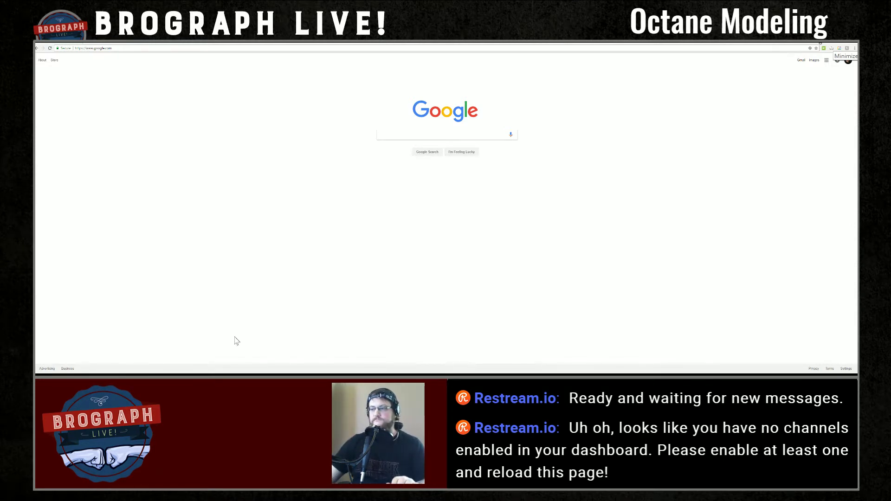
Lower the playback volume of the Chillhop playlist in Spotify
{"action": "left_click", "coordinate": [253, 375]}
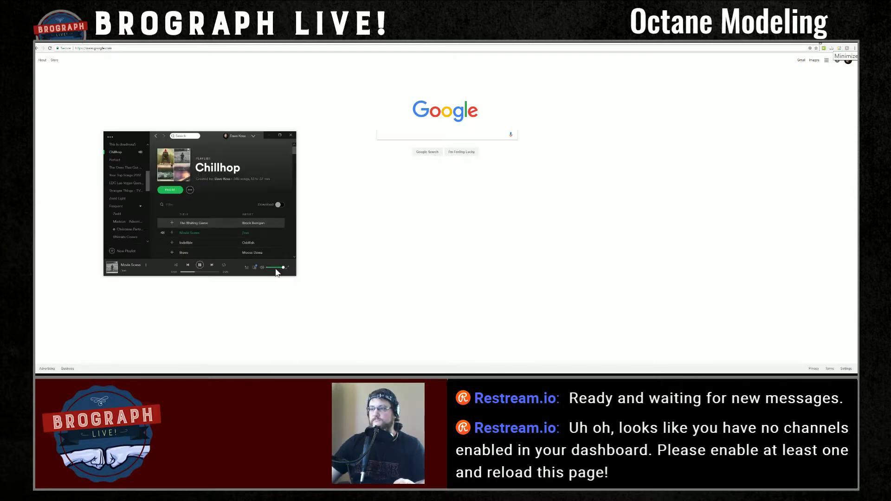
{"action": "left_click_drag", "start_coordinate": [277, 268], "coordinate": [274, 268]}
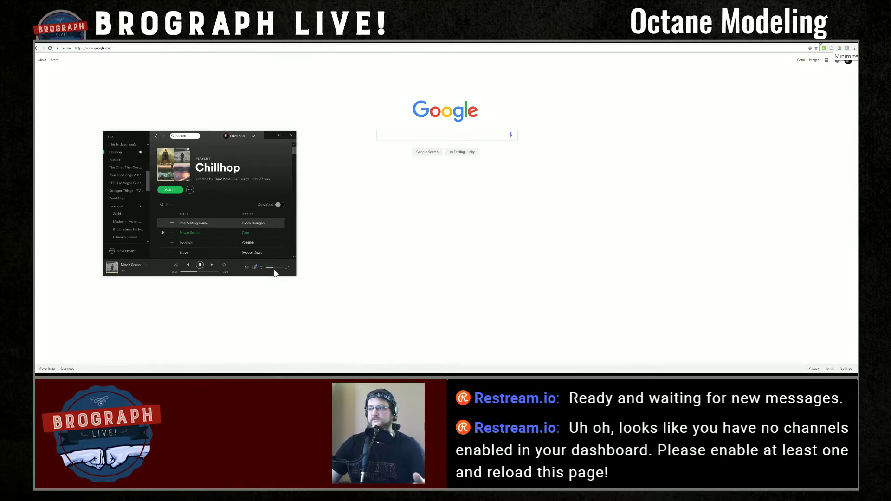
{"action": "left_click_drag", "start_coordinate": [273, 267], "coordinate": [276, 268]}
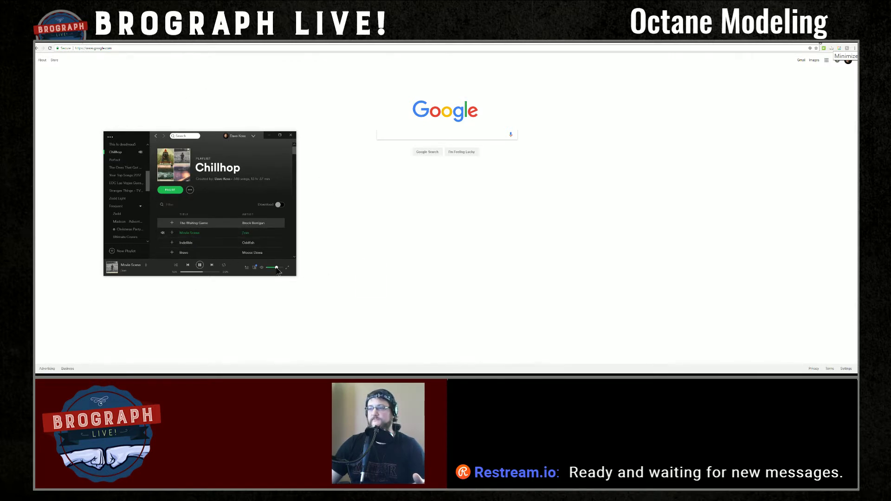
{"action": "left_click_drag", "start_coordinate": [276, 268], "coordinate": [276, 267]}
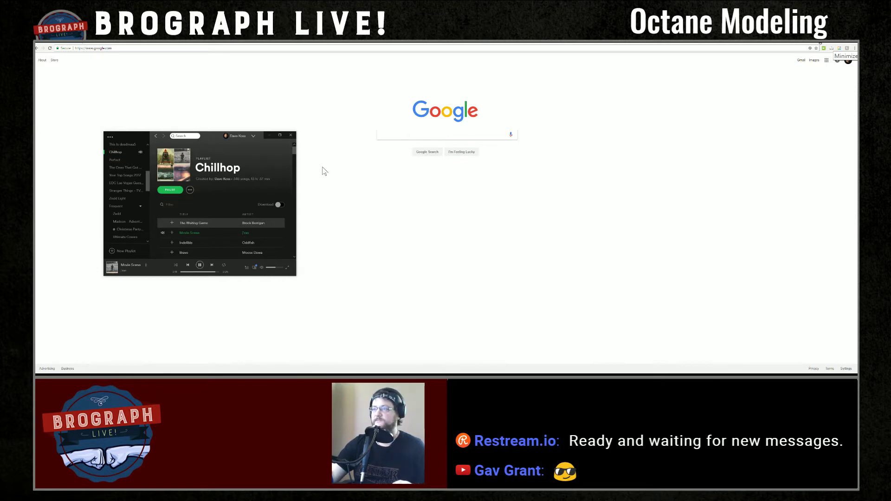
{"action": "left_click", "coordinate": [384, 173]}
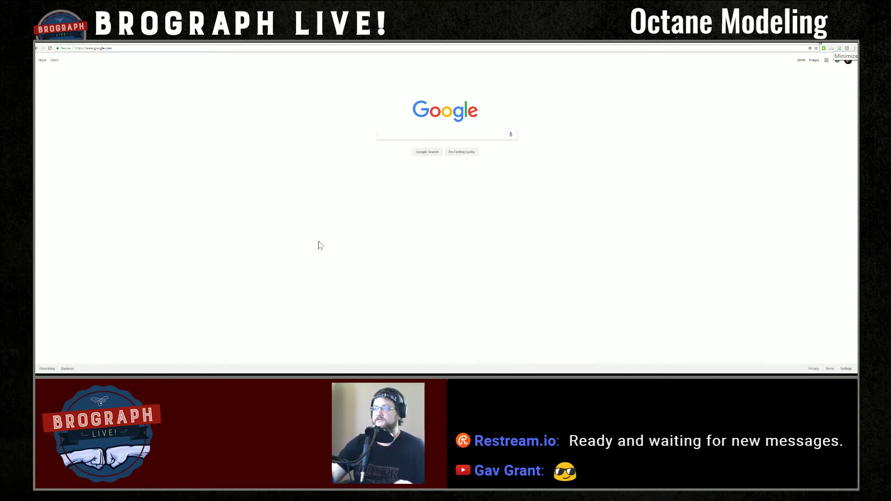
Switch to Cinema 4D, open the latest nexus_logo scene from the 2018_Logo project's c4d folder, and save it as a new incremental version
{"action": "left_click", "coordinate": [178, 374]}
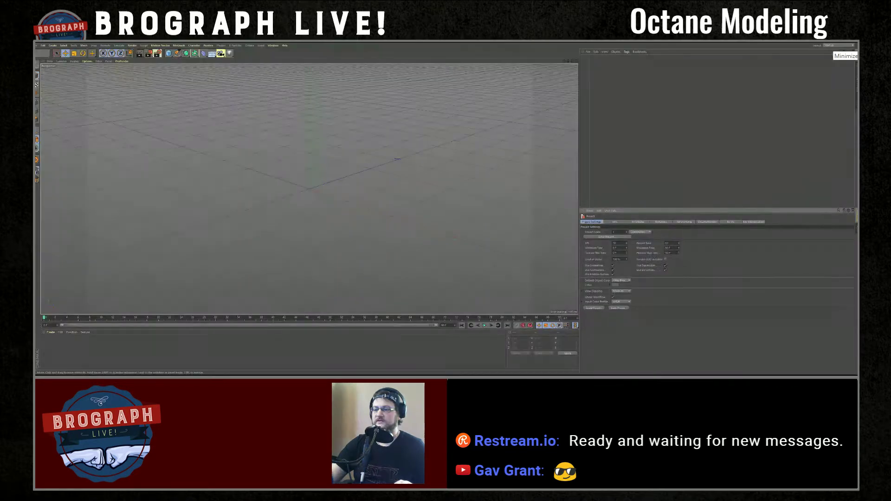
{"action": "left_click", "coordinate": [188, 375]}
{"action": "left_click_drag", "start_coordinate": [164, 65], "coordinate": [254, 104]}
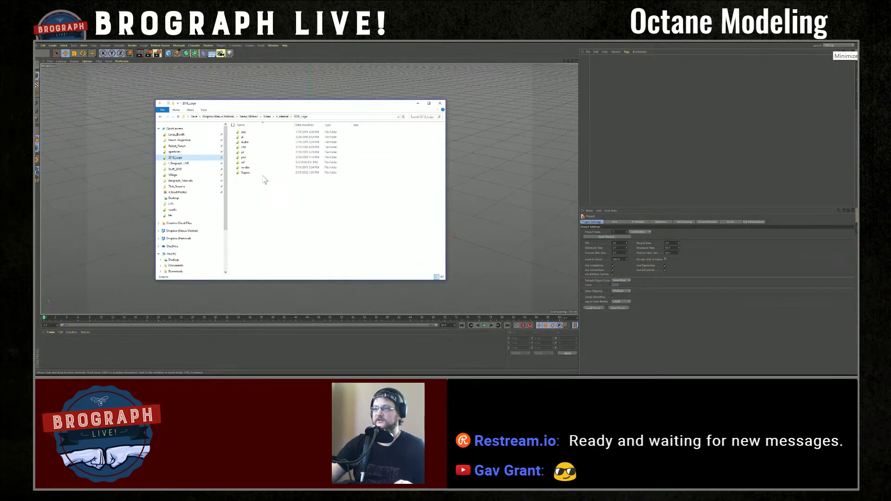
{"action": "double_click", "coordinate": [271, 148]}
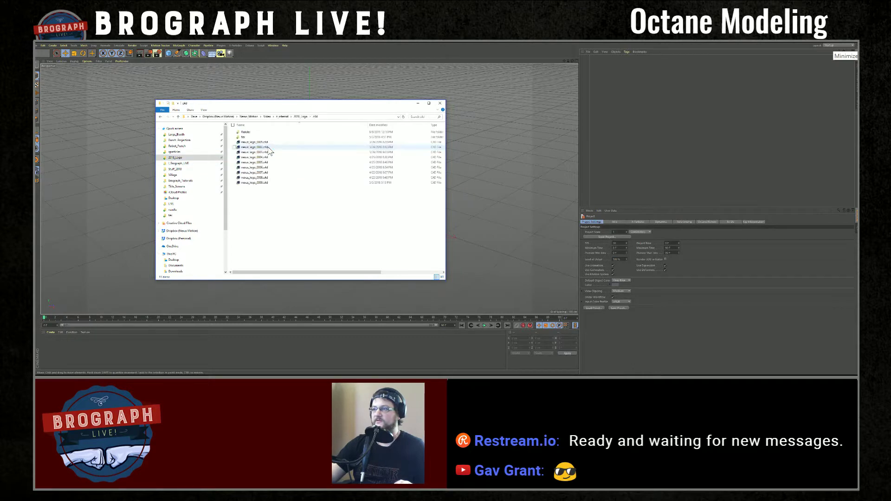
{"action": "left_click", "coordinate": [255, 183]}
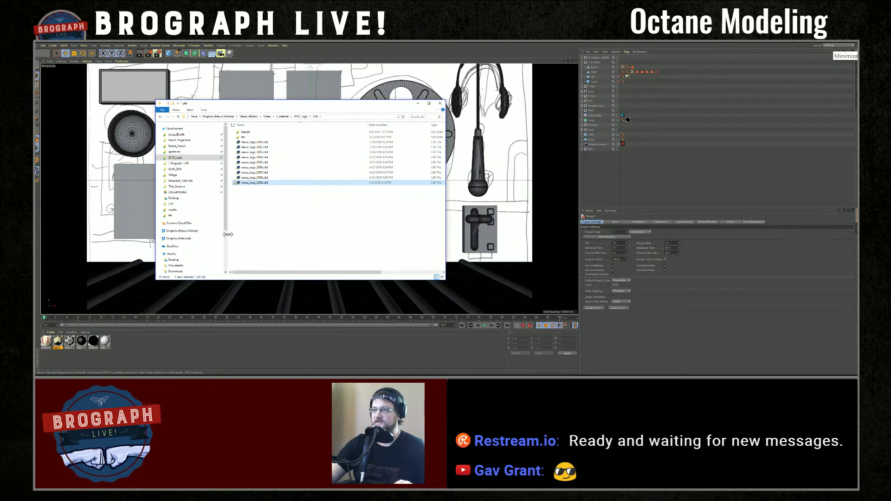
{"action": "left_click", "coordinate": [37, 45]}
{"action": "left_click", "coordinate": [58, 95]}
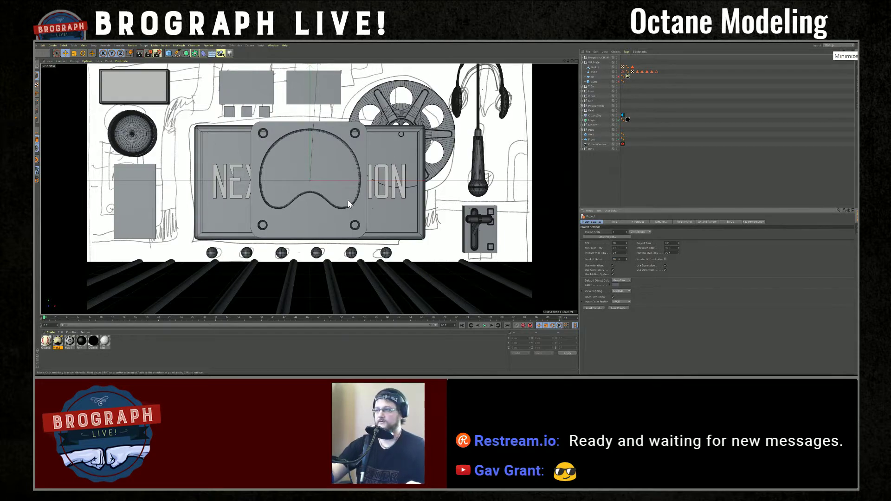
Select the meter's object group and frame it in an angled perspective view
{"action": "left_click", "coordinate": [323, 216]}
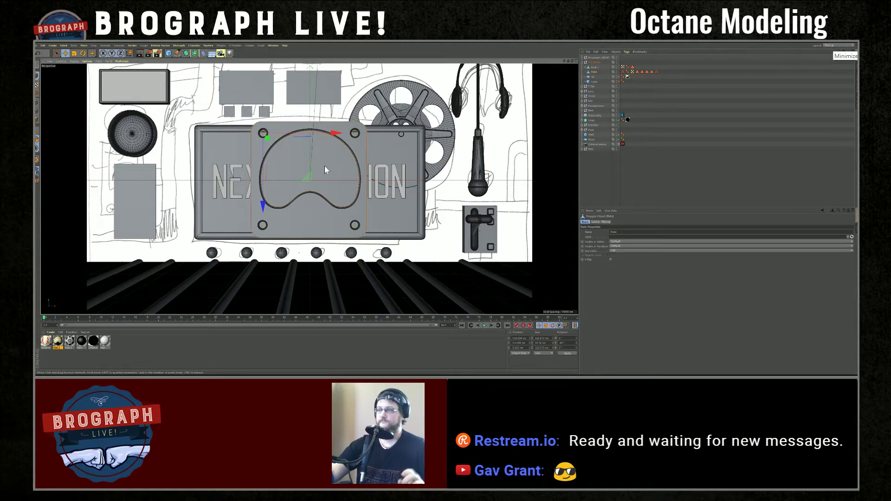
{"action": "mouse_move", "coordinate": [326, 173]}
{"action": "left_mouse_down", "text": "alt"}
{"action": "mouse_move", "coordinate": [348, 157]}
{"action": "mouse_move", "coordinate": [331, 167]}
{"action": "left_mouse_up", "text": "alt"}
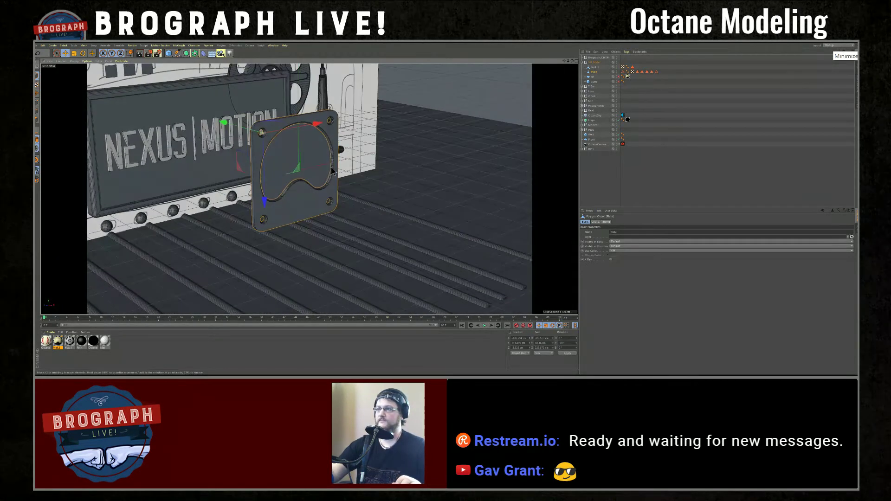
{"action": "scroll", "coordinate": [285, 177], "scroll_direction": "up", "scroll_amount": 5}
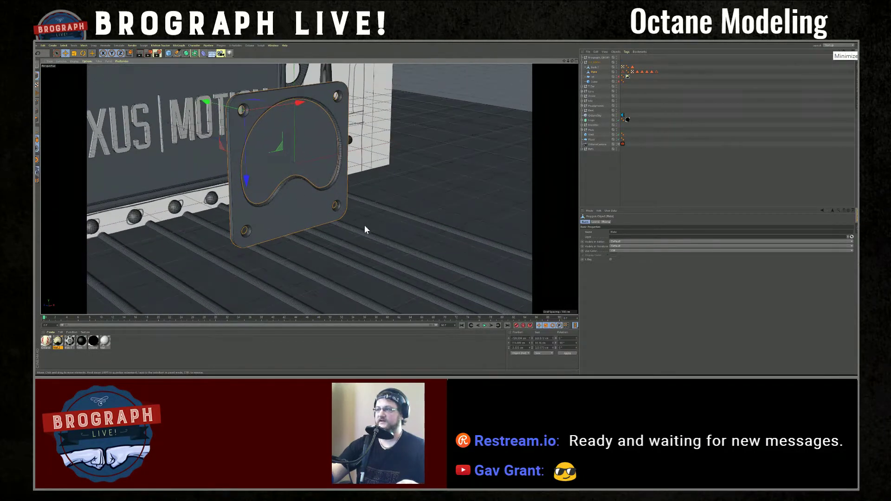
{"action": "left_click", "coordinate": [595, 61]}
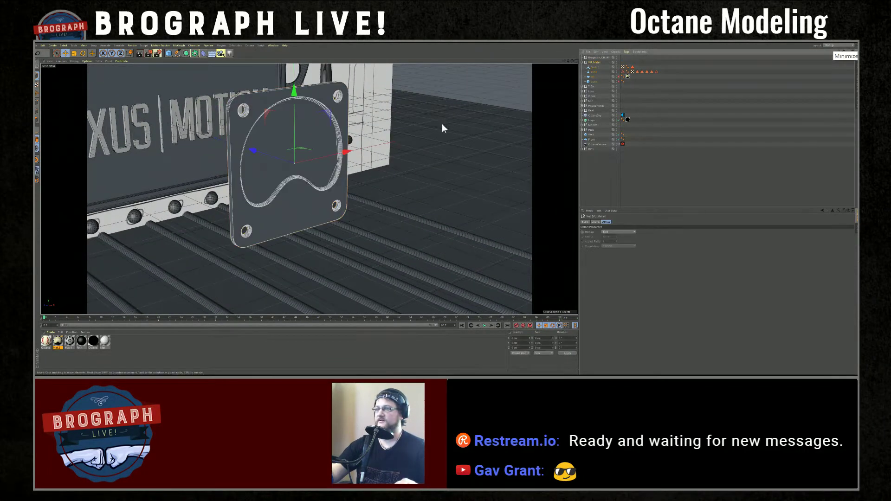
{"action": "key", "text": "s"}
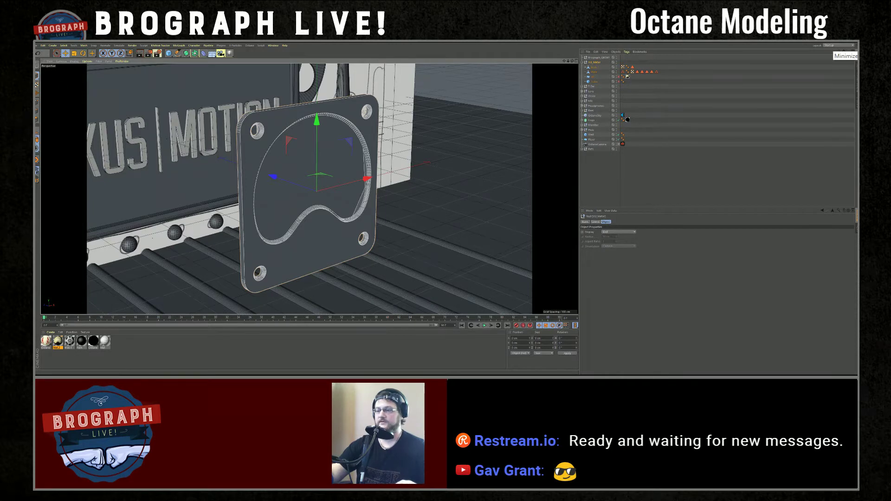
View the vintage VU meter reference photo from the project's ref folder
{"action": "key", "text": "alt+Tab"}
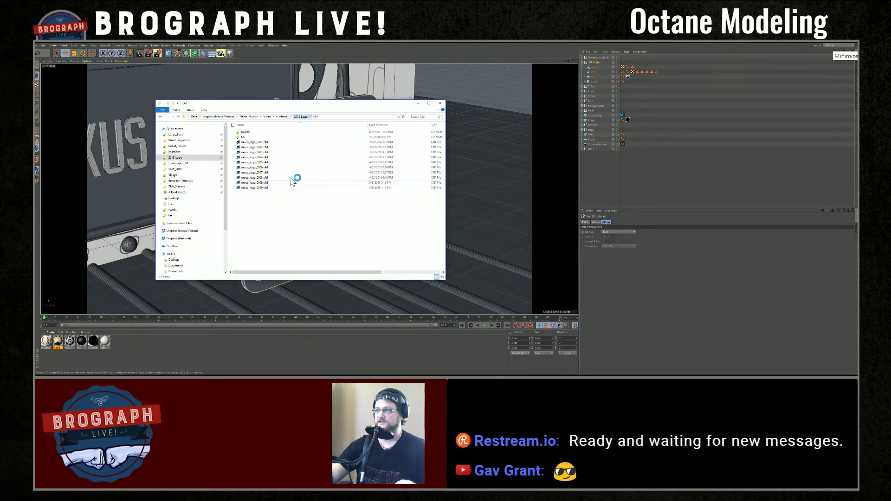
{"action": "left_click", "coordinate": [243, 162]}
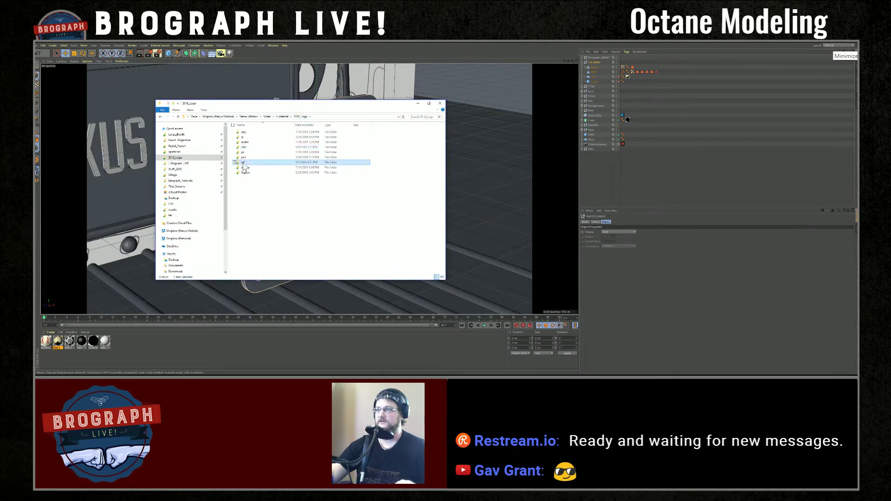
{"action": "double_click", "coordinate": [261, 163]}
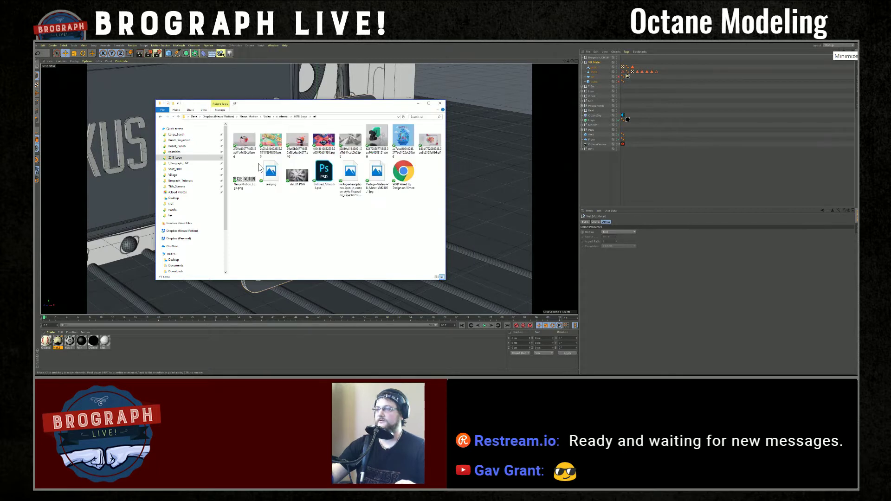
{"action": "double_click", "coordinate": [376, 168]}
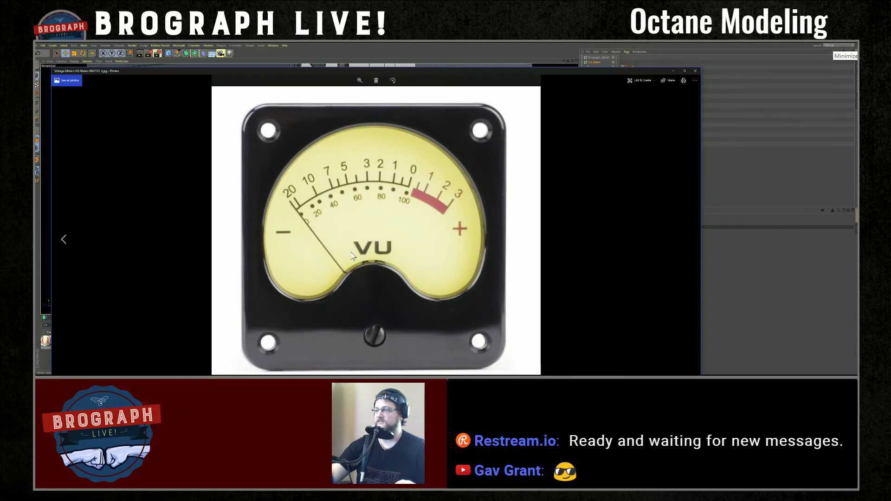
{"action": "left_click", "coordinate": [772, 263]}
Add a cube at the meter's centre and thin it into a narrow vertical needle with a Z size of 1 cm
{"action": "left_click_drag", "start_coordinate": [340, 200], "coordinate": [424, 190], "text": "alt"}
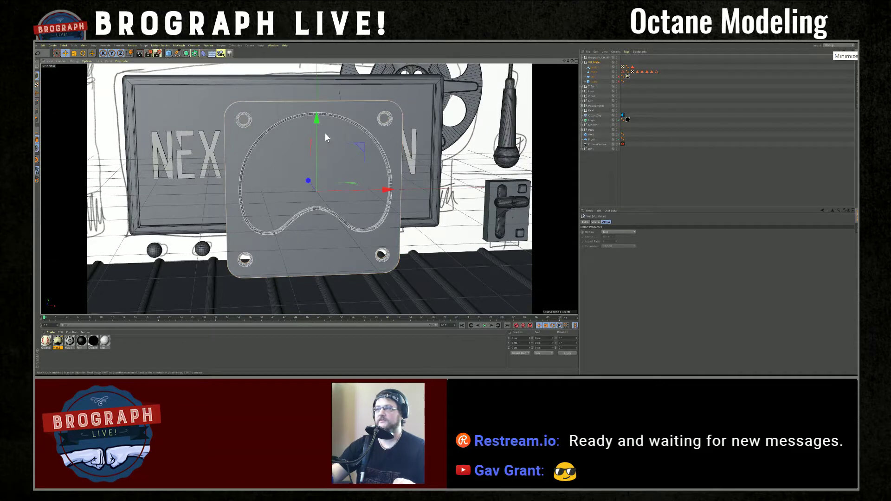
{"action": "left_click_drag", "start_coordinate": [324, 133], "coordinate": [310, 126], "text": "alt"}
{"action": "left_click", "coordinate": [169, 54]}
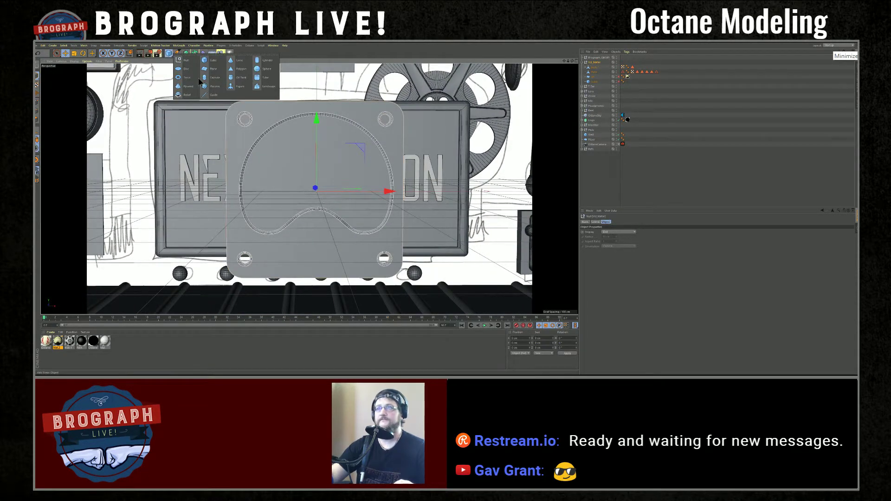
{"action": "left_click", "coordinate": [208, 61]}
{"action": "left_click_drag", "start_coordinate": [377, 191], "coordinate": [397, 190]}
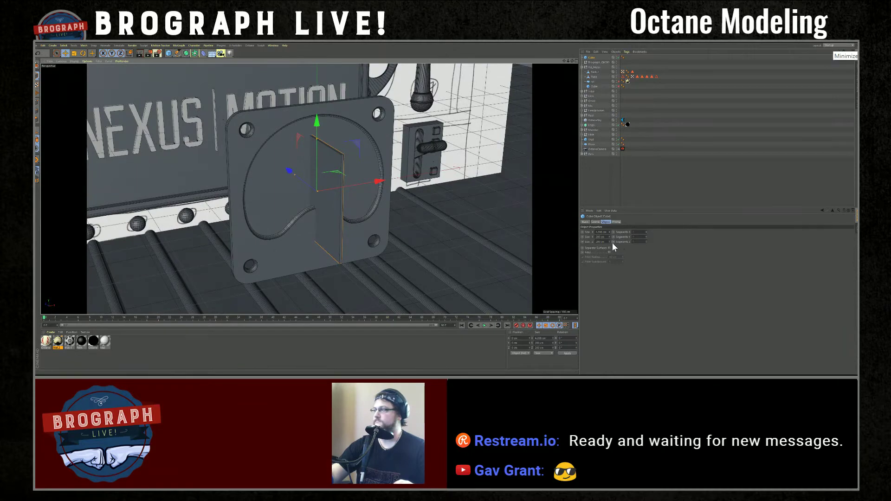
{"action": "double_click", "coordinate": [600, 242]}
{"action": "type", "text": "1"}
{"action": "key", "text": "Tab"}
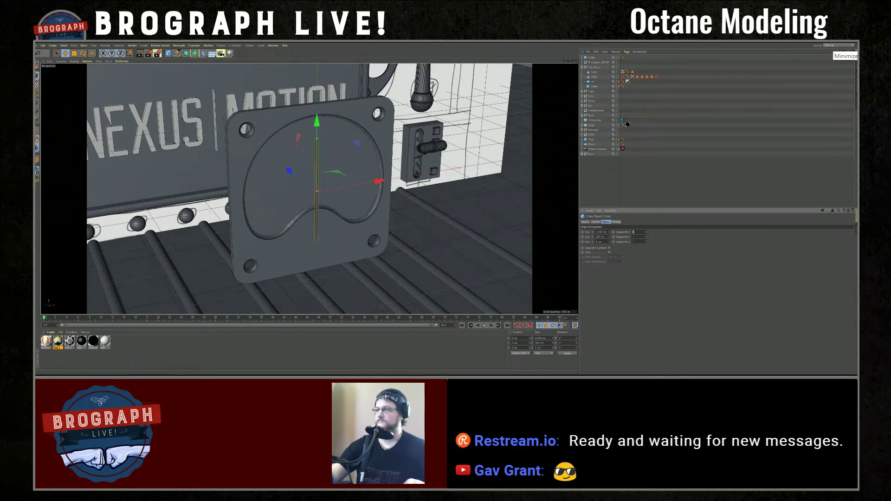
Move the needle along its depth axis so it sits in front of the meter face
{"action": "left_click_drag", "start_coordinate": [394, 200], "coordinate": [473, 221], "text": "alt"}
{"action": "scroll", "coordinate": [381, 198], "scroll_direction": "up", "scroll_amount": 3}
{"action": "scroll", "coordinate": [418, 219], "scroll_direction": "down", "scroll_amount": 5}
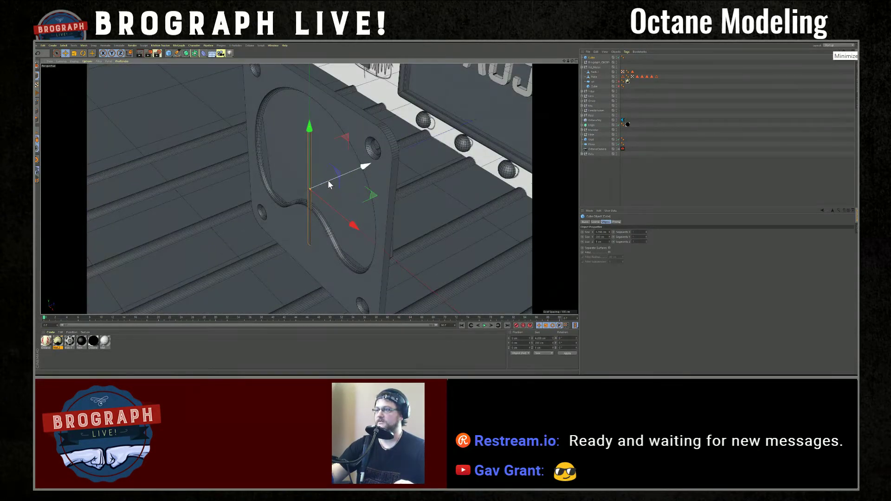
{"action": "left_click_drag", "start_coordinate": [328, 180], "coordinate": [362, 180], "text": "alt"}
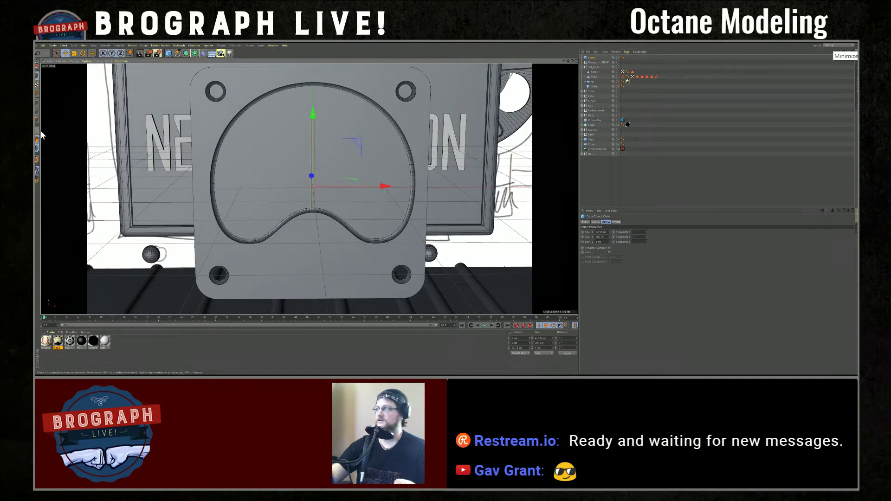
Make the needle editable and move its axis down to its base at the arch of the meter opening
{"action": "key", "text": "c"}
{"action": "key", "text": "h"}
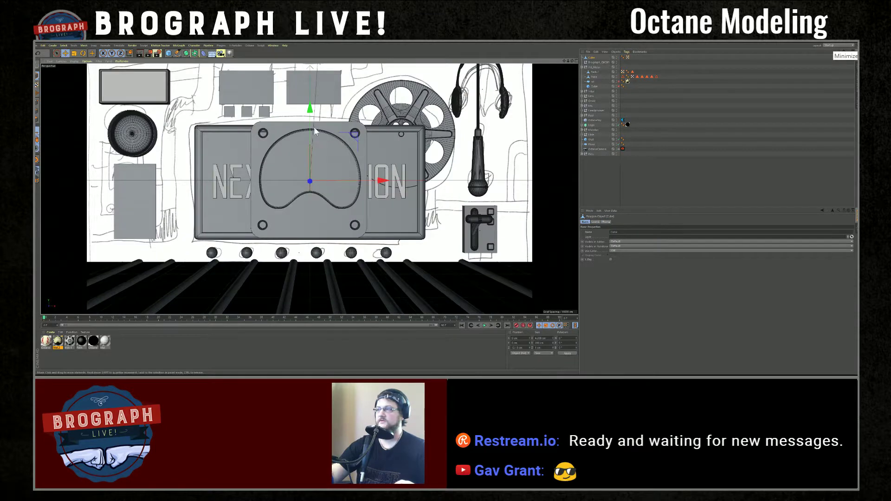
{"action": "left_click_drag", "start_coordinate": [315, 131], "coordinate": [312, 139]}
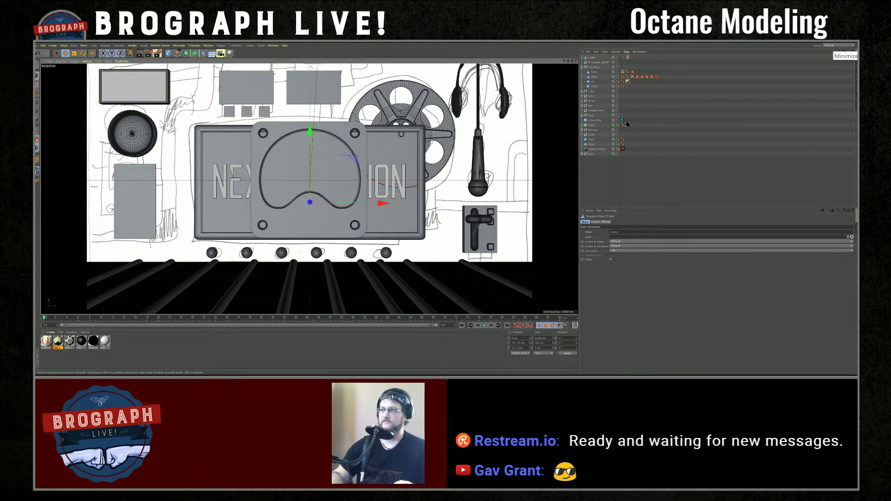
Test the needle's swing by rotating it about its base, and return it to upright
{"action": "key", "text": "r"}
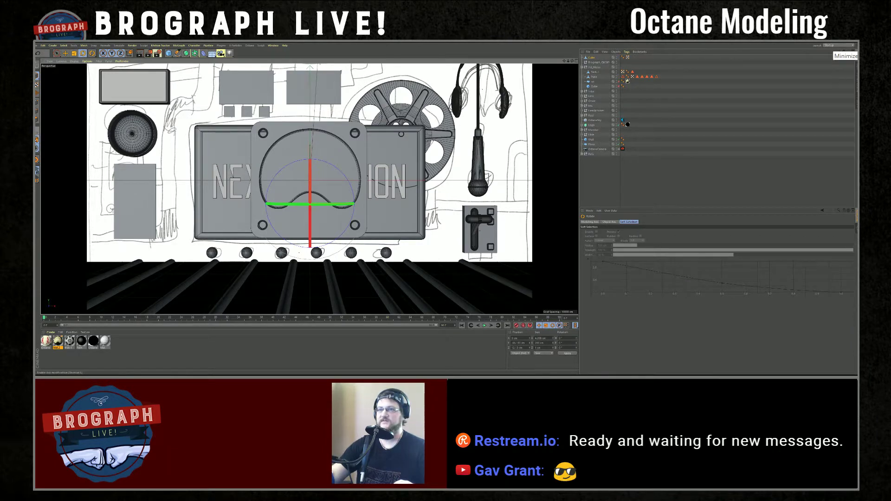
{"action": "mouse_move", "coordinate": [291, 162]}
{"action": "left_mouse_down"}
{"action": "mouse_move", "coordinate": [276, 174]}
{"action": "mouse_move", "coordinate": [297, 174]}
{"action": "mouse_move", "coordinate": [309, 161]}
{"action": "mouse_move", "coordinate": [327, 167]}
{"action": "mouse_move", "coordinate": [297, 163]}
{"action": "mouse_move", "coordinate": [320, 162]}
{"action": "mouse_move", "coordinate": [306, 162]}
{"action": "mouse_move", "coordinate": [335, 147]}
{"action": "mouse_move", "coordinate": [307, 153]}
{"action": "left_mouse_up"}
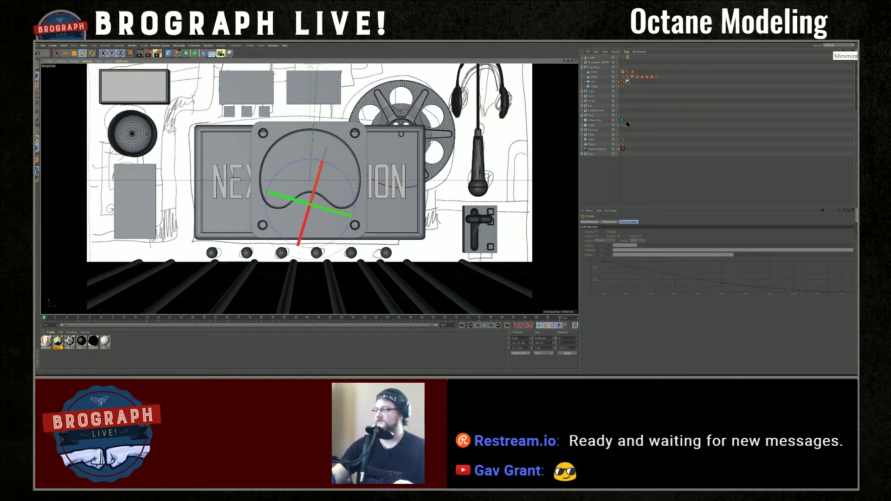
{"action": "double_click", "coordinate": [564, 348]}
{"action": "key", "text": "Return"}
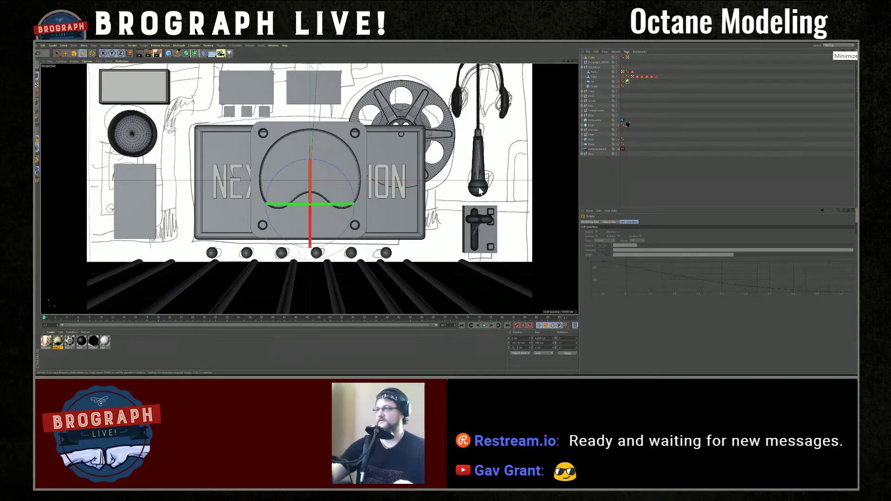
Select the meter's back piece and examine the assembly from an angled close-up
{"action": "left_click", "coordinate": [603, 186]}
{"action": "left_click", "coordinate": [332, 164]}
{"action": "left_click_drag", "start_coordinate": [421, 166], "coordinate": [443, 181], "text": "alt"}
{"action": "scroll", "coordinate": [386, 156], "scroll_direction": "up", "scroll_amount": 4}
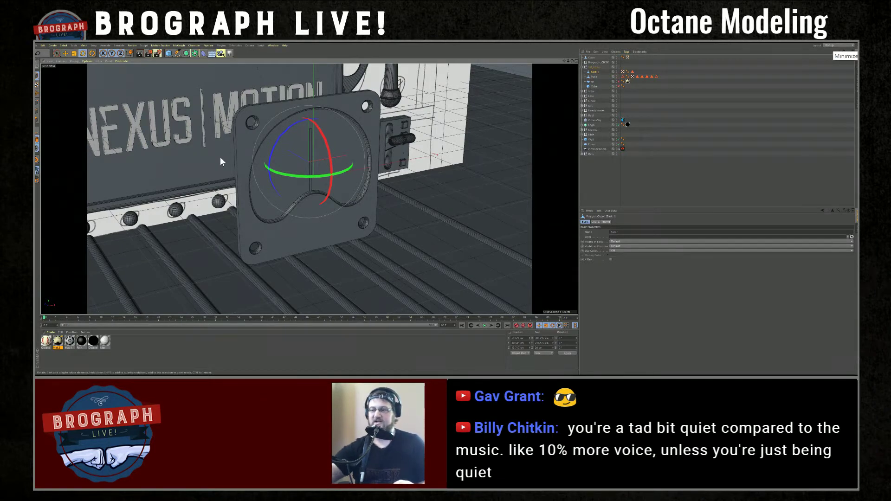
Lower the music volume slightly in Spotify and return to the Cinema 4D scene
{"action": "left_click", "coordinate": [295, 377]}
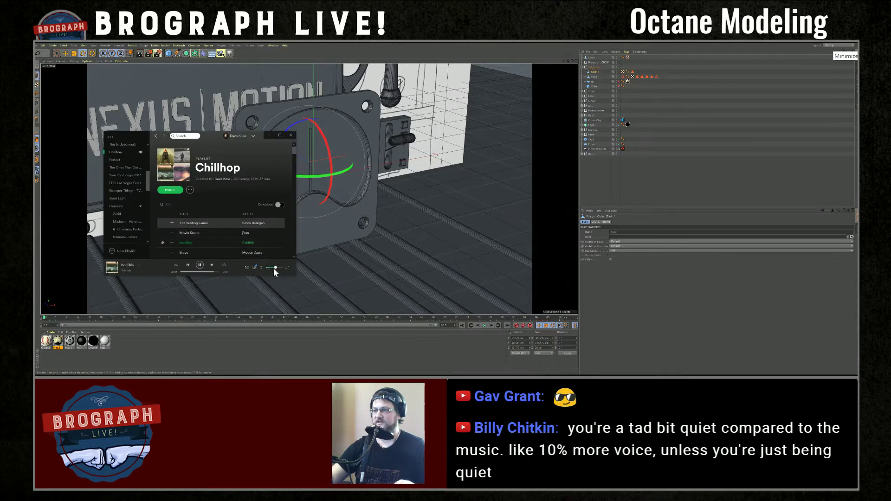
{"action": "left_click", "coordinate": [274, 267]}
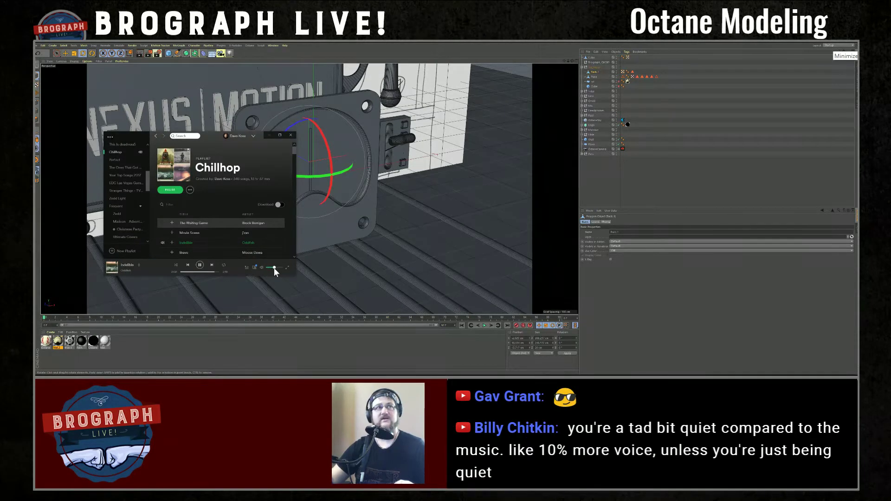
{"action": "left_click", "coordinate": [271, 354]}
{"action": "mouse_move", "coordinate": [428, 209]}
{"action": "left_mouse_down", "text": "alt"}
{"action": "mouse_move", "coordinate": [395, 187]}
{"action": "mouse_move", "coordinate": [391, 199]}
{"action": "mouse_move", "coordinate": [403, 206]}
{"action": "mouse_move", "coordinate": [394, 205]}
{"action": "mouse_move", "coordinate": [383, 191]}
{"action": "mouse_move", "coordinate": [418, 217]}
{"action": "left_mouse_up", "text": "alt"}
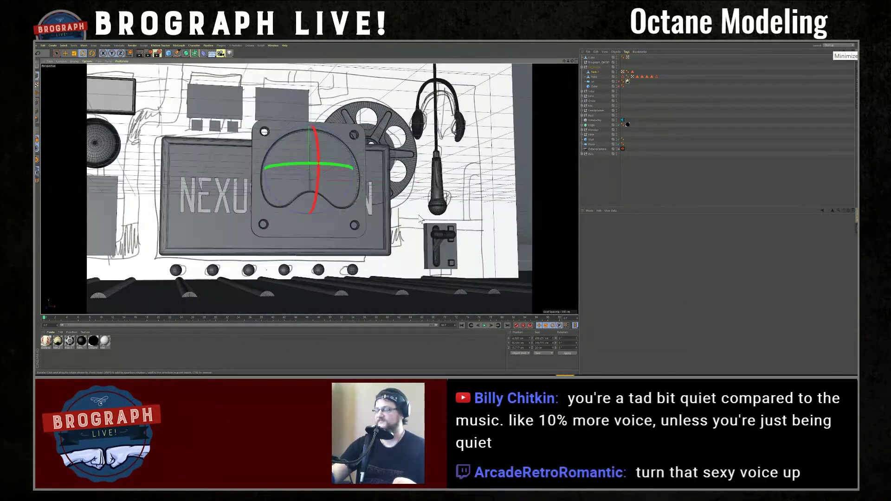
{"action": "key", "text": "ctrl+shift+z"}
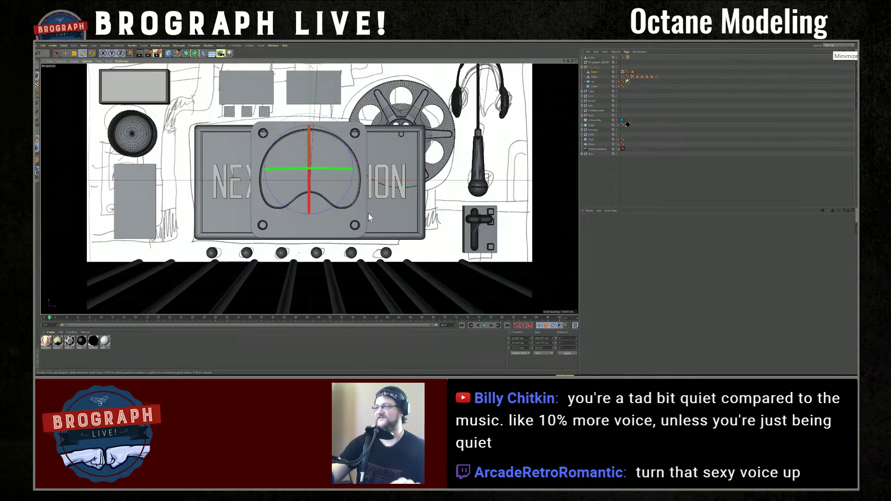
Move the needle object into the meter group and rename it Needle
{"action": "left_click", "coordinate": [589, 187]}
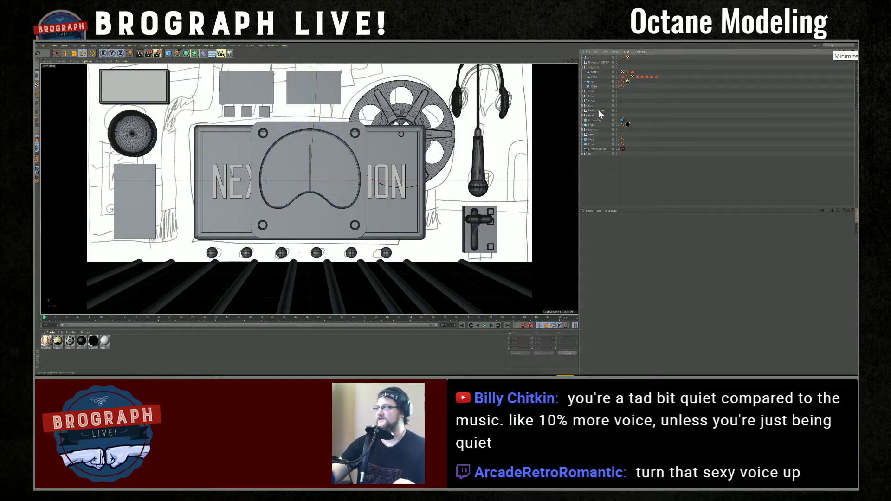
{"action": "left_click", "coordinate": [594, 57]}
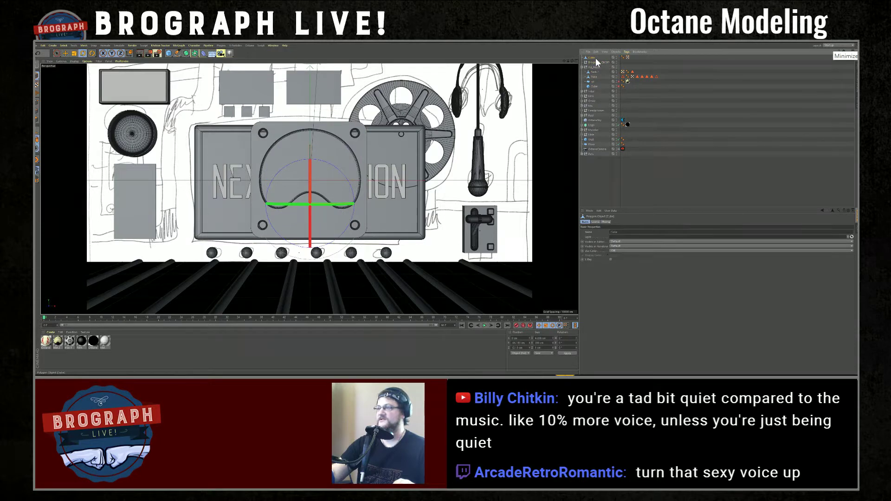
{"action": "left_click_drag", "start_coordinate": [595, 57], "coordinate": [596, 68]}
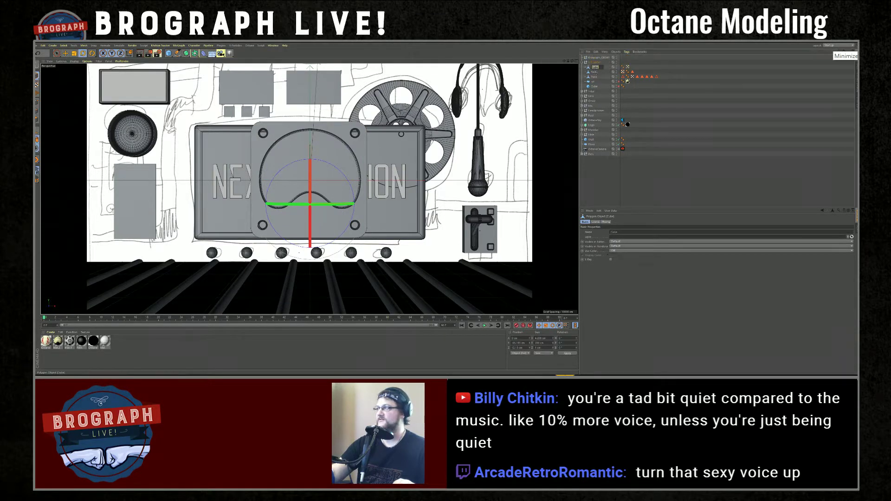
{"action": "type", "text": "Needle"}
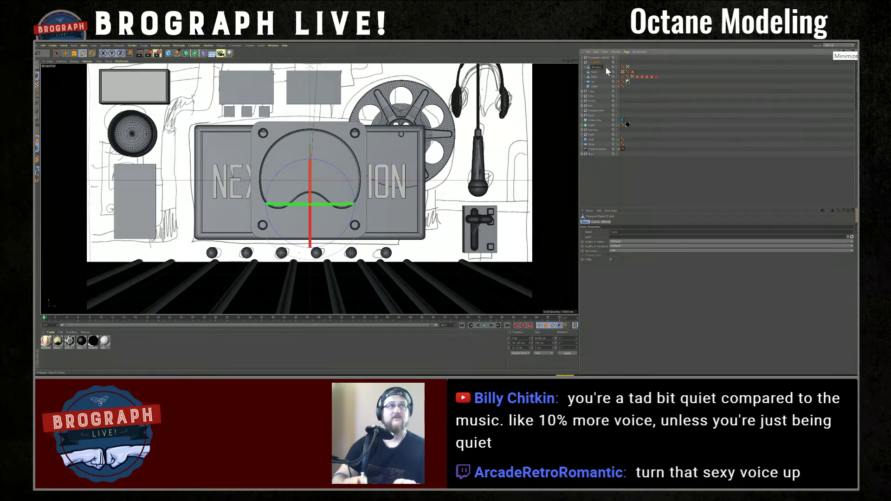
{"action": "key", "text": "Return"}
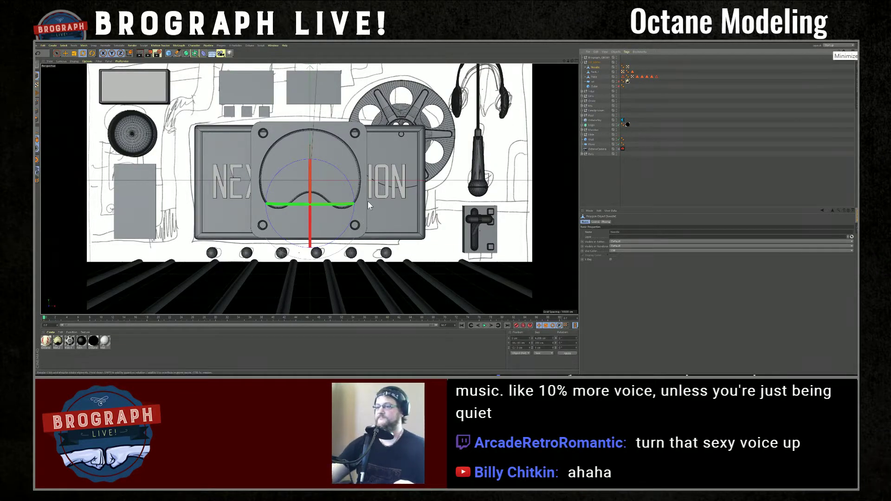
Try to transfer the meter group to the placeholder panel below the speaker
{"action": "left_click_drag", "start_coordinate": [424, 189], "coordinate": [500, 171], "text": "alt"}
{"action": "left_click", "coordinate": [594, 62]}
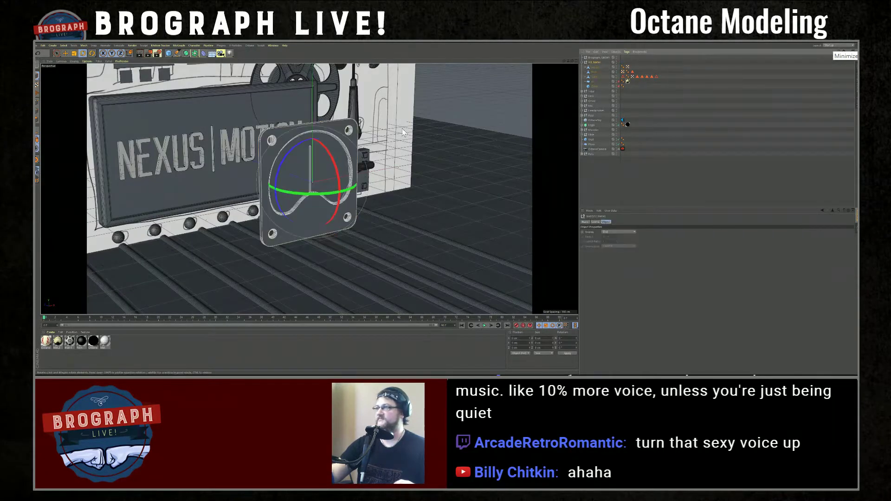
{"action": "left_click_drag", "start_coordinate": [403, 133], "coordinate": [314, 138], "text": "alt"}
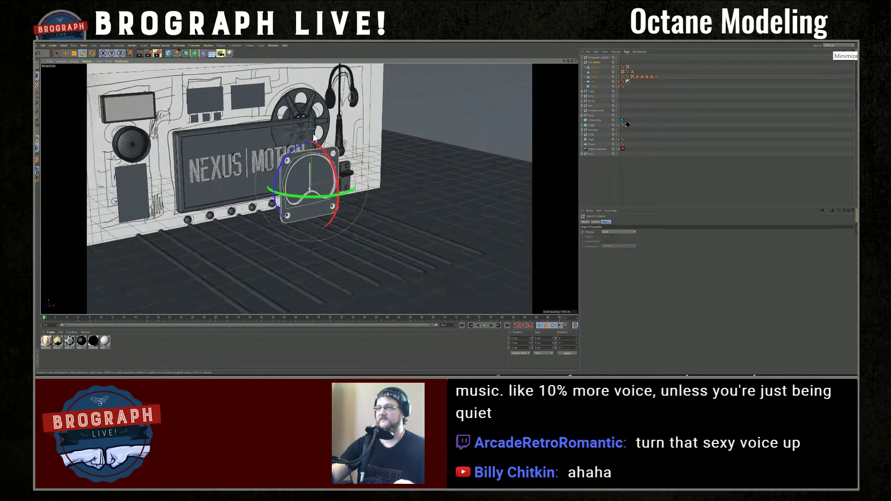
{"action": "left_click", "coordinate": [132, 195]}
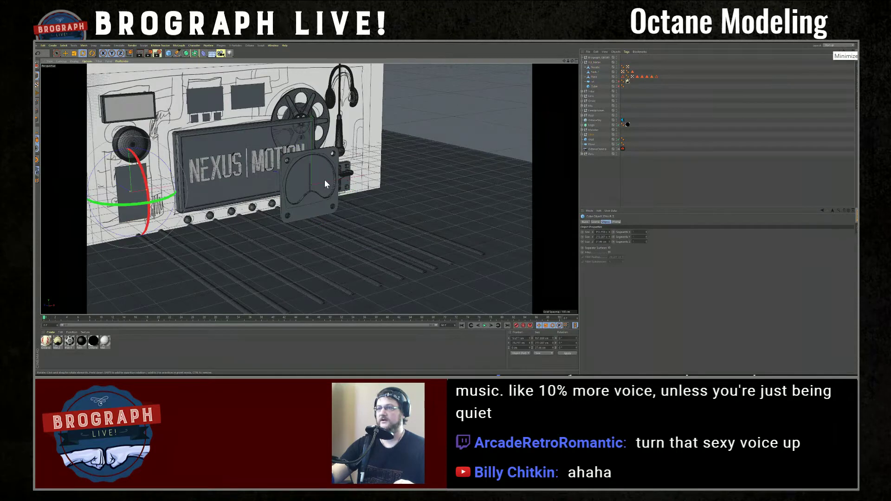
{"action": "left_click", "coordinate": [594, 62]}
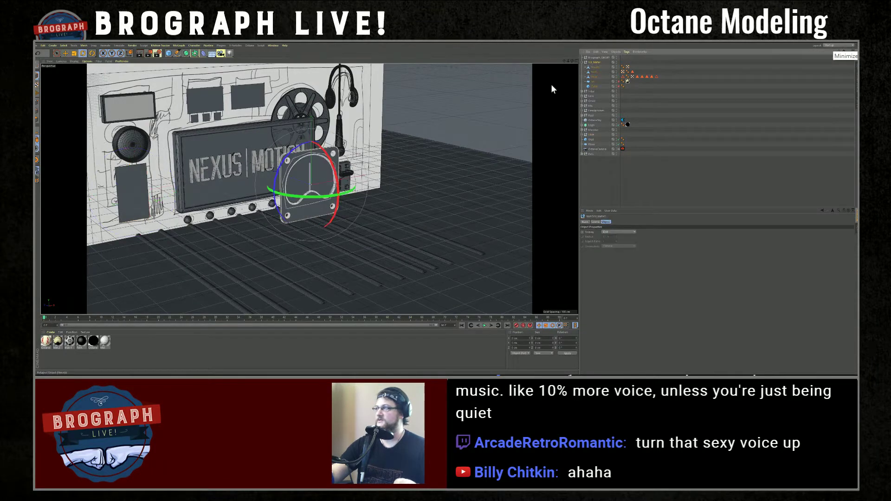
{"action": "key", "text": "shift+c"}
{"action": "type", "text": "hide"}
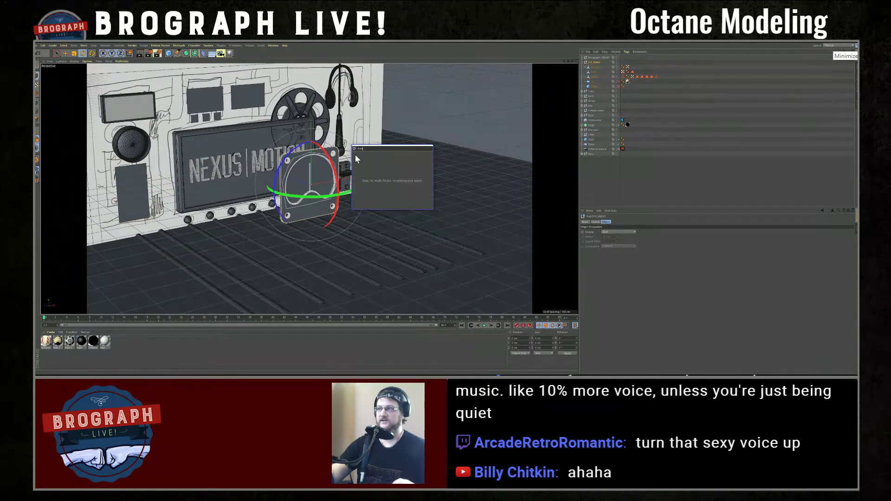
{"action": "key", "text": "BackSpace"}
{"action": "key", "text": "BackSpace"}
{"action": "type", "text": "ans"}
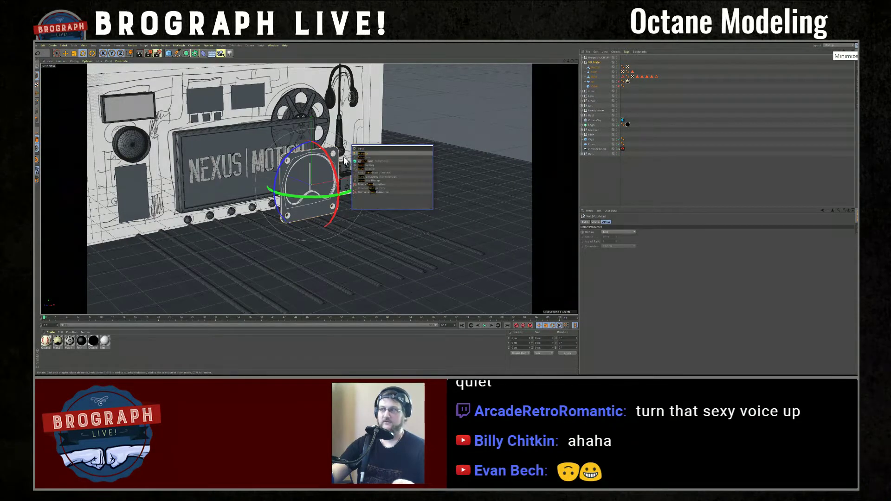
{"action": "left_click", "coordinate": [361, 155]}
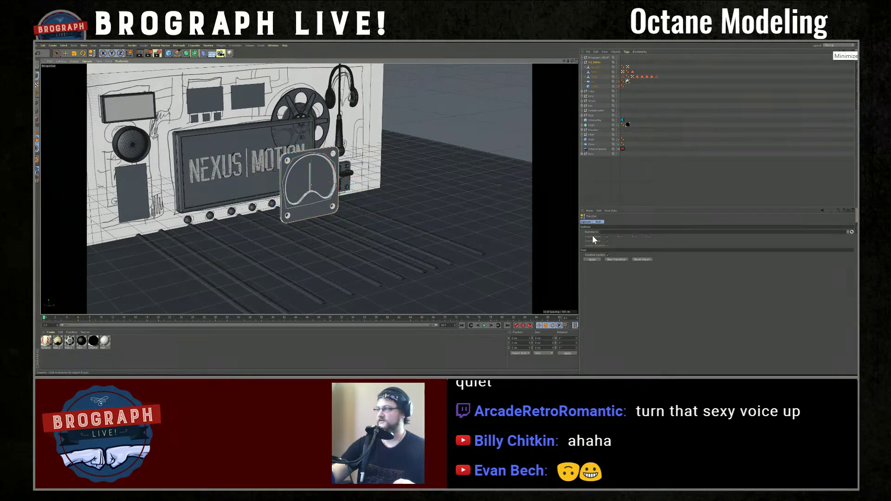
{"action": "left_click", "coordinate": [592, 222]}
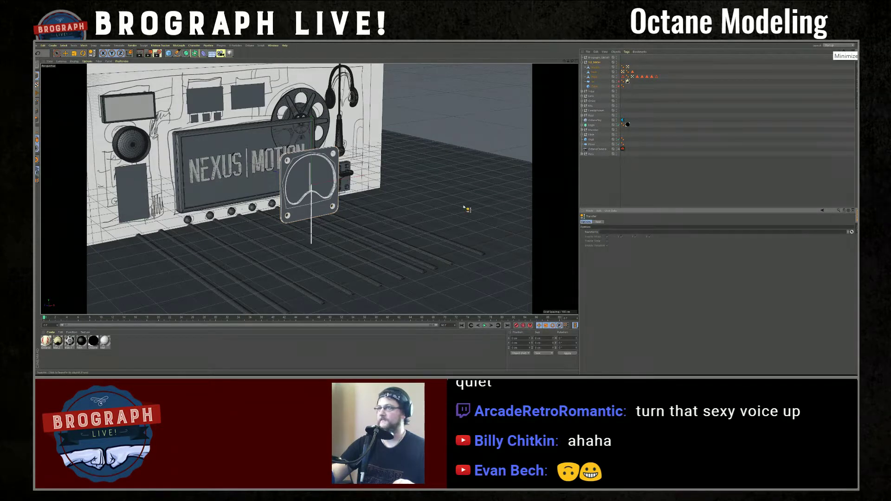
{"action": "left_click", "coordinate": [626, 179]}
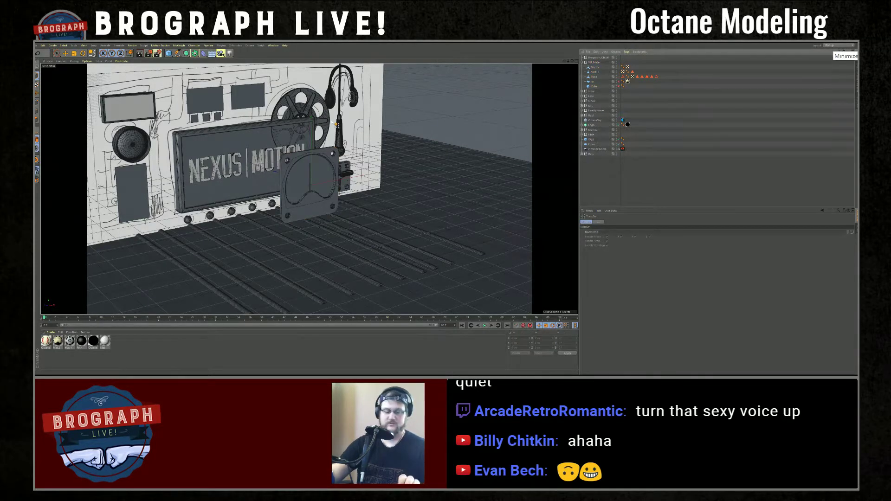
Transfer the whole meter group to the placeholder panel below the speaker with the Transfer tool
{"action": "key", "text": "shift+c"}
{"action": "type", "text": "trans"}
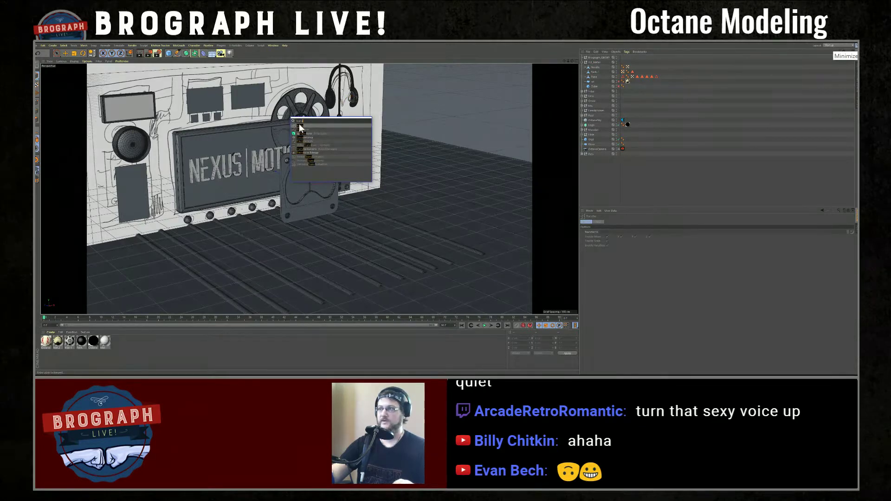
{"action": "key", "text": "Return"}
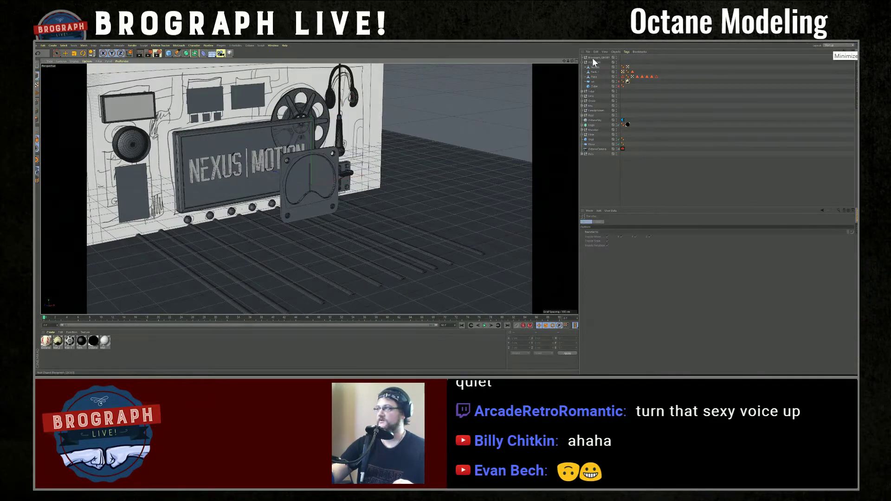
{"action": "left_click", "coordinate": [594, 62]}
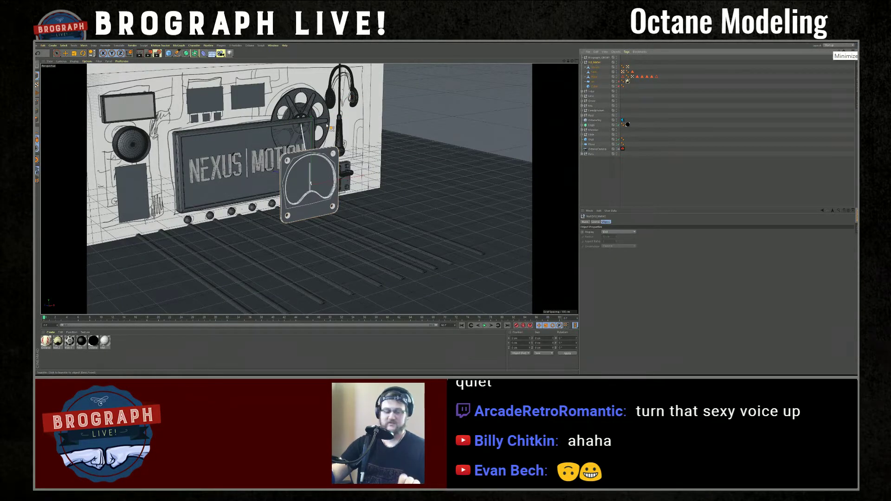
{"action": "key", "text": "shift+c"}
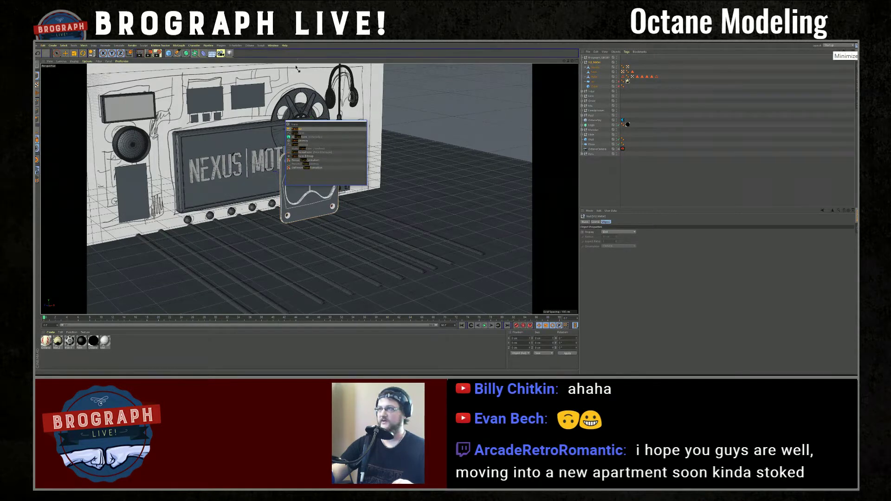
{"action": "key", "text": "Return"}
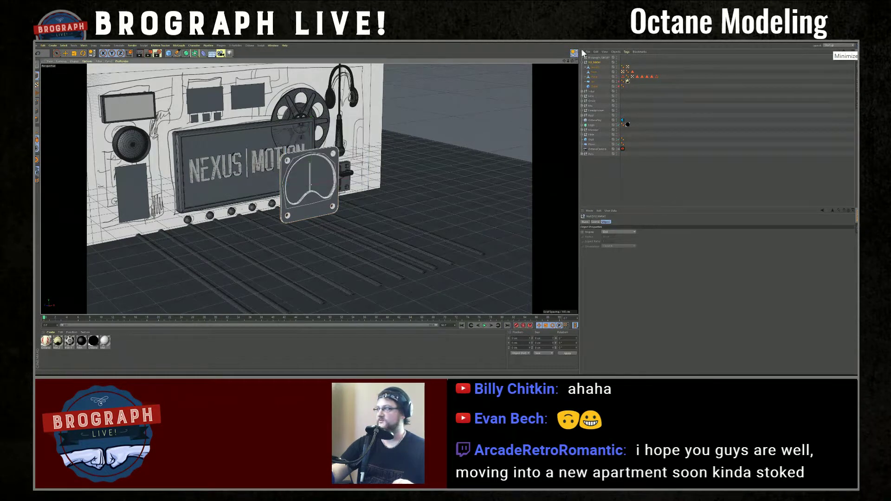
{"action": "left_click", "coordinate": [598, 222]}
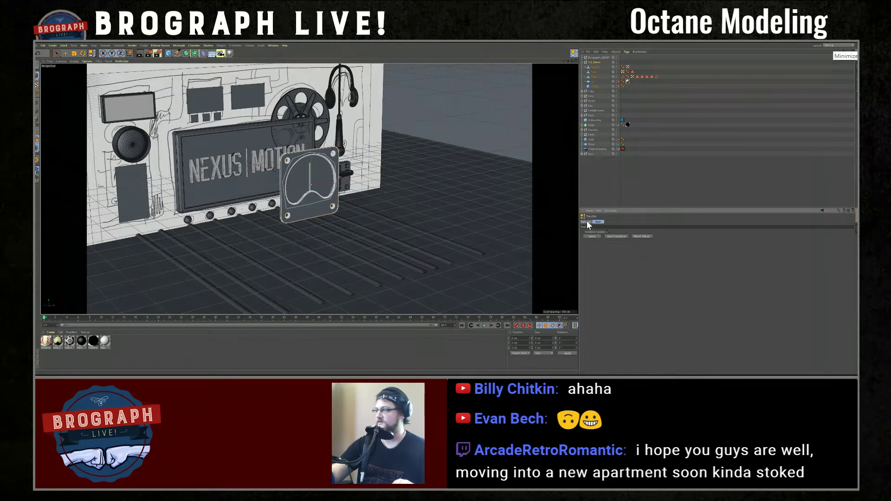
{"action": "left_click", "coordinate": [586, 222]}
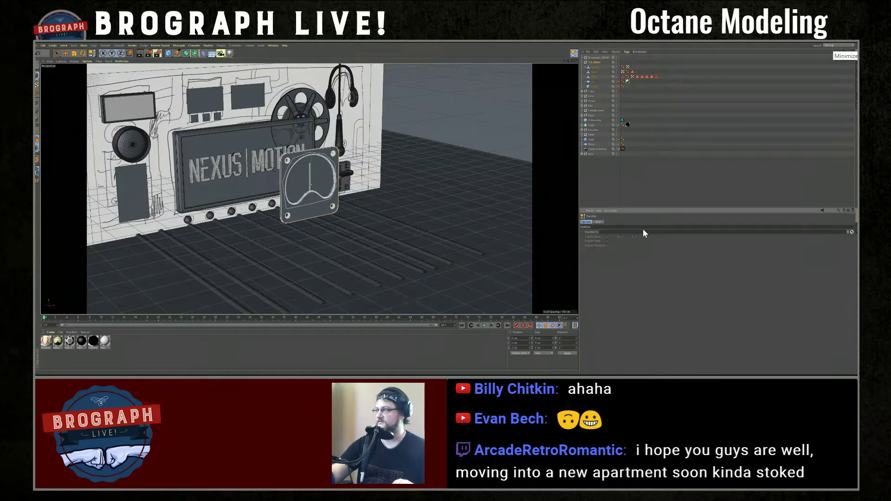
{"action": "left_click", "coordinate": [132, 200]}
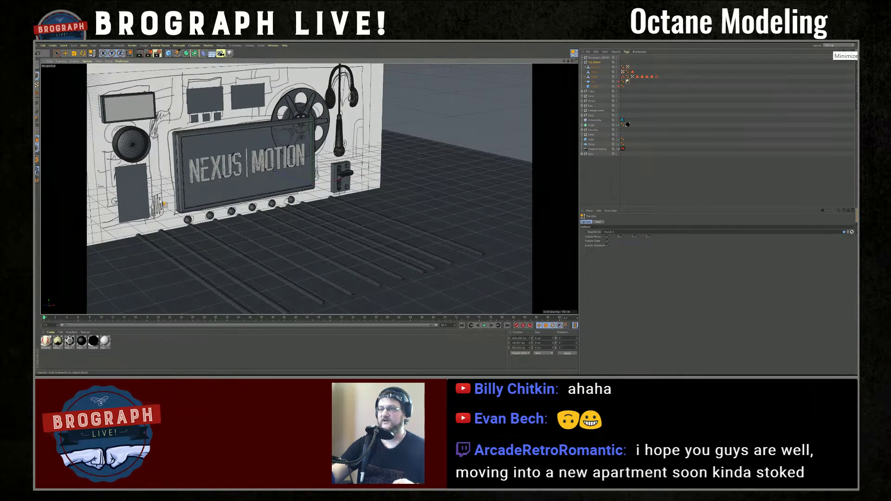
Examine the meter's placement against the placeholder panel from the side and locate the placeholder in the object hierarchy
{"action": "key", "text": "s"}
{"action": "left_click_drag", "start_coordinate": [316, 191], "coordinate": [322, 172], "text": "alt"}
{"action": "key", "text": "e"}
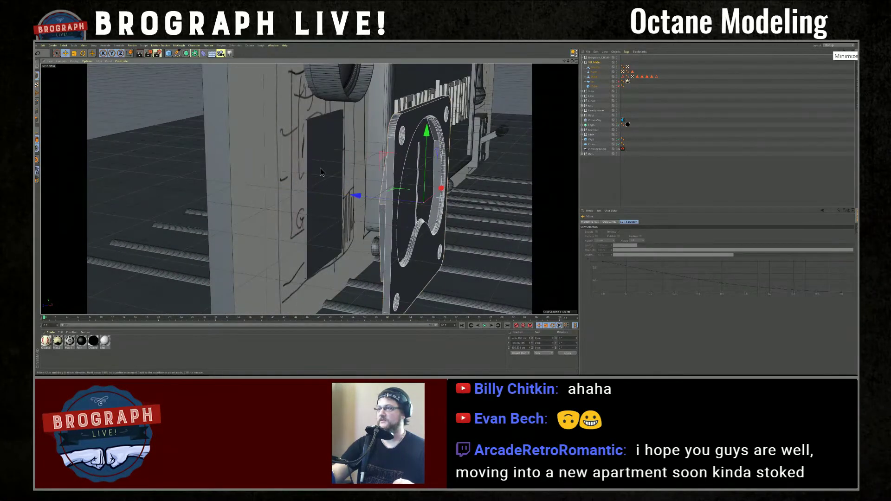
{"action": "left_click", "coordinate": [321, 171]}
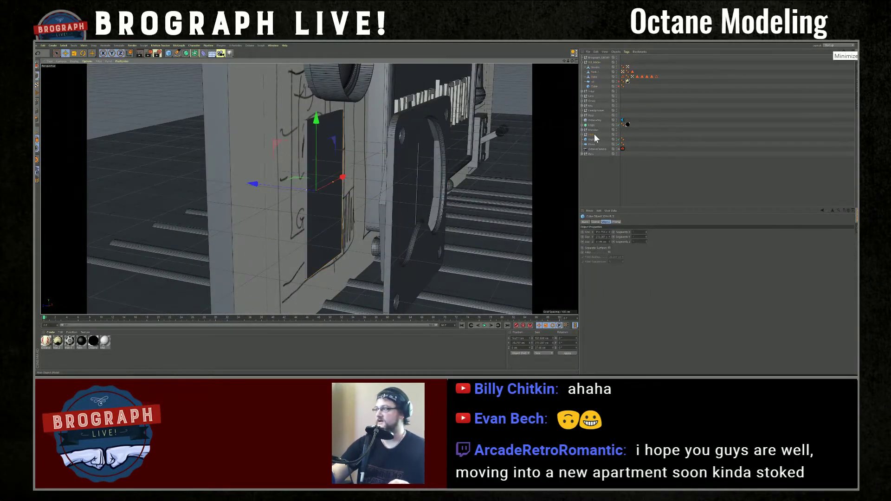
{"action": "key", "text": "d"}
{"action": "key", "text": "s"}
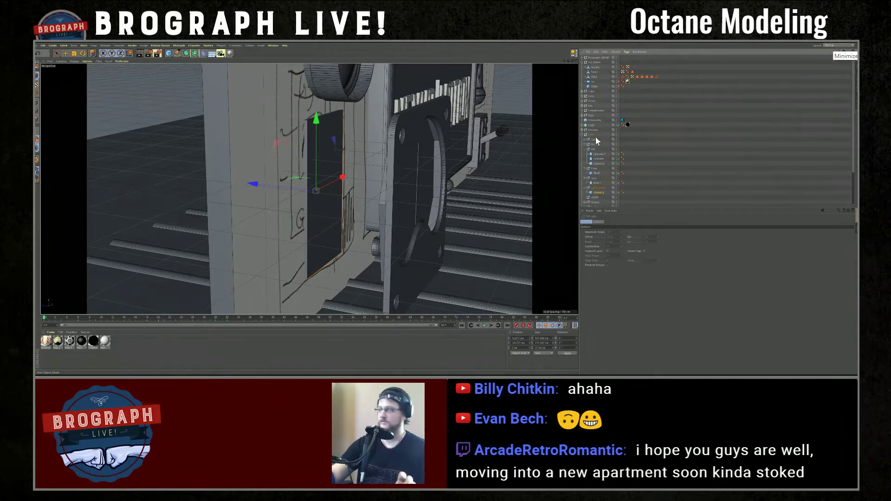
{"action": "scroll", "coordinate": [619, 148], "scroll_direction": "down", "scroll_amount": 2}
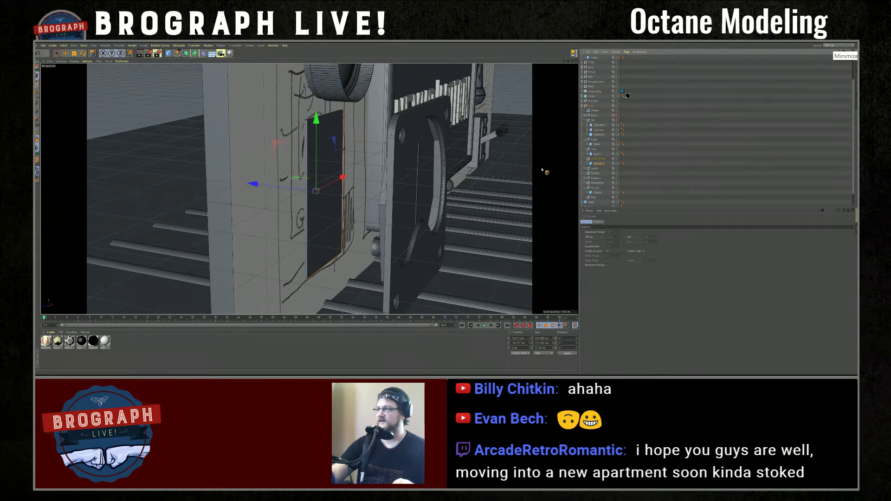
{"action": "scroll", "coordinate": [650, 125], "scroll_direction": "up", "scroll_amount": 2}
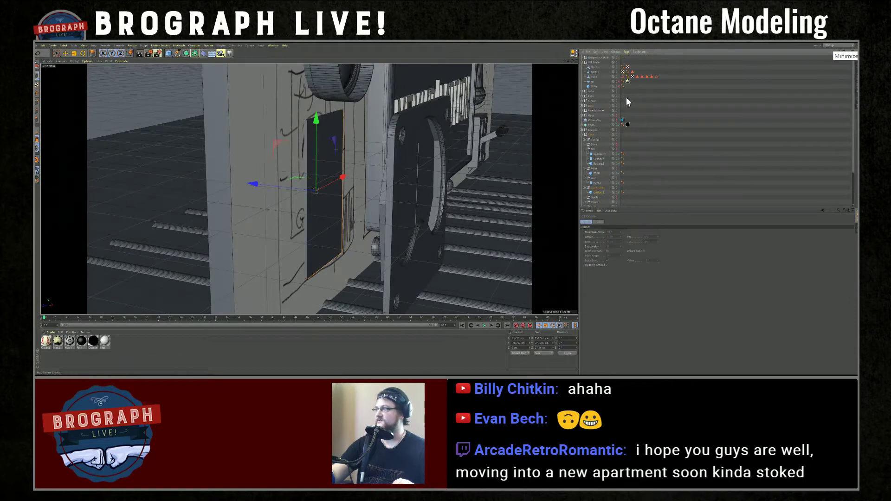
Move the meter group back against the wall over the placeholder panel and scale it down slightly to fit below the speaker
{"action": "left_click", "coordinate": [596, 62]}
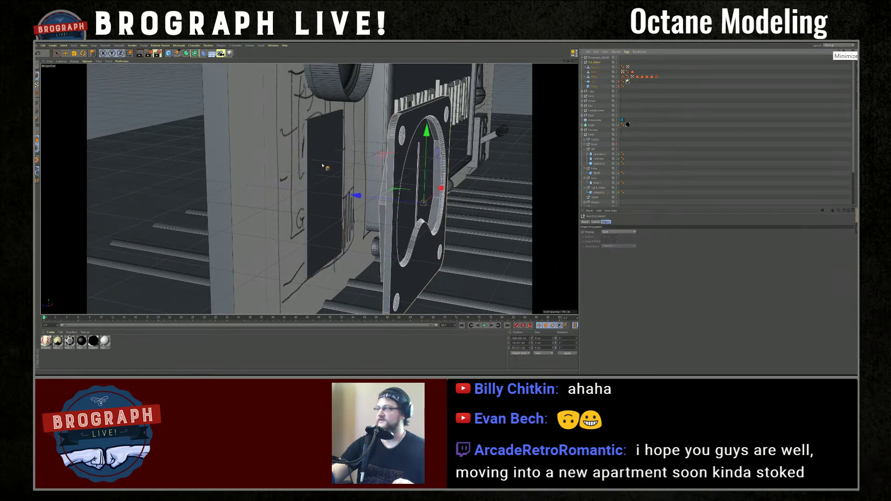
{"action": "key", "text": "ctrl+shift+z"}
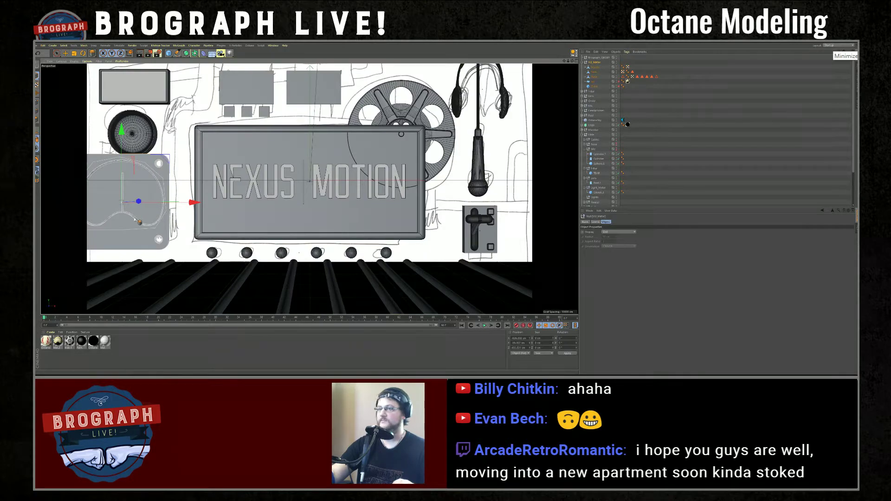
{"action": "left_click", "coordinate": [66, 54]}
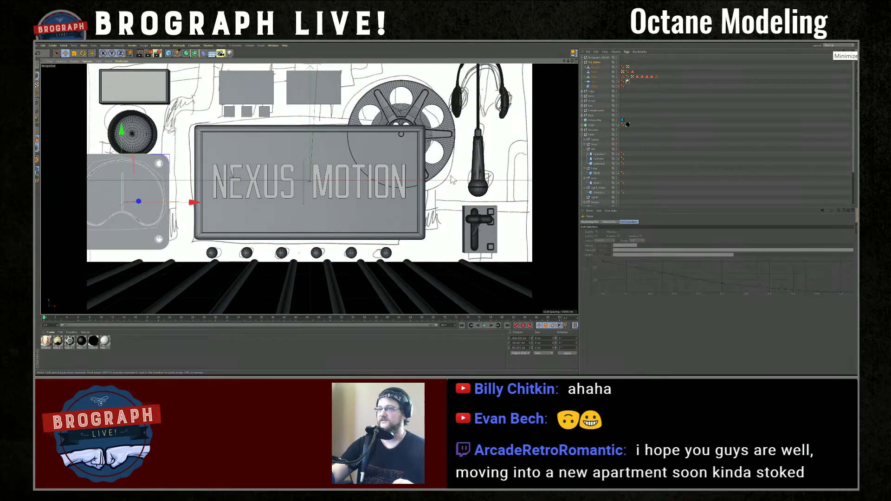
{"action": "left_click_drag", "start_coordinate": [310, 224], "coordinate": [345, 186], "text": "alt"}
{"action": "key", "text": "o"}
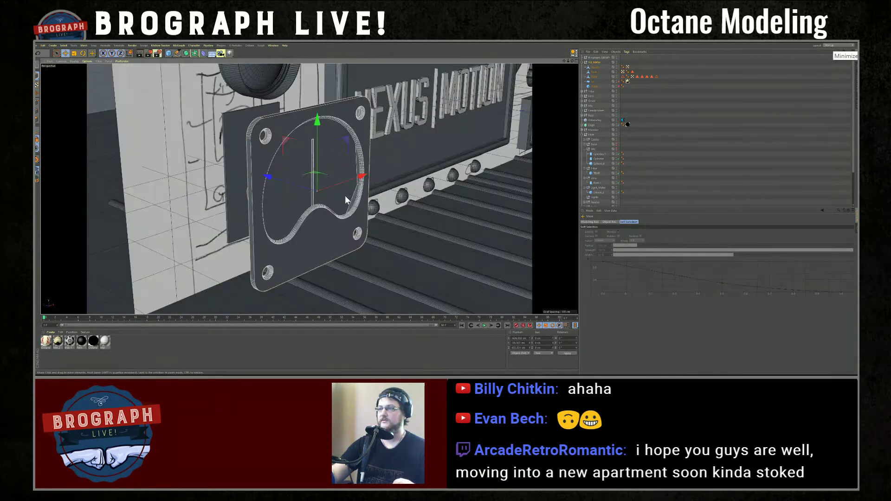
{"action": "mouse_move", "coordinate": [228, 164]}
{"action": "left_mouse_down"}
{"action": "mouse_move", "coordinate": [201, 157]}
{"action": "mouse_move", "coordinate": [223, 161]}
{"action": "left_mouse_up"}
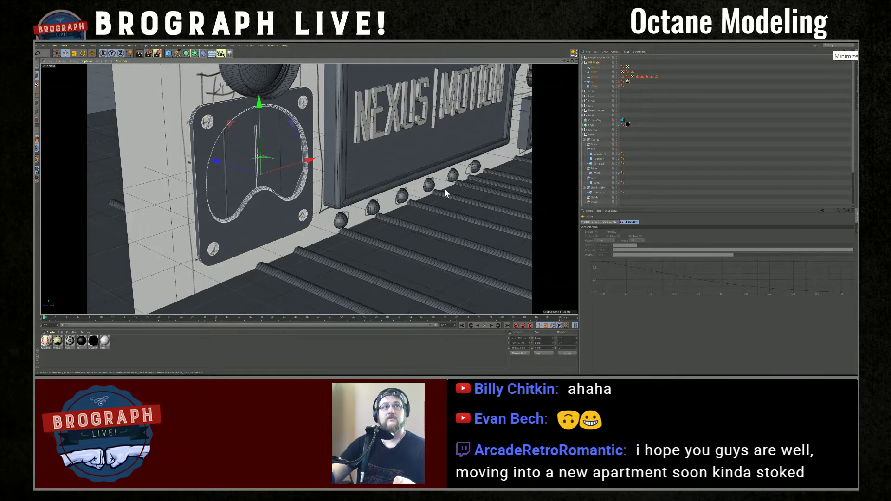
{"action": "left_click_drag", "start_coordinate": [383, 144], "coordinate": [423, 152], "text": "alt"}
{"action": "key", "text": "t"}
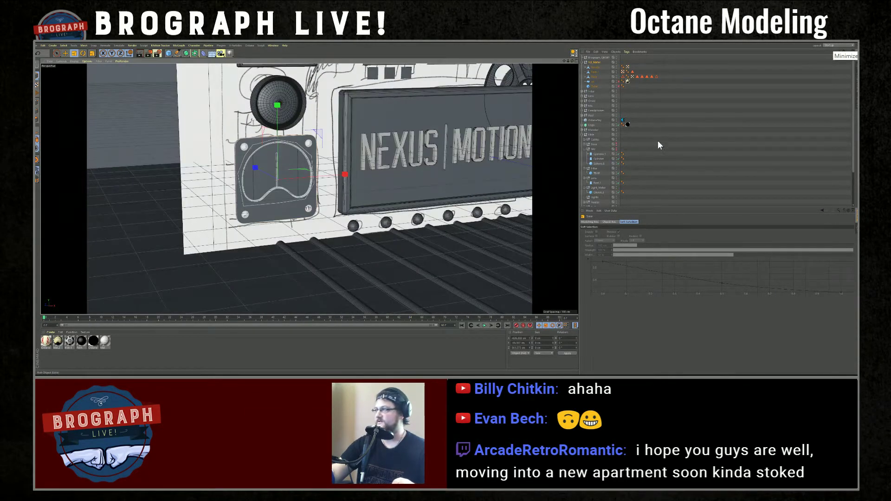
Collapse the meter group's hierarchy and clear the selection
{"action": "left_click", "coordinate": [634, 59]}
{"action": "left_click", "coordinate": [585, 62]}
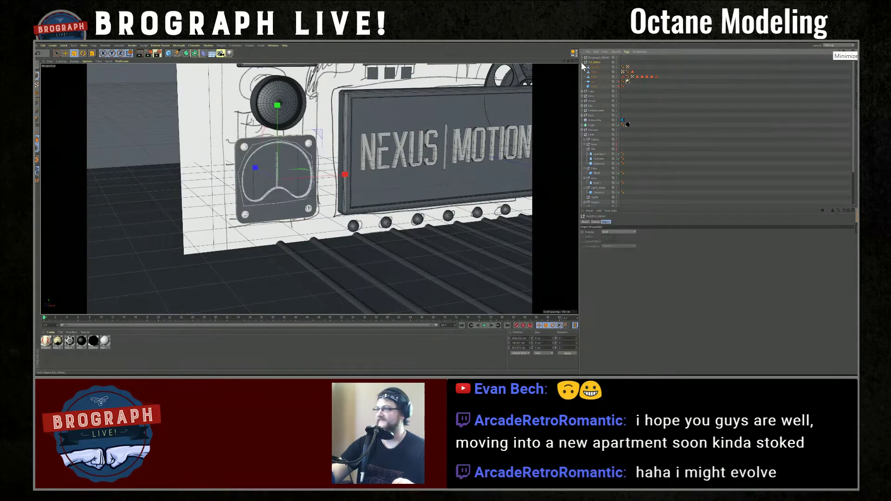
{"action": "left_click", "coordinate": [582, 63]}
{"action": "left_click", "coordinate": [673, 90]}
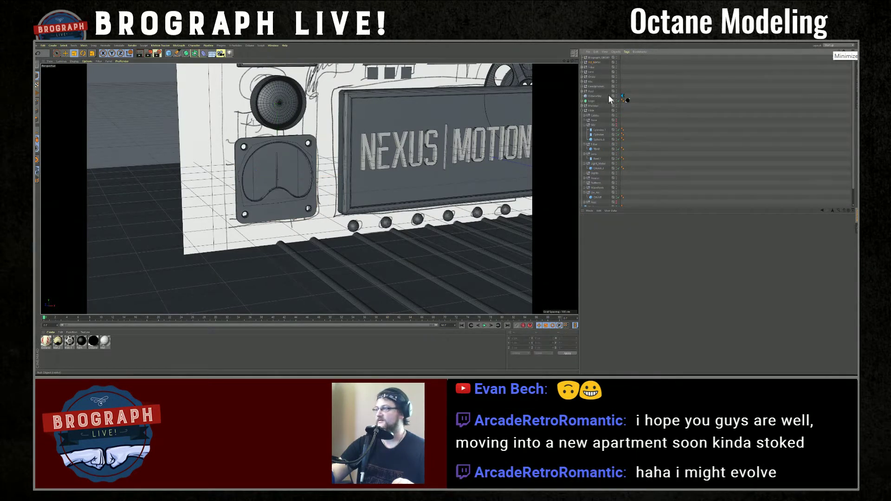
Delete the leftover placeholder group behind the VU meter below the speaker
{"action": "left_click", "coordinate": [599, 165]}
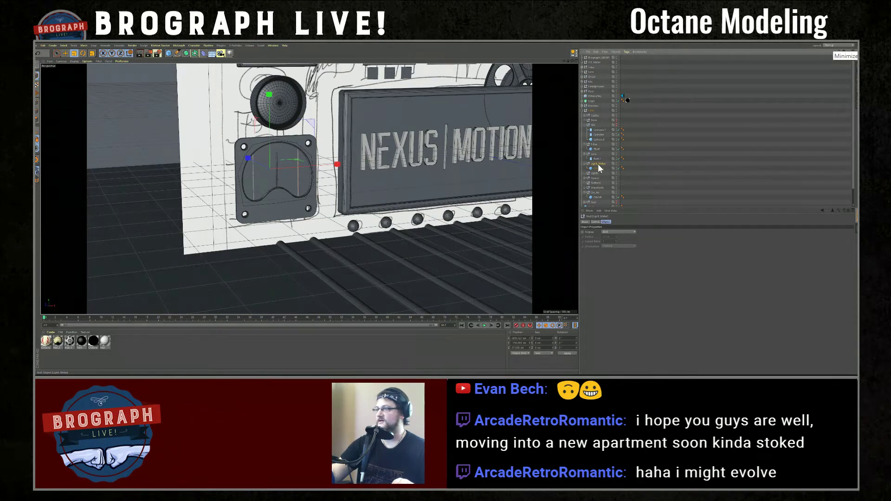
{"action": "key", "text": "Delete"}
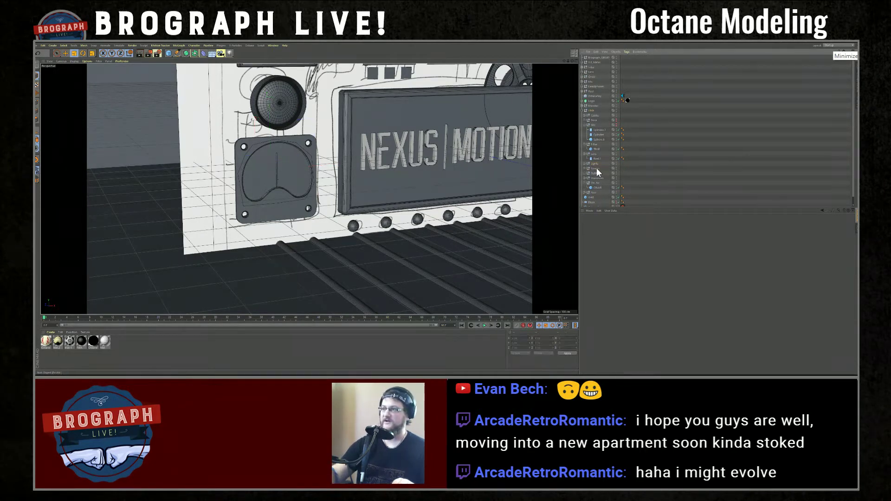
{"action": "scroll", "coordinate": [411, 187], "scroll_direction": "down", "scroll_amount": 5}
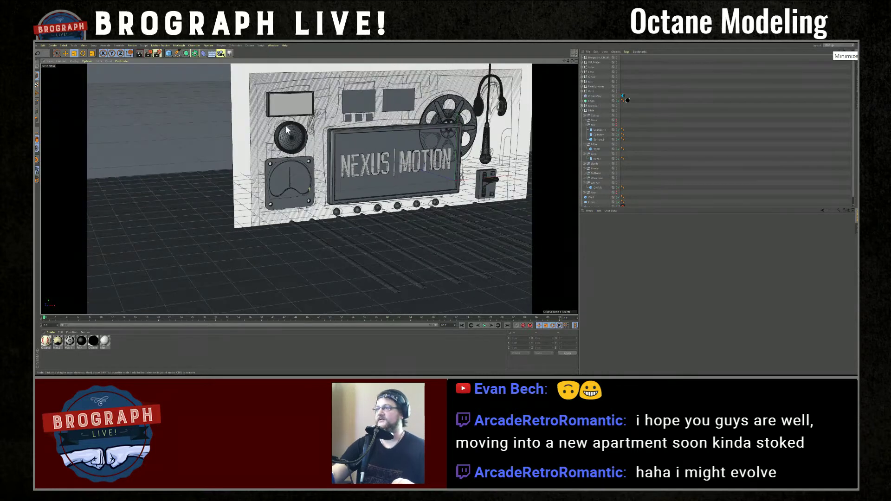
Examine the two upper placeholder blocks above the monitor and locate them in the object hierarchy
{"action": "left_click", "coordinate": [365, 115]}
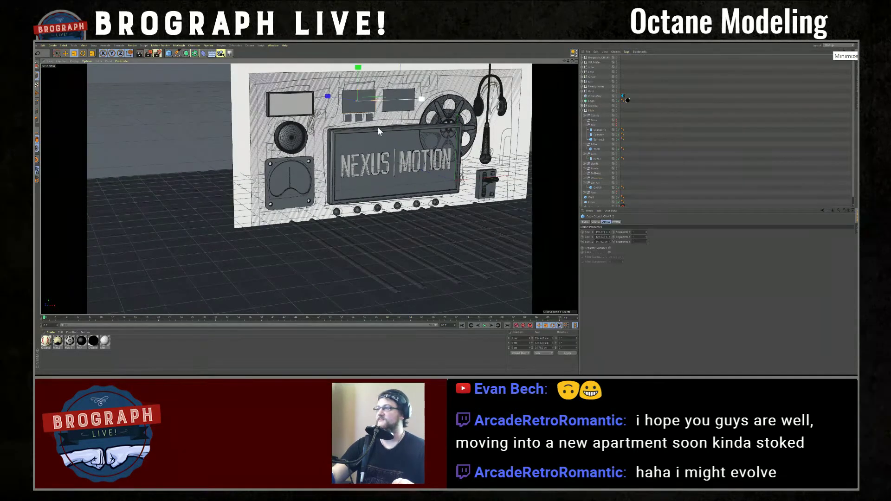
{"action": "key", "text": "s"}
{"action": "scroll", "coordinate": [371, 166], "scroll_direction": "down", "scroll_amount": 4}
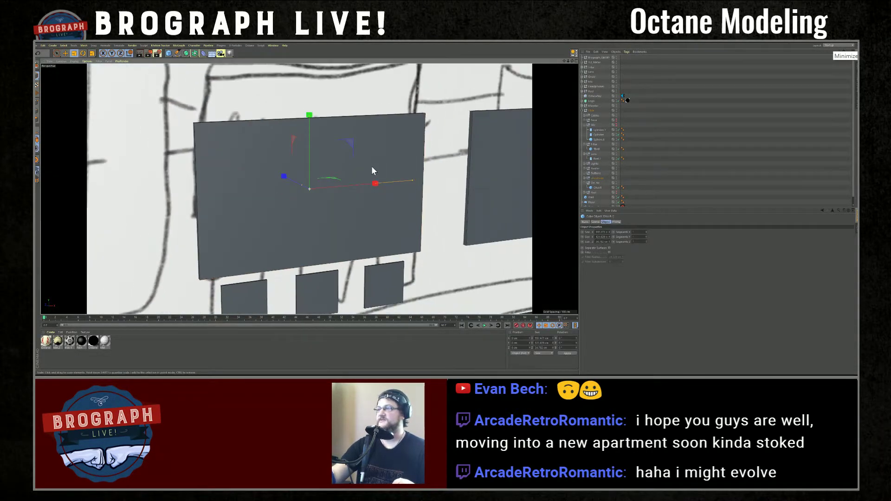
{"action": "key", "text": "s"}
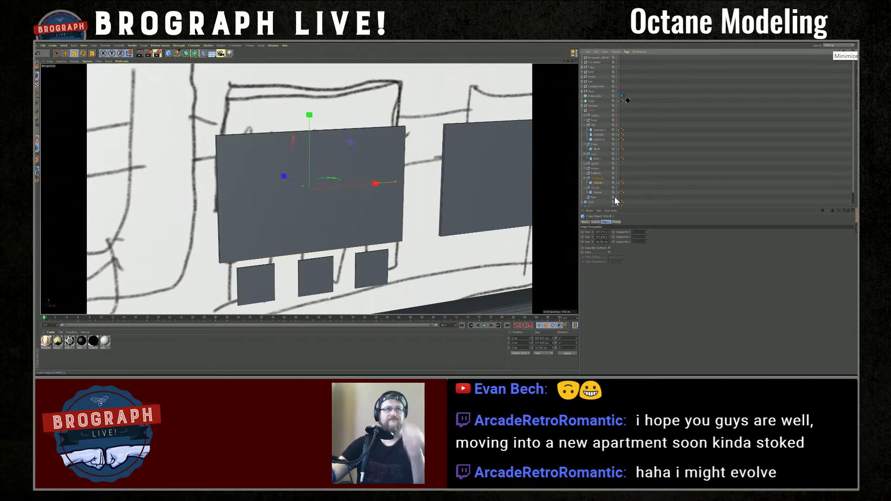
{"action": "scroll", "coordinate": [425, 174], "scroll_direction": "down", "scroll_amount": 6}
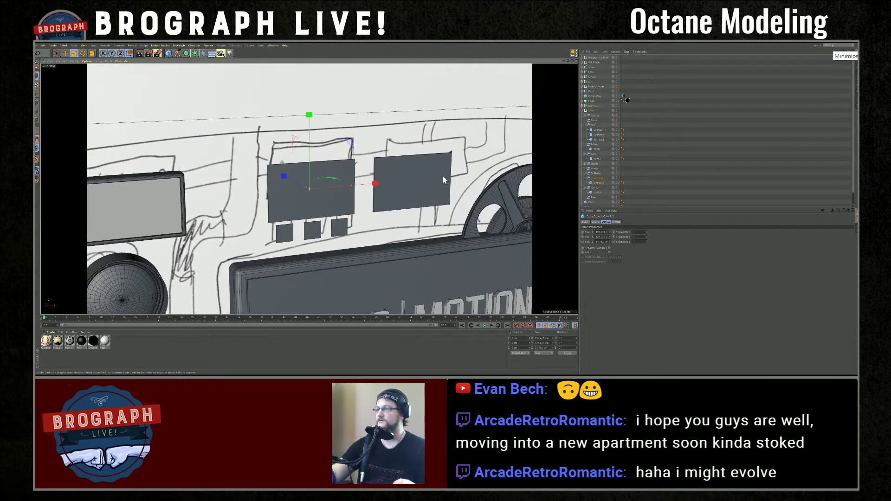
{"action": "left_click", "coordinate": [428, 174]}
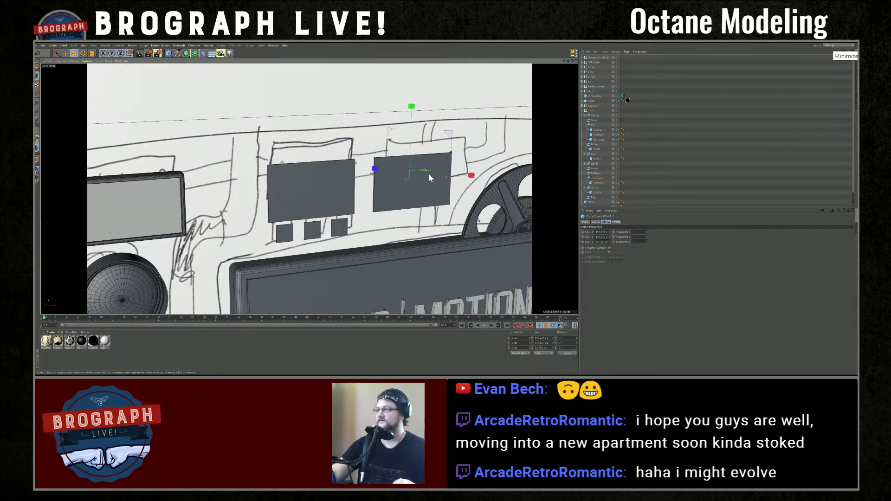
{"action": "left_click", "coordinate": [584, 169]}
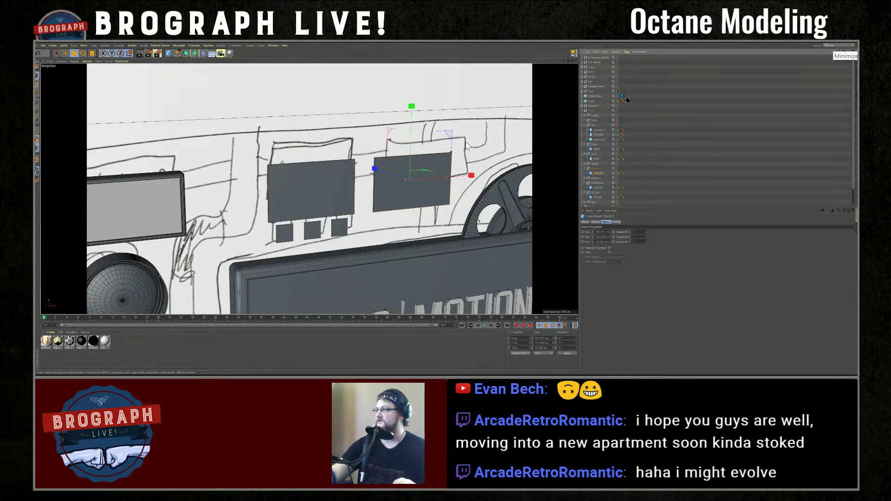
{"action": "mouse_move", "coordinate": [466, 141]}
{"action": "left_mouse_down", "text": "alt"}
{"action": "mouse_move", "coordinate": [513, 141]}
{"action": "mouse_move", "coordinate": [476, 146]}
{"action": "left_mouse_up", "text": "alt"}
{"action": "scroll", "coordinate": [444, 175], "scroll_direction": "down", "scroll_amount": 2}
{"action": "scroll", "coordinate": [444, 175], "scroll_direction": "down", "scroll_amount": 6}
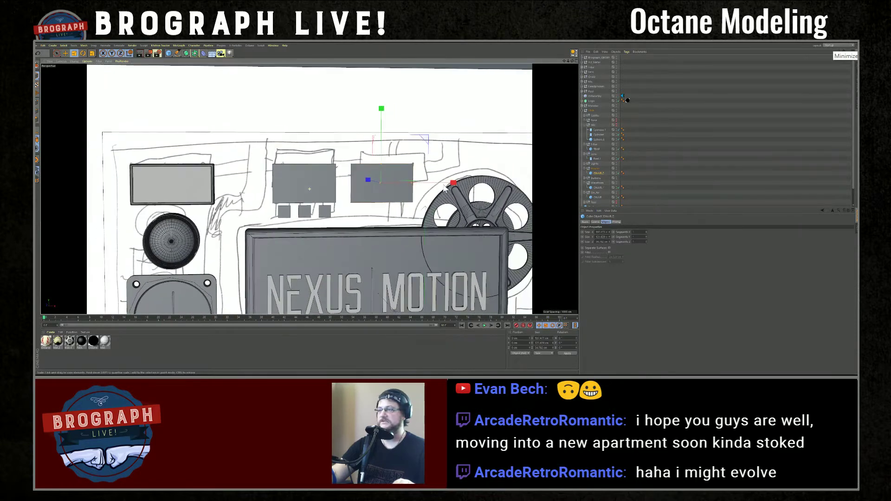
{"action": "middle_click_drag", "start_coordinate": [461, 165], "coordinate": [443, 143], "text": "alt"}
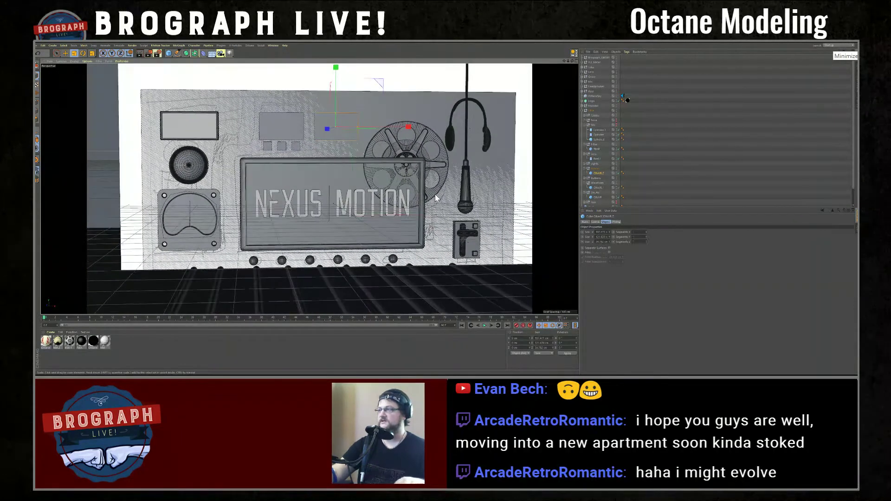
{"action": "left_click_drag", "start_coordinate": [438, 144], "coordinate": [439, 157], "text": "alt"}
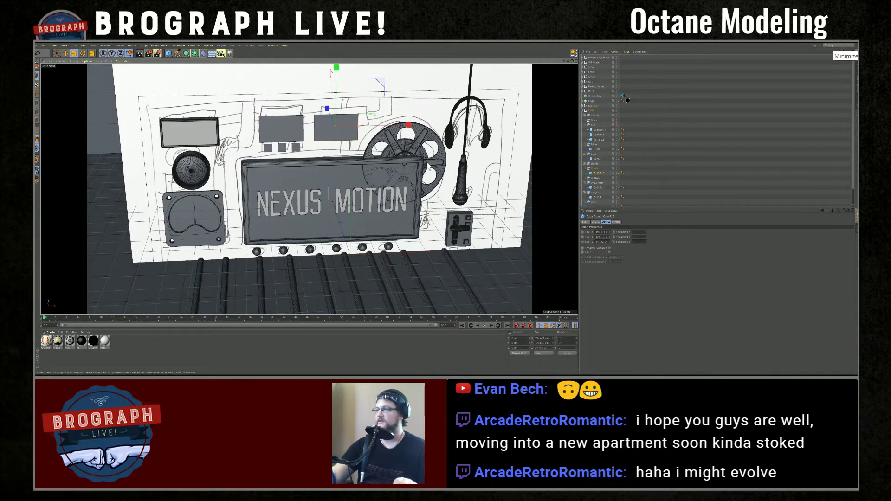
{"action": "left_click_drag", "start_coordinate": [429, 167], "coordinate": [432, 155], "text": "alt"}
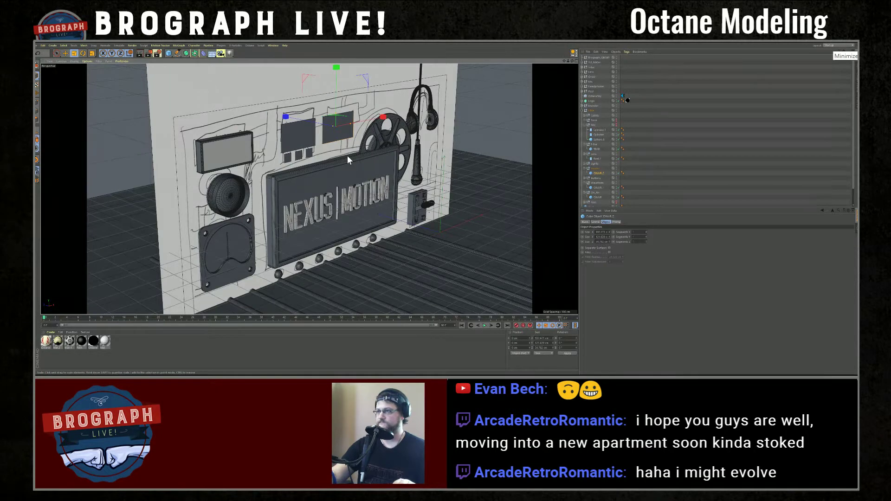
Locate the large Nexus Motion monitor frame in the object hierarchy and paste a copy of it at the top level
{"action": "left_click", "coordinate": [221, 136]}
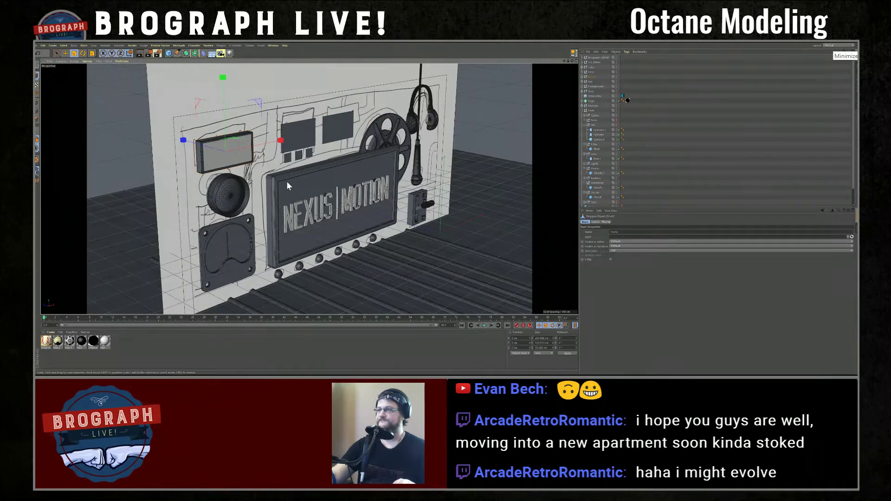
{"action": "left_click", "coordinate": [307, 181]}
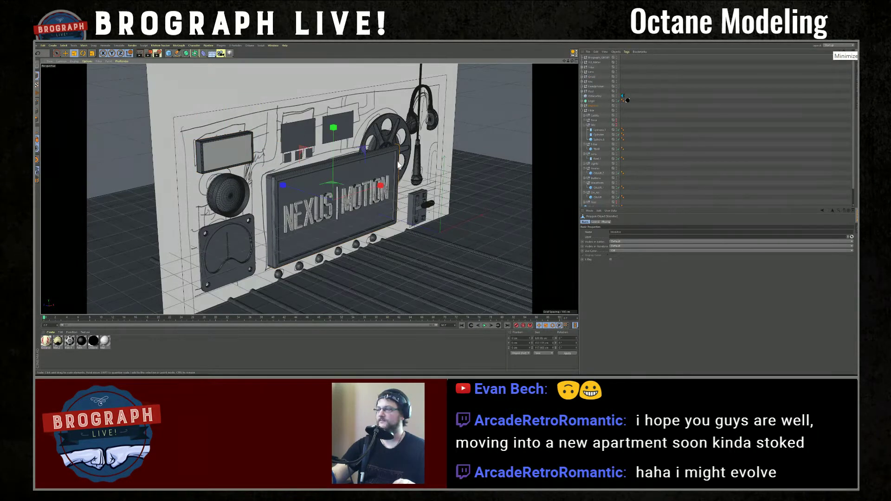
{"action": "key", "text": "s"}
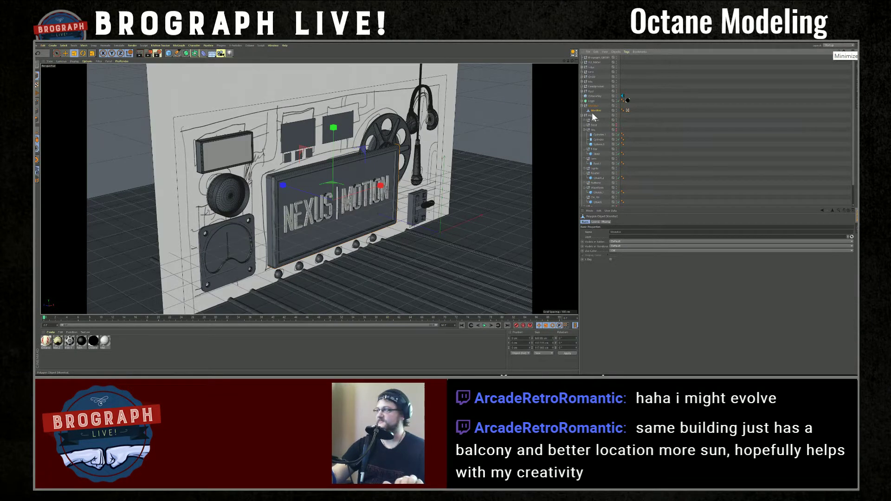
{"action": "left_click", "coordinate": [582, 110]}
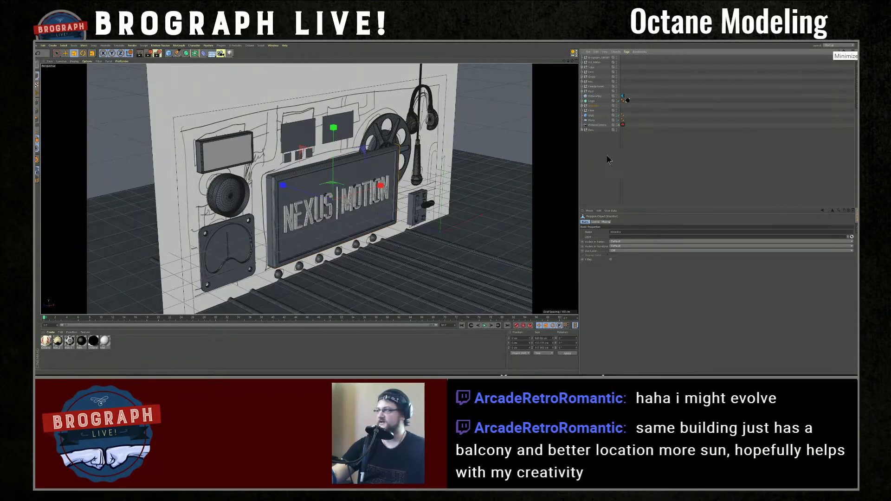
{"action": "key", "text": "ctrl+c"}
{"action": "key", "text": "ctrl+v"}
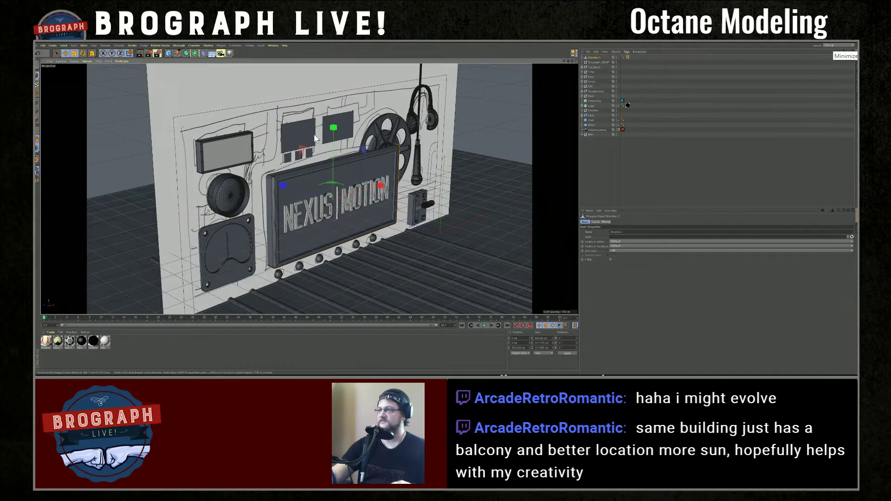
Move the monitor frame copy up to the placeholder blocks above the screen and scale it down to about their size
{"action": "key", "text": "e"}
{"action": "left_click_drag", "start_coordinate": [333, 147], "coordinate": [333, 78]}
{"action": "key", "text": "t"}
{"action": "left_click_drag", "start_coordinate": [372, 157], "coordinate": [260, 165]}
{"action": "key", "text": "e"}
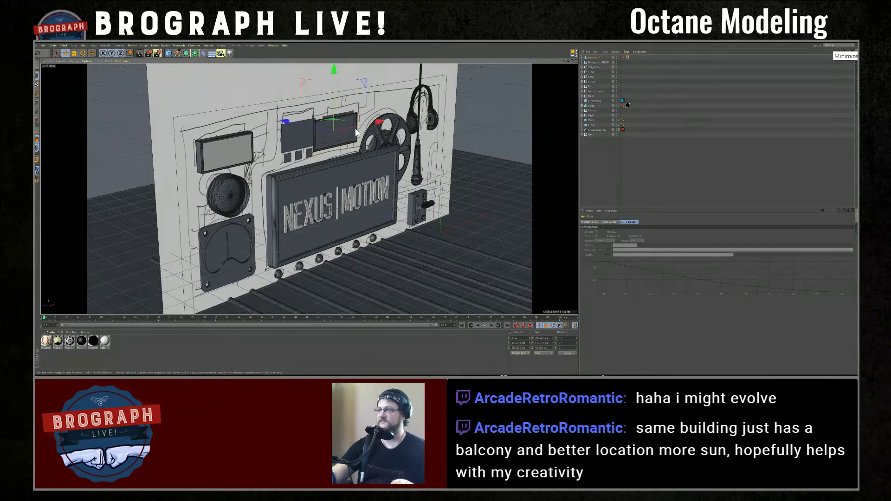
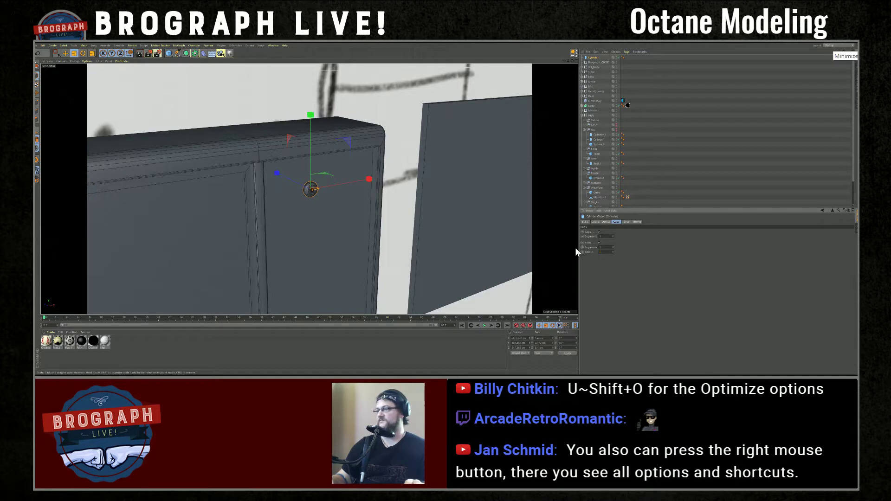
Lengthen the small rounded cylinder on the device's narrow side panel so it sticks out as a button
{"action": "scroll", "coordinate": [314, 194], "scroll_direction": "up", "scroll_amount": 2}
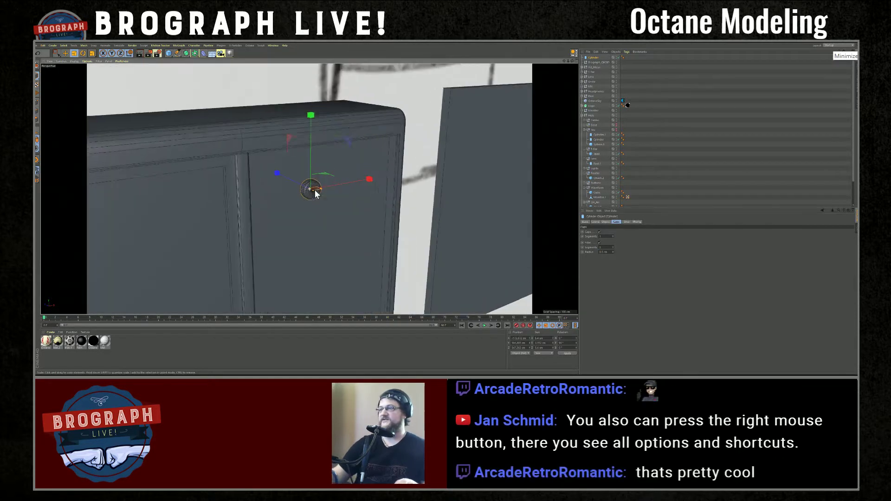
{"action": "scroll", "coordinate": [330, 196], "scroll_direction": "up", "scroll_amount": 5}
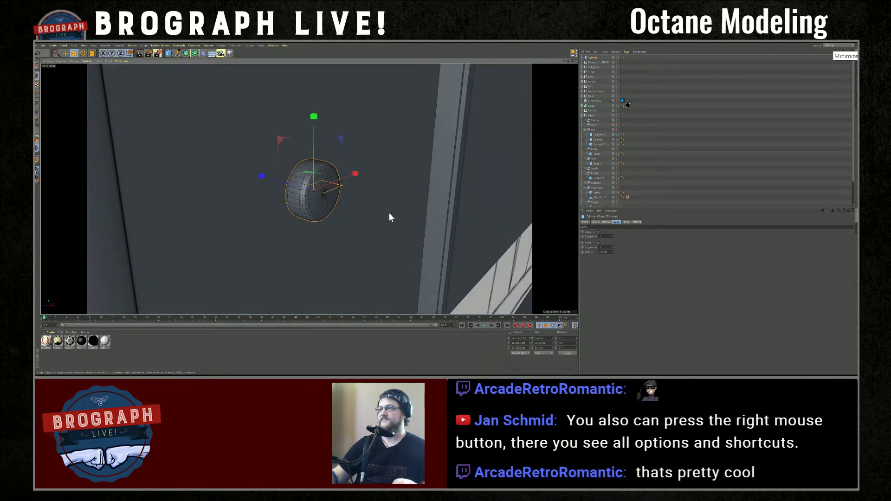
{"action": "left_click_drag", "start_coordinate": [323, 193], "coordinate": [332, 198]}
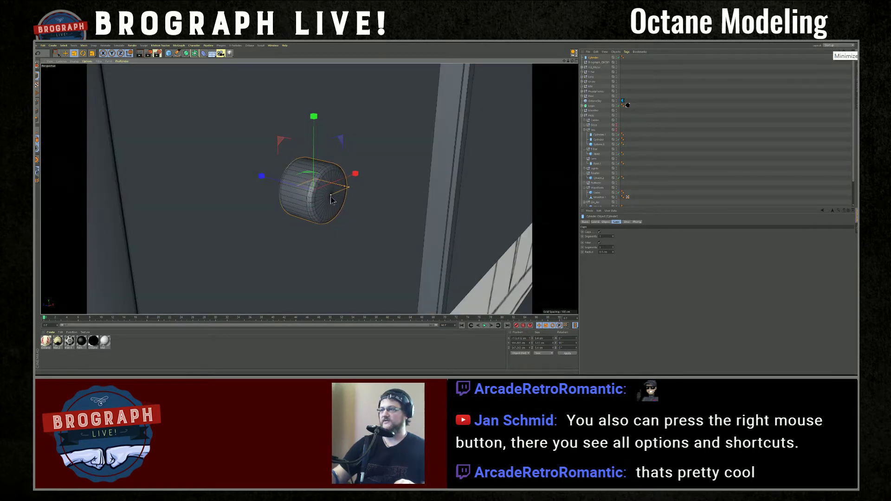
Move the cylinder button into the upper corner of the side panel, close to the vertical divider
{"action": "key", "text": "e"}
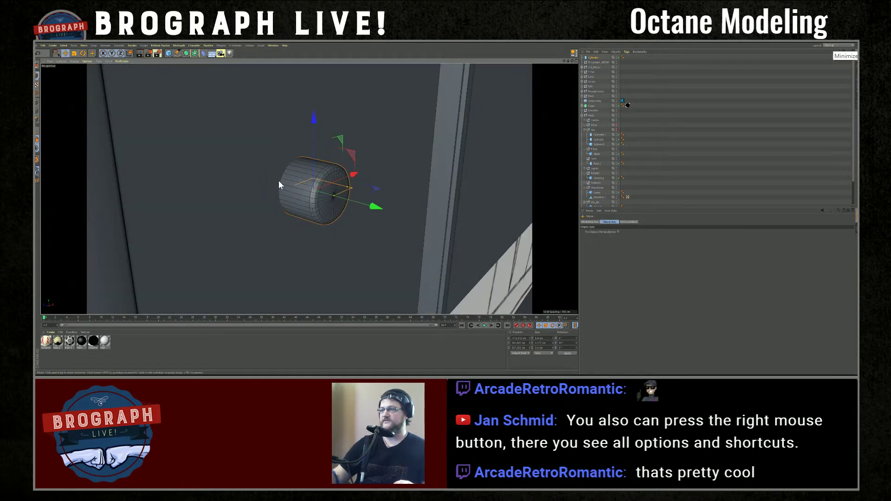
{"action": "left_click_drag", "start_coordinate": [338, 201], "coordinate": [313, 174]}
{"action": "left_click_drag", "start_coordinate": [254, 145], "coordinate": [253, 124]}
{"action": "key", "text": "s"}
{"action": "left_click_drag", "start_coordinate": [391, 191], "coordinate": [277, 182], "text": "alt"}
{"action": "scroll", "coordinate": [381, 199], "scroll_direction": "down", "scroll_amount": 10}
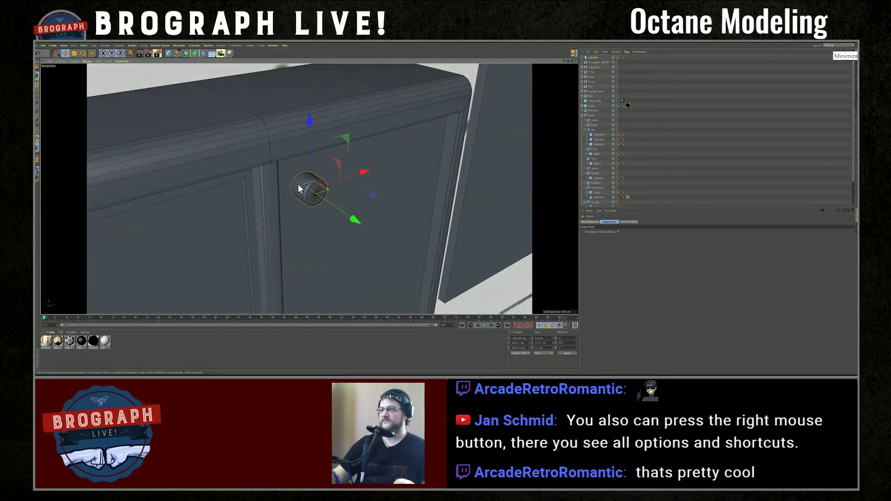
Create an instance of the cylinder button and enable Render Instances for it
{"action": "left_click_drag", "start_coordinate": [312, 202], "coordinate": [300, 186], "text": "alt"}
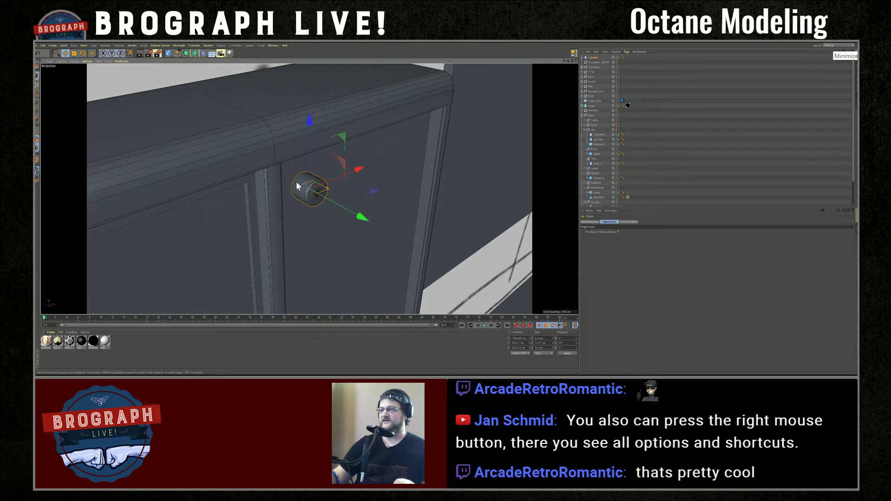
{"action": "mouse_move", "coordinate": [363, 215]}
{"action": "left_mouse_down", "text": "alt"}
{"action": "mouse_move", "coordinate": [408, 238]}
{"action": "mouse_move", "coordinate": [413, 228]}
{"action": "left_mouse_up", "text": "alt"}
{"action": "scroll", "coordinate": [405, 235], "scroll_direction": "down", "scroll_amount": 8}
{"action": "scroll", "coordinate": [406, 238], "scroll_direction": "down", "scroll_amount": 3}
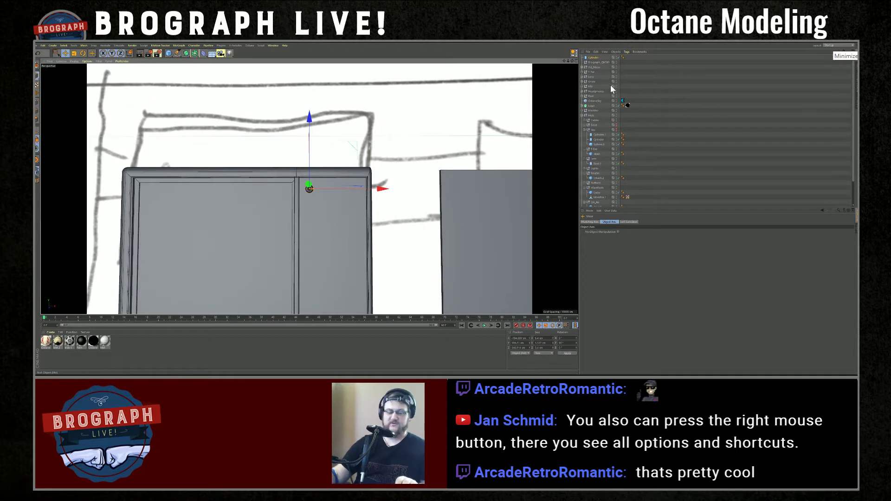
{"action": "key", "text": "shift+c"}
{"action": "type", "text": "int"}
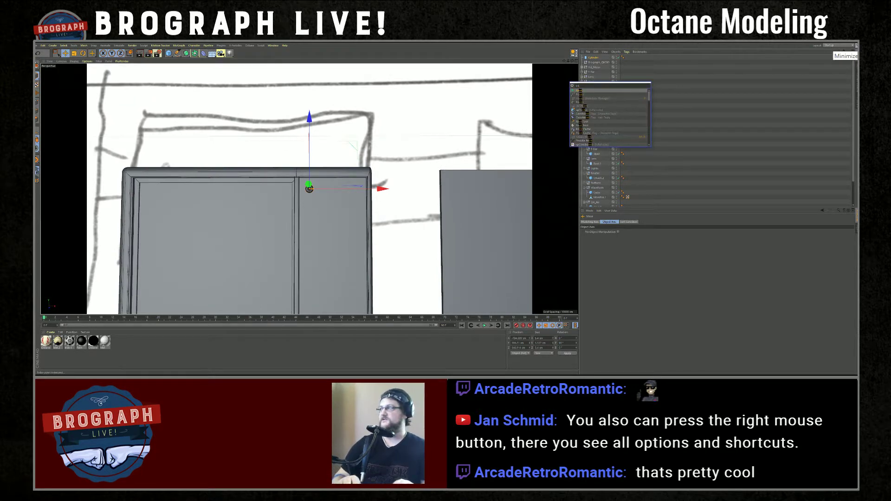
{"action": "key", "text": "BackSpace"}
{"action": "type", "text": "st"}
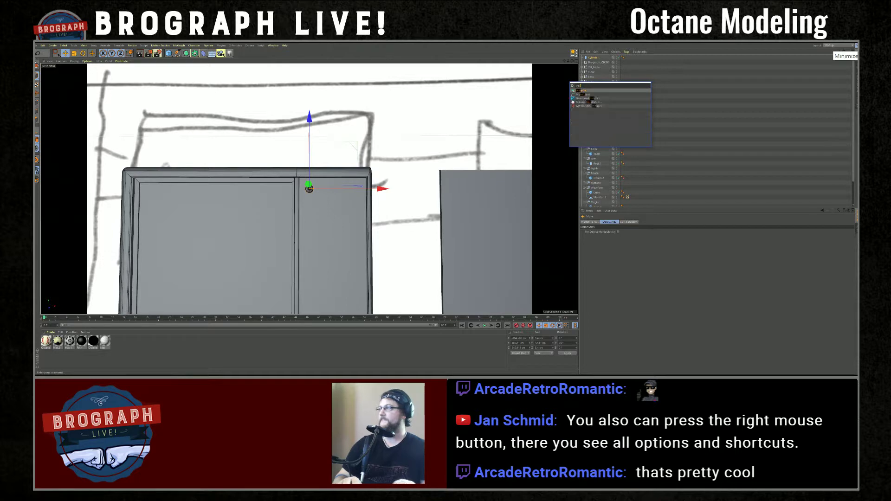
{"action": "key", "text": "Return"}
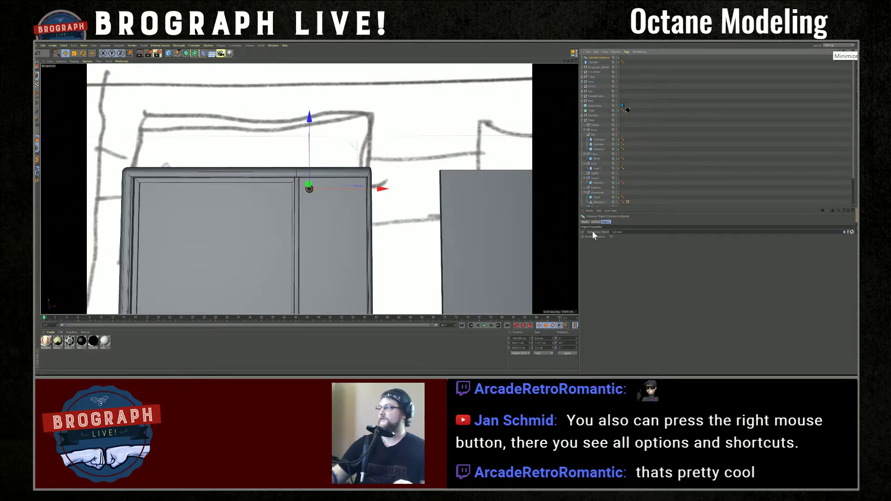
{"action": "left_click", "coordinate": [611, 237]}
Place the instance beside the first button and duplicate it into a row of three along the side panel's lower edge
{"action": "left_click_drag", "start_coordinate": [360, 189], "coordinate": [368, 194]}
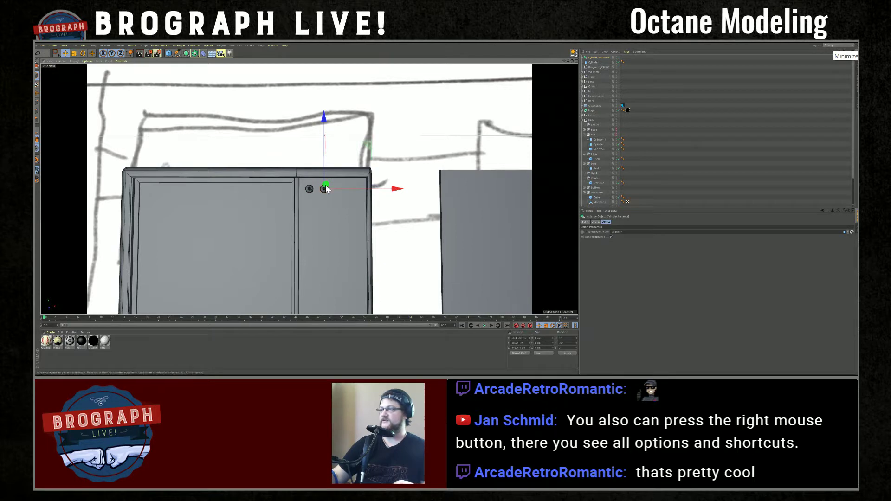
{"action": "left_click_drag", "start_coordinate": [319, 140], "coordinate": [325, 224]}
{"action": "middle_click_drag", "start_coordinate": [384, 256], "coordinate": [377, 184], "text": "alt"}
{"action": "left_click_drag", "start_coordinate": [317, 166], "coordinate": [319, 179]}
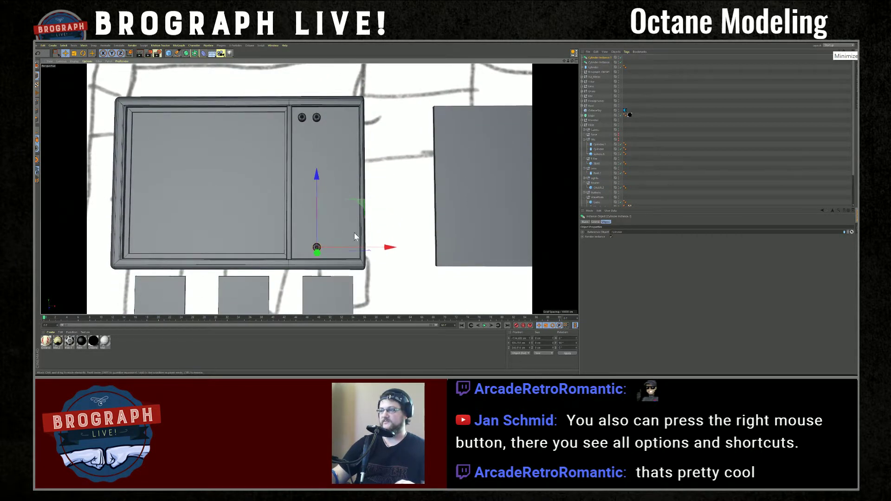
{"action": "left_click_drag", "start_coordinate": [353, 253], "coordinate": [385, 250], "text": "ctrl"}
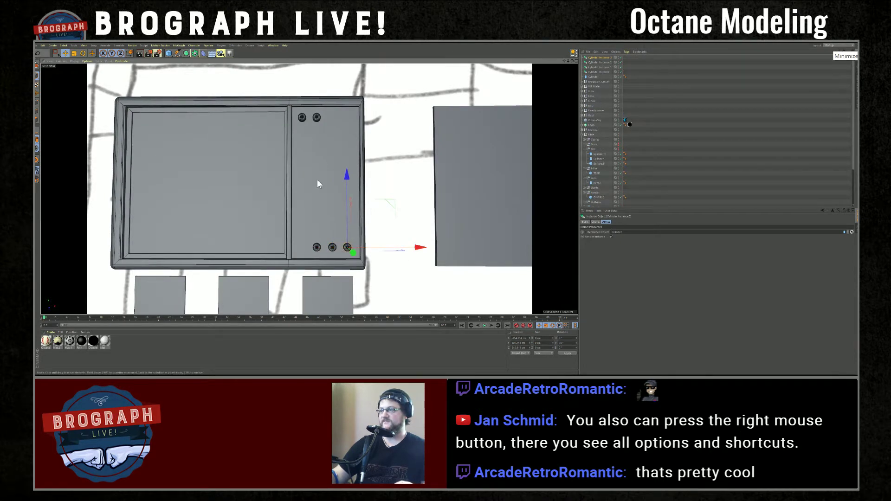
Inspect the button layout at an angle and switch to the browser to check the Tektronix 1741C waveform monitor reference image
{"action": "left_click_drag", "start_coordinate": [318, 194], "coordinate": [394, 171], "text": "alt"}
{"action": "scroll", "coordinate": [342, 171], "scroll_direction": "down", "scroll_amount": 2}
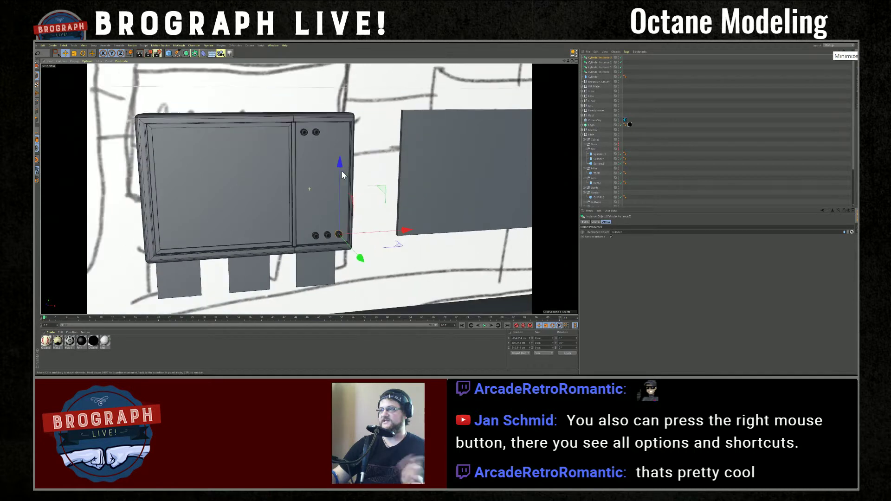
{"action": "key", "text": "alt+Tab"}
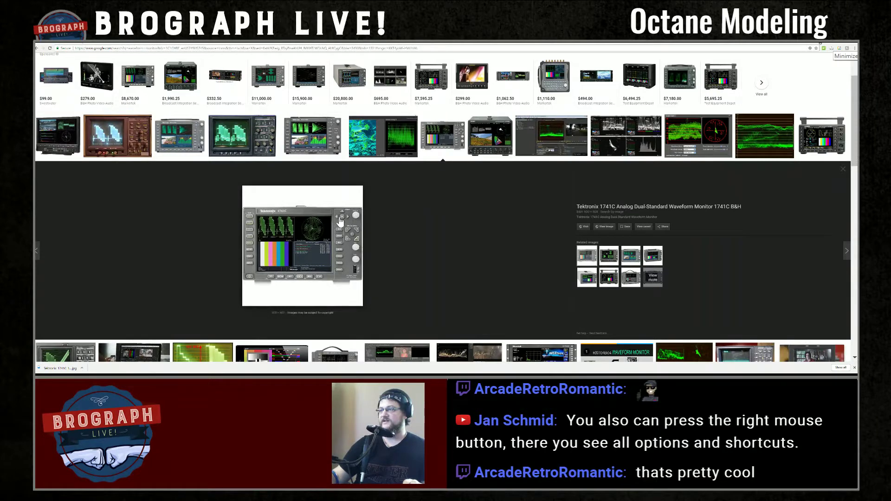
Switch back to Cinema 4D and examine the viewport's context options and the button layout at an angle
{"action": "key", "text": "alt+Tab"}
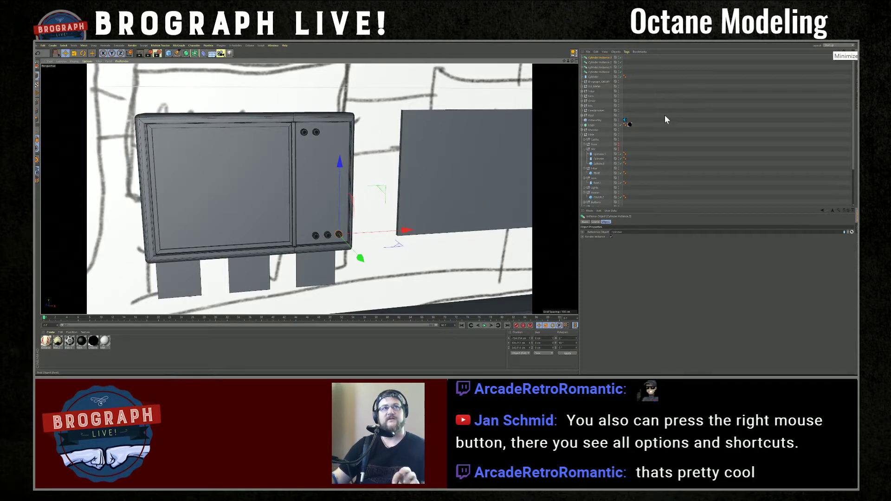
{"action": "right_click", "coordinate": [315, 135]}
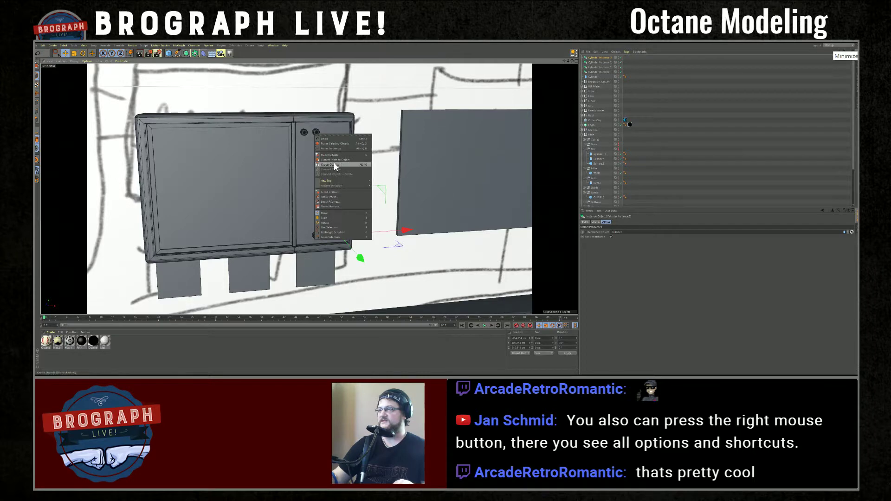
{"action": "left_click", "coordinate": [308, 167]}
{"action": "middle_click", "coordinate": [314, 164]}
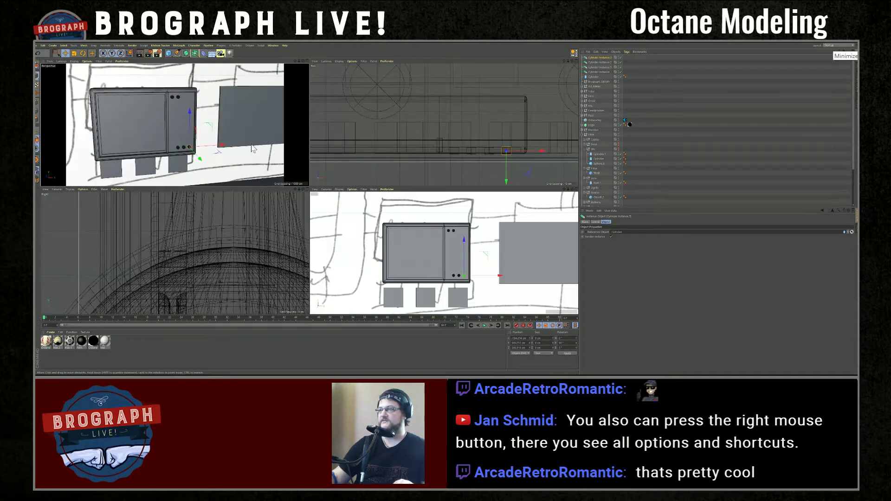
{"action": "middle_click", "coordinate": [288, 116]}
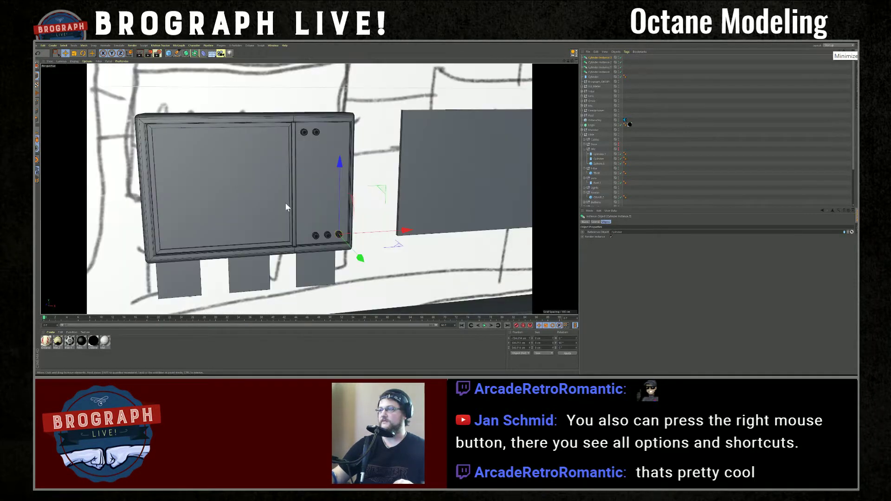
{"action": "right_click", "coordinate": [337, 235]}
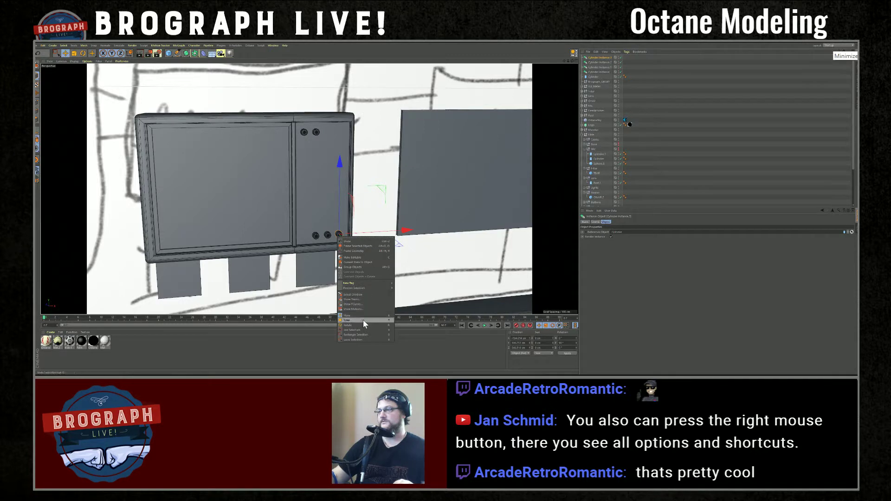
{"action": "left_click", "coordinate": [318, 344]}
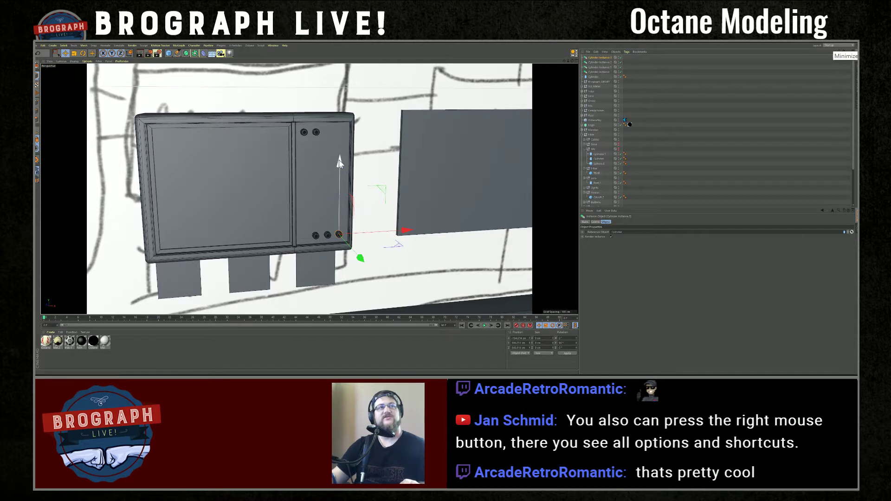
{"action": "left_click_drag", "start_coordinate": [353, 190], "coordinate": [305, 172], "text": "alt"}
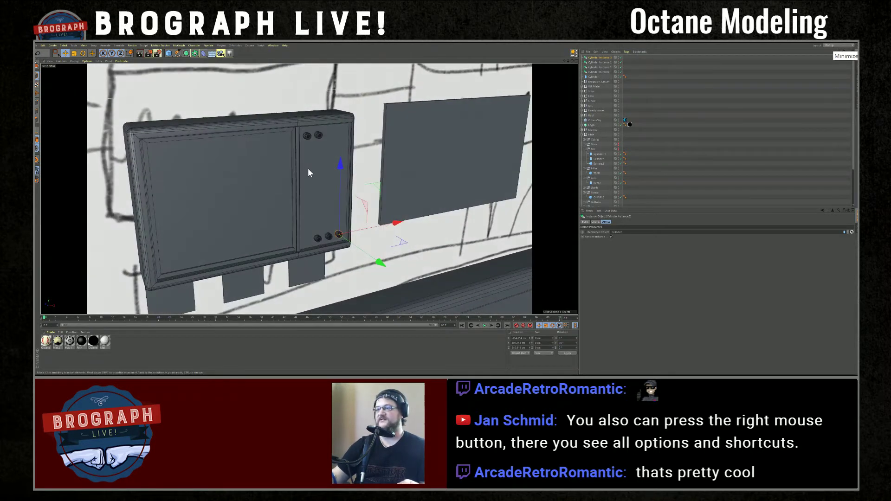
{"action": "left_click_drag", "start_coordinate": [212, 180], "coordinate": [292, 188], "text": "alt"}
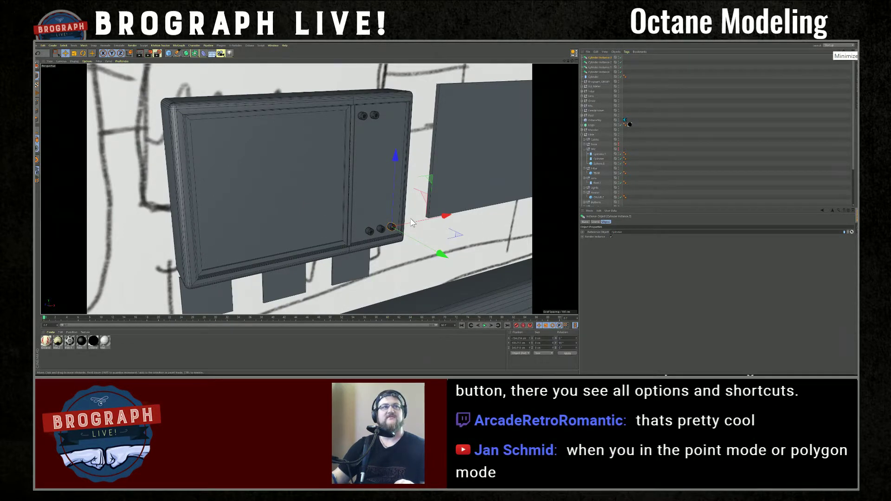
Deselect everything, add a cube and use the Transfer command to place it at the second upper button
{"action": "left_click", "coordinate": [37, 120]}
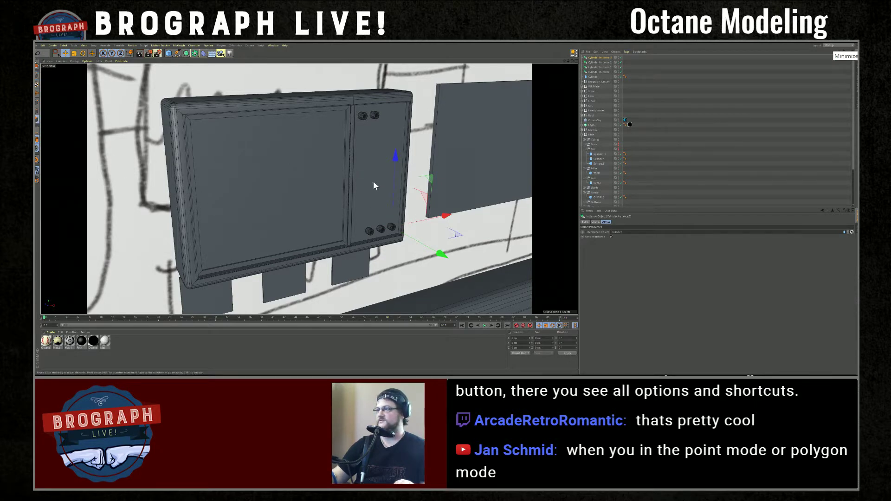
{"action": "left_click", "coordinate": [648, 147]}
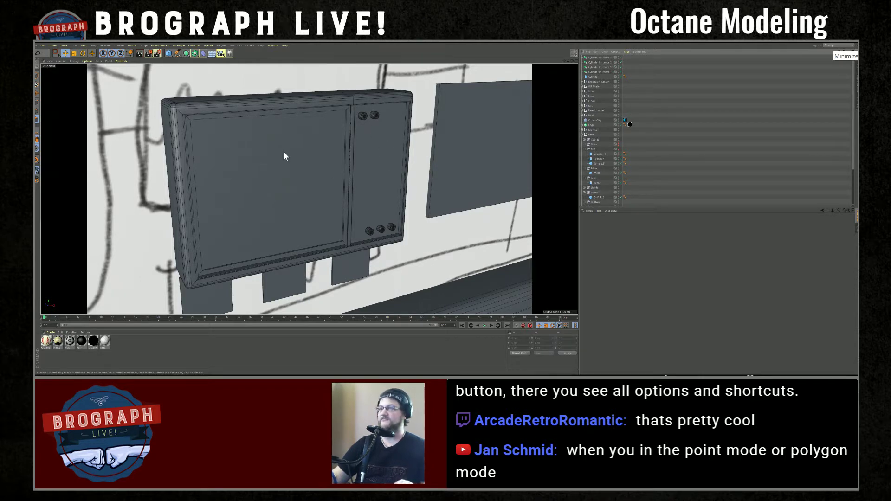
{"action": "left_click_drag", "start_coordinate": [169, 54], "coordinate": [213, 69]}
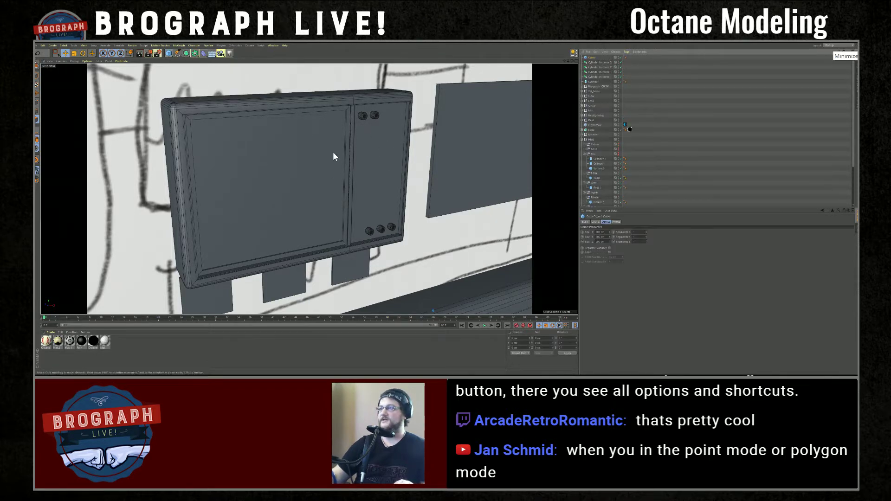
{"action": "key", "text": "shift+c"}
{"action": "type", "text": "trans"}
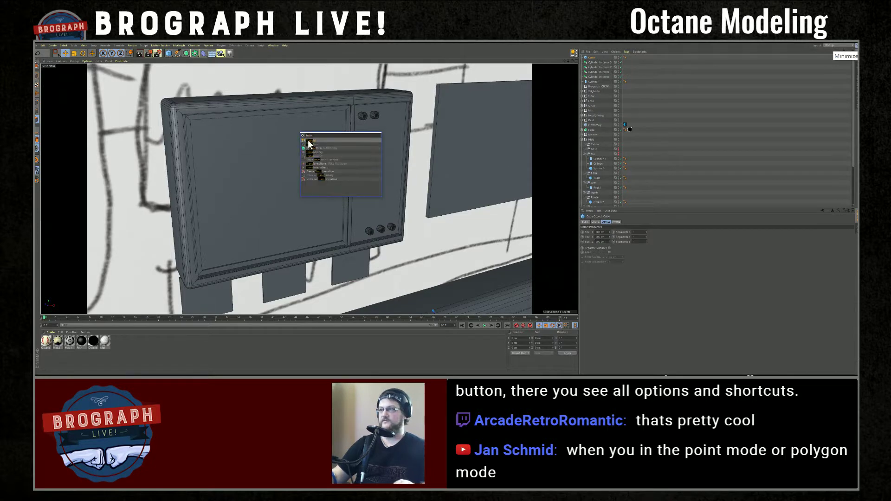
{"action": "left_click", "coordinate": [309, 142]}
{"action": "left_click", "coordinate": [377, 120]}
Scale the cube down to a small block and place it just below the two upper buttons
{"action": "key", "text": "t"}
{"action": "left_click_drag", "start_coordinate": [414, 151], "coordinate": [291, 172]}
{"action": "key", "text": "e"}
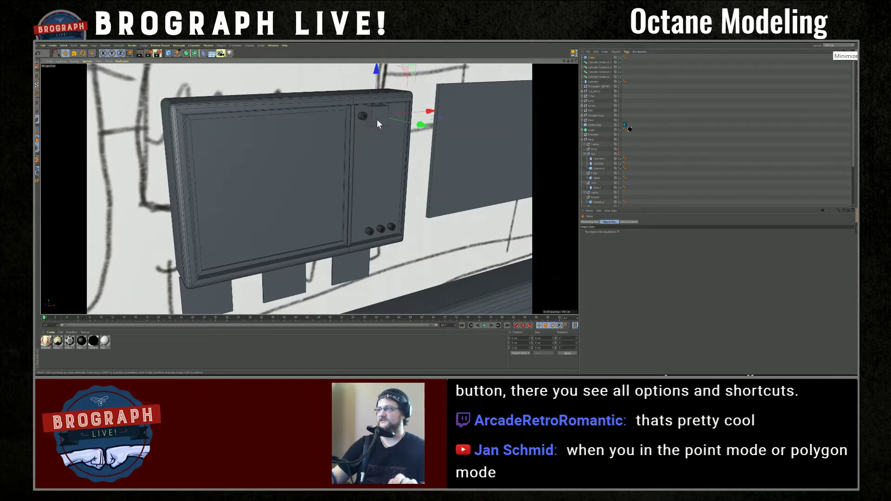
{"action": "left_click_drag", "start_coordinate": [377, 74], "coordinate": [379, 122]}
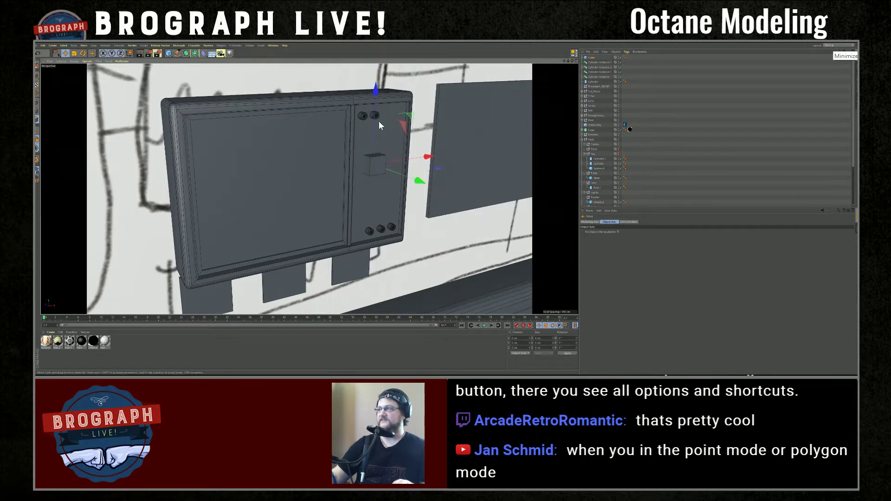
{"action": "right_click", "coordinate": [409, 180]}
{"action": "key", "text": "Escape"}
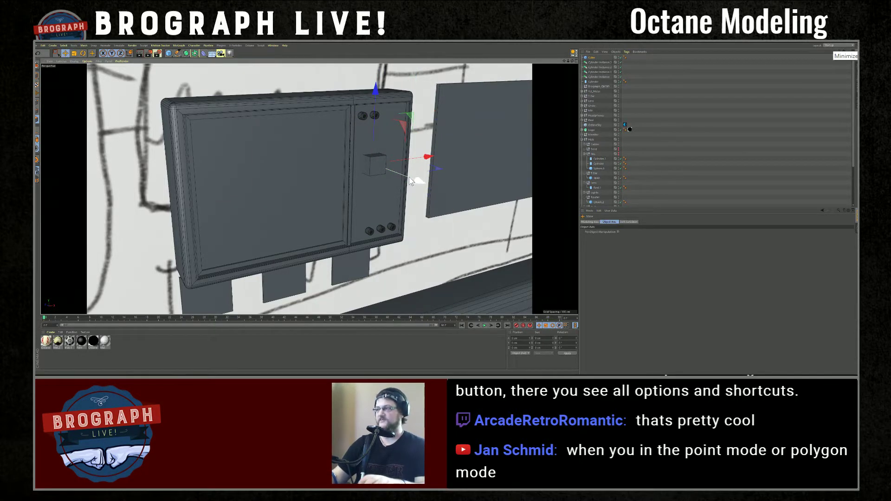
{"action": "right_click", "coordinate": [377, 177]}
{"action": "key", "text": "Escape"}
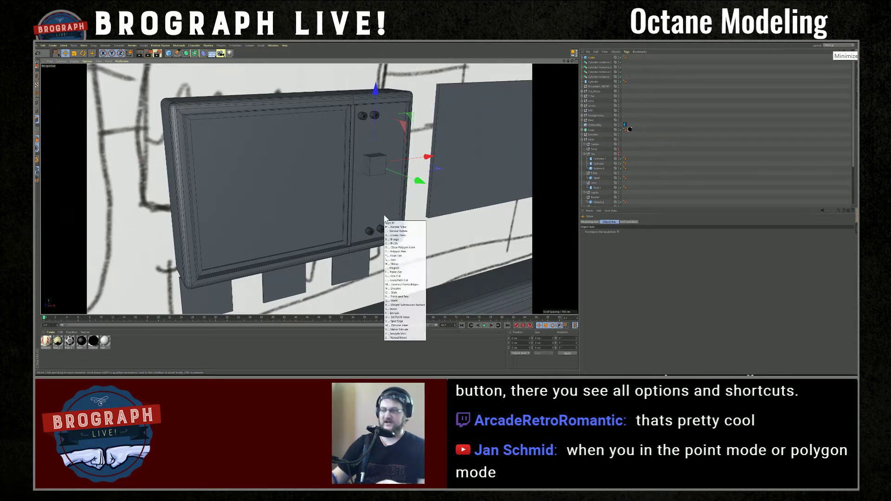
{"action": "key", "text": "m"}
{"action": "key", "text": "m"}
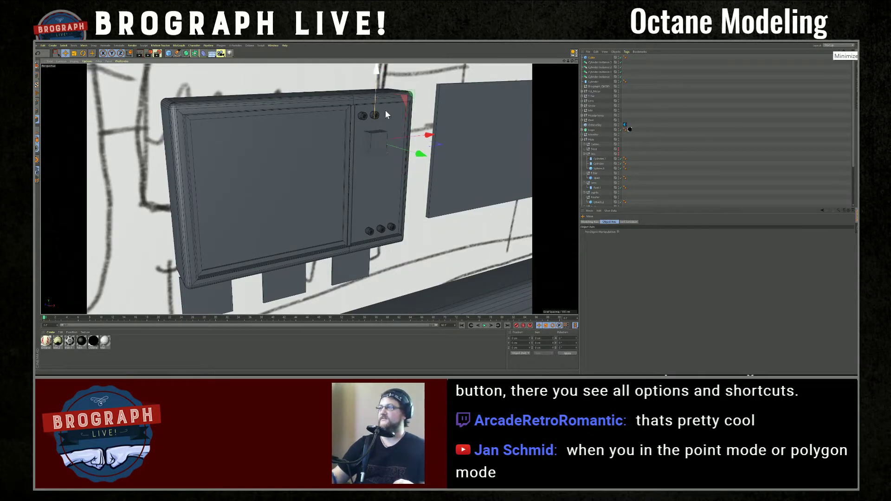
Flatten the cube into a rectangular button by setting its Y size to 1 cm and Z size to 5 cm
{"action": "key", "text": "o"}
{"action": "left_click_drag", "start_coordinate": [320, 179], "coordinate": [347, 170], "text": "alt"}
{"action": "scroll", "coordinate": [349, 167], "scroll_direction": "down", "scroll_amount": 4}
{"action": "left_click_drag", "start_coordinate": [359, 202], "coordinate": [435, 222]}
{"action": "left_click", "coordinate": [590, 58]}
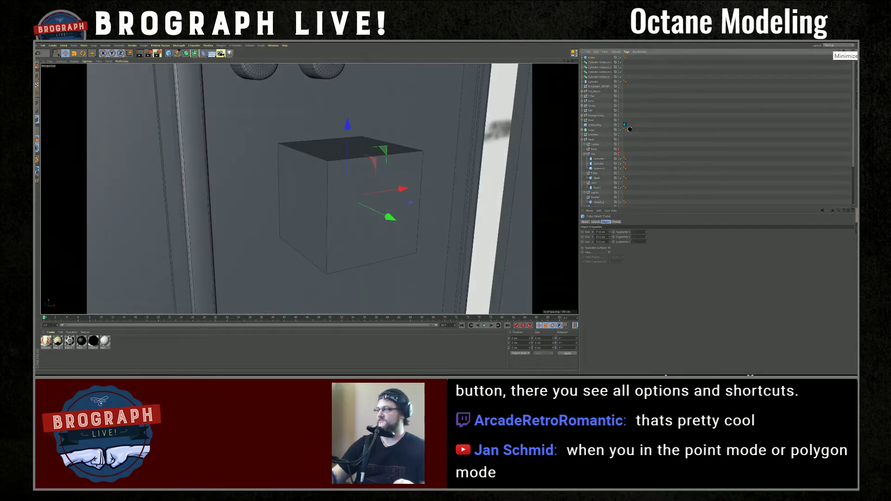
{"action": "left_click_drag", "start_coordinate": [605, 242], "coordinate": [572, 250]}
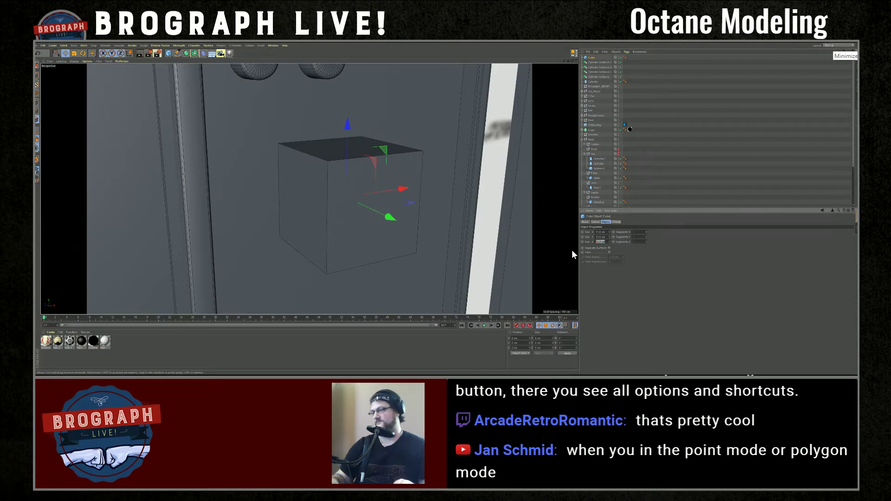
{"action": "type", "text": "1"}
{"action": "key", "text": "Return"}
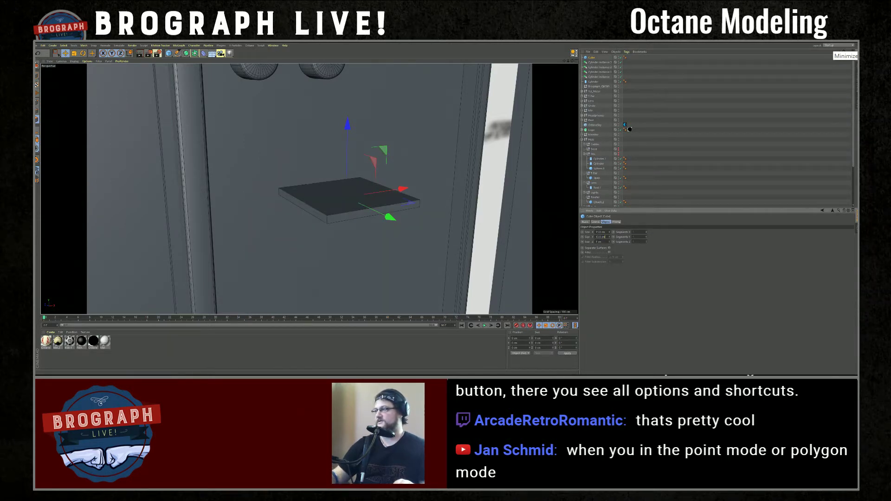
{"action": "type", "text": "1"}
{"action": "key", "text": "Return"}
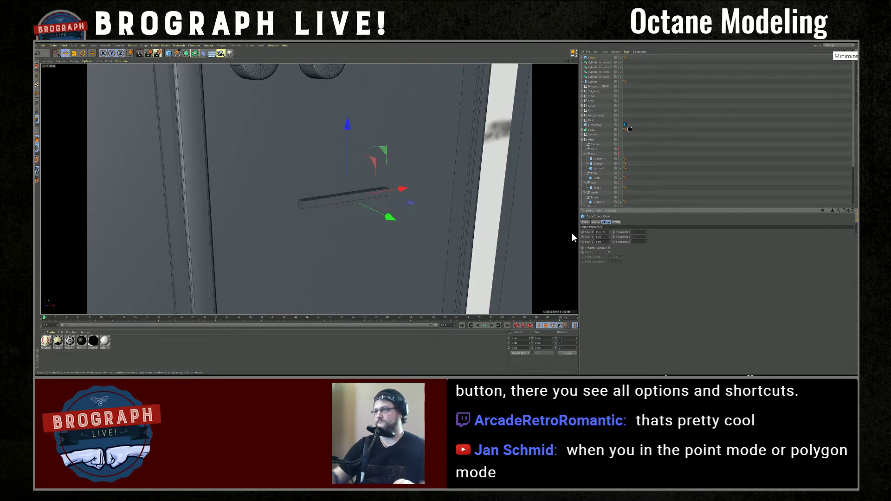
{"action": "type", "text": "5"}
{"action": "key", "text": "Return"}
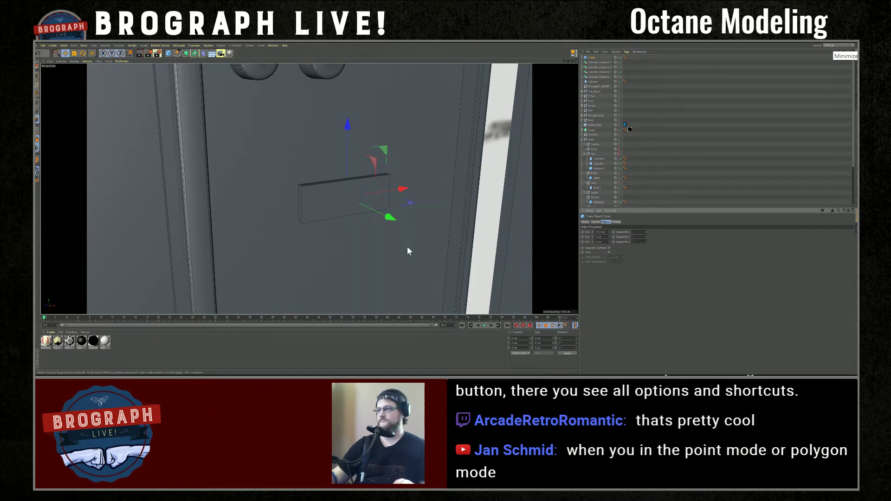
Move the rectangular button back against the side panel and centre it closely below the two upper round buttons
{"action": "left_click_drag", "start_coordinate": [389, 216], "coordinate": [345, 208]}
{"action": "key", "text": "s"}
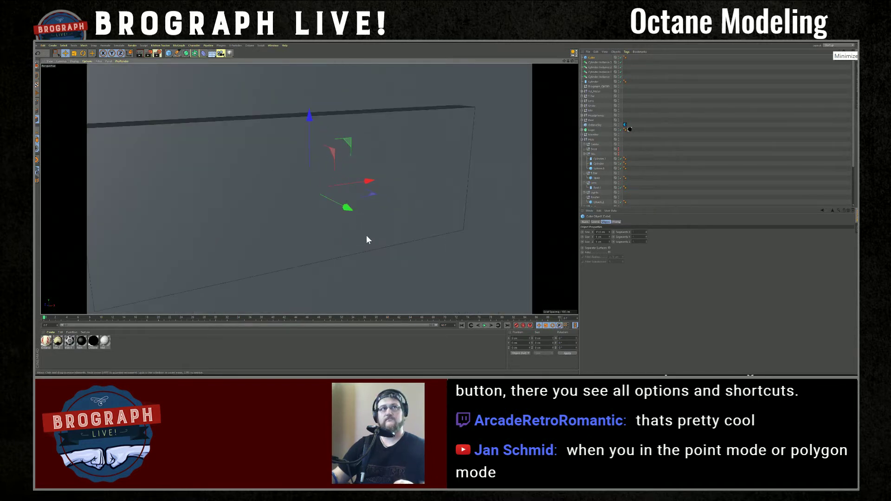
{"action": "scroll", "coordinate": [367, 209], "scroll_direction": "down", "scroll_amount": 5}
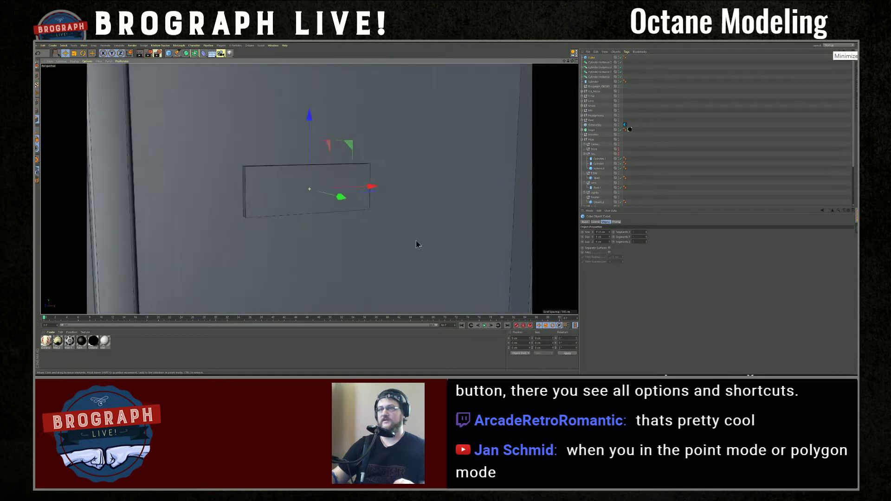
{"action": "scroll", "coordinate": [403, 228], "scroll_direction": "down", "scroll_amount": 6}
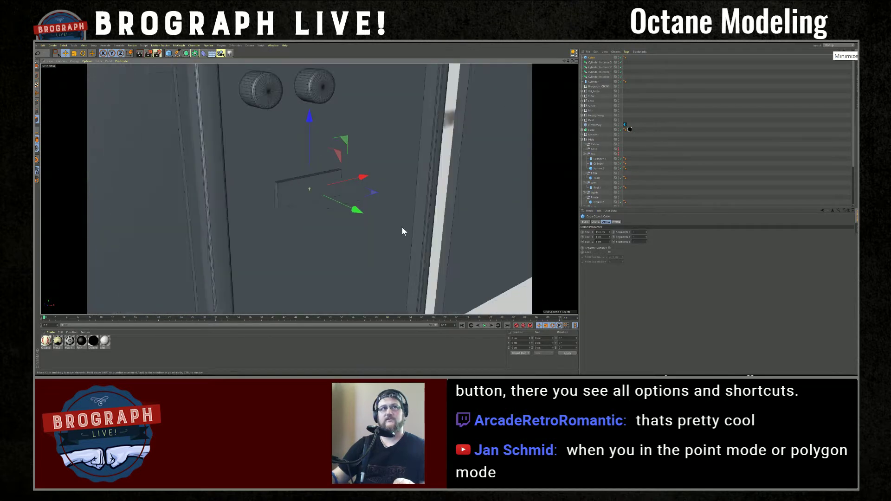
{"action": "scroll", "coordinate": [401, 227], "scroll_direction": "down", "scroll_amount": 2}
{"action": "left_click_drag", "start_coordinate": [390, 233], "coordinate": [419, 242], "text": "alt"}
{"action": "left_click_drag", "start_coordinate": [378, 191], "coordinate": [361, 192]}
{"action": "left_click_drag", "start_coordinate": [284, 132], "coordinate": [282, 89]}
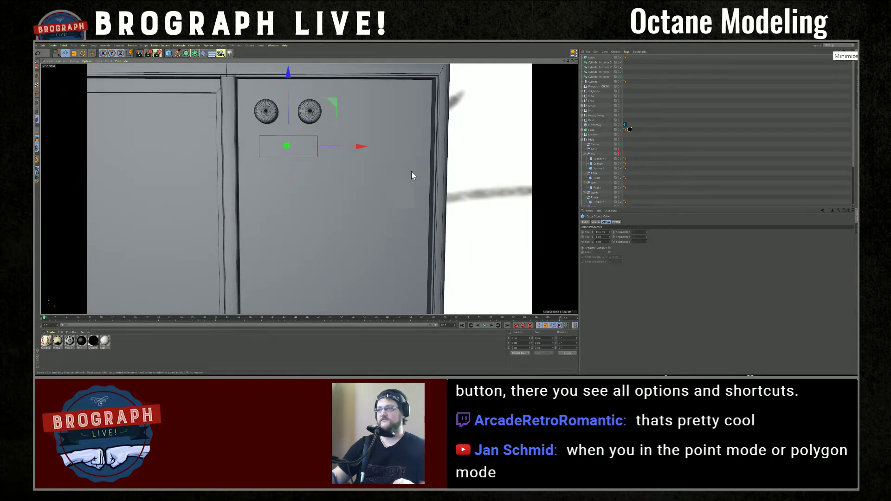
{"action": "left_click_drag", "start_coordinate": [399, 175], "coordinate": [385, 166], "text": "alt"}
{"action": "left_click_drag", "start_coordinate": [321, 160], "coordinate": [324, 161]}
{"action": "key", "text": "s"}
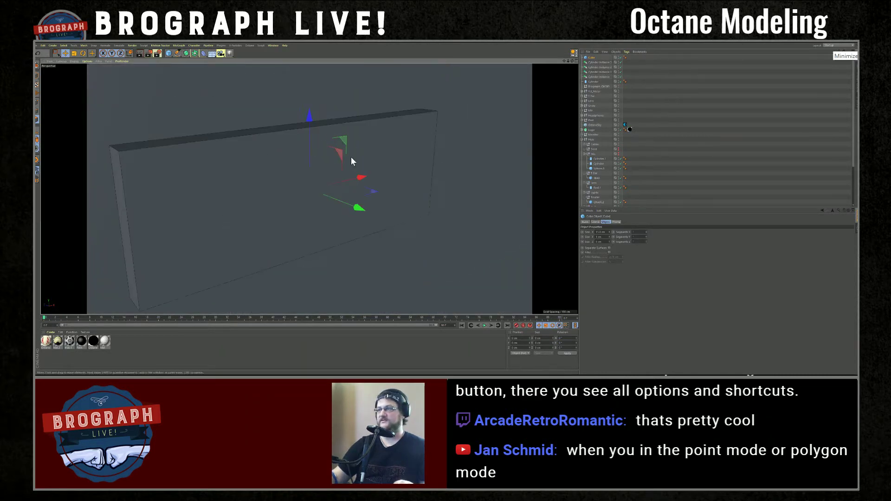
Enable Fillet on the rectangular button and push it slightly into the side panel
{"action": "scroll", "coordinate": [359, 209], "scroll_direction": "down", "scroll_amount": 3}
{"action": "mouse_move", "coordinate": [372, 210]}
{"action": "left_mouse_down", "text": "alt"}
{"action": "mouse_move", "coordinate": [447, 247]}
{"action": "mouse_move", "coordinate": [416, 241]}
{"action": "mouse_move", "coordinate": [382, 213]}
{"action": "left_mouse_up", "text": "alt"}
{"action": "left_click", "coordinate": [609, 252]}
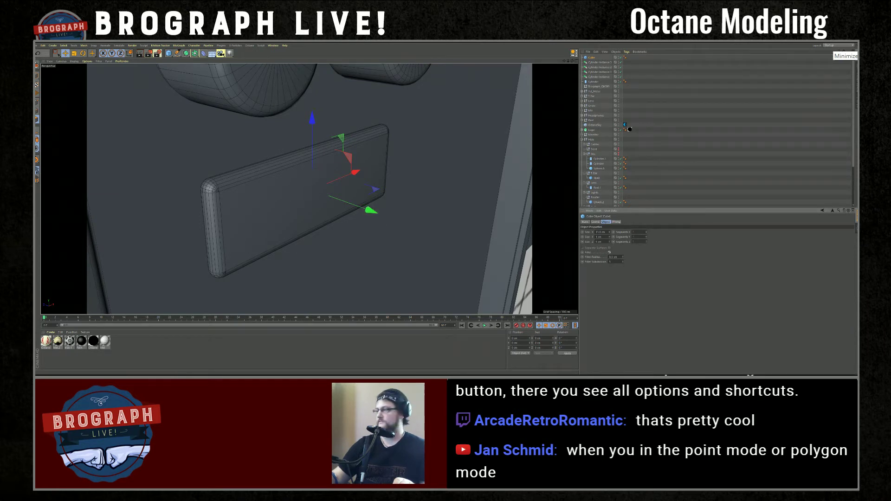
{"action": "left_click", "coordinate": [622, 257]}
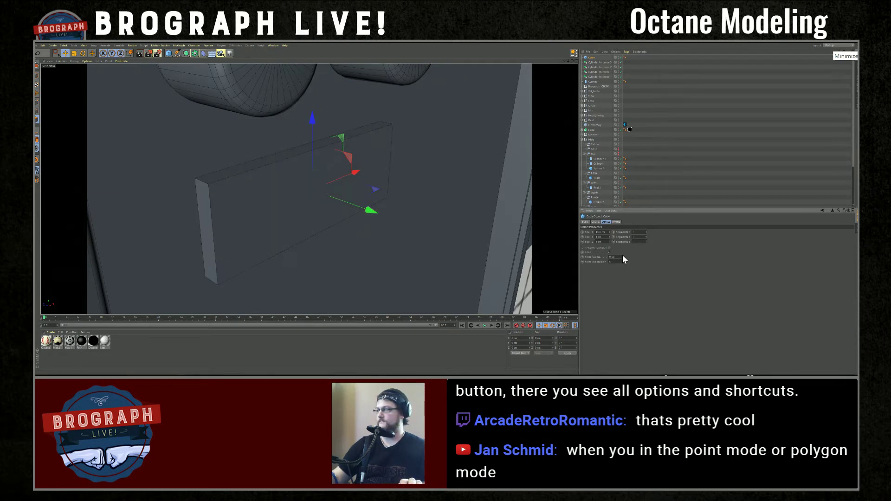
{"action": "key", "text": "ctrl+z"}
{"action": "mouse_move", "coordinate": [370, 210]}
{"action": "left_mouse_down"}
{"action": "mouse_move", "coordinate": [343, 208]}
{"action": "mouse_move", "coordinate": [355, 211]}
{"action": "left_mouse_up"}
{"action": "left_click_drag", "start_coordinate": [386, 175], "coordinate": [429, 186], "text": "alt"}
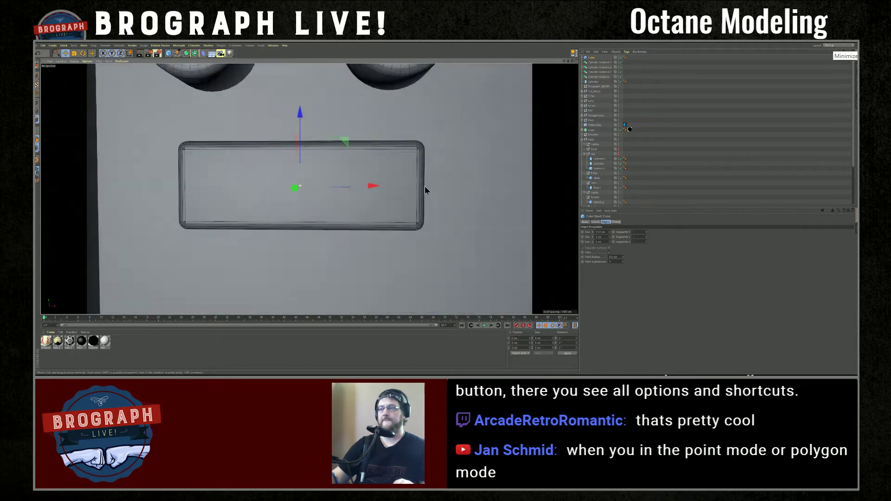
{"action": "scroll", "coordinate": [426, 185], "scroll_direction": "down", "scroll_amount": 5}
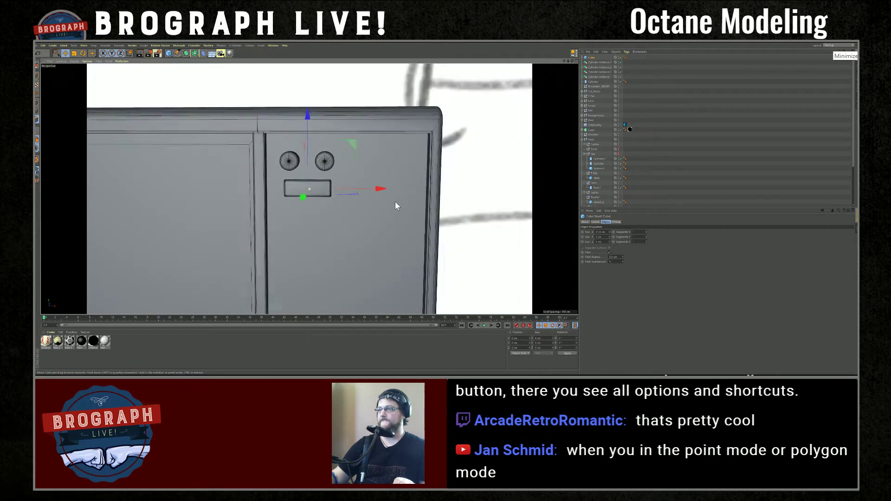
{"action": "scroll", "coordinate": [396, 206], "scroll_direction": "down", "scroll_amount": 5}
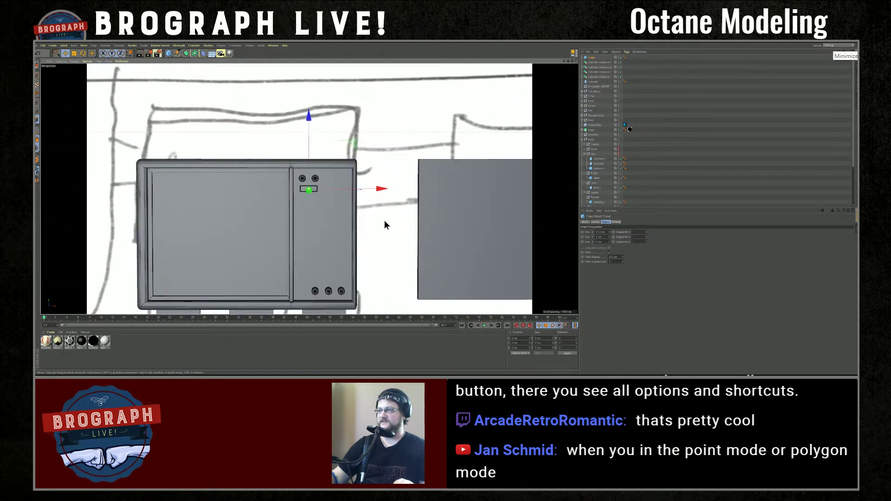
Show all four views and create an instance of the rectangular button
{"action": "left_click", "coordinate": [576, 61]}
{"action": "scroll", "coordinate": [471, 267], "scroll_direction": "down", "scroll_amount": 6}
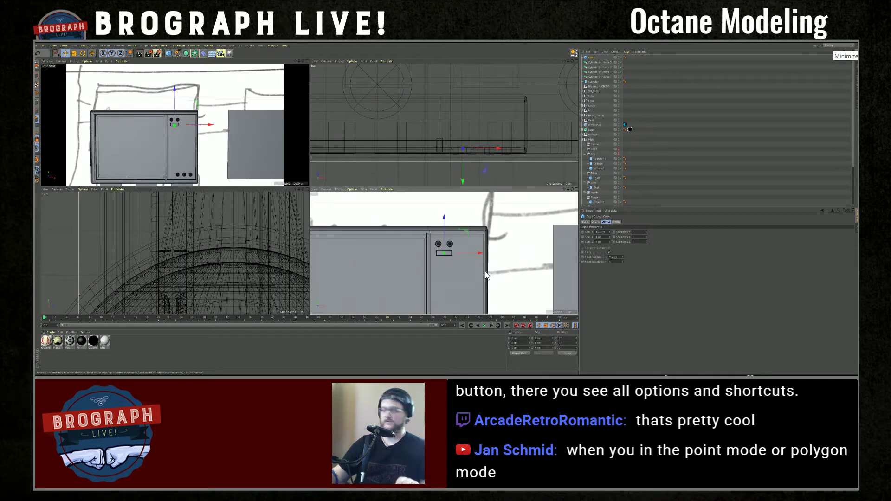
{"action": "key", "text": "shift+c"}
{"action": "type", "text": "inst"}
{"action": "key", "text": "Return"}
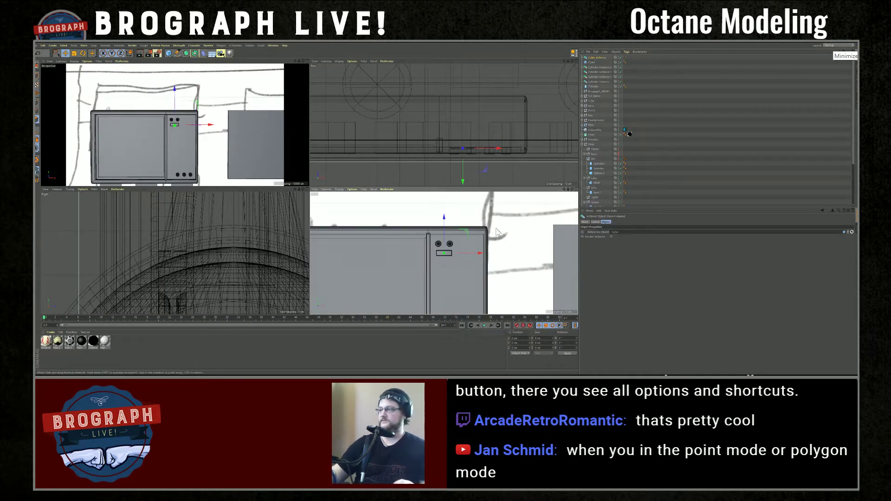
{"action": "middle_click_drag", "start_coordinate": [476, 294], "coordinate": [474, 266], "text": "alt"}
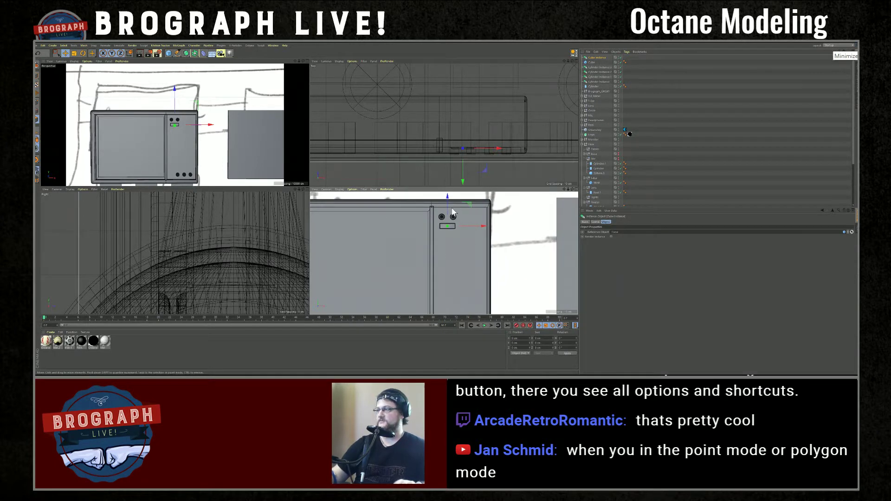
Place the rectangular button's instance just below the original, and add two more instances further down the side panel, shifted toward its outer edge
{"action": "key", "text": "o"}
{"action": "scroll", "coordinate": [462, 266], "scroll_direction": "down", "scroll_amount": 5}
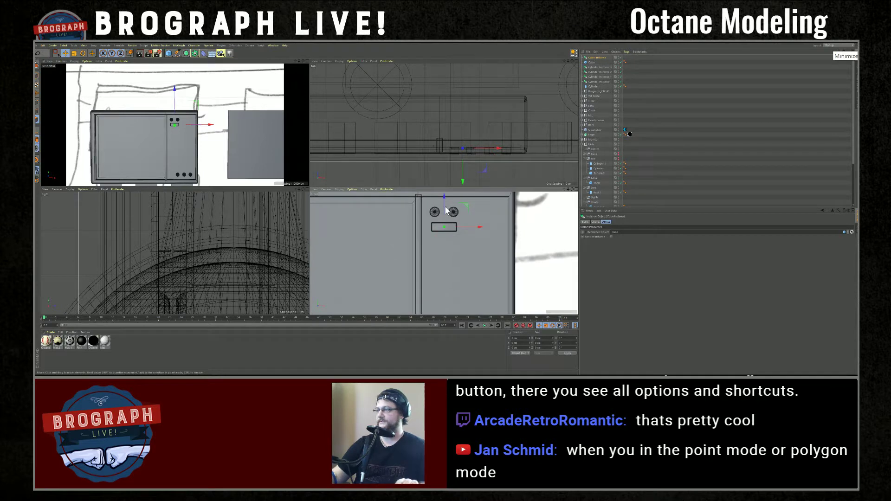
{"action": "left_click_drag", "start_coordinate": [444, 211], "coordinate": [444, 224], "text": "ctrl"}
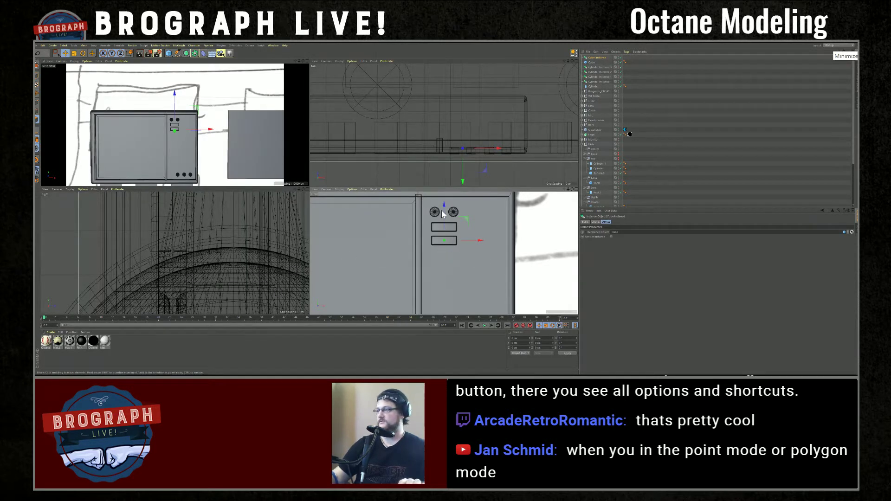
{"action": "scroll", "coordinate": [480, 274], "scroll_direction": "down", "scroll_amount": 5}
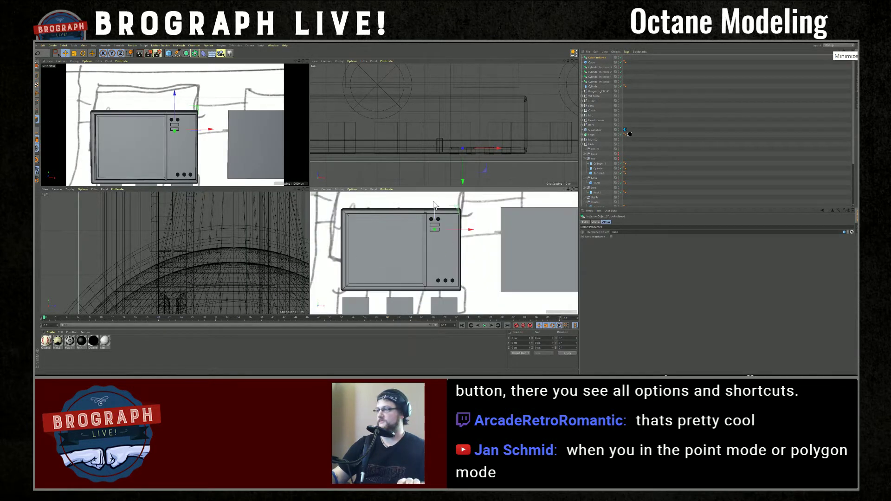
{"action": "left_click_drag", "start_coordinate": [434, 201], "coordinate": [434, 235], "text": "ctrl"}
{"action": "left_click_drag", "start_coordinate": [452, 264], "coordinate": [449, 232]}
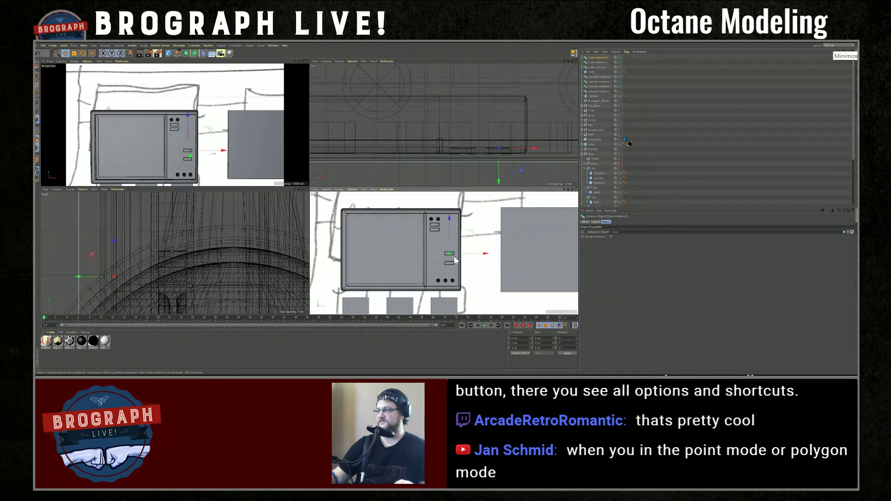
Select all the round and rectangular buttons with their instances and put them into the waveform device's null
{"action": "left_click", "coordinate": [307, 61]}
{"action": "right_click_drag", "start_coordinate": [344, 188], "coordinate": [348, 204], "text": "alt"}
{"action": "mouse_move", "coordinate": [348, 205]}
{"action": "left_mouse_down", "text": "alt"}
{"action": "mouse_move", "coordinate": [356, 216]}
{"action": "mouse_move", "coordinate": [346, 217]}
{"action": "left_mouse_up", "text": "alt"}
{"action": "right_click_drag", "start_coordinate": [346, 216], "coordinate": [368, 213], "text": "alt"}
{"action": "middle_click_drag", "start_coordinate": [367, 213], "coordinate": [369, 207], "text": "alt"}
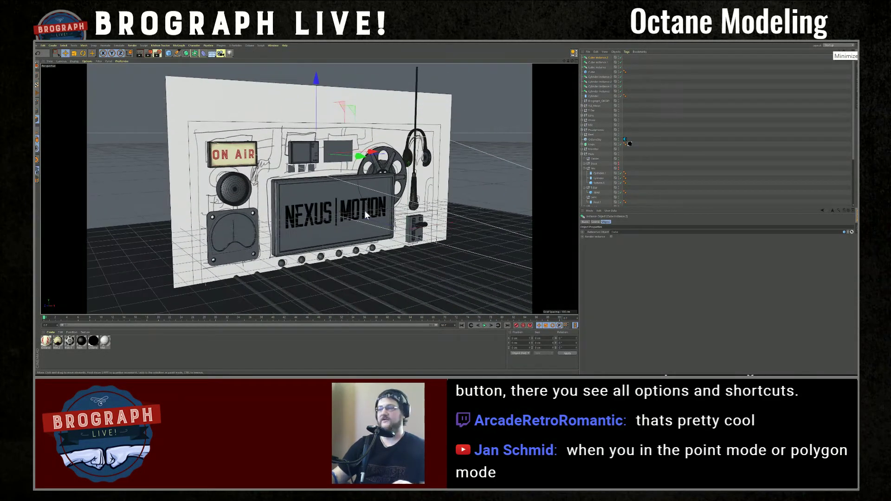
{"action": "left_click_drag", "start_coordinate": [388, 249], "coordinate": [423, 214], "text": "alt"}
{"action": "left_click", "coordinate": [594, 96], "text": "shift"}
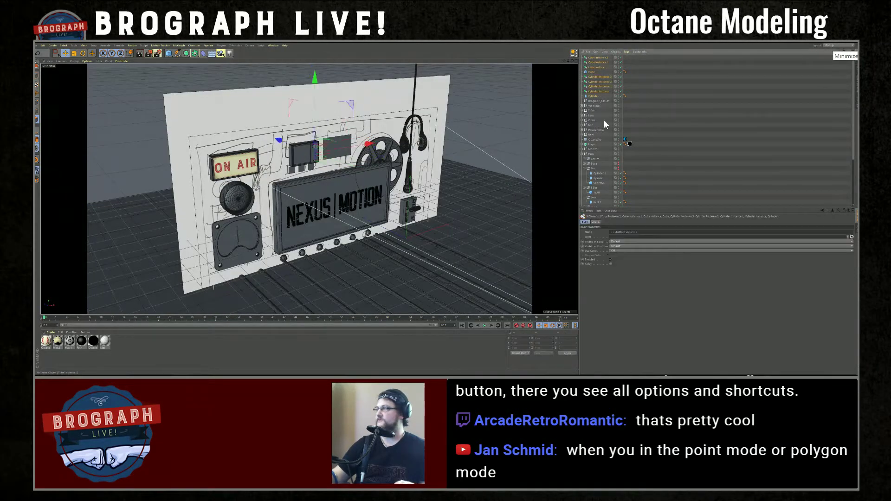
{"action": "scroll", "coordinate": [606, 203], "scroll_direction": "down", "scroll_amount": 2}
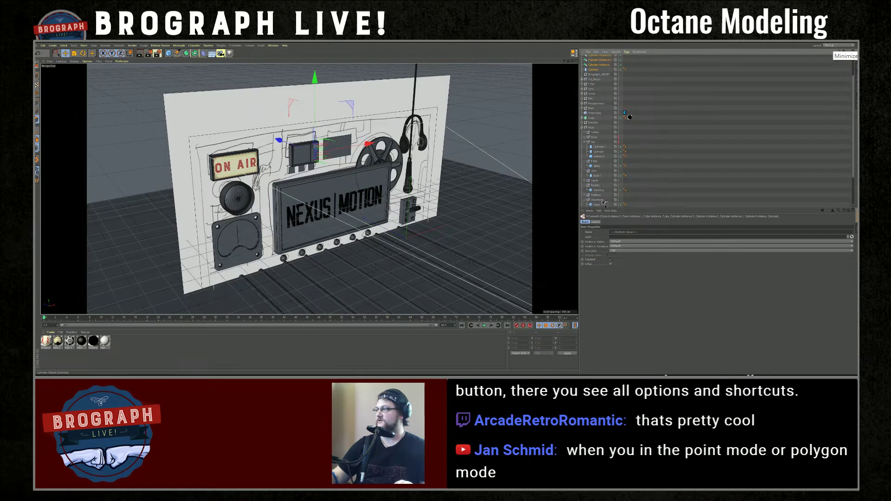
{"action": "scroll", "coordinate": [601, 205], "scroll_direction": "down", "scroll_amount": 2}
{"action": "left_click", "coordinate": [597, 171]}
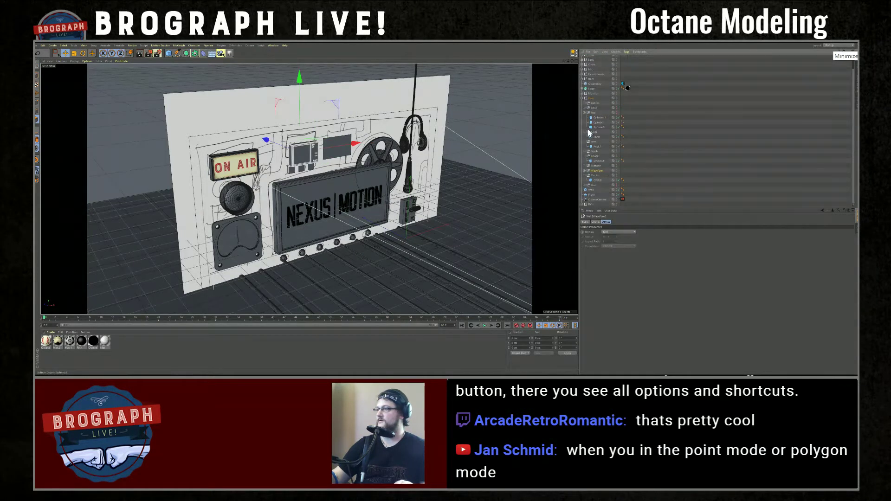
{"action": "key", "text": "s"}
{"action": "mouse_move", "coordinate": [340, 204]}
{"action": "left_mouse_down", "text": "alt"}
{"action": "mouse_move", "coordinate": [318, 181]}
{"action": "mouse_move", "coordinate": [339, 203]}
{"action": "left_mouse_up", "text": "alt"}
{"action": "mouse_move", "coordinate": [262, 168]}
{"action": "left_mouse_down"}
{"action": "mouse_move", "coordinate": [249, 164]}
{"action": "mouse_move", "coordinate": [261, 167]}
{"action": "left_mouse_up"}
{"action": "left_click_drag", "start_coordinate": [327, 186], "coordinate": [349, 222], "text": "alt"}
{"action": "scroll", "coordinate": [359, 224], "scroll_direction": "down", "scroll_amount": 8}
{"action": "scroll", "coordinate": [361, 223], "scroll_direction": "down", "scroll_amount": 4}
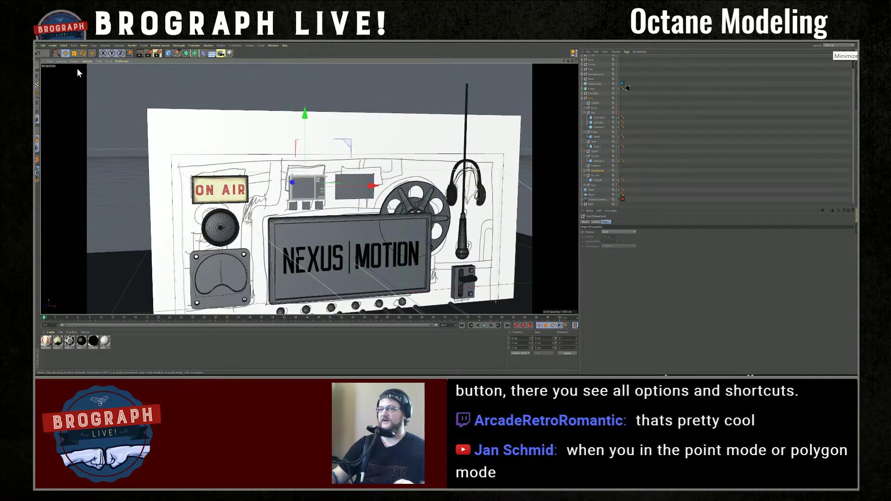
Reduce the height of the plain cube beside the waveform device and deepen it into a long, thin box over the sketch
{"action": "left_click", "coordinate": [65, 53]}
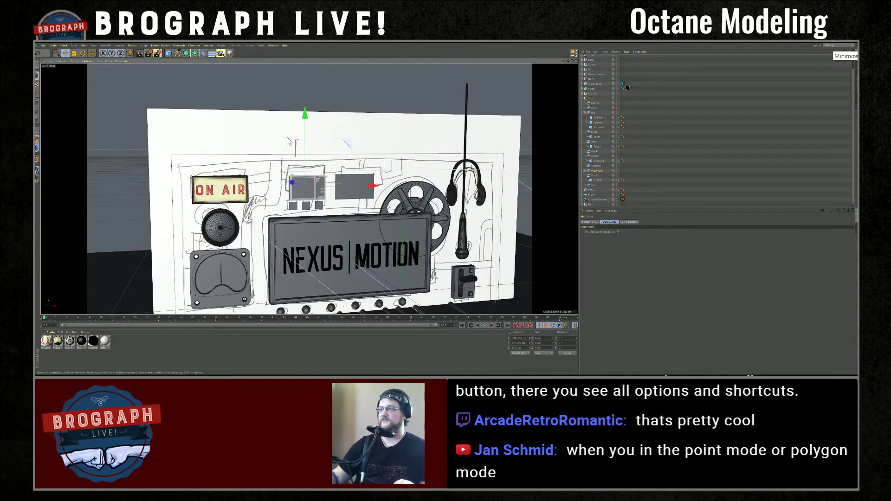
{"action": "left_click", "coordinate": [350, 199]}
{"action": "left_click_drag", "start_coordinate": [414, 216], "coordinate": [457, 166], "text": "alt"}
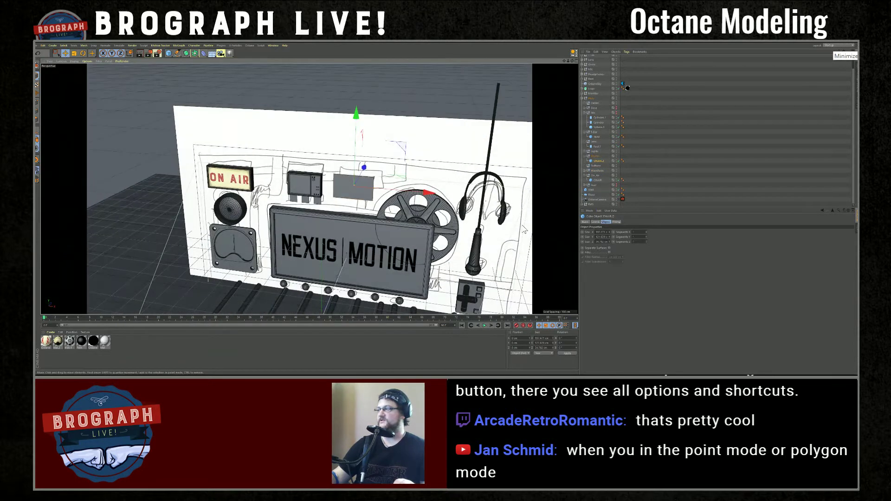
{"action": "key", "text": "o"}
{"action": "left_click_drag", "start_coordinate": [310, 95], "coordinate": [364, 187]}
{"action": "left_click_drag", "start_coordinate": [469, 183], "coordinate": [399, 186], "text": "alt"}
{"action": "right_click_drag", "start_coordinate": [399, 186], "coordinate": [350, 187], "text": "alt"}
{"action": "mouse_move", "coordinate": [357, 179]}
{"action": "left_mouse_down"}
{"action": "mouse_move", "coordinate": [312, 191]}
{"action": "mouse_move", "coordinate": [330, 194]}
{"action": "mouse_move", "coordinate": [295, 188]}
{"action": "mouse_move", "coordinate": [316, 196]}
{"action": "mouse_move", "coordinate": [279, 200]}
{"action": "mouse_move", "coordinate": [328, 192]}
{"action": "mouse_move", "coordinate": [312, 190]}
{"action": "mouse_move", "coordinate": [350, 146]}
{"action": "mouse_move", "coordinate": [350, 191]}
{"action": "left_mouse_up"}
{"action": "left_click_drag", "start_coordinate": [296, 138], "coordinate": [563, 96]}
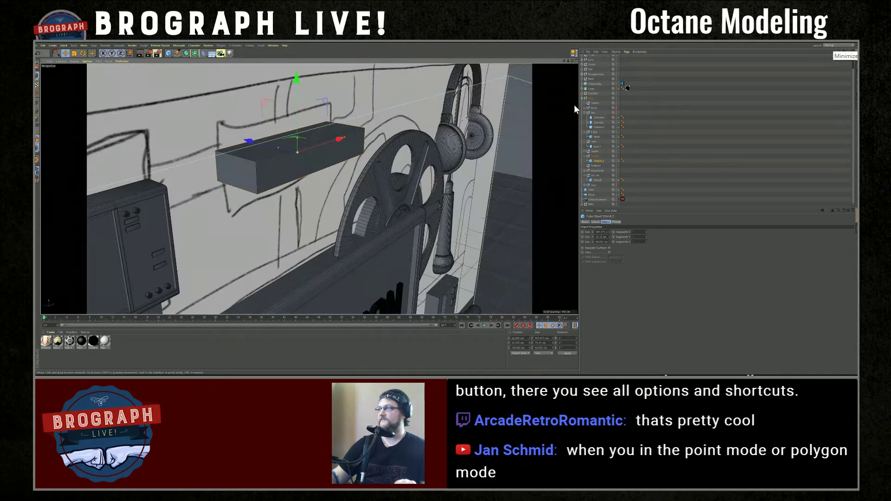
Enable Fillet on the thin box and give it a small fillet radius
{"action": "left_click", "coordinate": [609, 252]}
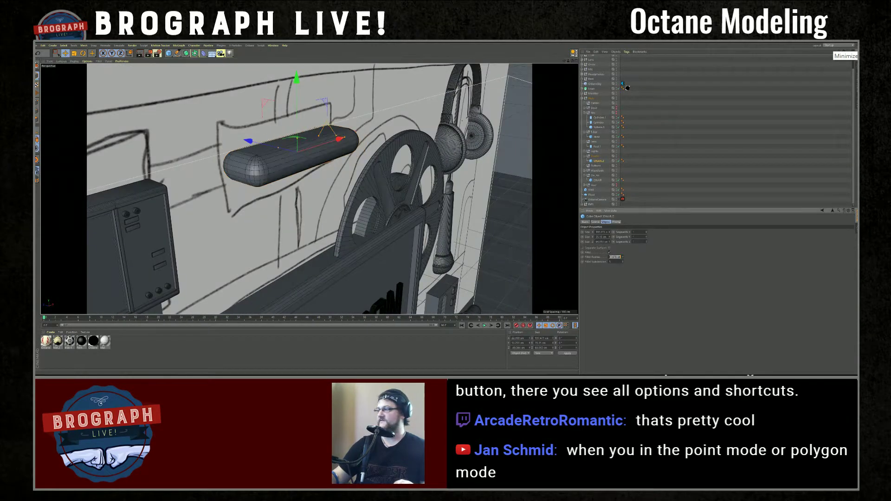
{"action": "key", "text": "ctrl+z"}
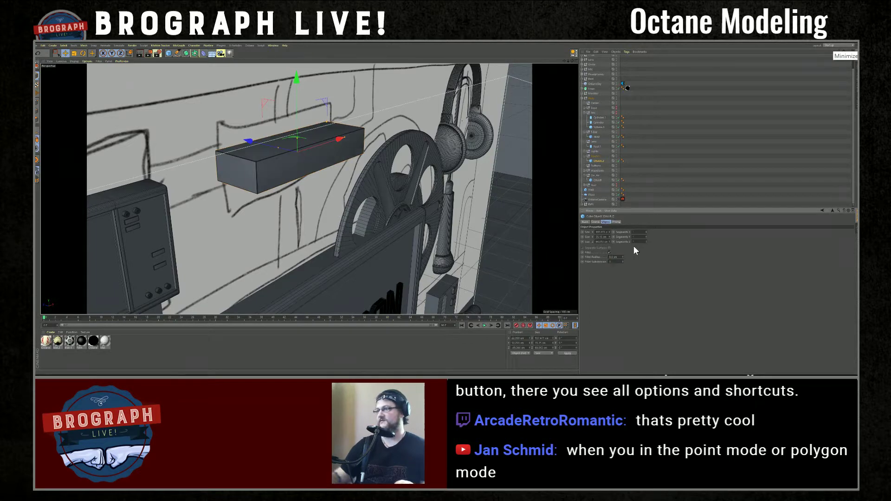
{"action": "left_click", "coordinate": [673, 122]}
{"action": "right_click_drag", "start_coordinate": [356, 170], "coordinate": [321, 171], "text": "alt"}
{"action": "left_click", "coordinate": [314, 172]}
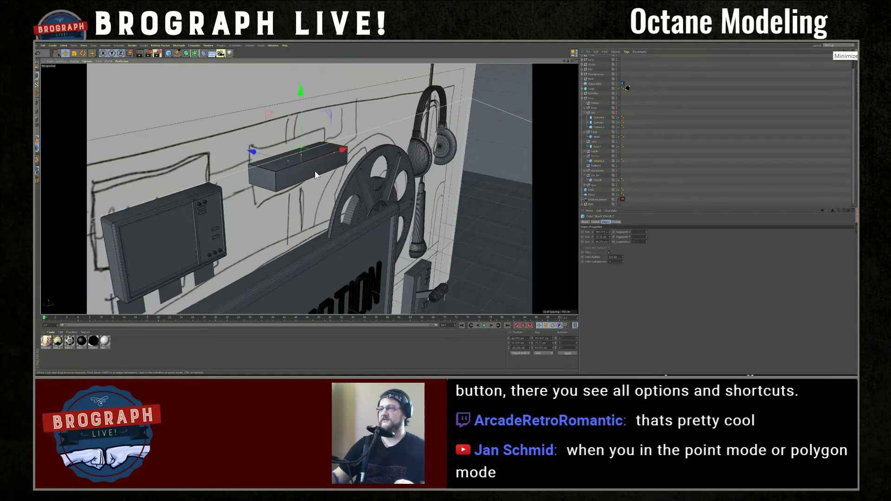
Check the thin box's filleted edges up close and lower the box slightly
{"action": "key", "text": "s"}
{"action": "left_click_drag", "start_coordinate": [325, 185], "coordinate": [370, 213], "text": "alt"}
{"action": "scroll", "coordinate": [369, 211], "scroll_direction": "up", "scroll_amount": 5}
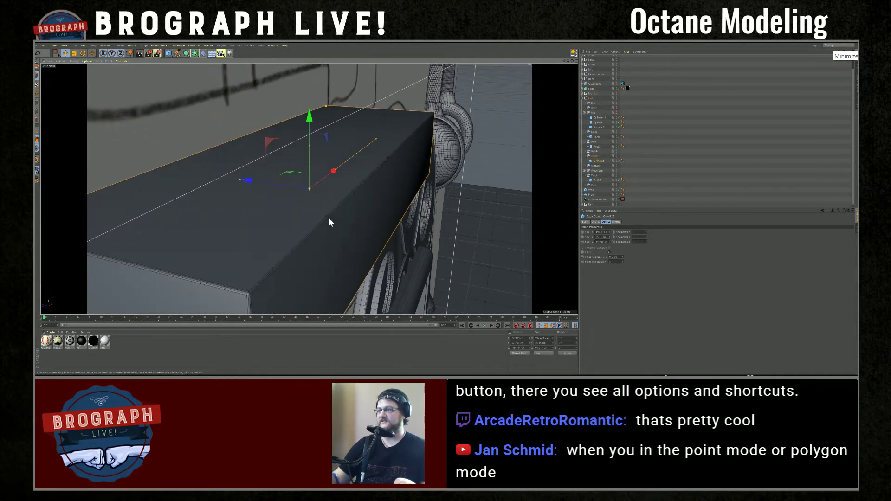
{"action": "right_click_drag", "start_coordinate": [356, 223], "coordinate": [319, 224], "text": "alt"}
{"action": "left_click_drag", "start_coordinate": [312, 227], "coordinate": [339, 245], "text": "alt"}
{"action": "scroll", "coordinate": [338, 240], "scroll_direction": "down", "scroll_amount": 2}
{"action": "left_click_drag", "start_coordinate": [309, 121], "coordinate": [308, 126]}
Select the waveform device's whole null and raise it slightly over the sketch
{"action": "left_click", "coordinate": [204, 206]}
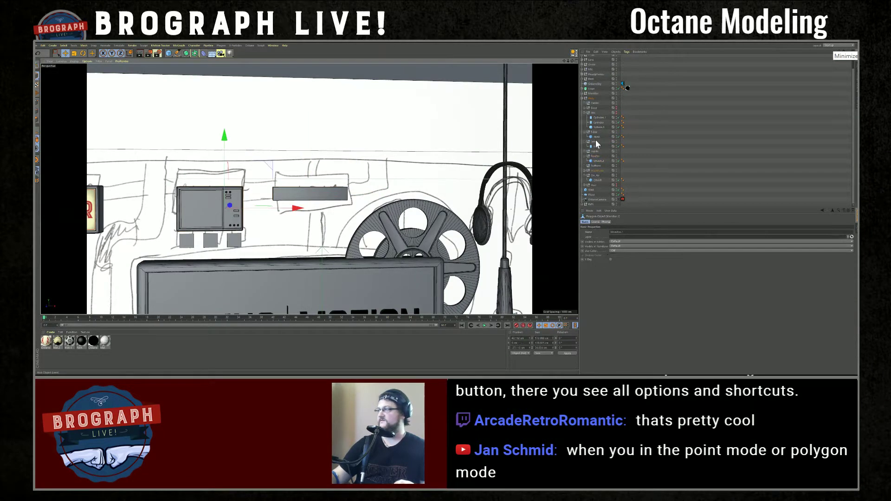
{"action": "left_click", "coordinate": [597, 170]}
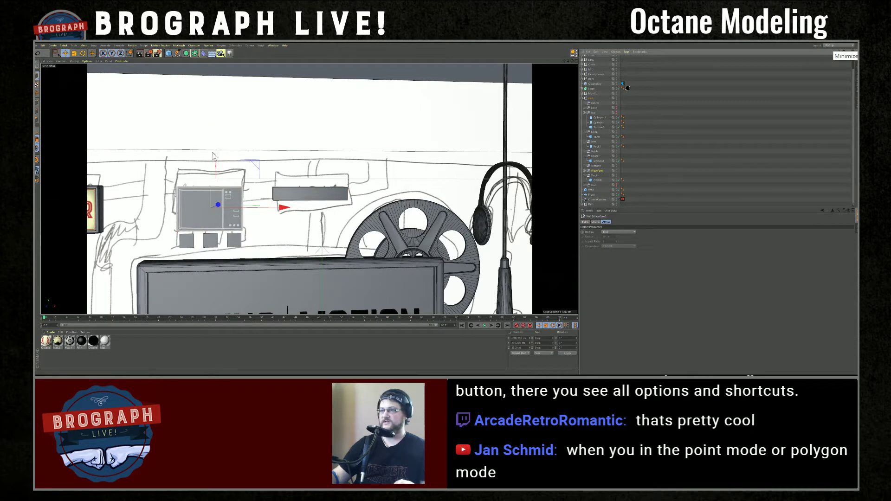
{"action": "left_click_drag", "start_coordinate": [212, 140], "coordinate": [212, 138]}
{"action": "left_click_drag", "start_coordinate": [335, 192], "coordinate": [265, 219], "text": "alt"}
Select the three small square blocks below the waveform device and nudge them up slightly together
{"action": "left_click", "coordinate": [333, 200]}
{"action": "left_click", "coordinate": [184, 250]}
{"action": "left_click", "coordinate": [209, 249], "text": "shift"}
{"action": "left_click", "coordinate": [234, 249], "text": "shift"}
{"action": "left_click_drag", "start_coordinate": [207, 194], "coordinate": [209, 190]}
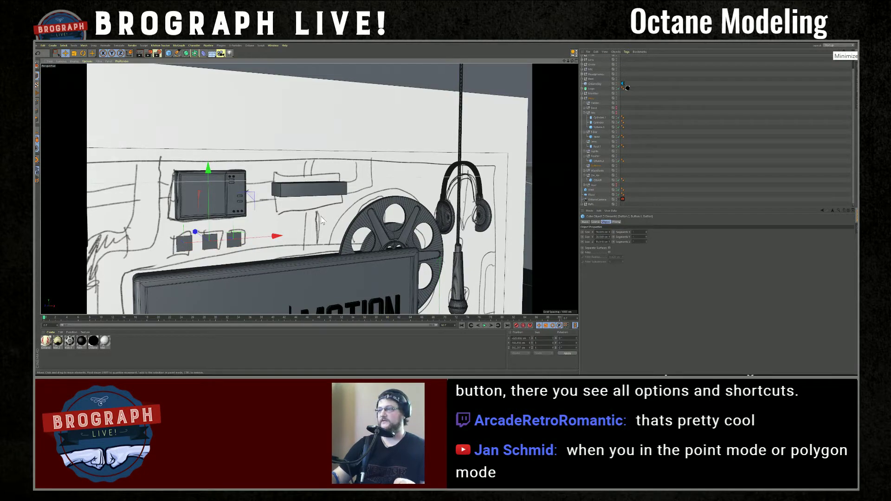
Push the thin box slightly back toward the sketch board
{"action": "scroll", "coordinate": [312, 243], "scroll_direction": "down", "scroll_amount": 5}
{"action": "left_click_drag", "start_coordinate": [312, 244], "coordinate": [413, 236], "text": "alt"}
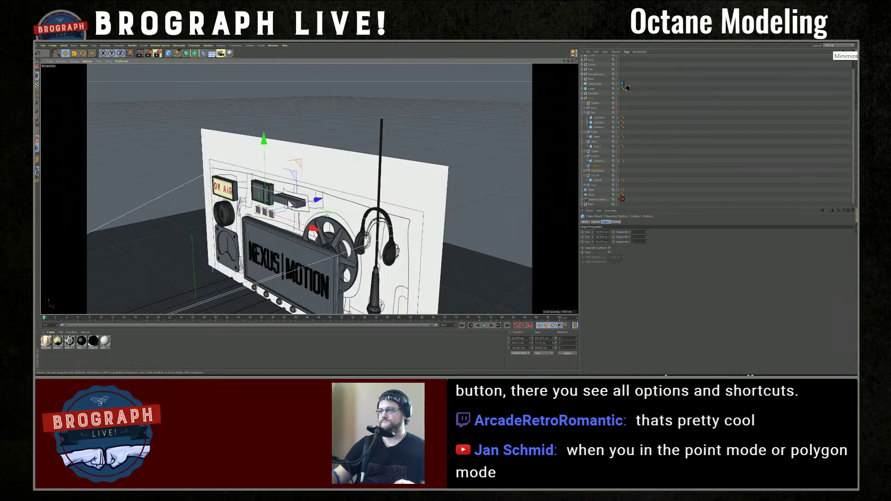
{"action": "left_click", "coordinate": [288, 204]}
{"action": "key", "text": "o"}
{"action": "left_click_drag", "start_coordinate": [351, 181], "coordinate": [355, 181]}
{"action": "scroll", "coordinate": [398, 187], "scroll_direction": "down", "scroll_amount": 10}
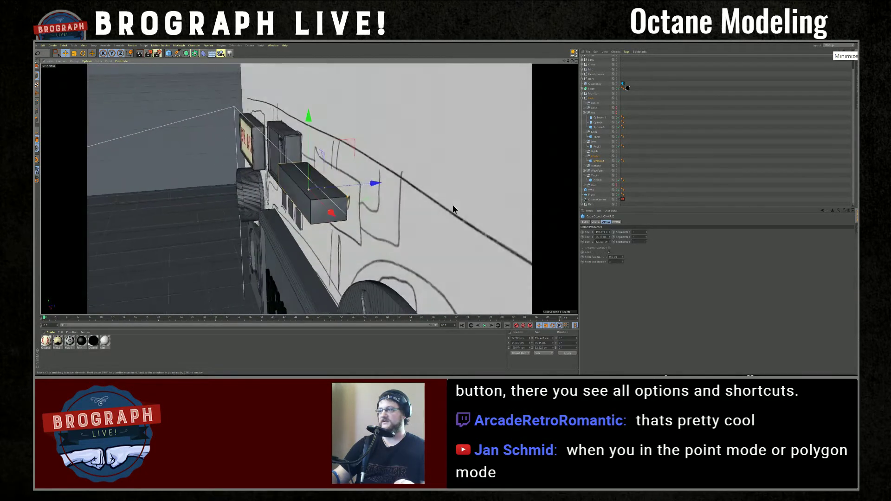
{"action": "left_click_drag", "start_coordinate": [452, 206], "coordinate": [318, 213], "text": "alt"}
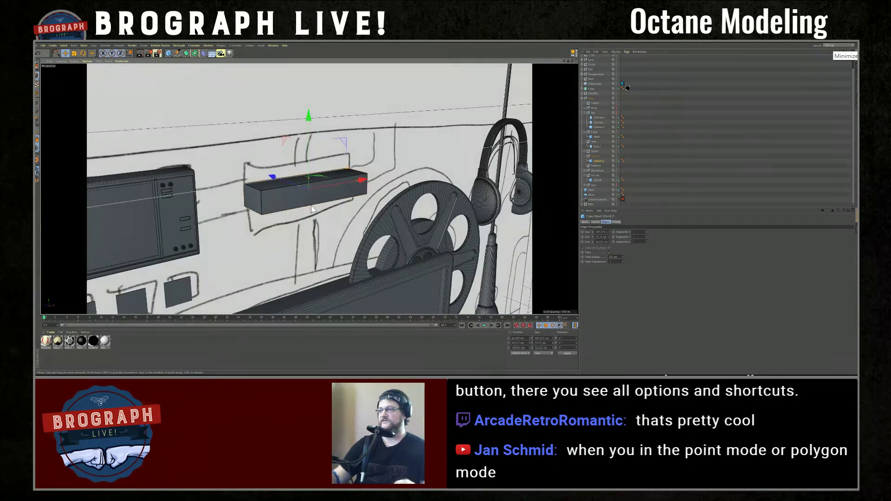
Make the thin box editable and select its front polygon
{"action": "scroll", "coordinate": [318, 213], "scroll_direction": "up", "scroll_amount": 5}
{"action": "scroll", "coordinate": [319, 213], "scroll_direction": "down", "scroll_amount": 2}
{"action": "left_click", "coordinate": [36, 119]}
{"action": "left_click", "coordinate": [251, 209]}
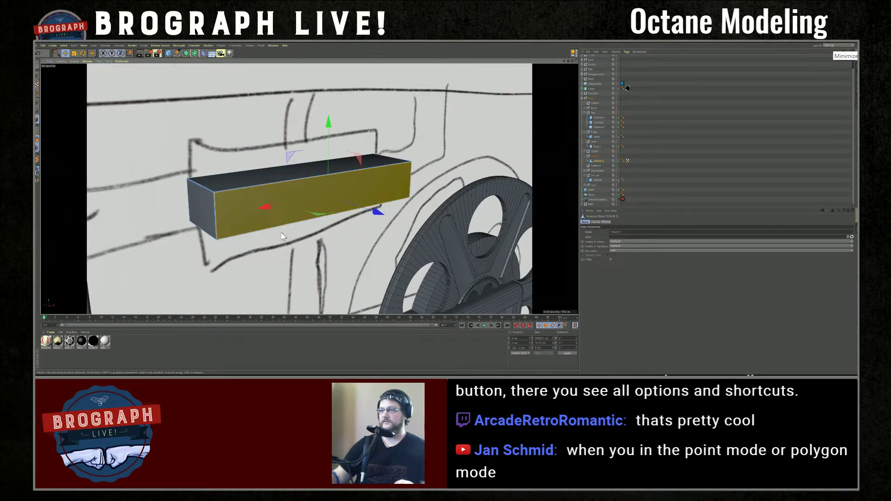
{"action": "key", "text": "shift+c"}
{"action": "type", "text": "ext"}
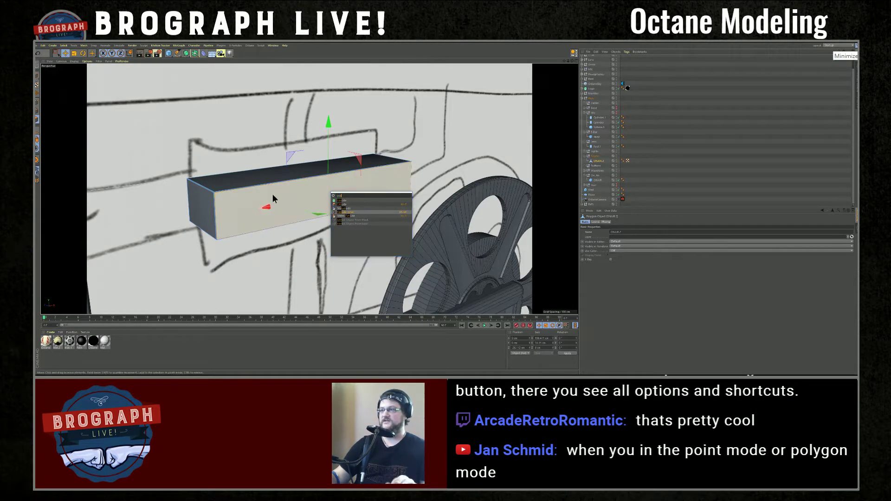
{"action": "key", "text": "Escape"}
{"action": "right_click", "coordinate": [290, 193]}
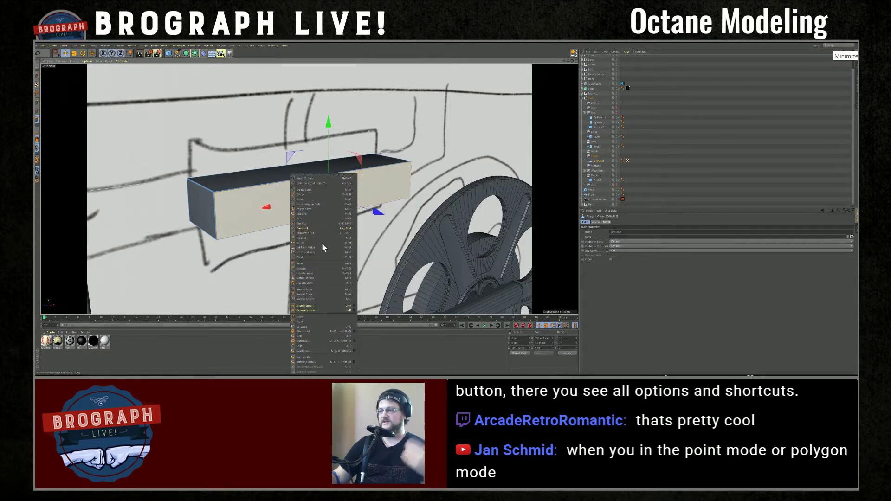
{"action": "left_click", "coordinate": [261, 195]}
Use Extrude Inner on the thin box's front polygon to create a narrow border around it
{"action": "key", "text": "m"}
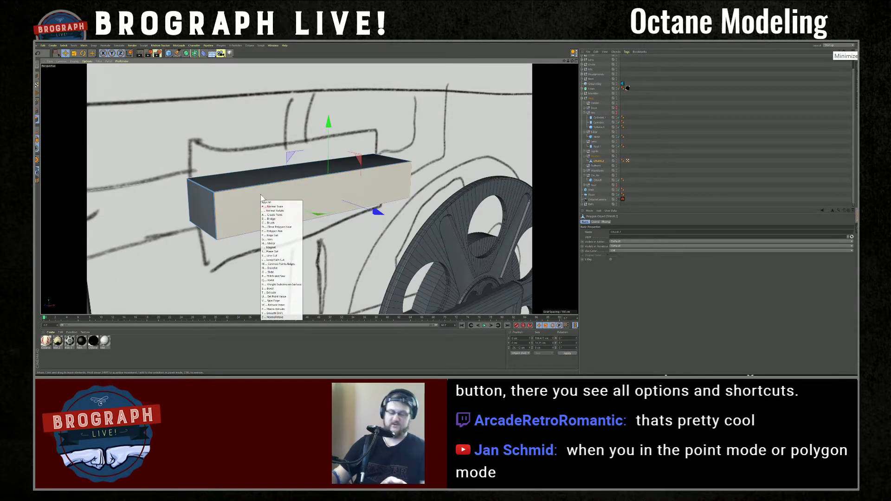
{"action": "key", "text": "w"}
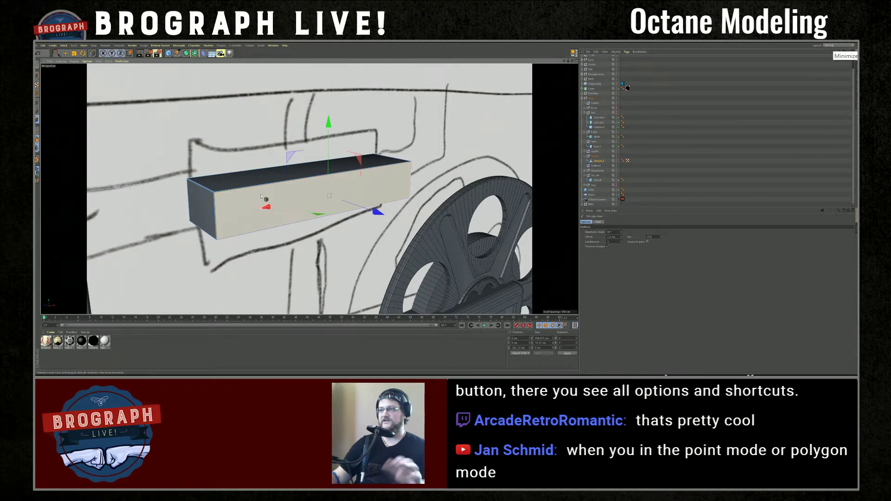
{"action": "left_click_drag", "start_coordinate": [370, 183], "coordinate": [362, 183]}
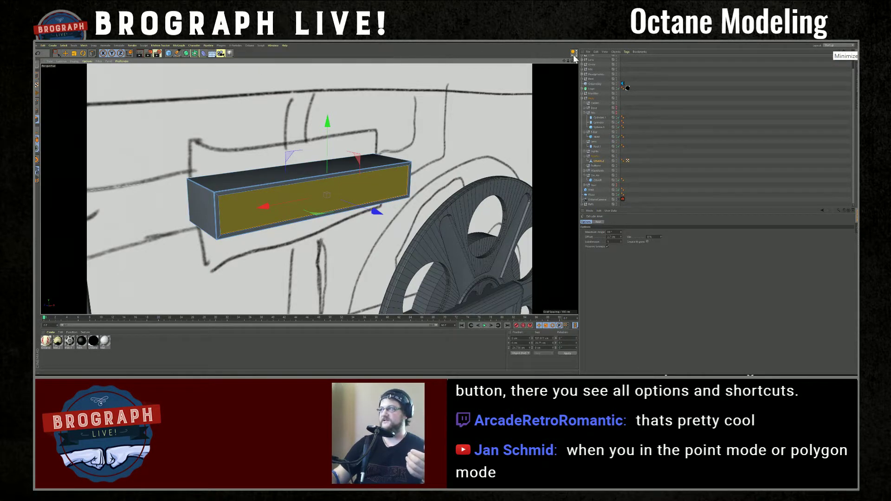
{"action": "left_click_drag", "start_coordinate": [418, 180], "coordinate": [446, 145], "text": "alt"}
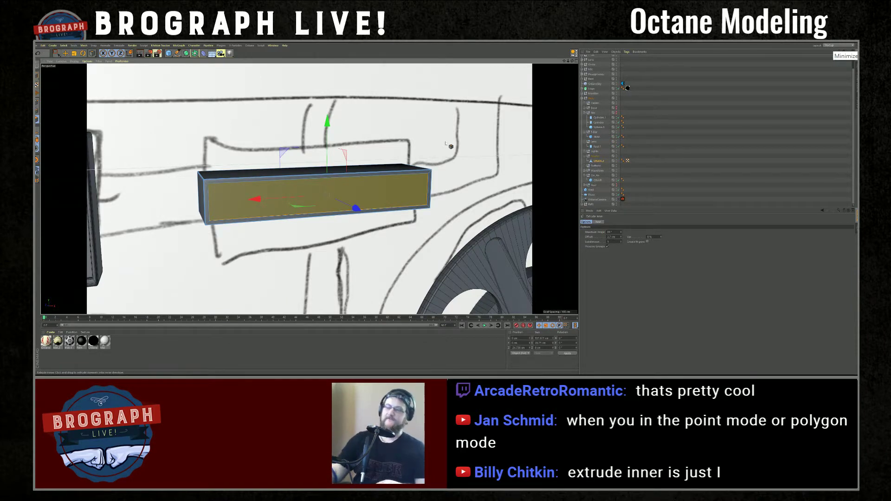
{"action": "left_click", "coordinate": [38, 76]}
{"action": "left_click", "coordinate": [65, 54]}
{"action": "left_click", "coordinate": [286, 208]}
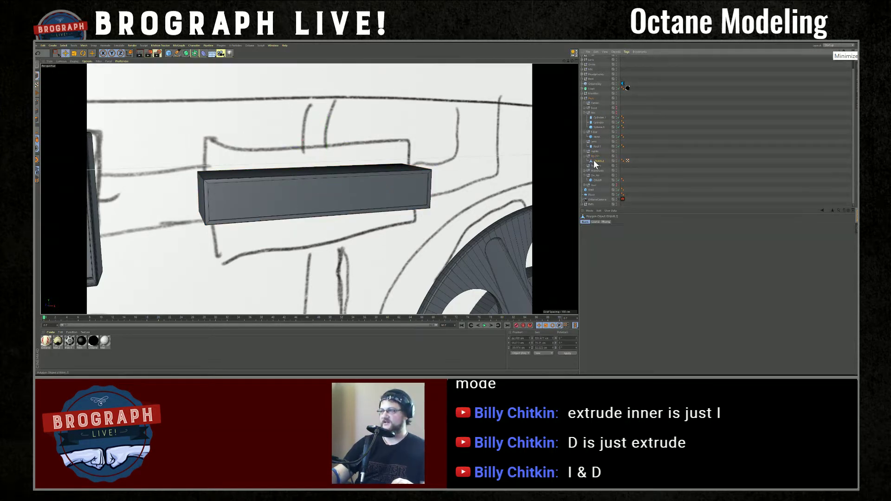
{"action": "left_click", "coordinate": [37, 120]}
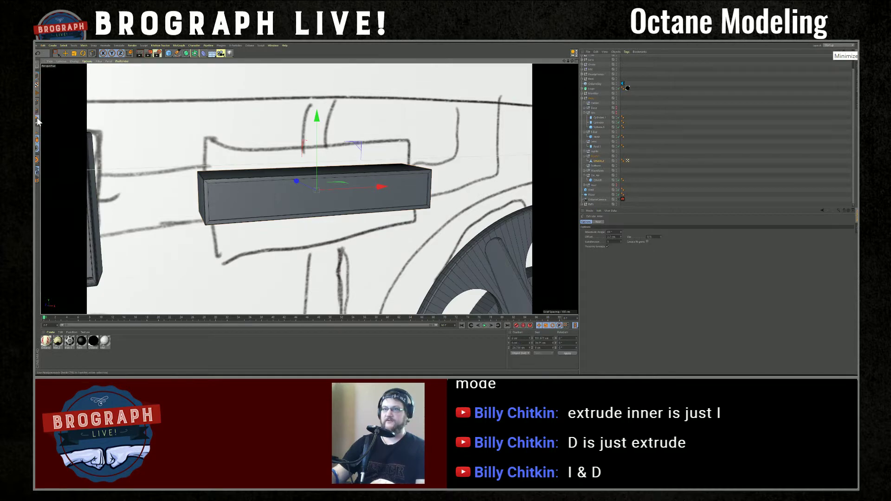
{"action": "left_click", "coordinate": [218, 180]}
{"action": "key", "text": "i"}
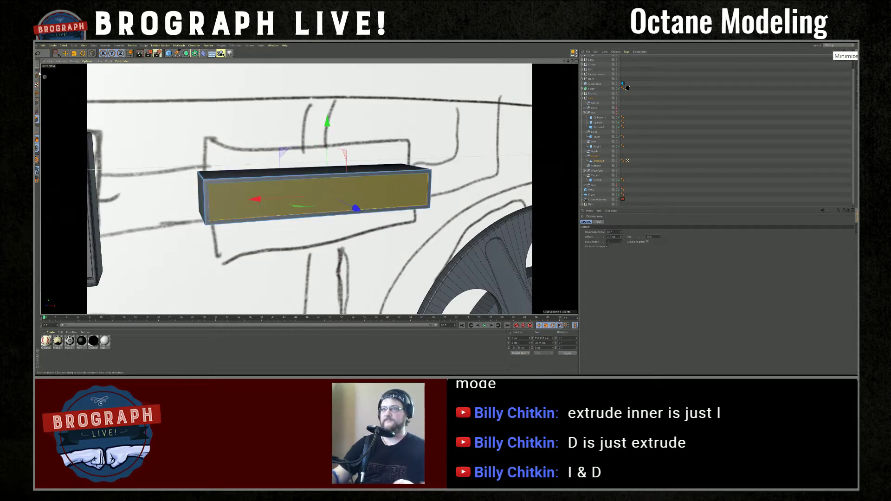
{"action": "left_click", "coordinate": [66, 53]}
{"action": "left_click_drag", "start_coordinate": [358, 226], "coordinate": [403, 249], "text": "alt"}
{"action": "scroll", "coordinate": [400, 242], "scroll_direction": "up", "scroll_amount": 5}
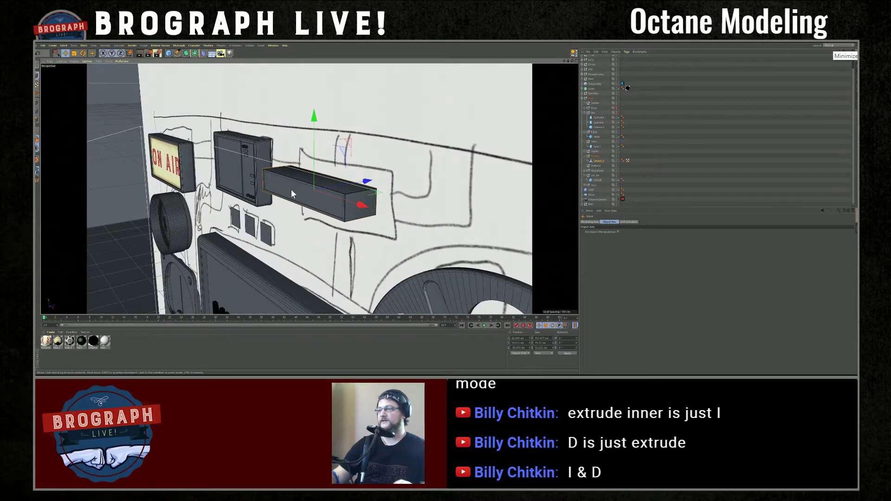
Select the inset front polygon of the thin box and scale down its height into a narrow horizontal strip
{"action": "left_click", "coordinate": [296, 188]}
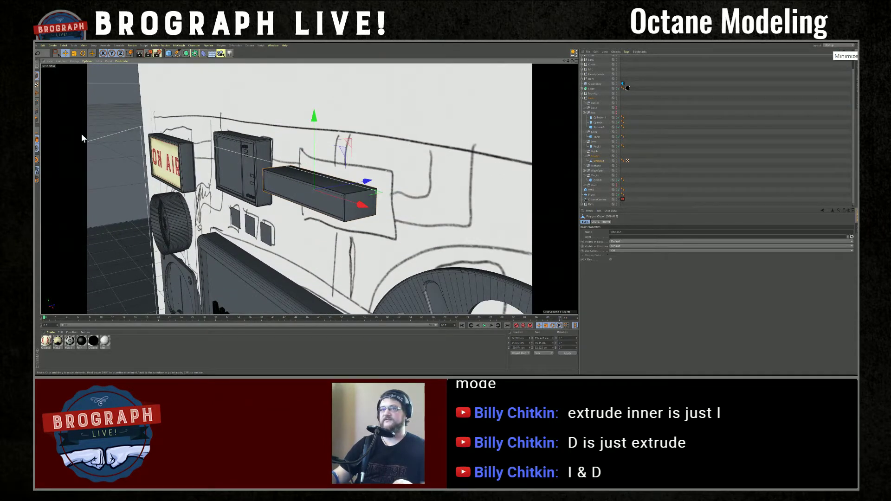
{"action": "left_click", "coordinate": [37, 119]}
{"action": "scroll", "coordinate": [327, 211], "scroll_direction": "up", "scroll_amount": 4}
{"action": "left_click_drag", "start_coordinate": [327, 214], "coordinate": [304, 206], "text": "alt"}
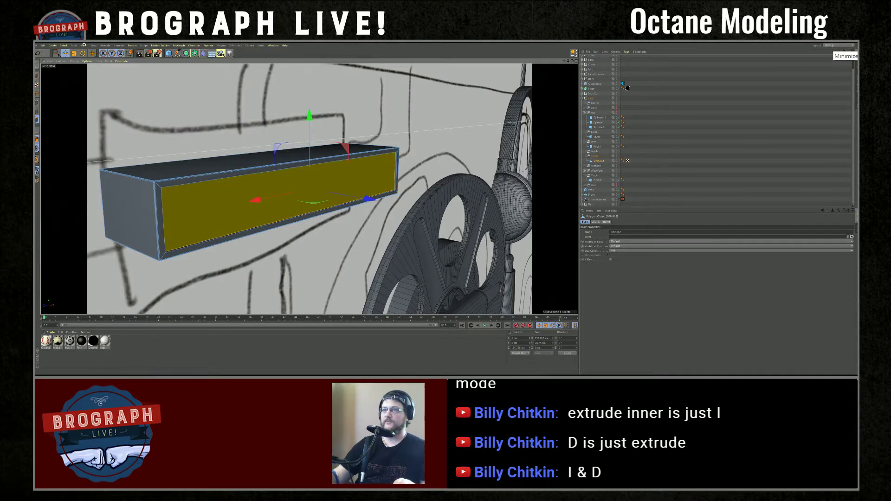
{"action": "key", "text": "r"}
{"action": "key", "text": "t"}
{"action": "left_click_drag", "start_coordinate": [310, 121], "coordinate": [317, 163]}
Lower the narrow strip polygon to the lower part of the thin box's front
{"action": "key", "text": "e"}
{"action": "key", "text": "r"}
{"action": "key", "text": "e"}
{"action": "left_click_drag", "start_coordinate": [310, 134], "coordinate": [310, 145]}
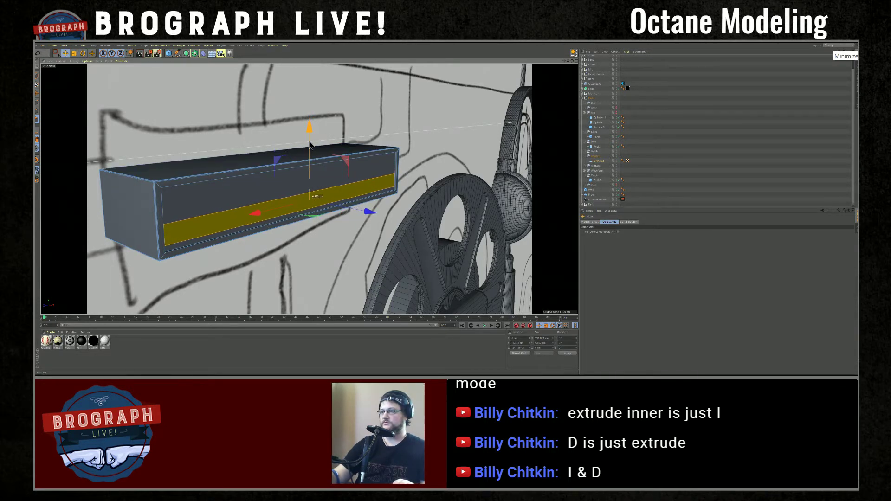
{"action": "mouse_move", "coordinate": [364, 220]}
{"action": "left_mouse_down", "text": "alt"}
{"action": "mouse_move", "coordinate": [419, 215]}
{"action": "mouse_move", "coordinate": [348, 234]}
{"action": "mouse_move", "coordinate": [359, 224]}
{"action": "left_mouse_up", "text": "alt"}
{"action": "left_click_drag", "start_coordinate": [310, 151], "coordinate": [309, 145]}
Start a Plane Cut on the front strip and set the plane mode to World with a plane that slices it vertically
{"action": "left_click", "coordinate": [63, 45]}
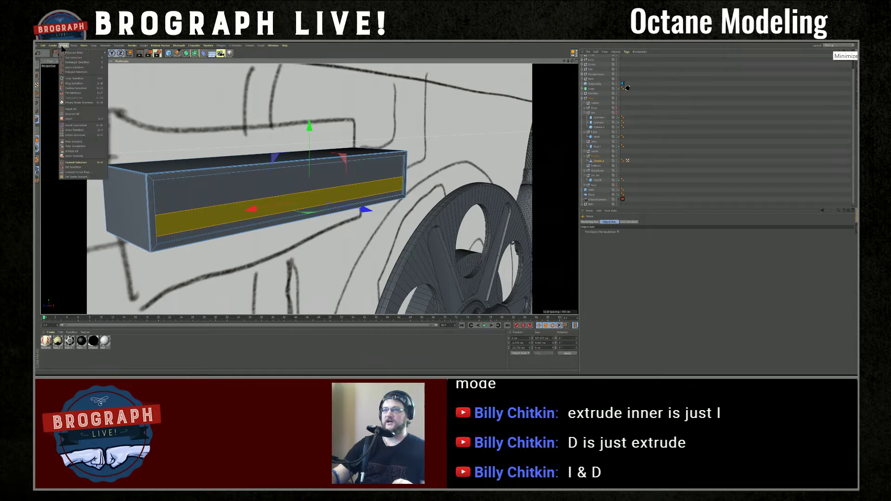
{"action": "left_click", "coordinate": [201, 216]}
{"action": "right_click", "coordinate": [202, 215]}
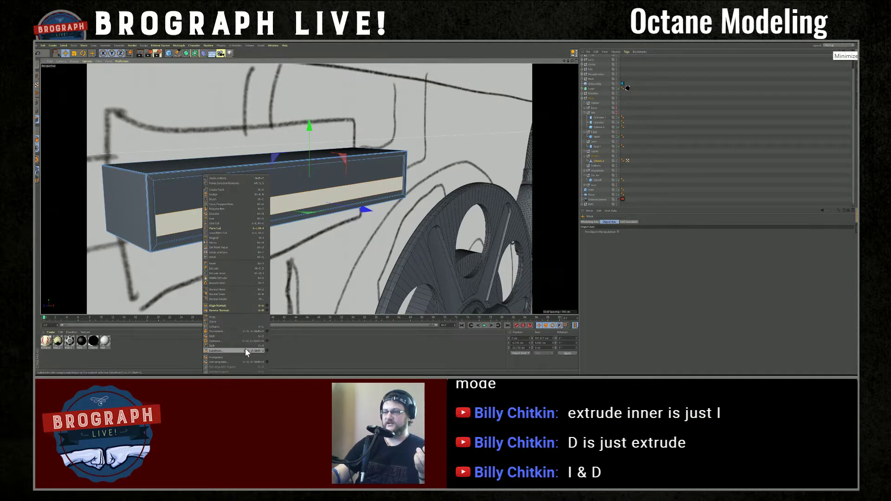
{"action": "left_click", "coordinate": [232, 229]}
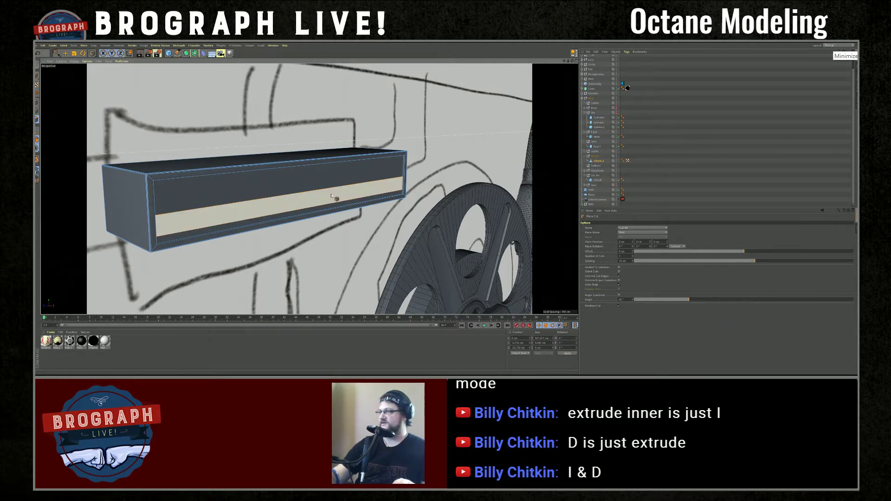
{"action": "left_click", "coordinate": [591, 256]}
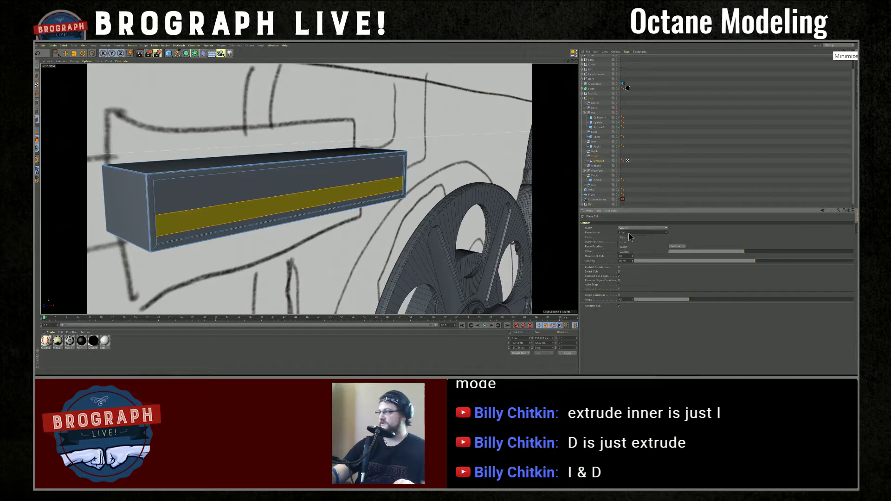
{"action": "left_click", "coordinate": [629, 232]}
{"action": "left_click", "coordinate": [630, 226]}
{"action": "left_click", "coordinate": [632, 237]}
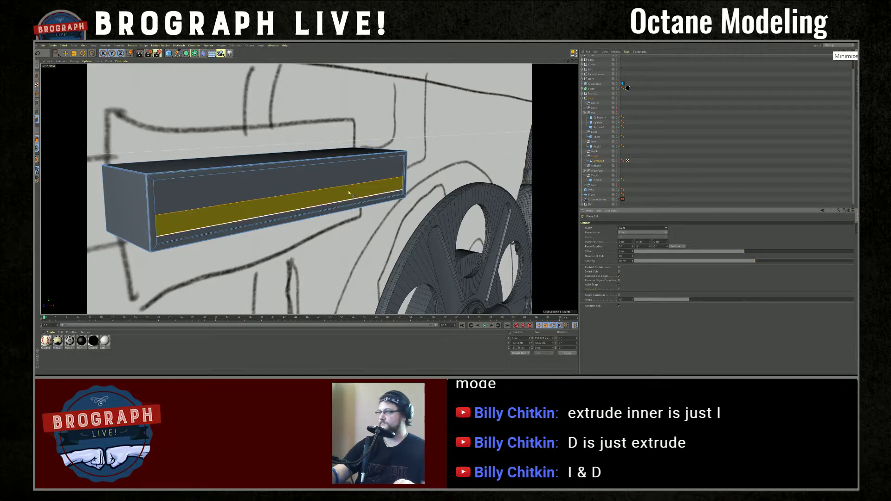
{"action": "left_click", "coordinate": [642, 232]}
{"action": "left_click", "coordinate": [631, 237]}
{"action": "left_click", "coordinate": [632, 233]}
{"action": "left_click", "coordinate": [627, 246]}
{"action": "left_click", "coordinate": [627, 237]}
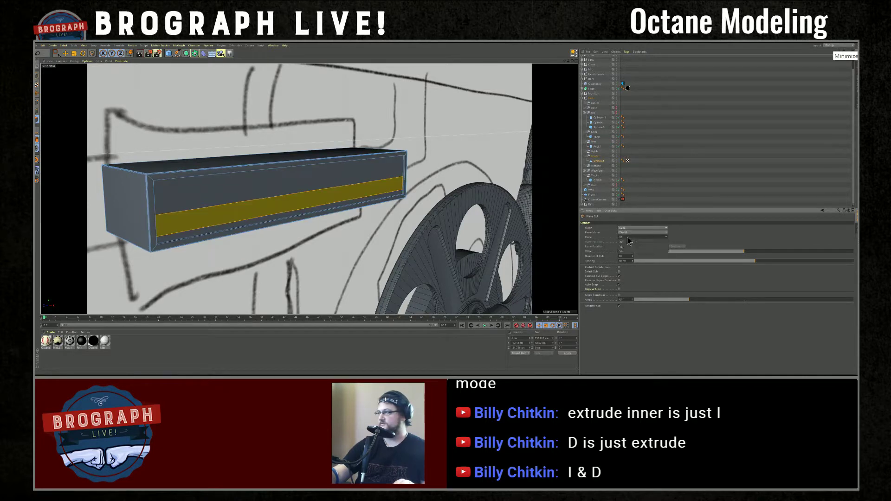
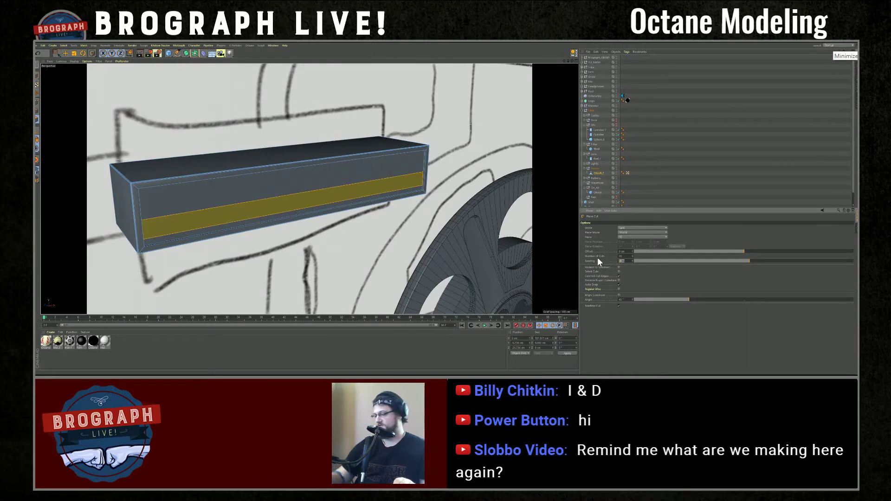
Configure the Plane Cut for 15 cuts with 8 cm spacing, restricted to the selected strip
{"action": "type", "text": "8"}
{"action": "key", "text": "Return"}
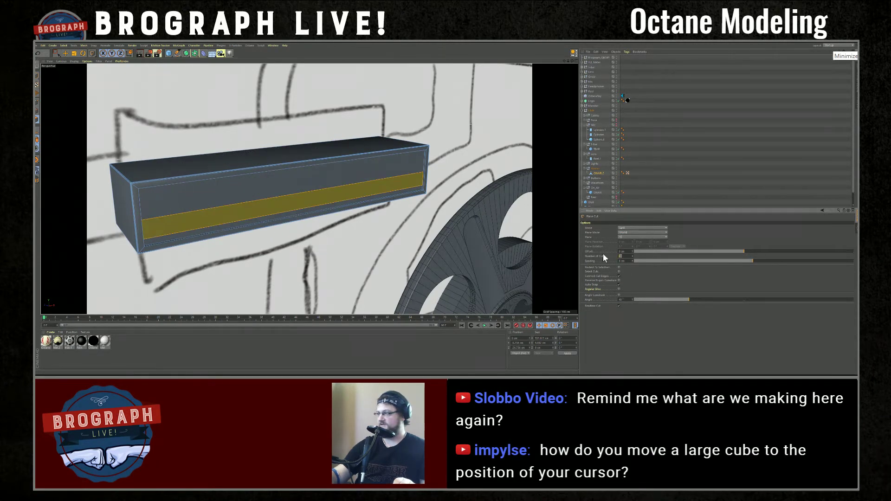
{"action": "type", "text": "15"}
{"action": "key", "text": "Return"}
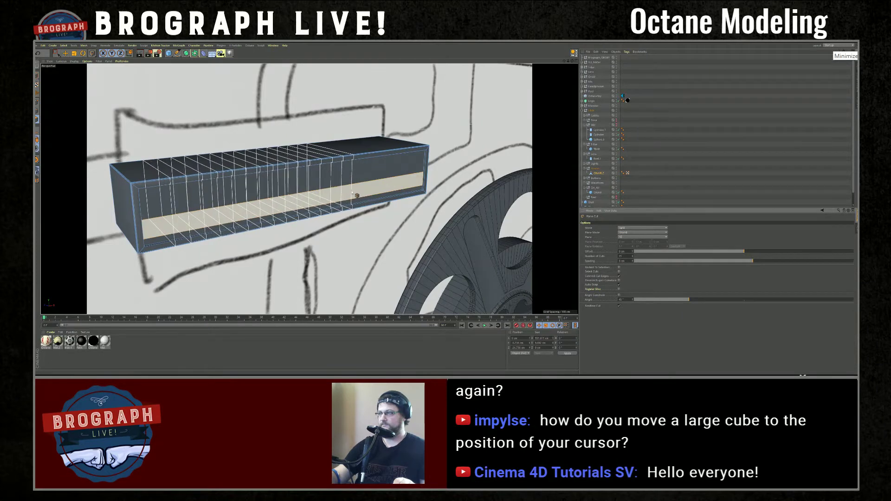
{"action": "left_click", "coordinate": [619, 267]}
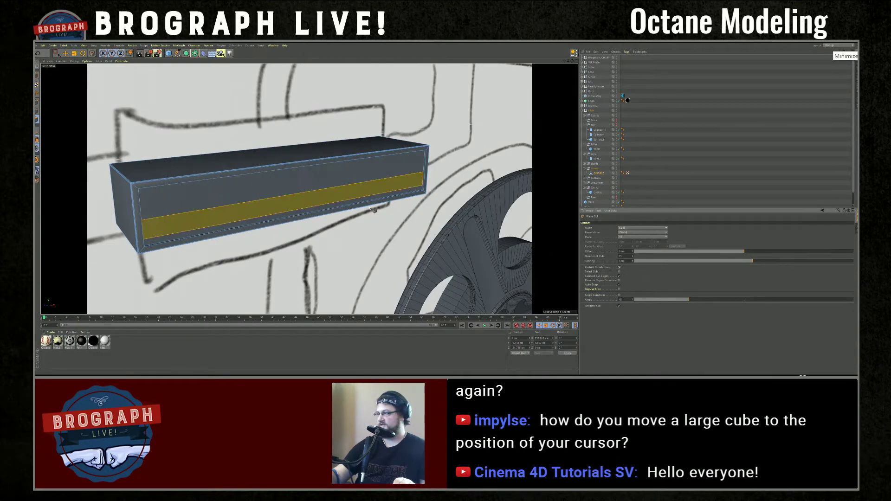
Slice the selected strip with the vertical cuts, undoing the first placement and repeating it slightly closer to the centre
{"action": "left_click", "coordinate": [343, 200]}
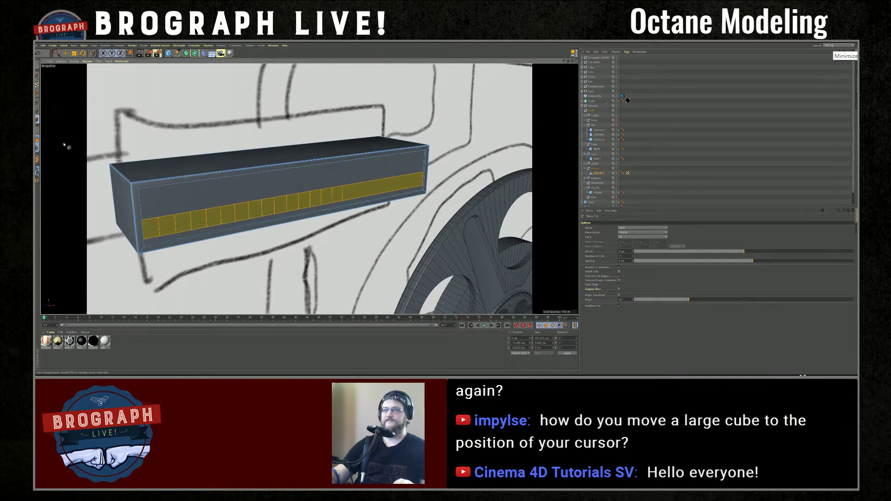
{"action": "mouse_move", "coordinate": [272, 195]}
{"action": "left_mouse_down", "text": "alt"}
{"action": "mouse_move", "coordinate": [320, 195]}
{"action": "mouse_move", "coordinate": [269, 198]}
{"action": "left_mouse_up", "text": "alt"}
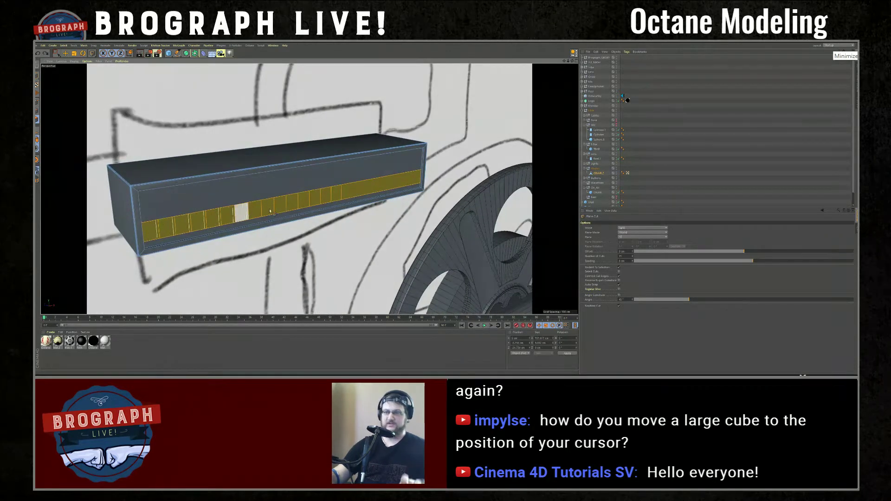
{"action": "key", "text": "ctrl+z"}
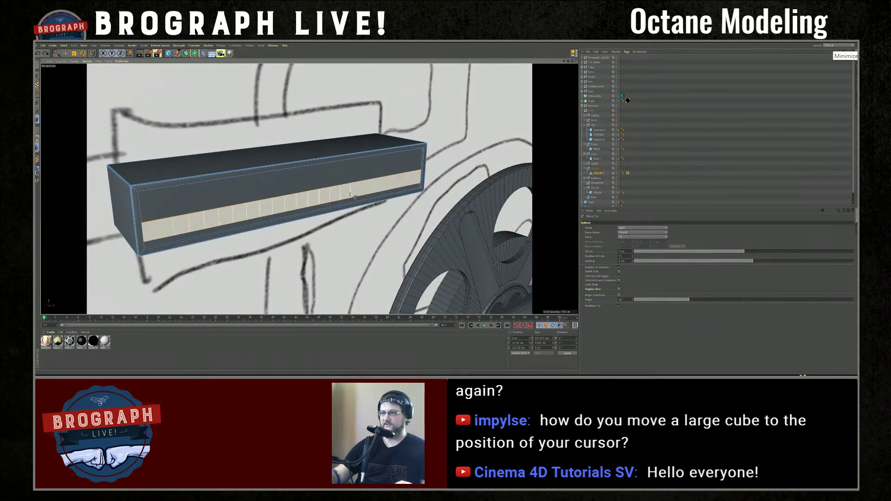
{"action": "left_click", "coordinate": [350, 195]}
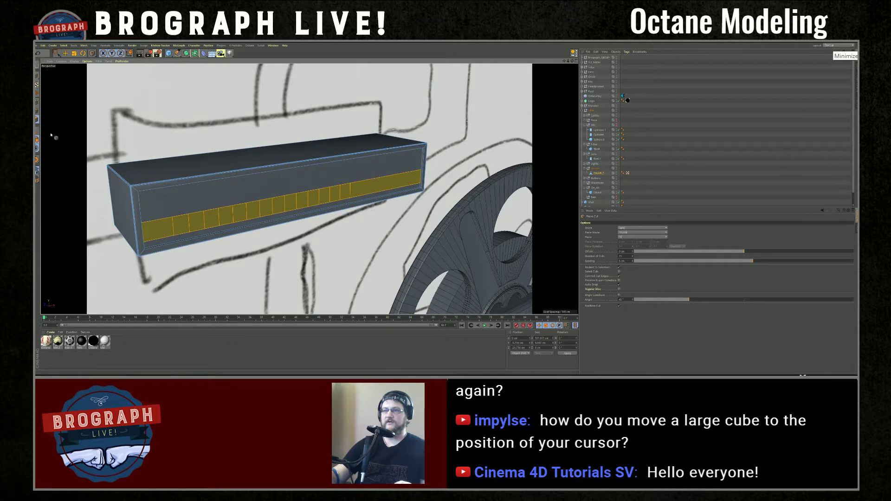
Select the row of narrow equal segments in the strip, leaving out the wider segment at each end
{"action": "left_click", "coordinate": [65, 53]}
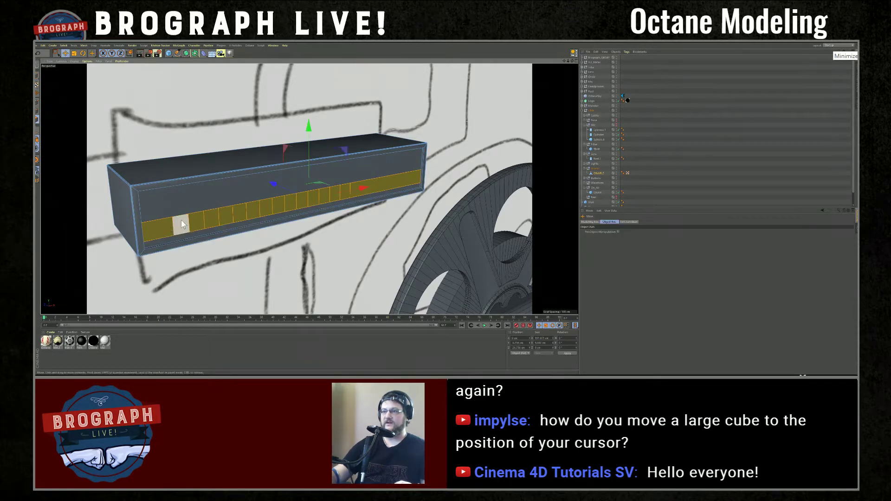
{"action": "mouse_move", "coordinate": [181, 220]}
{"action": "left_mouse_down"}
{"action": "mouse_move", "coordinate": [215, 224]}
{"action": "mouse_move", "coordinate": [319, 201]}
{"action": "left_mouse_up"}
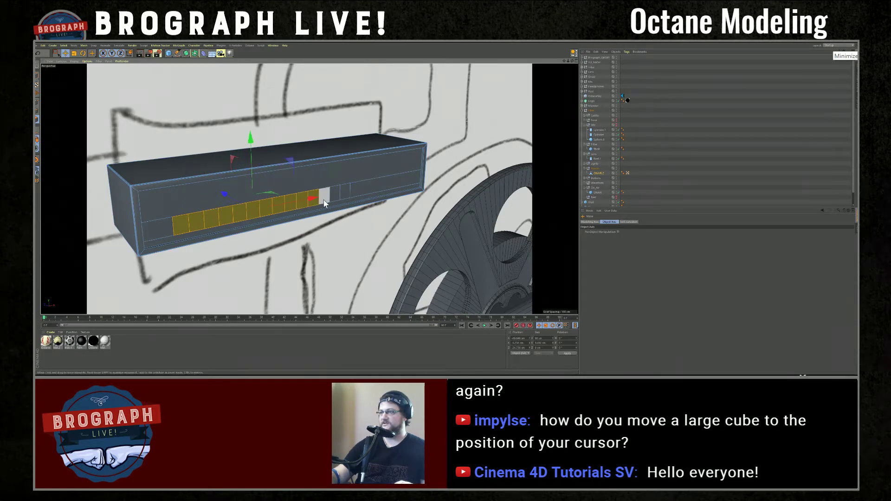
{"action": "left_click", "coordinate": [324, 202], "text": "shift"}
{"action": "left_click", "coordinate": [342, 200], "text": "shift"}
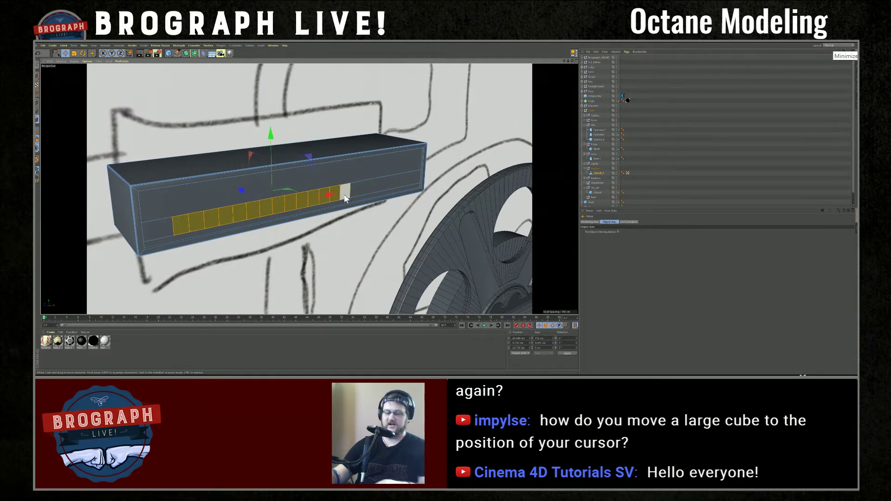
Extrude Inner the selected segments slightly with Preserve Groups off, giving each one its own thin border
{"action": "key", "text": "i"}
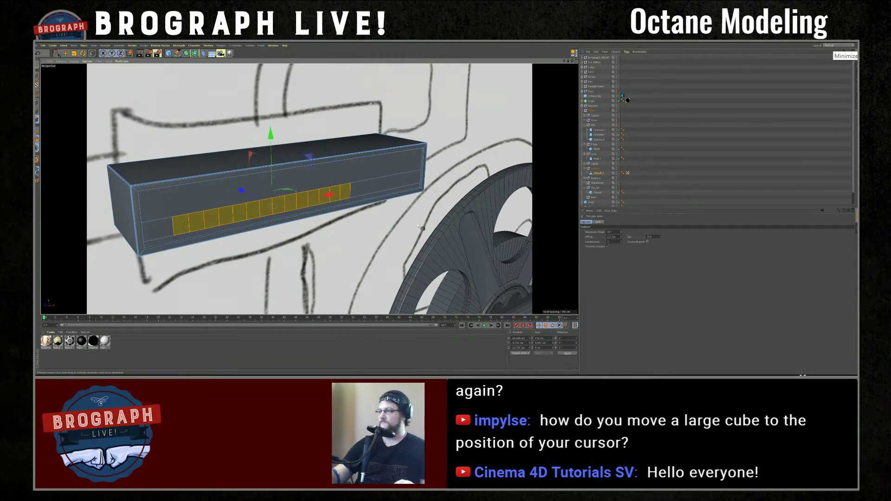
{"action": "left_click", "coordinate": [607, 245]}
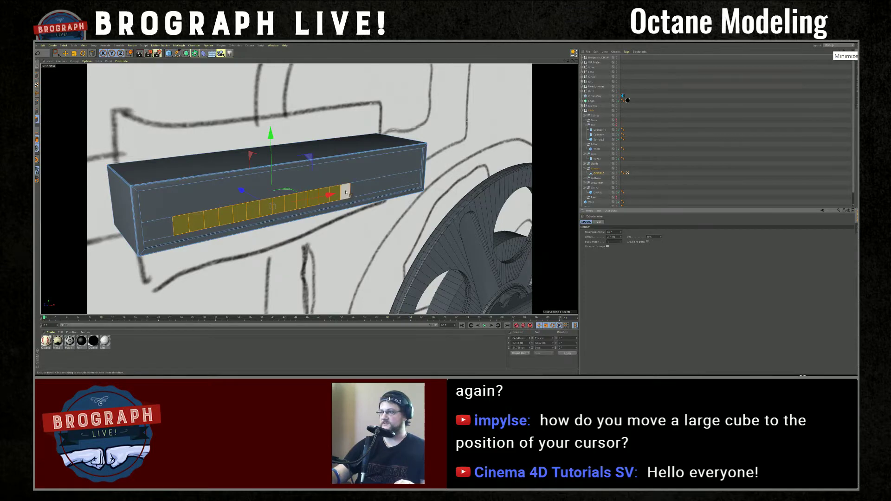
{"action": "mouse_move", "coordinate": [346, 193]}
{"action": "left_mouse_down"}
{"action": "mouse_move", "coordinate": [411, 193]}
{"action": "mouse_move", "coordinate": [342, 192]}
{"action": "left_mouse_up"}
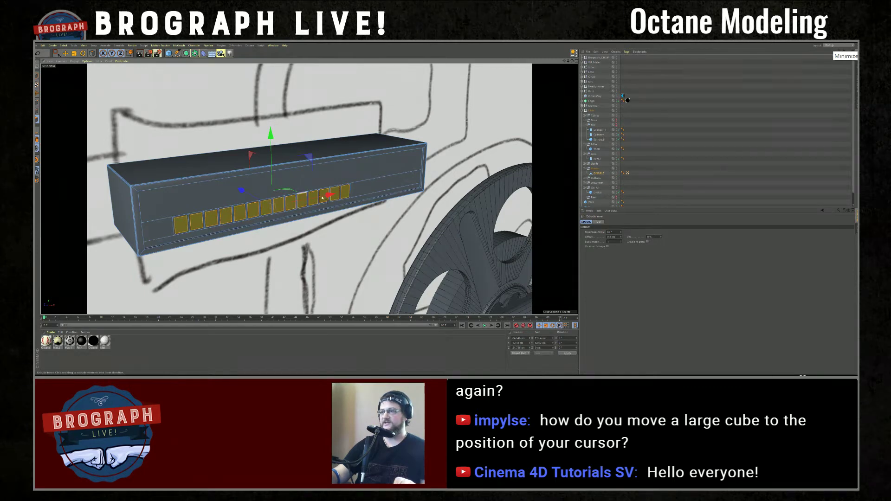
Push the small inset polygons back into the thin box to form a row of recessed slots
{"action": "key", "text": "s"}
{"action": "left_click_drag", "start_coordinate": [411, 232], "coordinate": [403, 234], "text": "alt"}
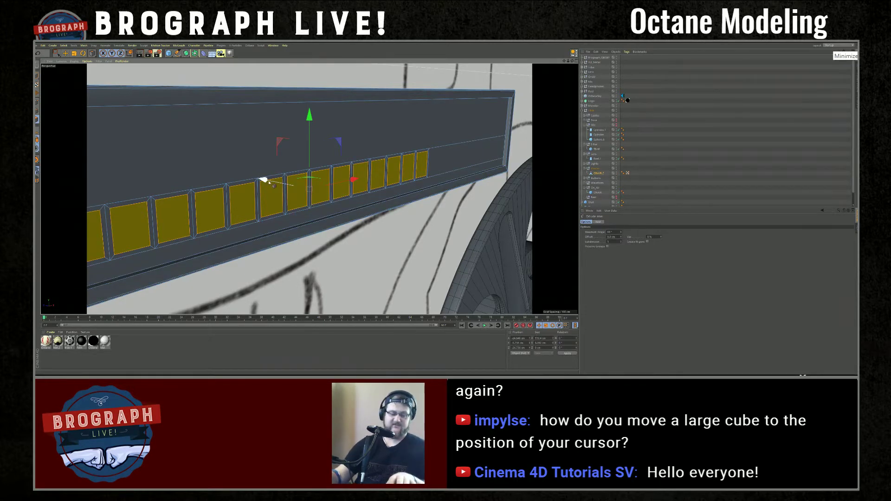
{"action": "left_click_drag", "start_coordinate": [268, 185], "coordinate": [255, 182]}
{"action": "scroll", "coordinate": [289, 183], "scroll_direction": "down", "scroll_amount": 5}
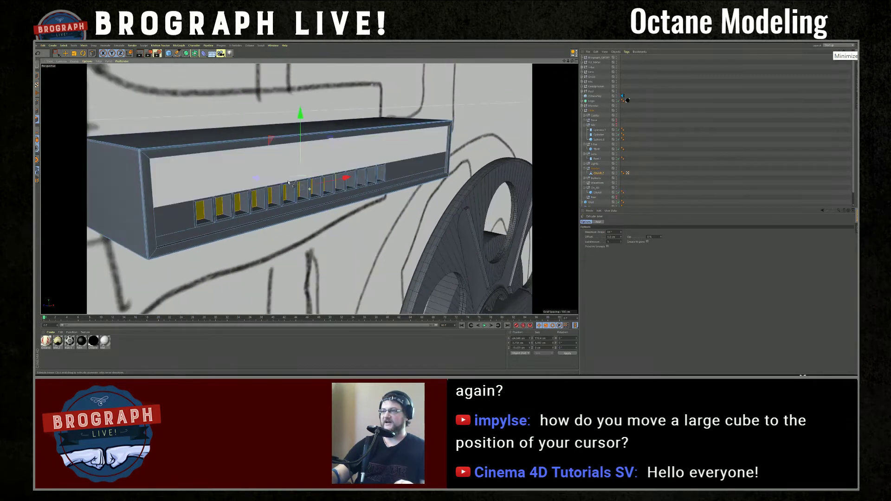
{"action": "scroll", "coordinate": [288, 183], "scroll_direction": "down", "scroll_amount": 5}
Switch from polygon editing back to whole-object editing and select the thin box on the sketch board
{"action": "left_click", "coordinate": [629, 189]}
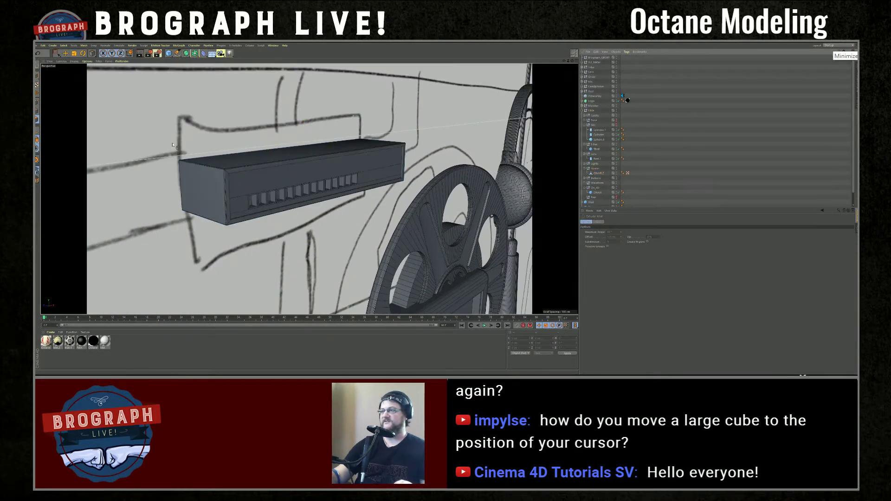
{"action": "left_click", "coordinate": [68, 55]}
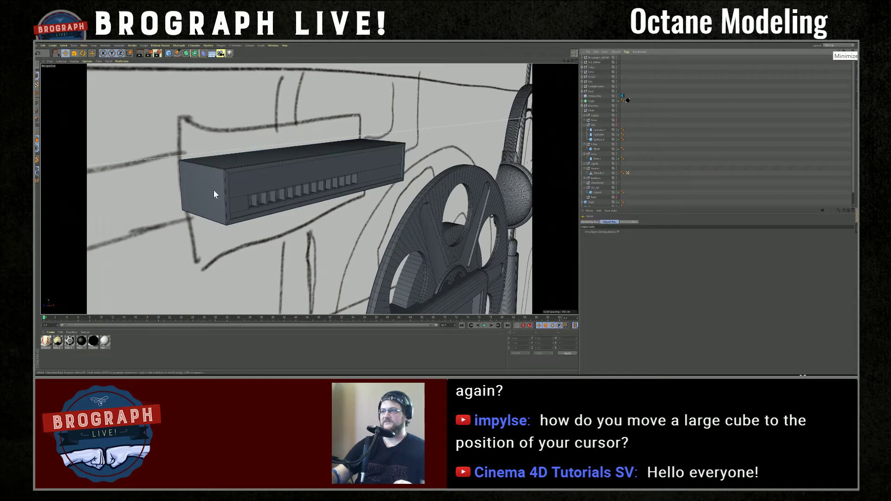
{"action": "mouse_move", "coordinate": [458, 218]}
{"action": "left_mouse_down", "text": "alt"}
{"action": "mouse_move", "coordinate": [441, 223]}
{"action": "mouse_move", "coordinate": [457, 203]}
{"action": "left_mouse_up", "text": "alt"}
{"action": "scroll", "coordinate": [418, 215], "scroll_direction": "down", "scroll_amount": 5}
{"action": "scroll", "coordinate": [418, 215], "scroll_direction": "down", "scroll_amount": 3}
{"action": "middle_click_drag", "start_coordinate": [458, 203], "coordinate": [198, 125], "text": "alt"}
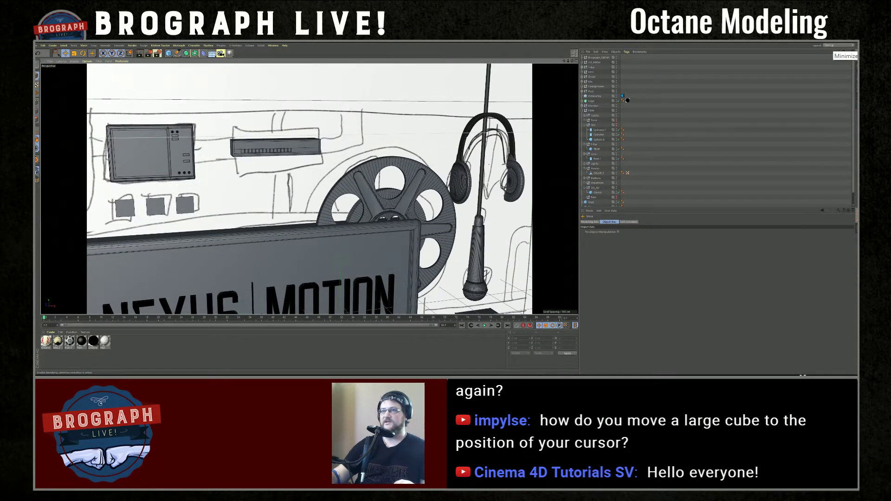
{"action": "left_click", "coordinate": [294, 146]}
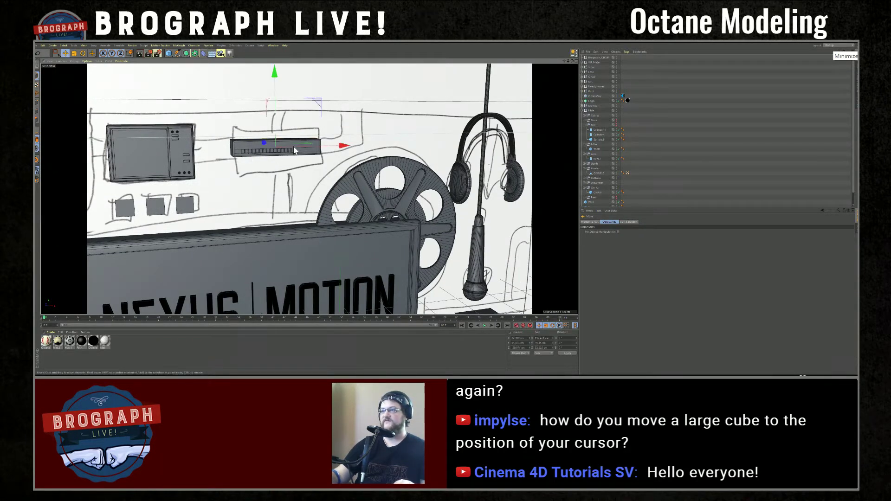
{"action": "key", "text": "o"}
{"action": "scroll", "coordinate": [417, 164], "scroll_direction": "down", "scroll_amount": 3}
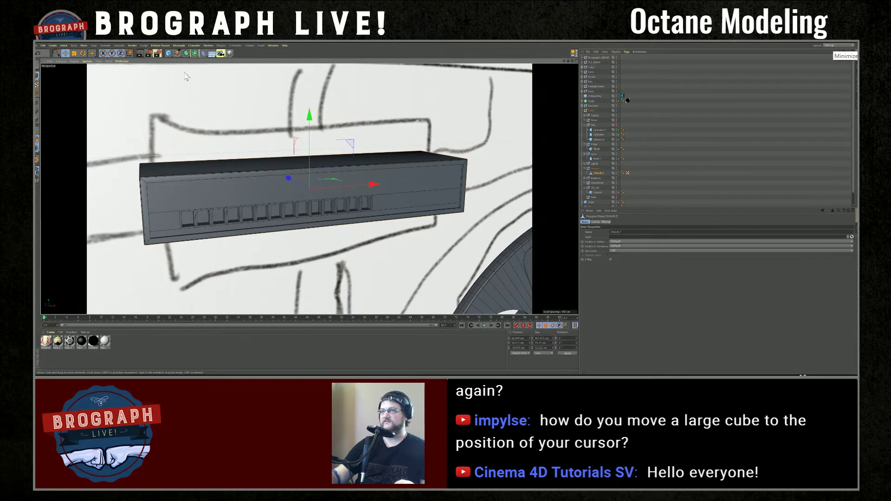
Add a Capsule primitive and use Transfer to place it at the thin box's position
{"action": "left_click_drag", "start_coordinate": [169, 53], "coordinate": [231, 83]}
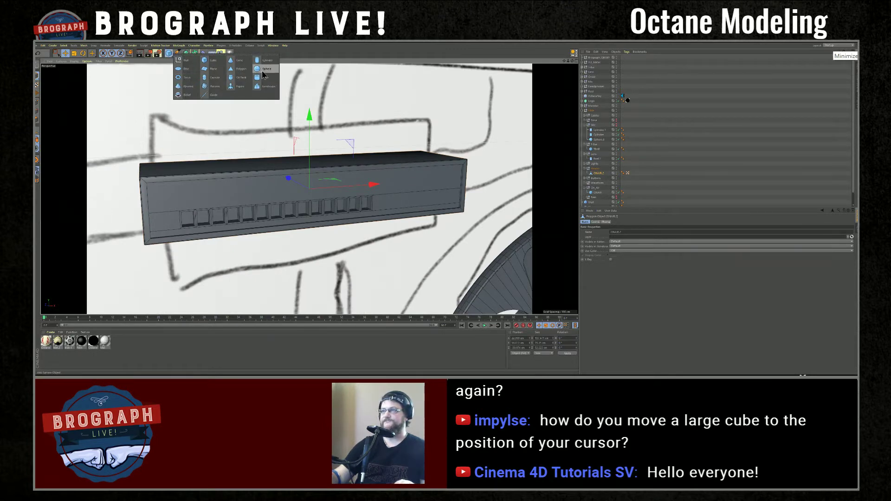
{"action": "left_click", "coordinate": [208, 78]}
{"action": "key", "text": "shift+c"}
{"action": "type", "text": "t"}
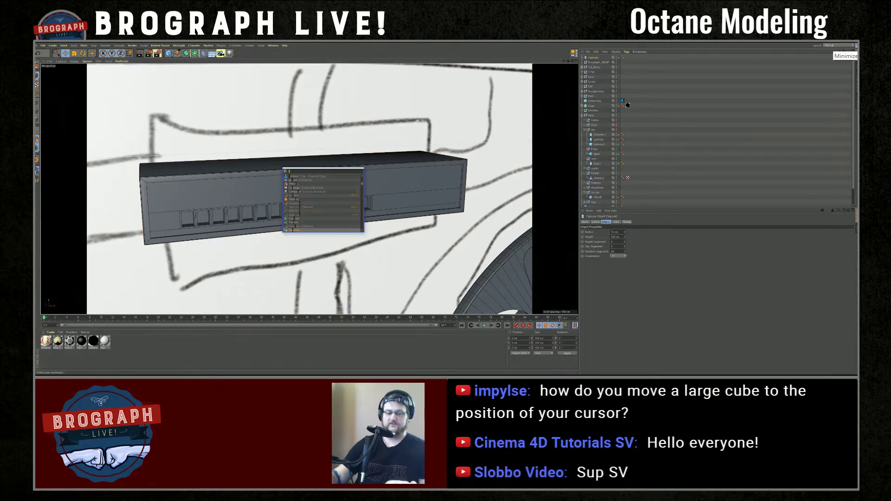
{"action": "type", "text": "rans"}
{"action": "left_click", "coordinate": [300, 176]}
{"action": "left_click", "coordinate": [317, 188]}
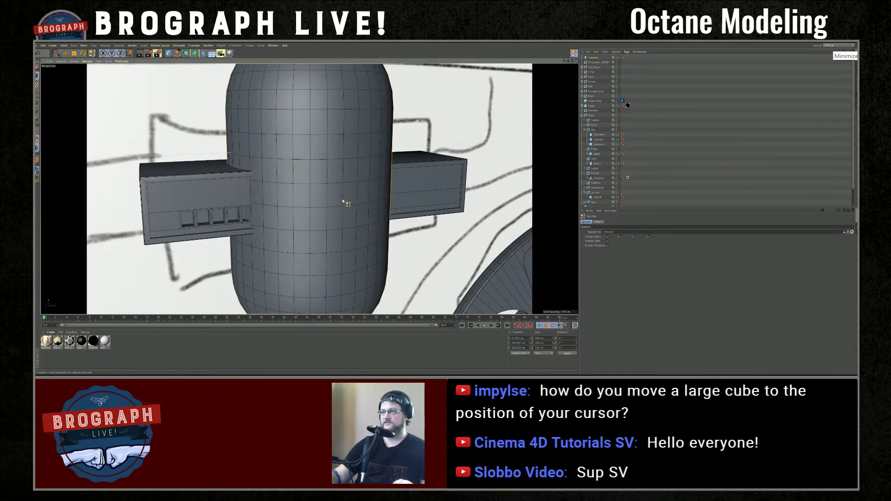
{"action": "scroll", "coordinate": [344, 201], "scroll_direction": "down", "scroll_amount": 12}
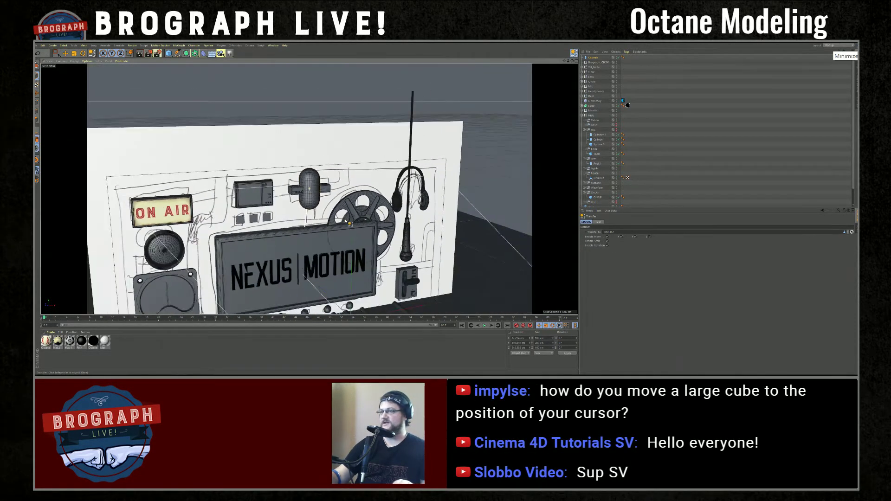
{"action": "scroll", "coordinate": [348, 221], "scroll_direction": "down", "scroll_amount": 4}
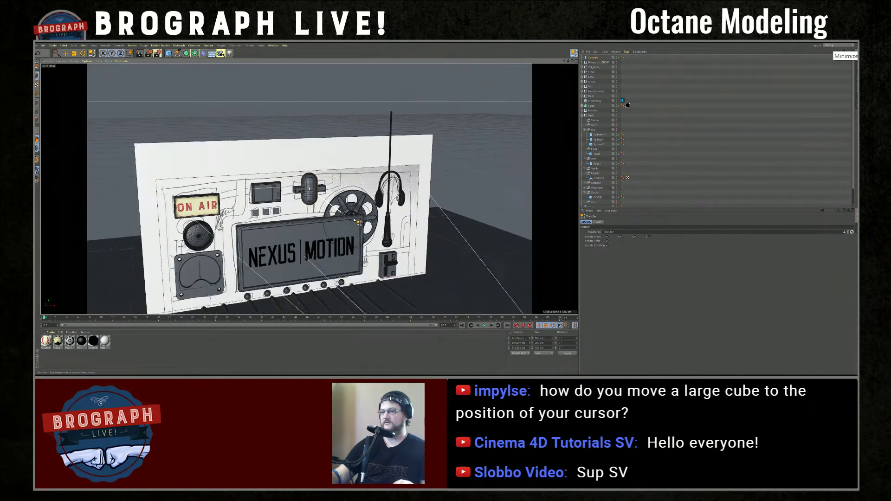
Rotate the capsule to point out from the board, scale it down and move it in front of the slotted thin box
{"action": "scroll", "coordinate": [354, 220], "scroll_direction": "up", "scroll_amount": 15}
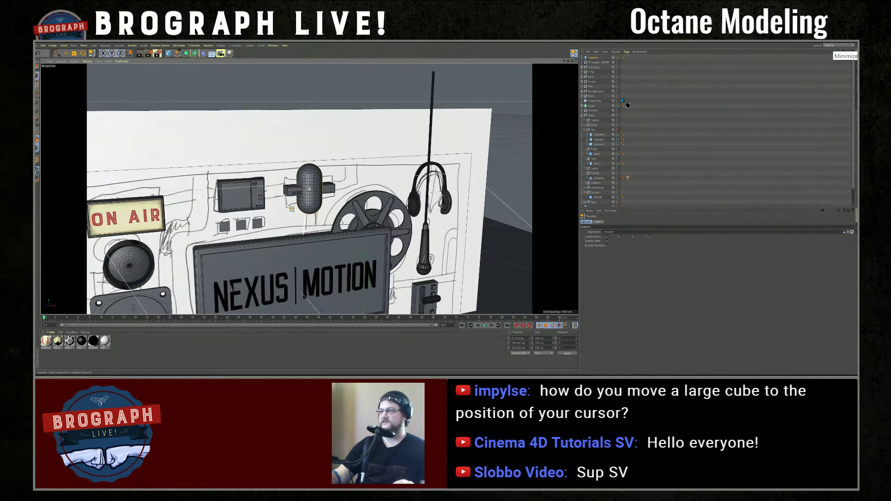
{"action": "key", "text": "r"}
{"action": "left_click_drag", "start_coordinate": [326, 170], "coordinate": [330, 263]}
{"action": "key", "text": "t"}
{"action": "left_click_drag", "start_coordinate": [405, 229], "coordinate": [253, 232]}
{"action": "key", "text": "e"}
{"action": "left_click_drag", "start_coordinate": [305, 194], "coordinate": [515, 132]}
{"action": "key", "text": "s"}
{"action": "scroll", "coordinate": [365, 198], "scroll_direction": "down", "scroll_amount": 5}
Make the capsule editable and delete the polygons of its board-facing half and middle, keeping only the front dome
{"action": "key", "text": "c"}
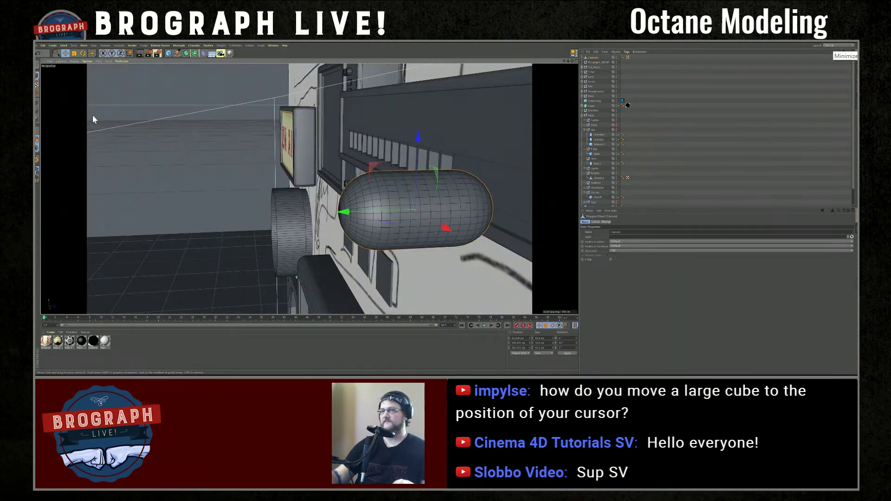
{"action": "left_click", "coordinate": [37, 120]}
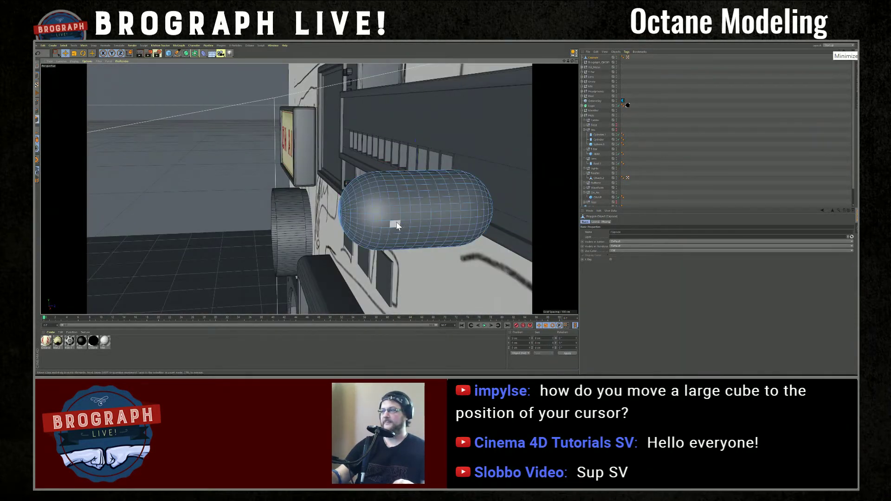
{"action": "left_click", "coordinate": [574, 61]}
{"action": "scroll", "coordinate": [442, 121], "scroll_direction": "down", "scroll_amount": 4}
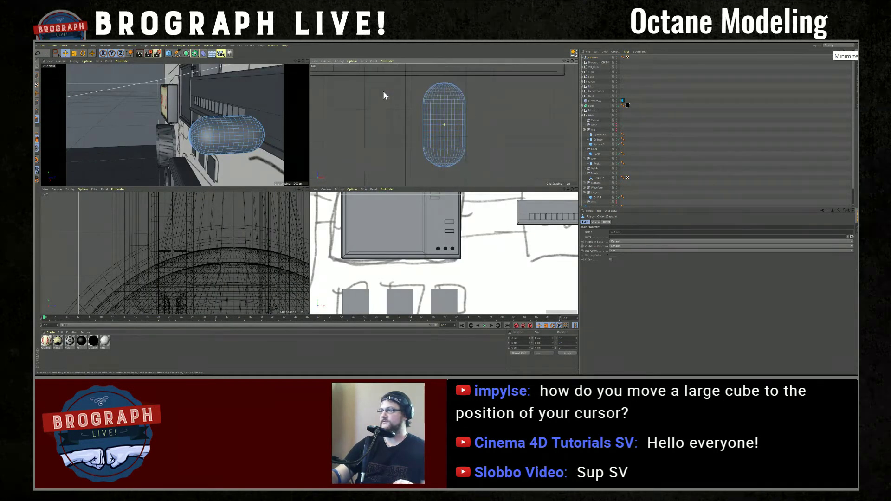
{"action": "left_click", "coordinate": [57, 54]}
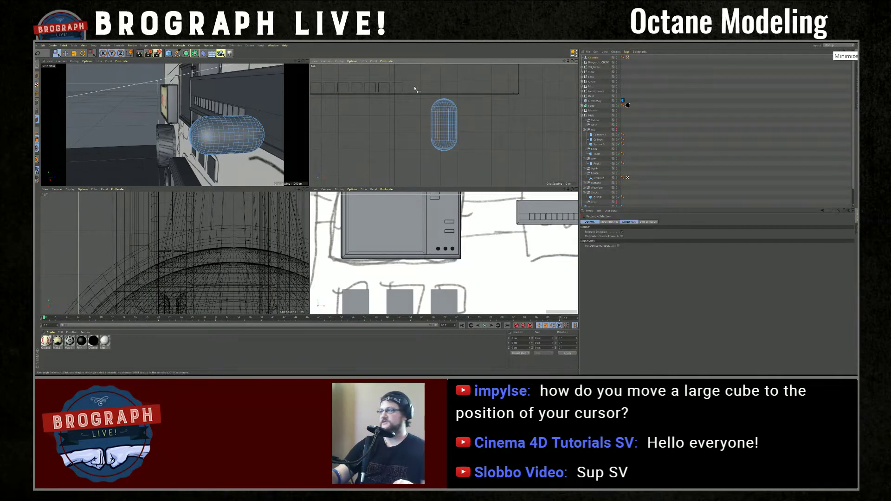
{"action": "left_click_drag", "start_coordinate": [414, 87], "coordinate": [474, 134]}
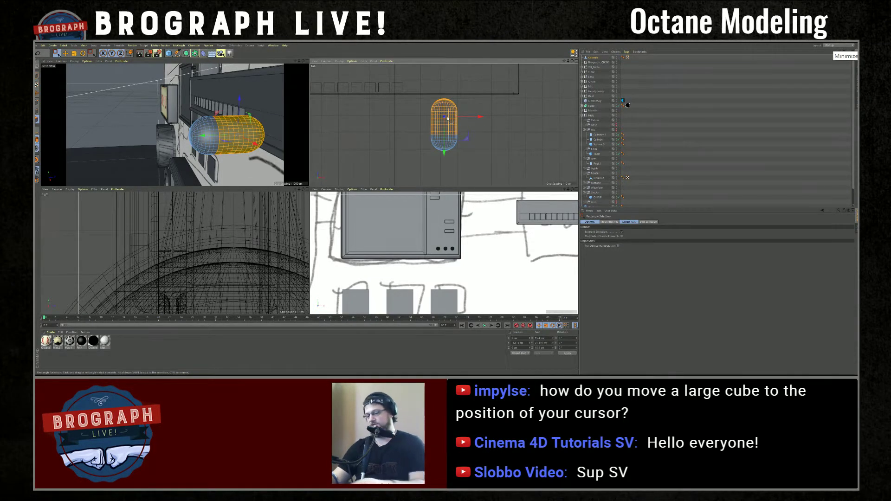
{"action": "key", "text": "Delete"}
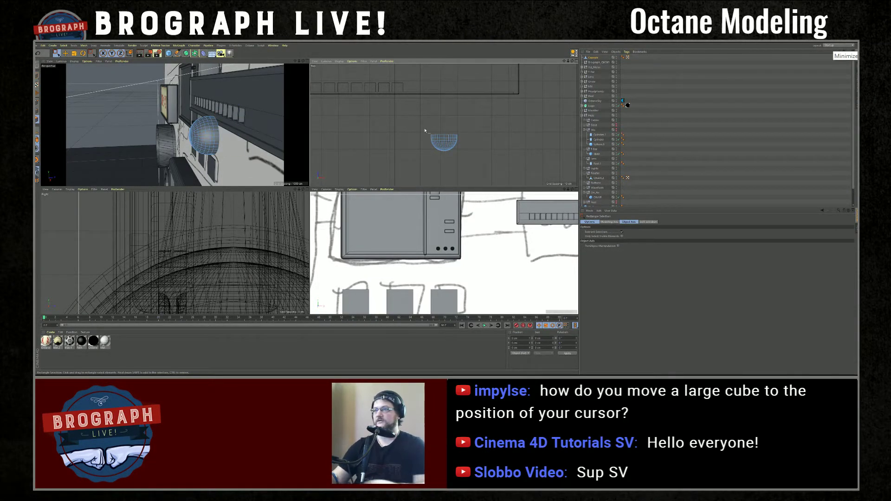
Trim the dome shallower by deleting the polygon rows along its open edge, then return to whole-object editing with the Move tool
{"action": "left_click", "coordinate": [37, 76]}
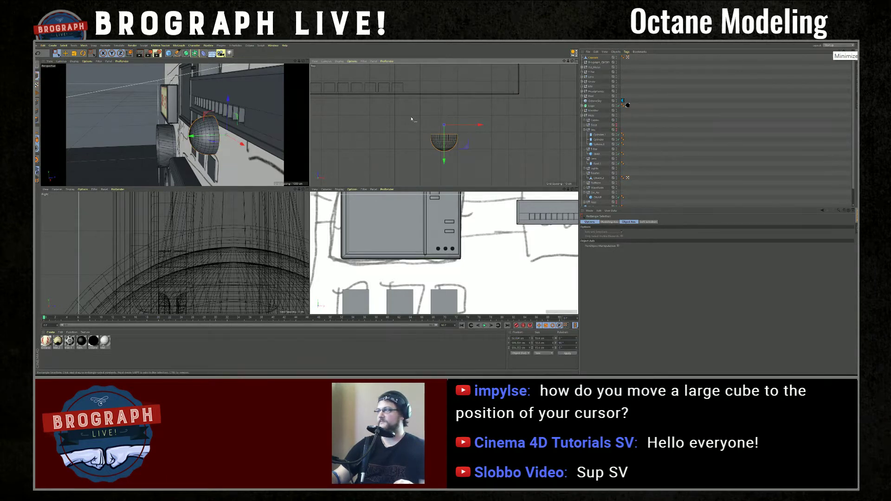
{"action": "left_click", "coordinate": [37, 119]}
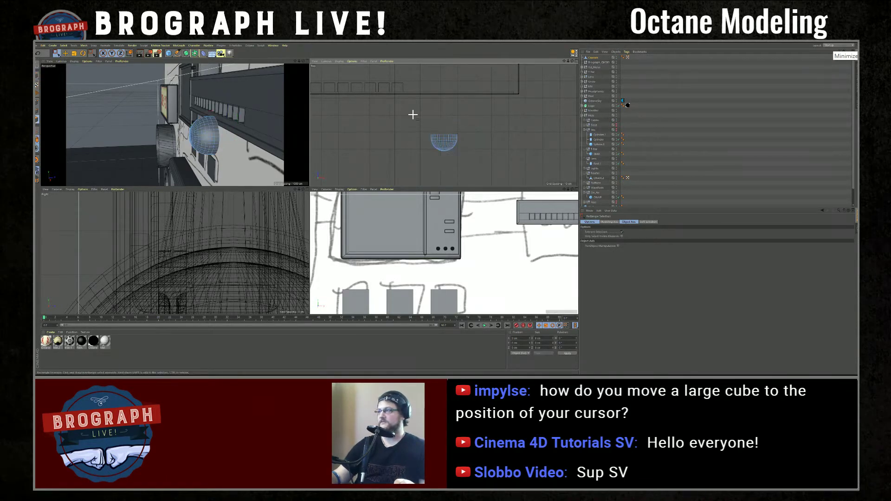
{"action": "left_click_drag", "start_coordinate": [414, 115], "coordinate": [466, 136]}
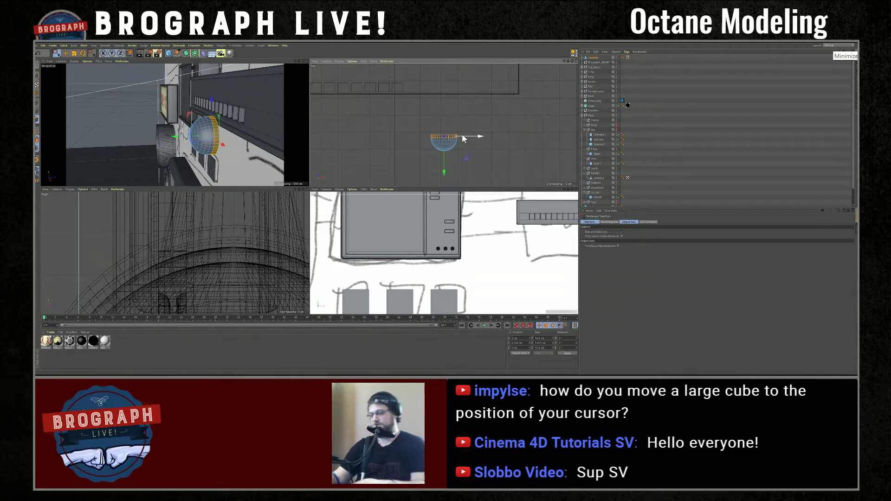
{"action": "key", "text": "Delete"}
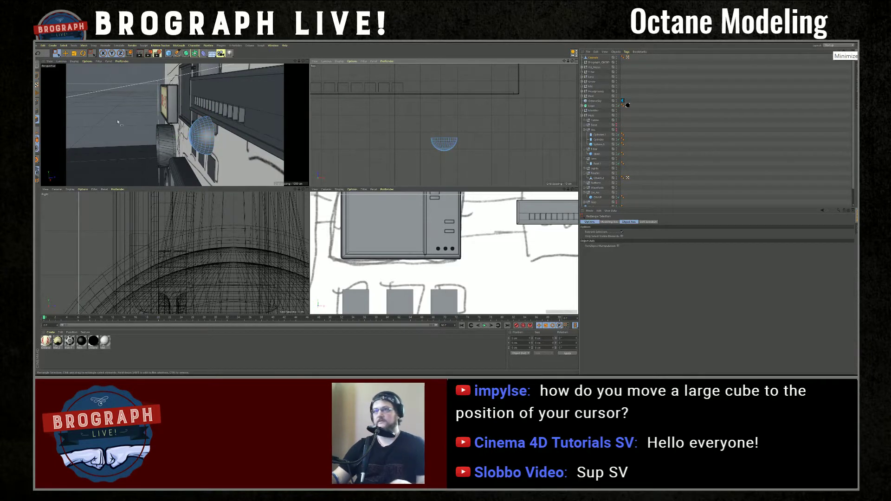
{"action": "left_click", "coordinate": [37, 76]}
{"action": "left_click", "coordinate": [66, 54]}
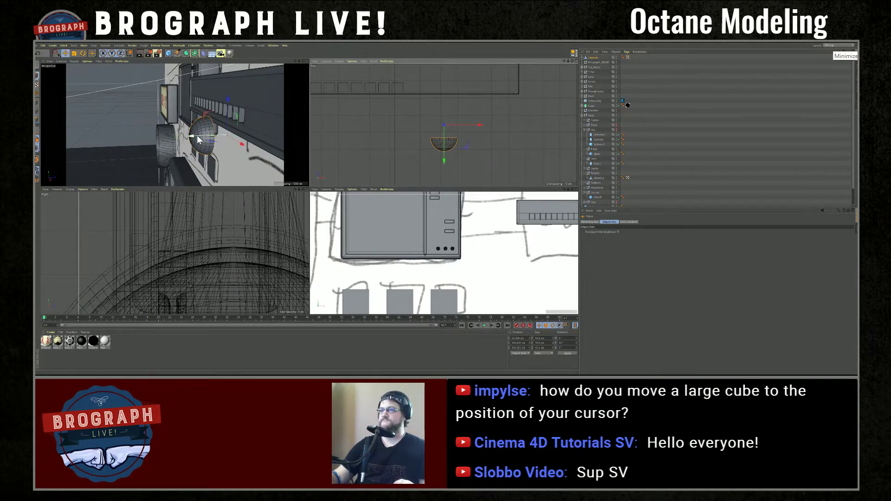
Optimize the dome in point editing to remove the stray points left from the deleted polygons
{"action": "key", "text": "F1"}
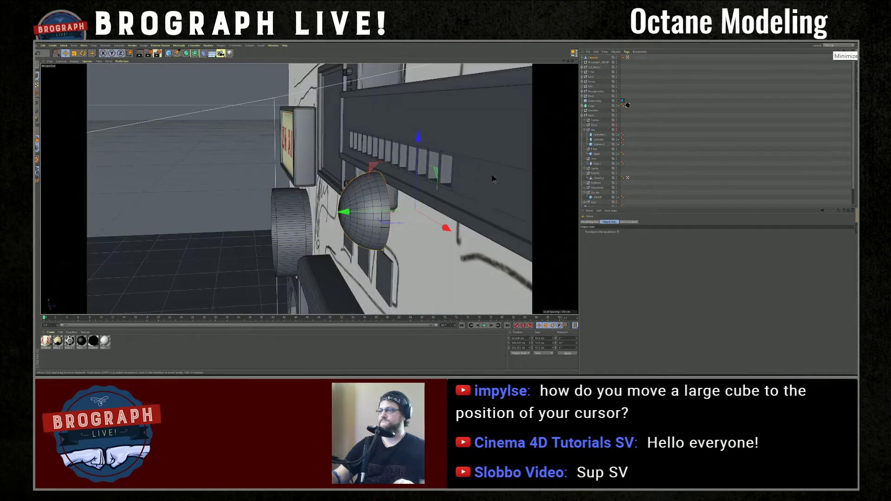
{"action": "left_click_drag", "start_coordinate": [493, 178], "coordinate": [404, 172], "text": "alt"}
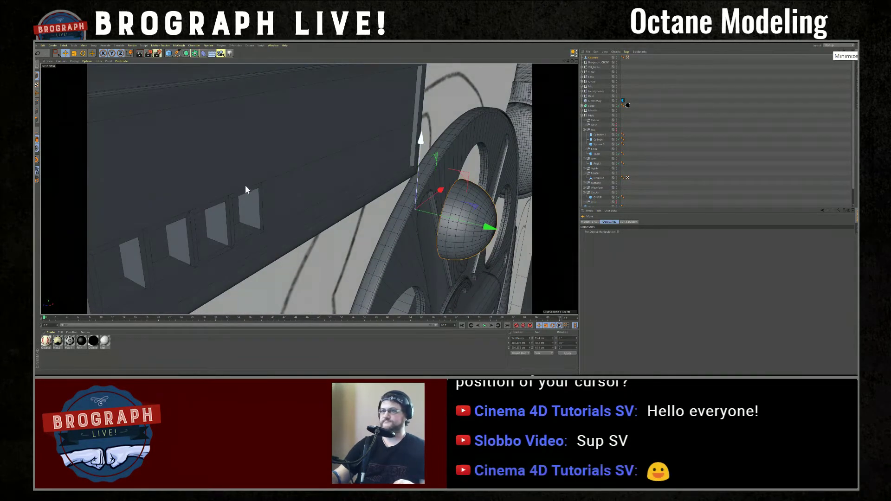
{"action": "left_click", "coordinate": [38, 105]}
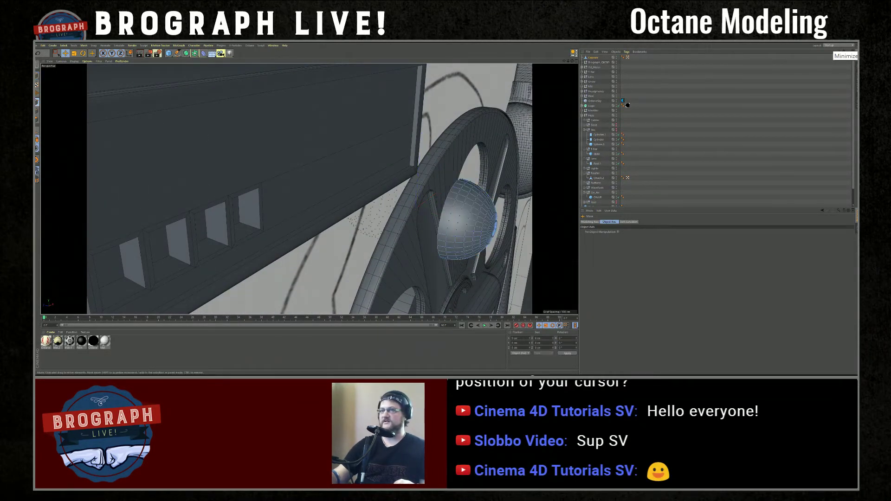
{"action": "mouse_move", "coordinate": [463, 208]}
{"action": "left_mouse_down", "text": "alt"}
{"action": "mouse_move", "coordinate": [476, 210]}
{"action": "mouse_move", "coordinate": [460, 212]}
{"action": "left_mouse_up", "text": "alt"}
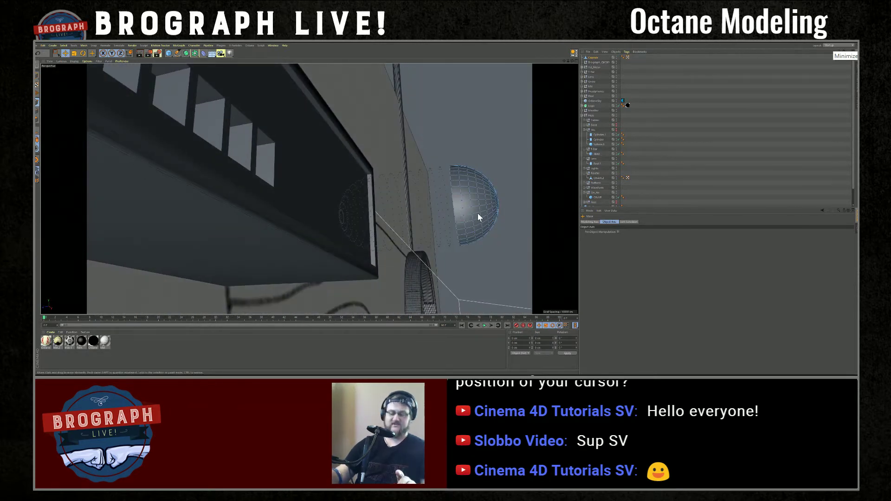
{"action": "key", "text": "m"}
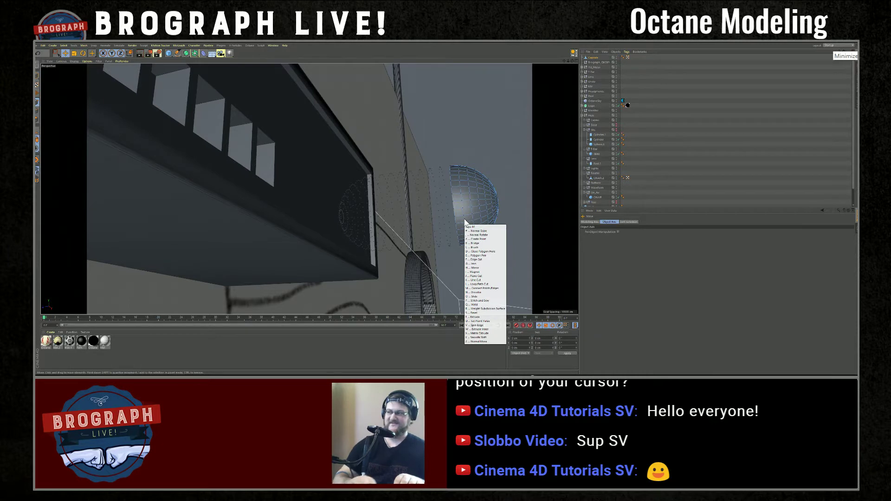
{"action": "key", "text": "Escape"}
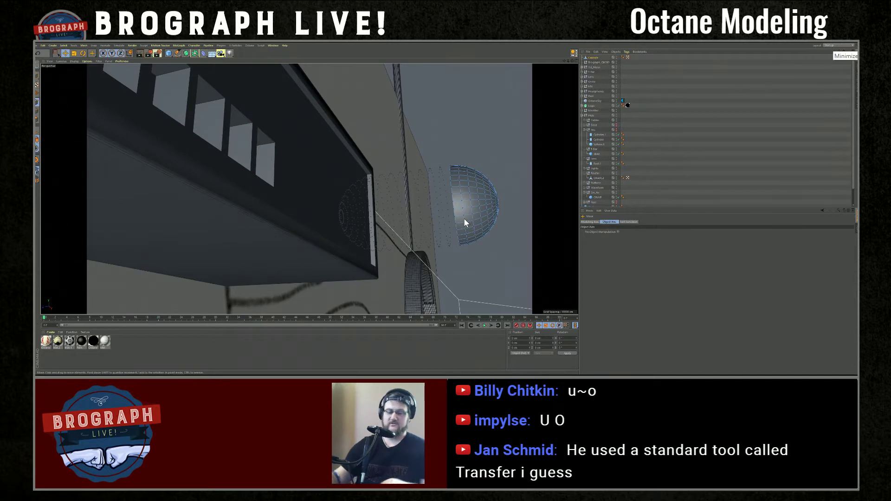
{"action": "key", "text": "u"}
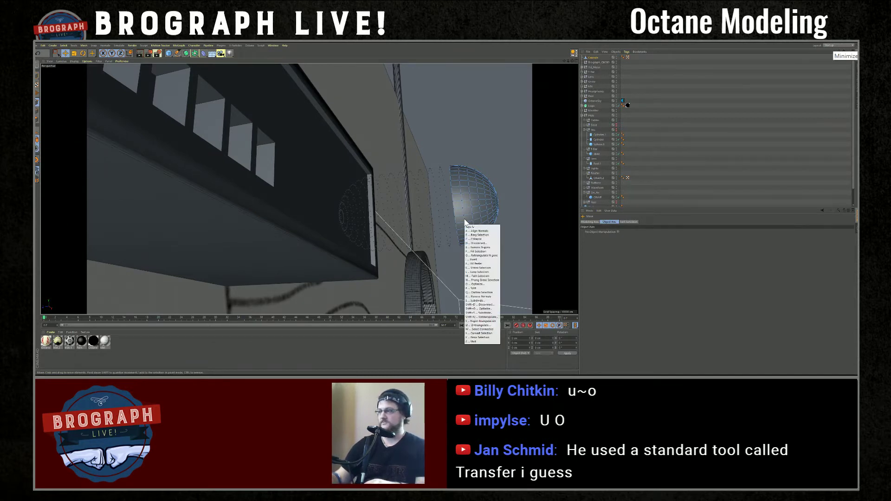
{"action": "key", "text": "o"}
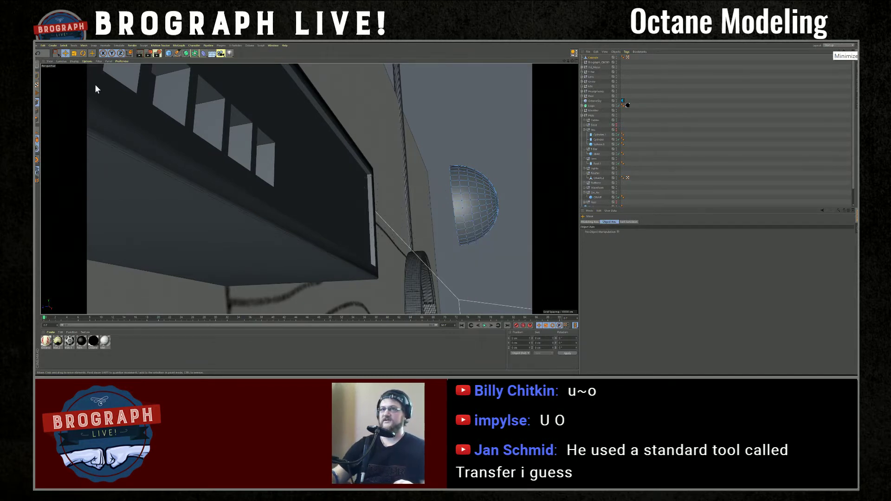
Select all of the dome's points, center its axis on them with Axis Center, and return to whole-object editing
{"action": "left_click", "coordinate": [38, 72]}
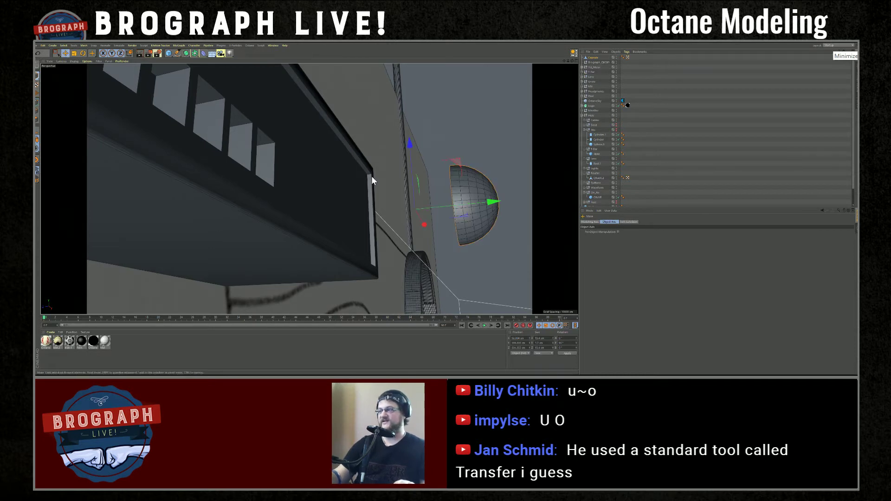
{"action": "left_click_drag", "start_coordinate": [452, 165], "coordinate": [507, 144], "text": "alt"}
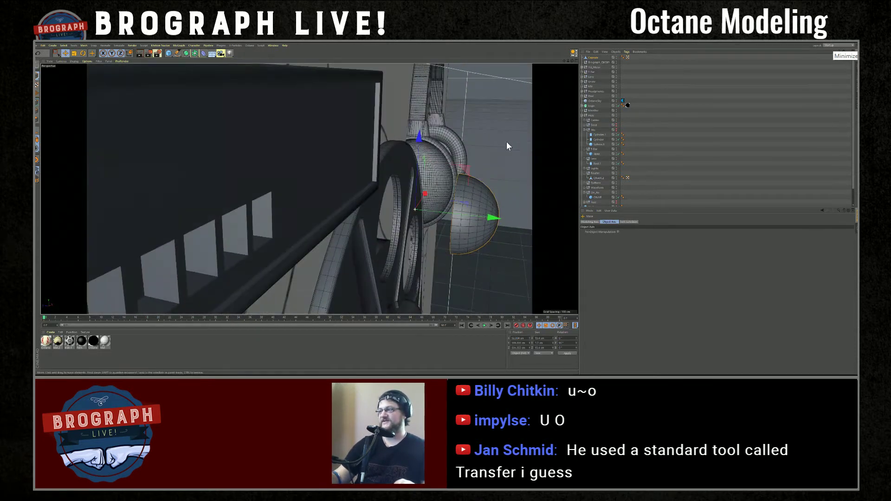
{"action": "left_click_drag", "start_coordinate": [473, 209], "coordinate": [487, 164], "text": "alt"}
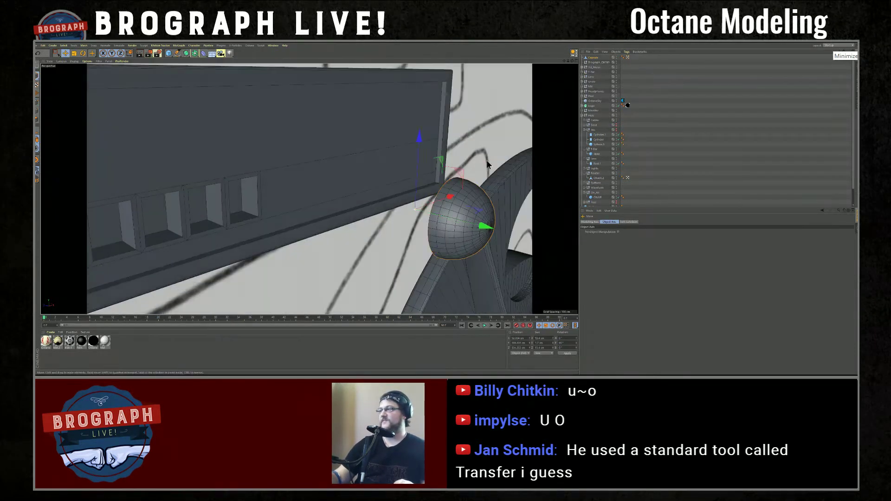
{"action": "left_click", "coordinate": [37, 101]}
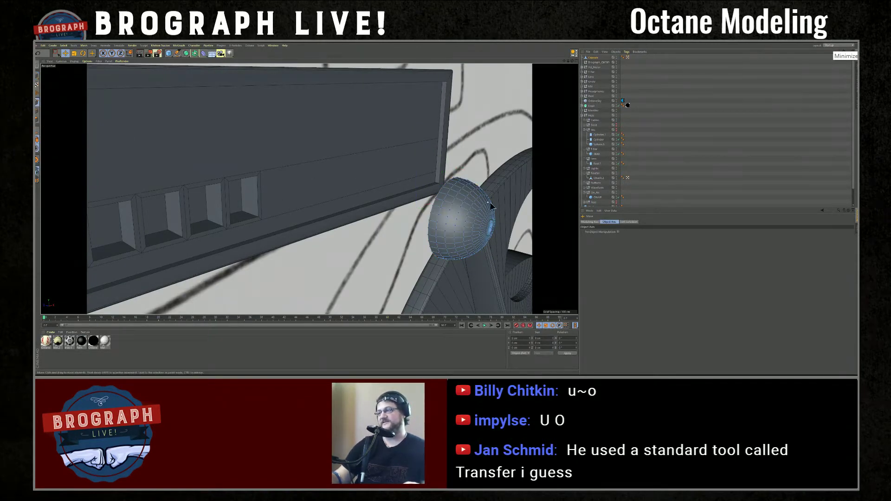
{"action": "left_click_drag", "start_coordinate": [410, 221], "coordinate": [431, 200], "text": "alt"}
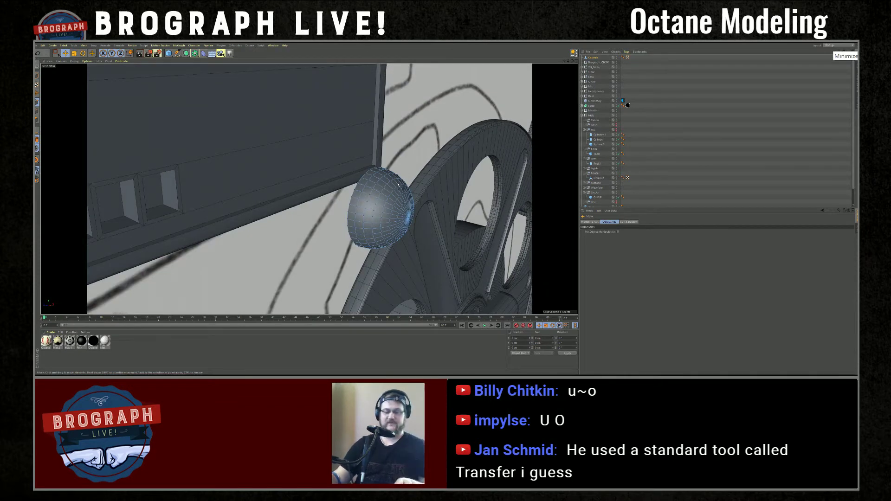
{"action": "key", "text": "ctrl+a"}
{"action": "key", "text": "shift+c"}
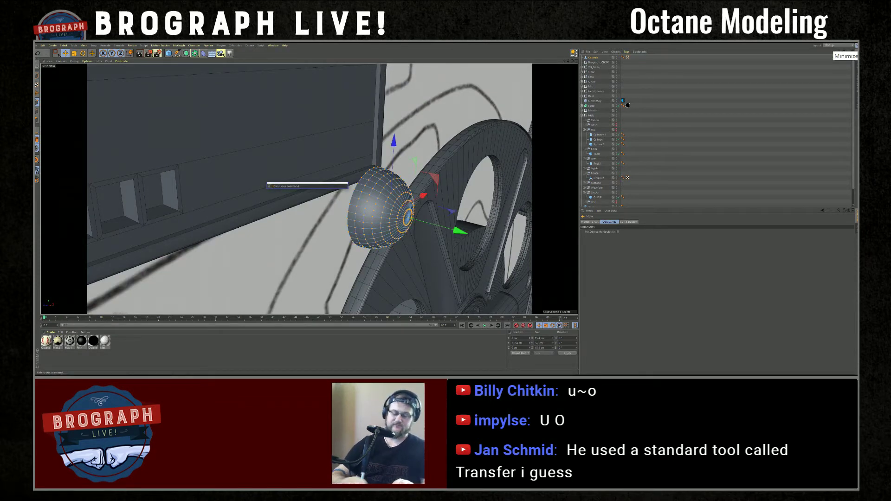
{"action": "type", "text": "cc"}
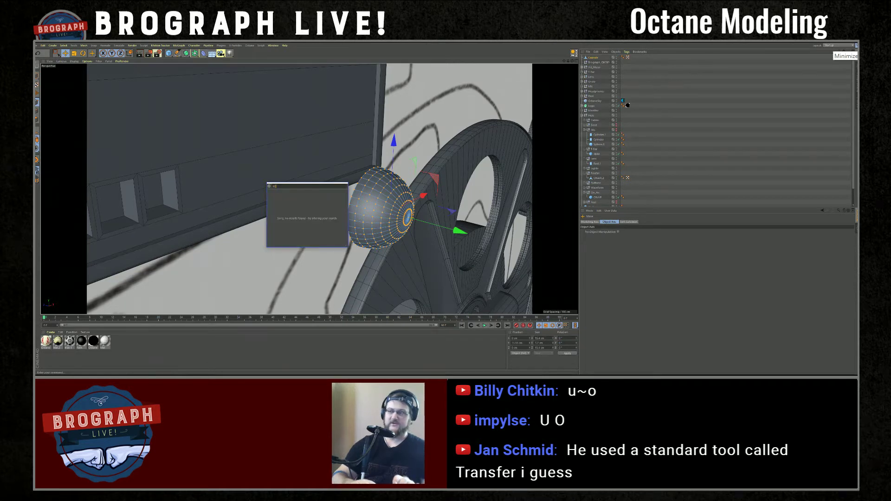
{"action": "key", "text": "BackSpace"}
{"action": "key", "text": "BackSpace"}
{"action": "key", "text": "BackSpace"}
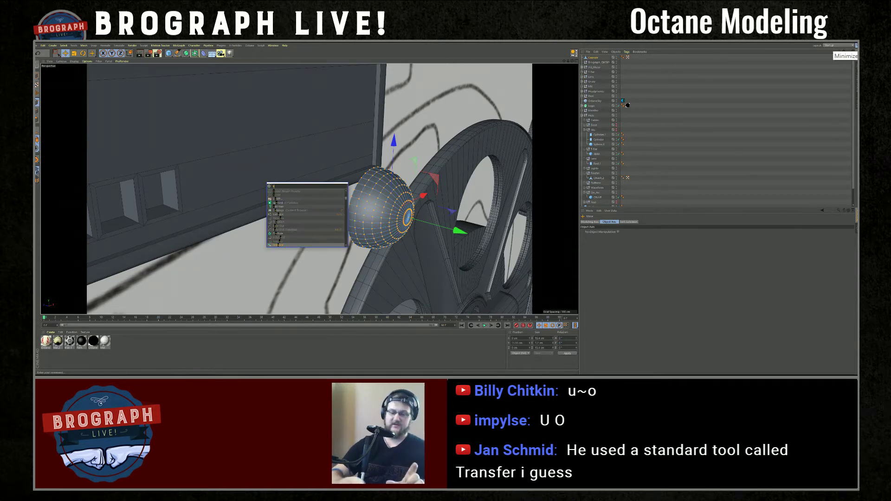
{"action": "type", "text": "axis"}
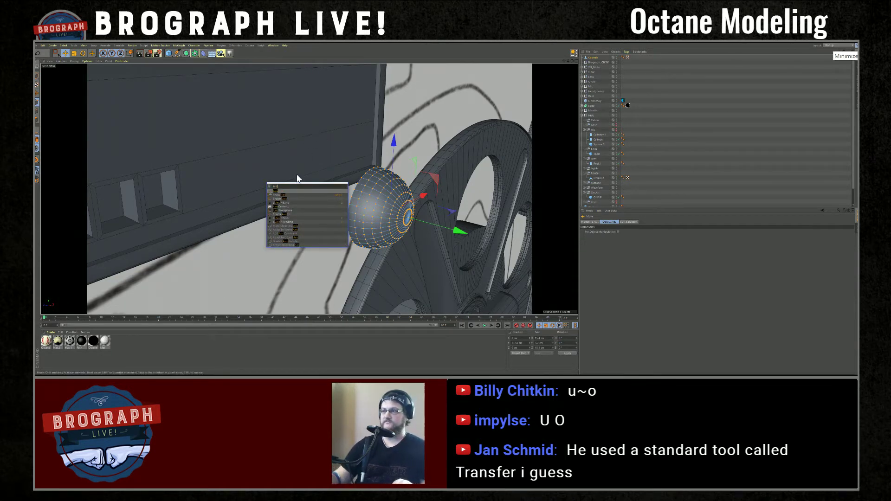
{"action": "left_click", "coordinate": [290, 207]}
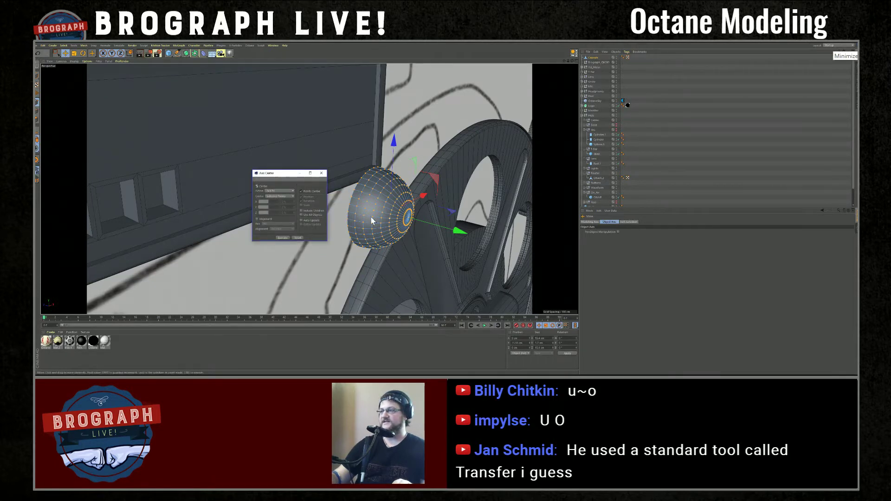
{"action": "left_click", "coordinate": [283, 238]}
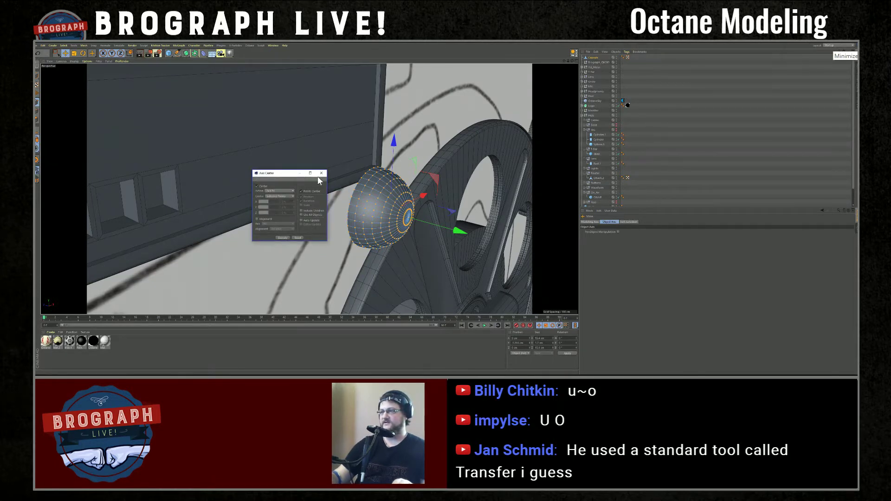
{"action": "left_click", "coordinate": [320, 174]}
{"action": "left_click", "coordinate": [36, 77]}
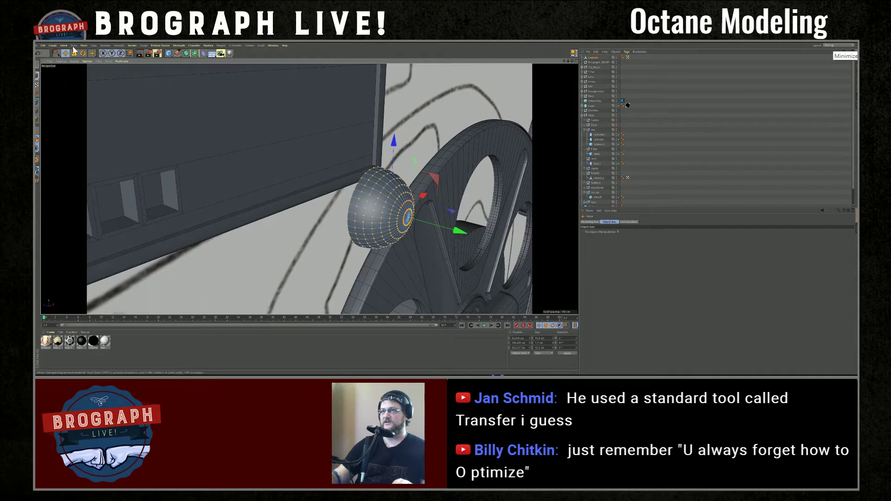
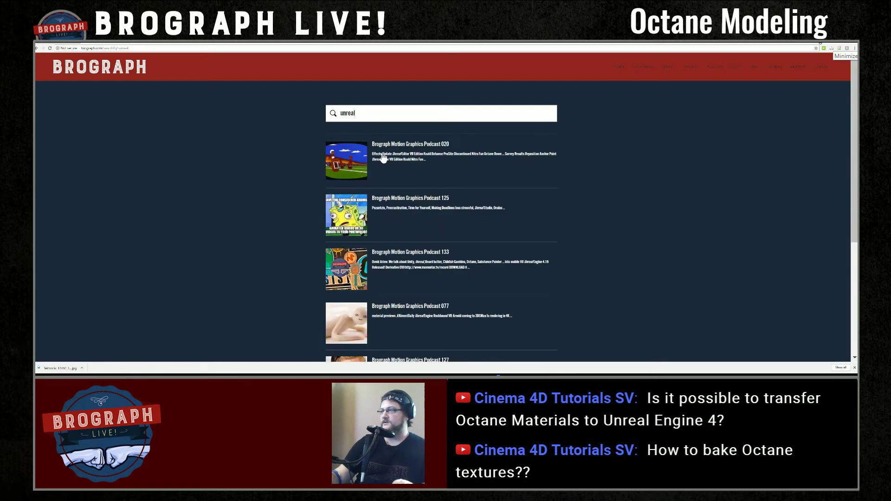
Switch to the Brograph website in the browser and examine the podcast search results for "unreal"
{"action": "scroll", "coordinate": [415, 218], "scroll_direction": "down", "scroll_amount": 4}
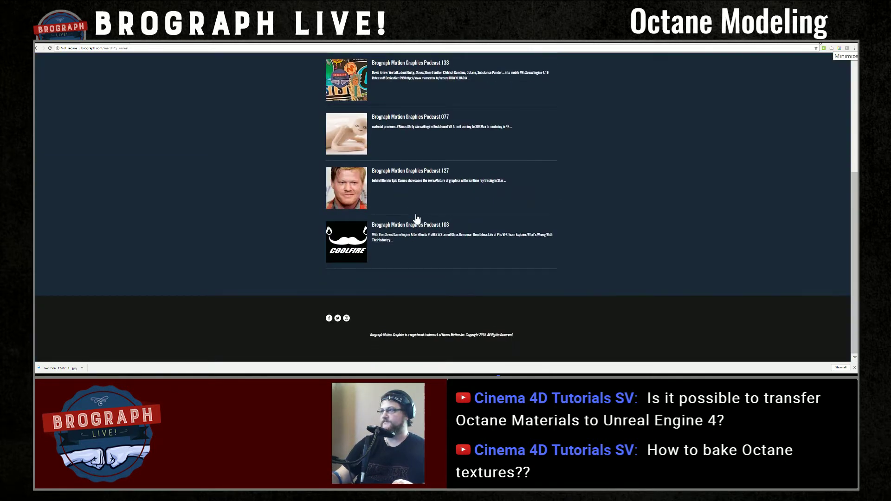
{"action": "scroll", "coordinate": [416, 219], "scroll_direction": "up", "scroll_amount": 5}
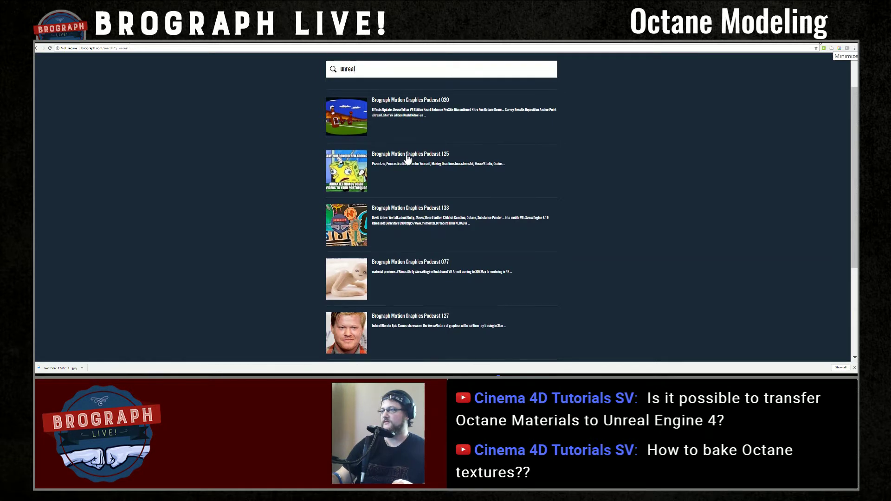
Search the Brograph website for "virtual set"
{"action": "scroll", "coordinate": [407, 156], "scroll_direction": "up", "scroll_amount": 2}
{"action": "left_click_drag", "start_coordinate": [364, 110], "coordinate": [313, 115]}
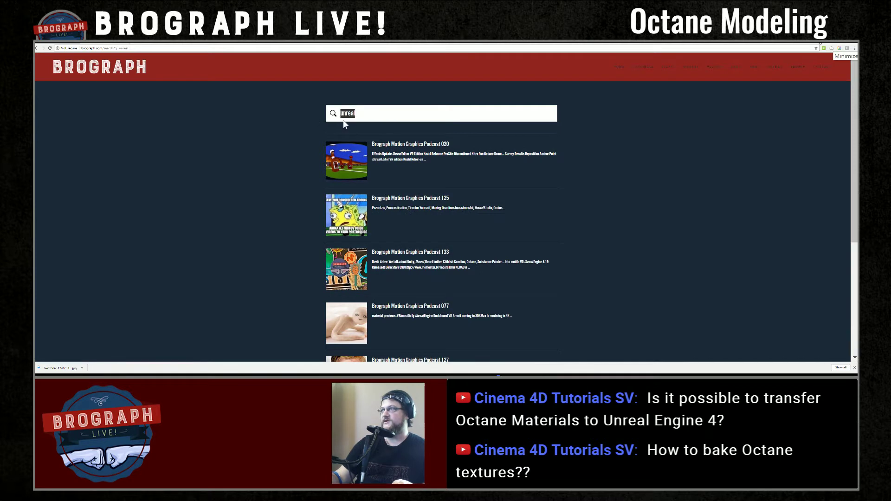
{"action": "type", "text": "virt"}
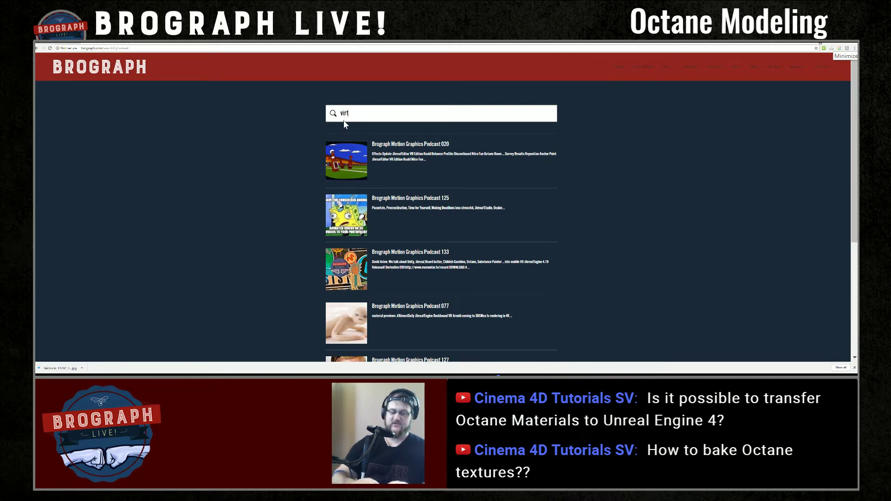
{"action": "type", "text": "ual set"}
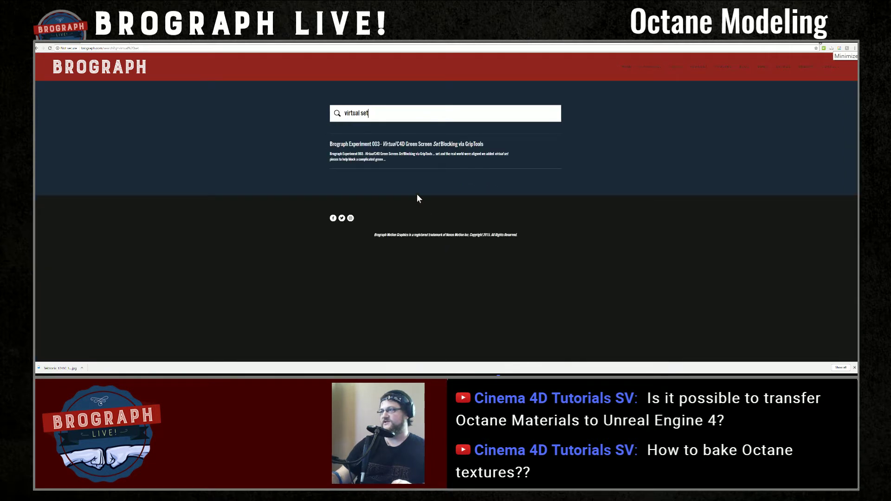
Search the website for "unreal" again and look through the listed podcast episodes
{"action": "left_click_drag", "start_coordinate": [370, 121], "coordinate": [317, 113]}
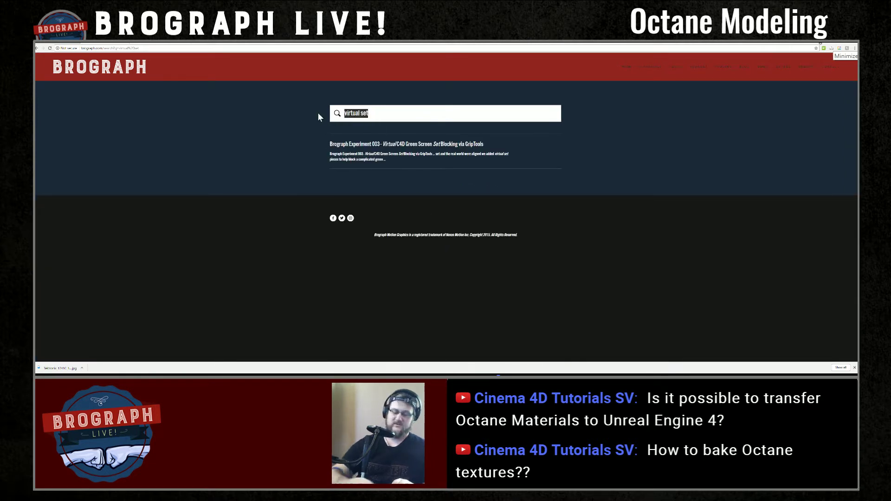
{"action": "type", "text": "unreal"}
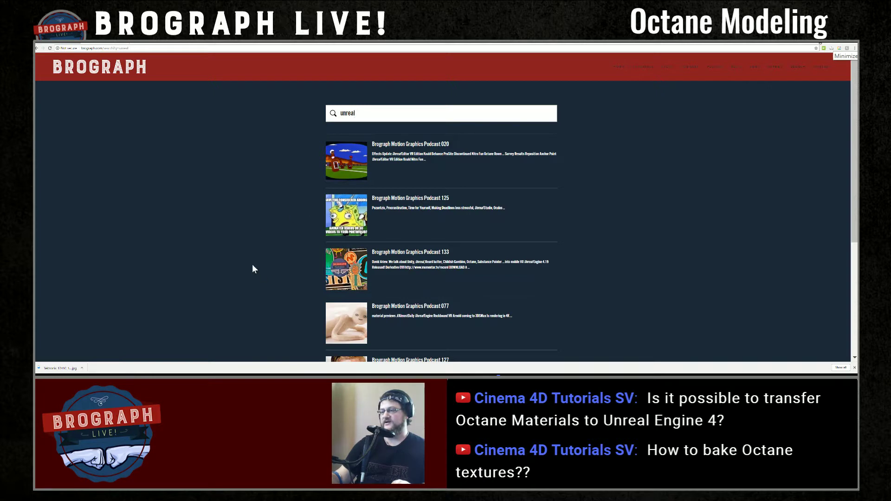
{"action": "scroll", "coordinate": [247, 260], "scroll_direction": "down", "scroll_amount": 3}
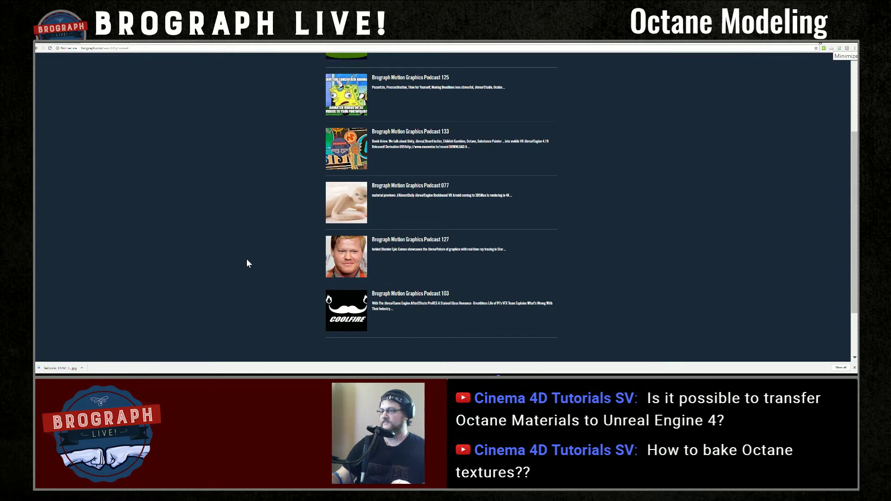
{"action": "scroll", "coordinate": [247, 261], "scroll_direction": "up", "scroll_amount": 1}
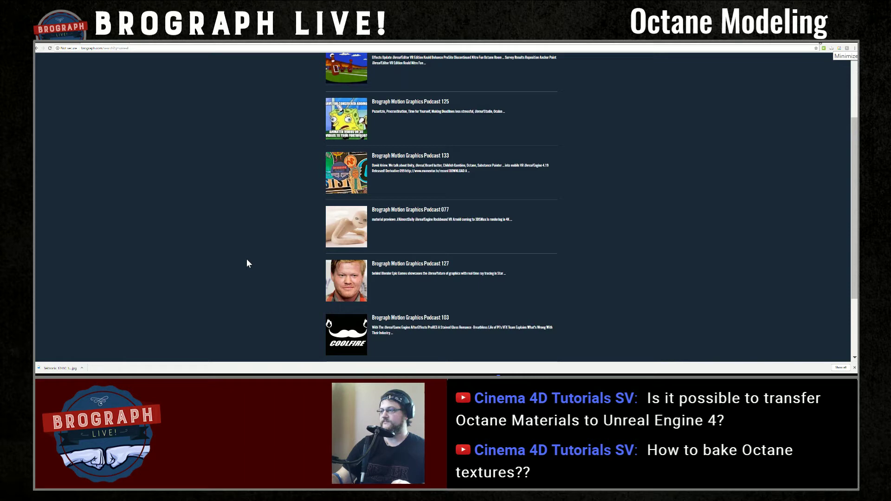
{"action": "scroll", "coordinate": [247, 261], "scroll_direction": "up", "scroll_amount": 4}
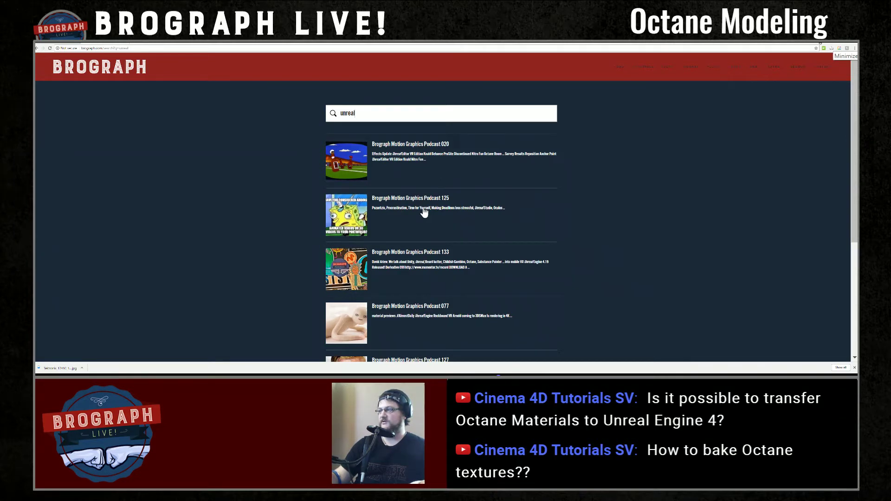
Search the website for "unity" and look through the resulting tutorial and podcast entries
{"action": "left_click_drag", "start_coordinate": [370, 119], "coordinate": [326, 121]}
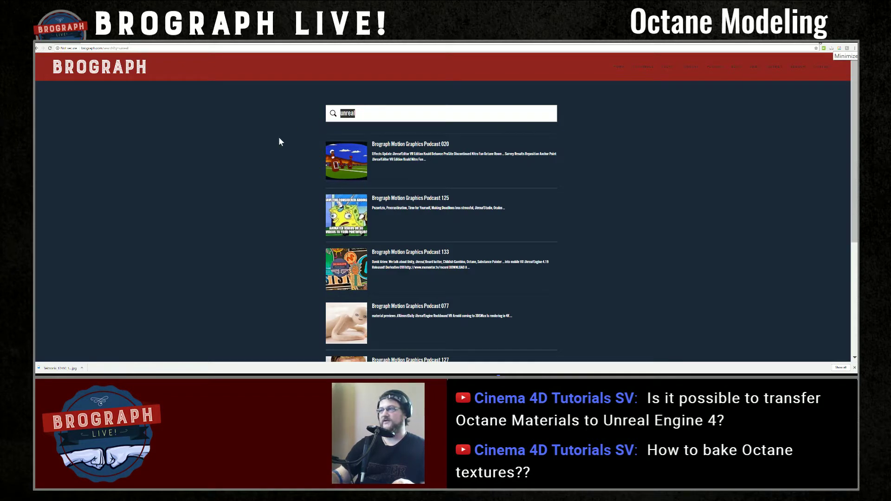
{"action": "type", "text": "unity"}
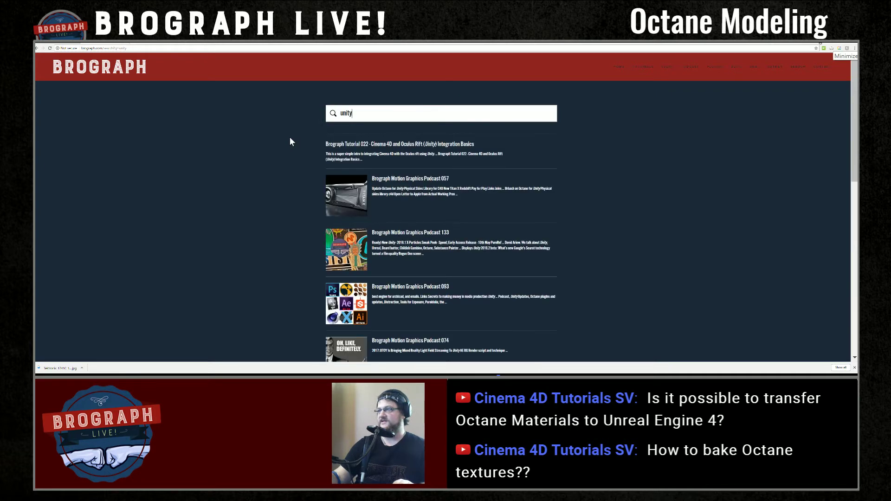
{"action": "scroll", "coordinate": [291, 231], "scroll_direction": "down", "scroll_amount": 3}
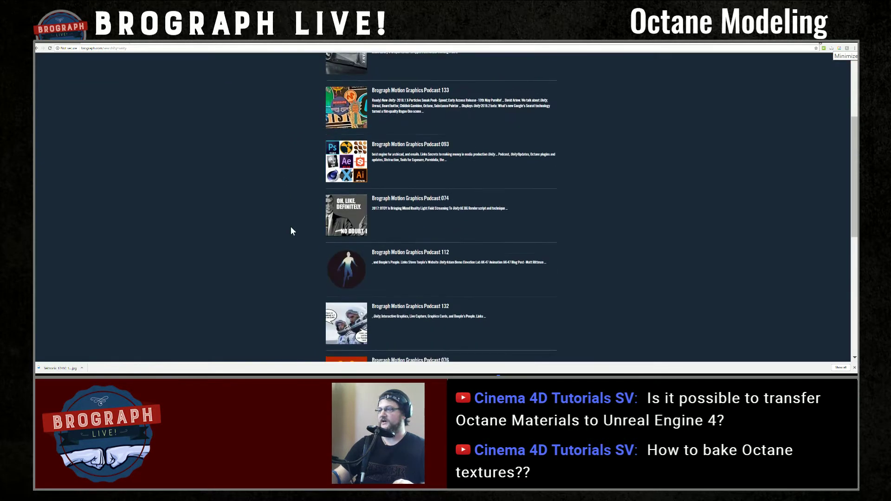
{"action": "scroll", "coordinate": [291, 231], "scroll_direction": "down", "scroll_amount": 2}
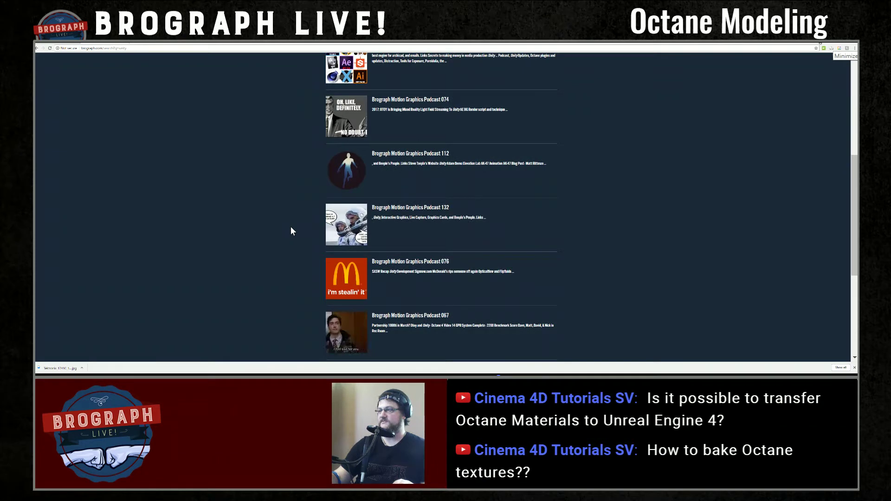
{"action": "scroll", "coordinate": [292, 231], "scroll_direction": "up", "scroll_amount": 2}
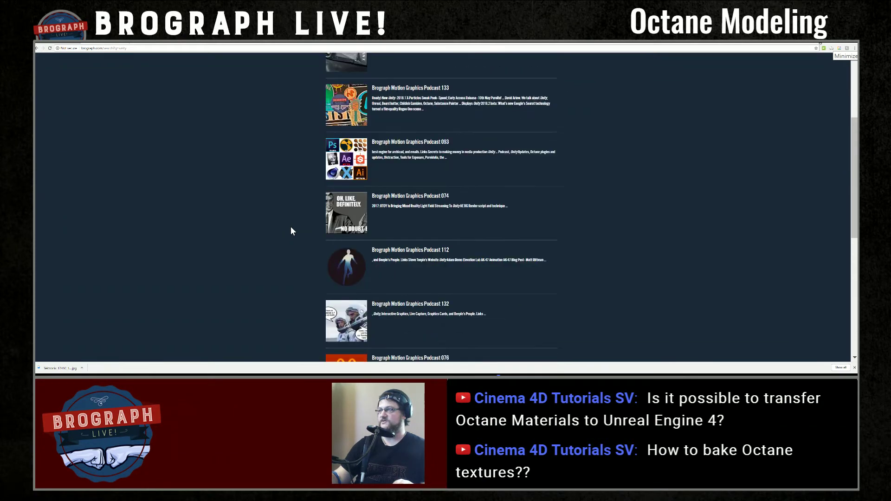
{"action": "scroll", "coordinate": [292, 230], "scroll_direction": "up", "scroll_amount": 3}
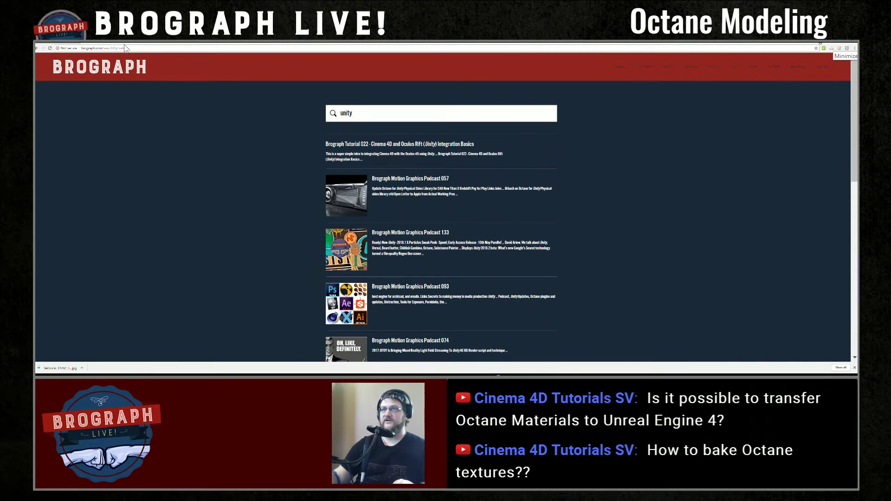
Switch back to Cinema 4D, add a Tube primitive to the scene and flatten its height into a thin disc
{"action": "key", "text": "alt+Tab"}
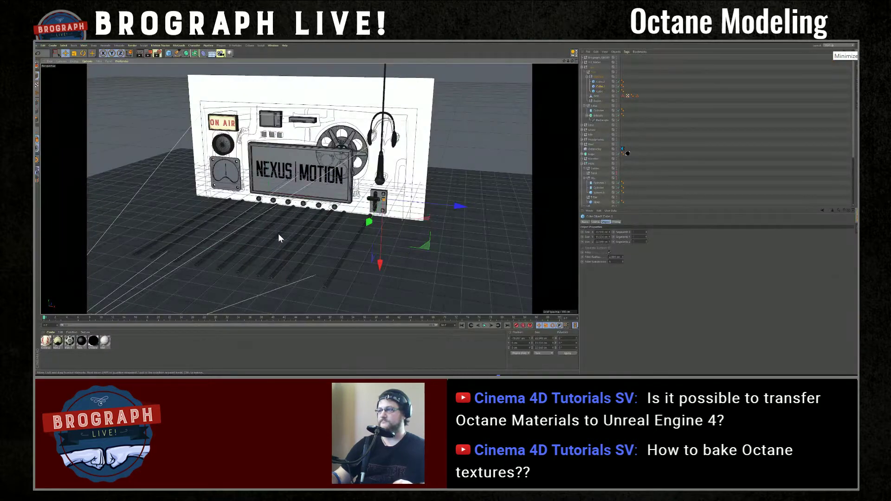
{"action": "key", "text": "s"}
{"action": "scroll", "coordinate": [328, 255], "scroll_direction": "down", "scroll_amount": 10}
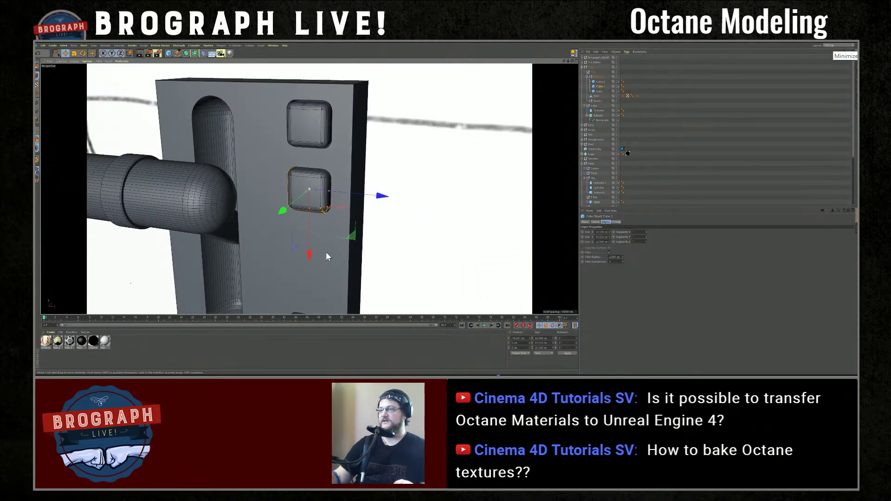
{"action": "scroll", "coordinate": [328, 249], "scroll_direction": "down", "scroll_amount": 12}
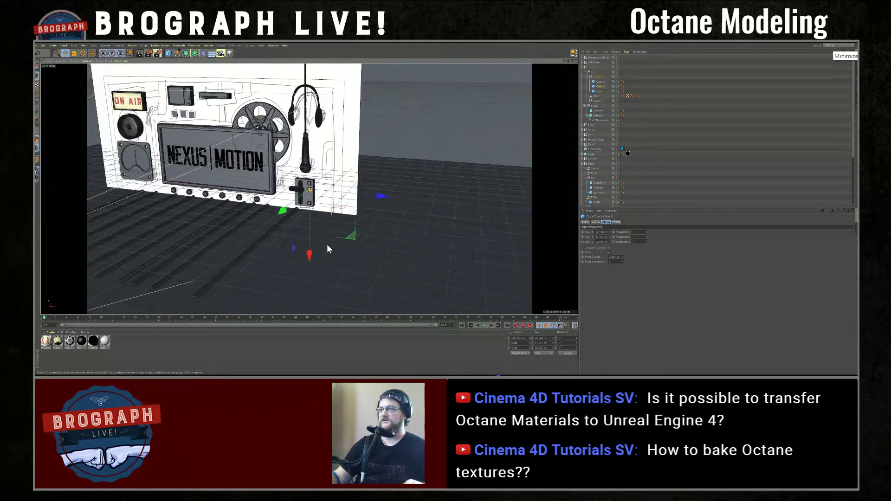
{"action": "left_click_drag", "start_coordinate": [181, 127], "coordinate": [214, 241], "text": "alt"}
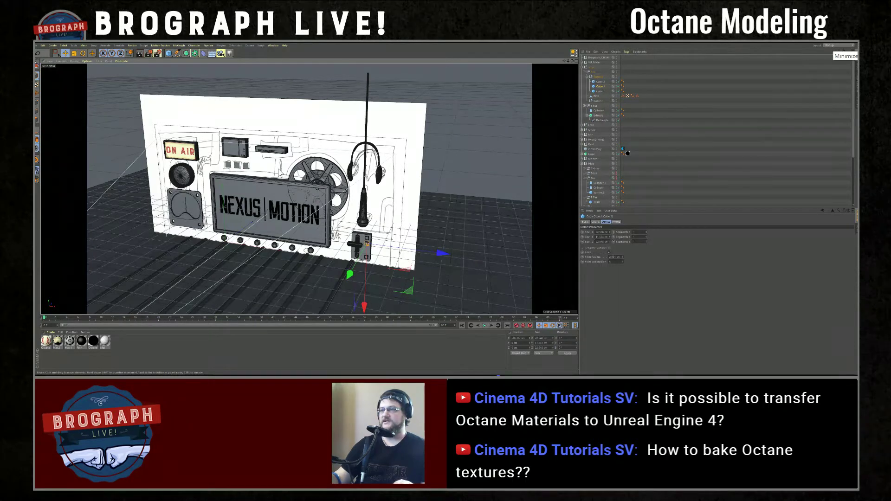
{"action": "left_click", "coordinate": [169, 53]}
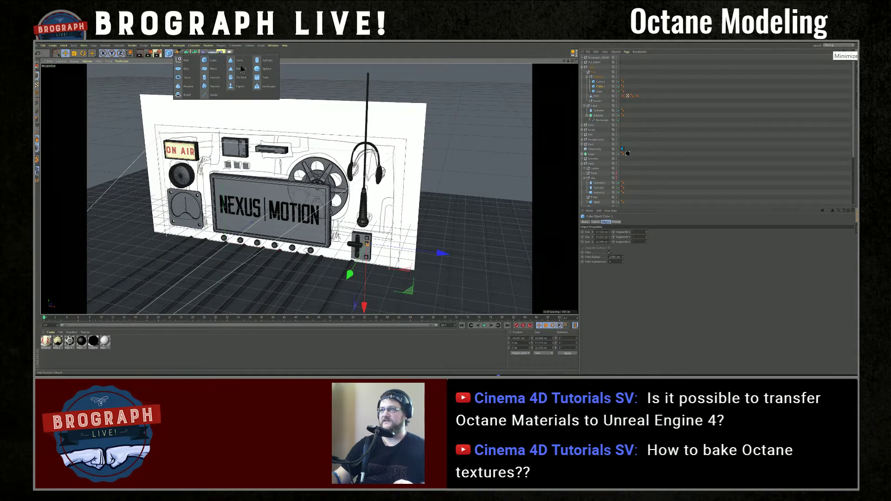
{"action": "left_click", "coordinate": [264, 78]}
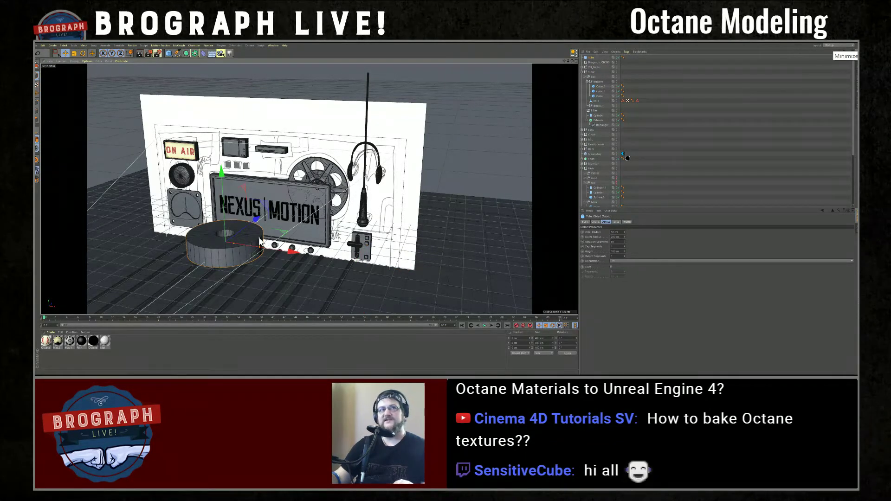
{"action": "left_click_drag", "start_coordinate": [225, 232], "coordinate": [228, 241]}
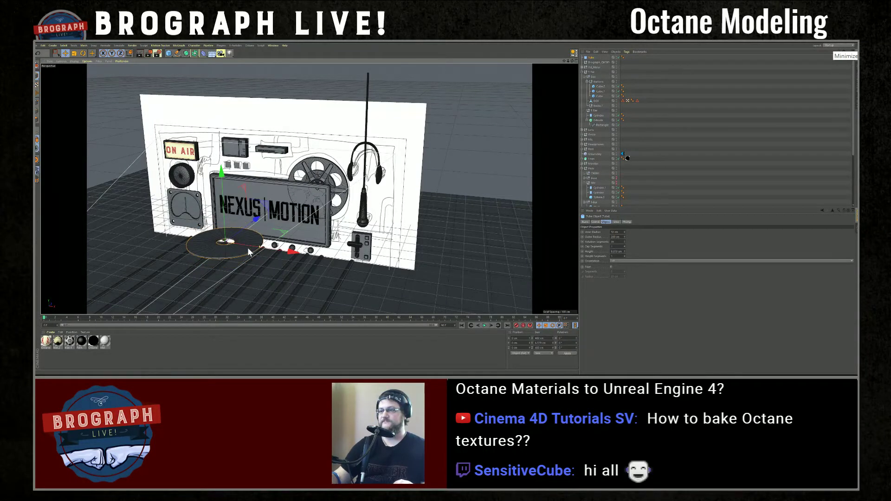
Change the tube's orientation to the X axis so that the disc stands upright
{"action": "key", "text": "r"}
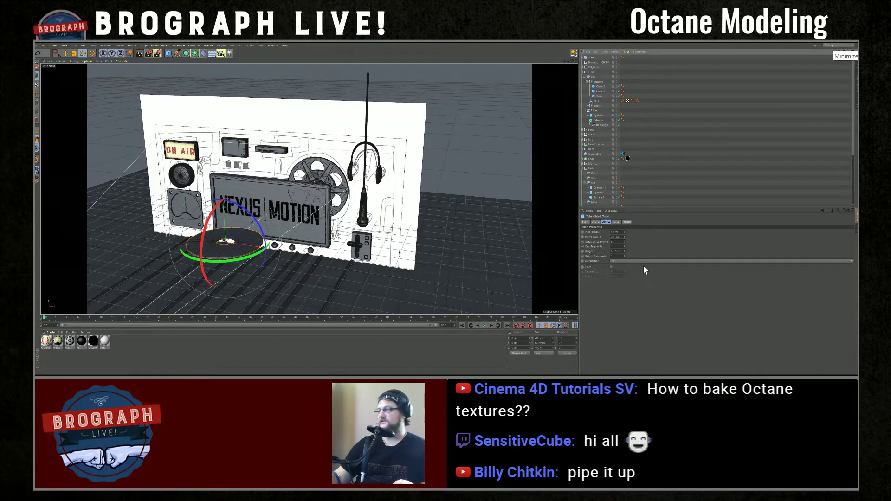
{"action": "left_click", "coordinate": [618, 261]}
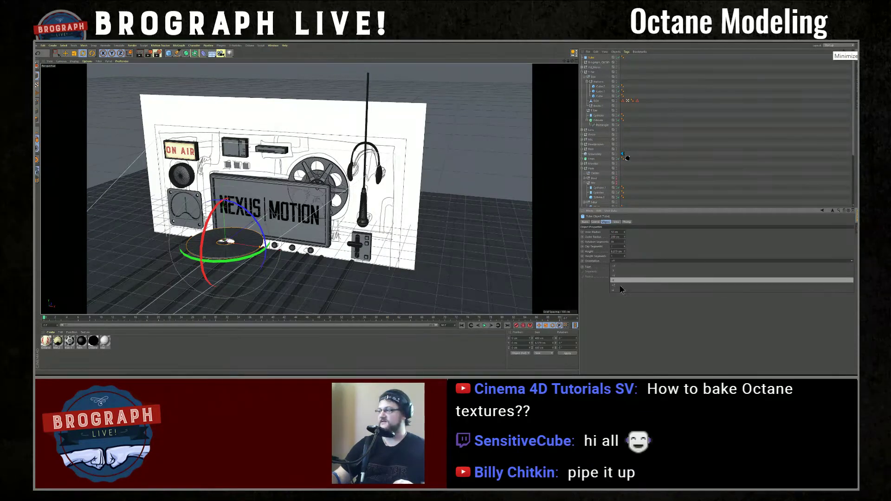
{"action": "left_click", "coordinate": [619, 279]}
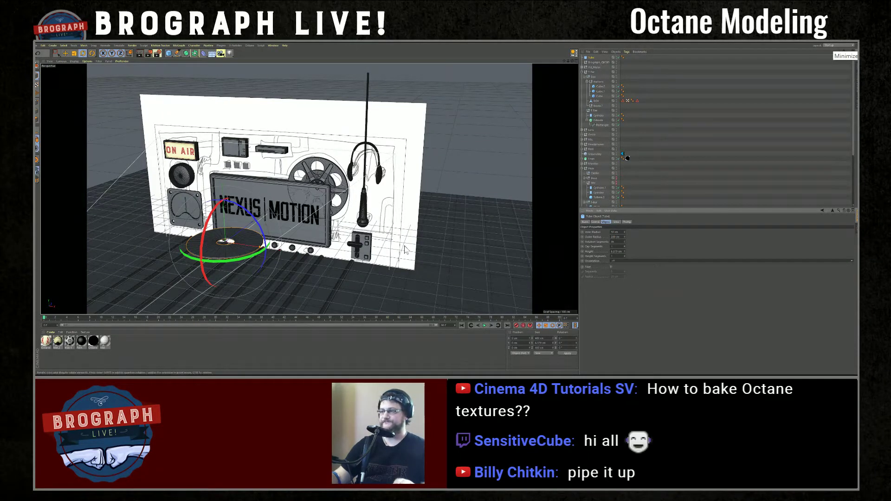
{"action": "left_click", "coordinate": [618, 262]}
{"action": "left_click", "coordinate": [622, 271]}
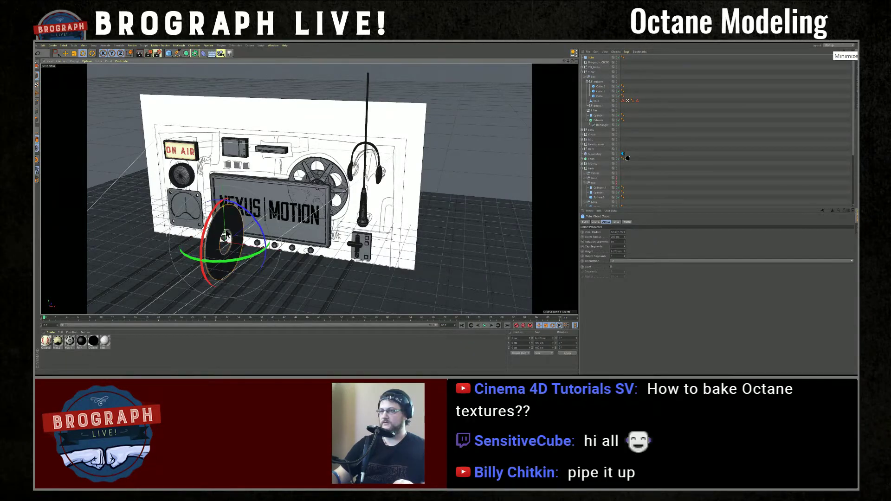
Enlarge the tube's inner radius to leave a thin wall and increase its height to form a long hollow pipe
{"action": "left_click_drag", "start_coordinate": [226, 238], "coordinate": [224, 210]}
{"action": "mouse_move", "coordinate": [264, 258]}
{"action": "left_mouse_down", "text": "alt"}
{"action": "mouse_move", "coordinate": [210, 243]}
{"action": "mouse_move", "coordinate": [251, 245]}
{"action": "left_mouse_up", "text": "alt"}
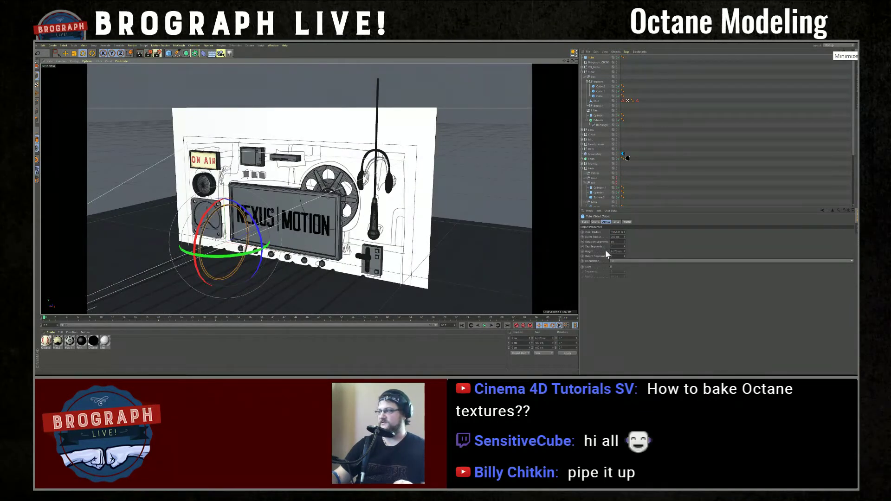
{"action": "left_click_drag", "start_coordinate": [624, 252], "coordinate": [625, 87]}
{"action": "scroll", "coordinate": [278, 258], "scroll_direction": "up", "scroll_amount": 5}
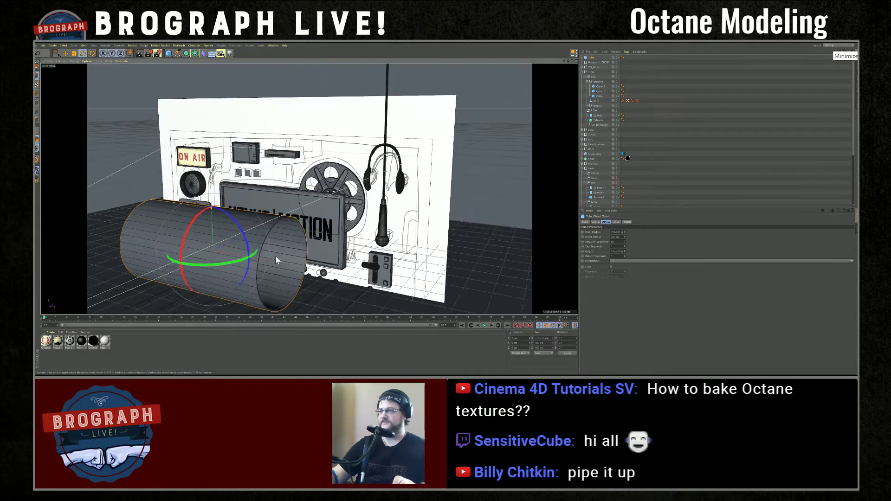
{"action": "left_click_drag", "start_coordinate": [282, 260], "coordinate": [168, 239], "text": "alt"}
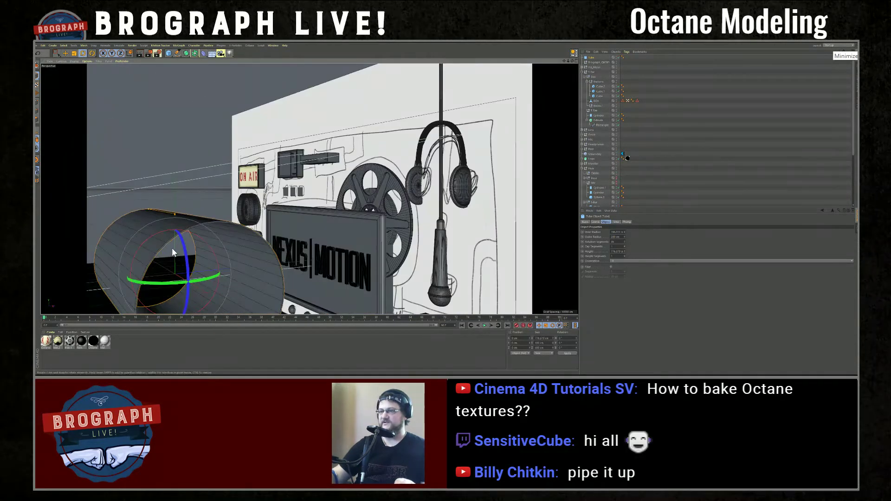
{"action": "left_click_drag", "start_coordinate": [299, 258], "coordinate": [329, 192], "text": "alt"}
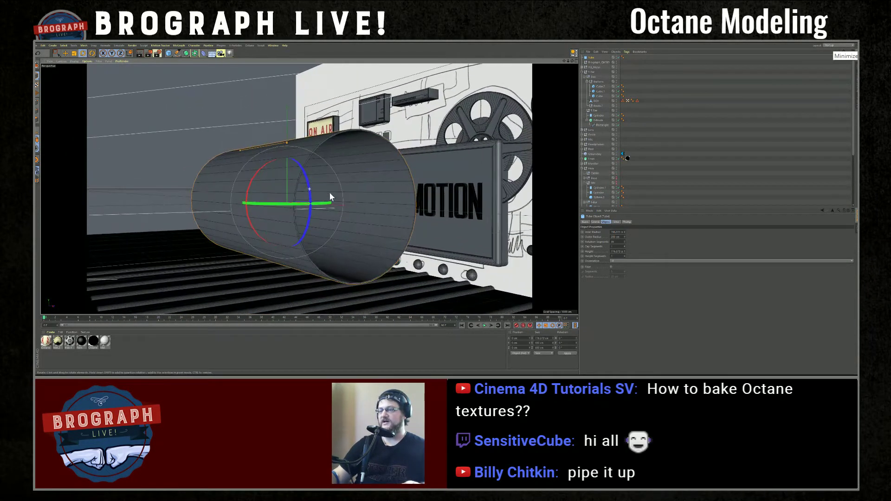
{"action": "left_click_drag", "start_coordinate": [425, 238], "coordinate": [439, 243], "text": "alt"}
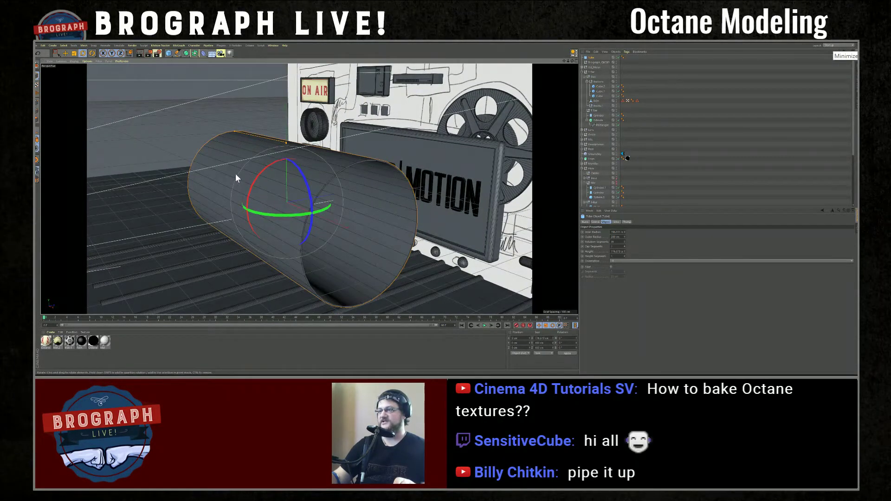
{"action": "left_click_drag", "start_coordinate": [298, 257], "coordinate": [430, 219], "text": "alt"}
{"action": "scroll", "coordinate": [336, 233], "scroll_direction": "down", "scroll_amount": 5}
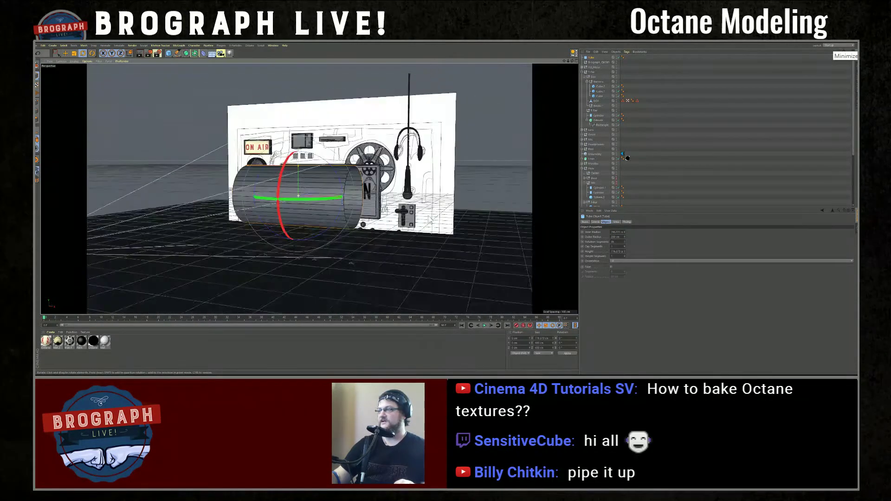
Scale the pipe down to a small piece that suits the line drawing, then return to the Move tool
{"action": "key", "text": "t"}
{"action": "left_click_drag", "start_coordinate": [464, 195], "coordinate": [307, 232]}
{"action": "key", "text": "e"}
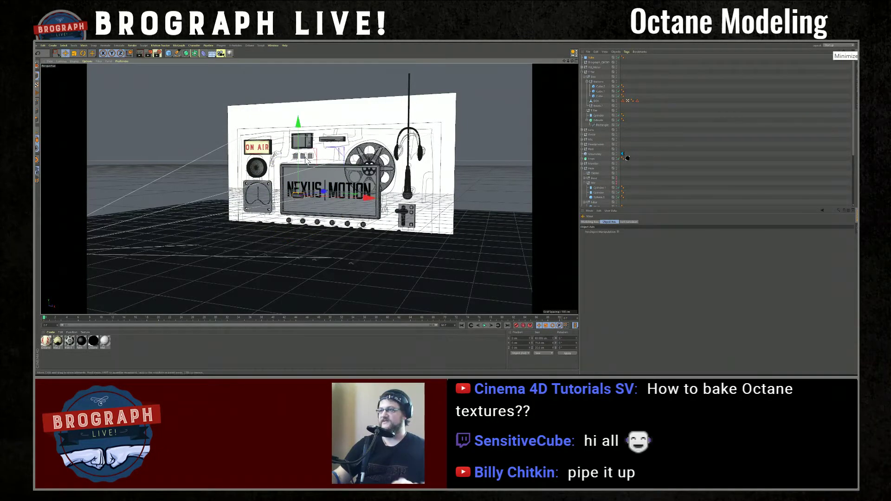
Move the small pipe up, forward and sideways to the drawn pipe line just above the film reel
{"action": "left_click_drag", "start_coordinate": [299, 157], "coordinate": [287, 140]}
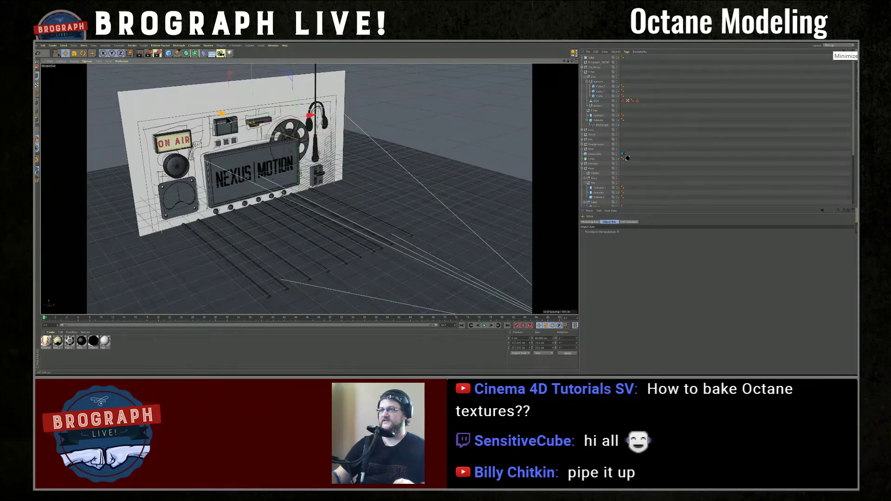
{"action": "left_click_drag", "start_coordinate": [224, 117], "coordinate": [227, 116]}
{"action": "left_click_drag", "start_coordinate": [292, 116], "coordinate": [317, 111]}
{"action": "left_click", "coordinate": [317, 111]}
{"action": "left_click", "coordinate": [281, 119]}
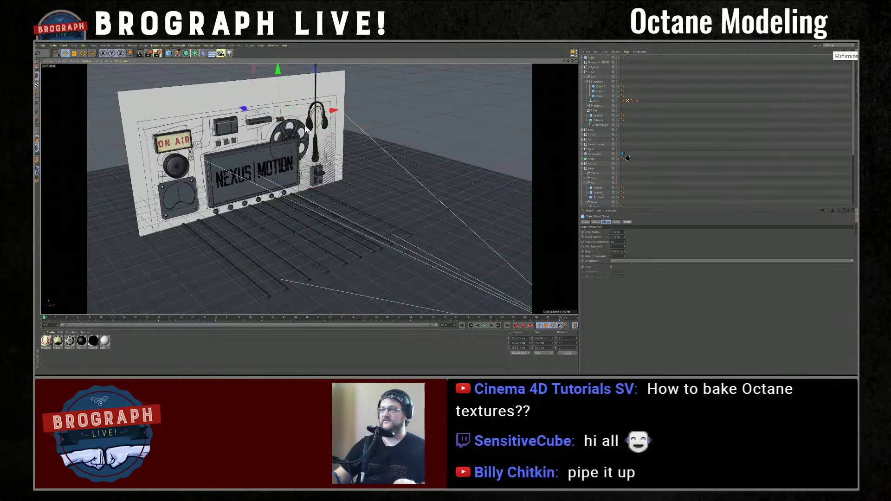
{"action": "key", "text": "s"}
{"action": "scroll", "coordinate": [338, 215], "scroll_direction": "down", "scroll_amount": 10}
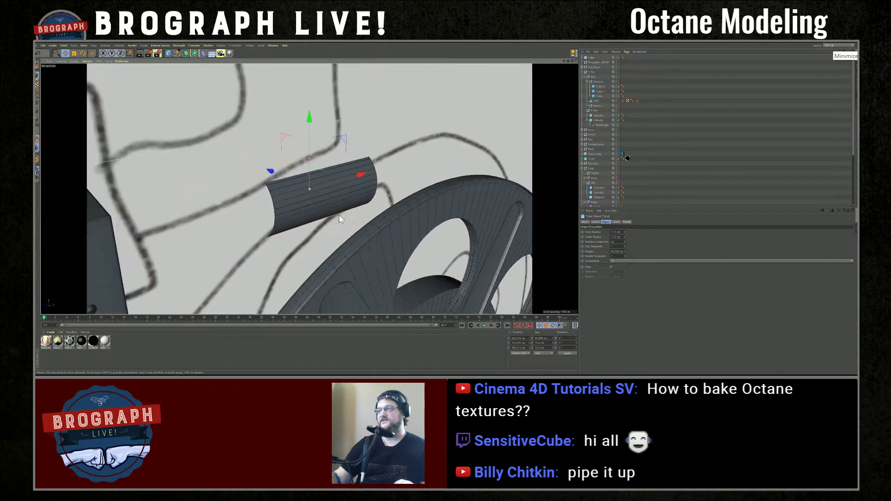
In the Front view, move the small pipe sideways and slightly vertically into the gap between the boxy device and the slim rack unit
{"action": "left_click", "coordinate": [576, 61]}
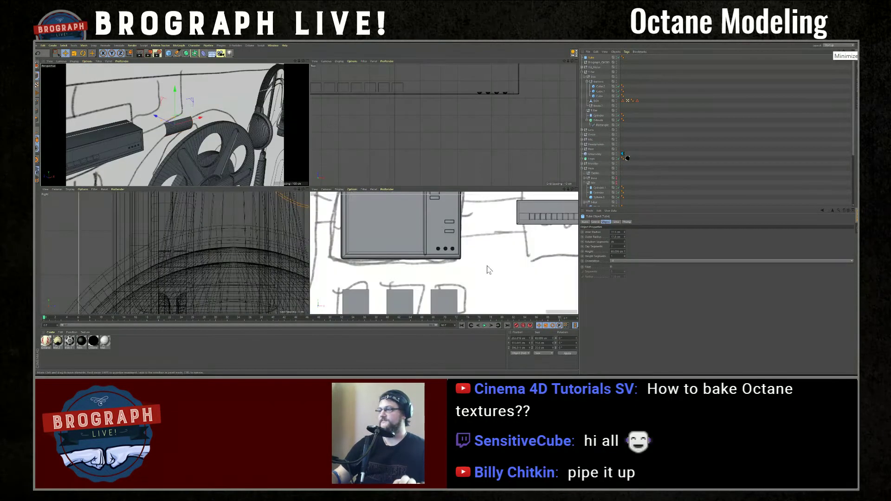
{"action": "left_click", "coordinate": [576, 189]}
{"action": "key", "text": "s"}
{"action": "scroll", "coordinate": [361, 219], "scroll_direction": "down", "scroll_amount": 10}
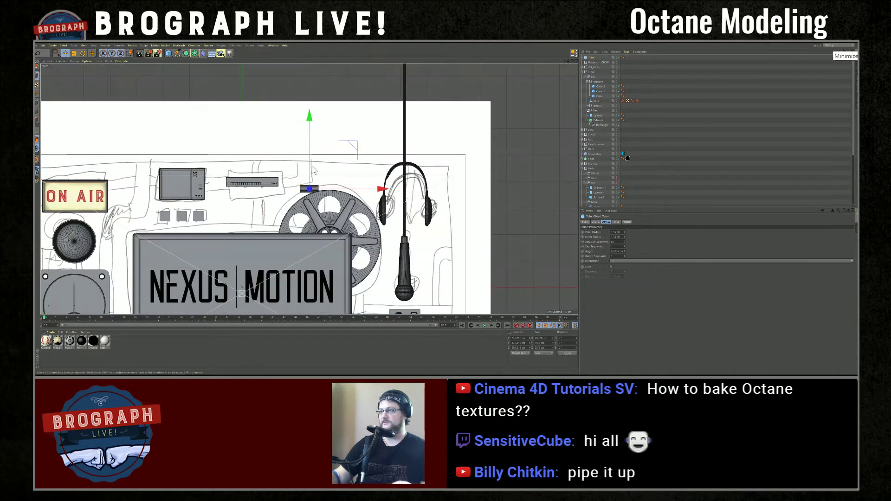
{"action": "left_click_drag", "start_coordinate": [256, 185], "coordinate": [242, 185]}
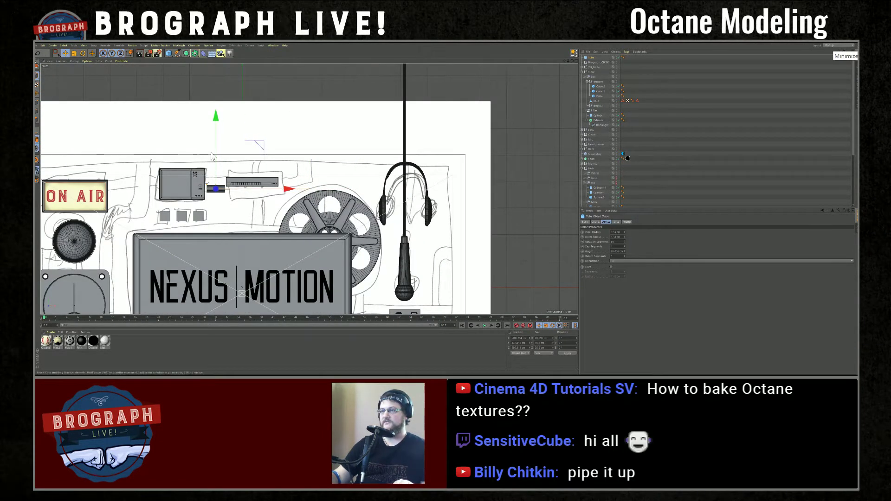
{"action": "left_click_drag", "start_coordinate": [214, 151], "coordinate": [215, 144]}
Scale the pipe down to a thinner size and lower it slightly between the two devices
{"action": "key", "text": "s"}
{"action": "scroll", "coordinate": [327, 201], "scroll_direction": "down", "scroll_amount": 6}
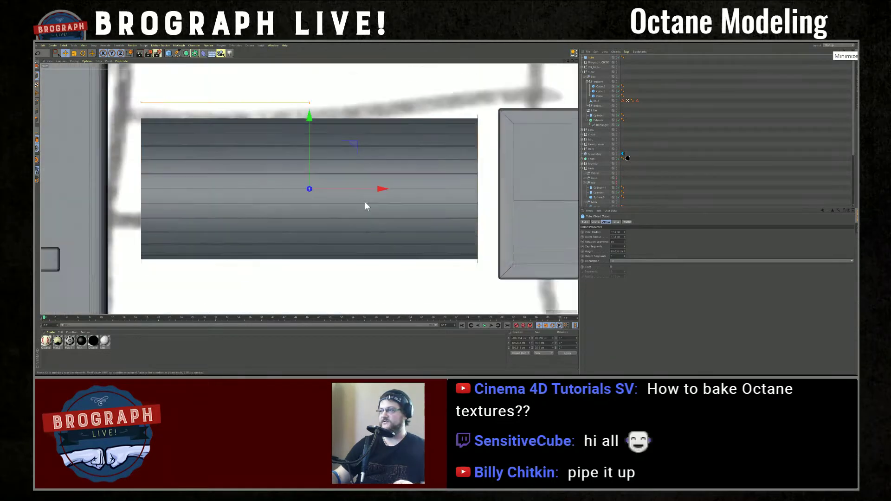
{"action": "key", "text": "t"}
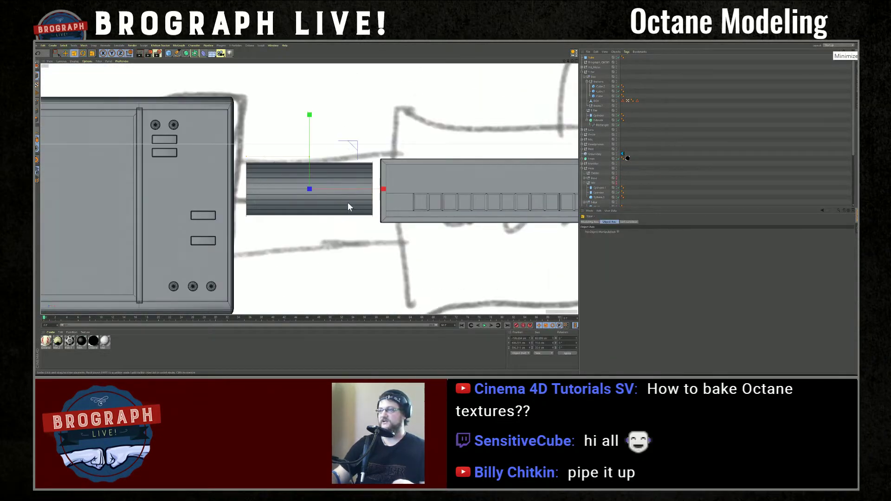
{"action": "left_click_drag", "start_coordinate": [348, 205], "coordinate": [309, 207]}
{"action": "key", "text": "e"}
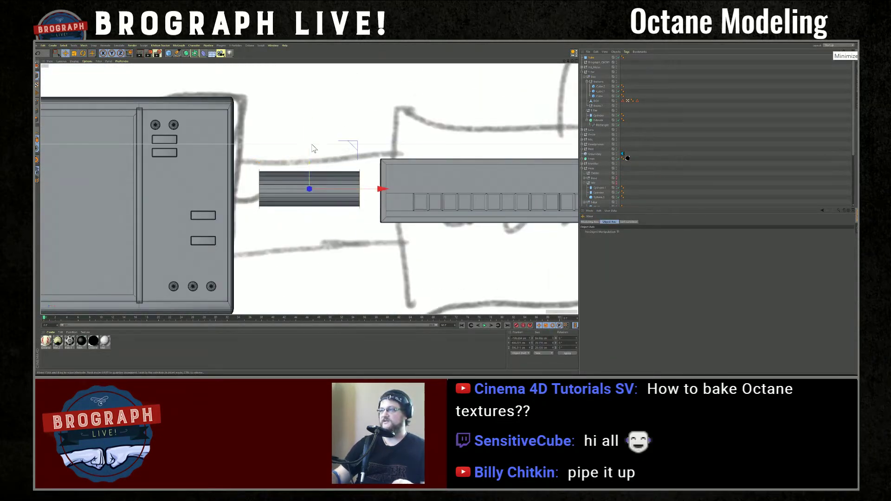
{"action": "left_click_drag", "start_coordinate": [309, 137], "coordinate": [309, 139]}
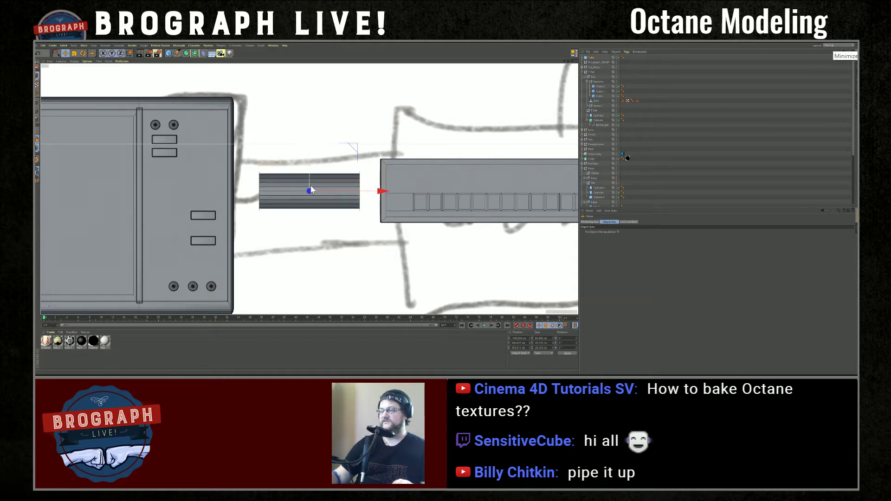
{"action": "left_click_drag", "start_coordinate": [311, 191], "coordinate": [388, 210], "text": "alt"}
{"action": "key", "text": "ctrl+shift+z"}
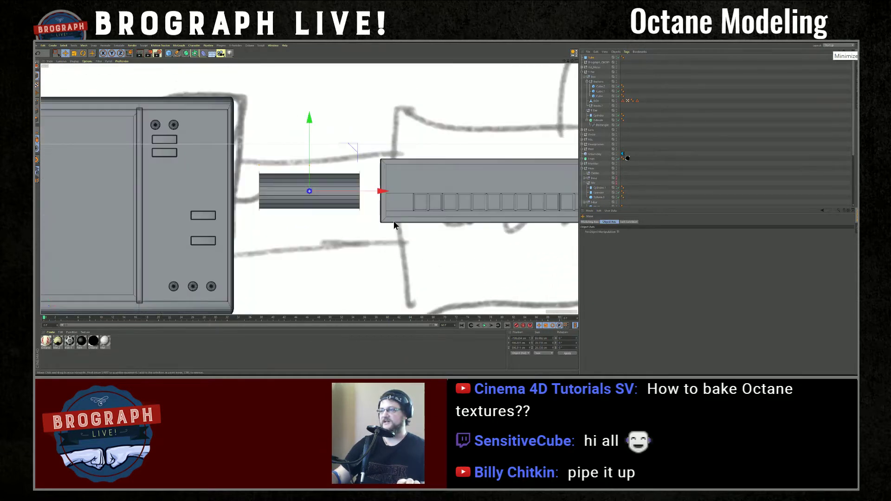
Increase the tube's height so that the pipe spans the gap and connects the boxy device to the slim rack unit
{"action": "key", "text": "t"}
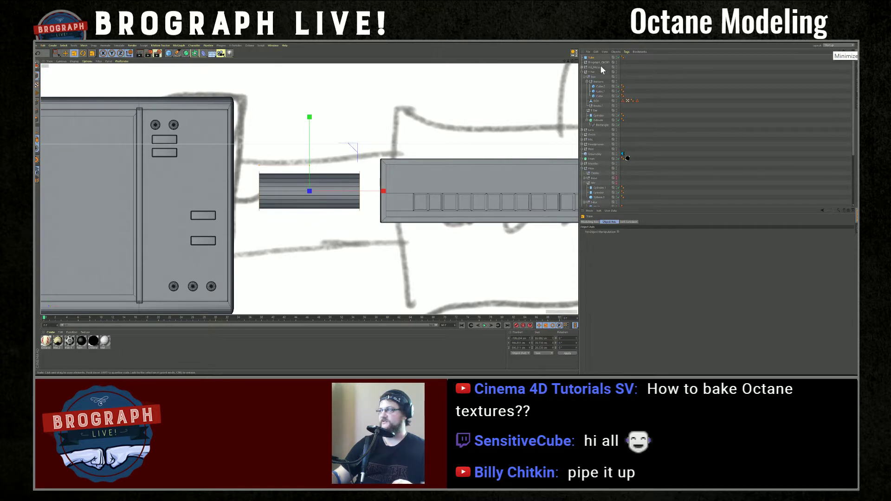
{"action": "left_click", "coordinate": [591, 58]}
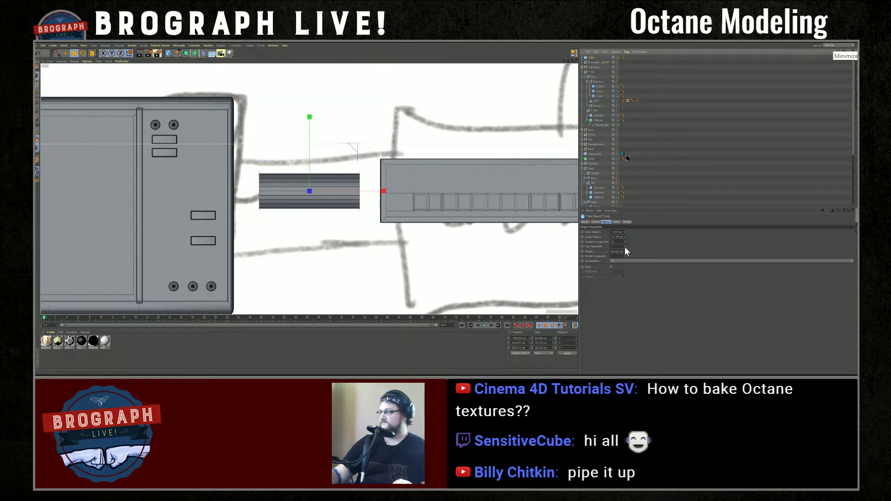
{"action": "left_click_drag", "start_coordinate": [624, 253], "coordinate": [624, 241]}
{"action": "scroll", "coordinate": [414, 241], "scroll_direction": "down", "scroll_amount": 8}
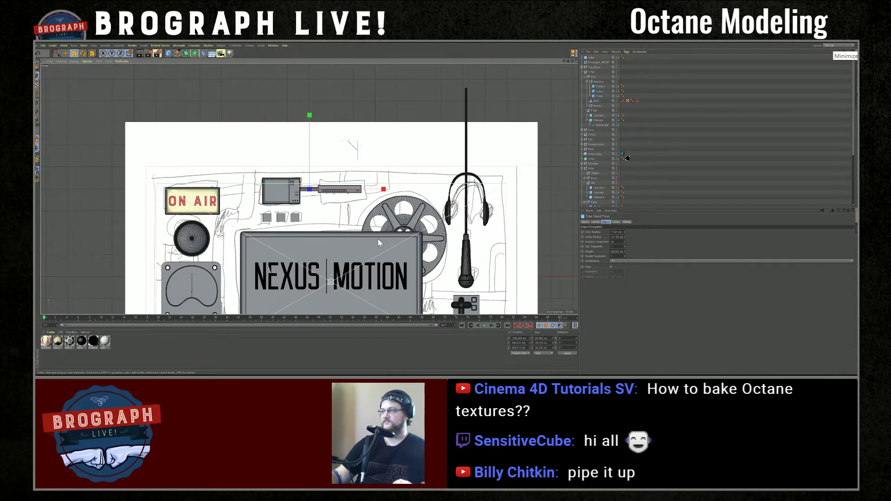
Deselect the pipe and examine the overall layout in the Front and Perspective views
{"action": "scroll", "coordinate": [379, 236], "scroll_direction": "down", "scroll_amount": 4}
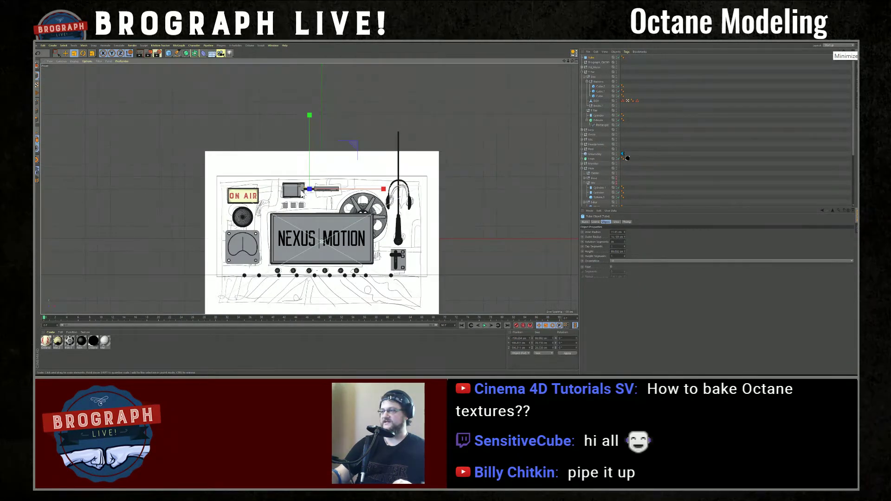
{"action": "left_click", "coordinate": [661, 172]}
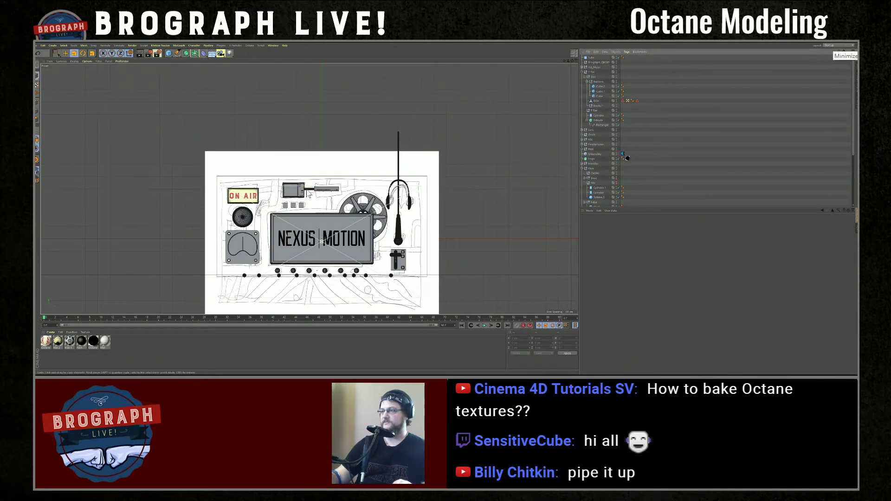
{"action": "scroll", "coordinate": [308, 194], "scroll_direction": "up", "scroll_amount": 3}
{"action": "scroll", "coordinate": [391, 183], "scroll_direction": "down", "scroll_amount": 5}
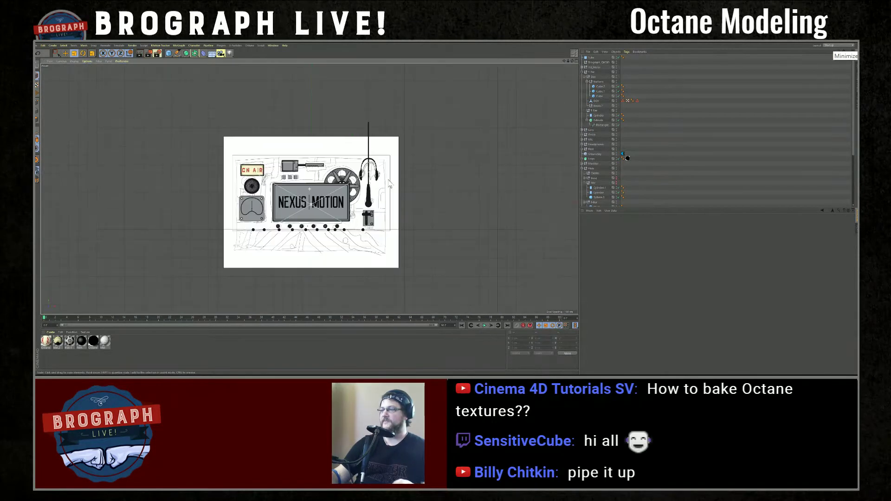
{"action": "scroll", "coordinate": [389, 184], "scroll_direction": "up", "scroll_amount": 4}
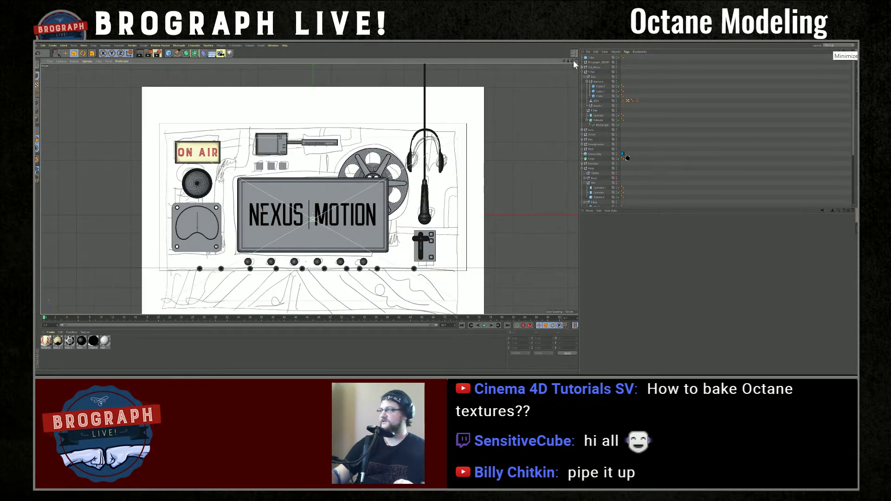
{"action": "left_click", "coordinate": [575, 63]}
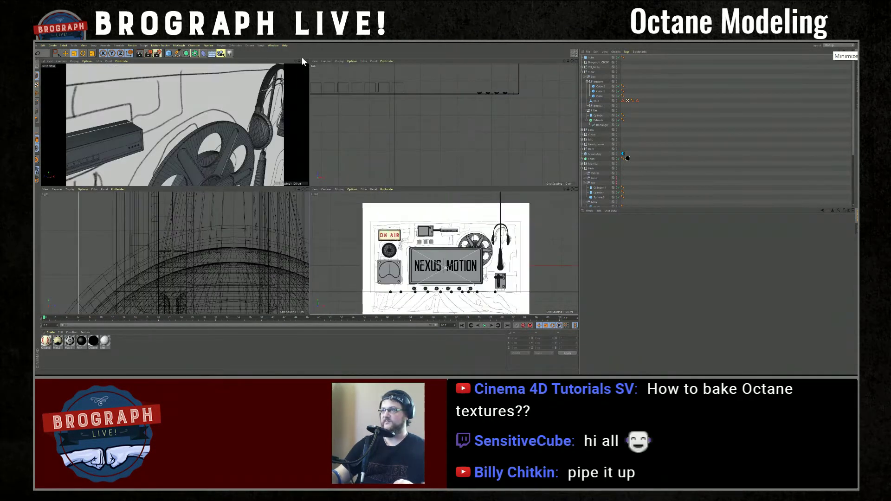
{"action": "left_click", "coordinate": [308, 62]}
{"action": "scroll", "coordinate": [304, 191], "scroll_direction": "down", "scroll_amount": 8}
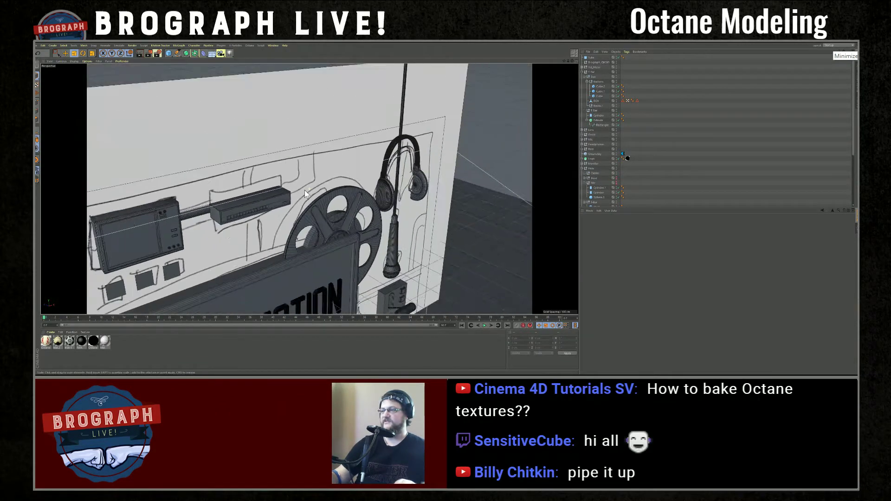
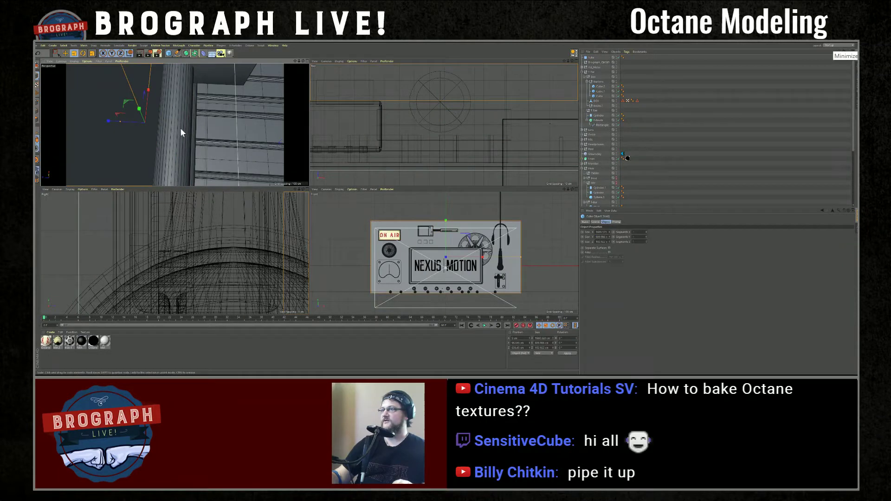
Select the slim rack unit beside the pipe and locate its parent null in the object hierarchy
{"action": "scroll", "coordinate": [514, 130], "scroll_direction": "down", "scroll_amount": 3}
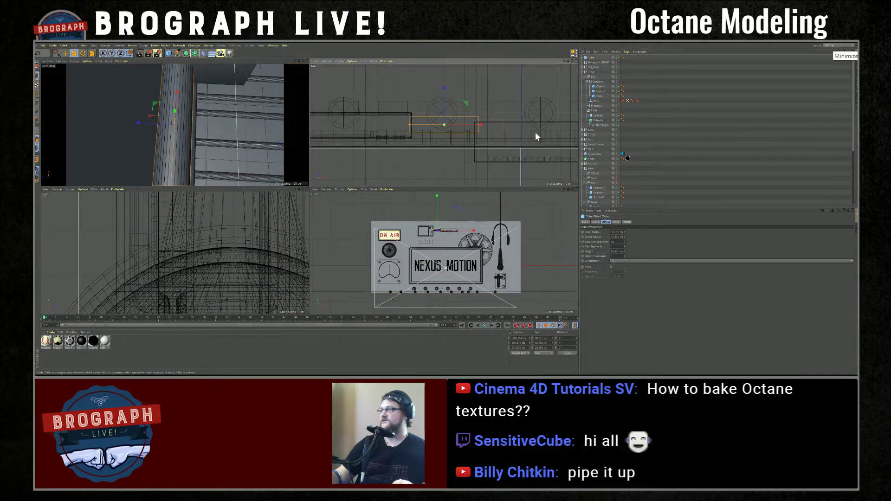
{"action": "left_click", "coordinate": [500, 124]}
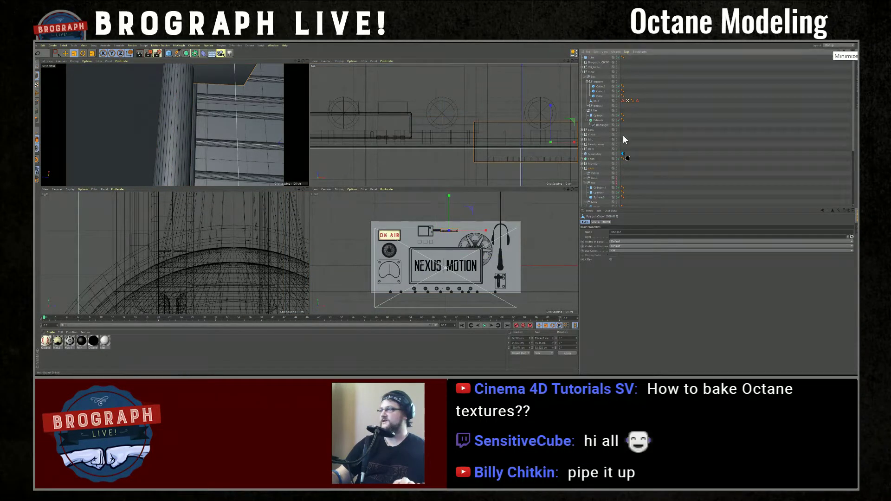
{"action": "left_click", "coordinate": [593, 194]}
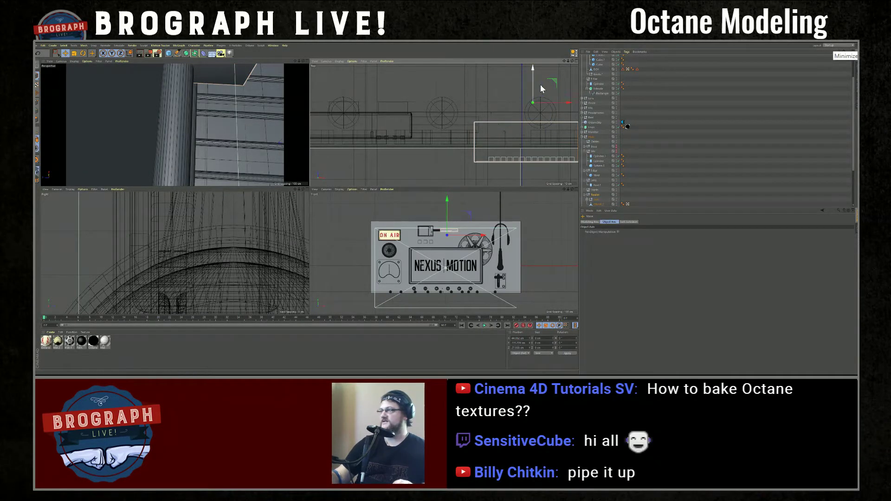
{"action": "left_click", "coordinate": [595, 200]}
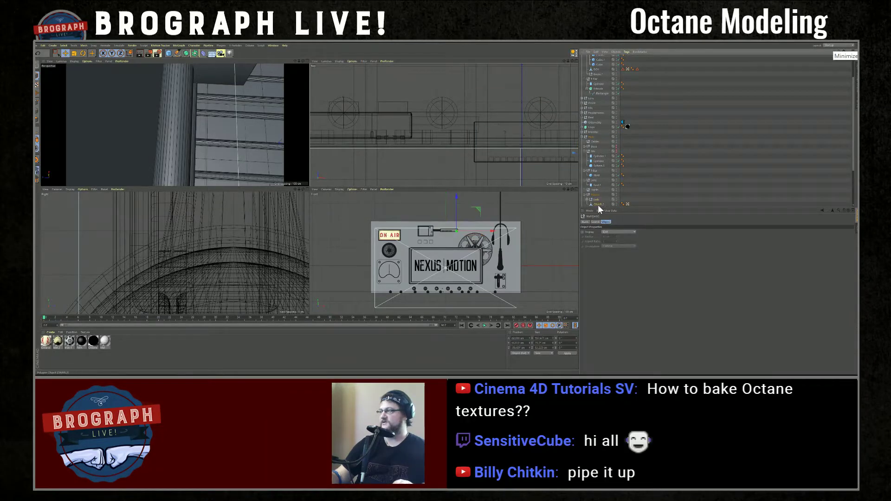
Run Center Axis on the polygon object of the slotted box unit
{"action": "left_click", "coordinate": [598, 205]}
{"action": "middle_click_drag", "start_coordinate": [531, 104], "coordinate": [447, 118], "text": "alt"}
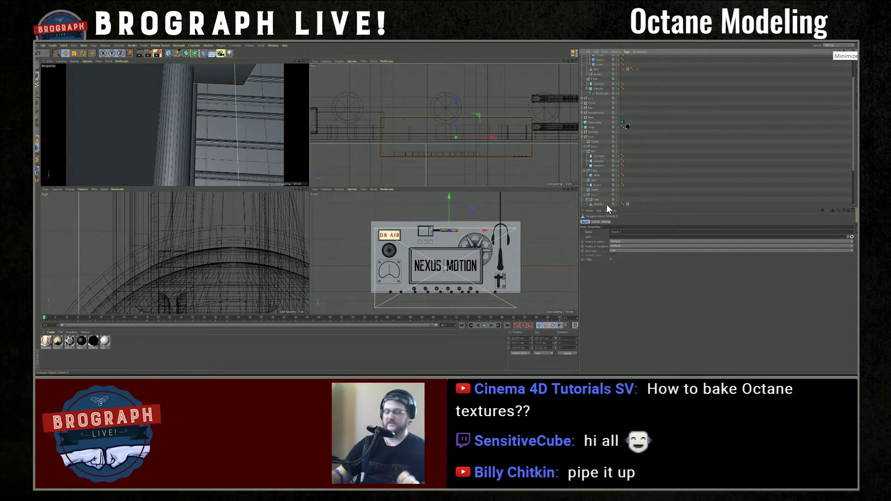
{"action": "key", "text": "shift+c"}
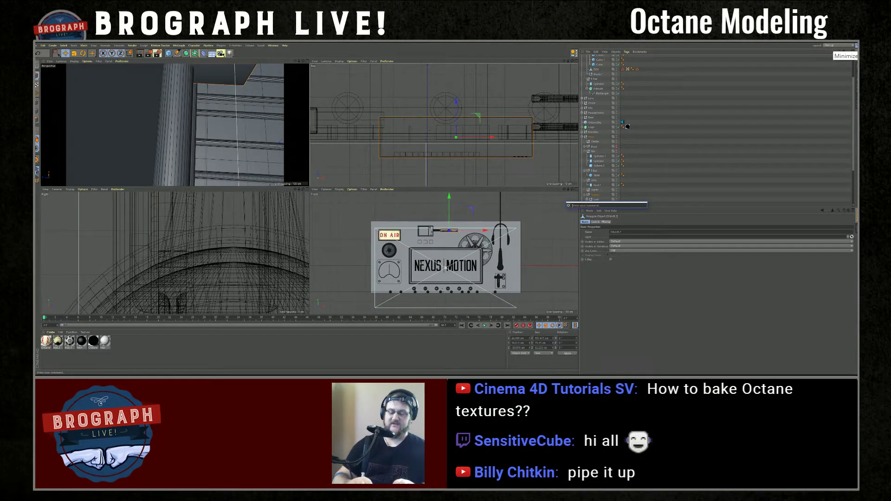
{"action": "type", "text": "center axis"}
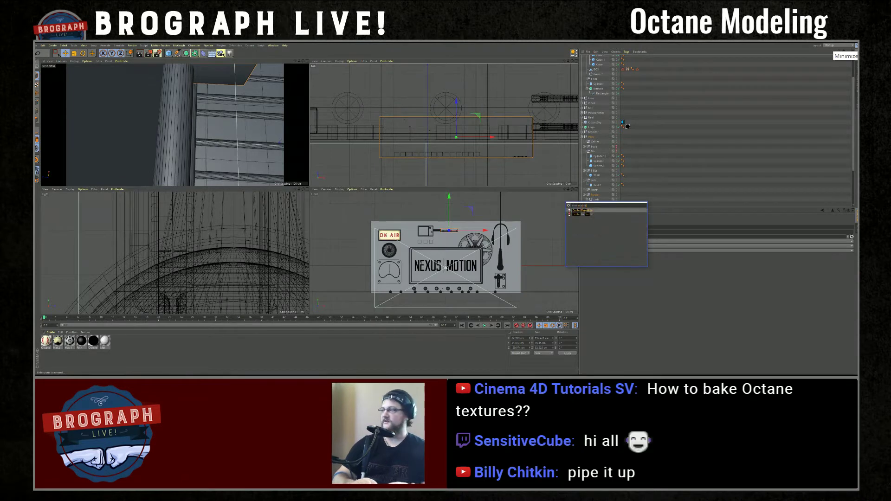
{"action": "key", "text": "Return"}
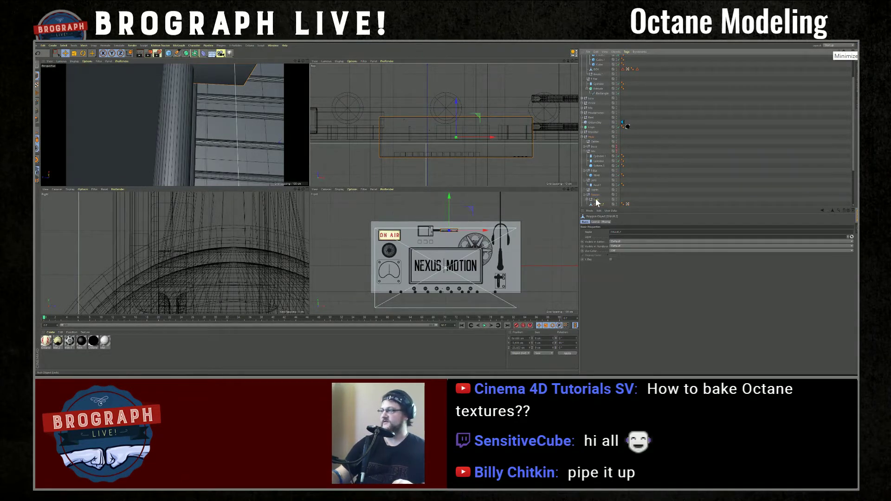
Find the Center Parent command, add it to the toolbar and apply it to the null grouping the slotted box unit
{"action": "left_click", "coordinate": [597, 199]}
{"action": "key", "text": "shift+c"}
{"action": "type", "text": "p"}
{"action": "key", "text": "BackSpace"}
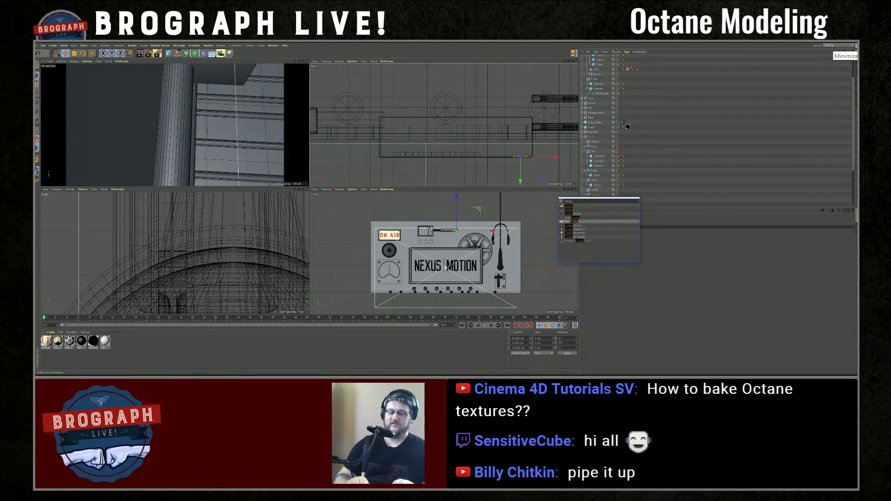
{"action": "type", "text": "parent"}
{"action": "left_click_drag", "start_coordinate": [578, 209], "coordinate": [567, 134]}
{"action": "left_click_drag", "start_coordinate": [562, 55], "coordinate": [564, 53]}
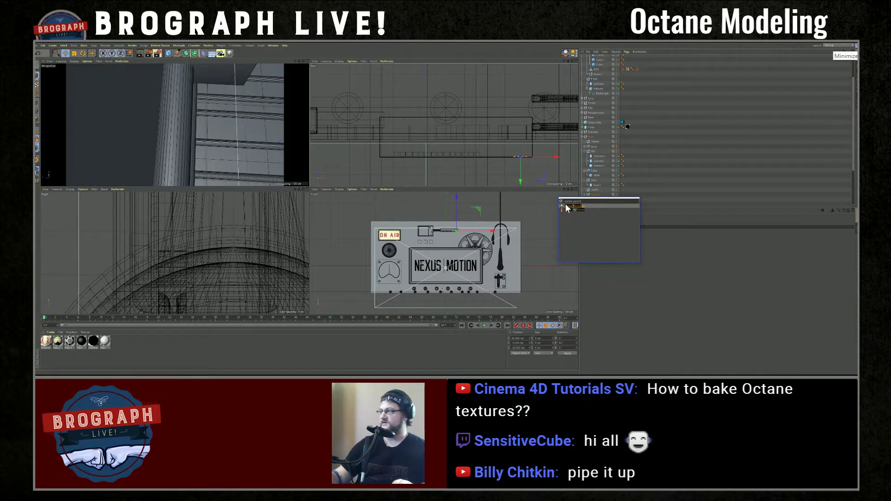
{"action": "left_click", "coordinate": [565, 54]}
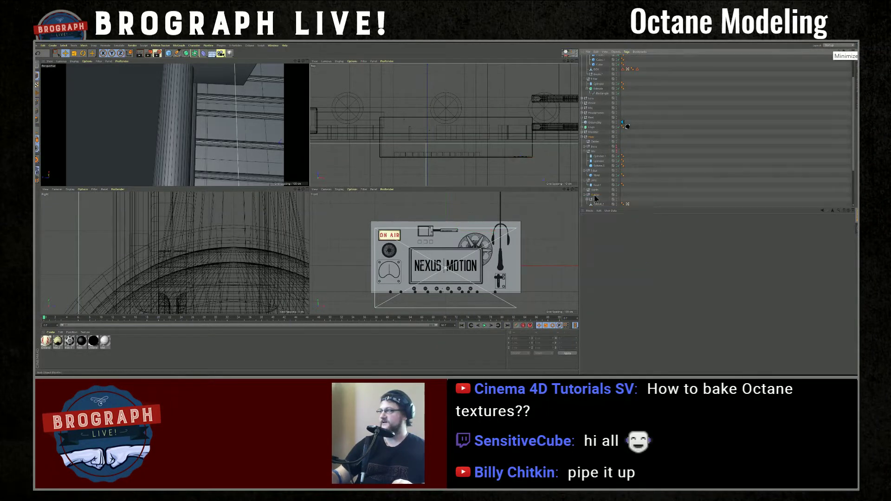
Move the slotted box unit's group slightly back along the Z axis and check its alignment with the connecting tube in perspective
{"action": "left_click_drag", "start_coordinate": [455, 116], "coordinate": [455, 110]}
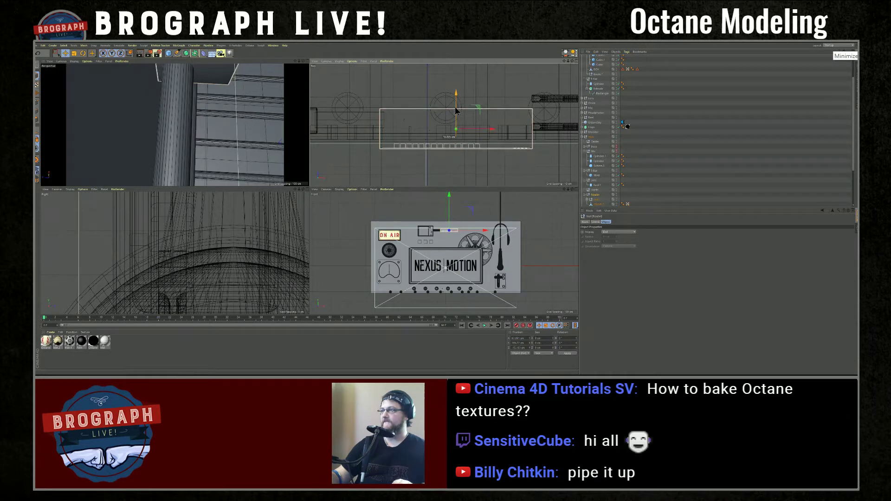
{"action": "left_click", "coordinate": [306, 61]}
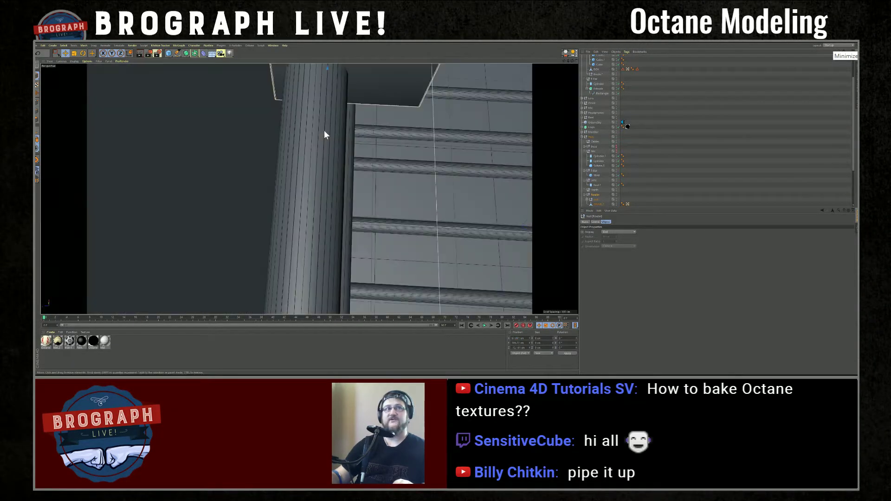
{"action": "left_click_drag", "start_coordinate": [314, 179], "coordinate": [412, 200], "text": "alt"}
{"action": "right_click_drag", "start_coordinate": [412, 201], "coordinate": [381, 201], "text": "alt"}
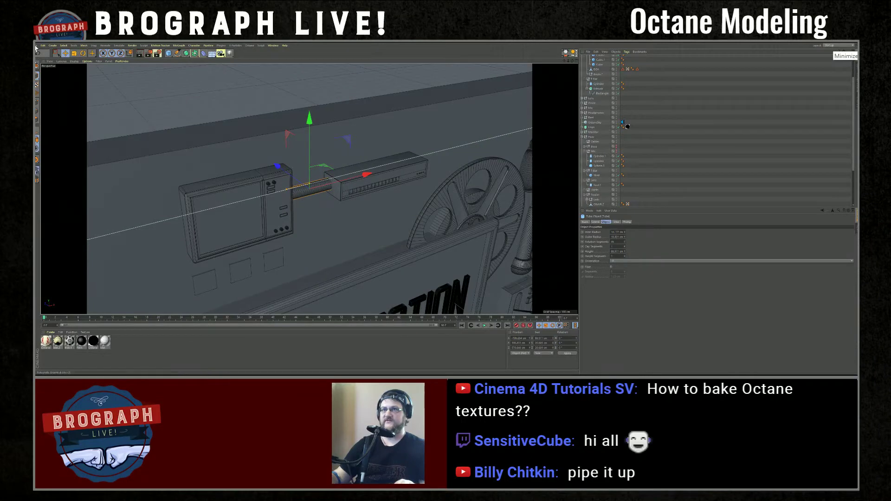
Open the Octane Live Viewer, dock it beside the perspective view and check the connecting tube in the live render
{"action": "left_click", "coordinate": [250, 46]}
{"action": "left_click", "coordinate": [262, 58]}
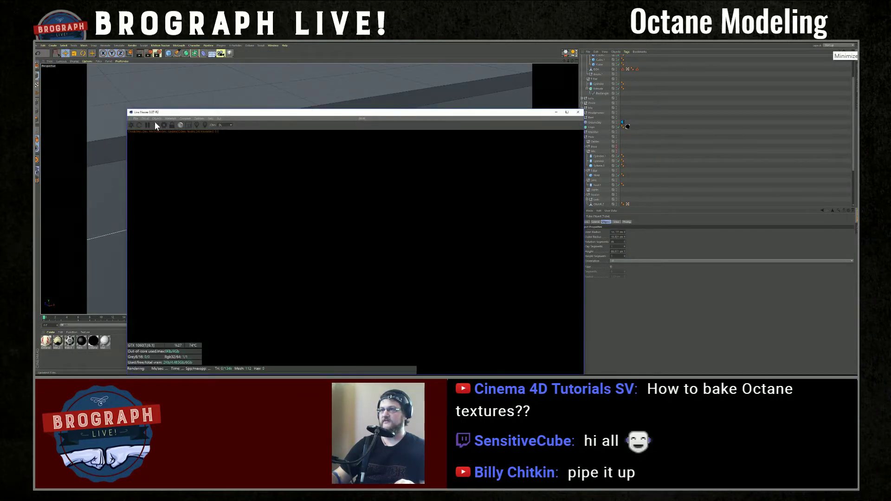
{"action": "left_click", "coordinate": [130, 119]}
{"action": "left_click", "coordinate": [321, 153]}
{"action": "left_click_drag", "start_coordinate": [152, 117], "coordinate": [496, 172]}
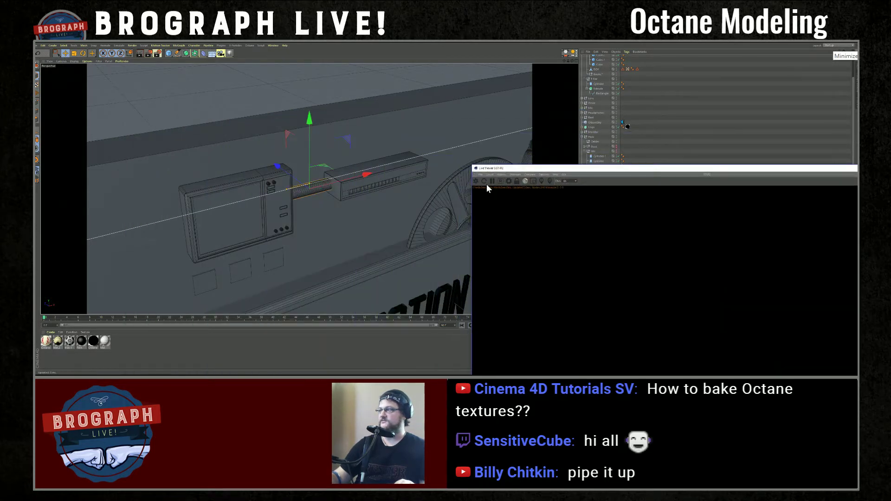
{"action": "left_click_drag", "start_coordinate": [540, 152], "coordinate": [436, 133]}
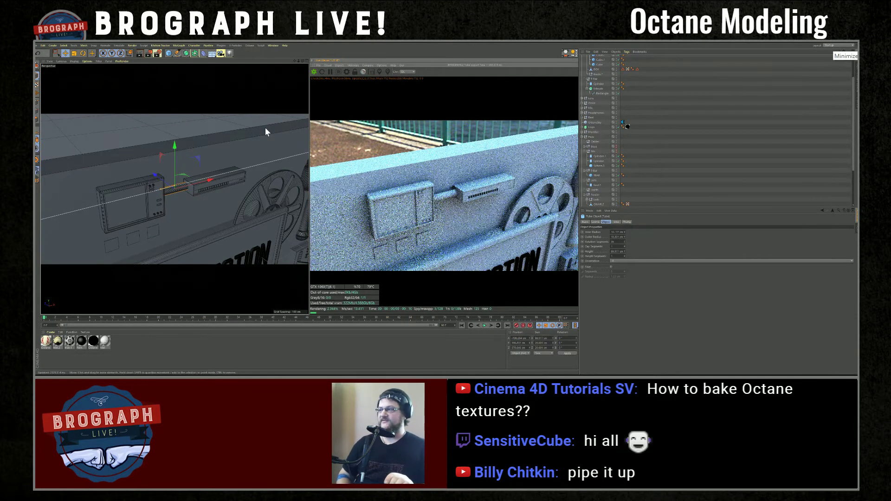
{"action": "key", "text": "o"}
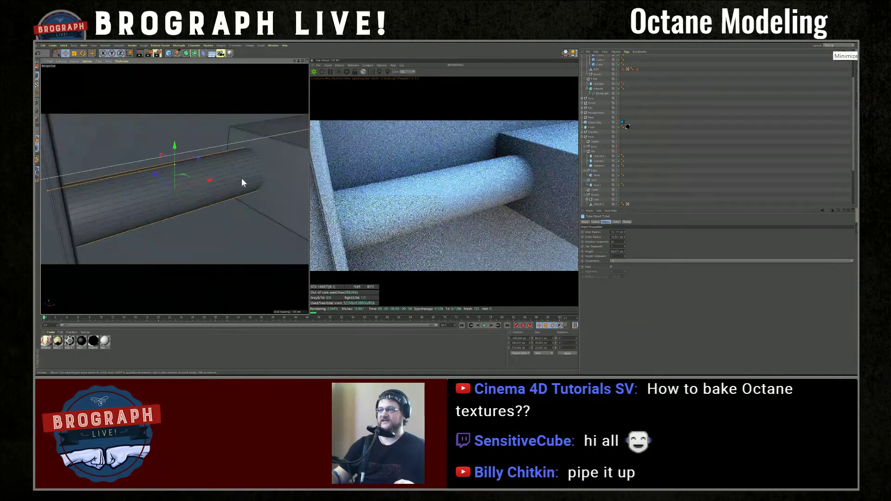
{"action": "scroll", "coordinate": [239, 174], "scroll_direction": "down", "scroll_amount": 10}
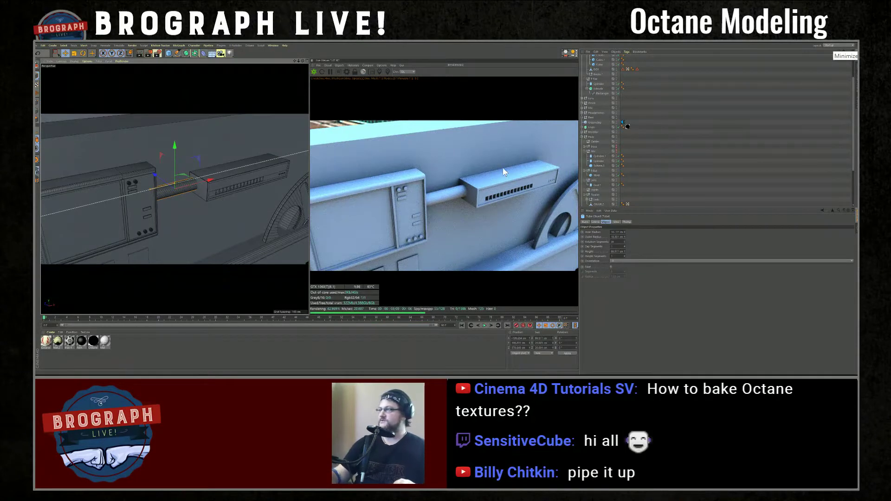
Collapse the expanded groups in the object hierarchy
{"action": "scroll", "coordinate": [647, 174], "scroll_direction": "up", "scroll_amount": 4}
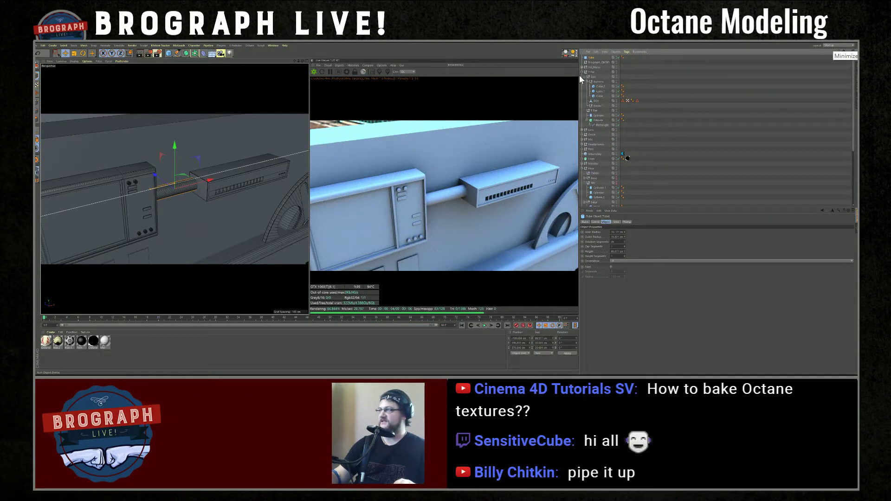
{"action": "left_click", "coordinate": [582, 72]}
{"action": "left_click", "coordinate": [623, 111]}
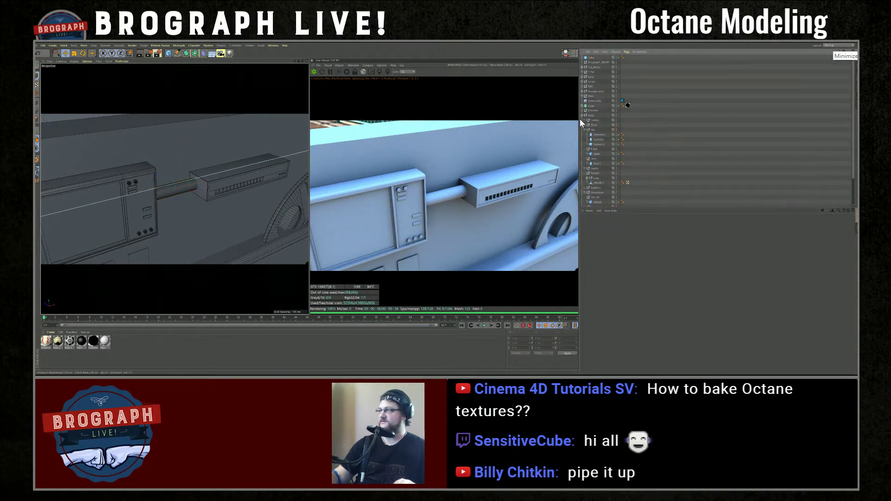
{"action": "left_click", "coordinate": [582, 115]}
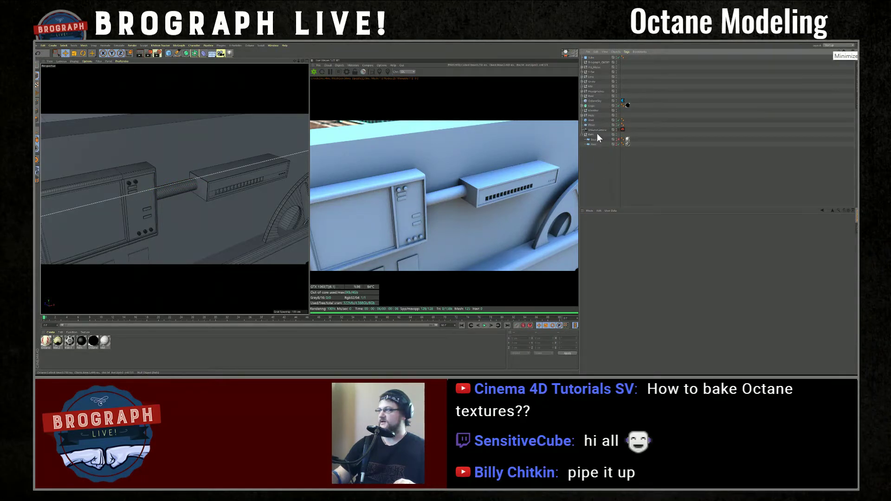
Move the Octane sky to the end of the object hierarchy and group it in a null named Environment
{"action": "left_click_drag", "start_coordinate": [592, 101], "coordinate": [595, 180]}
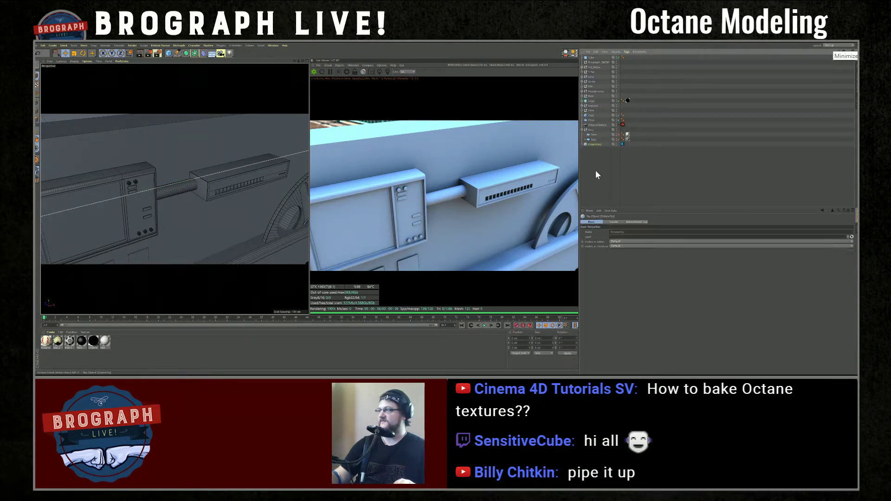
{"action": "left_click", "coordinate": [582, 130]}
{"action": "left_click", "coordinate": [590, 160]}
{"action": "left_click", "coordinate": [593, 135]}
{"action": "key", "text": "alt+g"}
{"action": "double_click", "coordinate": [592, 135]}
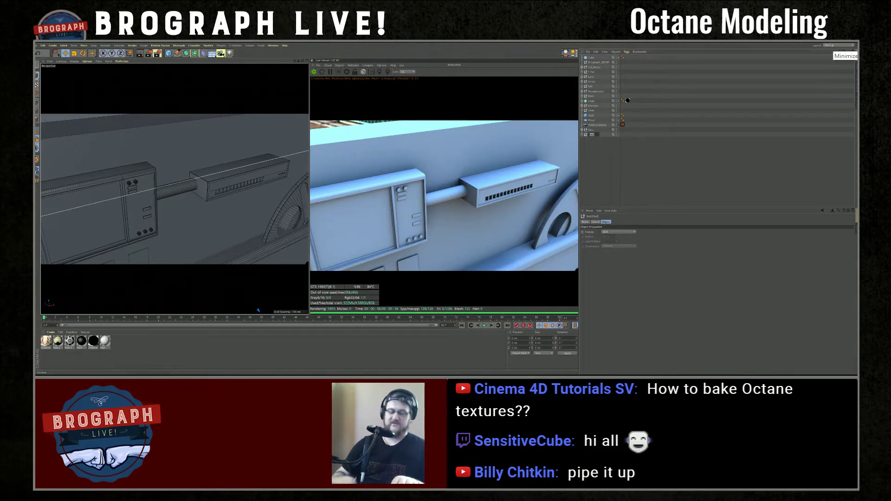
{"action": "type", "text": "Environment"}
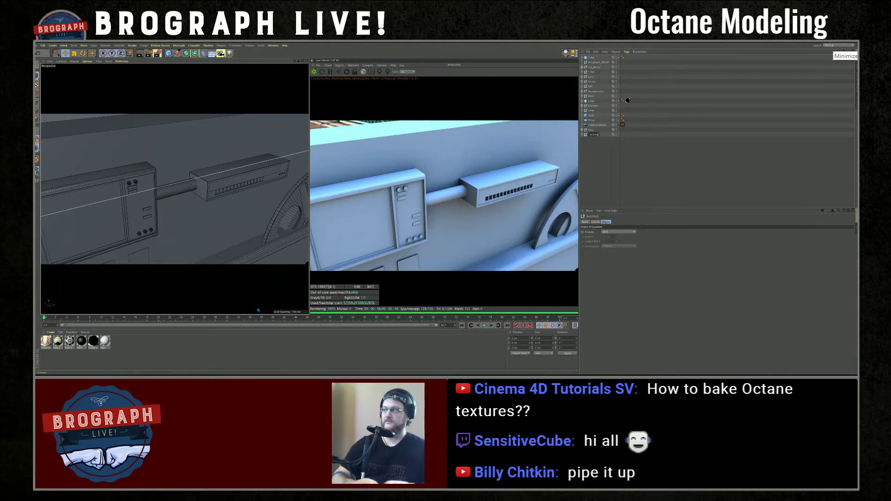
{"action": "key", "text": "Return"}
Expand the Environment group and examine the image texture assigned in the Octane sky's environment tag
{"action": "left_click", "coordinate": [582, 135]}
{"action": "left_click", "coordinate": [596, 140]}
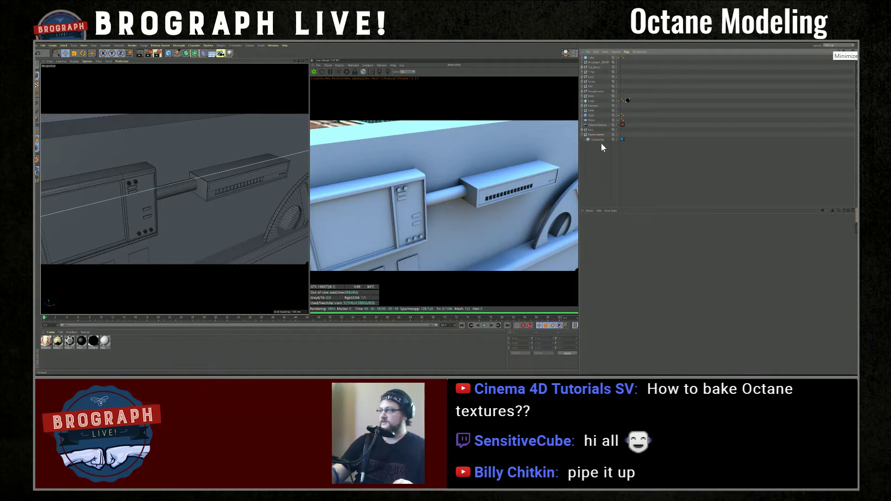
{"action": "left_click", "coordinate": [623, 139]}
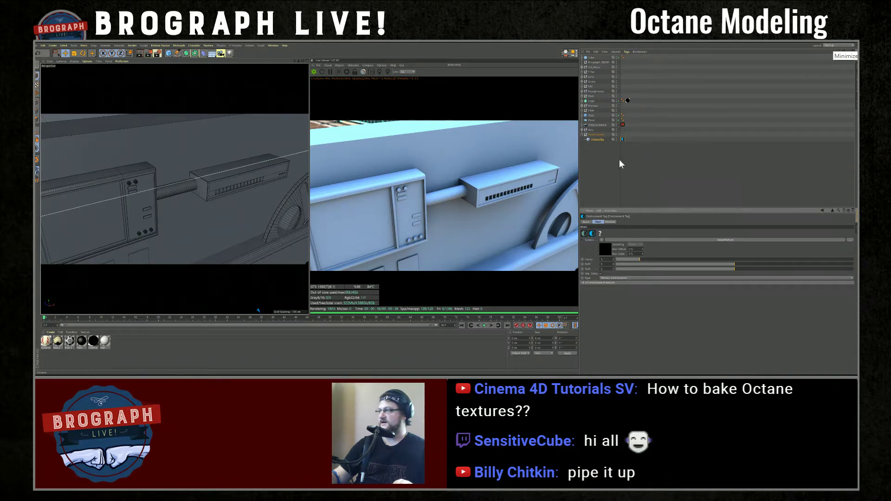
{"action": "left_click", "coordinate": [604, 249]}
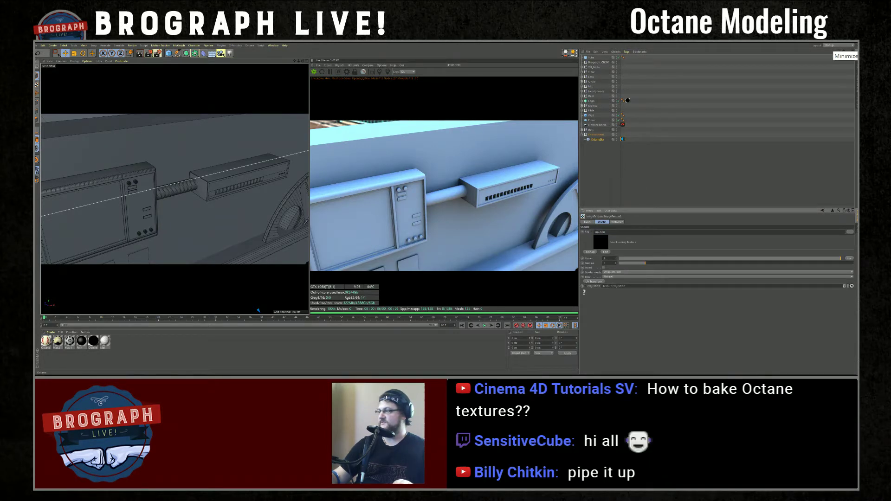
{"action": "left_click", "coordinate": [588, 222]}
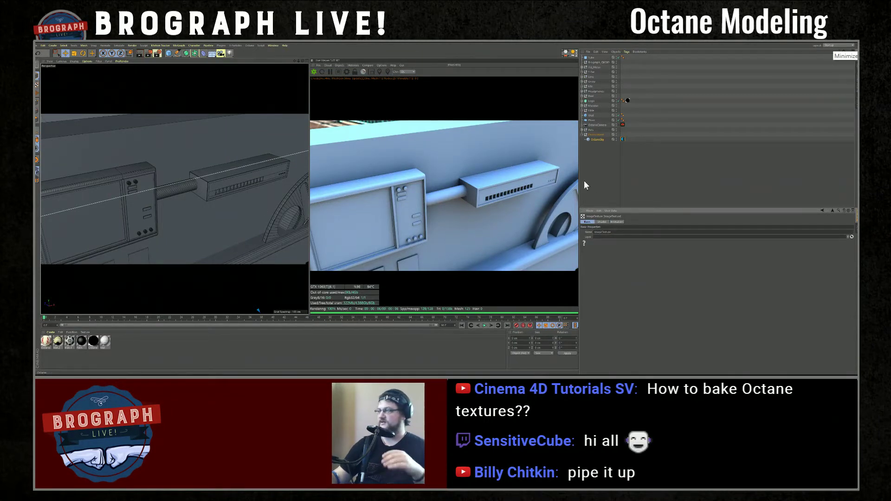
{"action": "left_click", "coordinate": [623, 140]}
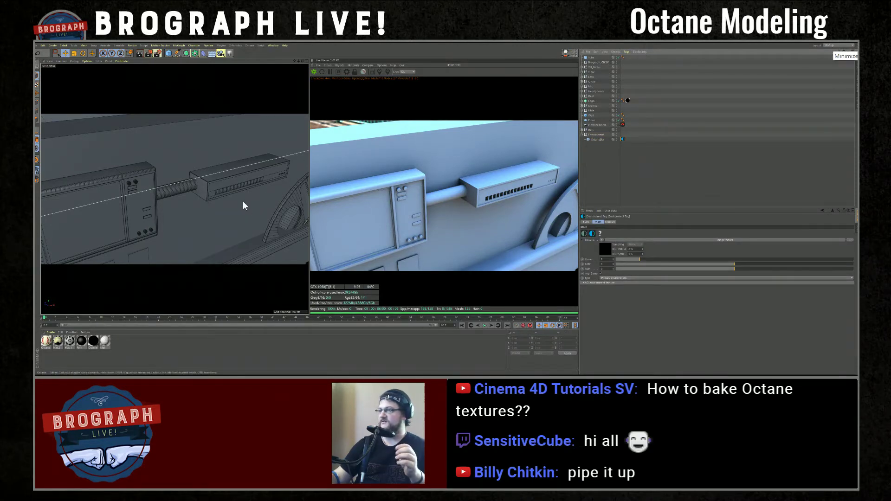
Delete the Brograph lighting null near the start of the object hierarchy
{"action": "scroll", "coordinate": [242, 188], "scroll_direction": "down", "scroll_amount": 8}
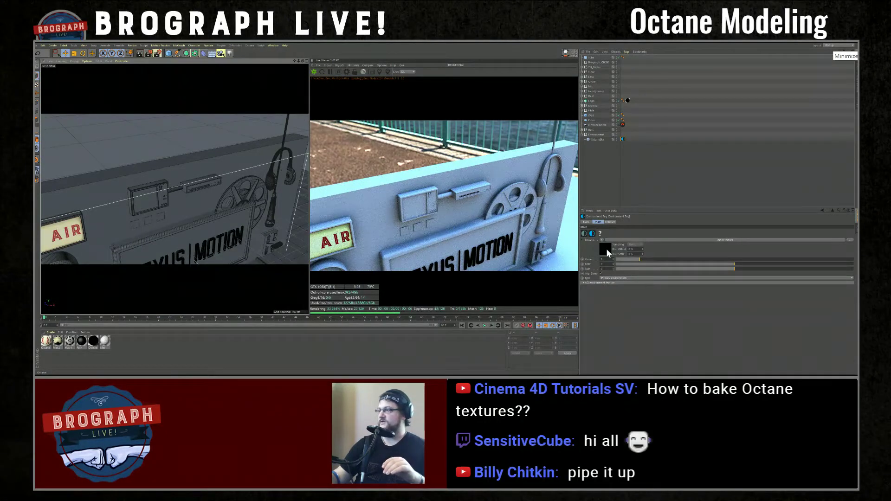
{"action": "left_click", "coordinate": [604, 61]}
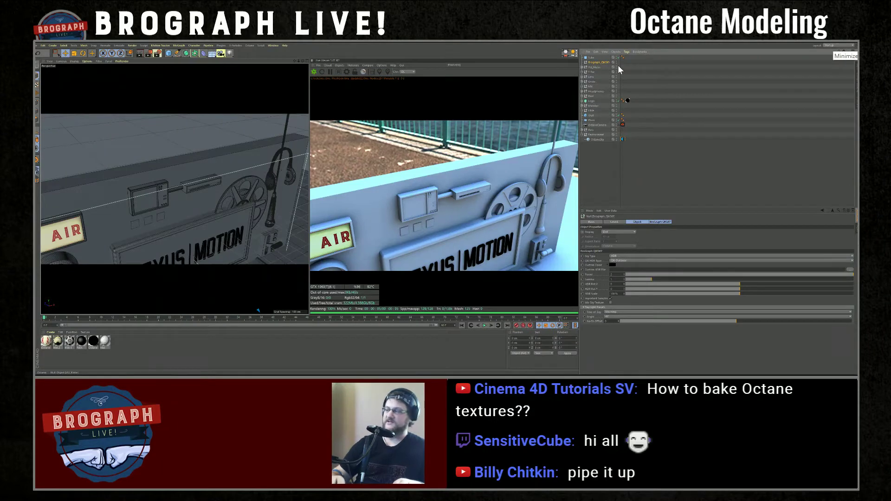
{"action": "key", "text": "Delete"}
Replace the image texture in the Octane sky's environment tag with a white RGB spectrum
{"action": "left_click", "coordinate": [619, 134]}
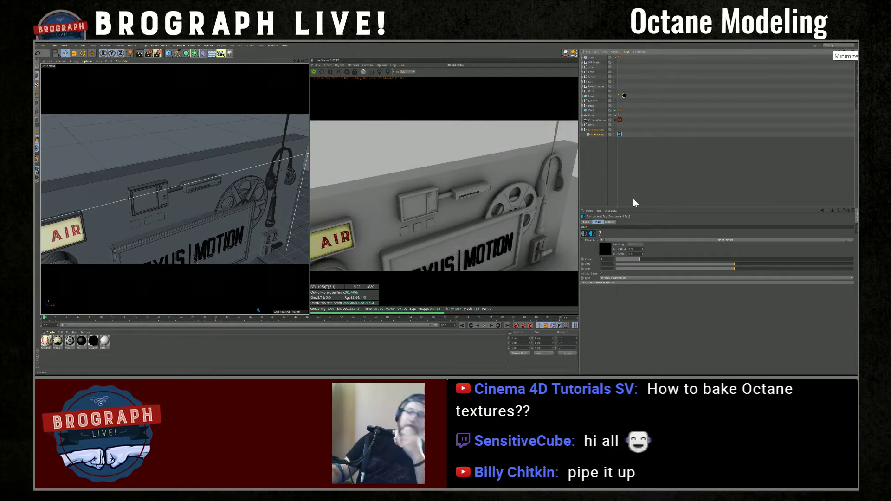
{"action": "left_click", "coordinate": [608, 247]}
{"action": "left_click", "coordinate": [603, 221]}
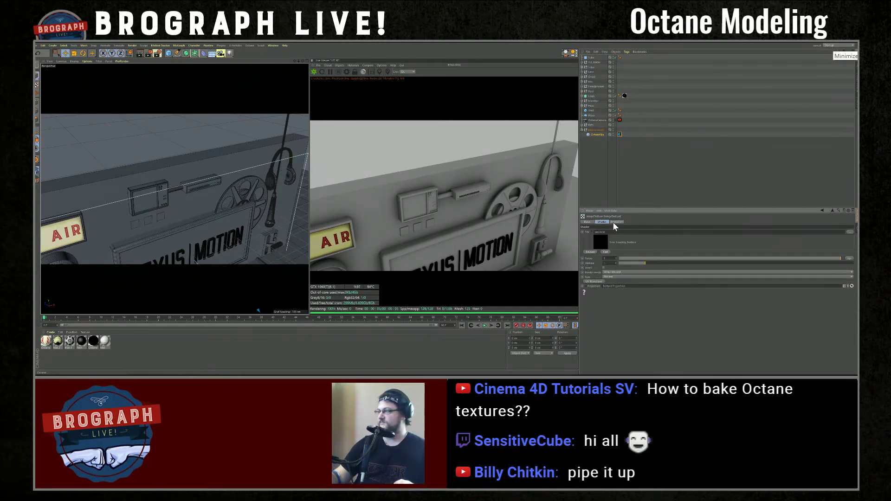
{"action": "left_click", "coordinate": [613, 222]}
{"action": "left_click", "coordinate": [833, 210]}
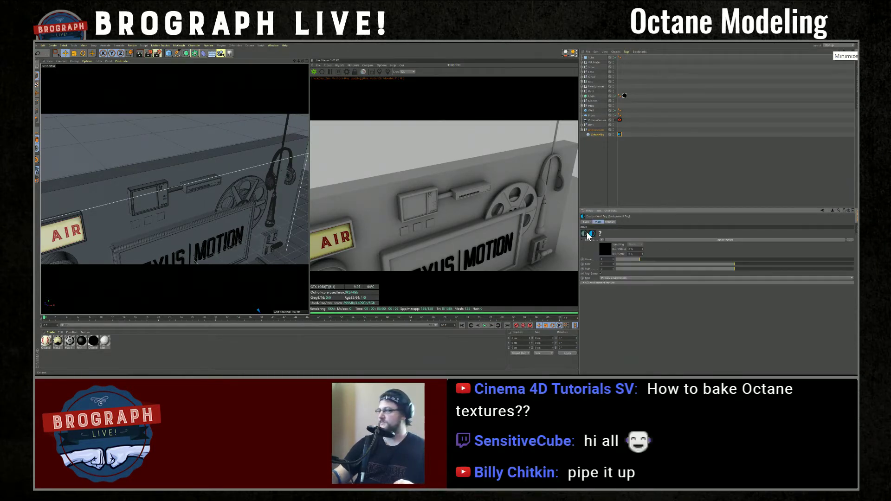
{"action": "left_click", "coordinate": [589, 235]}
{"action": "left_click", "coordinate": [606, 251]}
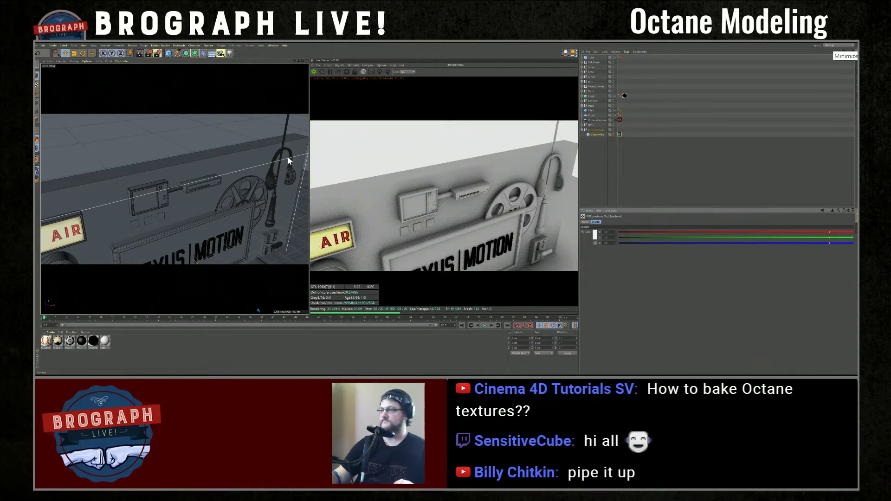
Replace the white RGB spectrum in the Octane sky's environment tag with a float texture and lower its value to dim the environment
{"action": "scroll", "coordinate": [168, 157], "scroll_direction": "down", "scroll_amount": 3}
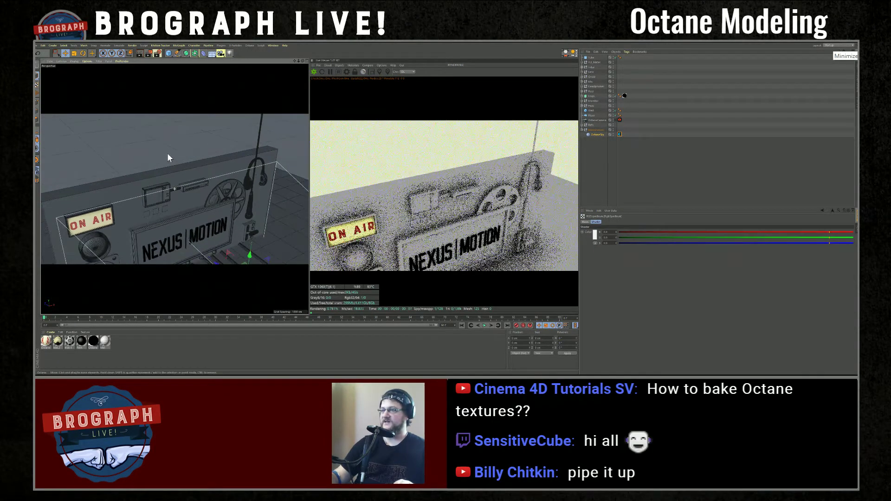
{"action": "scroll", "coordinate": [168, 154], "scroll_direction": "down", "scroll_amount": 4}
{"action": "left_click_drag", "start_coordinate": [197, 147], "coordinate": [221, 195], "text": "alt"}
{"action": "scroll", "coordinate": [220, 192], "scroll_direction": "up", "scroll_amount": 3}
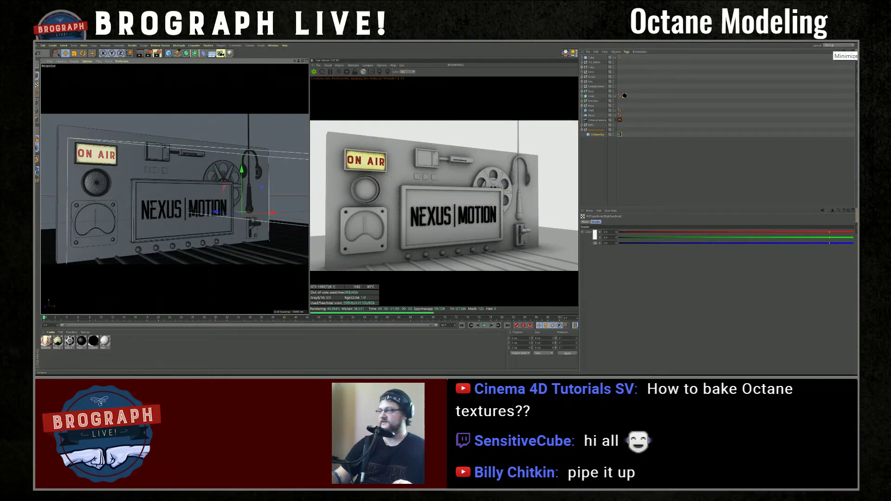
{"action": "left_click", "coordinate": [620, 134]}
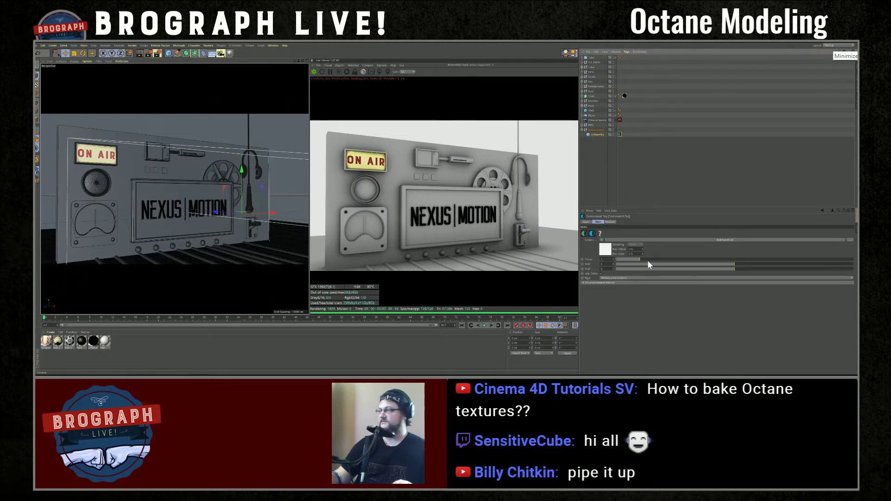
{"action": "left_click", "coordinate": [601, 241]}
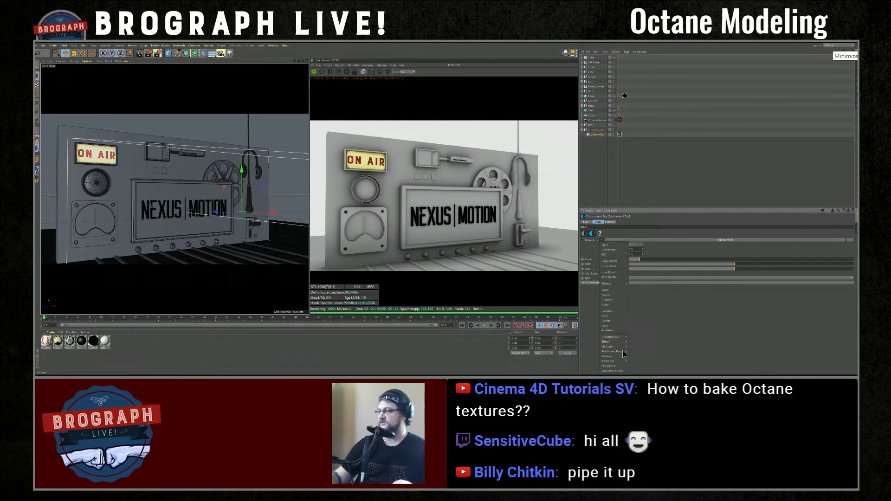
{"action": "mouse_move", "coordinate": [624, 341]}
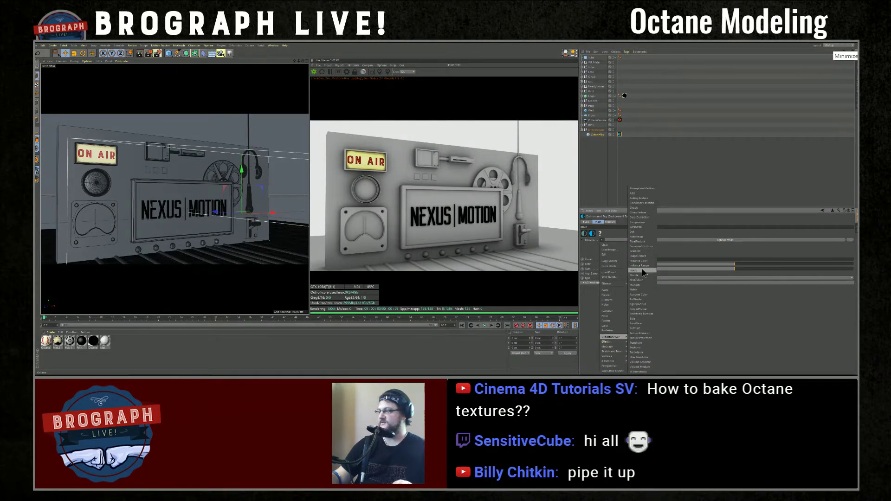
{"action": "left_click", "coordinate": [643, 242]}
{"action": "left_click_drag", "start_coordinate": [735, 233], "coordinate": [692, 235]}
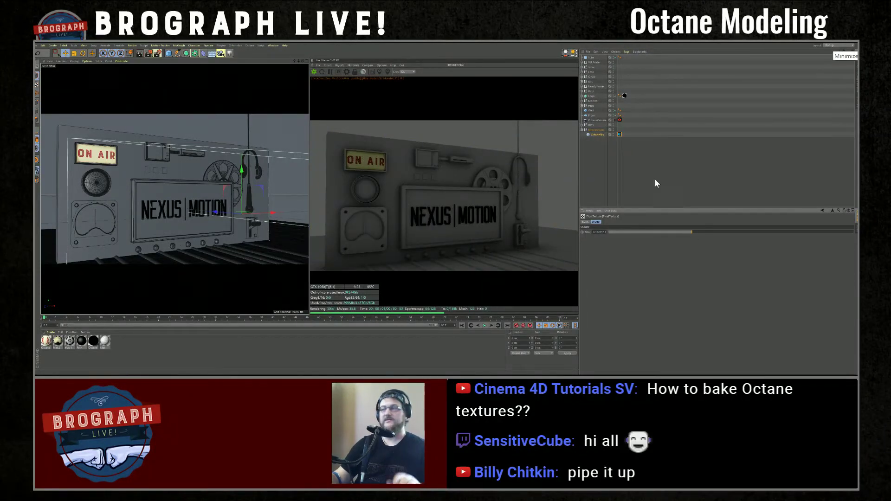
{"action": "left_click", "coordinate": [675, 172]}
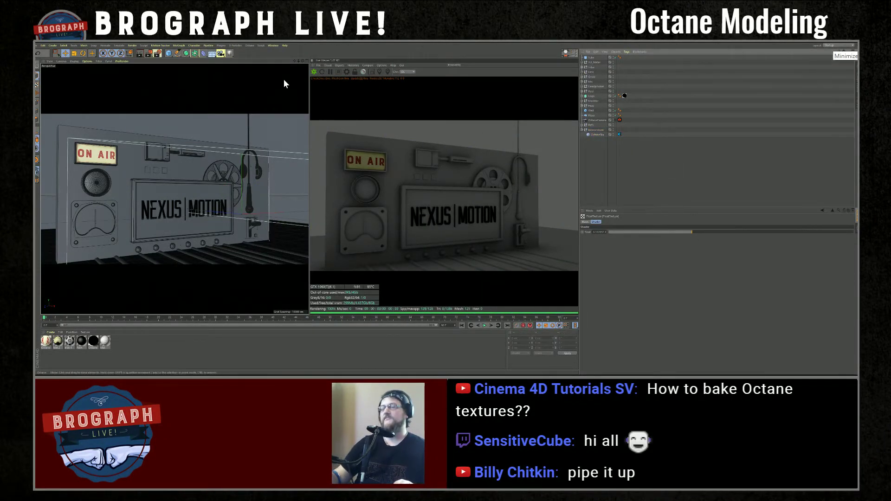
Show all four views and add an Octane area light to the scene
{"action": "middle_click", "coordinate": [259, 129]}
{"action": "scroll", "coordinate": [257, 125], "scroll_direction": "down", "scroll_amount": 10}
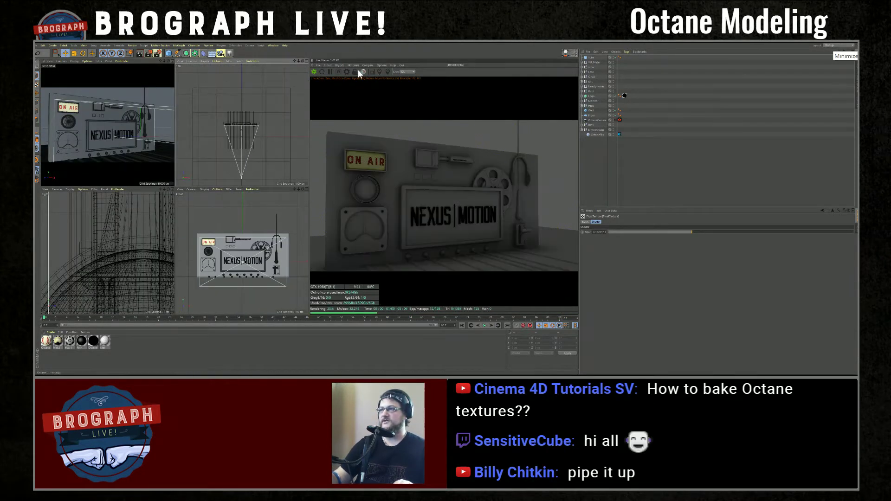
{"action": "left_click", "coordinate": [340, 65]}
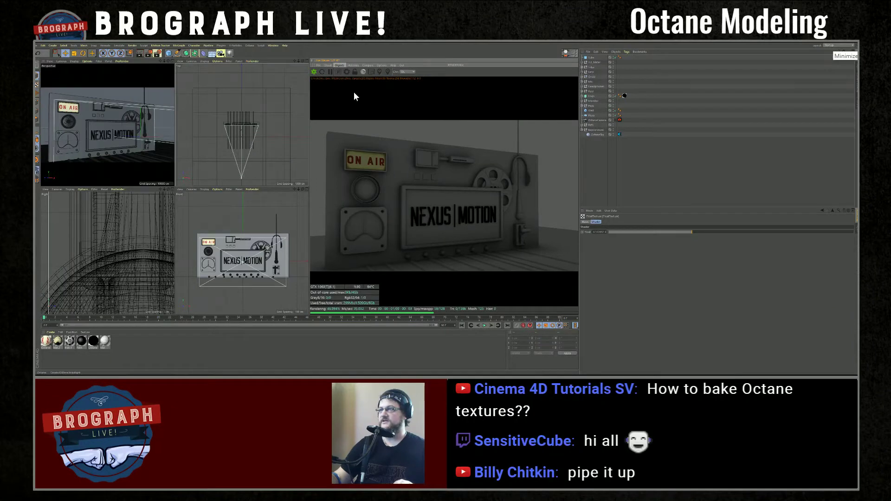
{"action": "left_click", "coordinate": [353, 92]}
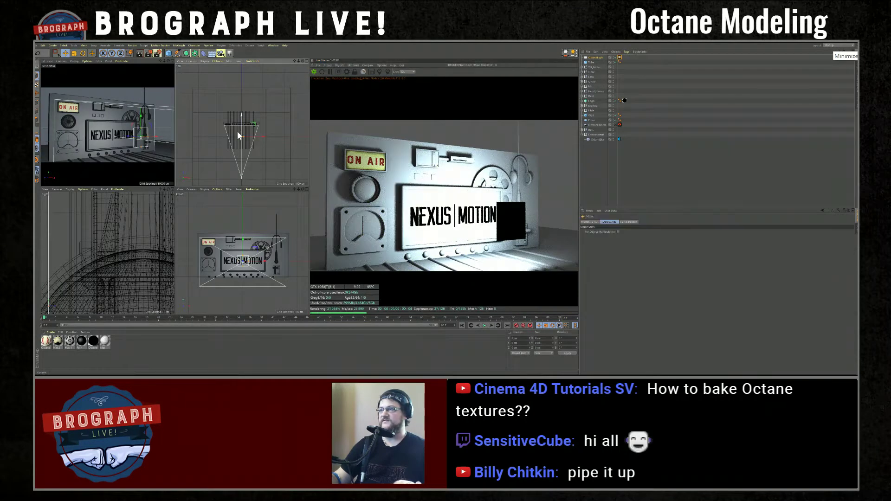
Rotate the area light in the top view and move it out beside the set, well clear of the wall
{"action": "key", "text": "r"}
{"action": "left_click_drag", "start_coordinate": [229, 131], "coordinate": [246, 119]}
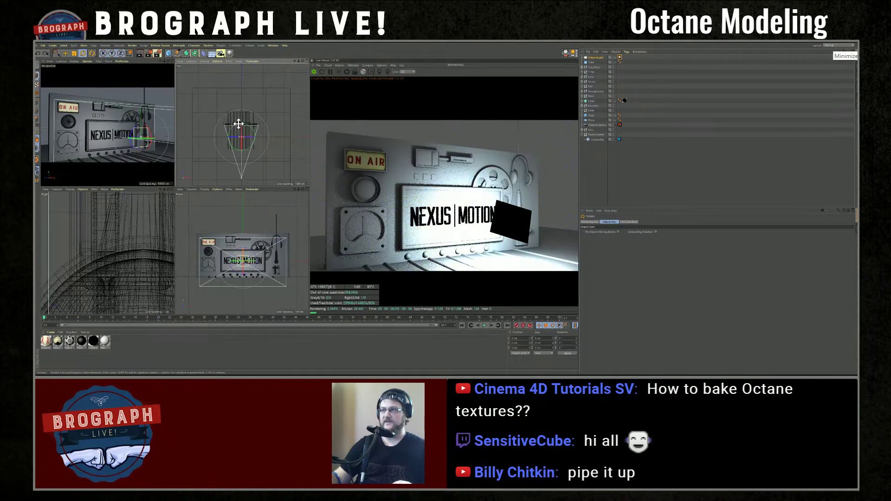
{"action": "mouse_move", "coordinate": [232, 132]}
{"action": "left_mouse_down"}
{"action": "mouse_move", "coordinate": [252, 118]}
{"action": "mouse_move", "coordinate": [218, 138]}
{"action": "mouse_move", "coordinate": [223, 133]}
{"action": "mouse_move", "coordinate": [193, 114]}
{"action": "mouse_move", "coordinate": [220, 141]}
{"action": "left_mouse_up"}
{"action": "key", "text": "e"}
{"action": "scroll", "coordinate": [254, 146], "scroll_direction": "down", "scroll_amount": 5}
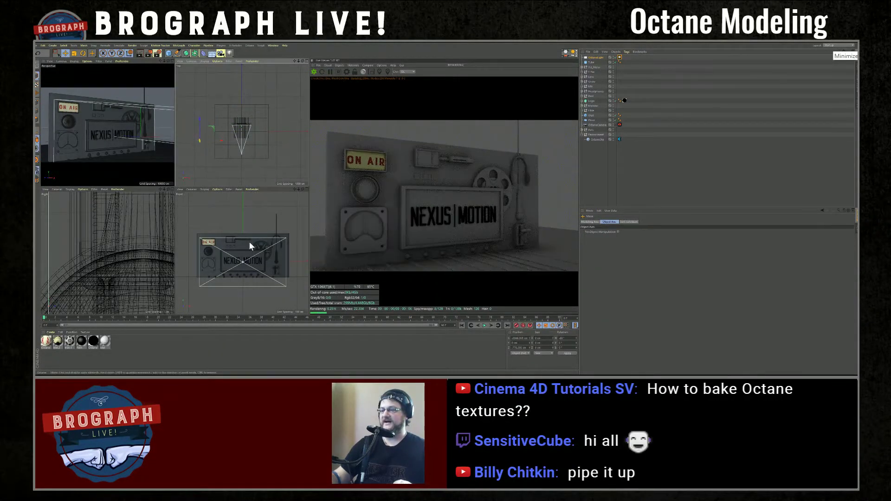
Open the teal, yellow and pink graphic designer reference from the ref folder, examine its lighting, and return to Cinema 4D
{"action": "left_click", "coordinate": [192, 378]}
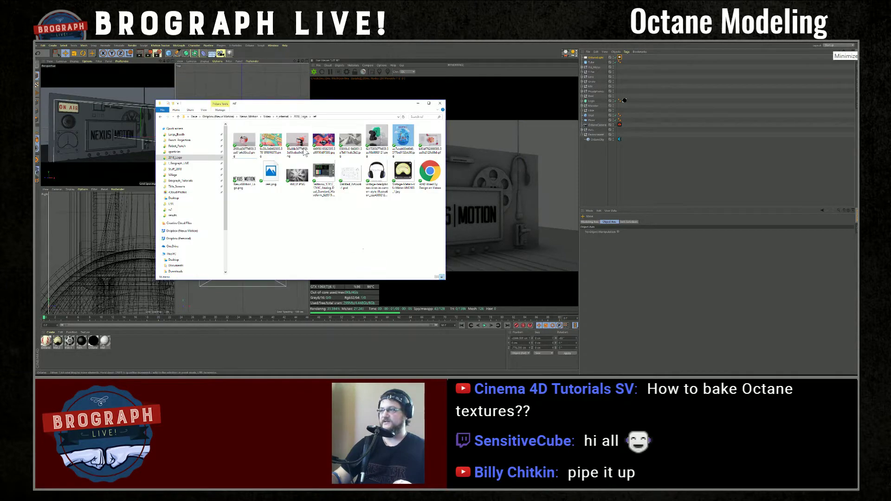
{"action": "left_click", "coordinate": [270, 139]}
{"action": "double_click", "coordinate": [270, 144]}
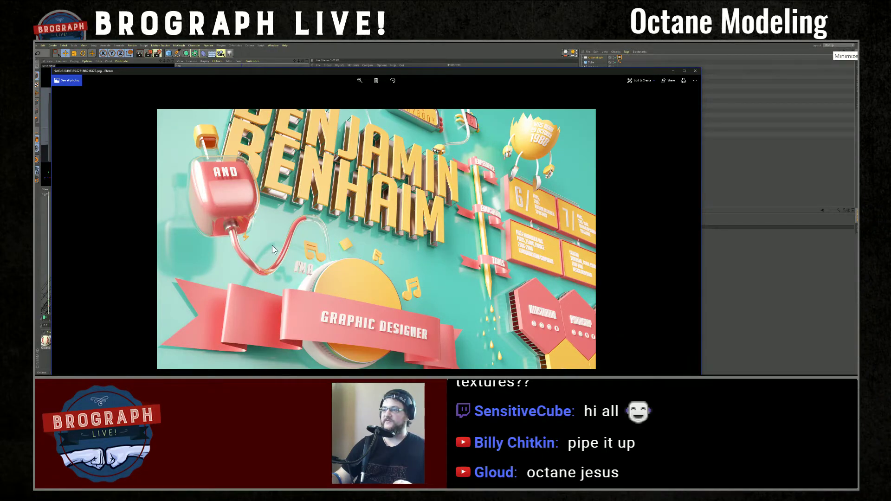
{"action": "key", "text": "alt+Tab"}
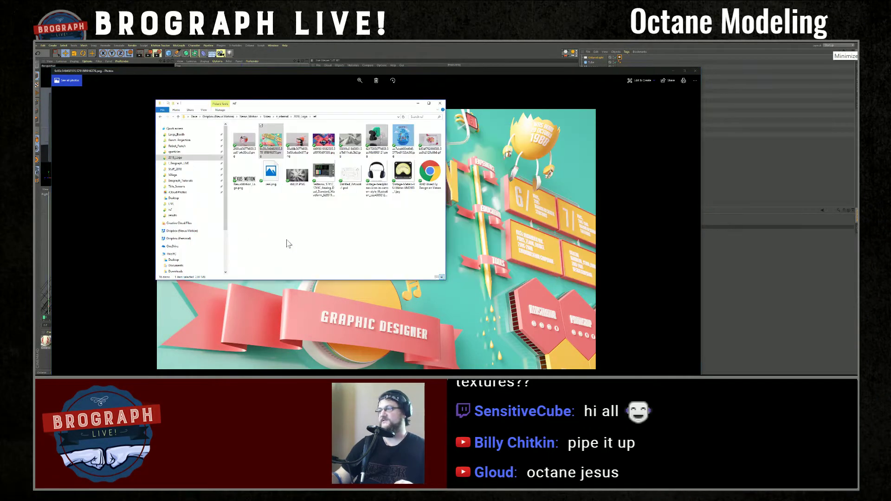
{"action": "key", "text": "alt+Tab"}
{"action": "left_click", "coordinate": [746, 149]}
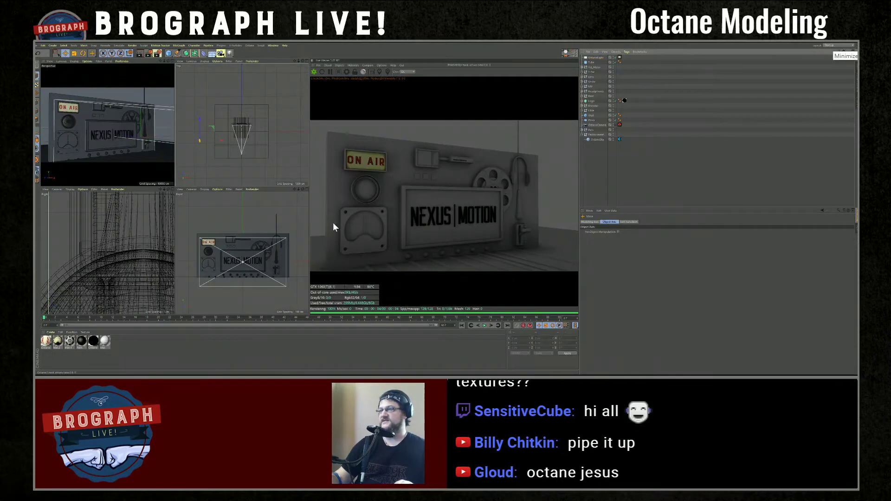
Select the area light beside the set and greatly raise the power in its Octane light tag
{"action": "left_click", "coordinate": [589, 57]}
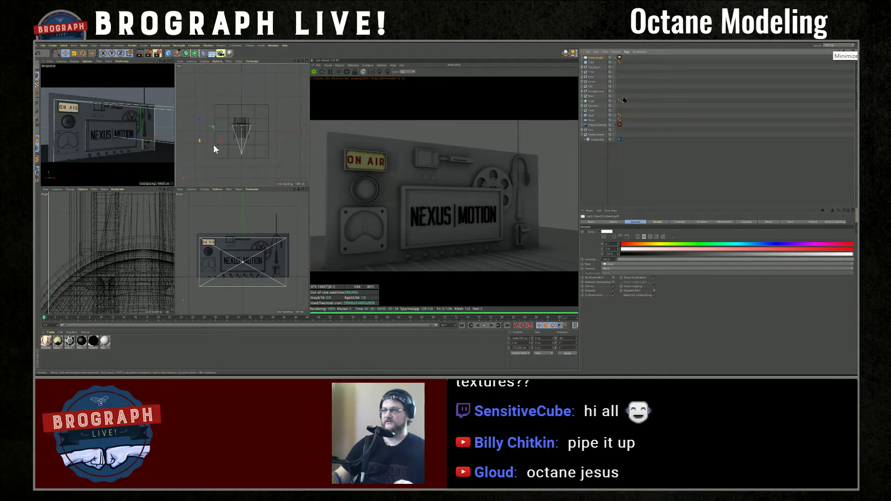
{"action": "left_click_drag", "start_coordinate": [199, 121], "coordinate": [198, 123]}
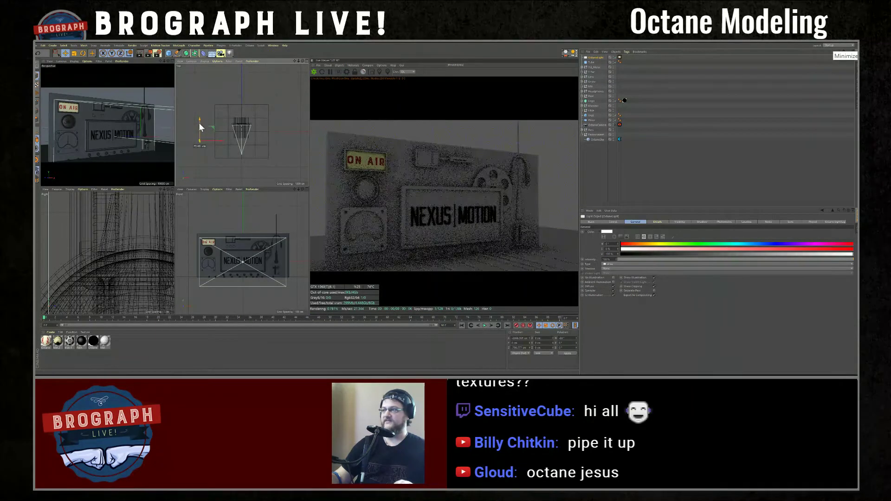
{"action": "left_click", "coordinate": [618, 57]}
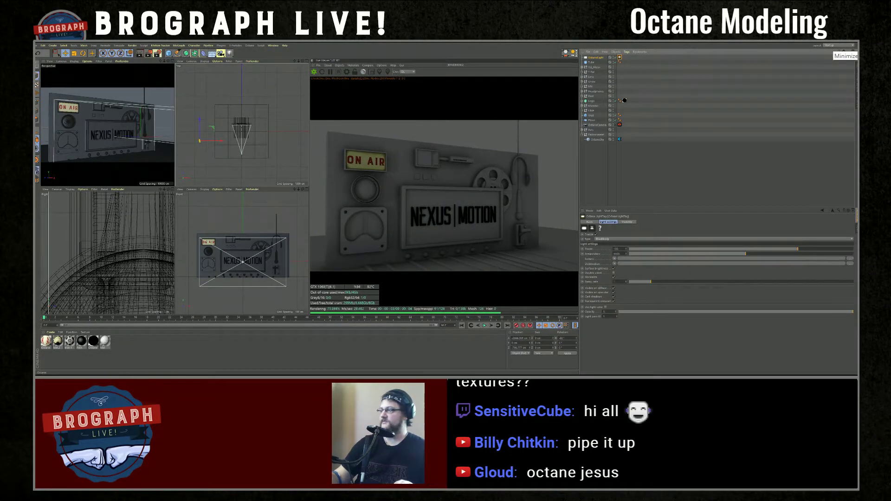
{"action": "left_click_drag", "start_coordinate": [798, 247], "coordinate": [840, 248]}
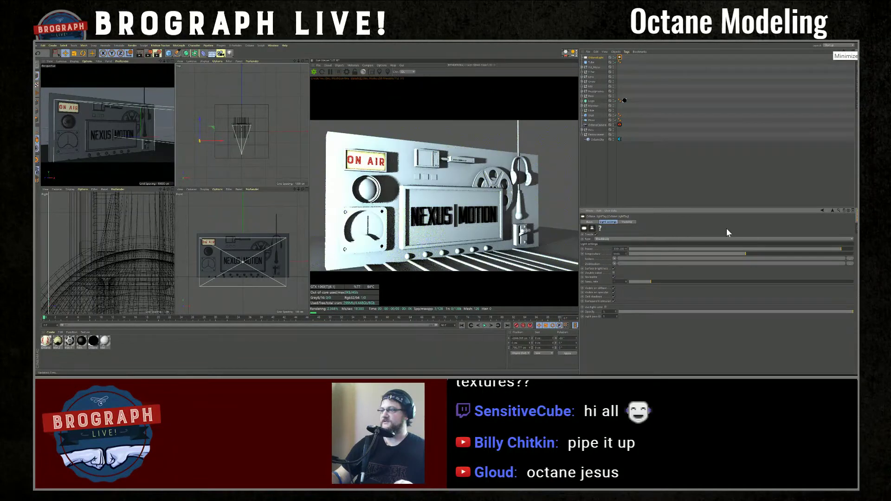
Adjust the area light's rotation in the top view and scale it up into a large panel beside the set
{"action": "key", "text": "s"}
{"action": "scroll", "coordinate": [255, 136], "scroll_direction": "up", "scroll_amount": 2}
{"action": "scroll", "coordinate": [254, 133], "scroll_direction": "down", "scroll_amount": 3}
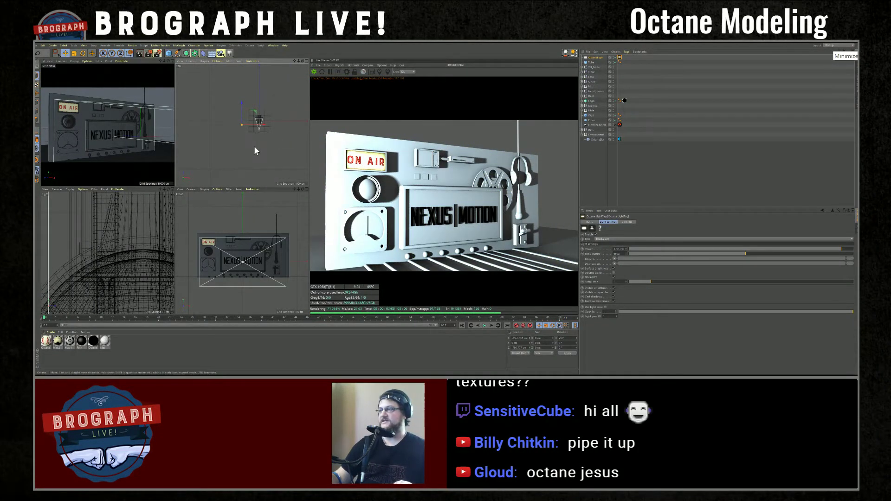
{"action": "key", "text": "r"}
{"action": "left_click_drag", "start_coordinate": [210, 155], "coordinate": [194, 179]}
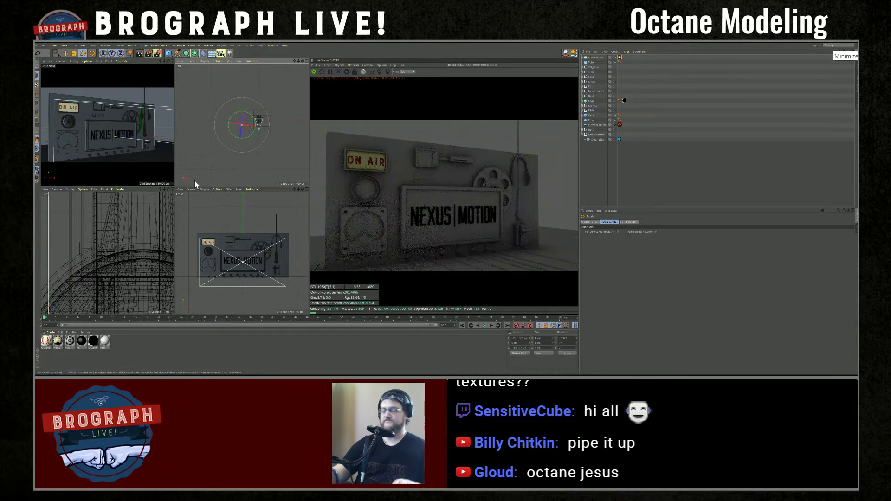
{"action": "key", "text": "t"}
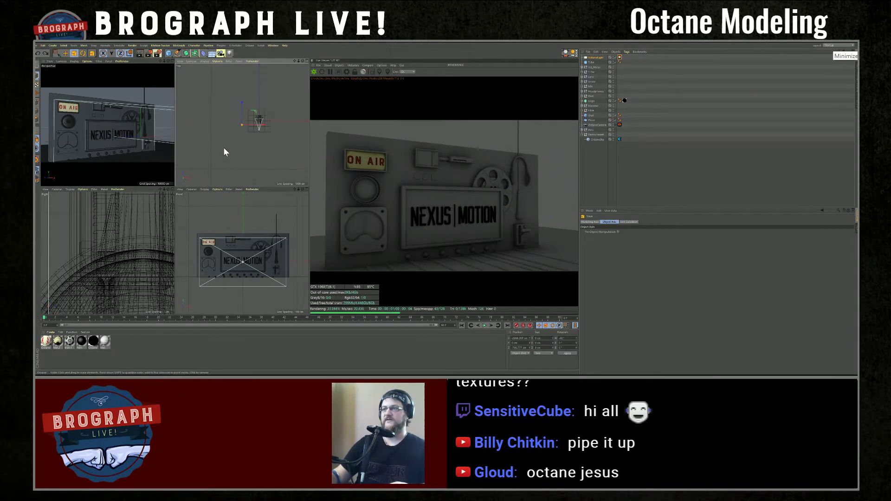
{"action": "left_click_drag", "start_coordinate": [223, 150], "coordinate": [220, 154]}
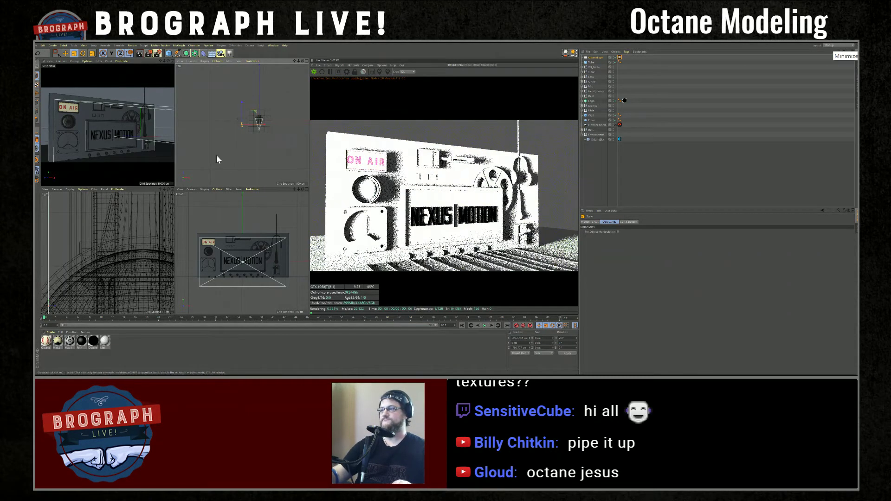
{"action": "mouse_move", "coordinate": [217, 161]}
{"action": "left_mouse_down"}
{"action": "mouse_move", "coordinate": [250, 161]}
{"action": "mouse_move", "coordinate": [212, 157]}
{"action": "left_mouse_up"}
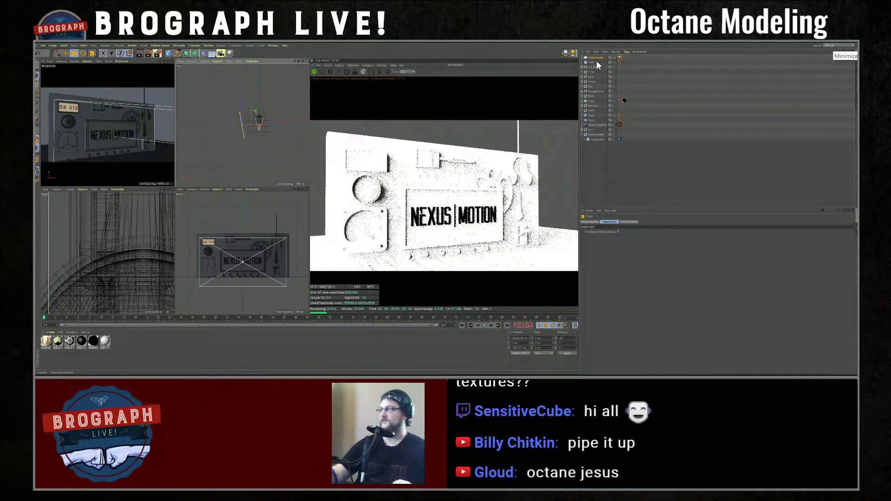
Toggle surface brightness in the area light's Octane tag and raise its power, entering 6000
{"action": "left_click", "coordinate": [620, 58]}
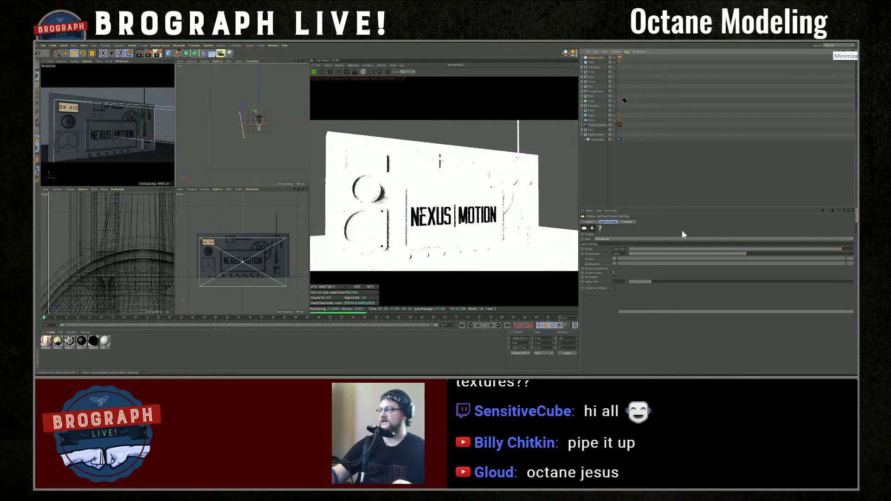
{"action": "left_click", "coordinate": [613, 268]}
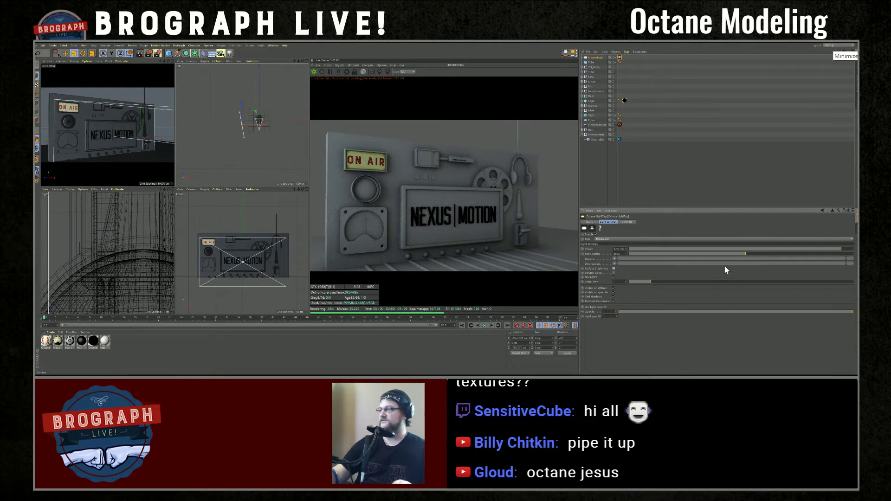
{"action": "left_click_drag", "start_coordinate": [840, 249], "coordinate": [845, 249]}
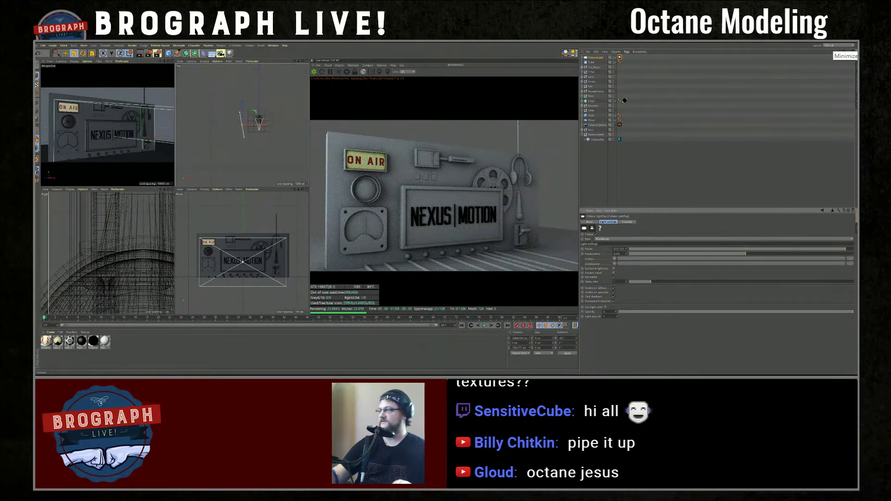
{"action": "type", "text": "6000"}
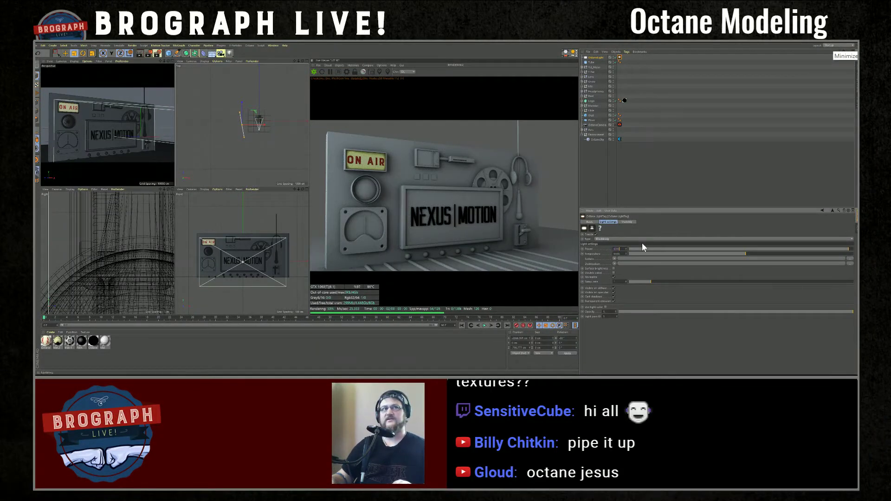
{"action": "key", "text": "Return"}
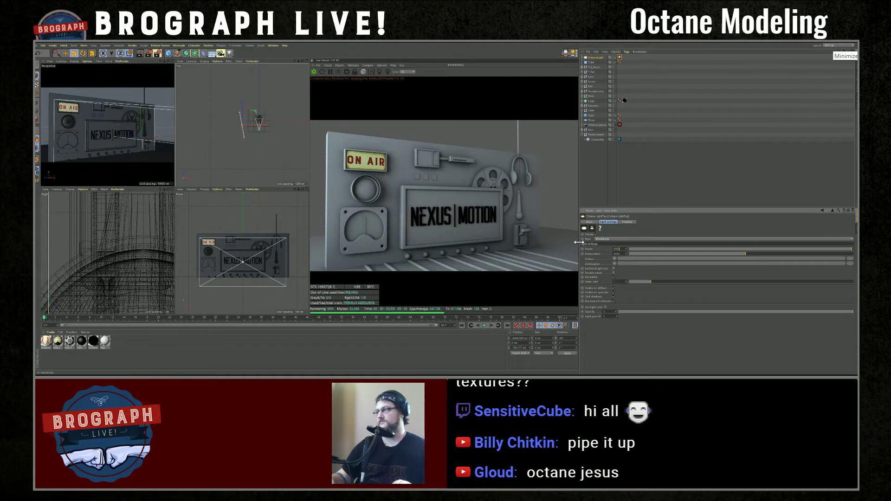
{"action": "key", "text": "Return"}
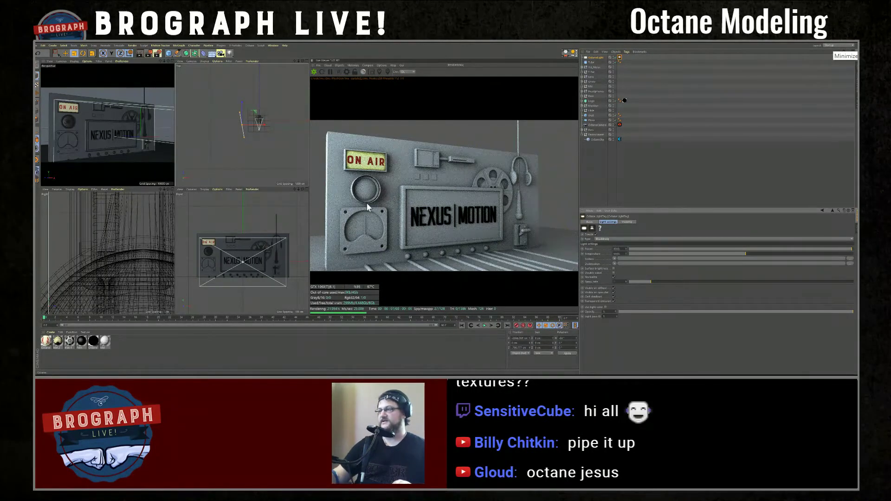
Compare the render with the graphic designer reference image and scale the area light back down to a small panel
{"action": "key", "text": "alt+Tab"}
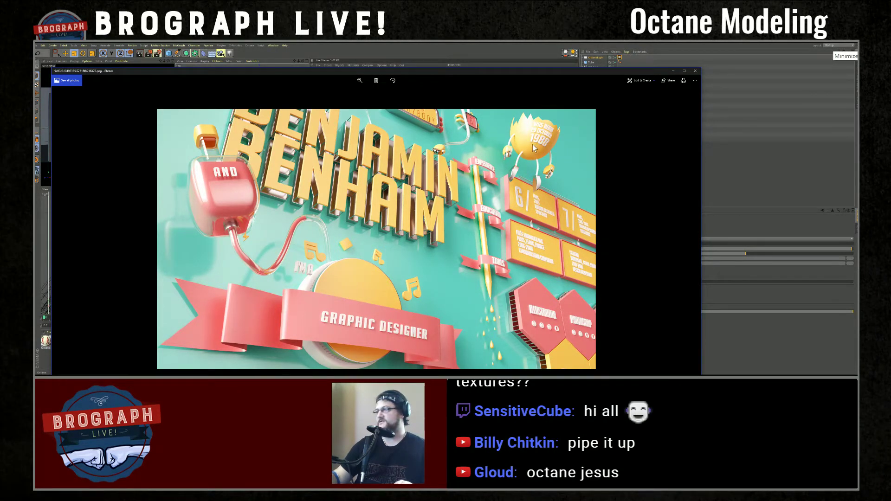
{"action": "key", "text": "alt+Tab"}
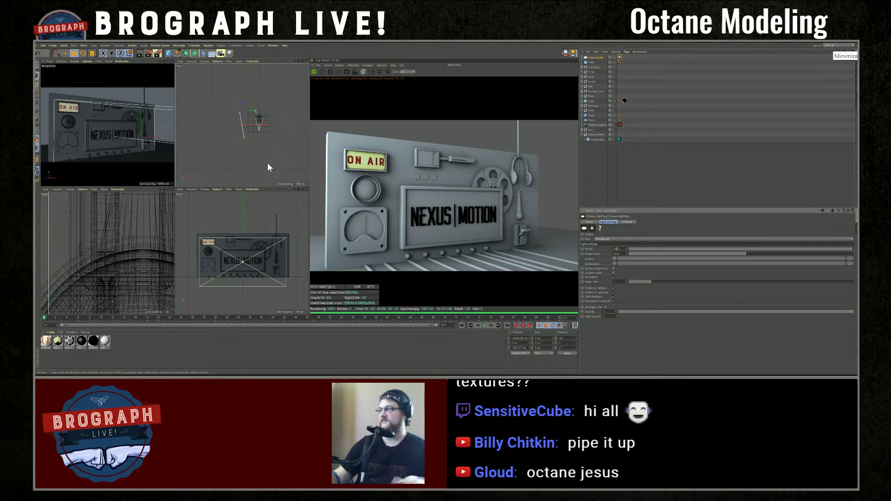
{"action": "left_click", "coordinate": [596, 58]}
{"action": "key", "text": "r"}
{"action": "key", "text": "t"}
{"action": "left_click_drag", "start_coordinate": [282, 155], "coordinate": [257, 154]}
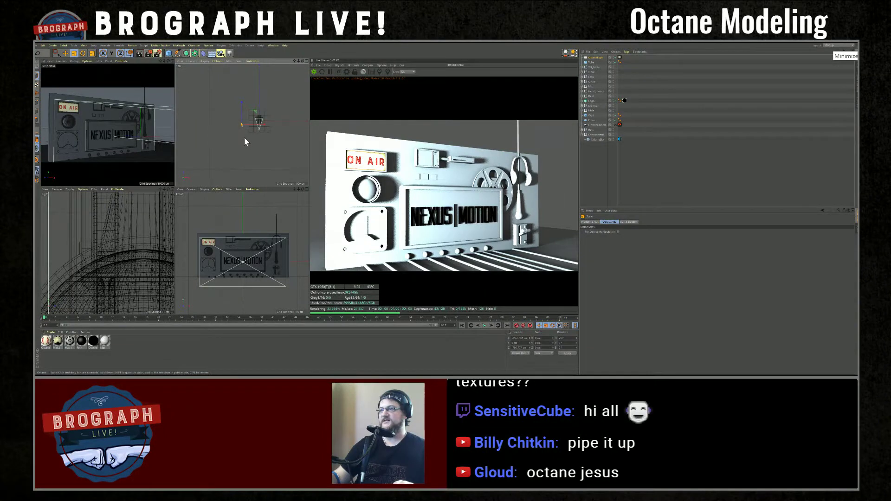
{"action": "scroll", "coordinate": [238, 114], "scroll_direction": "up", "scroll_amount": 5}
{"action": "left_click_drag", "start_coordinate": [288, 106], "coordinate": [214, 125]}
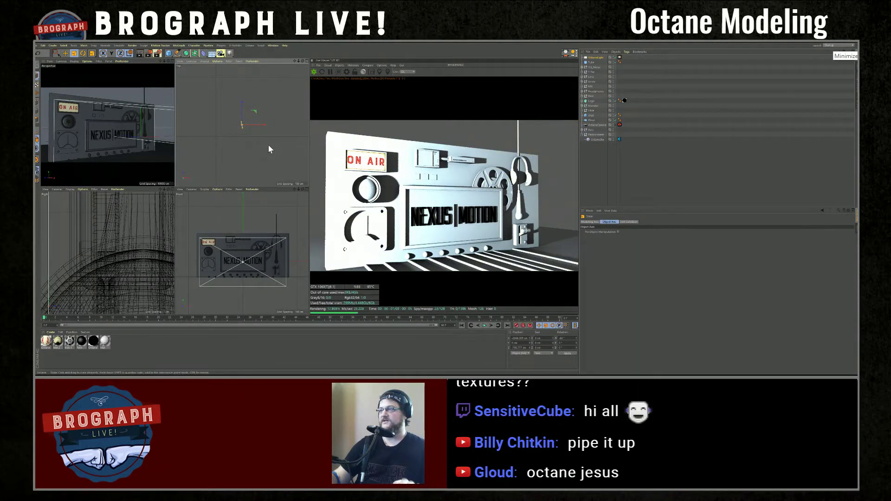
Rescale the area light in the top view and set the power in its Octane light tag to 5000
{"action": "left_click_drag", "start_coordinate": [280, 135], "coordinate": [186, 166]}
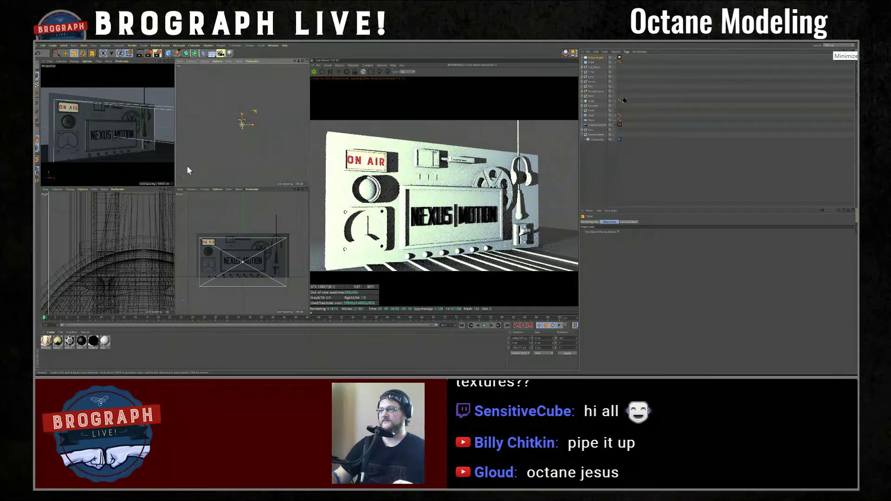
{"action": "left_click", "coordinate": [620, 57]}
{"action": "left_click_drag", "start_coordinate": [613, 249], "coordinate": [632, 248]}
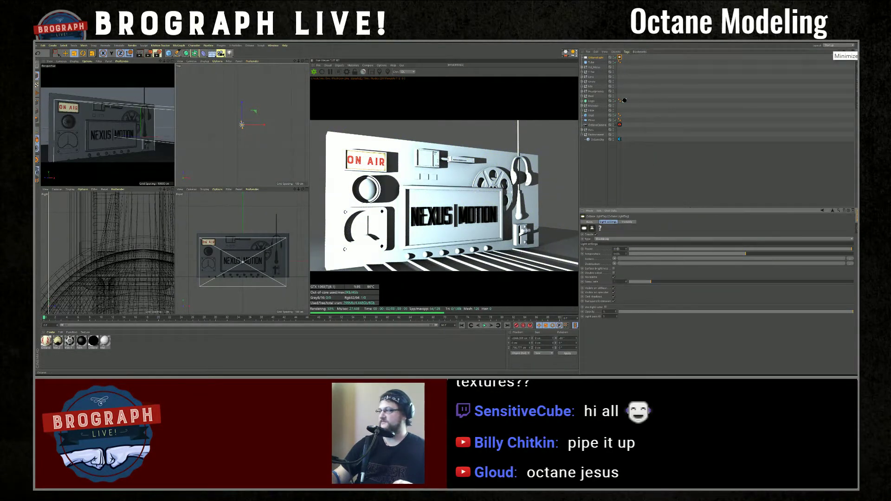
{"action": "type", "text": "5000"}
{"action": "key", "text": "Return"}
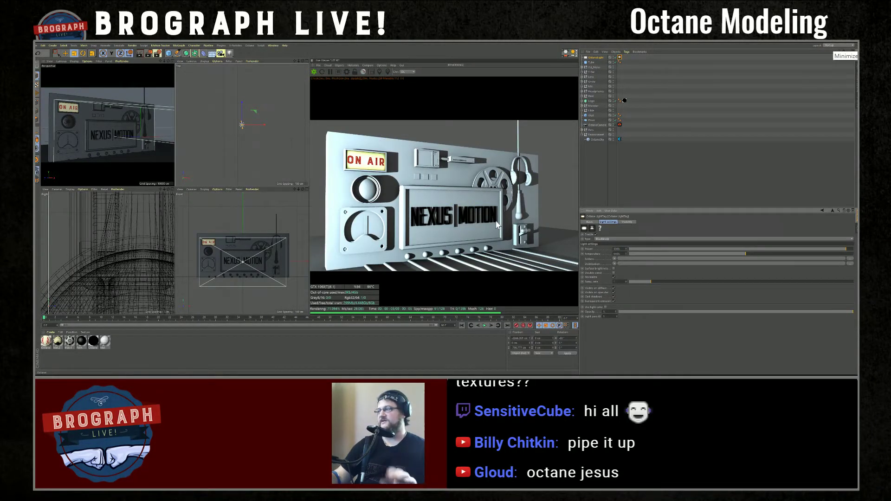
{"action": "left_click", "coordinate": [238, 144]}
{"action": "left_click_drag", "start_coordinate": [237, 161], "coordinate": [234, 165]}
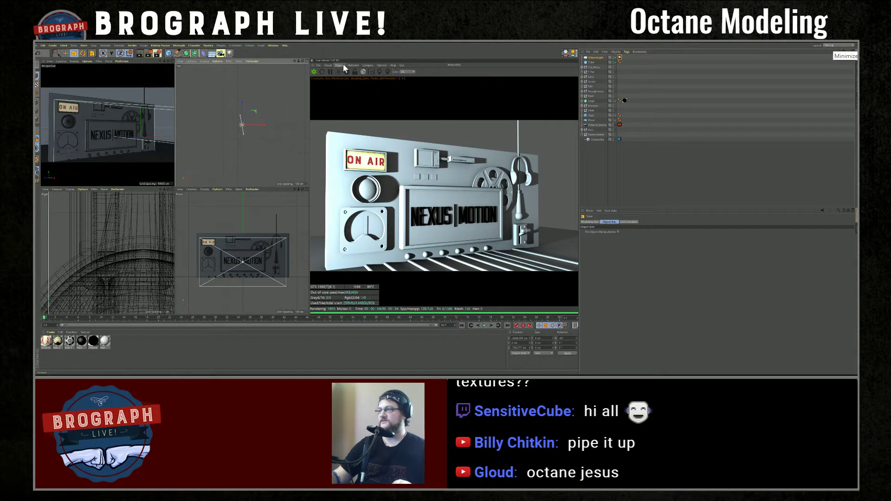
Examine the lighting on the round dial up close and return the viewport to the Octane camera
{"action": "left_click_drag", "start_coordinate": [79, 123], "coordinate": [117, 141], "text": "alt"}
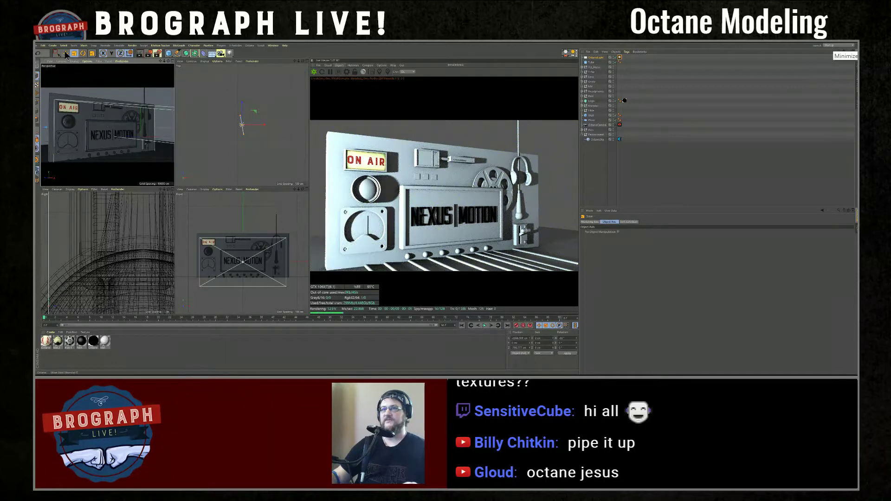
{"action": "left_click", "coordinate": [83, 126]}
{"action": "scroll", "coordinate": [111, 131], "scroll_direction": "up", "scroll_amount": 8}
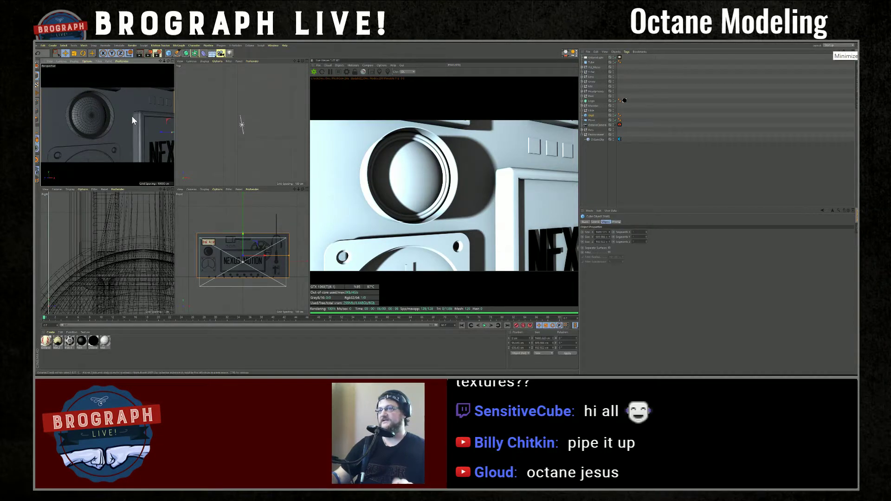
{"action": "left_click", "coordinate": [593, 57]}
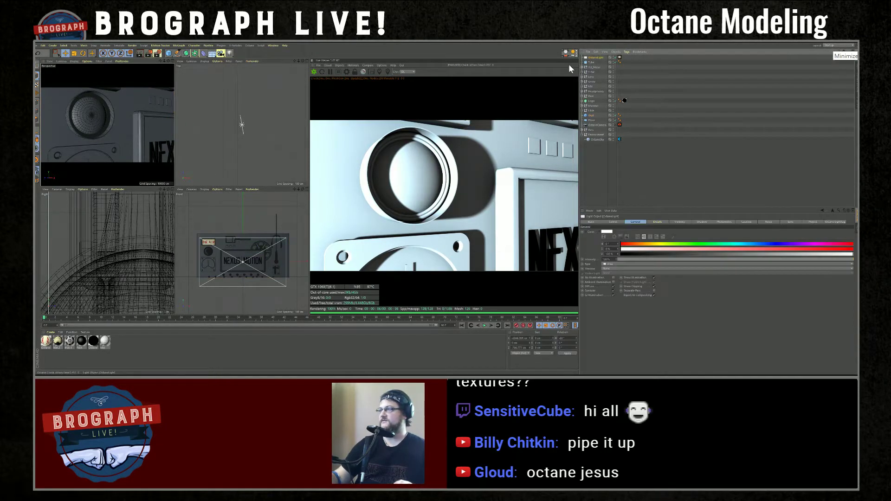
{"action": "left_click", "coordinate": [616, 125]}
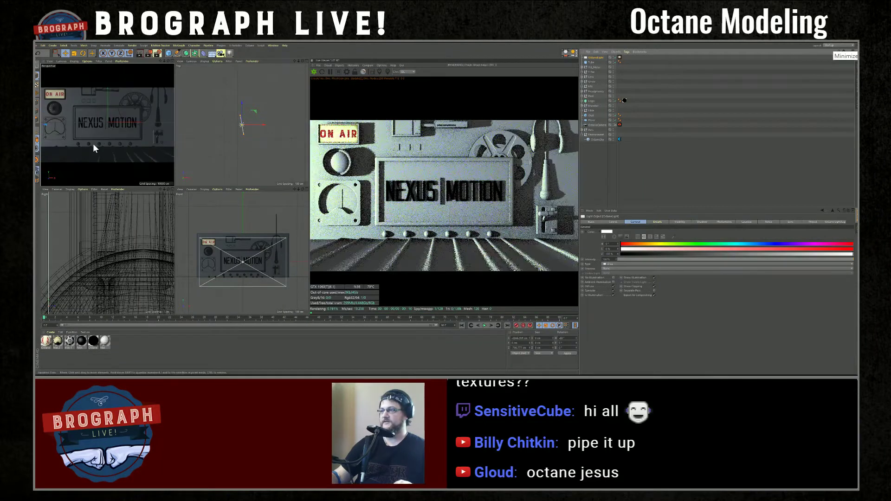
Enable the camera imager in the Octane camera tag and review its post processing and thin lens settings
{"action": "left_click", "coordinate": [620, 125]}
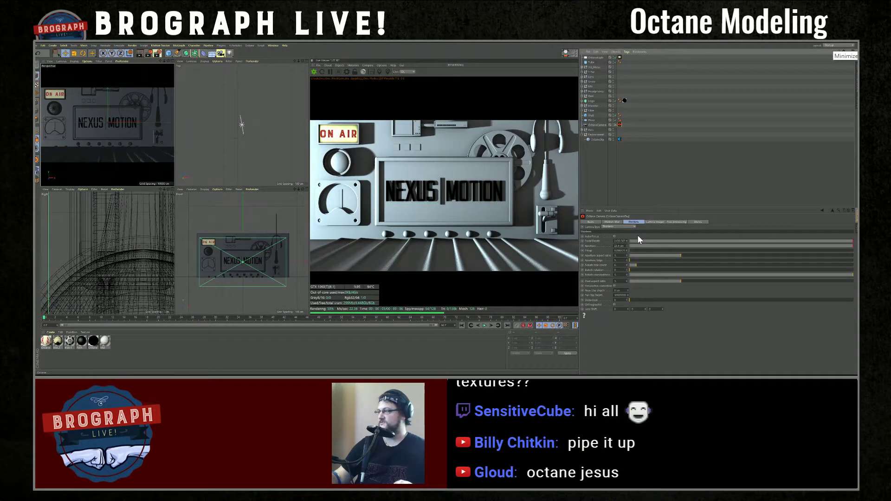
{"action": "left_click", "coordinate": [651, 221]}
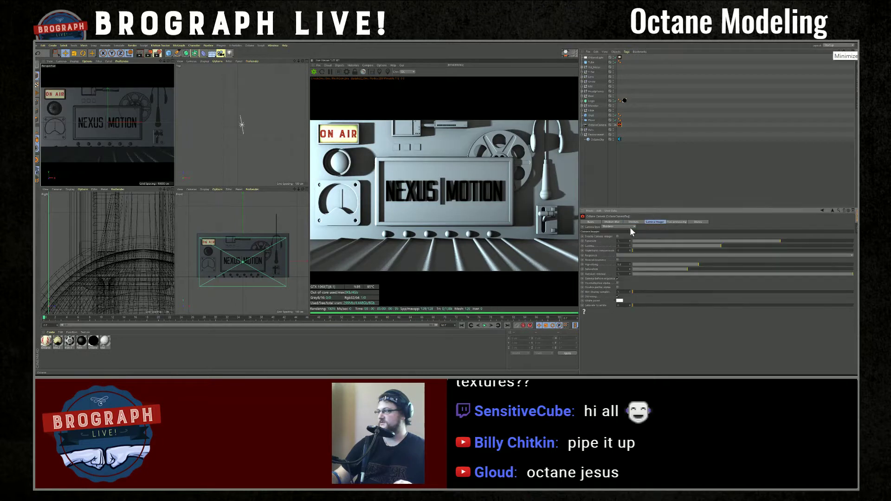
{"action": "left_click", "coordinate": [618, 236]}
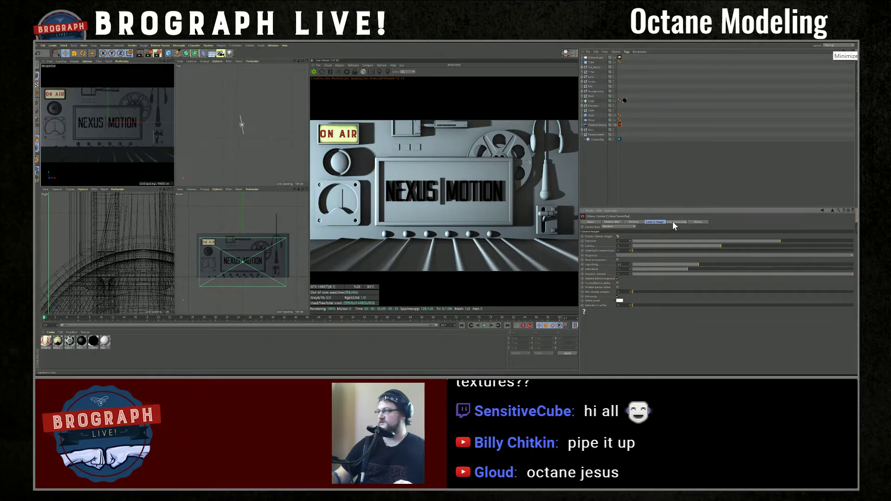
{"action": "left_click", "coordinate": [676, 223]}
{"action": "left_click", "coordinate": [634, 222]}
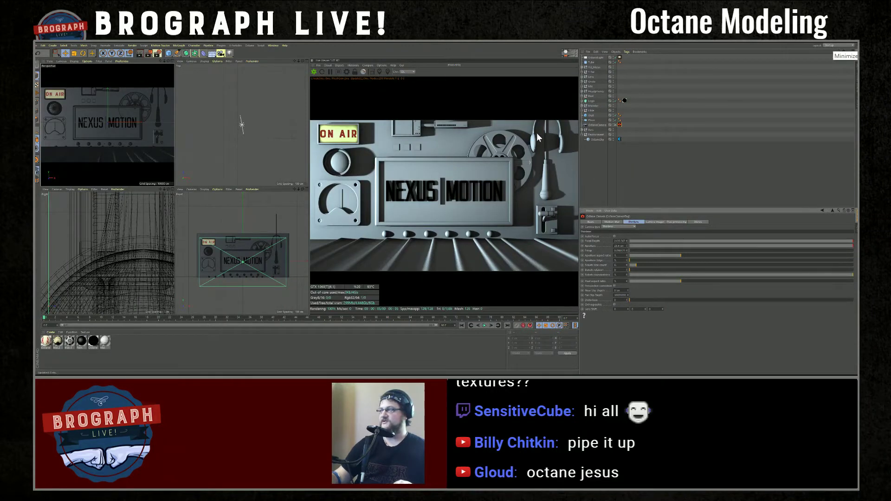
Move the area light farther out in front of the set in the top view and rotate it to face the set
{"action": "left_click", "coordinate": [620, 90]}
{"action": "left_click", "coordinate": [596, 57]}
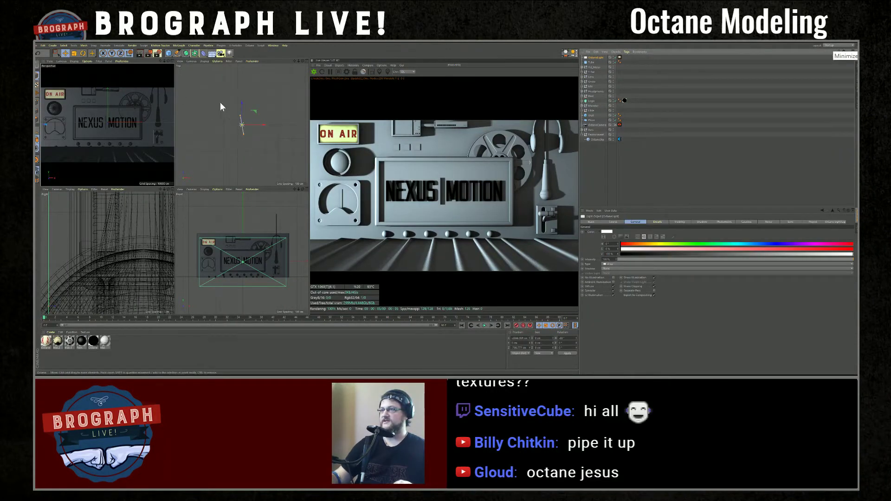
{"action": "scroll", "coordinate": [244, 114], "scroll_direction": "down", "scroll_amount": 3}
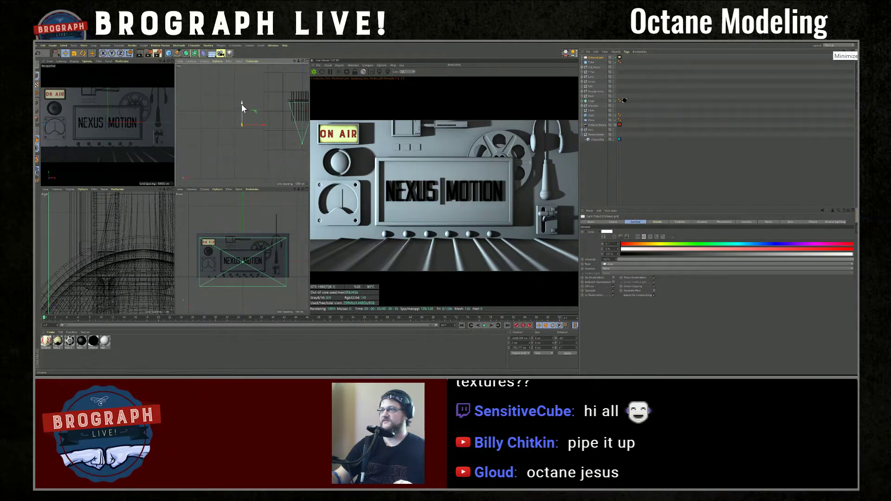
{"action": "left_click_drag", "start_coordinate": [240, 105], "coordinate": [252, 159]}
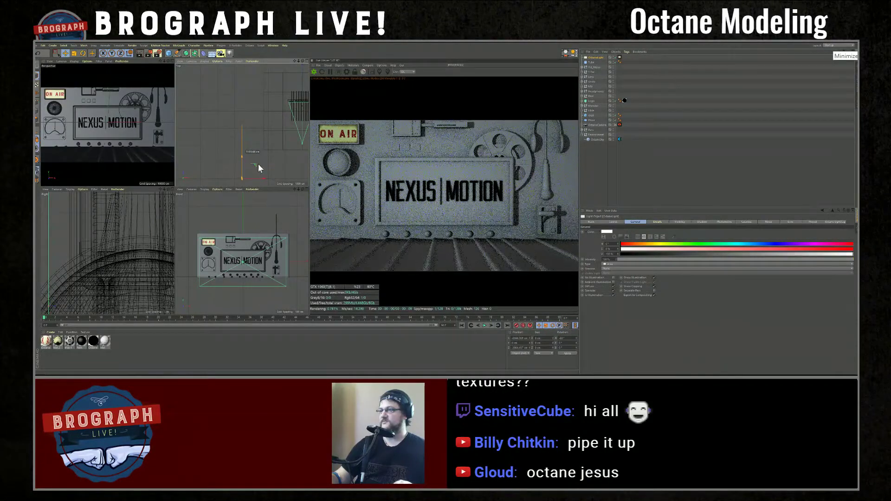
{"action": "left_click", "coordinate": [250, 162]}
{"action": "key", "text": "r"}
{"action": "left_click_drag", "start_coordinate": [235, 168], "coordinate": [241, 165]}
{"action": "key", "text": "e"}
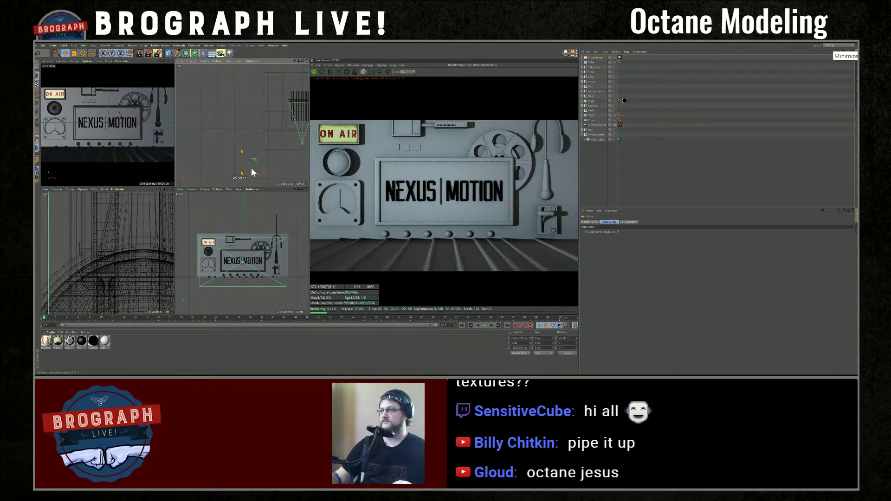
{"action": "left_click_drag", "start_coordinate": [243, 175], "coordinate": [242, 160]}
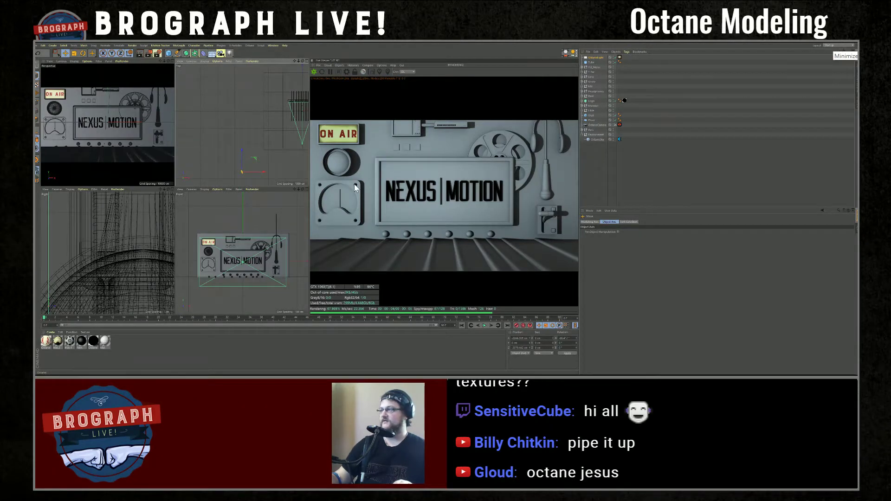
Scale the area light up into a larger panel
{"action": "key", "text": "t"}
{"action": "left_click_drag", "start_coordinate": [204, 179], "coordinate": [251, 177]}
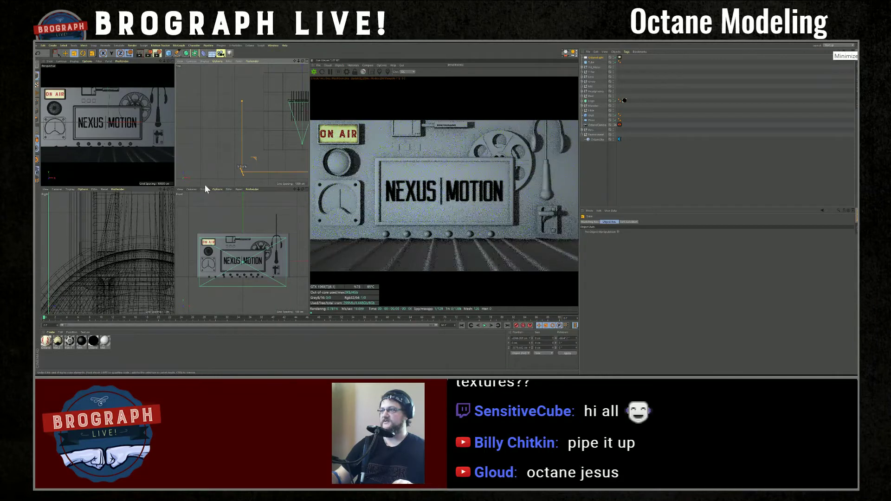
{"action": "left_click_drag", "start_coordinate": [216, 148], "coordinate": [255, 141]}
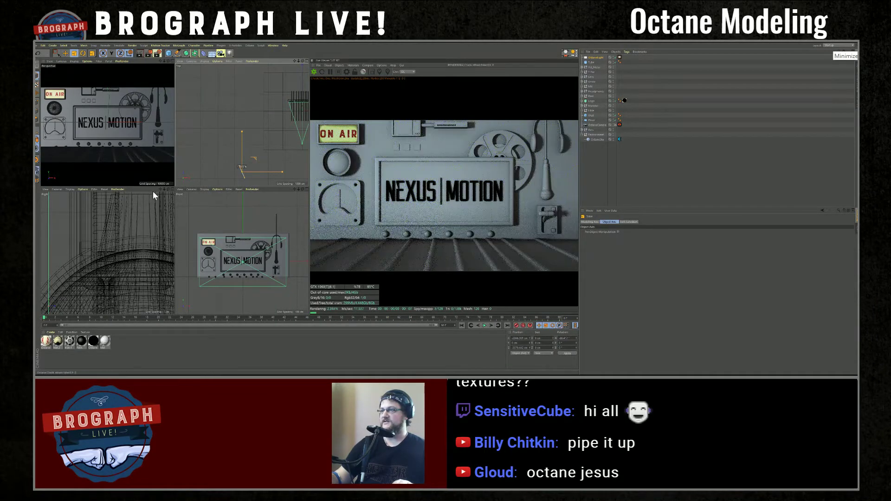
{"action": "left_click_drag", "start_coordinate": [203, 151], "coordinate": [264, 138]}
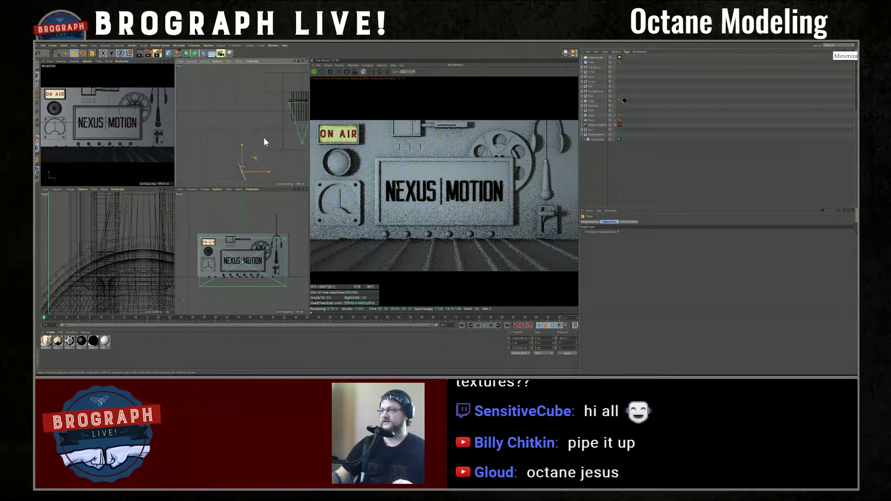
Set the power in the area light's Octane light tag to 7000
{"action": "left_click", "coordinate": [620, 58]}
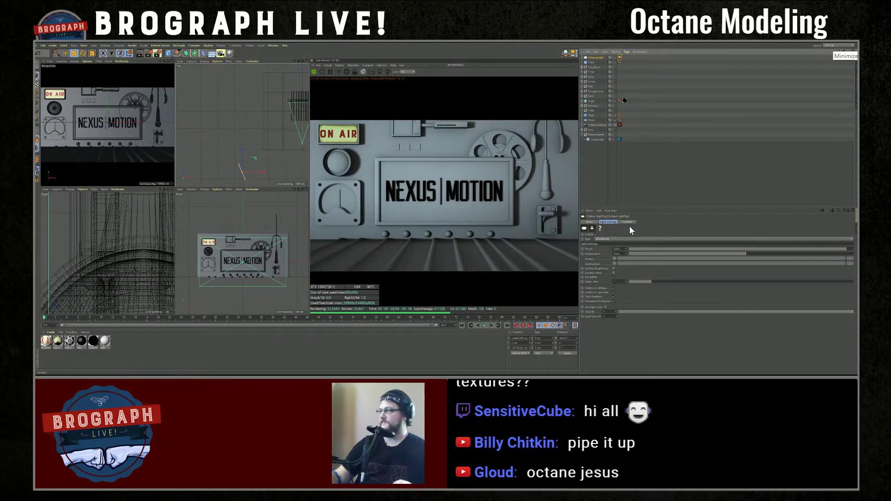
{"action": "double_click", "coordinate": [617, 249]}
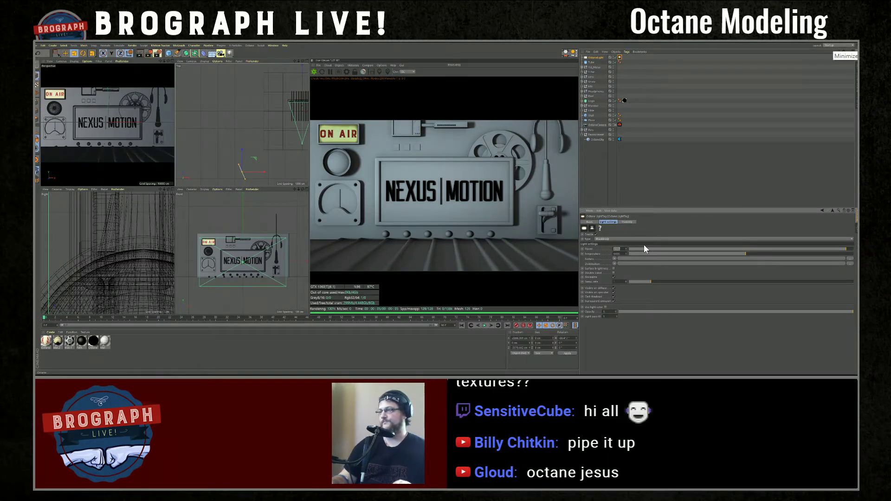
{"action": "type", "text": "7000"}
{"action": "key", "text": "Return"}
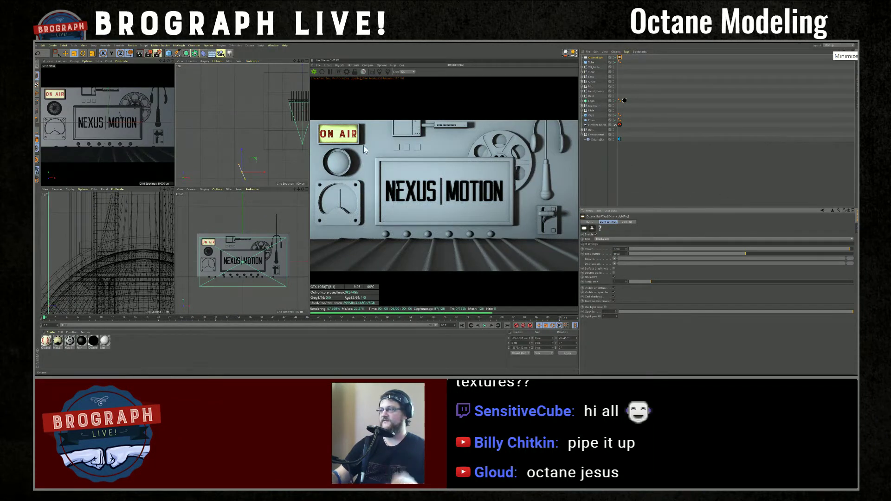
{"action": "left_click", "coordinate": [243, 116]}
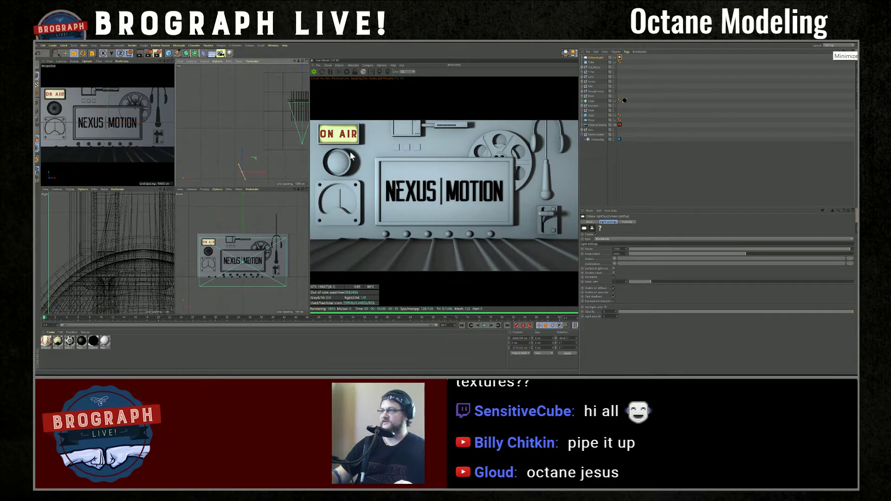
Test the Octane environment's float texture at both extremes and settle on a bright value around three quarters of the range
{"action": "left_click", "coordinate": [618, 138]}
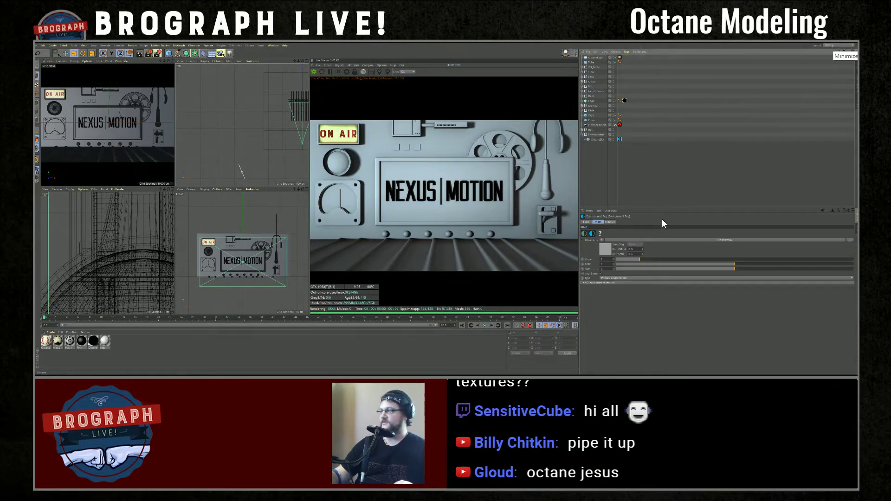
{"action": "left_click", "coordinate": [605, 253]}
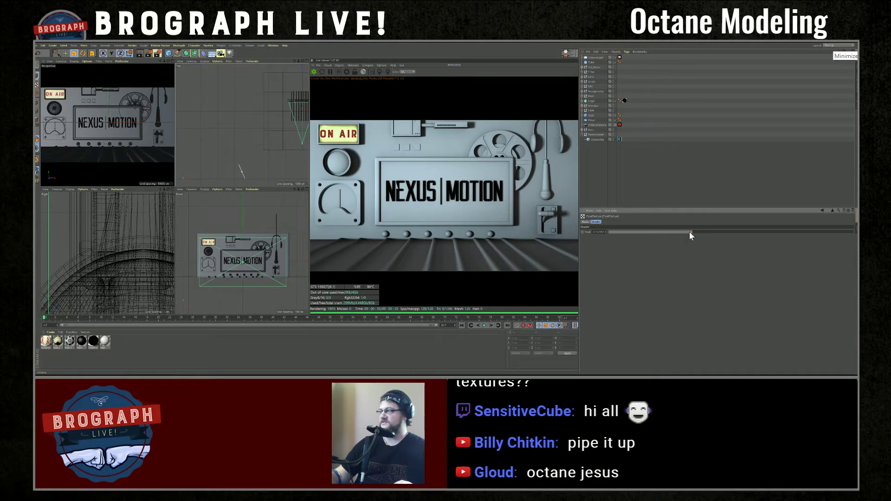
{"action": "left_click_drag", "start_coordinate": [690, 233], "coordinate": [605, 233]}
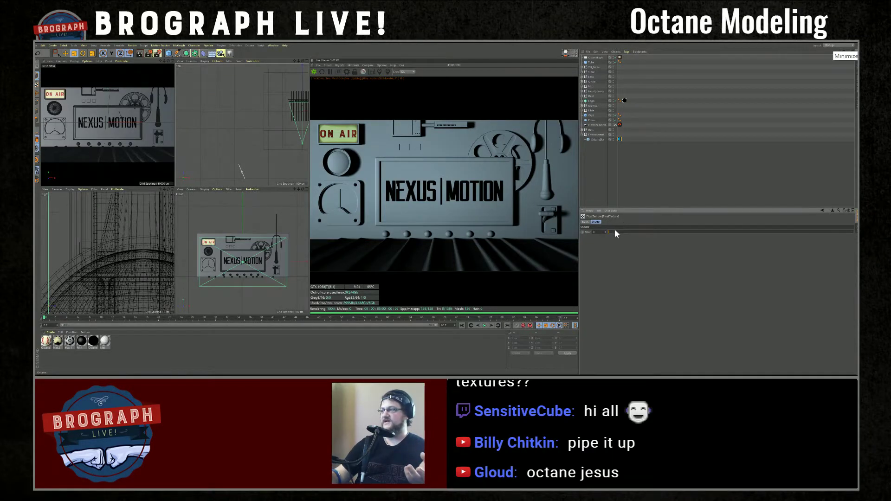
{"action": "left_click_drag", "start_coordinate": [616, 232], "coordinate": [854, 232]}
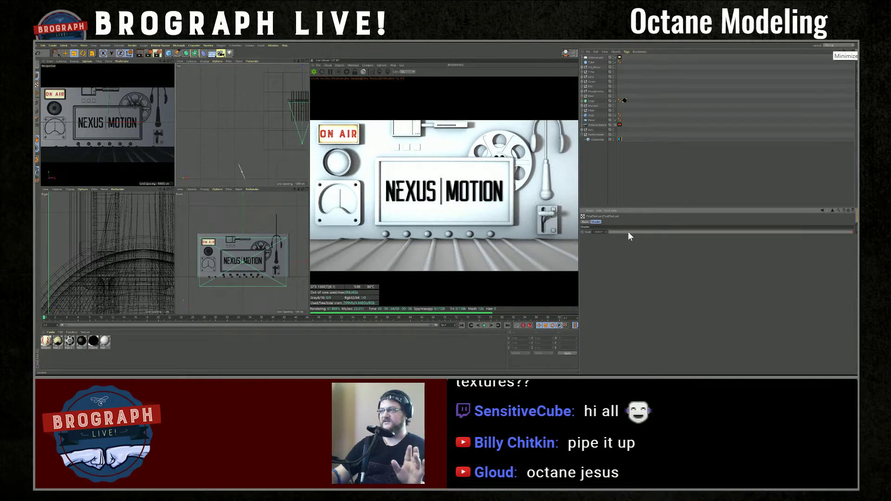
{"action": "left_click_drag", "start_coordinate": [720, 232], "coordinate": [788, 231]}
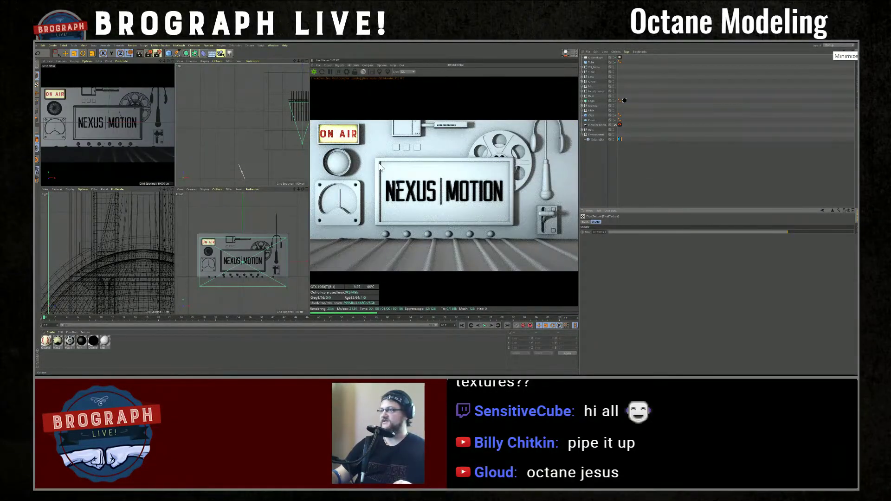
Frame the area light in the front view and stretch it vertically into a tall panel
{"action": "left_click", "coordinate": [596, 57]}
{"action": "key", "text": "o"}
{"action": "scroll", "coordinate": [239, 243], "scroll_direction": "down", "scroll_amount": 5}
{"action": "left_click_drag", "start_coordinate": [242, 244], "coordinate": [242, 221]}
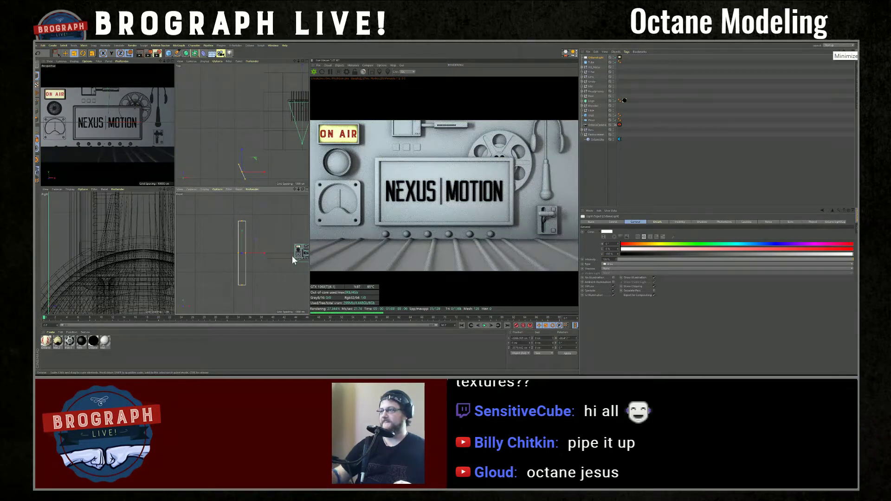
{"action": "left_click", "coordinate": [625, 173]}
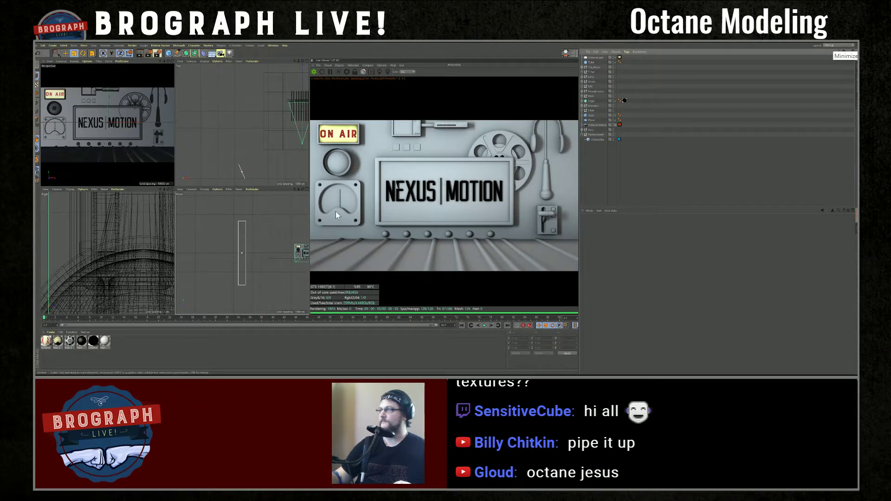
{"action": "left_click", "coordinate": [599, 58]}
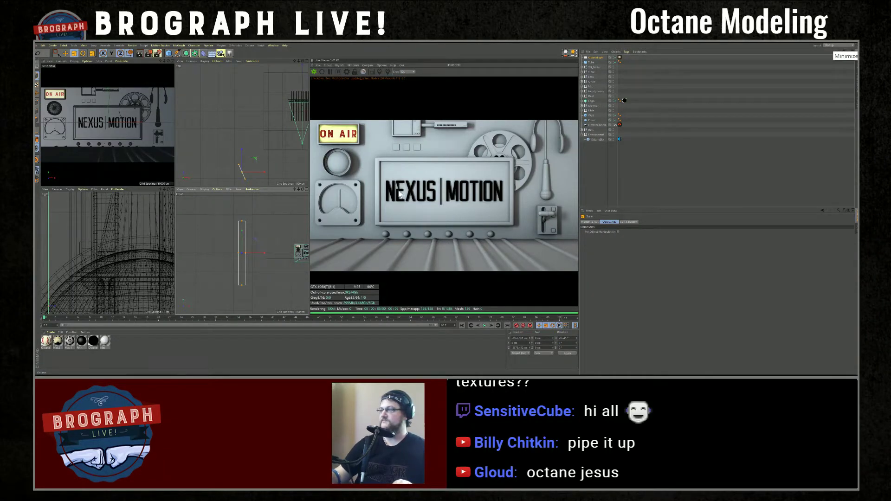
Check the environment tag and move the area light farther away from the set in the top view
{"action": "left_click", "coordinate": [620, 139]}
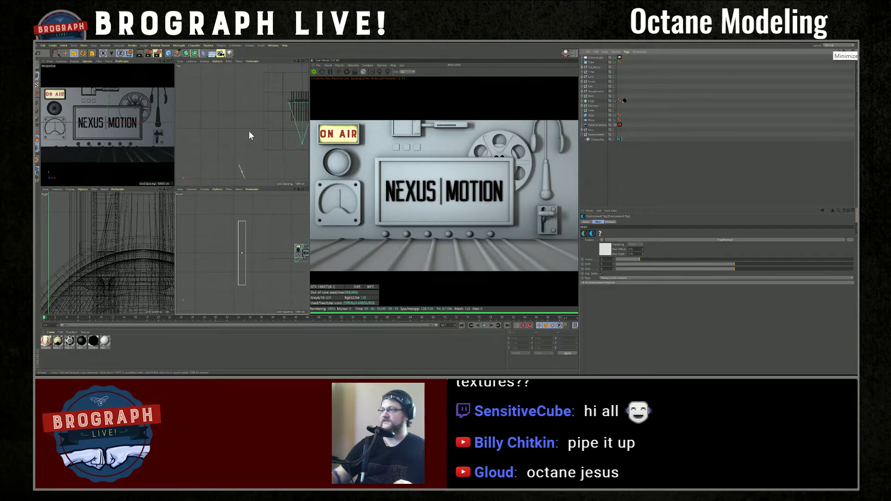
{"action": "left_click", "coordinate": [242, 173]}
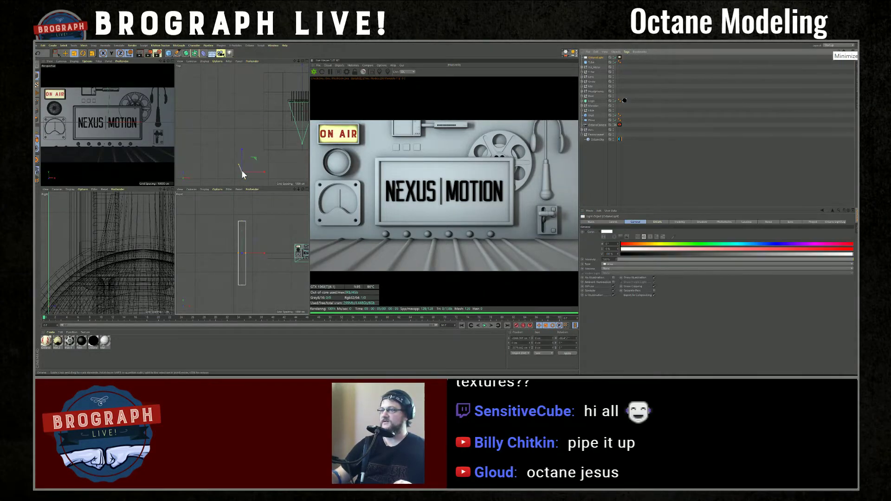
{"action": "key", "text": "e"}
{"action": "left_click_drag", "start_coordinate": [242, 154], "coordinate": [255, 176]}
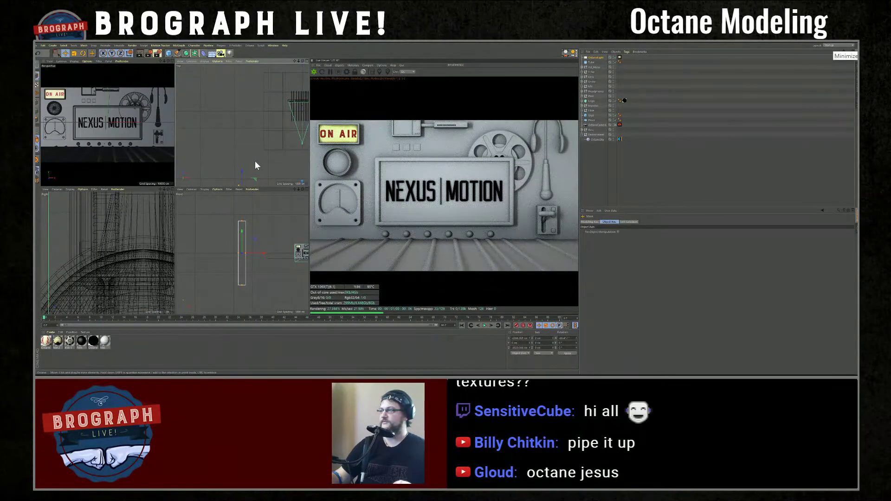
Reposition the tall area light in the top view and raise it higher relative to the set in the front view
{"action": "left_click_drag", "start_coordinate": [240, 173], "coordinate": [242, 162]}
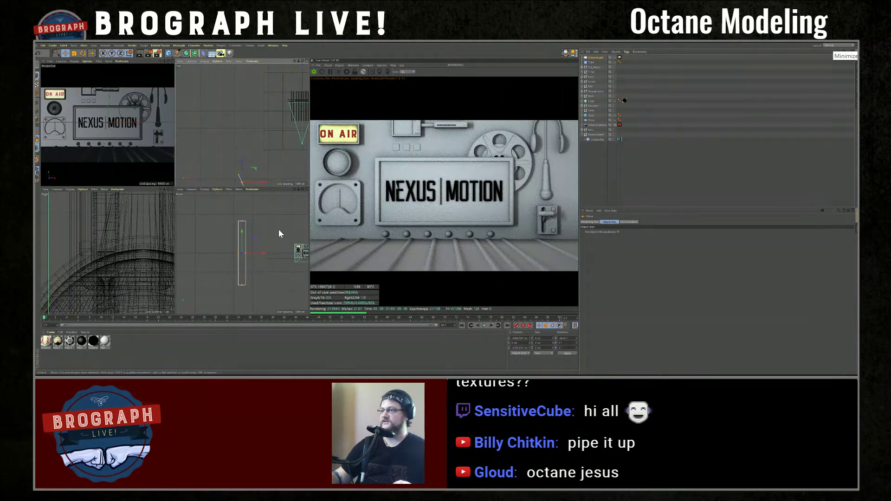
{"action": "left_click_drag", "start_coordinate": [243, 234], "coordinate": [272, 210]}
{"action": "mouse_move", "coordinate": [253, 176]}
{"action": "left_mouse_down"}
{"action": "mouse_move", "coordinate": [255, 163]}
{"action": "mouse_move", "coordinate": [257, 185]}
{"action": "left_mouse_up"}
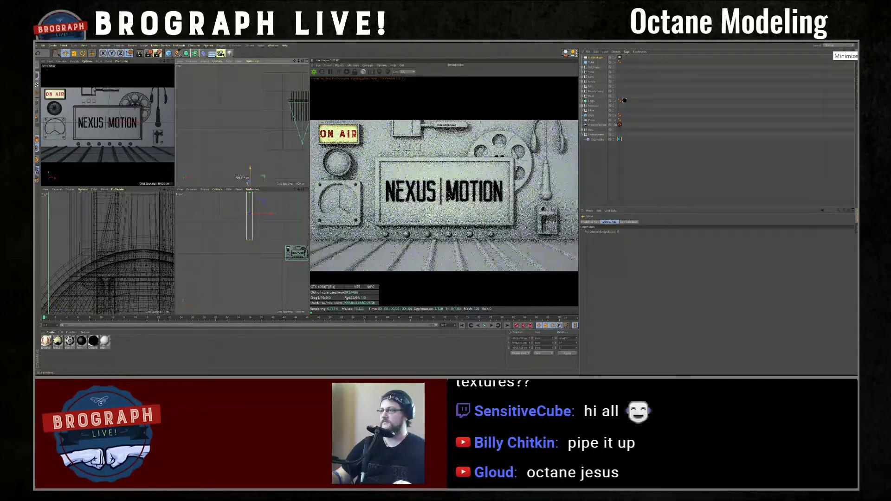
Rotate the area light slightly in the top view to adjust its angle toward the set, and save the scene
{"action": "scroll", "coordinate": [255, 159], "scroll_direction": "down", "scroll_amount": 2}
{"action": "scroll", "coordinate": [255, 163], "scroll_direction": "down", "scroll_amount": 2}
{"action": "key", "text": "r"}
{"action": "left_click_drag", "start_coordinate": [253, 168], "coordinate": [253, 166]}
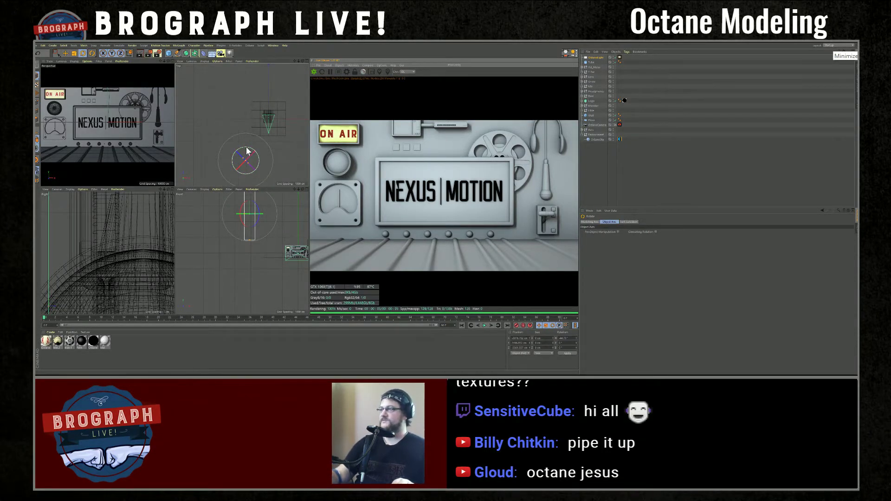
{"action": "key", "text": "ctrl+s"}
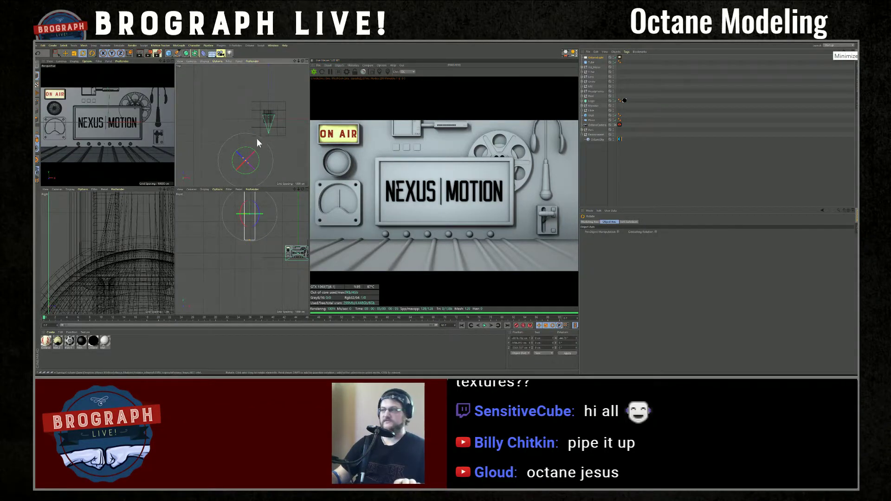
Select the tube above the sign, leave the Octane camera and frame the tube in a maximized perspective view
{"action": "left_click", "coordinate": [98, 91]}
{"action": "key", "text": "o"}
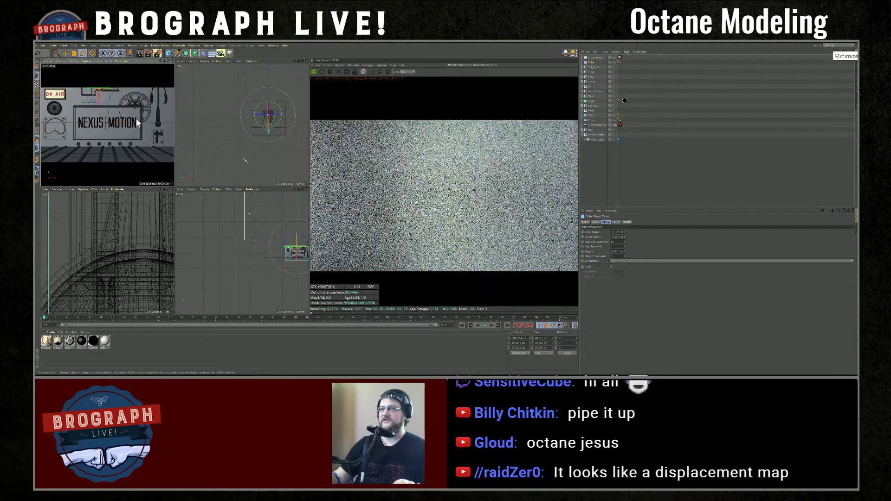
{"action": "left_click", "coordinate": [615, 125]}
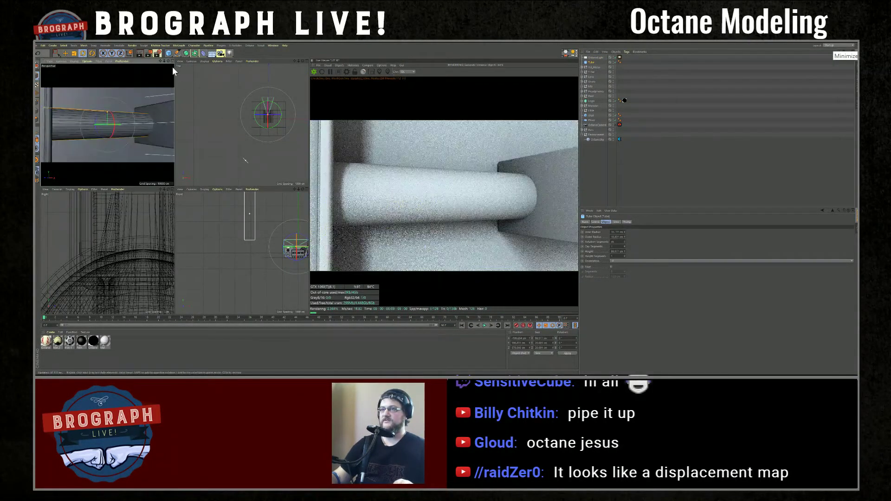
{"action": "left_click", "coordinate": [171, 61]}
{"action": "left_click_drag", "start_coordinate": [280, 171], "coordinate": [256, 203], "text": "alt"}
{"action": "scroll", "coordinate": [220, 193], "scroll_direction": "down", "scroll_amount": 3}
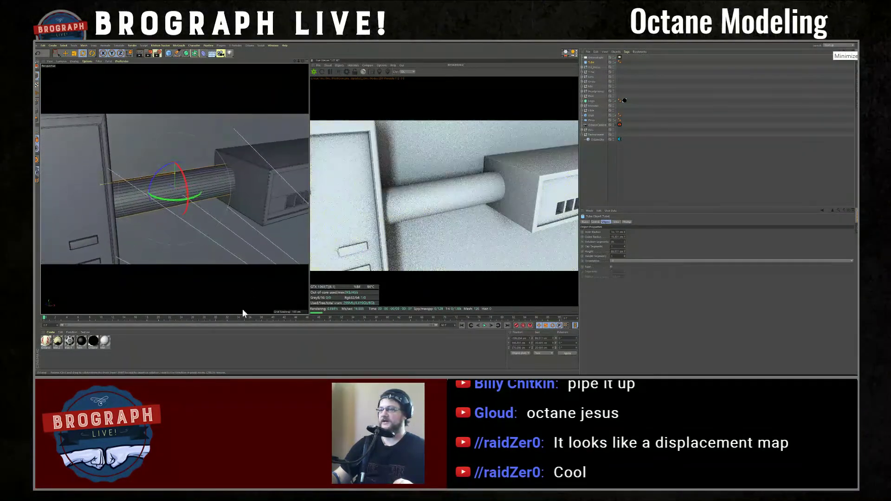
Create a new Octane material and apply it to the selected tube object
{"action": "left_click", "coordinate": [145, 344]}
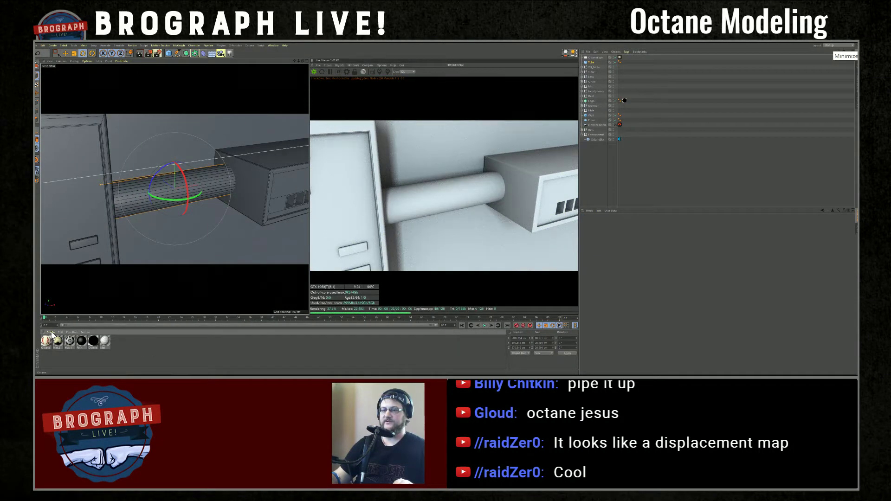
{"action": "left_click", "coordinate": [50, 333]}
{"action": "mouse_move", "coordinate": [65, 297]}
{"action": "left_click", "coordinate": [127, 296]}
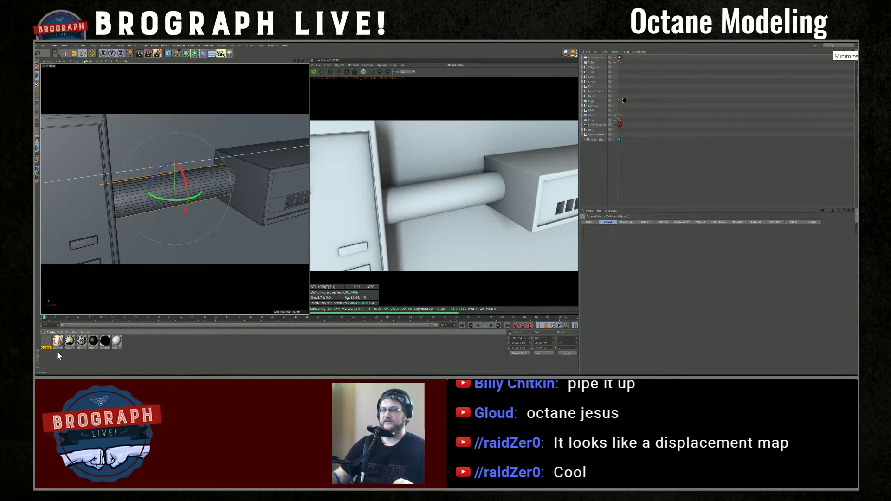
{"action": "left_click_drag", "start_coordinate": [205, 309], "coordinate": [604, 62]}
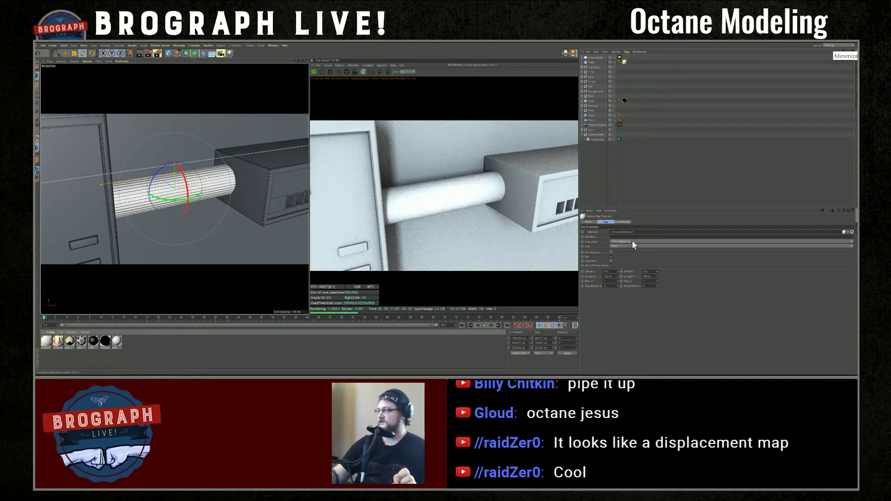
Change the tube's material type to Specular and enable fake shadows for it
{"action": "left_click", "coordinate": [46, 342]}
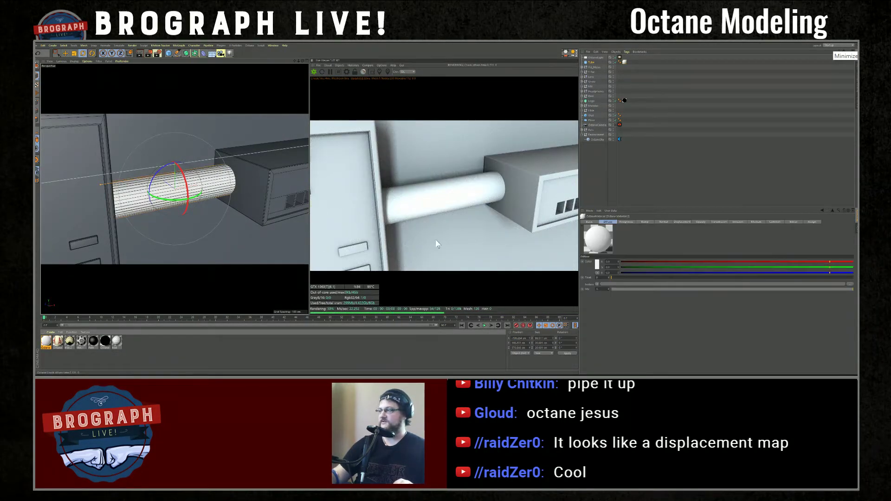
{"action": "left_click", "coordinate": [589, 222]}
{"action": "left_click", "coordinate": [619, 272]}
{"action": "left_click", "coordinate": [617, 286]}
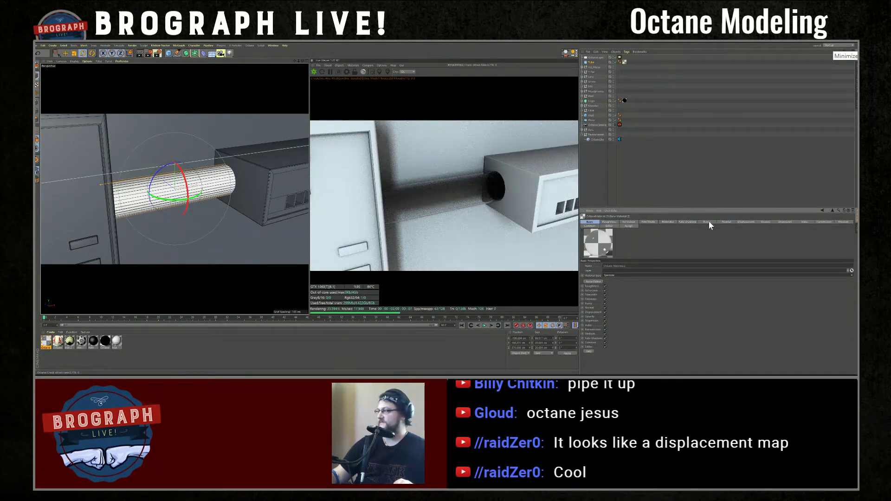
{"action": "left_click", "coordinate": [689, 221]}
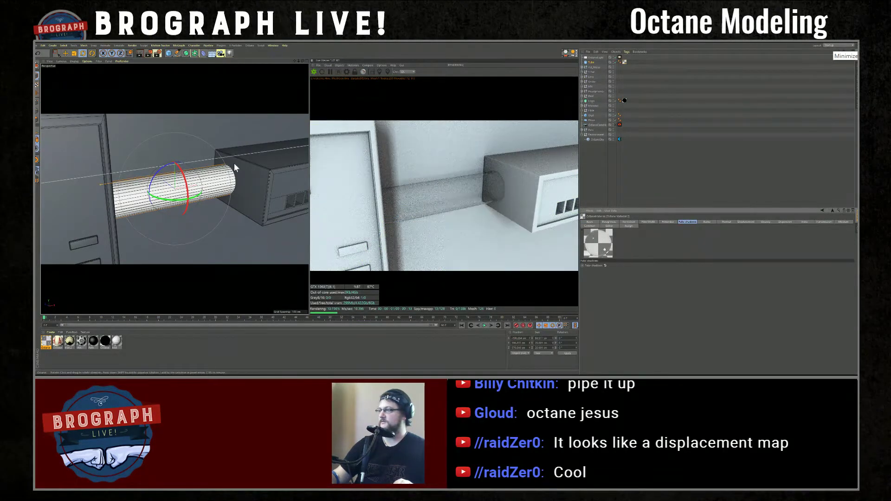
{"action": "left_click_drag", "start_coordinate": [212, 171], "coordinate": [176, 182], "text": "alt"}
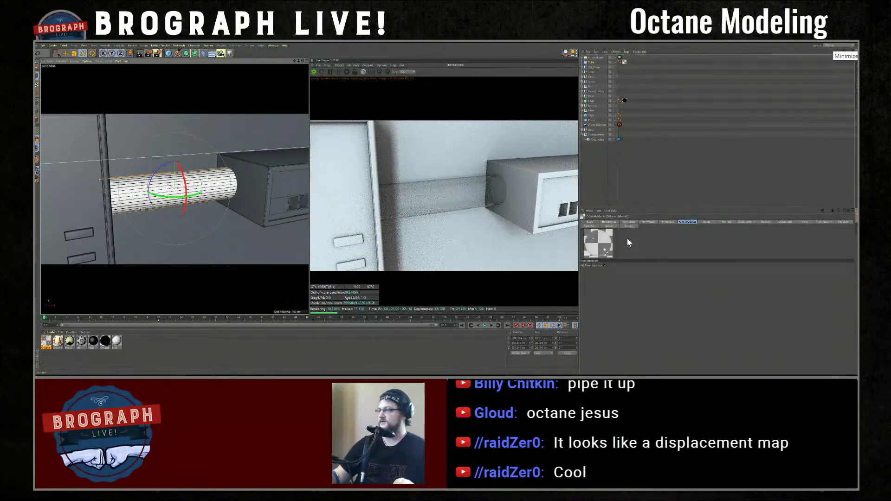
In the Octane settings, test the specular depth at its minimum, step it up above the original level, and raise the glossy depth slightly
{"action": "left_click", "coordinate": [346, 72]}
{"action": "left_click_drag", "start_coordinate": [74, 49], "coordinate": [234, 159]}
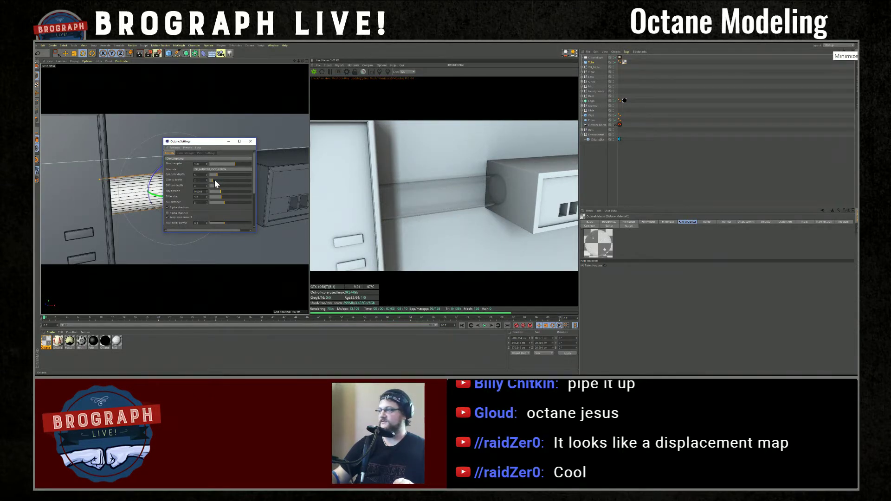
{"action": "left_click_drag", "start_coordinate": [217, 174], "coordinate": [161, 176]}
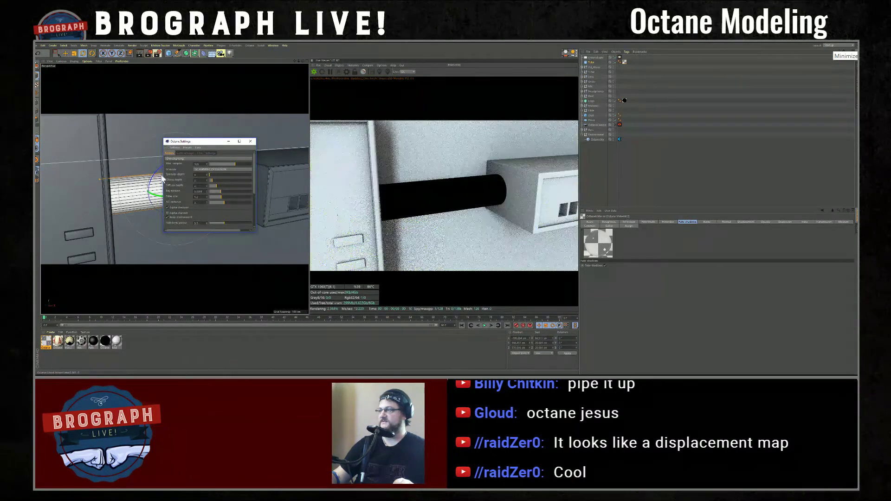
{"action": "left_click", "coordinate": [205, 172]}
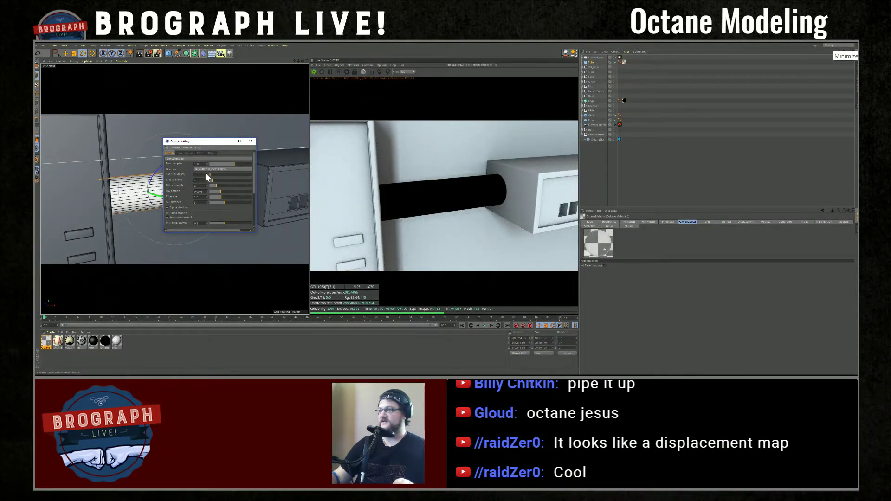
{"action": "left_click", "coordinate": [205, 173]}
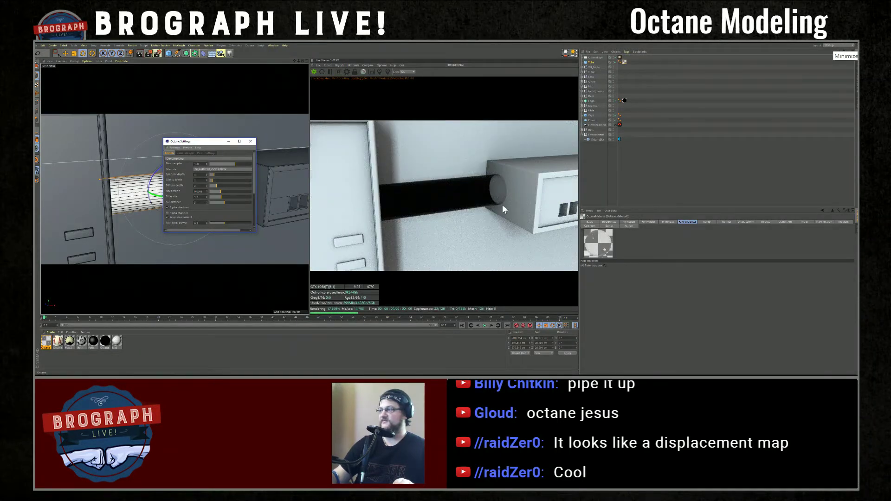
{"action": "left_click", "coordinate": [207, 175]}
{"action": "left_click", "coordinate": [207, 174]}
{"action": "left_click", "coordinate": [207, 175]}
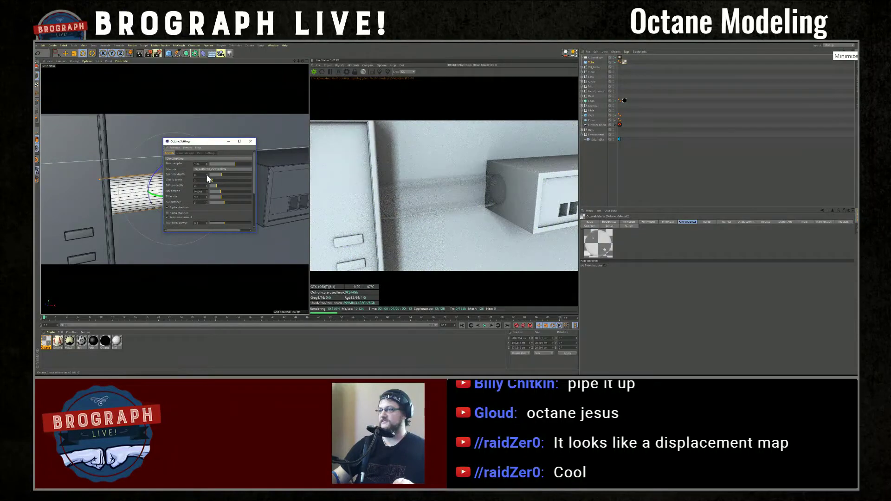
{"action": "left_click", "coordinate": [207, 179]}
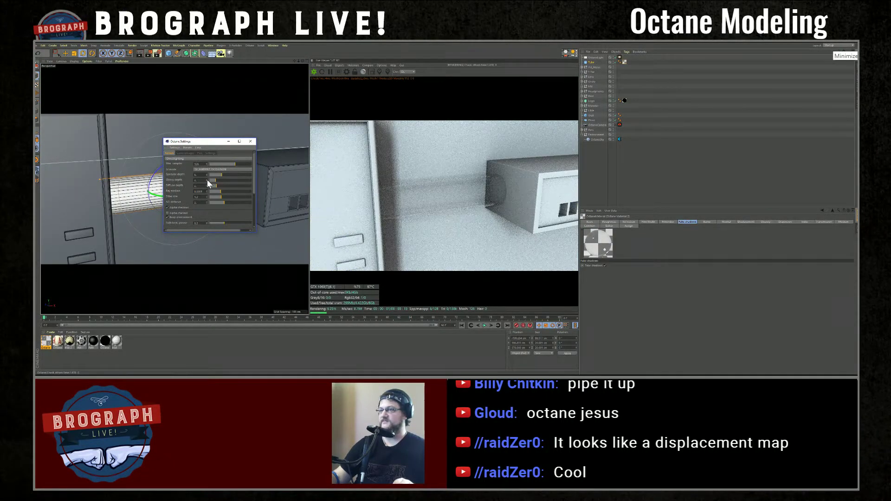
{"action": "left_click", "coordinate": [250, 141]}
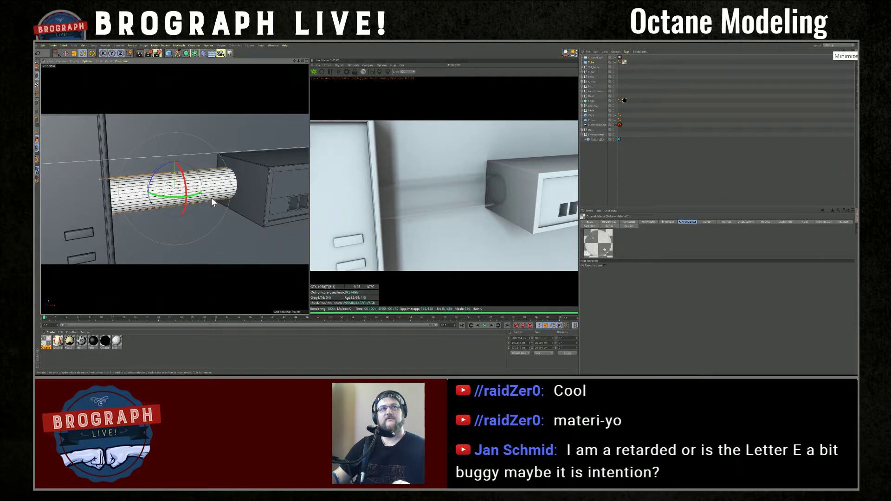
Compare the whole set with a close view of the tube and rename the tube's specular material
{"action": "scroll", "coordinate": [193, 201], "scroll_direction": "down", "scroll_amount": 10}
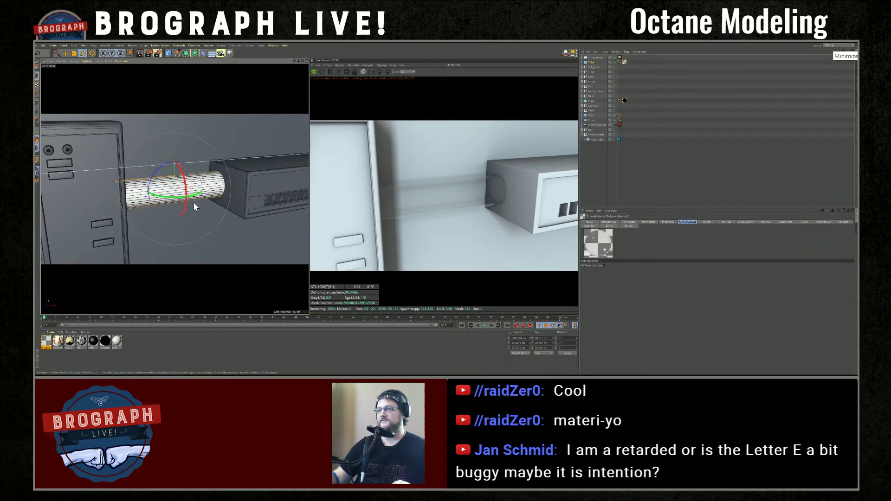
{"action": "scroll", "coordinate": [190, 204], "scroll_direction": "down", "scroll_amount": 10}
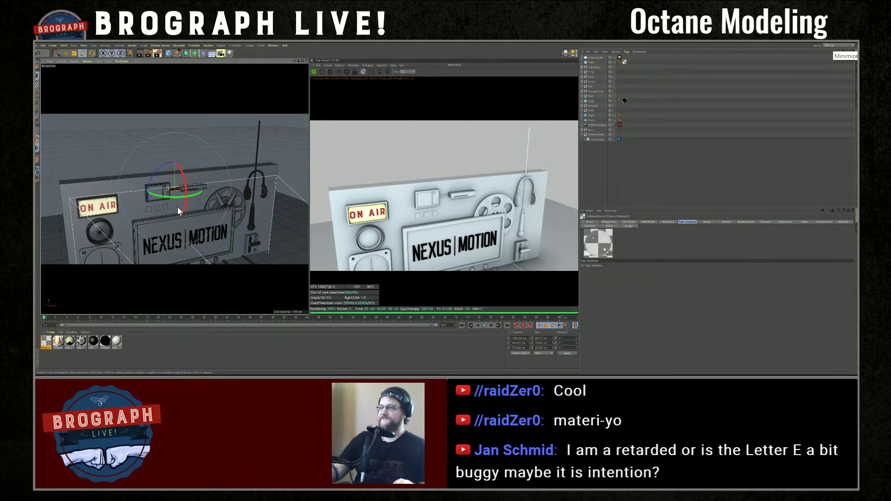
{"action": "key", "text": "o"}
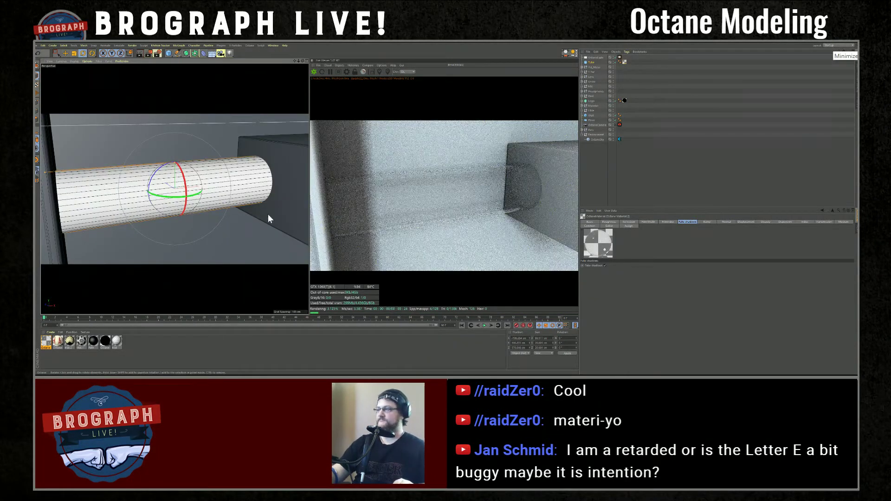
{"action": "left_click_drag", "start_coordinate": [282, 215], "coordinate": [250, 215], "text": "alt"}
{"action": "scroll", "coordinate": [249, 215], "scroll_direction": "down", "scroll_amount": 3}
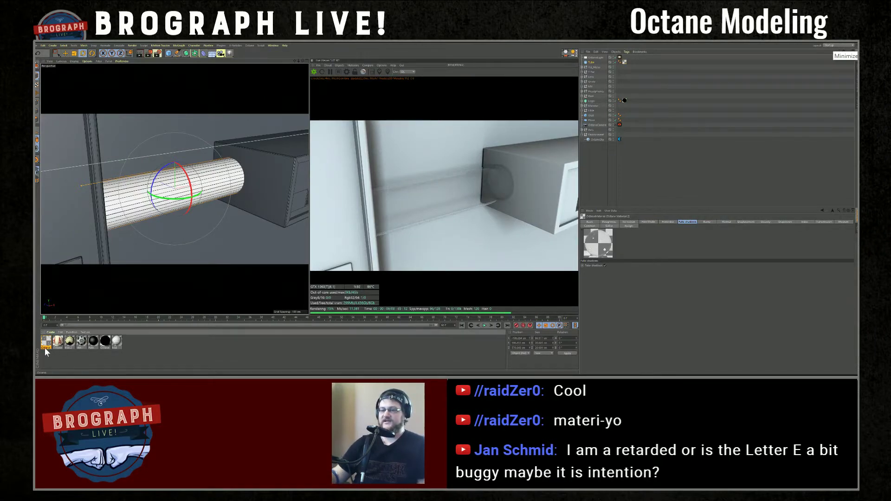
{"action": "key", "text": "Return"}
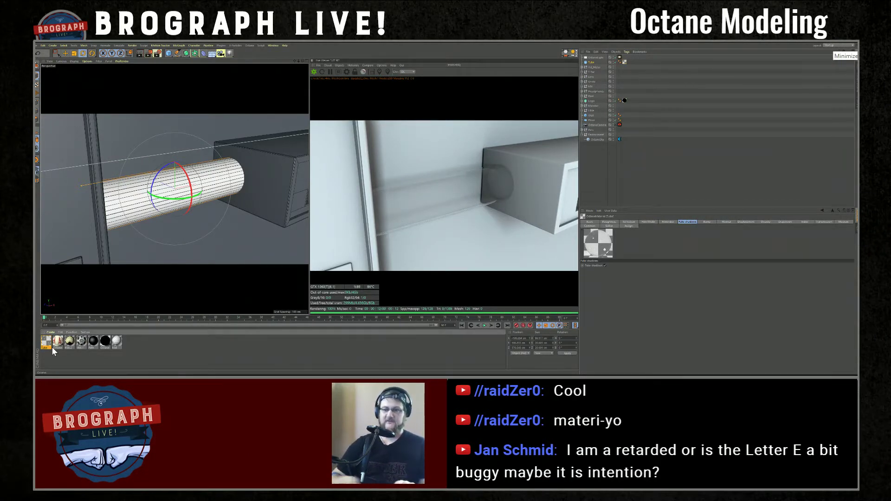
Set the red, green and blue values of the specular material's reflection color to 1
{"action": "left_click", "coordinate": [628, 221]}
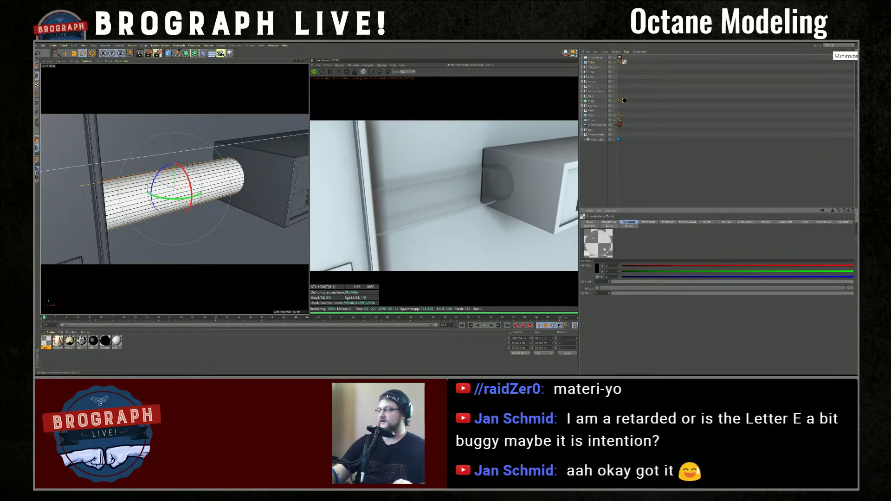
{"action": "left_click_drag", "start_coordinate": [610, 266], "coordinate": [561, 269]}
{"action": "type", "text": "1"}
{"action": "key", "text": "Tab"}
{"action": "type", "text": "1"}
{"action": "key", "text": "Tab"}
{"action": "type", "text": "1"}
{"action": "key", "text": "Tab"}
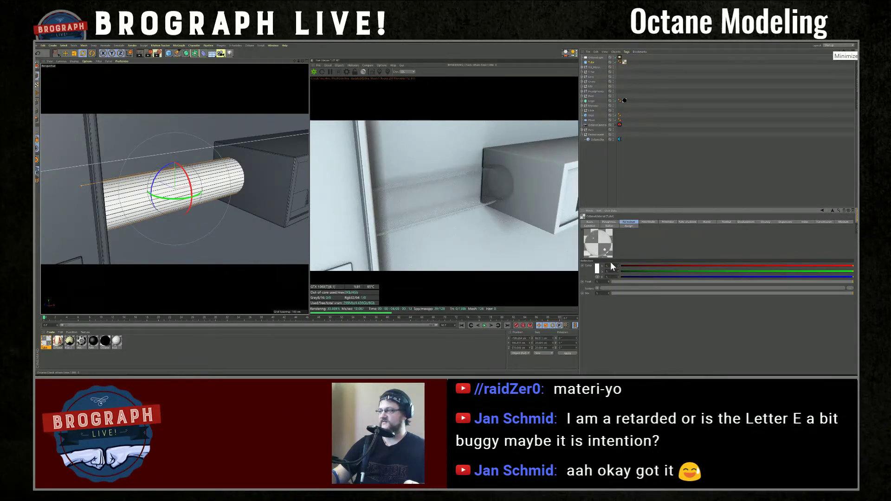
Try small reflection float values on the specular material and reset the float to its default
{"action": "left_click", "coordinate": [624, 282]}
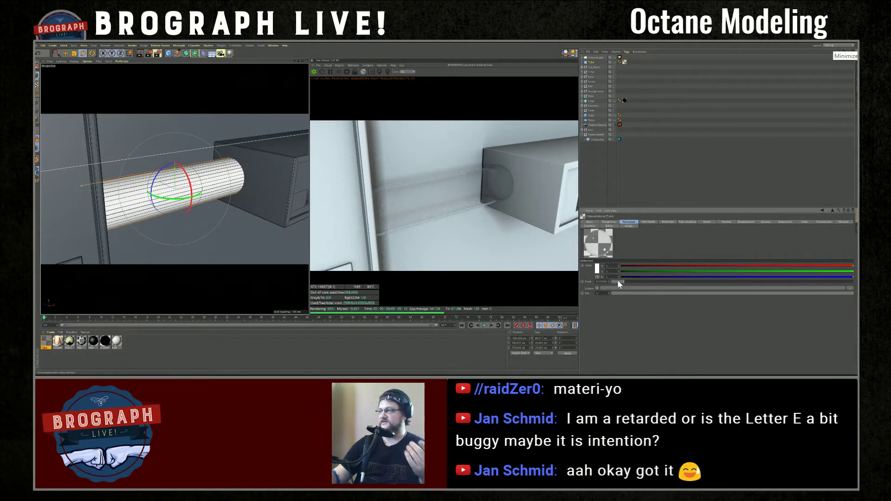
{"action": "left_click", "coordinate": [620, 281]}
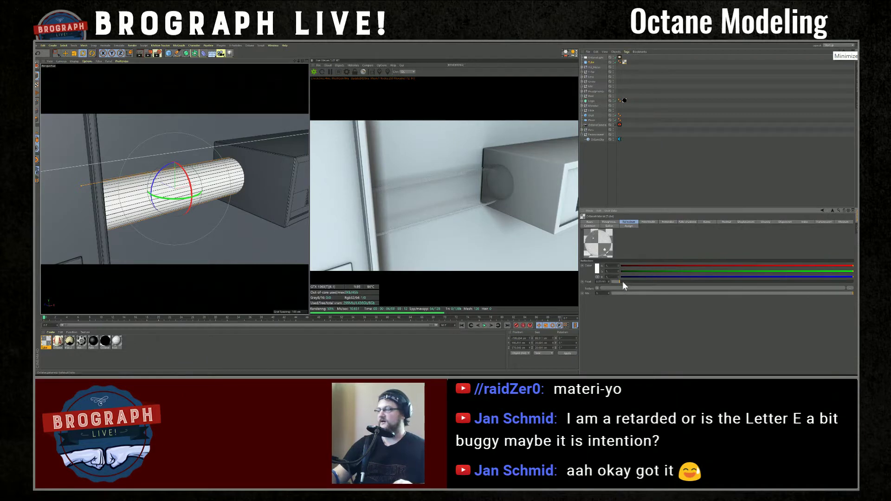
{"action": "right_click", "coordinate": [609, 282]}
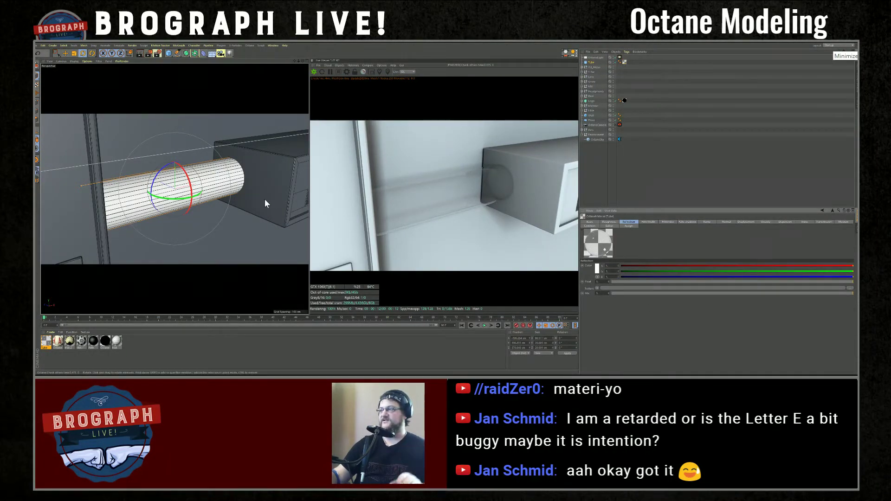
Create another new Octane material and set its type to Glossy
{"action": "left_click", "coordinate": [146, 358]}
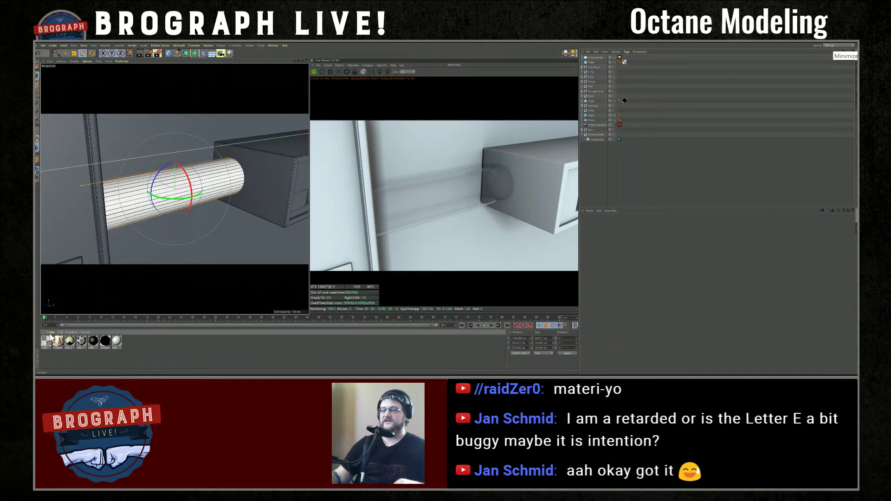
{"action": "left_click", "coordinate": [50, 332]}
{"action": "mouse_move", "coordinate": [75, 301]}
{"action": "mouse_move", "coordinate": [124, 291]}
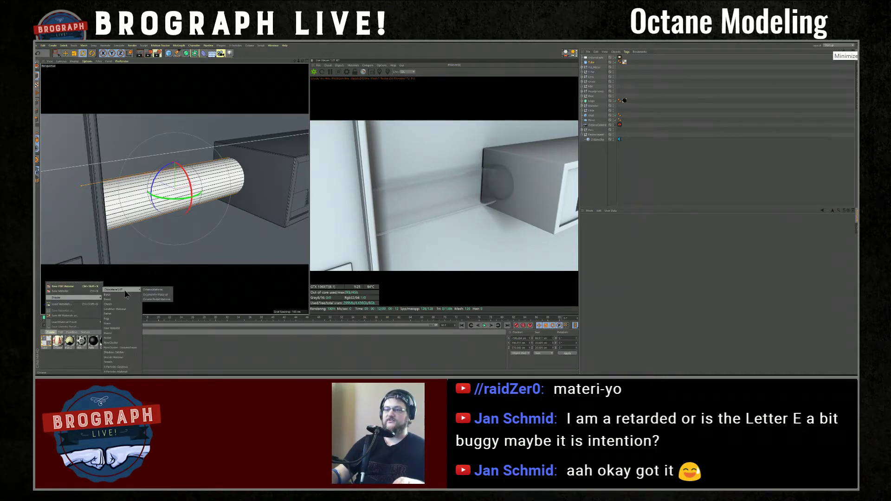
{"action": "left_click", "coordinate": [157, 290]}
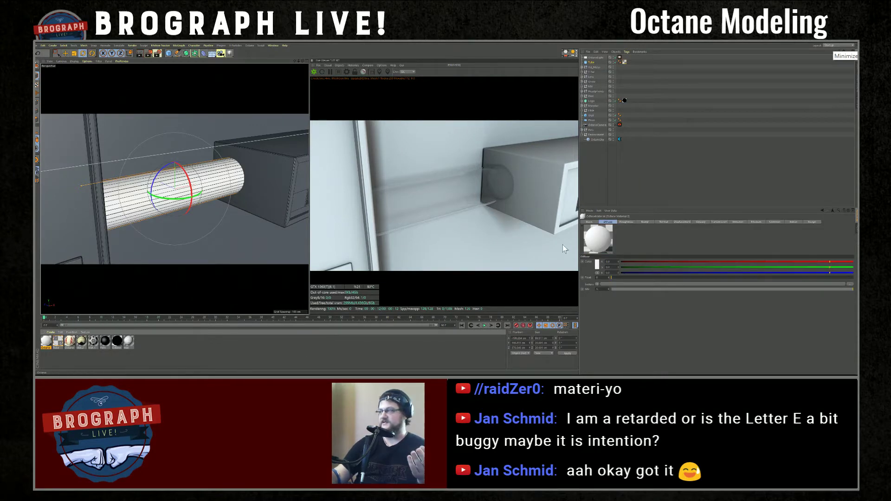
{"action": "left_click", "coordinate": [589, 222]}
{"action": "left_click", "coordinate": [608, 272]}
{"action": "left_click", "coordinate": [609, 280]}
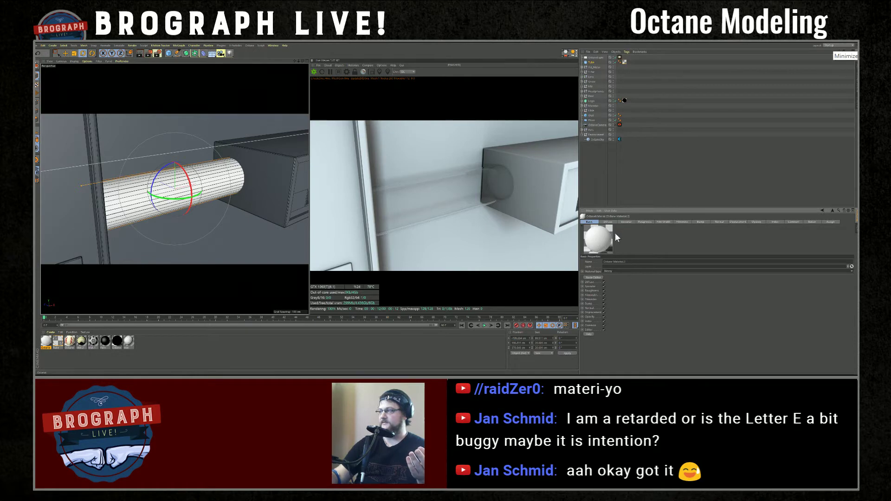
Lower the glossy material's index to its minimum and create a new Octane mix material
{"action": "left_click", "coordinate": [776, 221]}
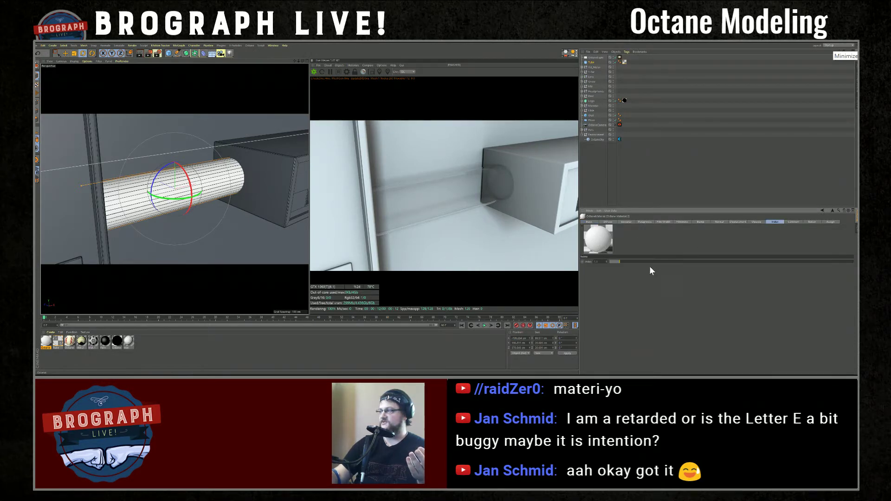
{"action": "left_click_drag", "start_coordinate": [621, 262], "coordinate": [590, 262]}
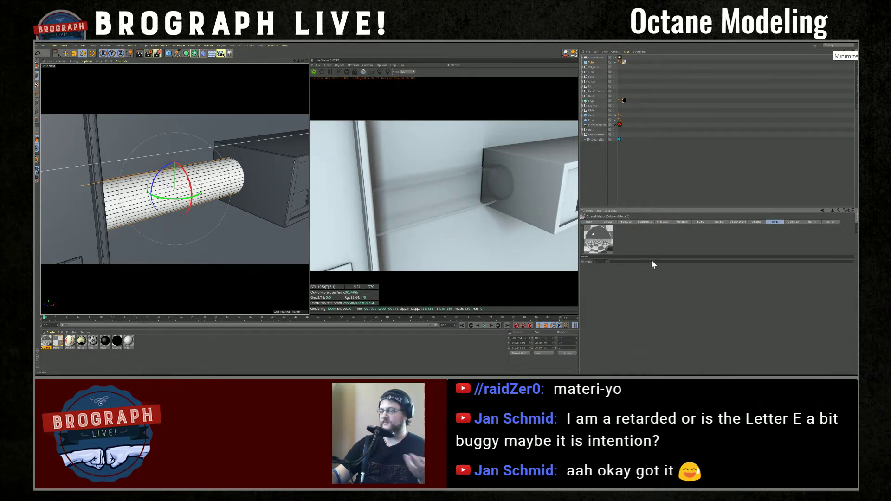
{"action": "left_click", "coordinate": [50, 333]}
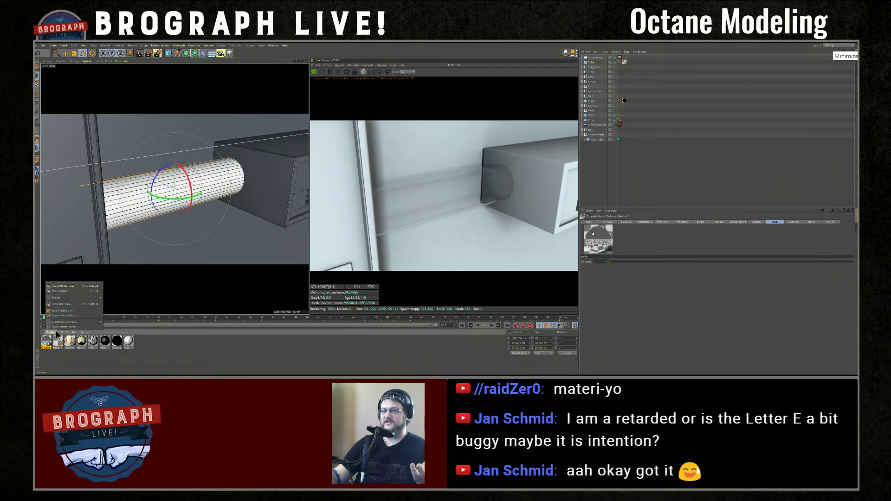
{"action": "mouse_move", "coordinate": [75, 298]}
{"action": "mouse_move", "coordinate": [117, 291]}
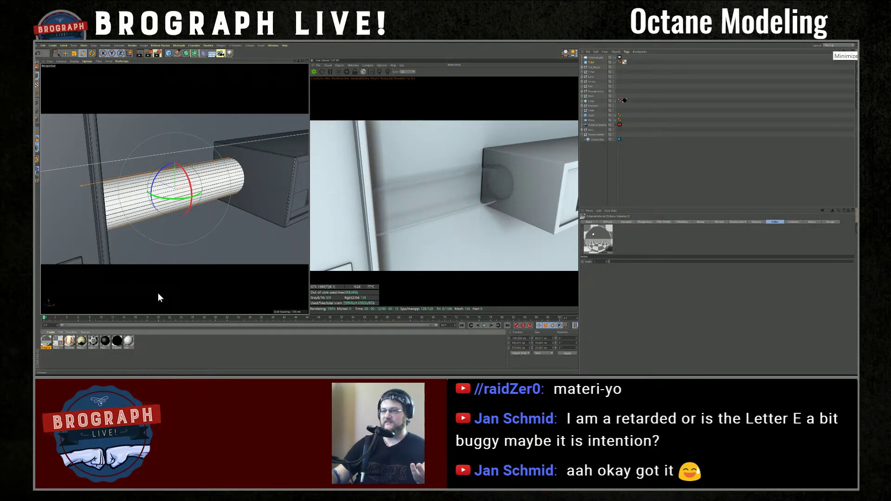
{"action": "left_click", "coordinate": [158, 293]}
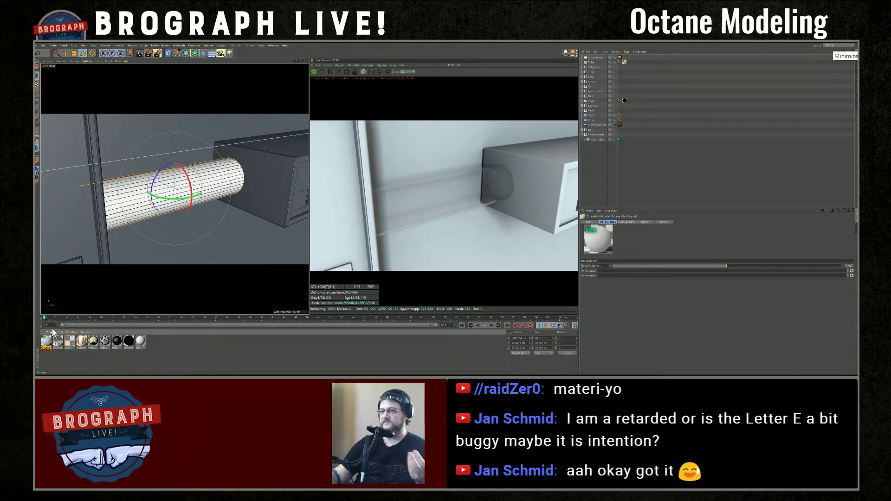
Assign the specular and glossy materials to the mix material's two slots and apply the mix to the tube
{"action": "left_click_drag", "start_coordinate": [61, 344], "coordinate": [605, 271]}
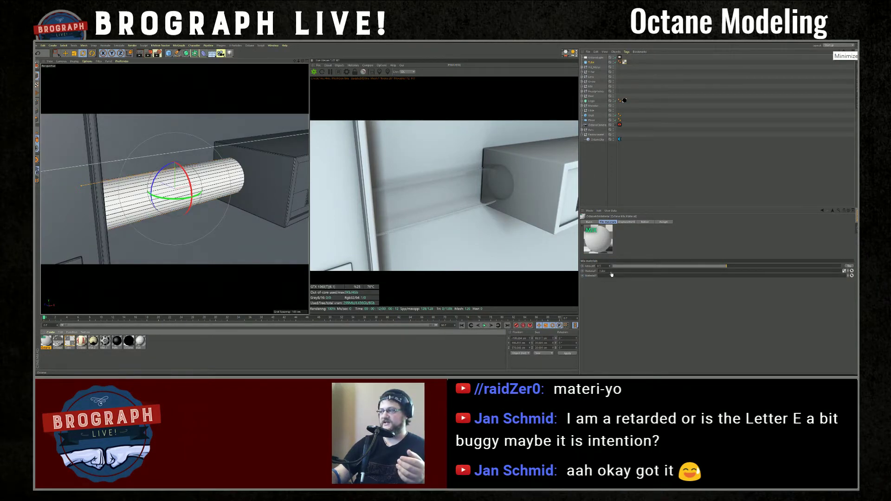
{"action": "left_click_drag", "start_coordinate": [54, 348], "coordinate": [612, 277]}
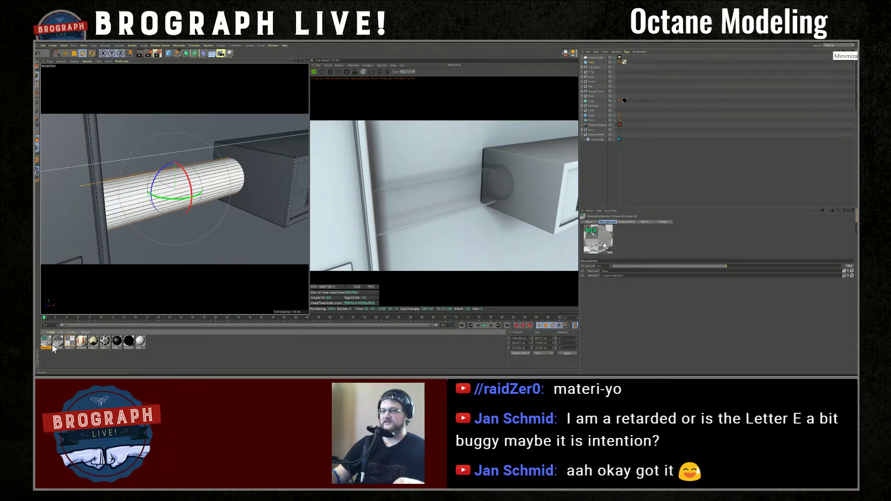
{"action": "left_click_drag", "start_coordinate": [595, 108], "coordinate": [625, 62]}
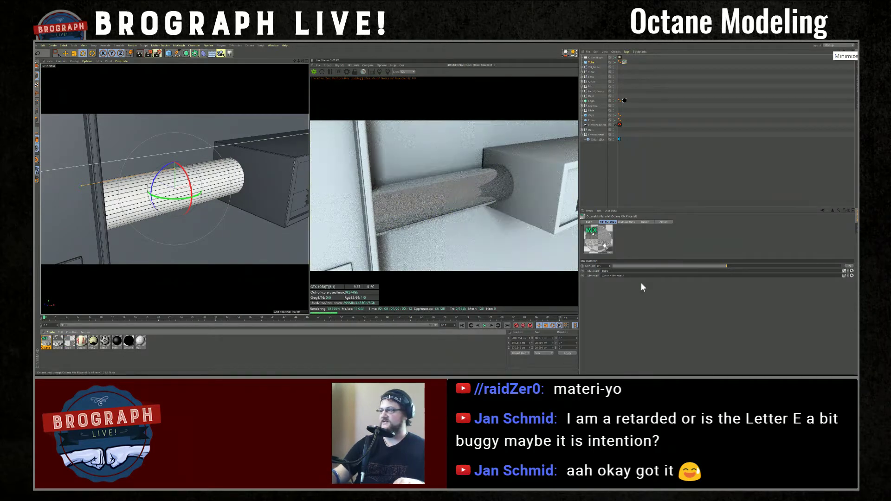
Try different amounts on the mix material, finishing at about 0.82, and check the tube from another angle
{"action": "left_click_drag", "start_coordinate": [718, 267], "coordinate": [769, 277]}
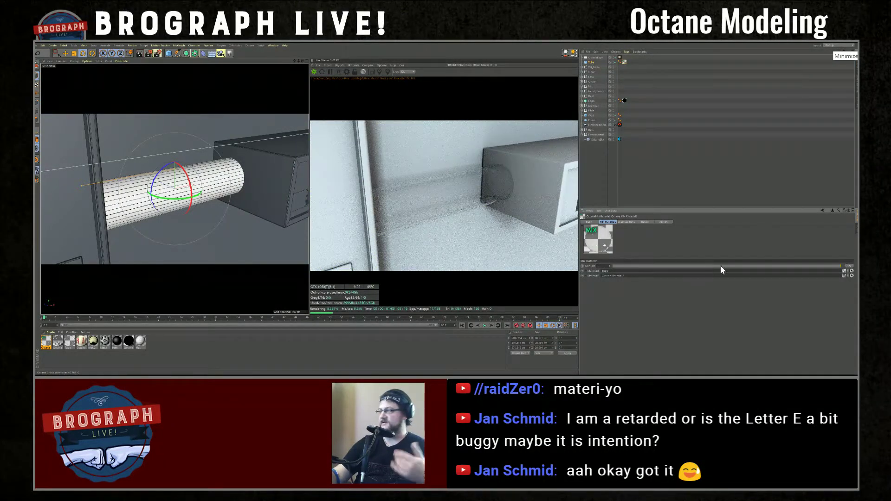
{"action": "left_click", "coordinate": [753, 266]}
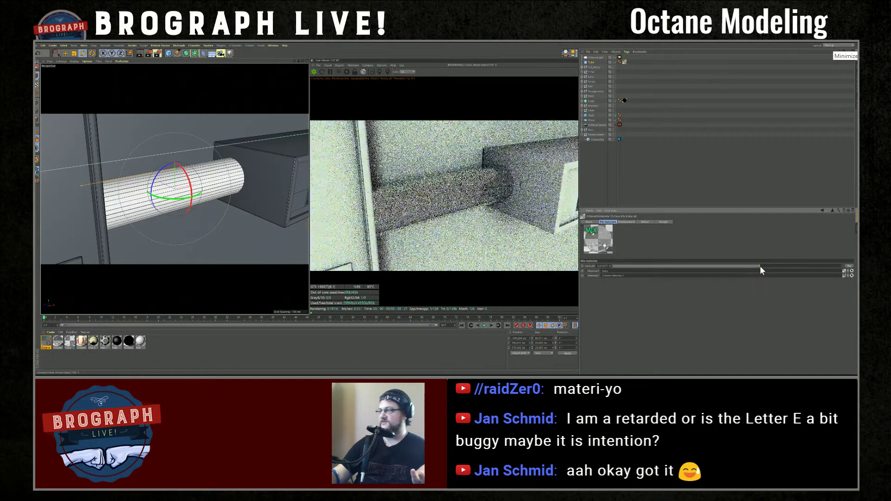
{"action": "left_click", "coordinate": [760, 266]}
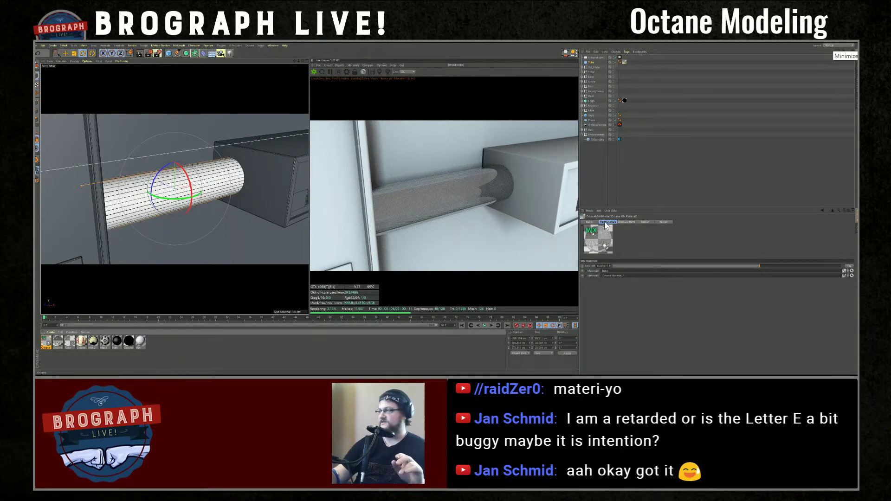
{"action": "left_click_drag", "start_coordinate": [184, 223], "coordinate": [215, 217], "text": "alt"}
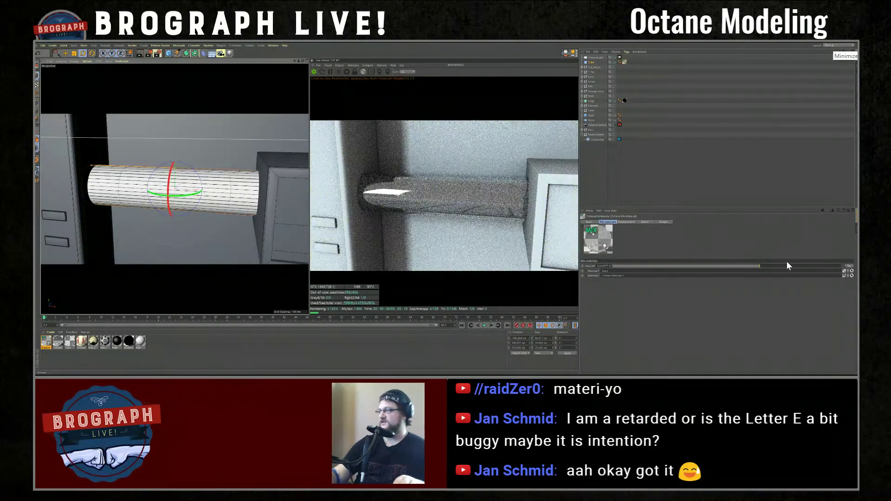
{"action": "left_click_drag", "start_coordinate": [799, 266], "coordinate": [804, 265]}
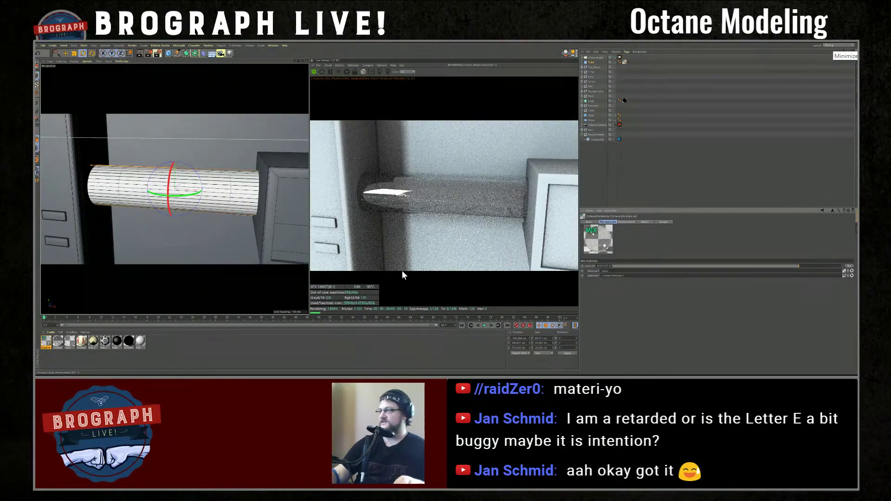
Lower the glossy material's opacity float to about 0.45
{"action": "left_click", "coordinate": [56, 344]}
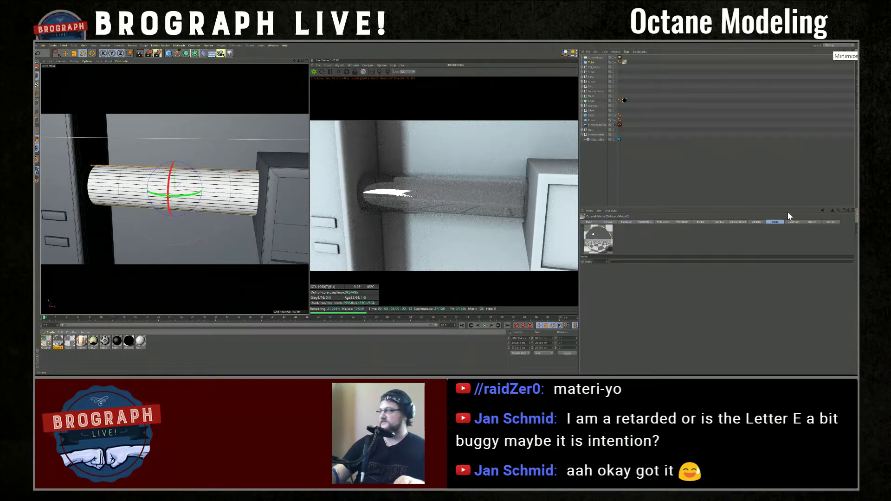
{"action": "left_click", "coordinate": [756, 222]}
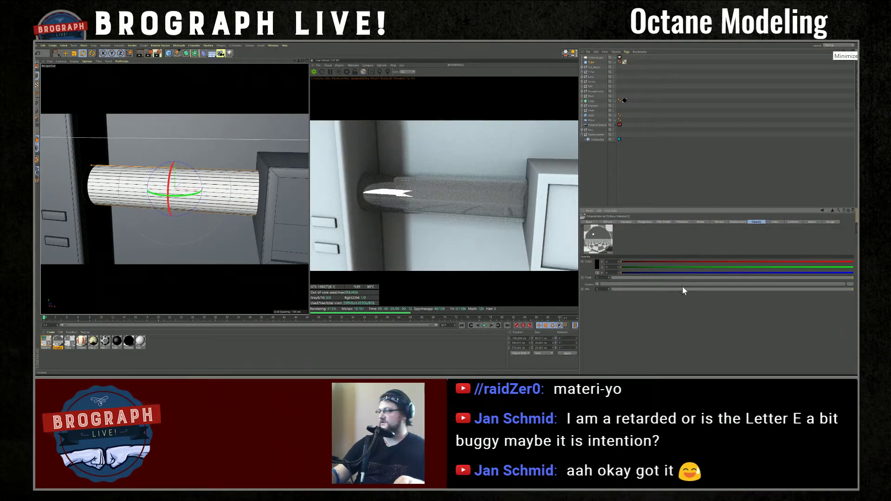
{"action": "left_click_drag", "start_coordinate": [699, 291], "coordinate": [691, 290]}
{"action": "key", "text": "ctrl+z"}
{"action": "left_click", "coordinate": [743, 278]}
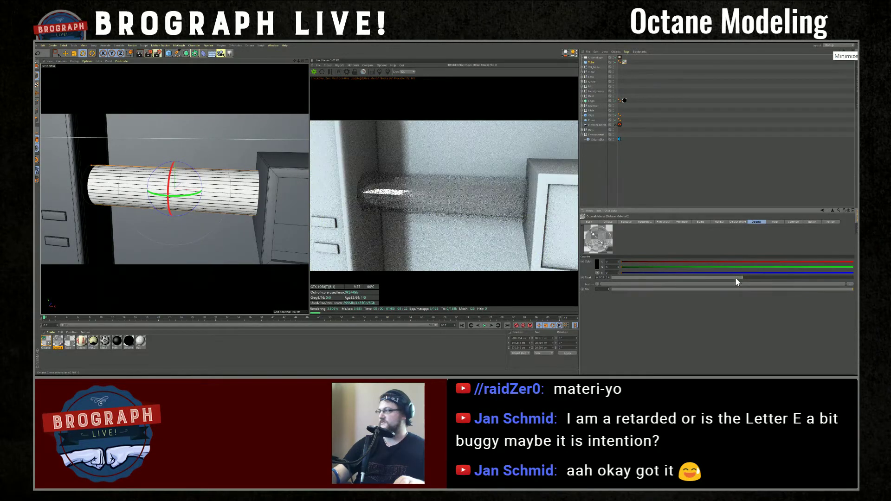
{"action": "left_click", "coordinate": [720, 278]}
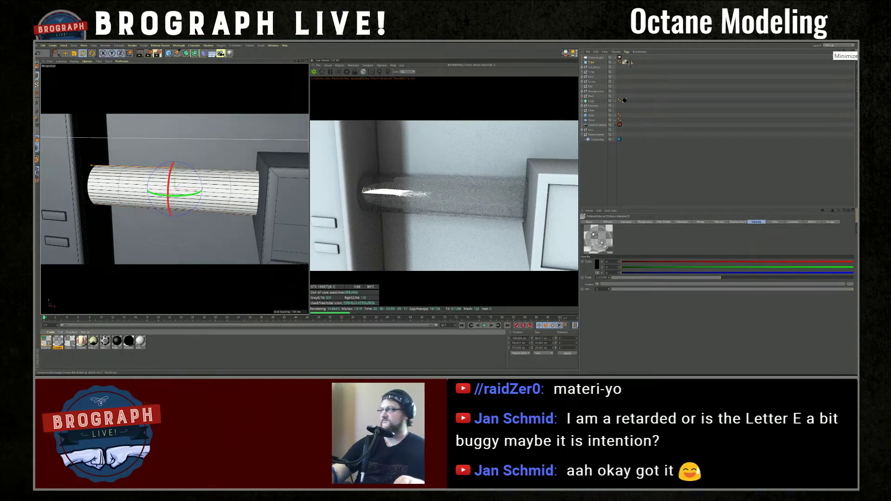
Swap the tube's material between the plain specular and the mix to compare the renders
{"action": "left_click", "coordinate": [615, 57]}
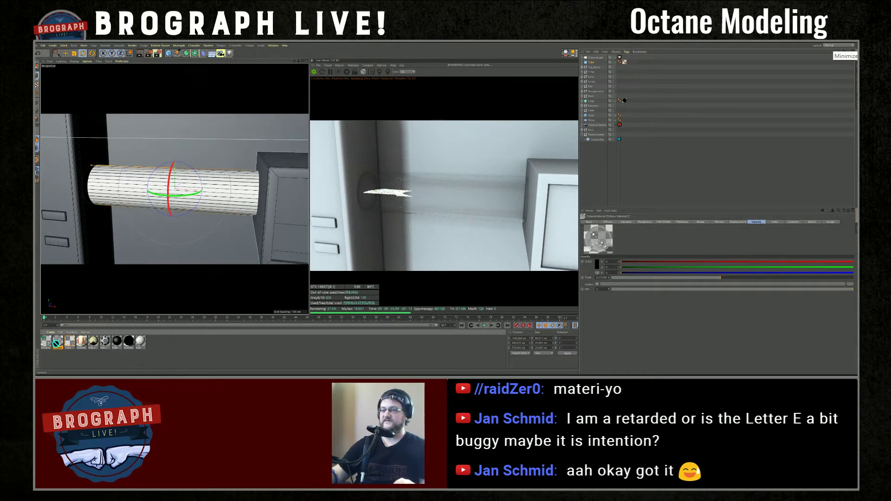
{"action": "left_click_drag", "start_coordinate": [625, 61], "coordinate": [625, 61]}
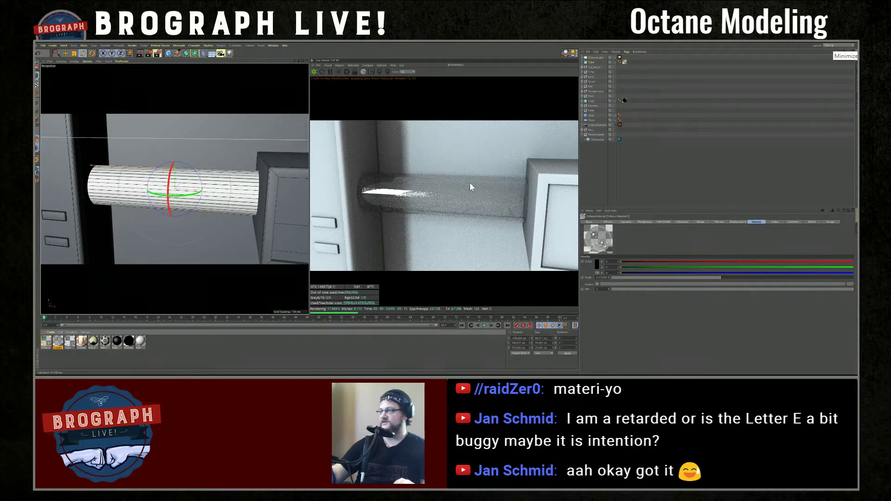
Delete the mix and glossy materials and apply the specular material to the tube again
{"action": "left_click", "coordinate": [58, 352]}
{"action": "left_click", "coordinate": [57, 344]}
{"action": "left_click", "coordinate": [47, 343], "text": "shift"}
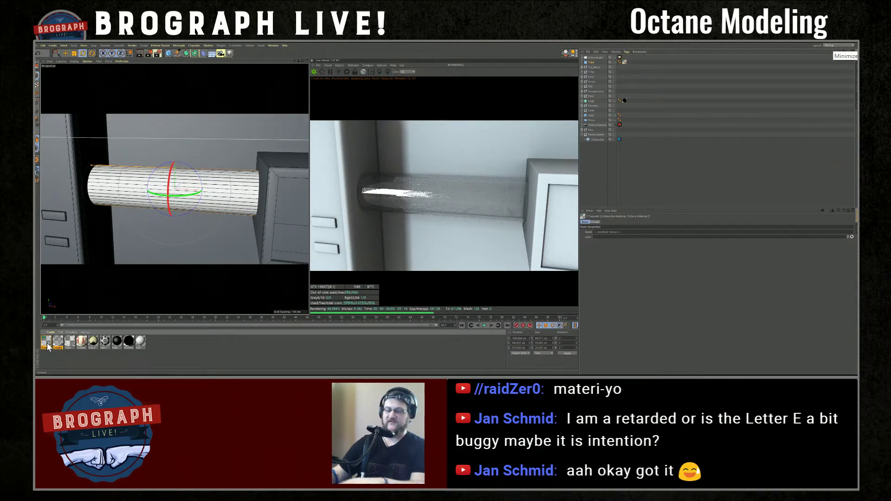
{"action": "key", "text": "Delete"}
{"action": "left_click_drag", "start_coordinate": [625, 63], "coordinate": [625, 63]}
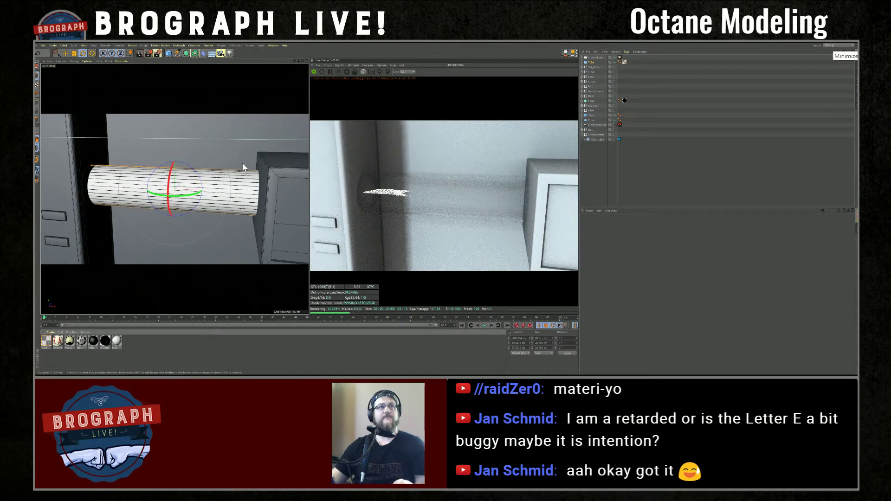
Examine the tube within the wider set and review its specular material and texture tag settings
{"action": "scroll", "coordinate": [217, 209], "scroll_direction": "down", "scroll_amount": 3}
{"action": "scroll", "coordinate": [217, 207], "scroll_direction": "down", "scroll_amount": 3}
{"action": "mouse_move", "coordinate": [227, 202]}
{"action": "left_mouse_down", "text": "alt"}
{"action": "mouse_move", "coordinate": [238, 191]}
{"action": "mouse_move", "coordinate": [220, 202]}
{"action": "left_mouse_up", "text": "alt"}
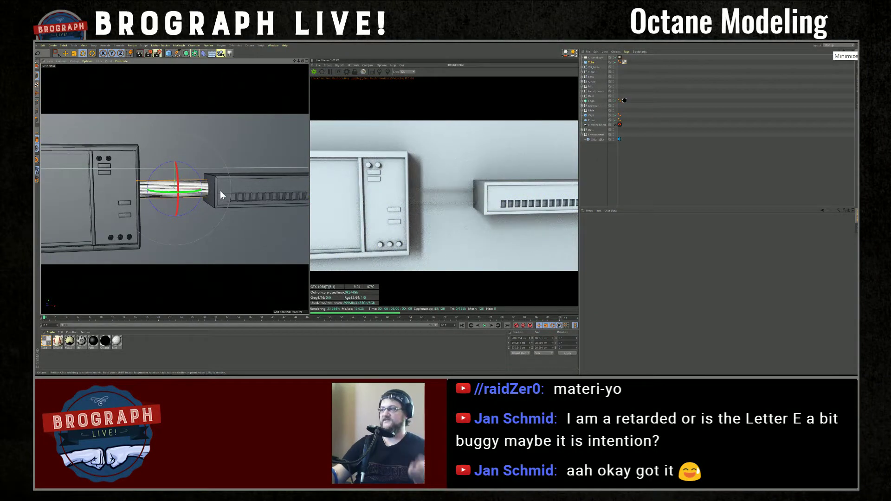
{"action": "scroll", "coordinate": [220, 191], "scroll_direction": "down", "scroll_amount": 6}
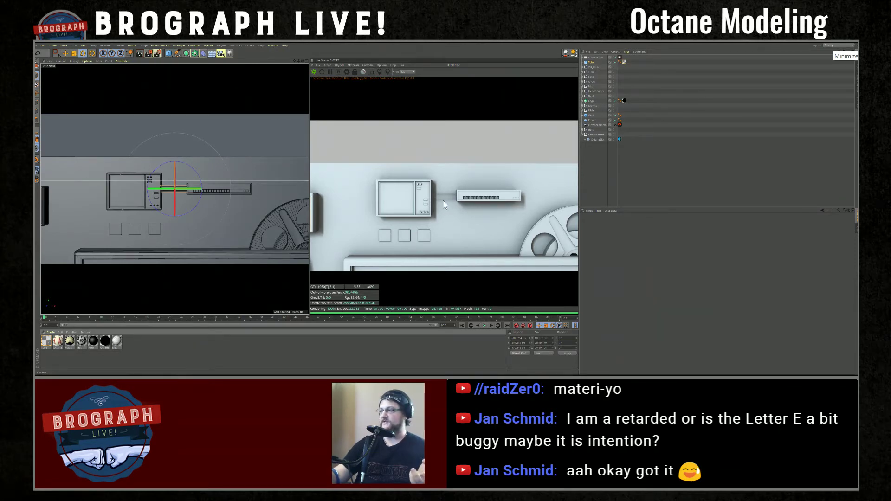
{"action": "left_click", "coordinate": [46, 344]}
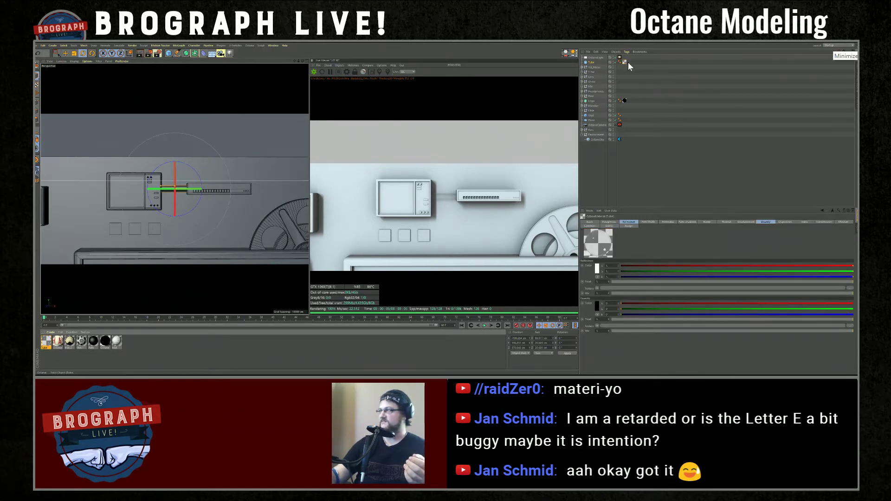
{"action": "left_click", "coordinate": [625, 62]}
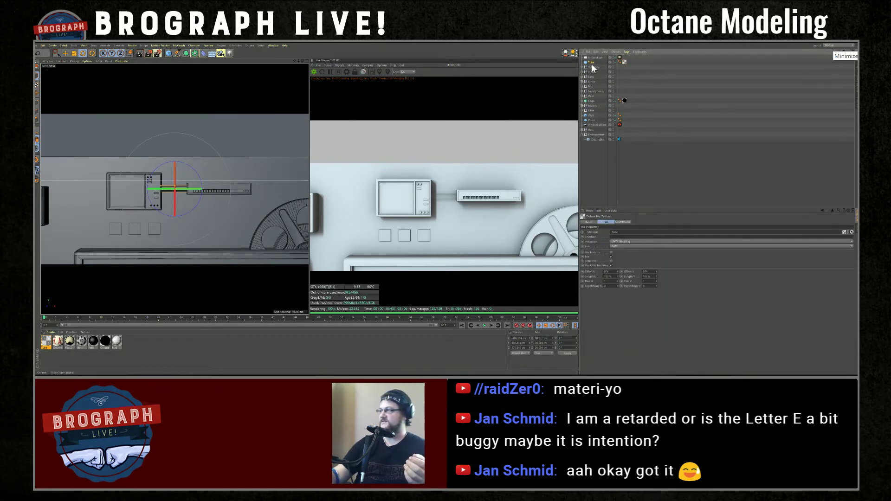
{"action": "left_click", "coordinate": [47, 344]}
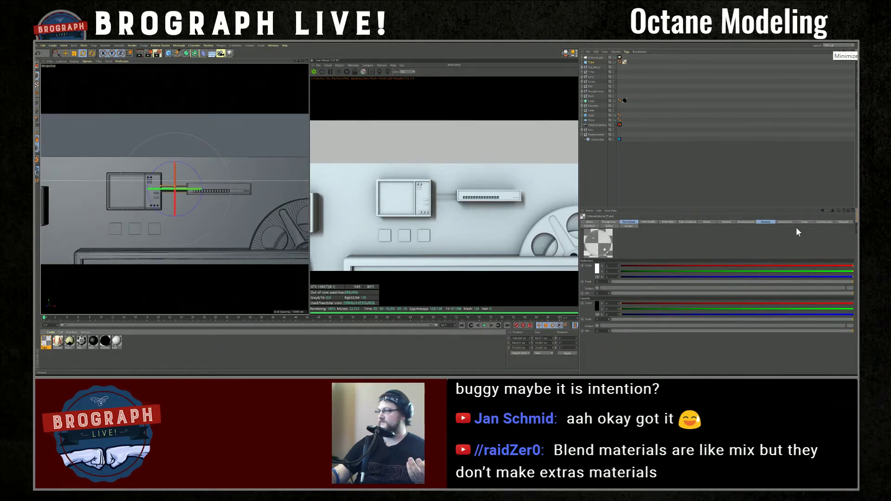
Set the specular material's transmission color to red 0.98, green 0.9 and blue 0.9
{"action": "left_click", "coordinate": [824, 221]}
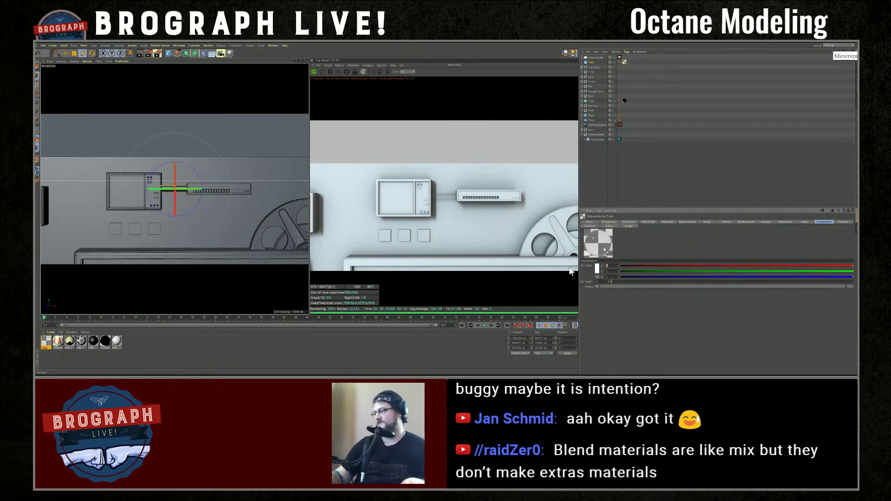
{"action": "type", "text": "0.9"}
{"action": "key", "text": "Tab"}
{"action": "type", "text": "0.9"}
{"action": "key", "text": "Tab"}
{"action": "type", "text": "0.9"}
{"action": "key", "text": "Tab"}
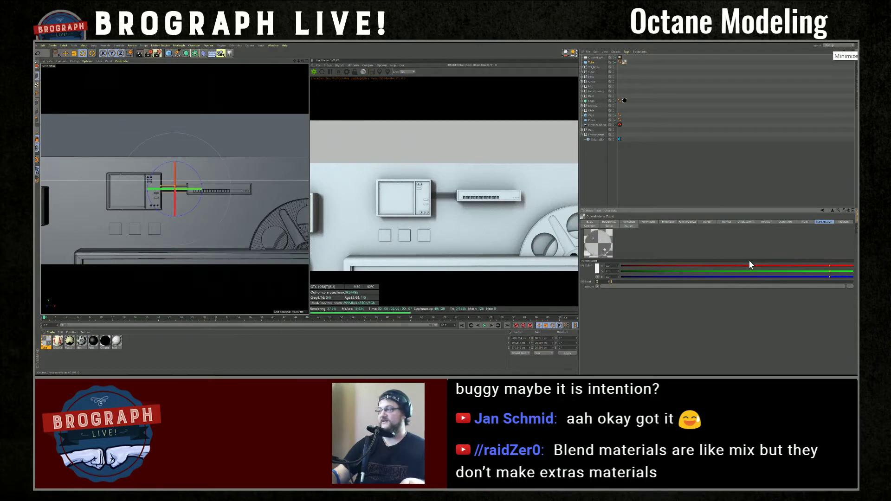
{"action": "type", "text": "8"}
{"action": "key", "text": "Tab"}
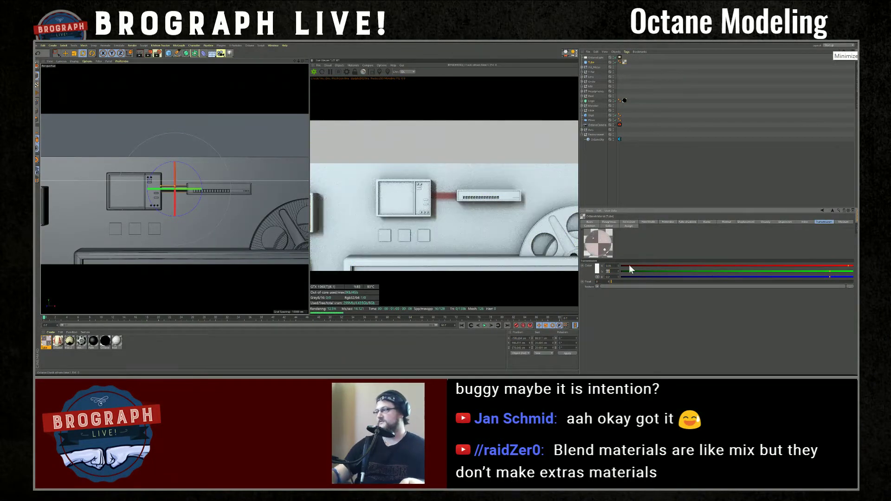
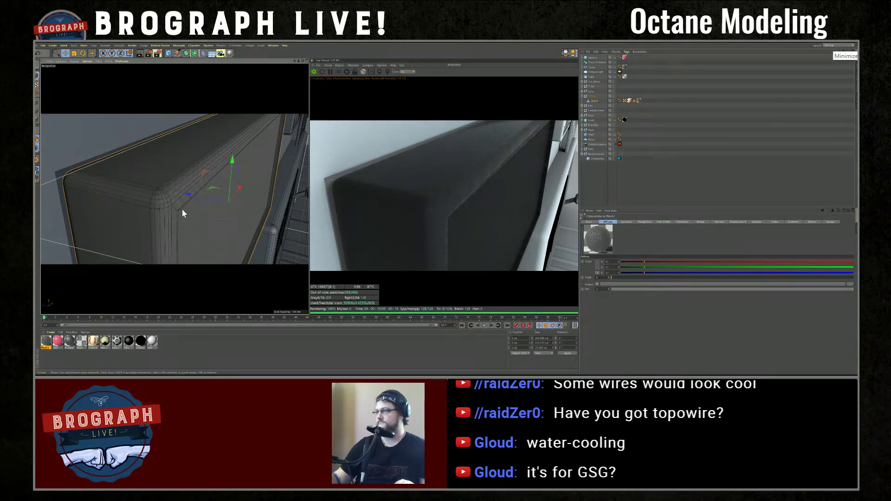
Set the projection of the dark material's texture tag on the beveled box to Cubic
{"action": "left_click_drag", "start_coordinate": [170, 211], "coordinate": [175, 214], "text": "alt"}
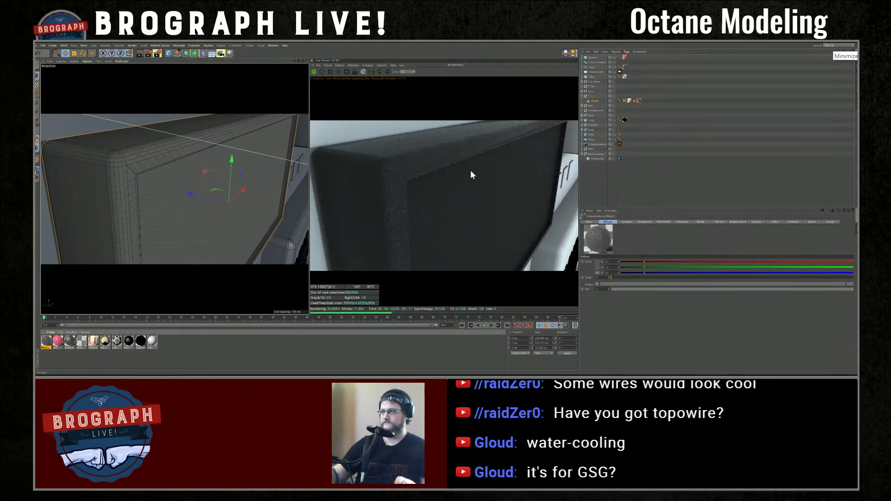
{"action": "left_click", "coordinate": [639, 101]}
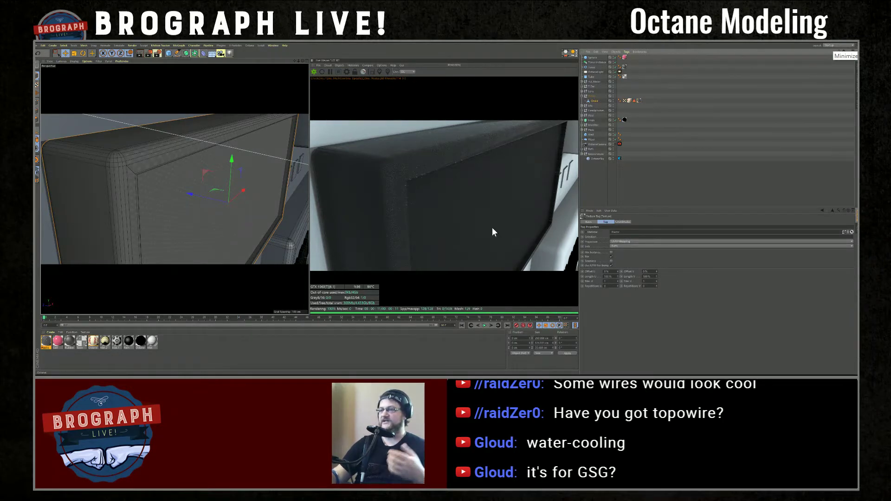
{"action": "left_click", "coordinate": [46, 343]}
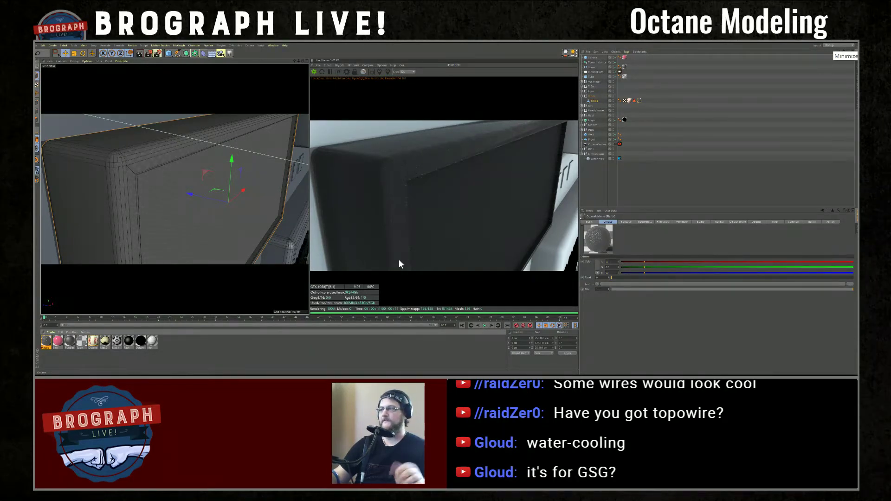
{"action": "left_click", "coordinate": [639, 101]}
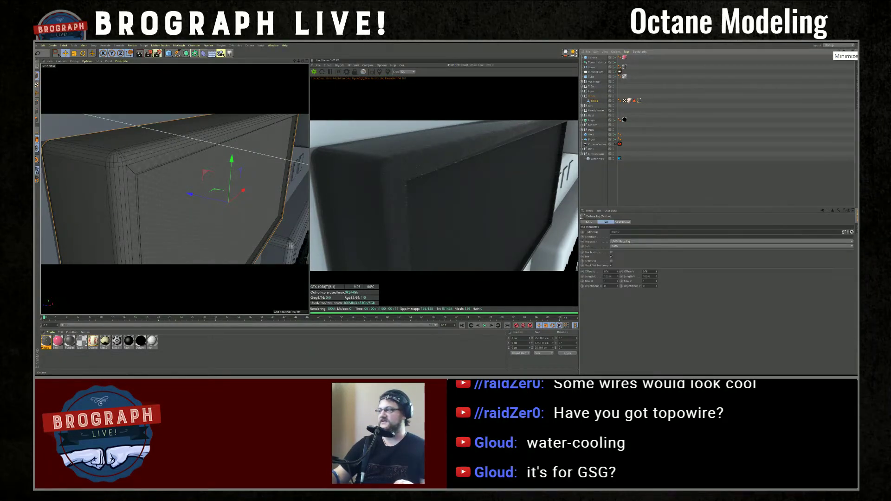
{"action": "left_click", "coordinate": [622, 241]}
{"action": "left_click", "coordinate": [618, 262]}
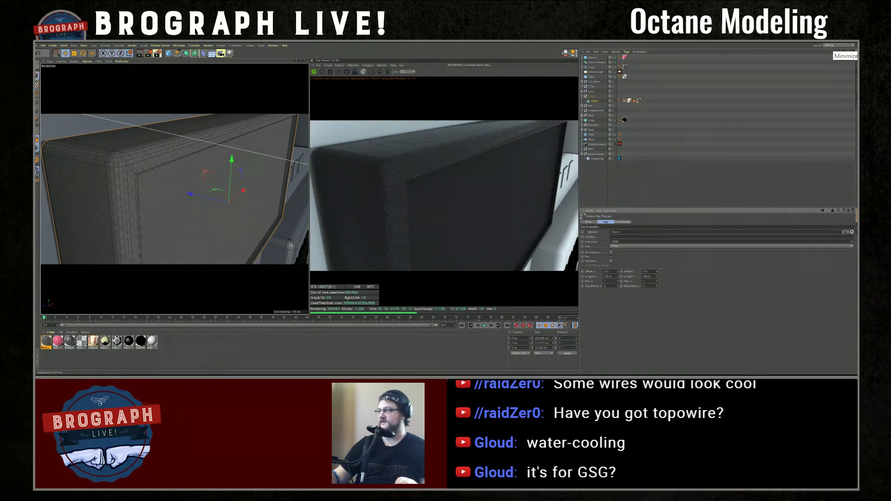
Set the dark material's texture tag on the beveled box to 20% length in both U and V
{"action": "left_click_drag", "start_coordinate": [612, 276], "coordinate": [579, 279]}
{"action": "type", "text": "20"}
{"action": "key", "text": "Tab"}
{"action": "type", "text": "20"}
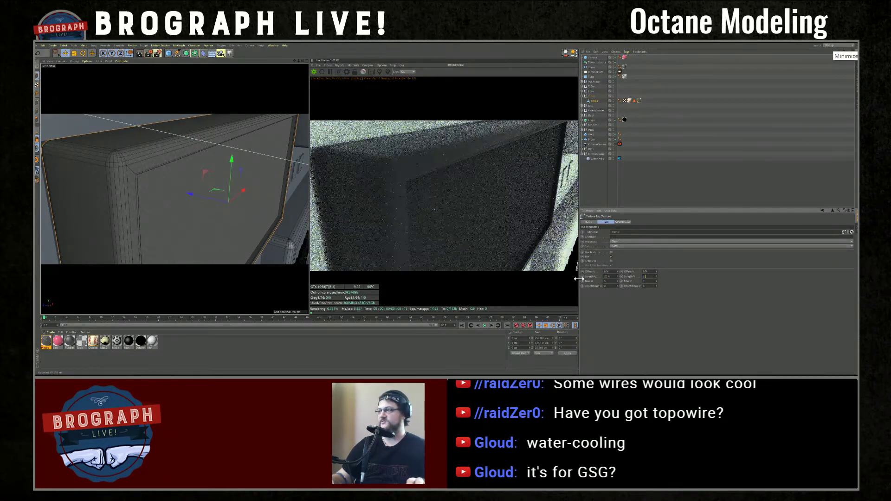
{"action": "key", "text": "Tab"}
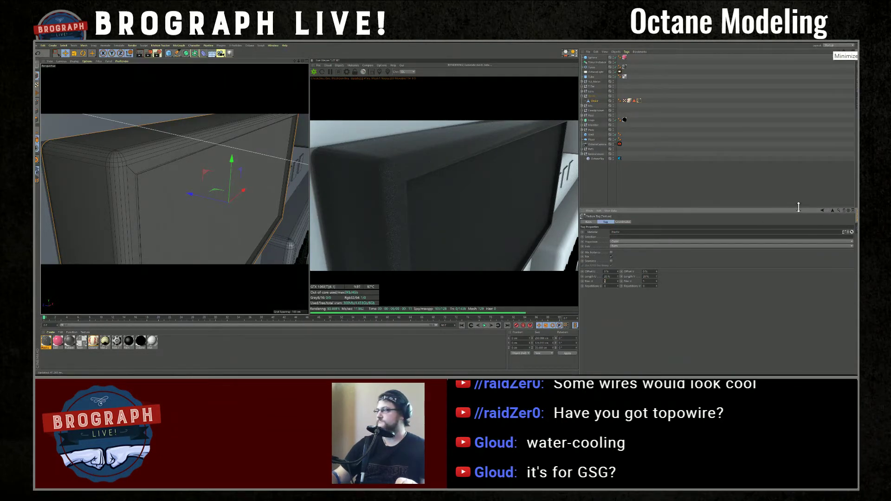
Try the Pathtracing kernel in the Octane settings with adaptive sampling on and a reduced GI clamp
{"action": "left_click", "coordinate": [347, 72]}
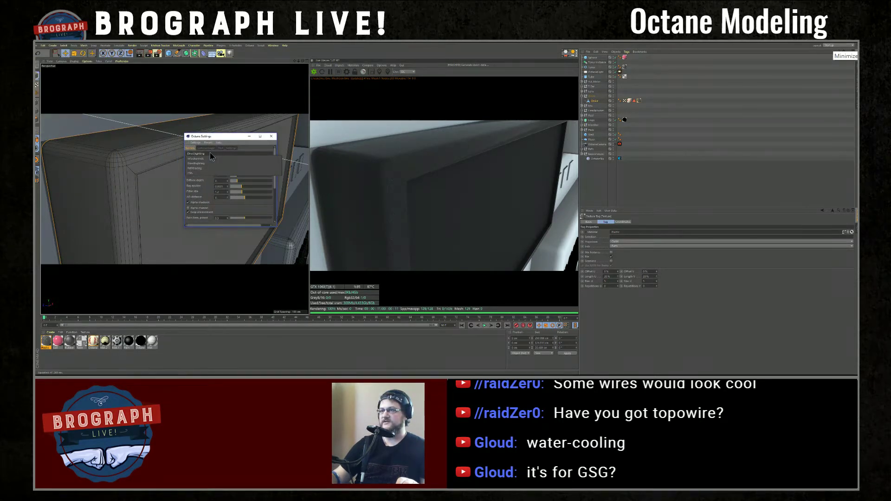
{"action": "left_click", "coordinate": [226, 165]}
{"action": "left_click", "coordinate": [204, 169]}
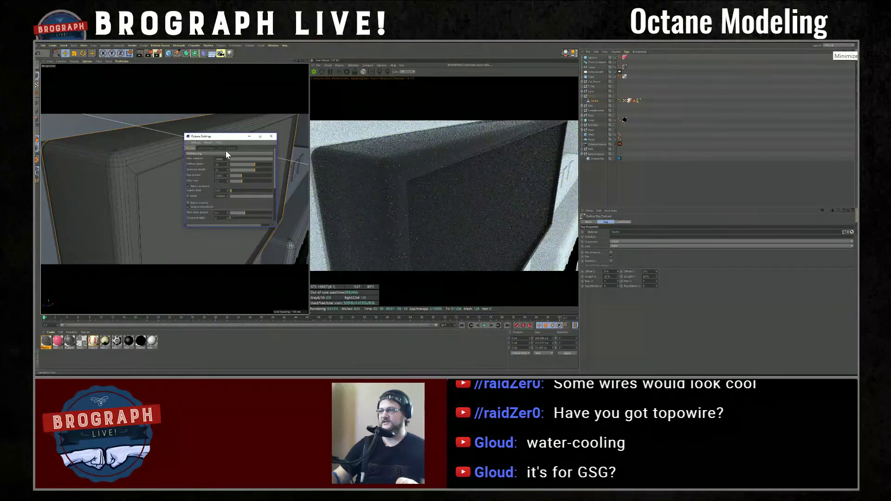
{"action": "left_click_drag", "start_coordinate": [275, 229], "coordinate": [298, 300]}
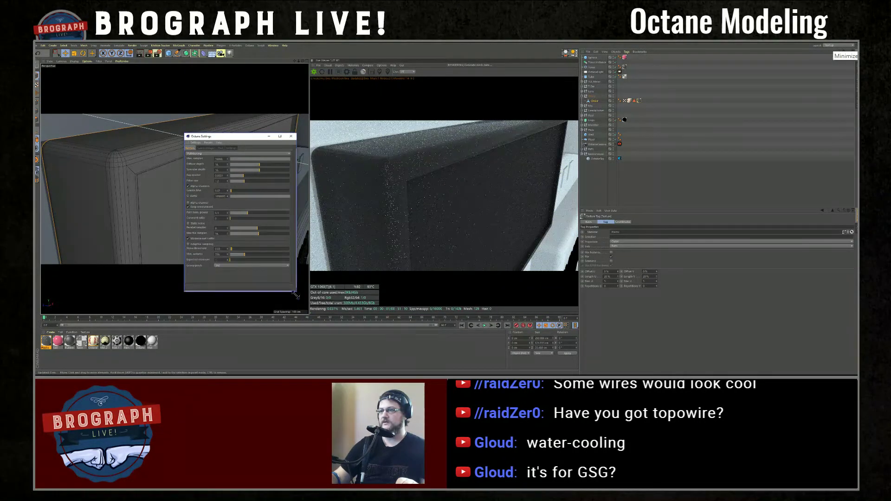
{"action": "left_click_drag", "start_coordinate": [237, 197], "coordinate": [195, 214]}
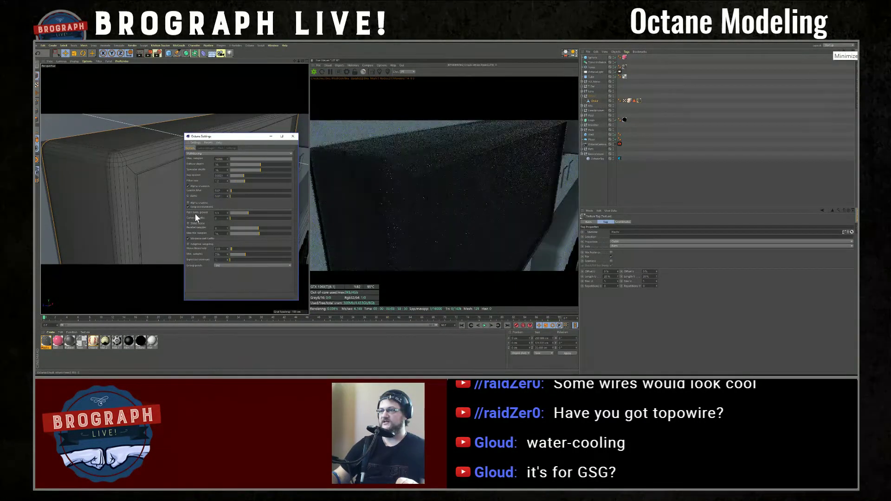
{"action": "left_click", "coordinate": [188, 244]}
{"action": "left_click_drag", "start_coordinate": [231, 196], "coordinate": [242, 196]}
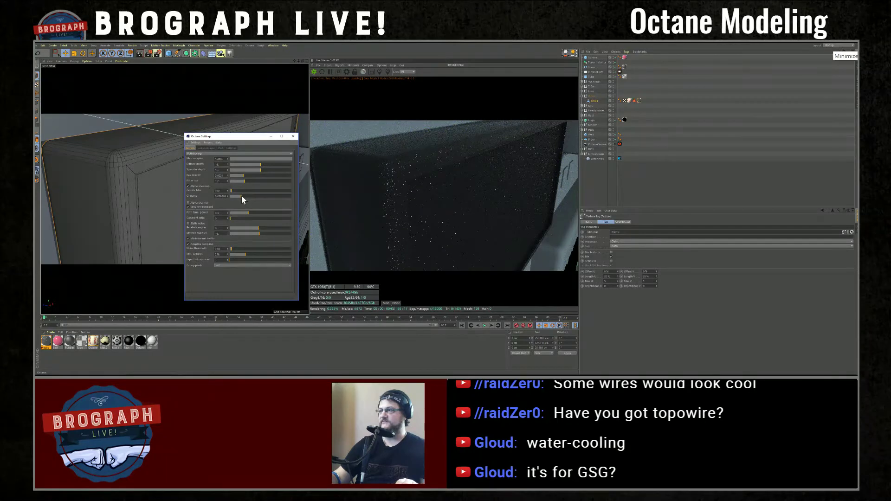
{"action": "left_click_drag", "start_coordinate": [241, 196], "coordinate": [246, 196]}
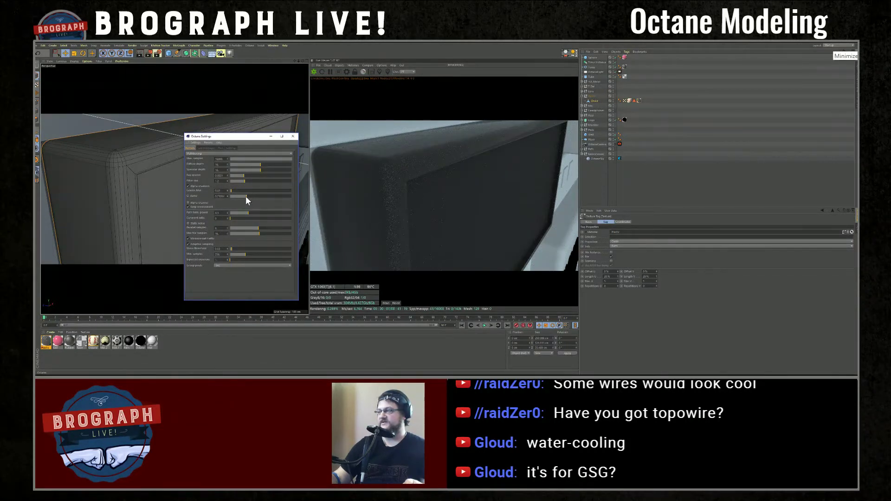
{"action": "left_click_drag", "start_coordinate": [246, 196], "coordinate": [239, 196]}
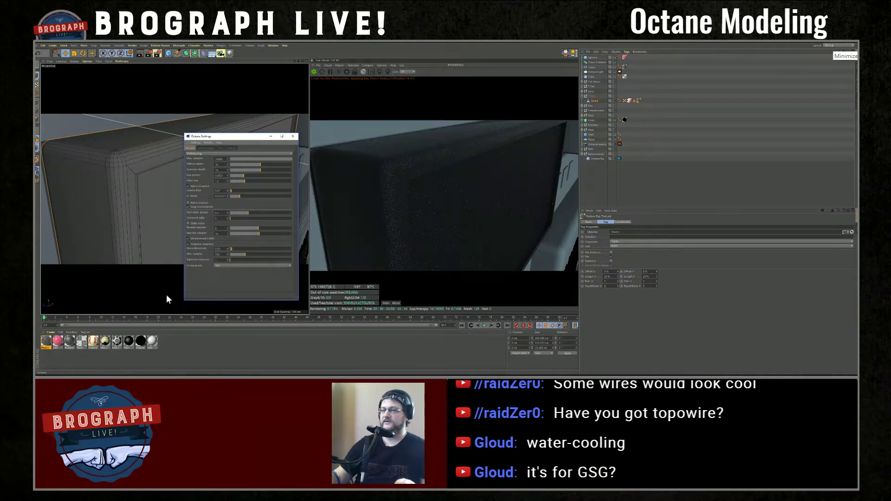
Open the noise texture in the dark material's bump channel and strongly lower its gamma
{"action": "left_click", "coordinate": [46, 341]}
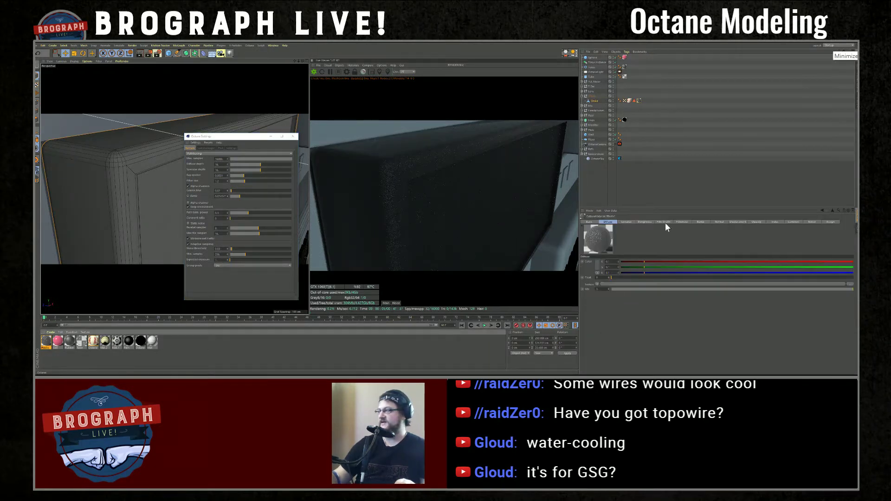
{"action": "left_click", "coordinate": [705, 222]}
{"action": "left_click", "coordinate": [602, 273]}
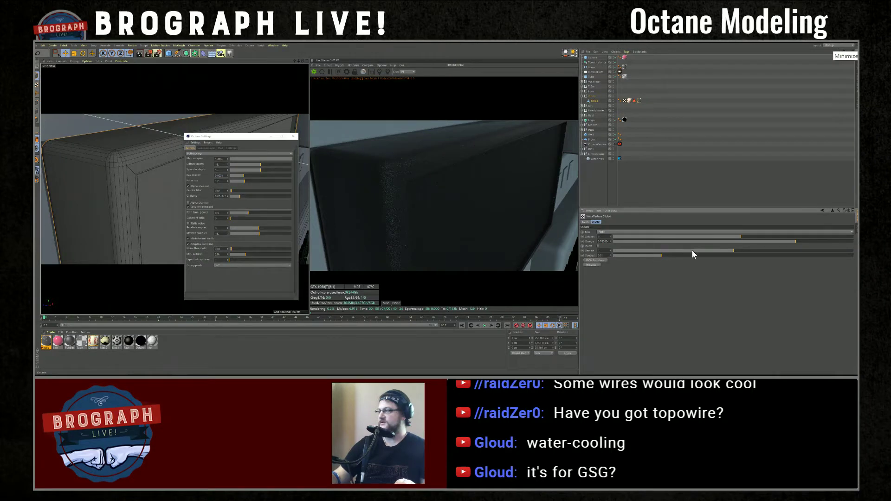
{"action": "left_click_drag", "start_coordinate": [692, 250], "coordinate": [634, 251]}
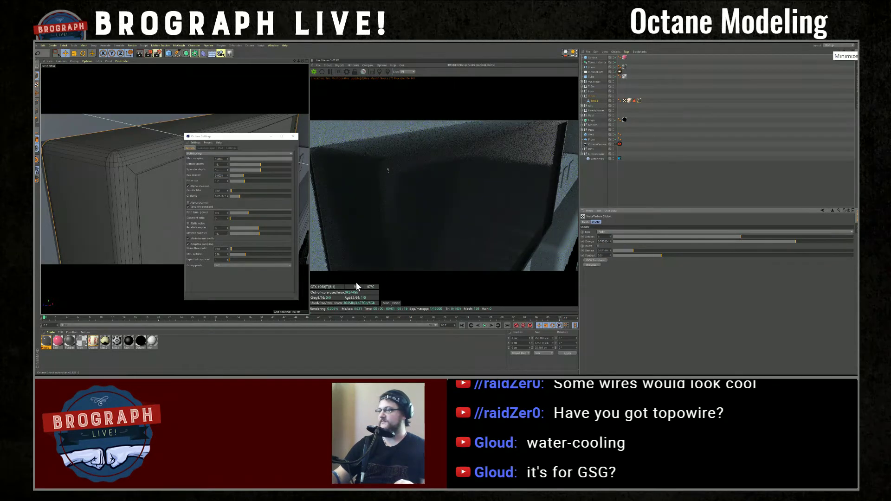
Turn off adaptive sampling and return the Octane kernel to Directlighting
{"action": "left_click", "coordinate": [202, 243]}
{"action": "left_click", "coordinate": [202, 244]}
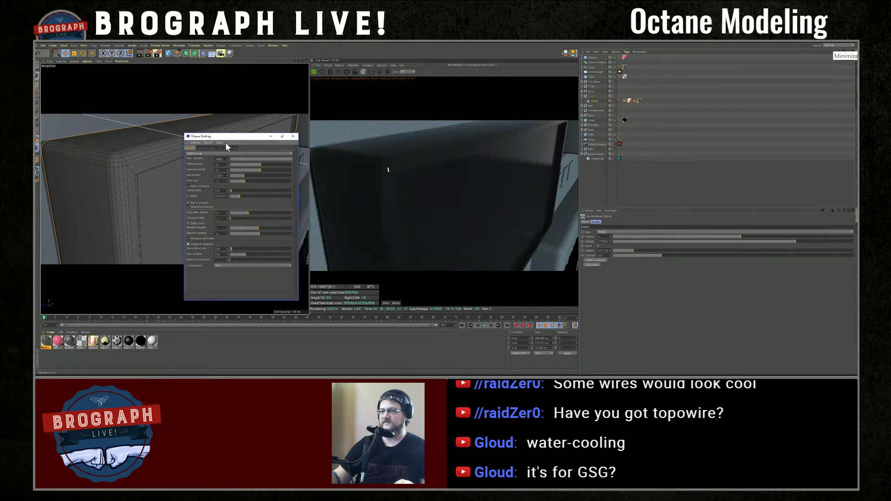
{"action": "left_click", "coordinate": [205, 154]}
{"action": "left_click", "coordinate": [241, 163]}
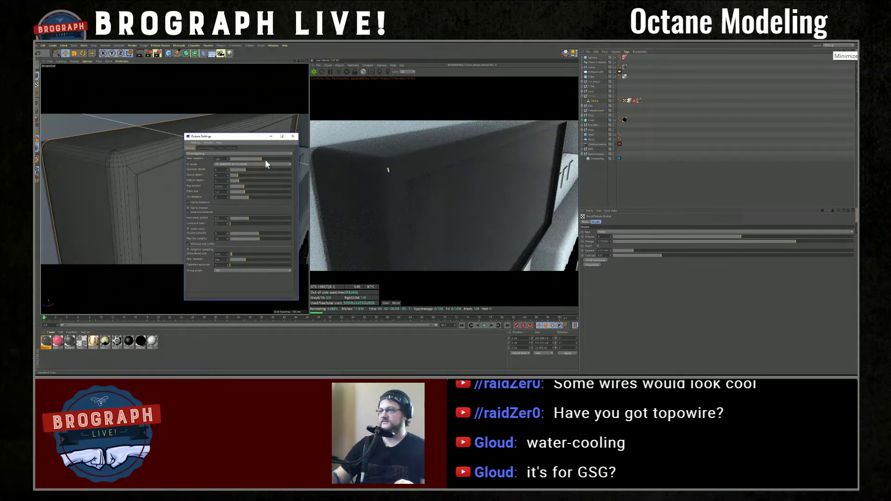
{"action": "left_click", "coordinate": [293, 137]}
Raise the bump noise gamma gradually while limiting the live render to a region around the box's front corner
{"action": "left_click_drag", "start_coordinate": [636, 250], "coordinate": [660, 250]}
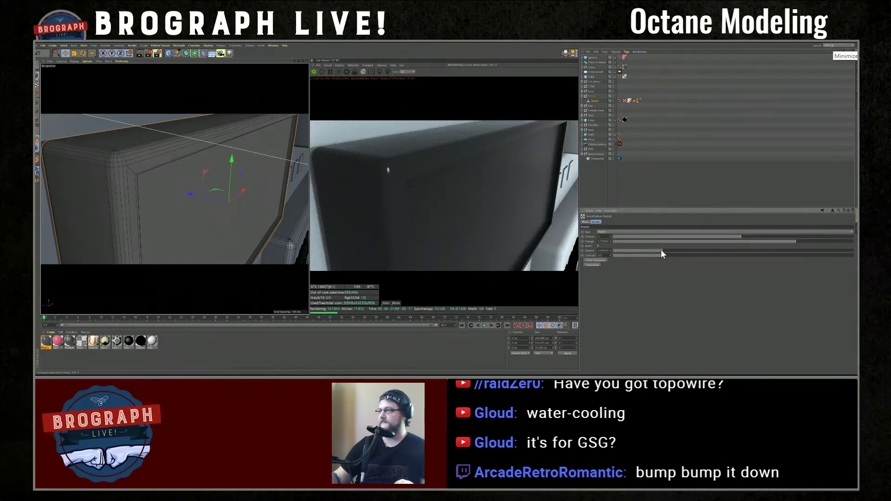
{"action": "left_click", "coordinate": [370, 72]}
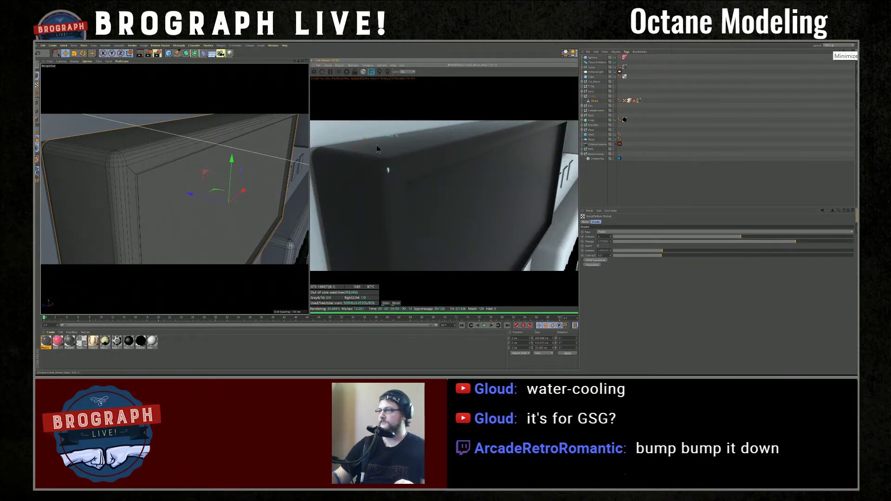
{"action": "left_click_drag", "start_coordinate": [363, 138], "coordinate": [455, 203]}
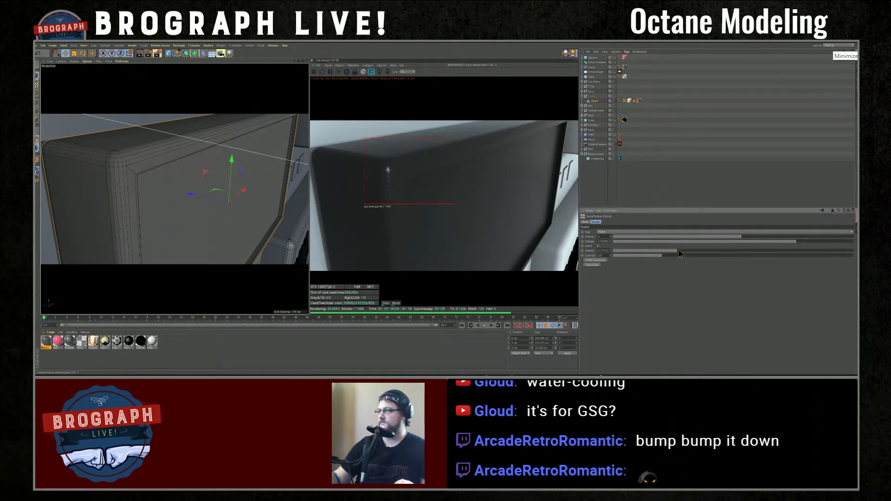
{"action": "left_click_drag", "start_coordinate": [676, 253], "coordinate": [692, 253]}
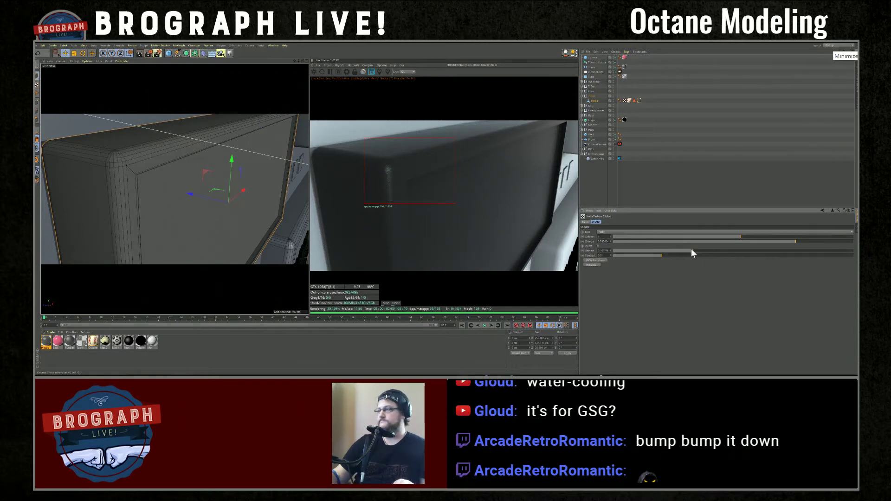
{"action": "left_click_drag", "start_coordinate": [692, 249], "coordinate": [700, 250]}
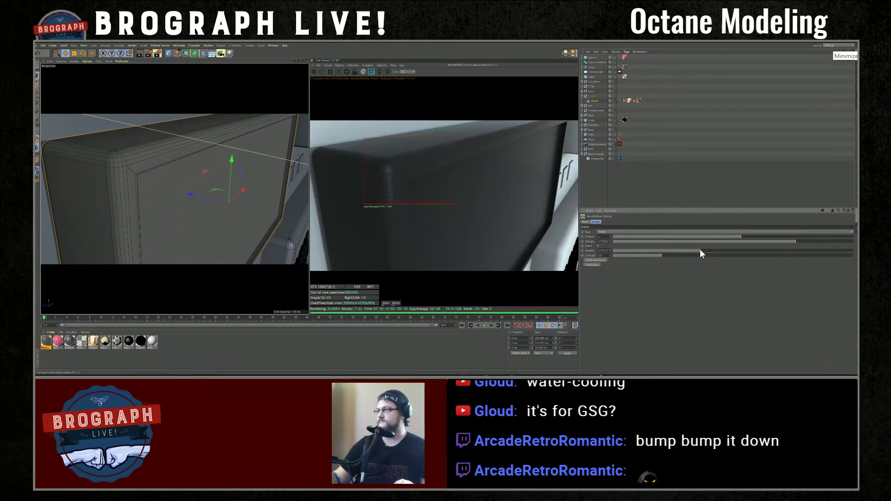
Increase the bump noise's octaves and omega, and raise its gamma further
{"action": "left_click", "coordinate": [758, 236]}
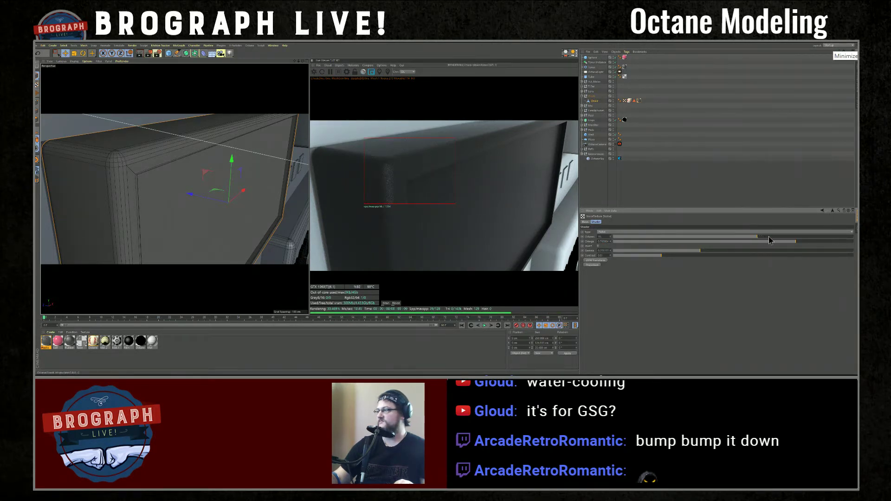
{"action": "left_click", "coordinate": [806, 242]}
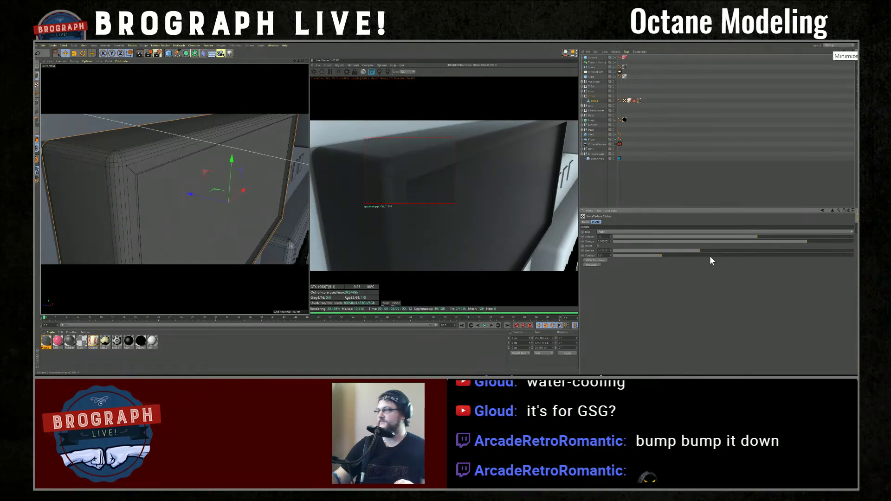
{"action": "left_click_drag", "start_coordinate": [701, 251], "coordinate": [713, 251]}
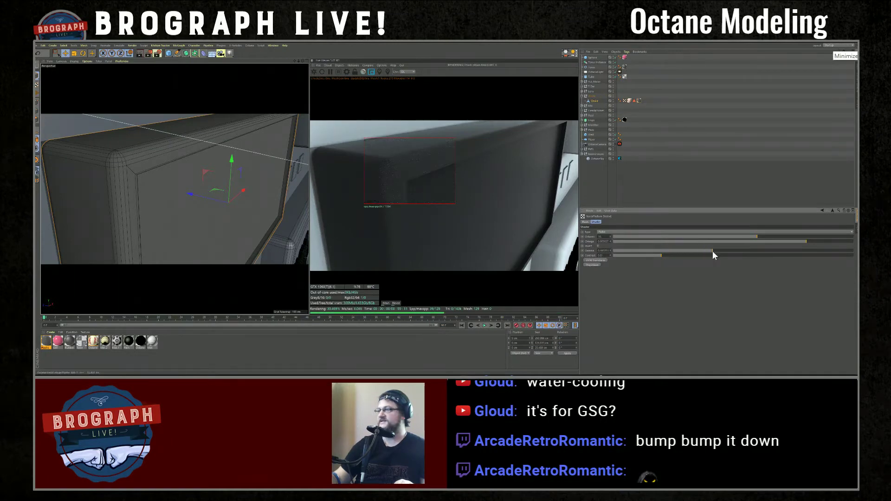
{"action": "left_click_drag", "start_coordinate": [713, 252], "coordinate": [724, 250]}
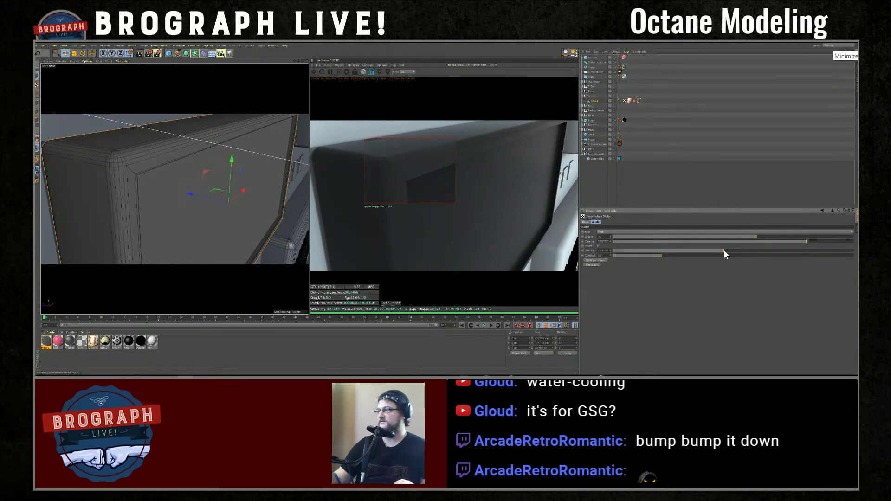
Return to the camera view of the full set and limit the live render region to the dark box
{"action": "left_click", "coordinate": [371, 72]}
{"action": "left_click", "coordinate": [619, 144]}
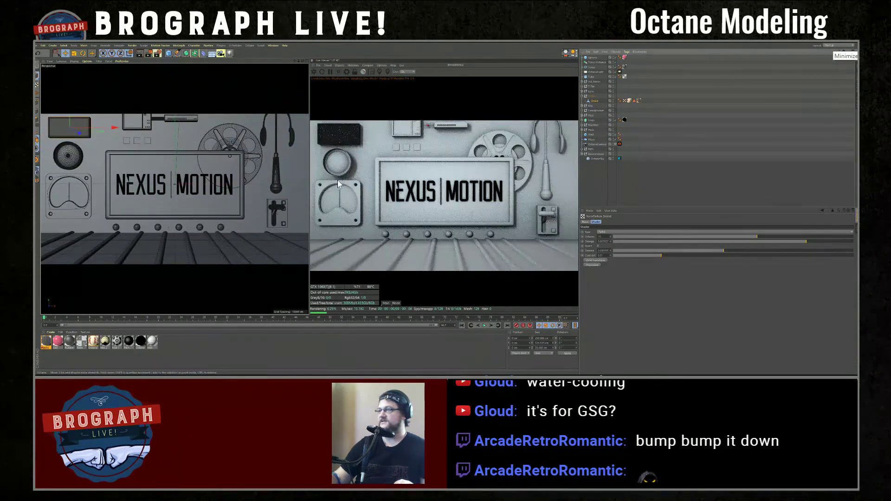
{"action": "left_click", "coordinate": [372, 73]}
{"action": "left_click_drag", "start_coordinate": [316, 119], "coordinate": [373, 149]}
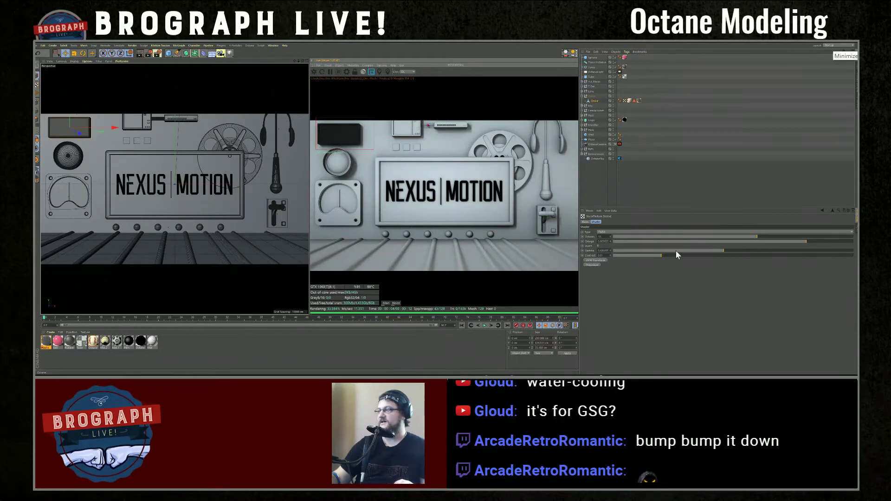
Lower the octaves and omega of the dark material's bump noise
{"action": "left_click", "coordinate": [745, 237]}
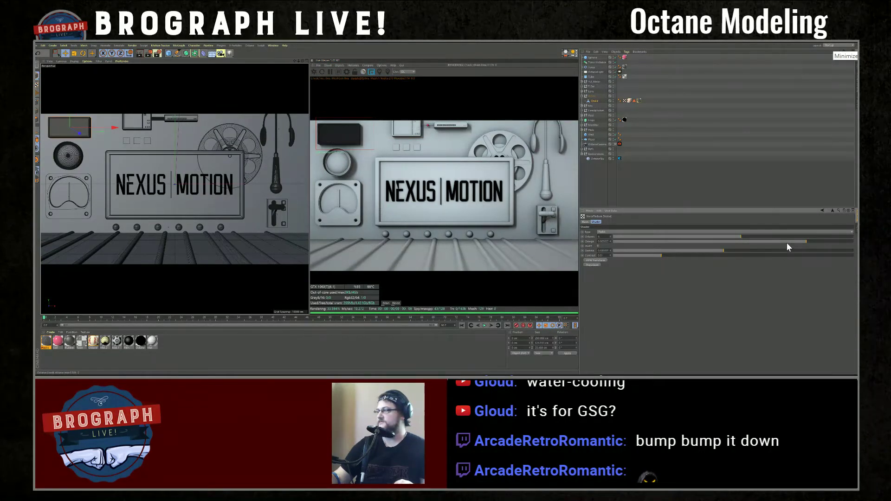
{"action": "left_click", "coordinate": [787, 241]}
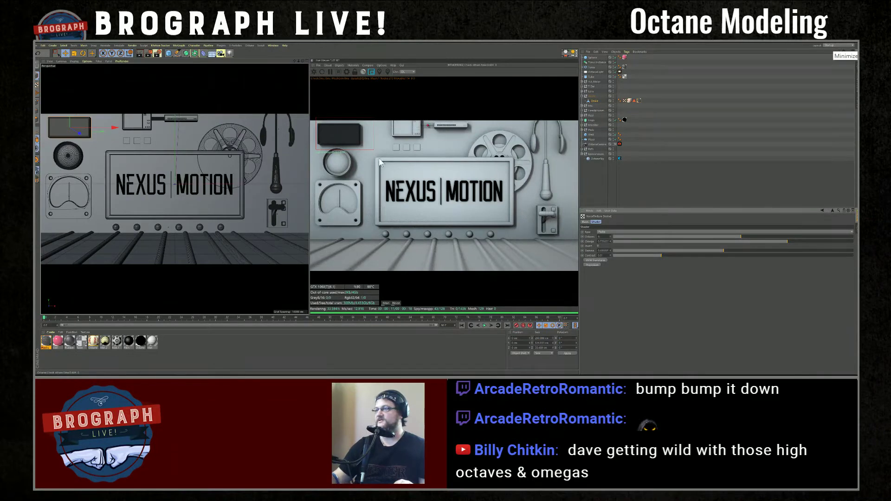
{"action": "left_click", "coordinate": [726, 237]}
{"action": "left_click", "coordinate": [781, 241]}
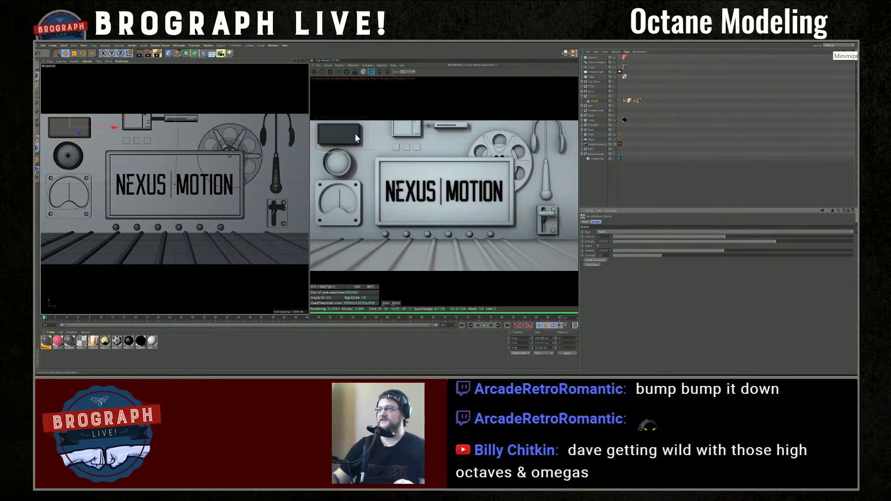
Move the ON AIR texture tag after the dark material's tag and render the sign in close-up without the region limit
{"action": "left_click", "coordinate": [638, 100]}
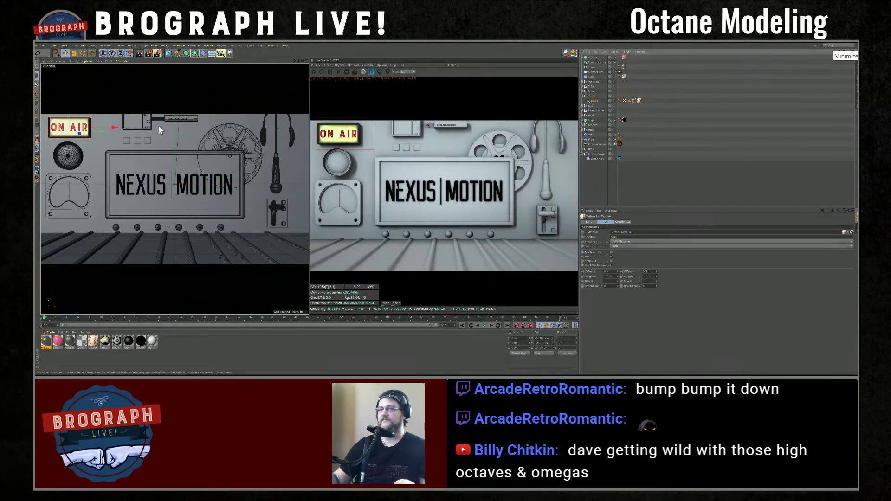
{"action": "key", "text": "s"}
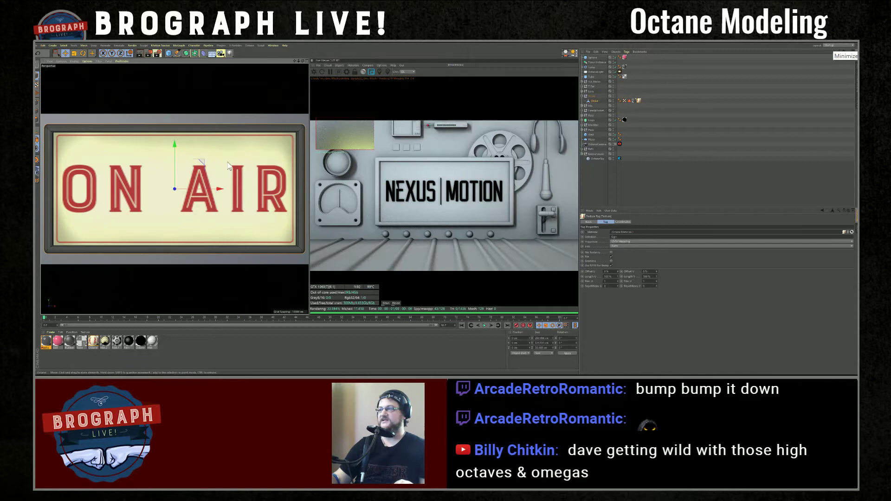
{"action": "left_click", "coordinate": [370, 71]}
{"action": "scroll", "coordinate": [189, 149], "scroll_direction": "down", "scroll_amount": 1}
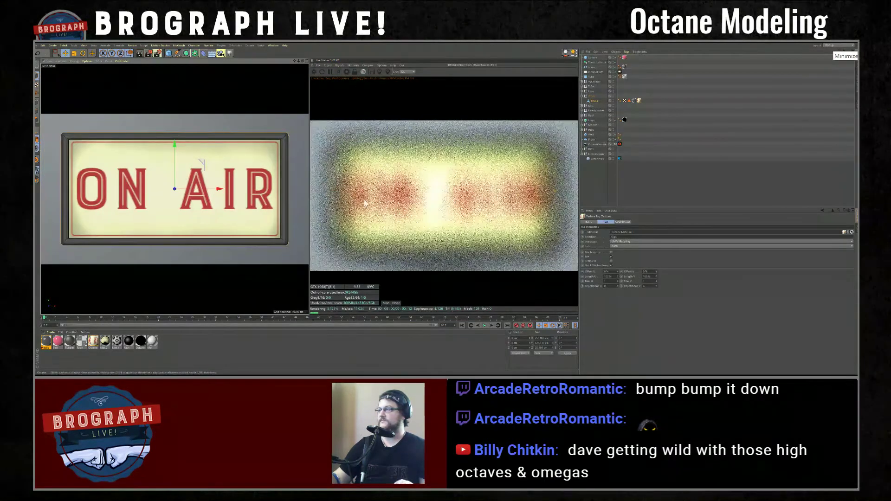
{"action": "left_click", "coordinate": [379, 71]}
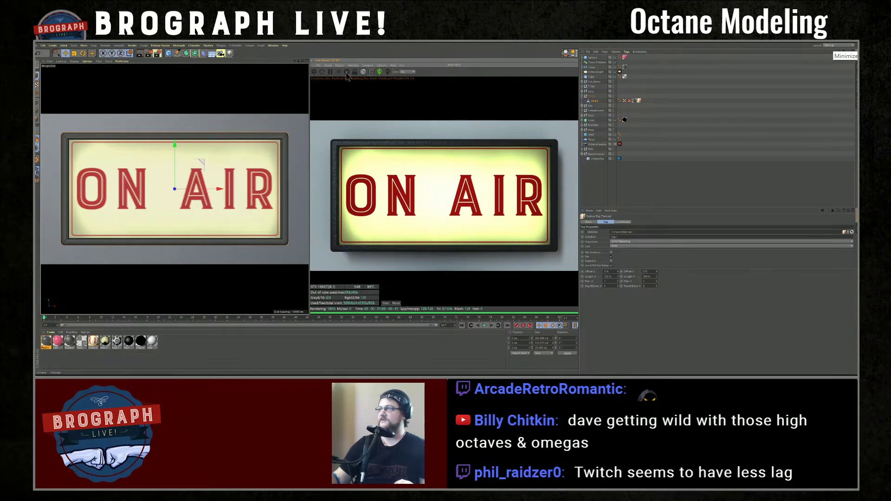
{"action": "left_click", "coordinate": [371, 73]}
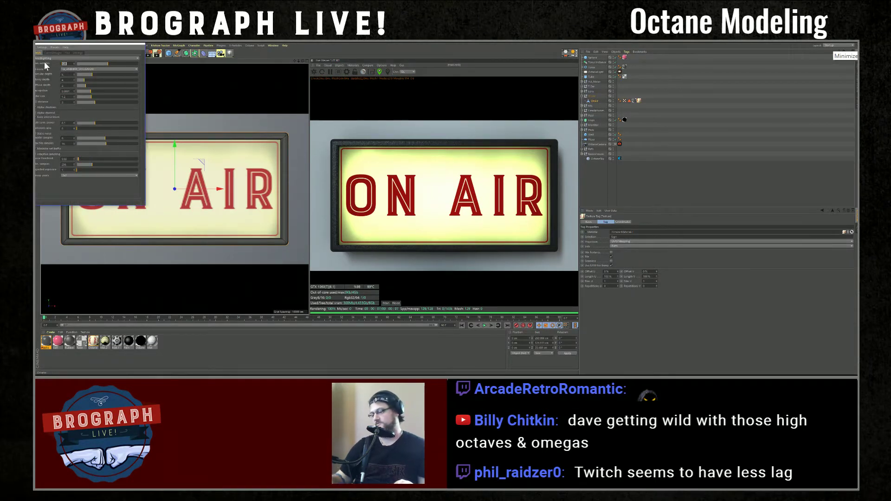
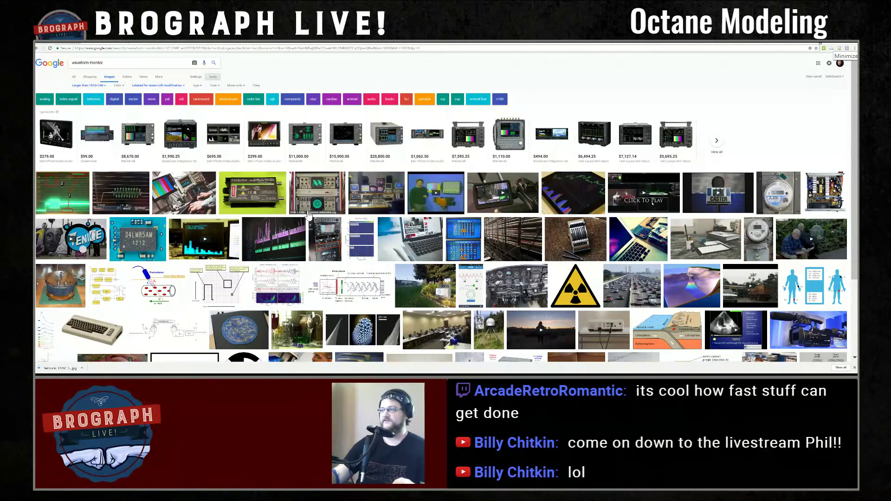
Remove the size filter from the waveform monitor image search and look through the results for a usable screen image
{"action": "scroll", "coordinate": [309, 214], "scroll_direction": "down", "scroll_amount": 1}
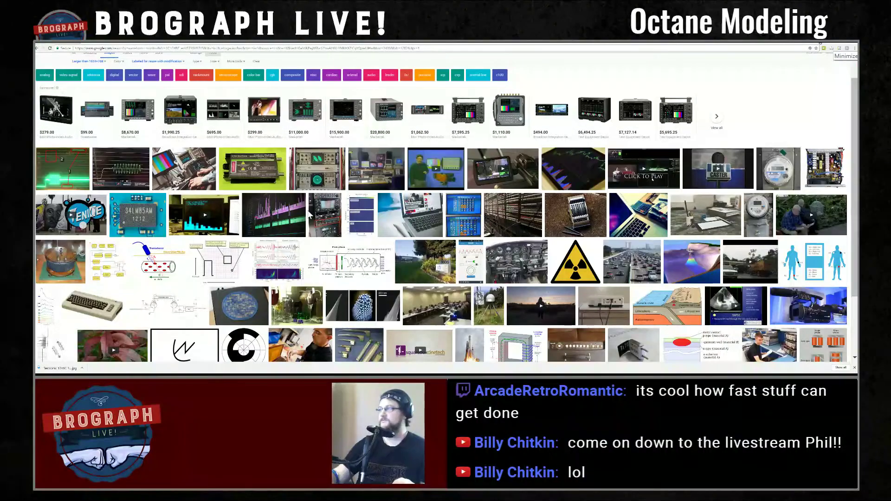
{"action": "scroll", "coordinate": [308, 215], "scroll_direction": "down", "scroll_amount": 3}
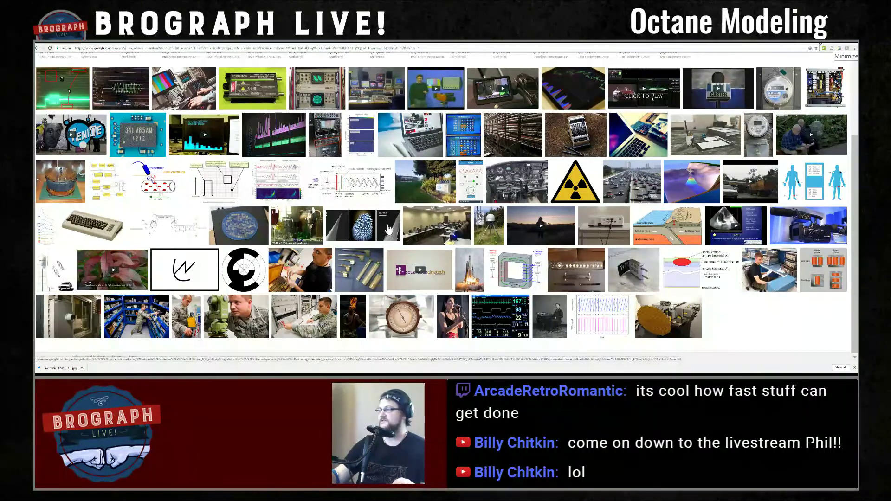
{"action": "scroll", "coordinate": [319, 224], "scroll_direction": "up", "scroll_amount": 4}
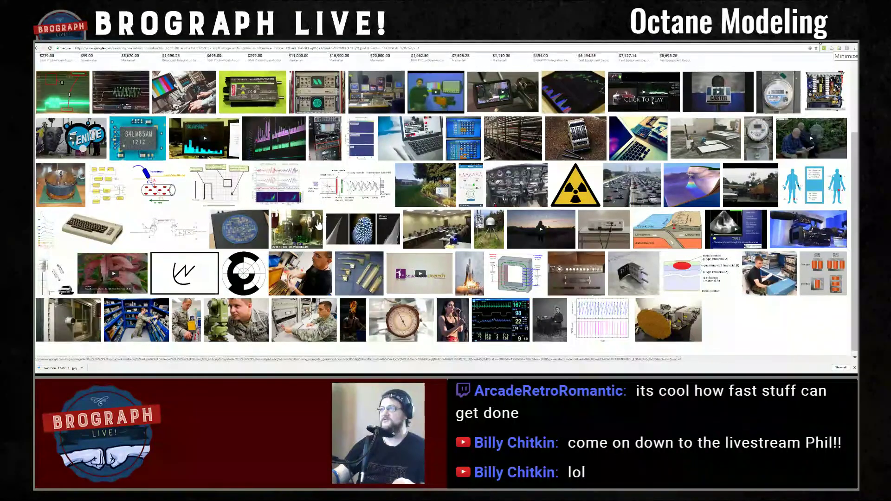
{"action": "scroll", "coordinate": [266, 186], "scroll_direction": "down", "scroll_amount": 4}
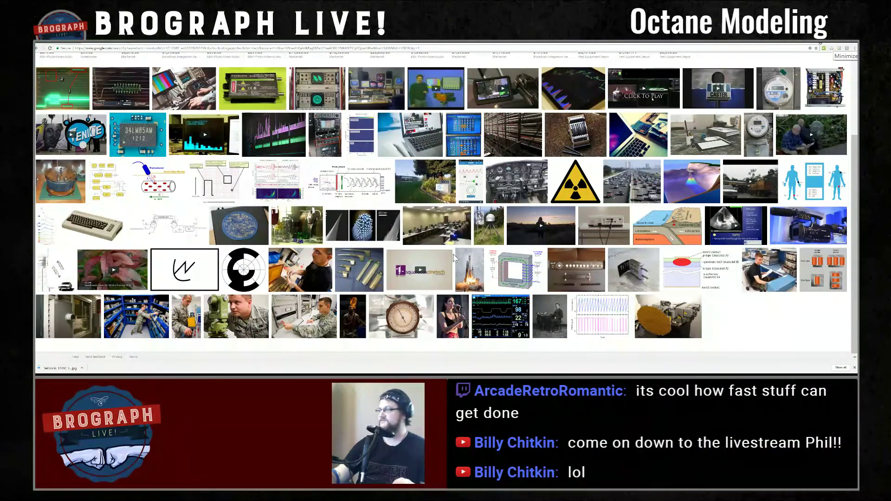
{"action": "scroll", "coordinate": [364, 252], "scroll_direction": "up", "scroll_amount": 4}
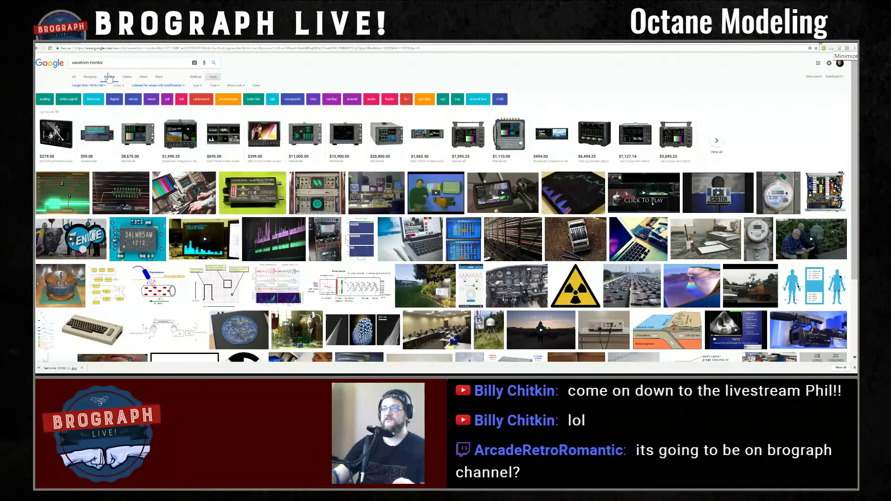
{"action": "left_click", "coordinate": [94, 86]}
{"action": "left_click", "coordinate": [79, 93]}
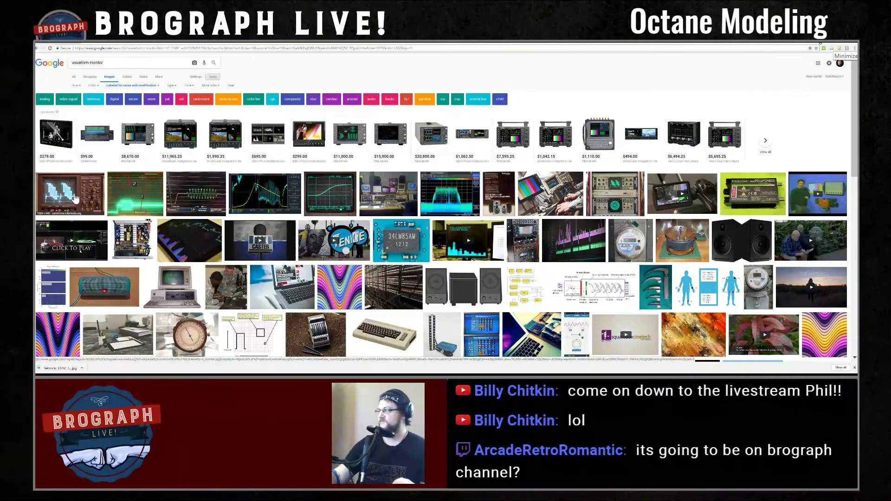
{"action": "scroll", "coordinate": [76, 198], "scroll_direction": "down", "scroll_amount": 10}
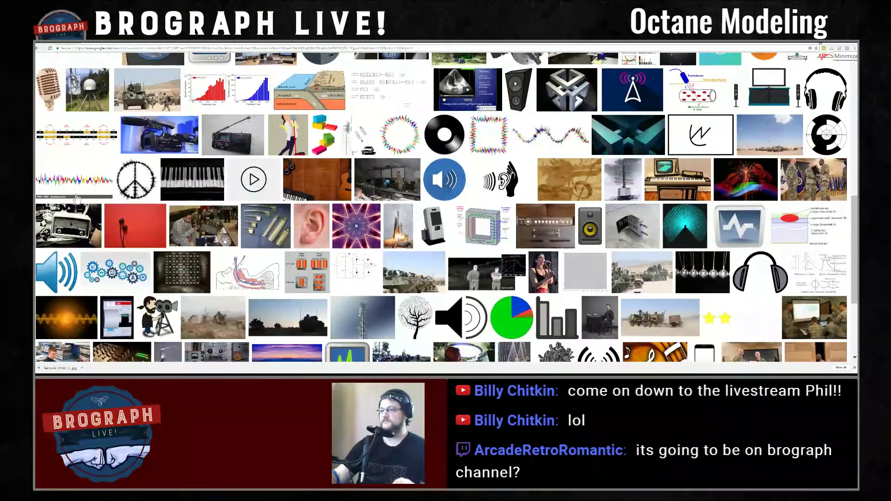
{"action": "scroll", "coordinate": [77, 198], "scroll_direction": "down", "scroll_amount": 3}
{"action": "scroll", "coordinate": [77, 198], "scroll_direction": "up", "scroll_amount": 15}
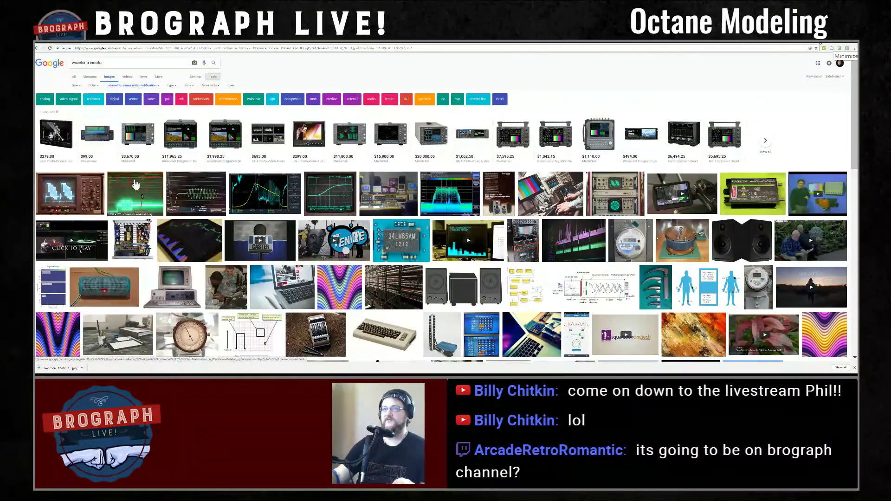
Filter the waveform monitor images to those labeled for noncommercial reuse with modification and look through them
{"action": "left_click", "coordinate": [132, 86]}
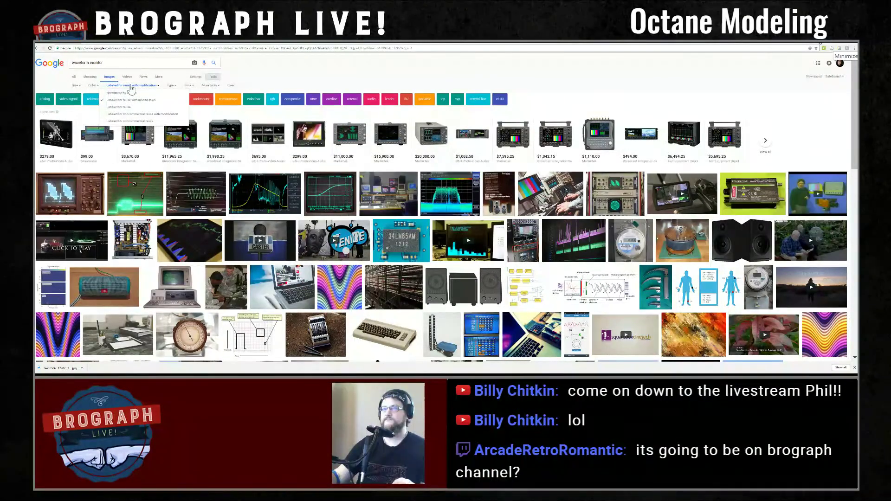
{"action": "left_click", "coordinate": [160, 121]}
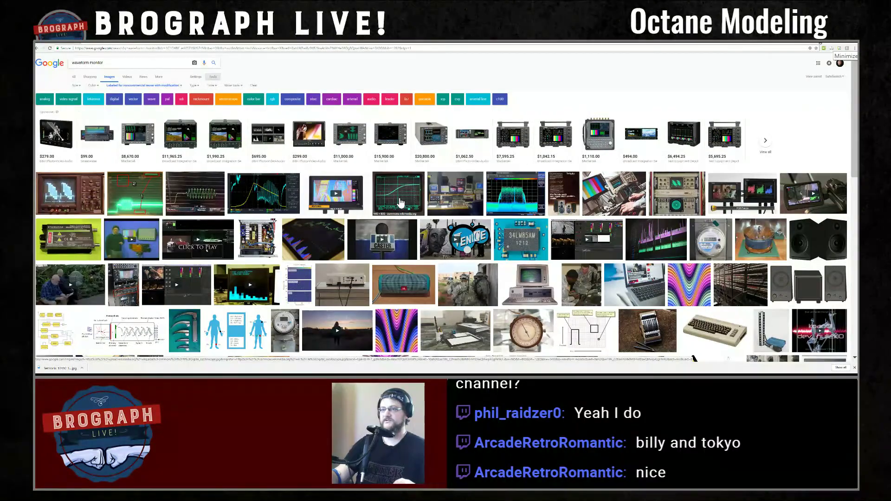
{"action": "scroll", "coordinate": [400, 203], "scroll_direction": "down", "scroll_amount": 2}
{"action": "scroll", "coordinate": [400, 197], "scroll_direction": "down", "scroll_amount": 3}
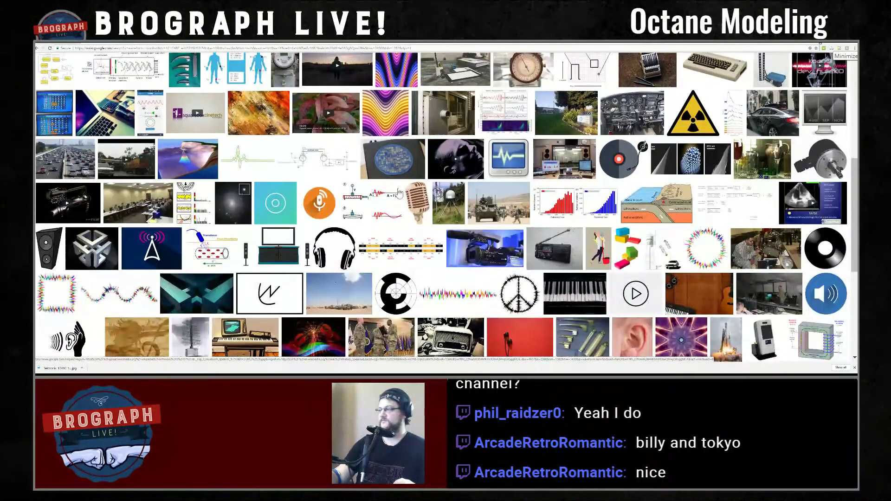
{"action": "scroll", "coordinate": [399, 193], "scroll_direction": "down", "scroll_amount": 3}
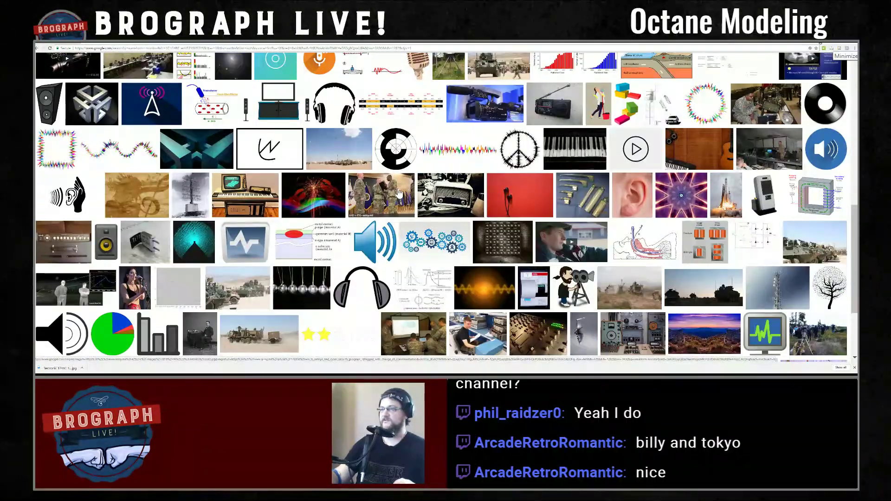
{"action": "scroll", "coordinate": [399, 194], "scroll_direction": "down", "scroll_amount": 2}
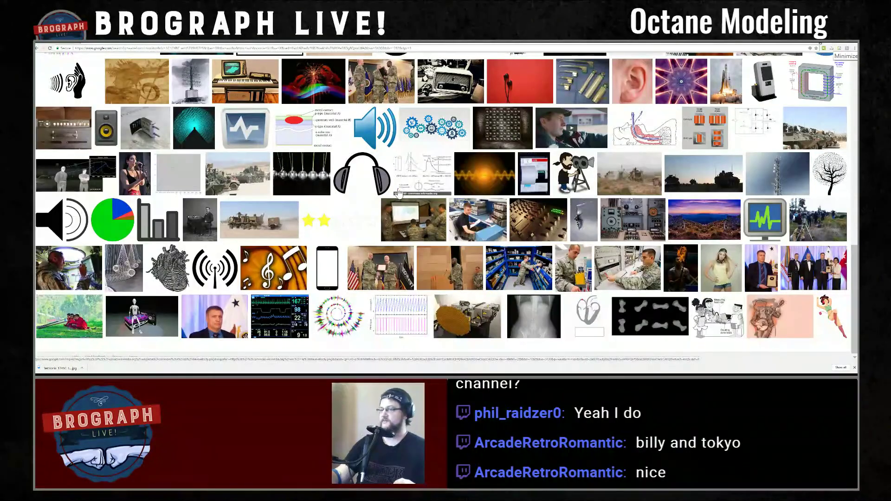
{"action": "scroll", "coordinate": [400, 194], "scroll_direction": "up", "scroll_amount": 10}
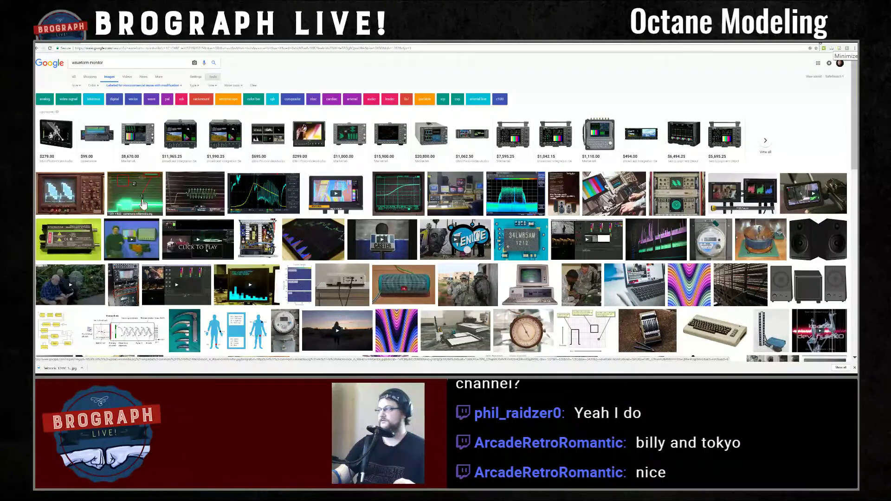
Search images for "waveform vectorscope" and set the usage rights to labeled for reuse with modification
{"action": "double_click", "coordinate": [96, 63]}
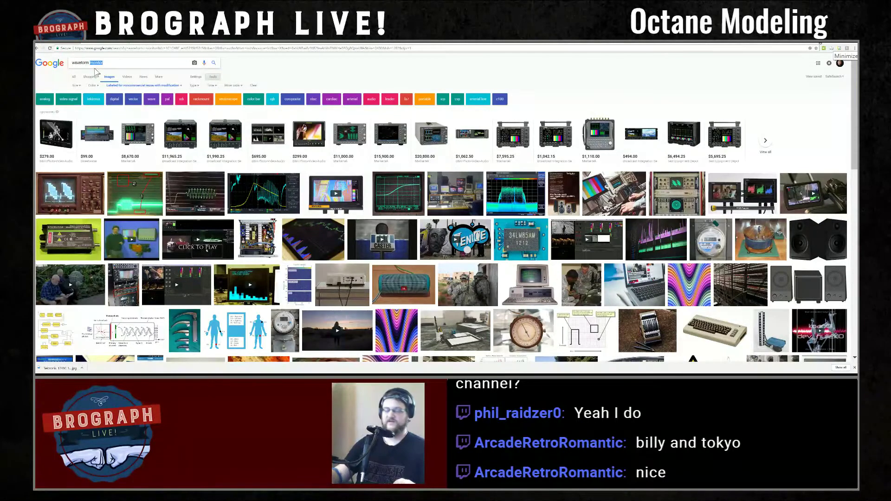
{"action": "type", "text": "vec"}
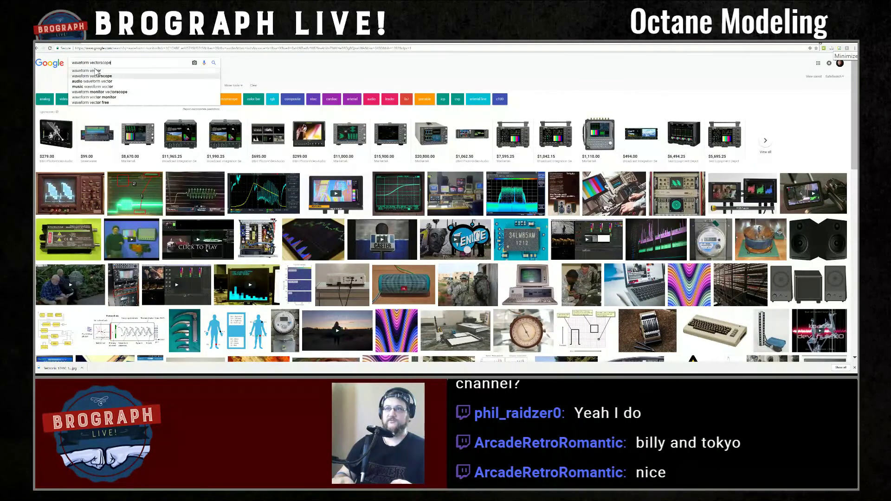
{"action": "left_click", "coordinate": [95, 76]}
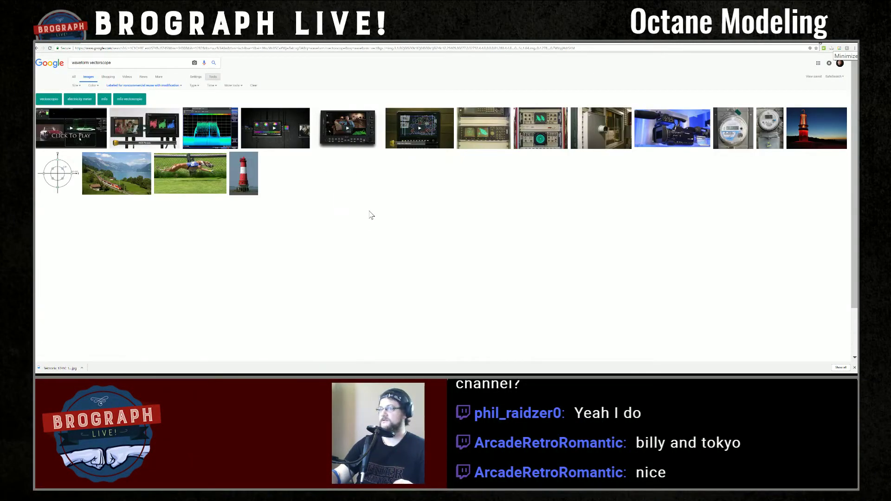
{"action": "left_click", "coordinate": [144, 86]}
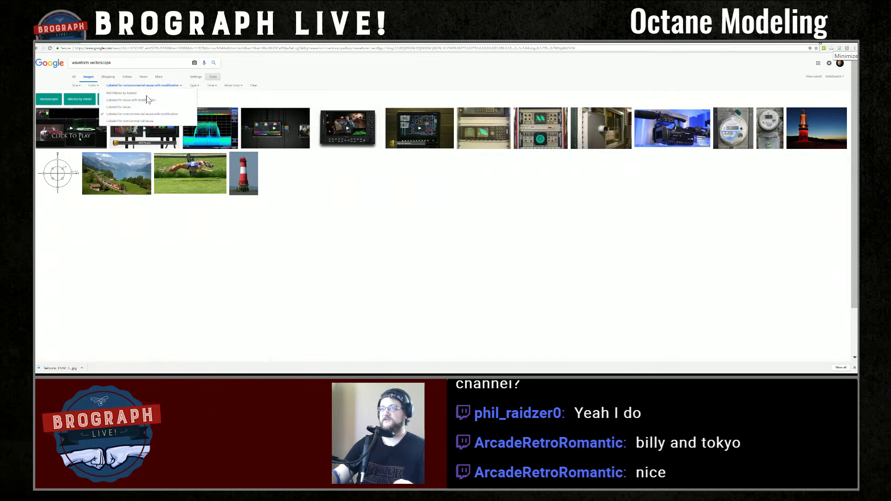
{"action": "left_click", "coordinate": [146, 100]}
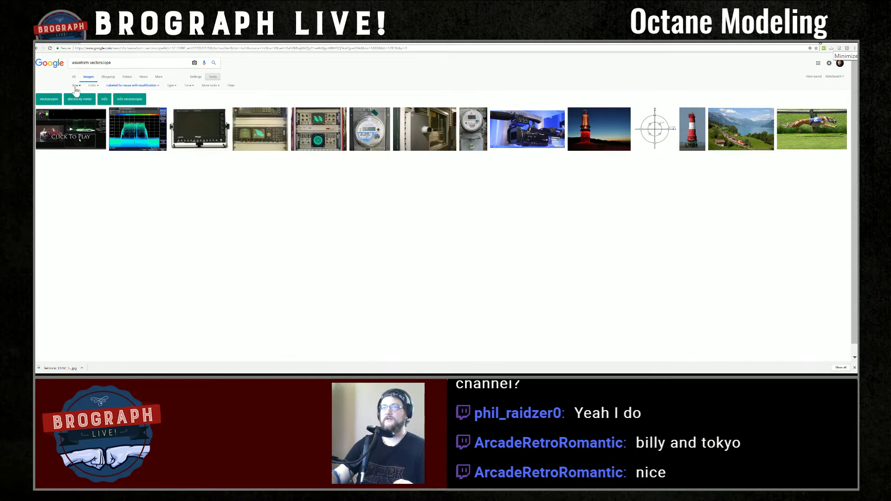
Shorten the image search to "waveform" and look through the results
{"action": "left_click", "coordinate": [111, 62]}
{"action": "key", "text": "ctrl+BackSpace"}
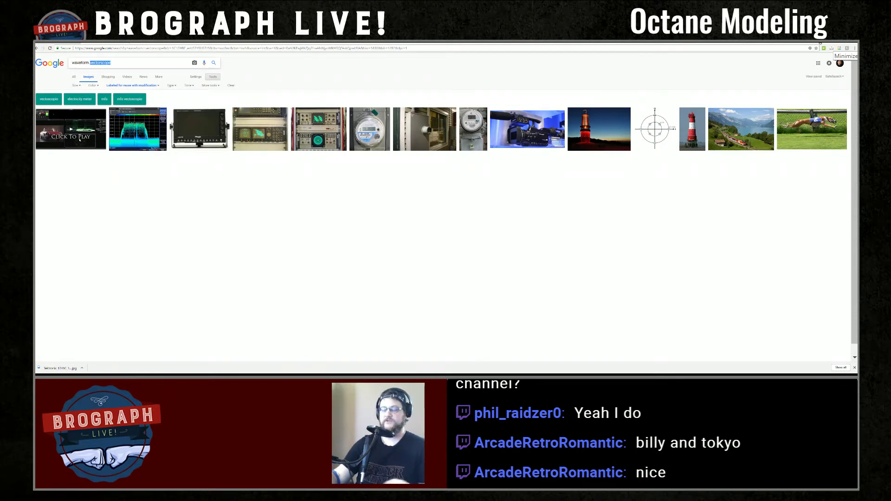
{"action": "key", "text": "Return"}
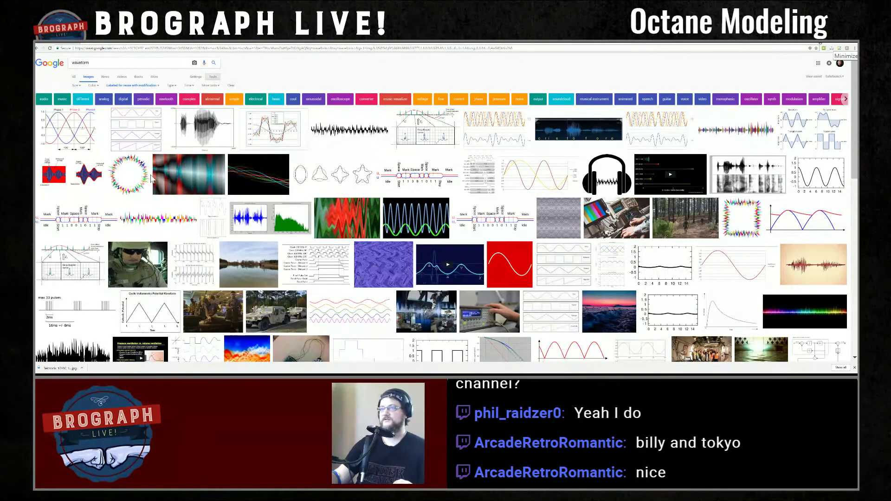
{"action": "scroll", "coordinate": [151, 179], "scroll_direction": "down", "scroll_amount": 3}
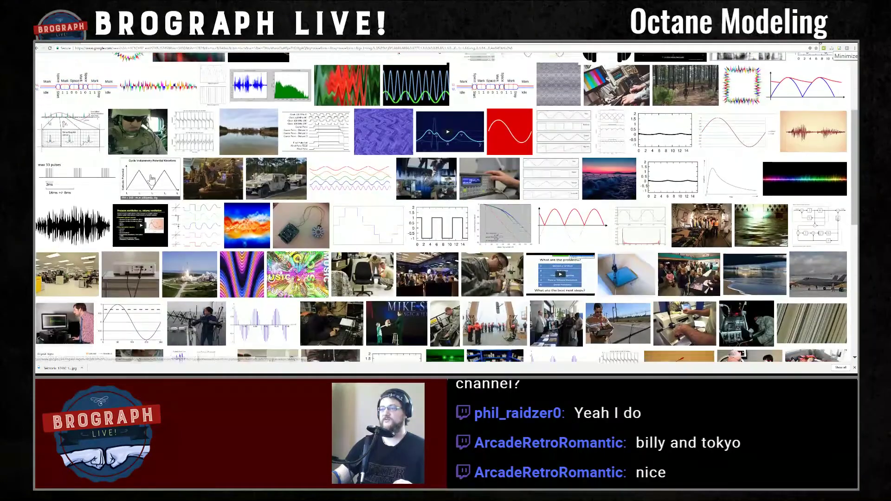
{"action": "scroll", "coordinate": [150, 179], "scroll_direction": "up", "scroll_amount": 3}
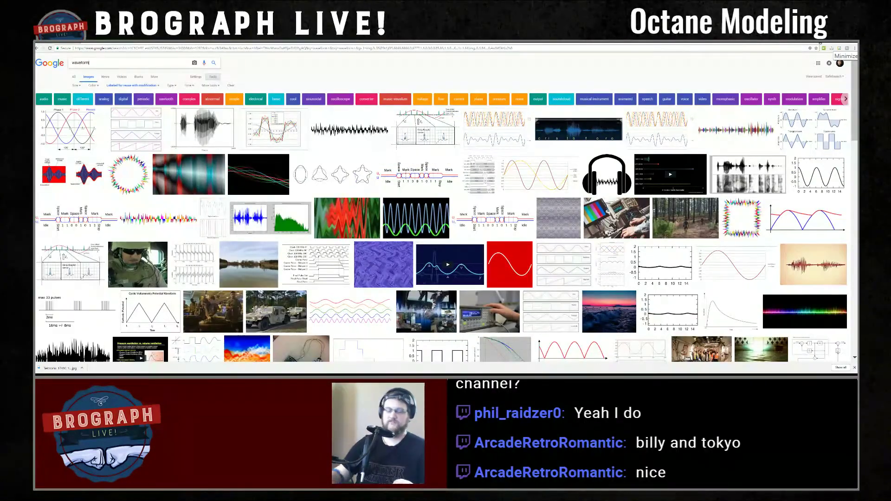
Search images for "waveform monitor" and open the preview of the brown Tektronix monitor from Wikimedia Commons
{"action": "left_click", "coordinate": [95, 63]}
{"action": "type", "text": "monitor"}
{"action": "left_click", "coordinate": [96, 70]}
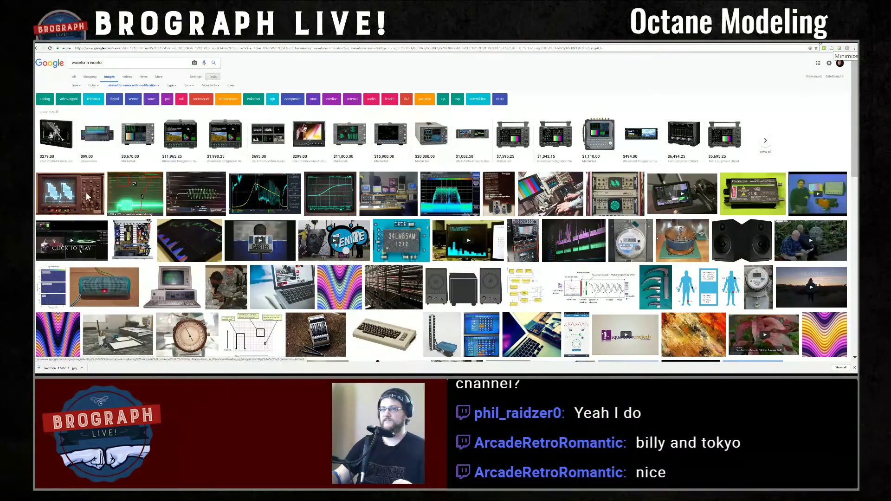
{"action": "left_click", "coordinate": [95, 209]}
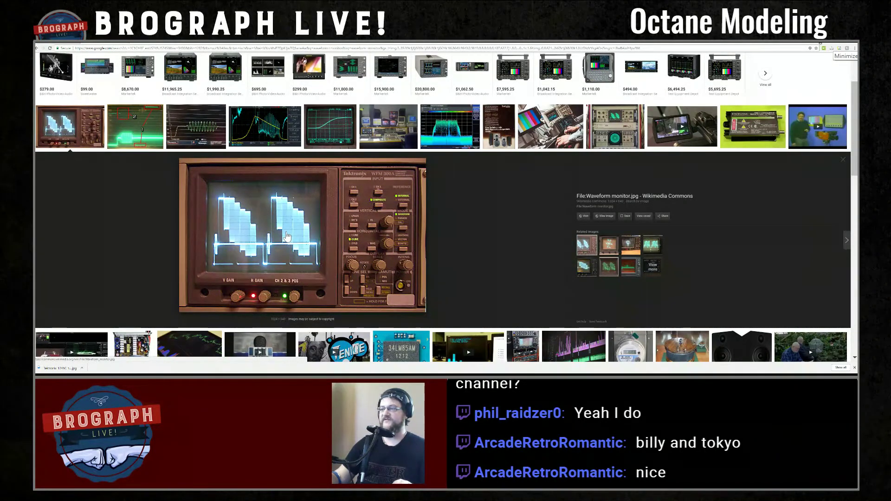
Save the Tektronix monitor image as Waveform_monitor.jpg in the tex folder inside the 2018_Logo project's c4d folder
{"action": "right_click", "coordinate": [287, 236]}
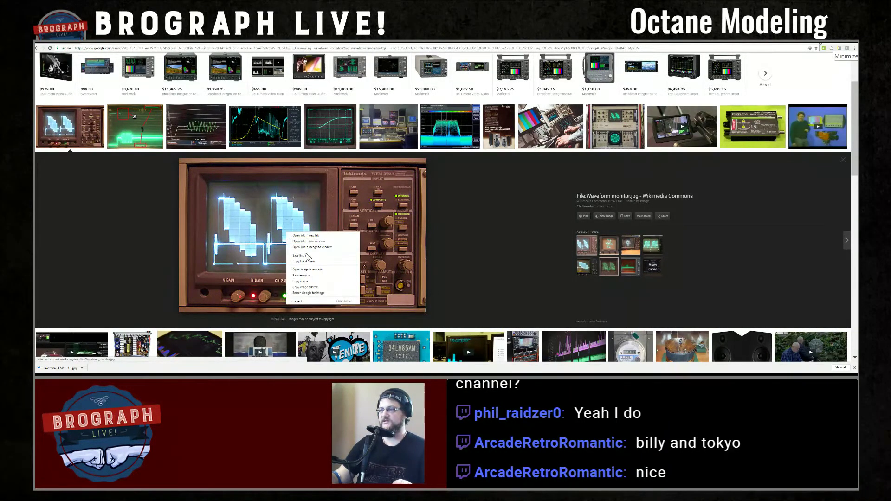
{"action": "left_click", "coordinate": [321, 282]}
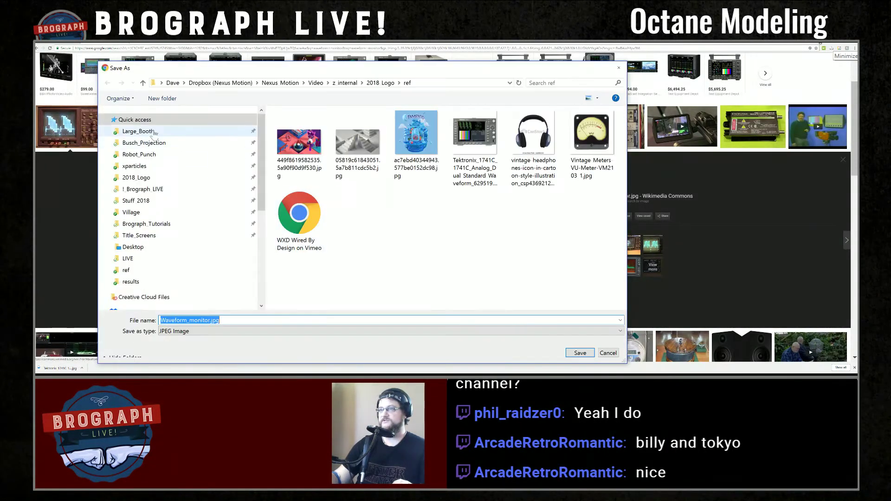
{"action": "left_click", "coordinate": [139, 177]}
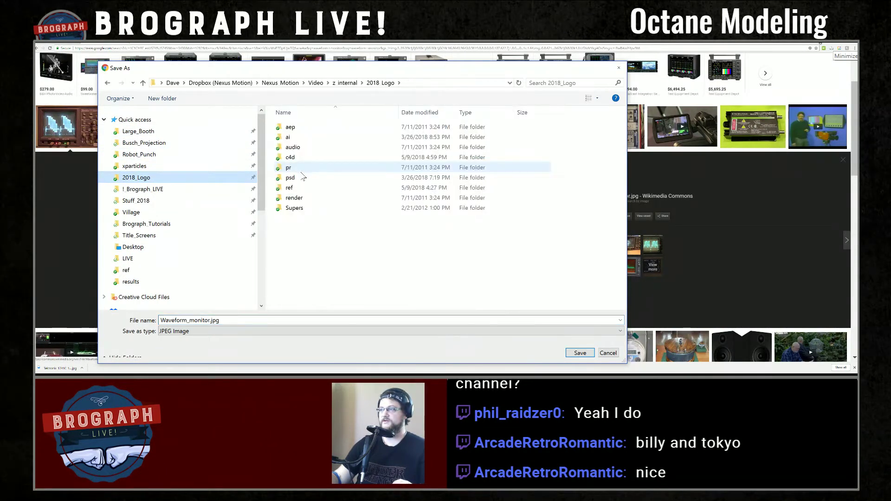
{"action": "left_click", "coordinate": [291, 159]}
{"action": "double_click", "coordinate": [291, 158]}
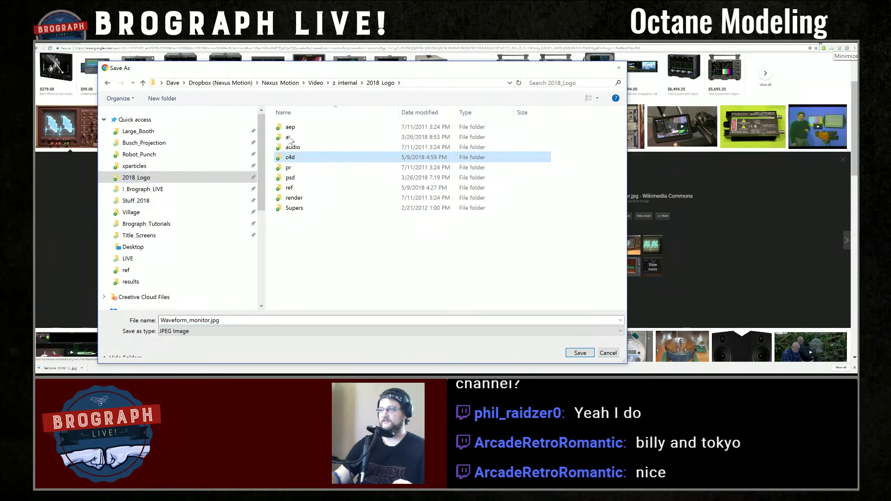
{"action": "double_click", "coordinate": [289, 137]}
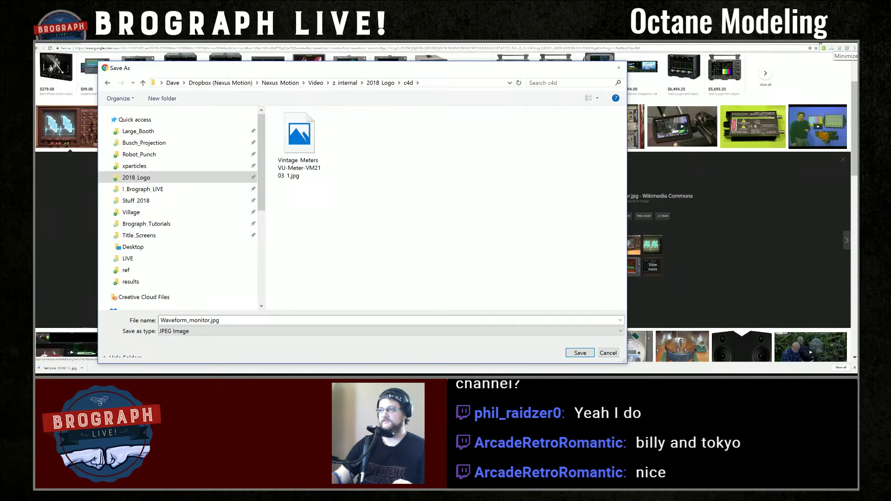
{"action": "key", "text": "Return"}
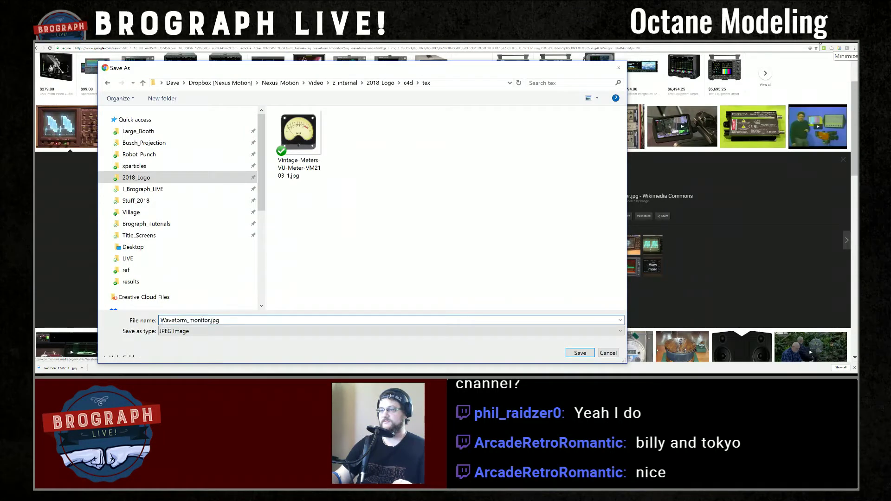
{"action": "left_click_drag", "start_coordinate": [204, 320], "coordinate": [156, 320]}
{"action": "left_click_drag", "start_coordinate": [221, 320], "coordinate": [149, 321]}
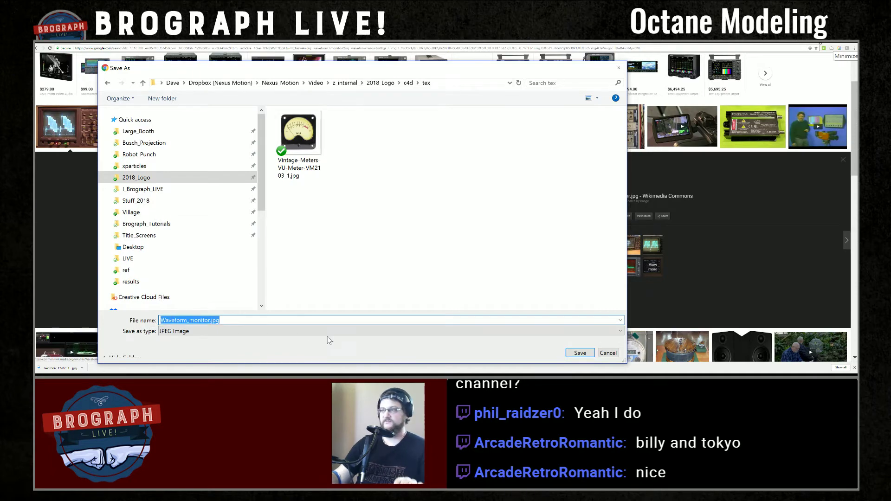
{"action": "left_click", "coordinate": [579, 353]}
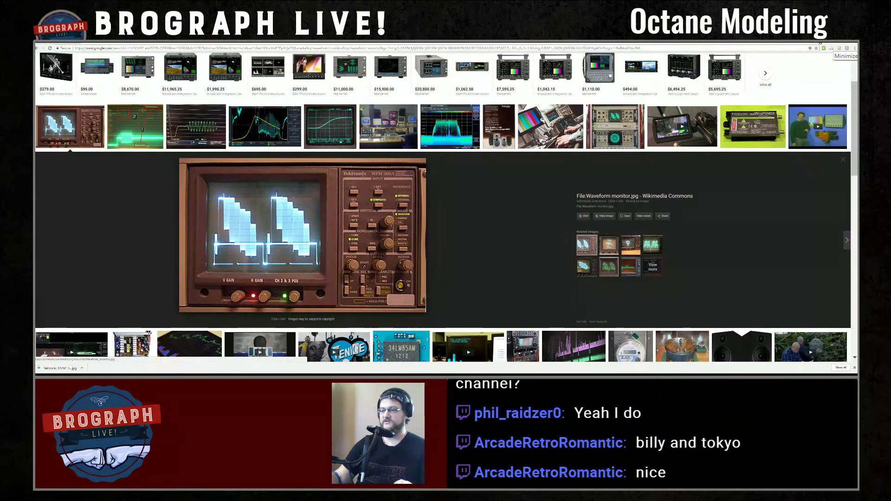
Switch to Cinema 4D, create a new Octane material and name it for the waveform screen
{"action": "left_click", "coordinate": [833, 42]}
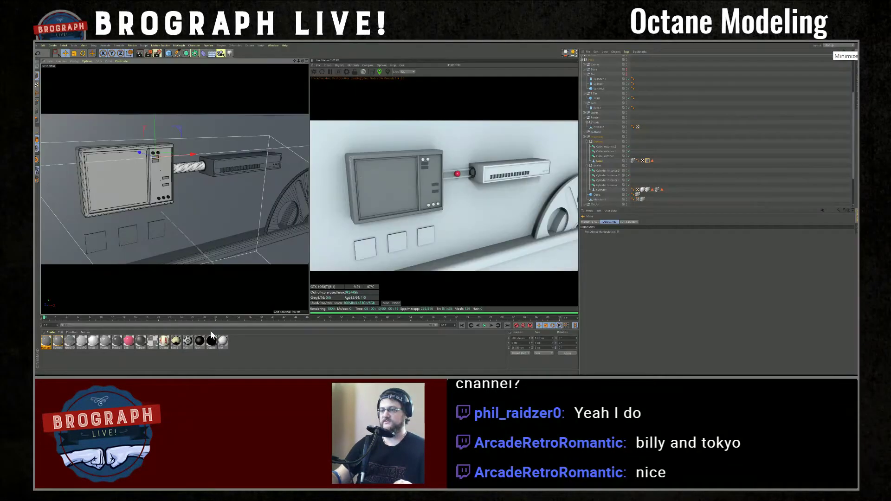
{"action": "left_click", "coordinate": [50, 332]}
{"action": "mouse_move", "coordinate": [66, 298]}
{"action": "left_click", "coordinate": [121, 299]}
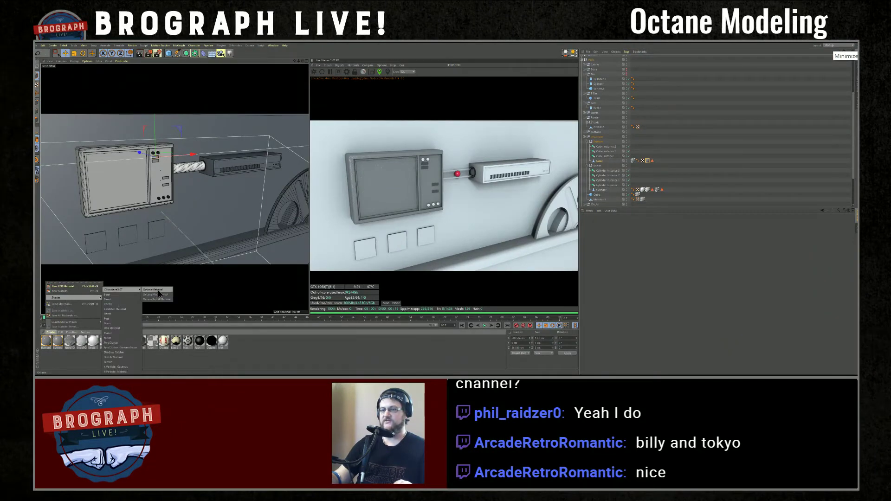
{"action": "double_click", "coordinate": [46, 348]}
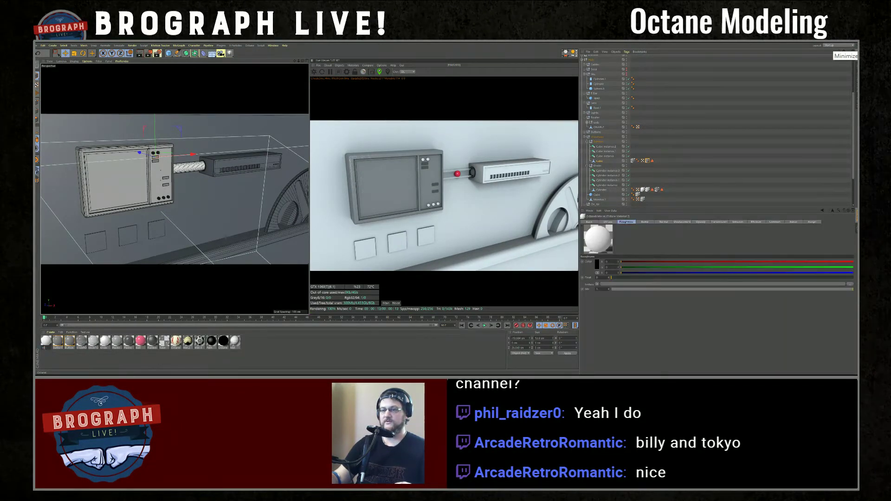
{"action": "type", "text": "White"}
{"action": "key", "text": "Return"}
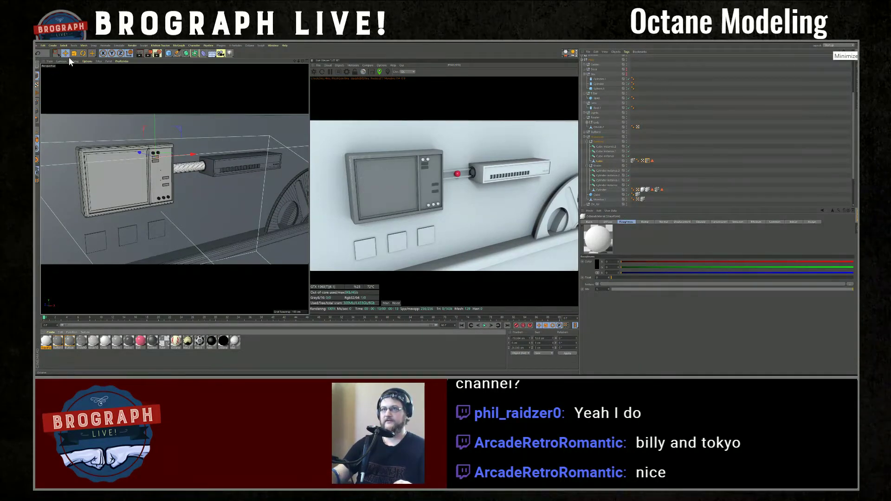
Select the monitor's large screen polygon in polygon mode and apply the new Octane material to it
{"action": "left_click", "coordinate": [127, 180]}
{"action": "left_click", "coordinate": [36, 119]}
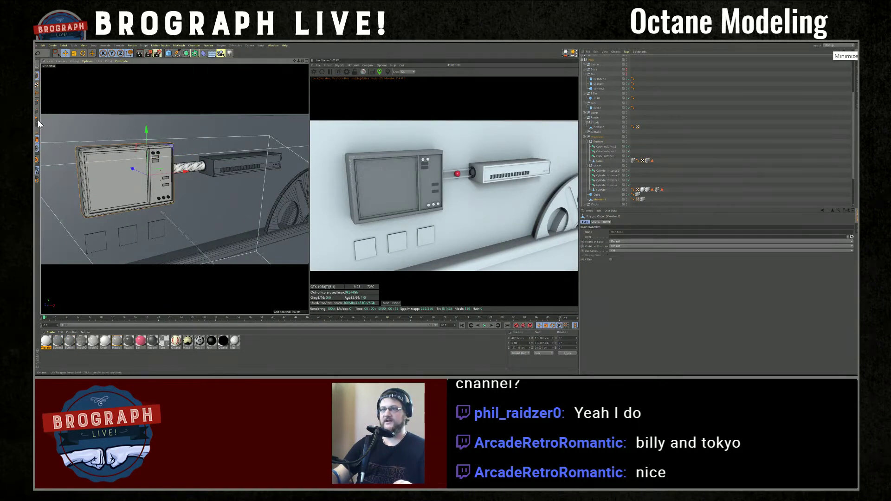
{"action": "left_click", "coordinate": [110, 191]}
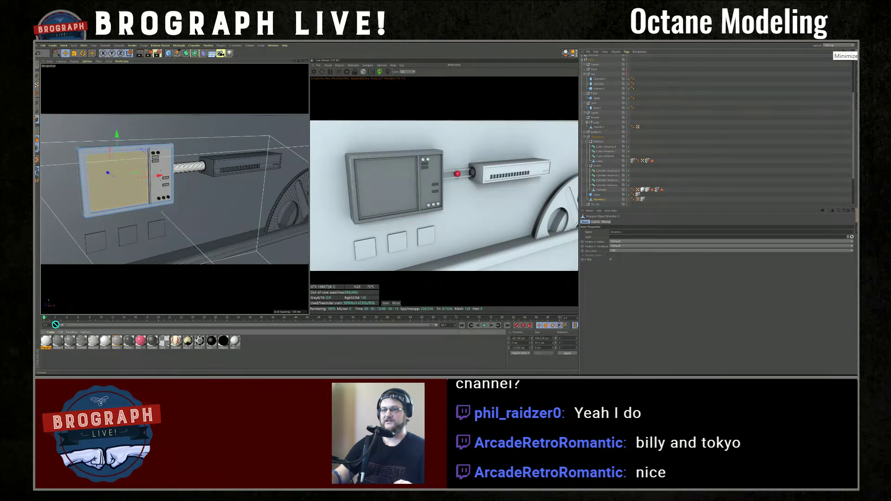
{"action": "left_click_drag", "start_coordinate": [114, 197], "coordinate": [113, 197]}
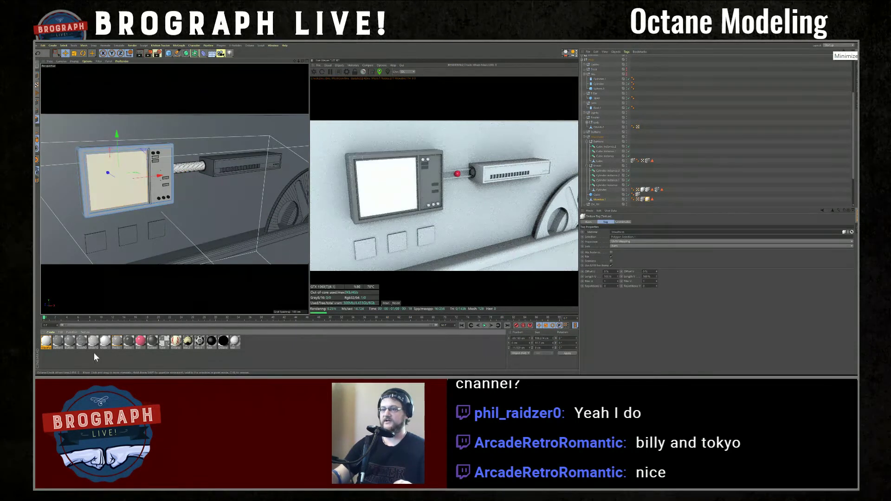
Make the screen material glossy and load Waveform_monitor.jpg as an image texture in its diffuse channel
{"action": "left_click", "coordinate": [46, 343]}
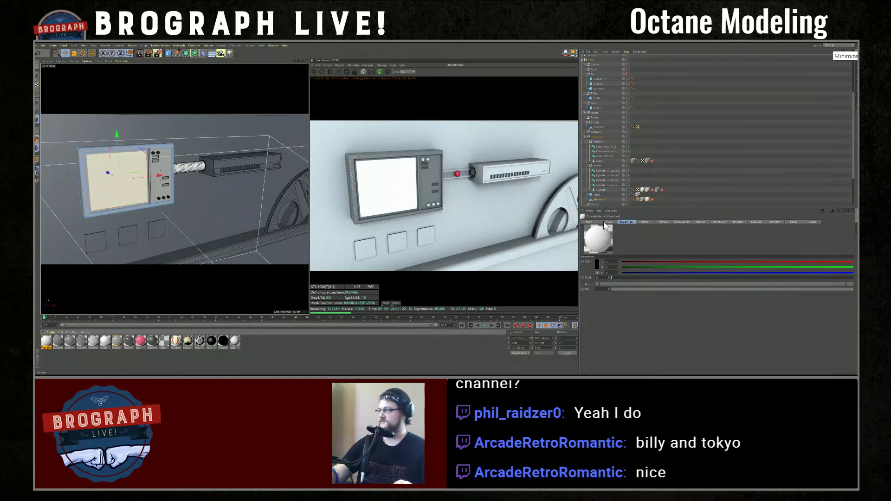
{"action": "left_click", "coordinate": [589, 222]}
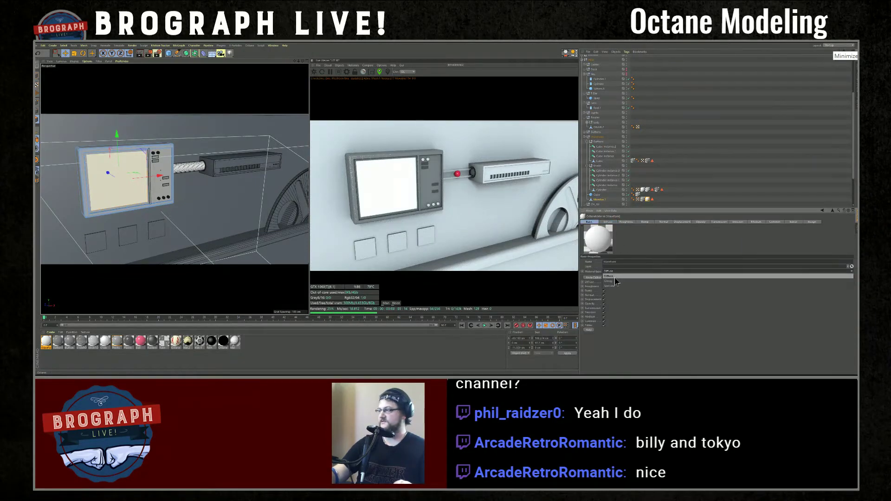
{"action": "left_click", "coordinate": [607, 222]}
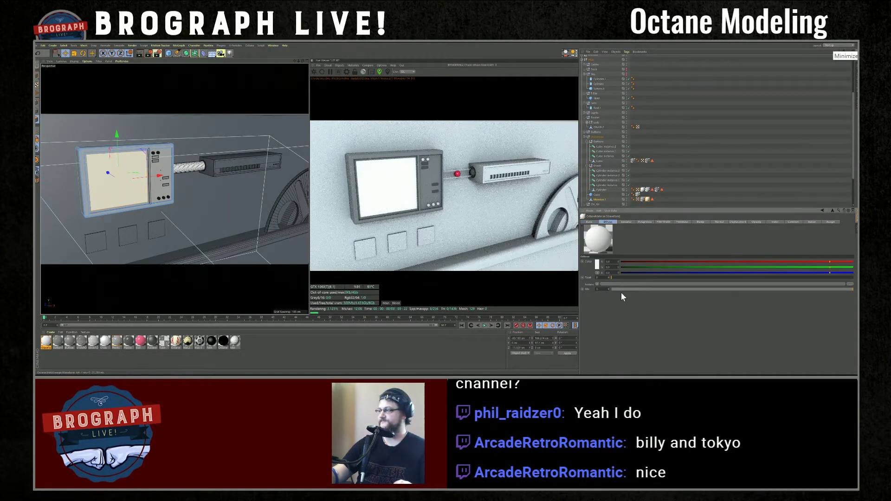
{"action": "left_click", "coordinate": [597, 284]}
{"action": "mouse_move", "coordinate": [608, 245]}
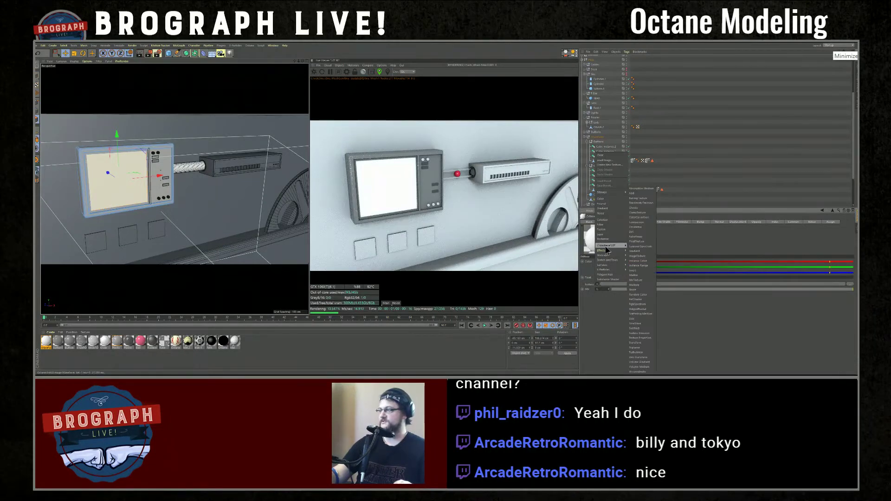
{"action": "left_click", "coordinate": [641, 257]}
{"action": "left_click", "coordinate": [599, 292]}
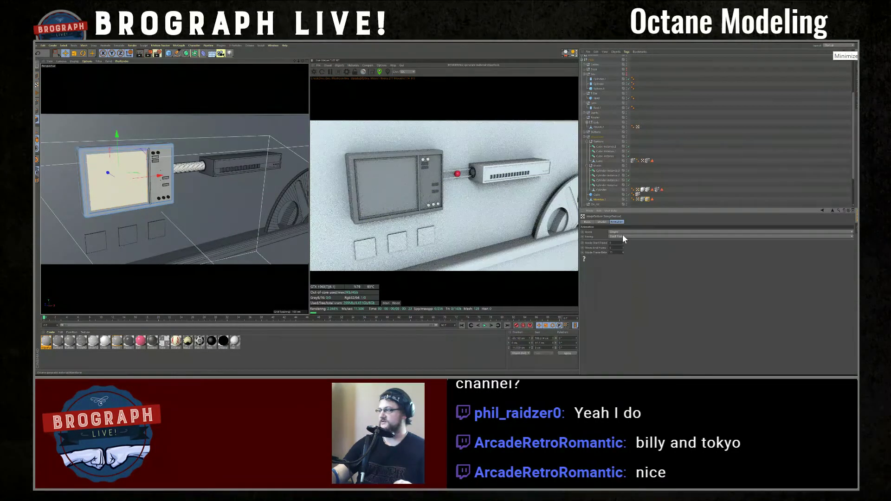
{"action": "left_click", "coordinate": [601, 222]}
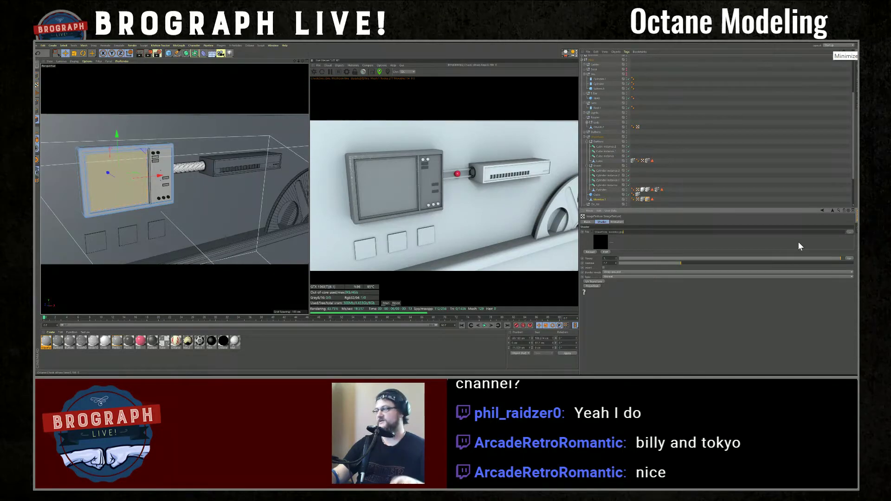
{"action": "left_click", "coordinate": [800, 246]}
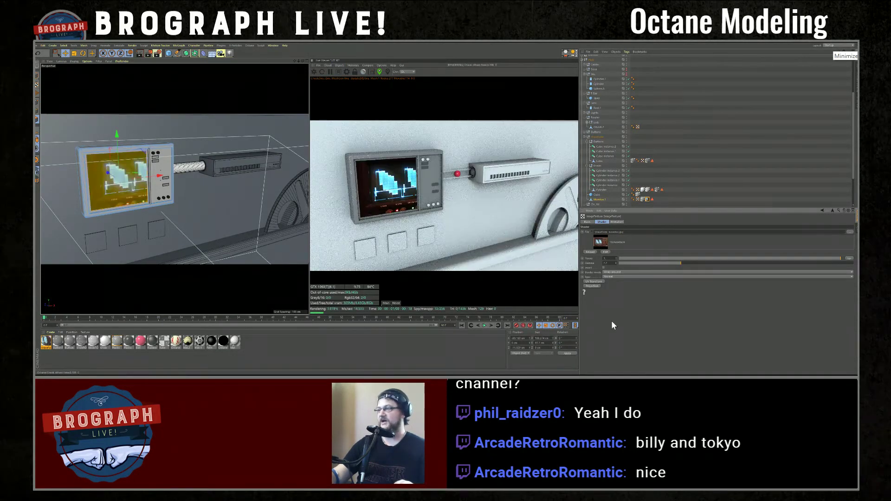
Add a transform to the screen's image texture and expand its rotation, scale and translation settings
{"action": "scroll", "coordinate": [182, 194], "scroll_direction": "up", "scroll_amount": 5}
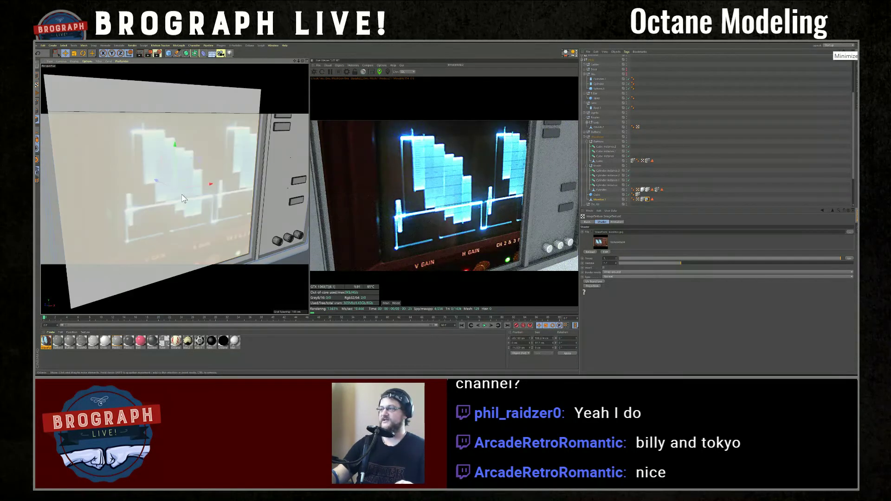
{"action": "scroll", "coordinate": [186, 199], "scroll_direction": "down", "scroll_amount": 2}
{"action": "scroll", "coordinate": [187, 195], "scroll_direction": "down", "scroll_amount": 3}
{"action": "scroll", "coordinate": [233, 229], "scroll_direction": "up", "scroll_amount": 1}
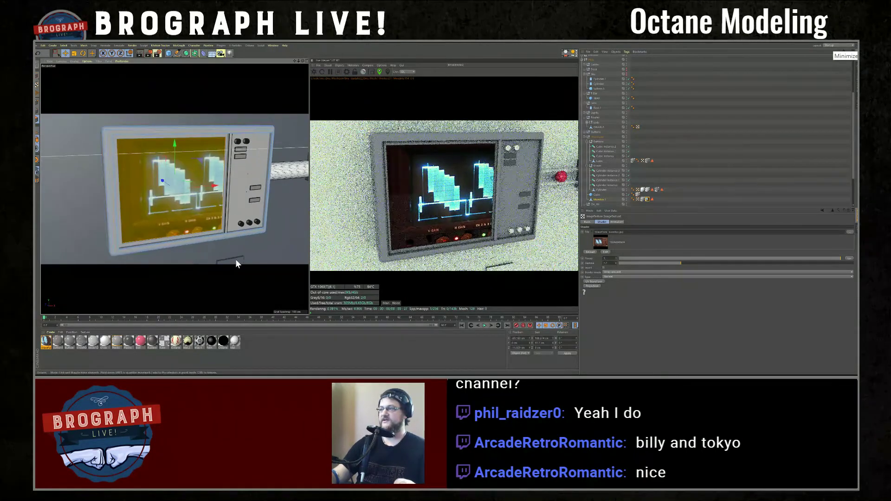
{"action": "left_click", "coordinate": [52, 350]}
{"action": "left_click", "coordinate": [599, 292]}
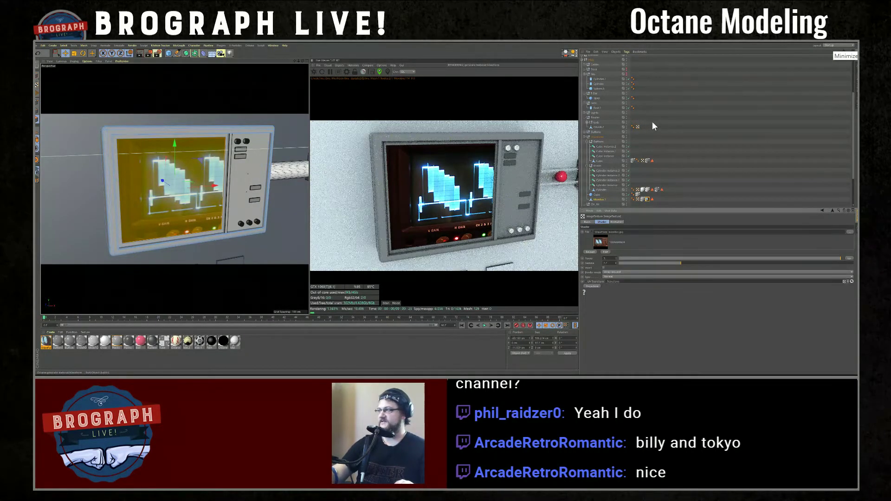
{"action": "left_click", "coordinate": [586, 282]}
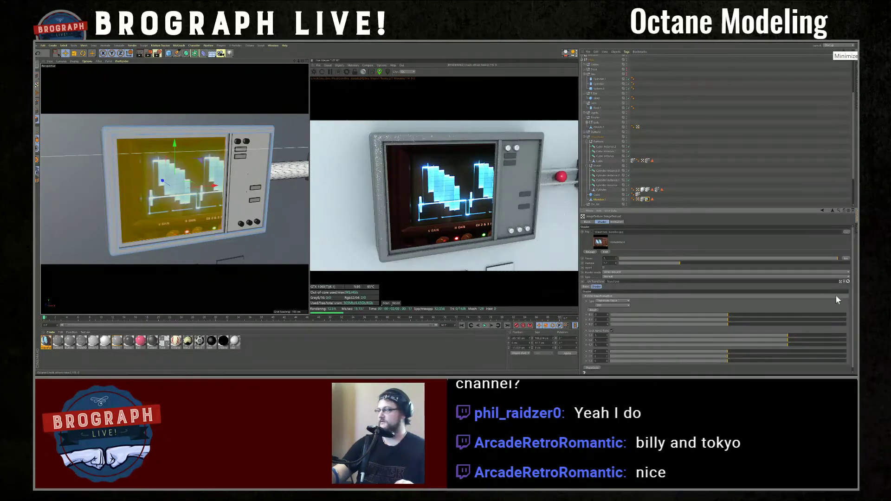
{"action": "left_click_drag", "start_coordinate": [853, 294], "coordinate": [842, 354]}
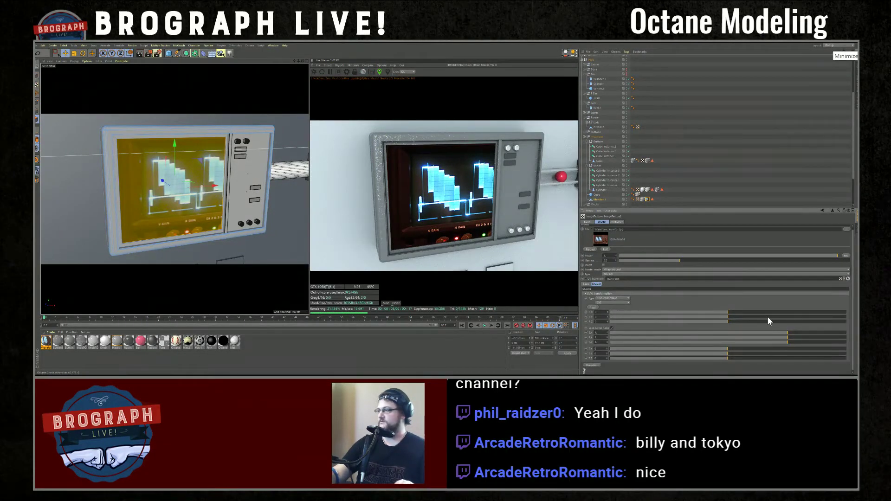
Shift the waveform image along X and Y so both traces sit inside the monitor screen
{"action": "left_click_drag", "start_coordinate": [728, 349], "coordinate": [724, 349]}
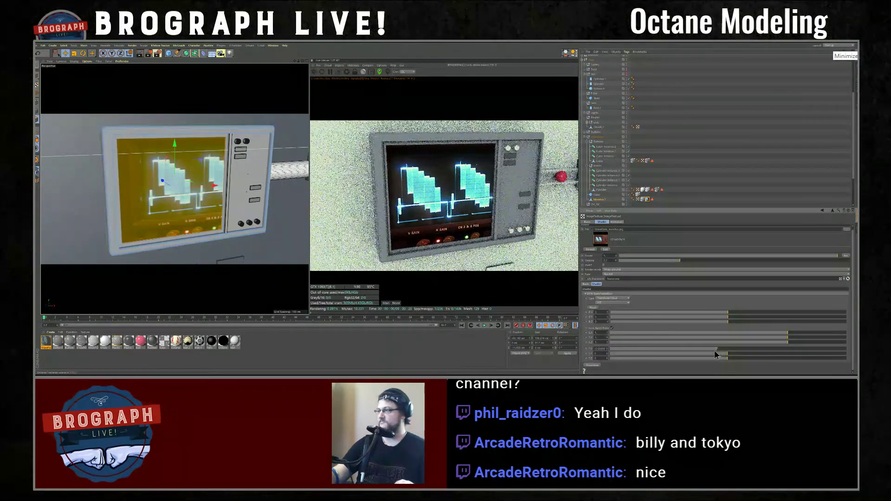
{"action": "left_click_drag", "start_coordinate": [724, 350], "coordinate": [715, 351]}
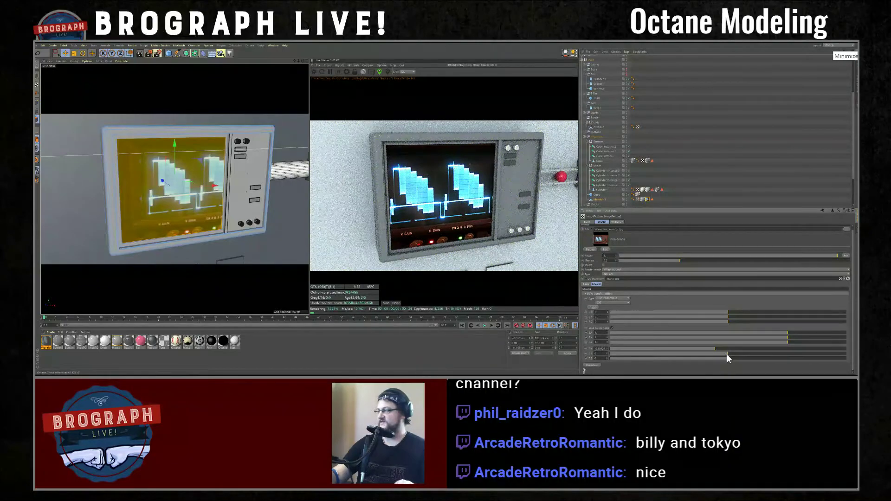
{"action": "left_click_drag", "start_coordinate": [729, 353], "coordinate": [718, 354]}
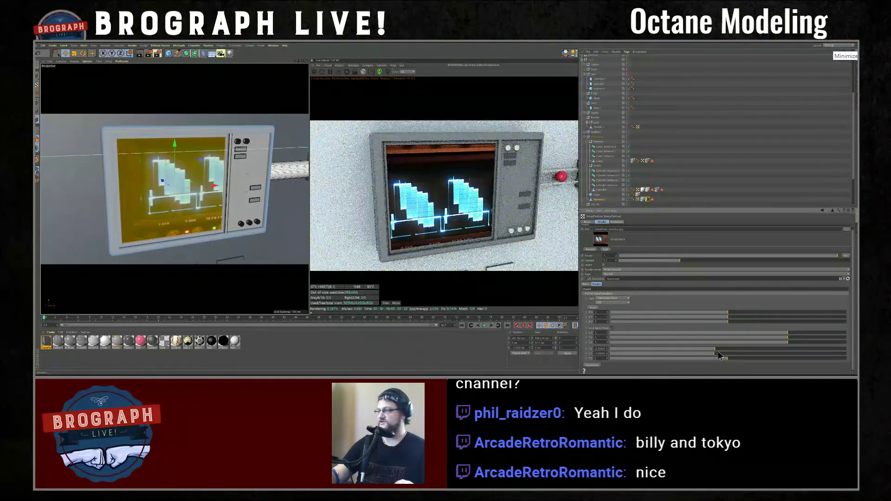
Scale the waveform image in X and Y and fine-tune its offset until only the display area fills the screen
{"action": "left_click_drag", "start_coordinate": [786, 338], "coordinate": [788, 338]}
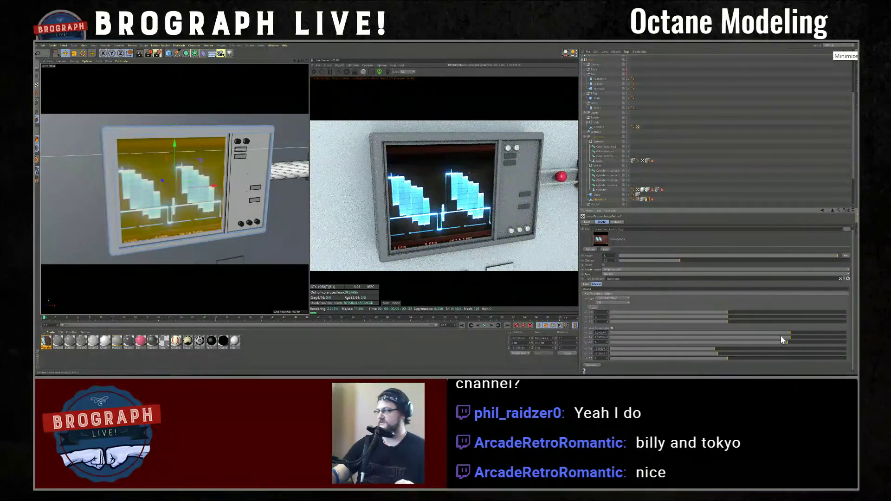
{"action": "left_click_drag", "start_coordinate": [791, 333], "coordinate": [795, 334]}
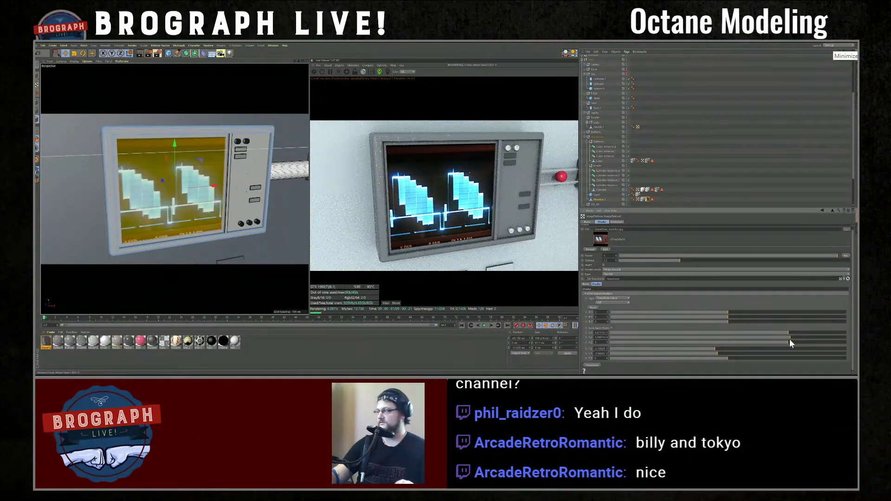
{"action": "left_click_drag", "start_coordinate": [790, 339], "coordinate": [795, 336]}
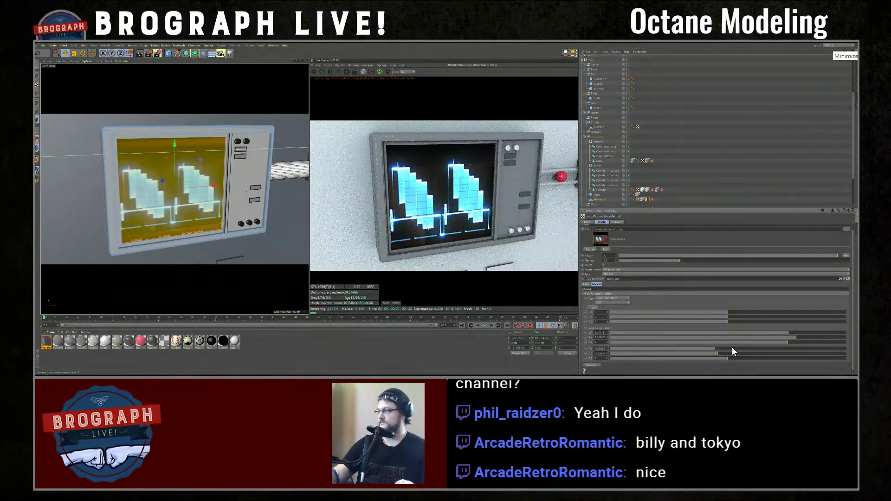
{"action": "left_click_drag", "start_coordinate": [717, 354], "coordinate": [719, 354]}
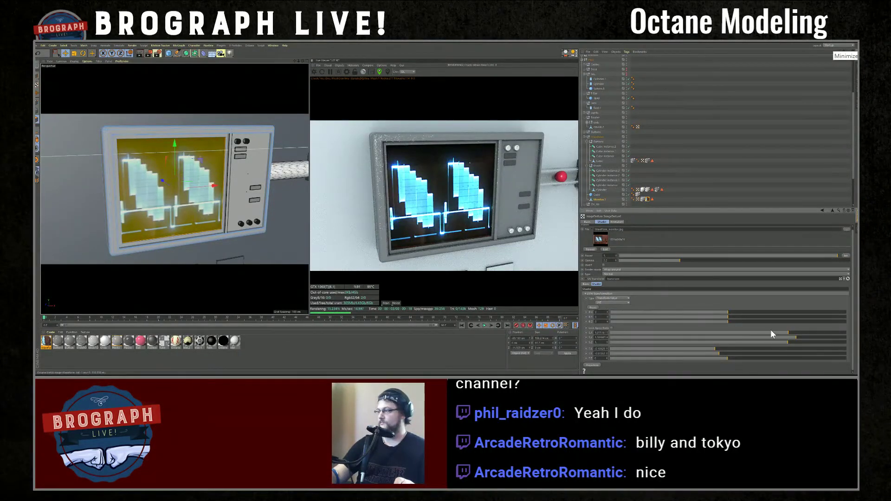
{"action": "left_click", "coordinate": [715, 349]}
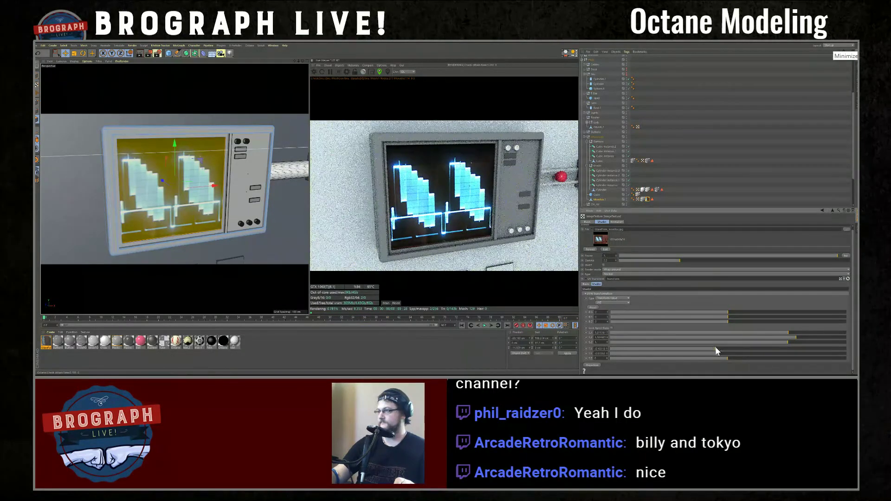
{"action": "left_click_drag", "start_coordinate": [273, 251], "coordinate": [244, 243], "text": "alt"}
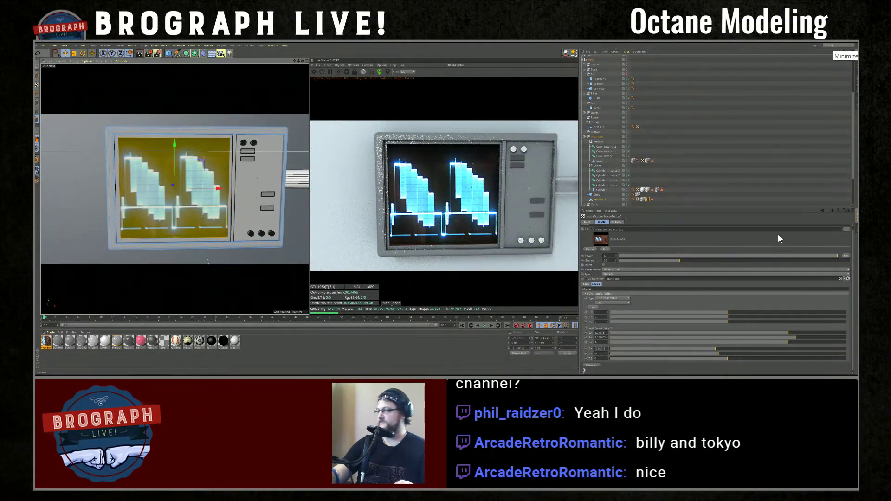
Wrap the material's diffuse image texture in an Octane Color Correction shader and open its settings
{"action": "left_click", "coordinate": [832, 211]}
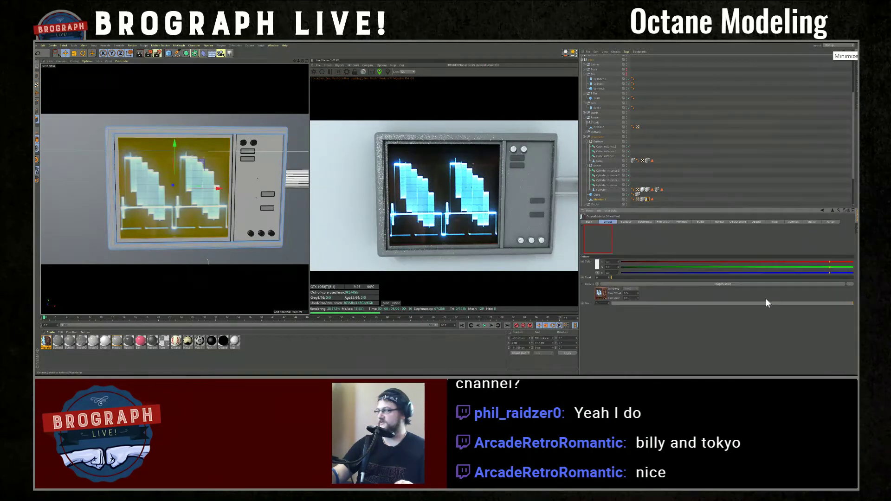
{"action": "left_click", "coordinate": [597, 284]}
{"action": "mouse_move", "coordinate": [612, 250]}
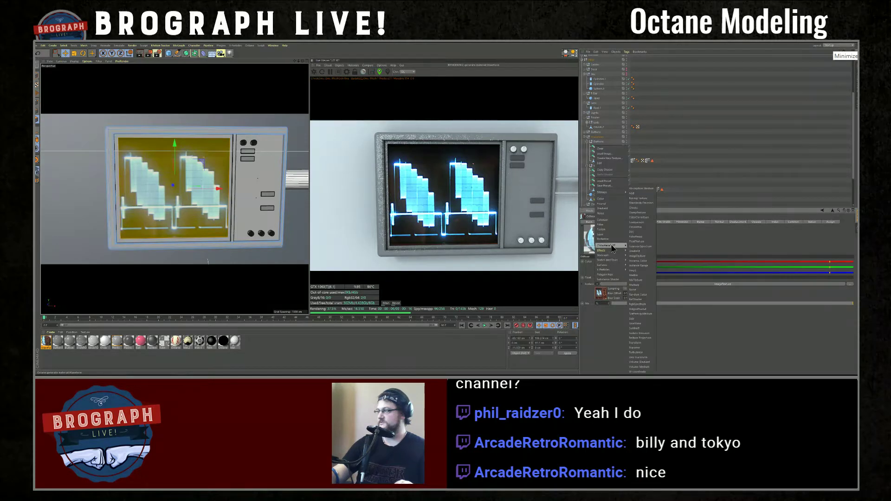
{"action": "left_click", "coordinate": [641, 217]}
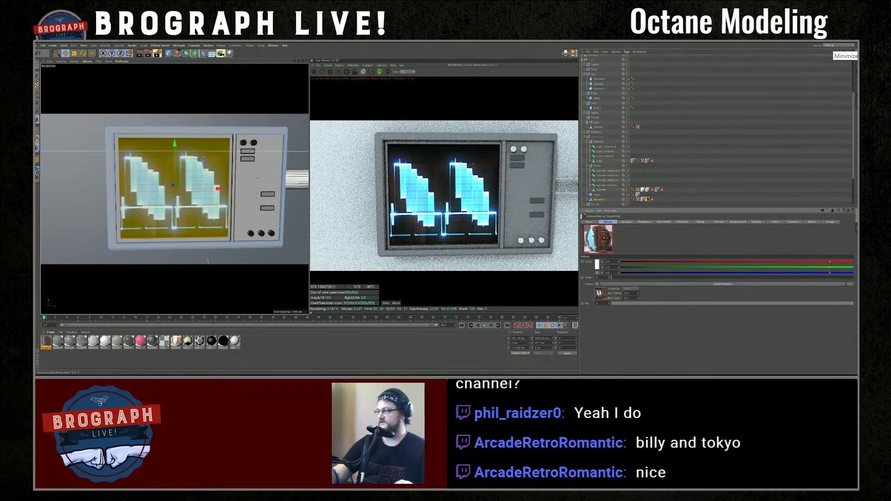
{"action": "left_click", "coordinate": [601, 293]}
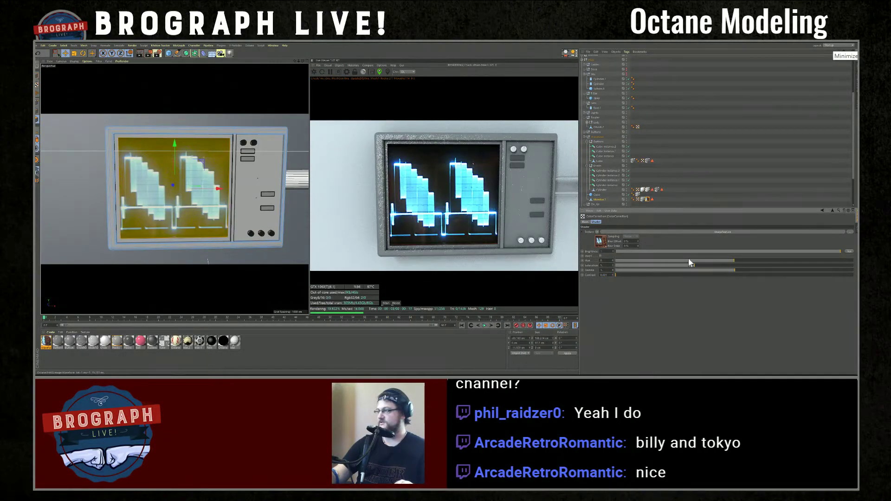
Shift the color correction's hue to turn the waveform green, and adjust its saturation and gamma
{"action": "mouse_move", "coordinate": [732, 271]}
{"action": "left_mouse_down"}
{"action": "mouse_move", "coordinate": [703, 271]}
{"action": "mouse_move", "coordinate": [853, 268]}
{"action": "mouse_move", "coordinate": [640, 265]}
{"action": "mouse_move", "coordinate": [718, 265]}
{"action": "left_mouse_up"}
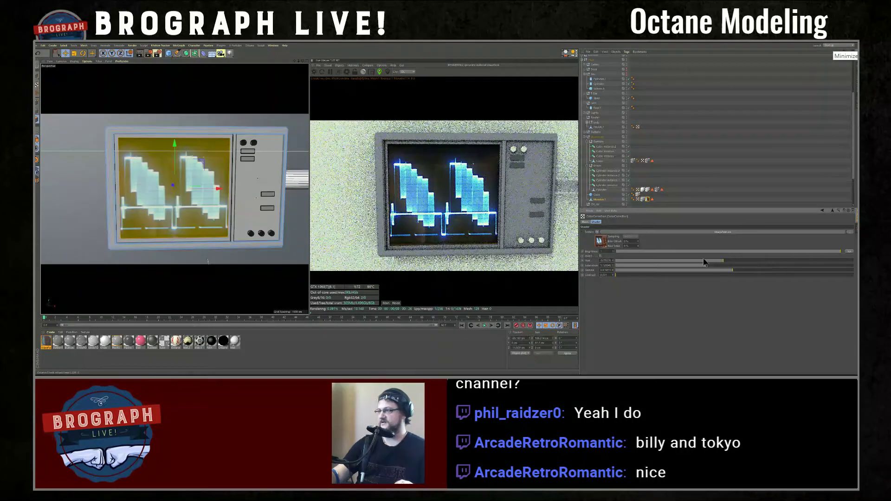
{"action": "left_click_drag", "start_coordinate": [665, 262], "coordinate": [682, 261]}
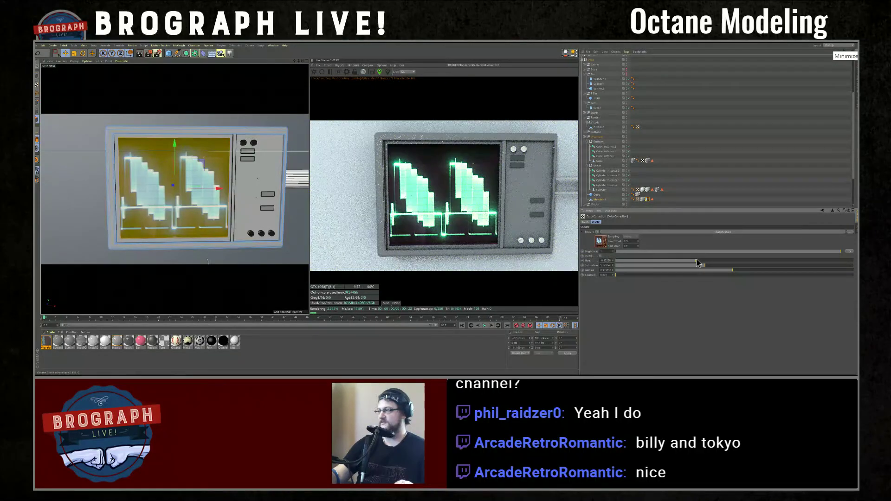
{"action": "left_click_drag", "start_coordinate": [729, 270], "coordinate": [724, 270]}
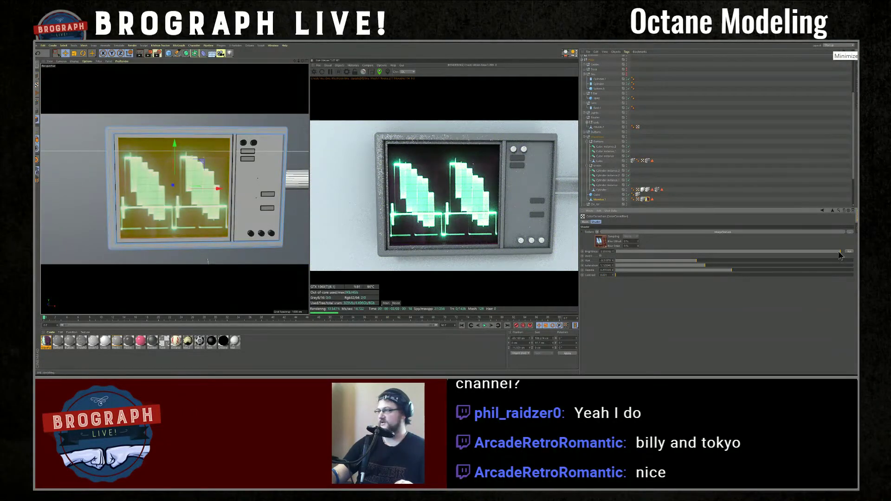
Lower the color correction's brightness on the waveform image and check the monitor screen from wider and angled views
{"action": "left_click_drag", "start_coordinate": [839, 253], "coordinate": [777, 252]}
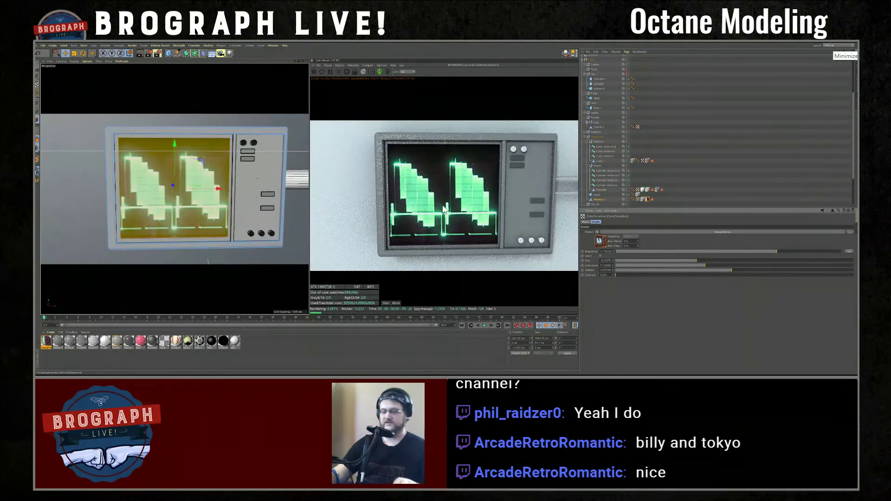
{"action": "scroll", "coordinate": [181, 204], "scroll_direction": "down", "scroll_amount": 2}
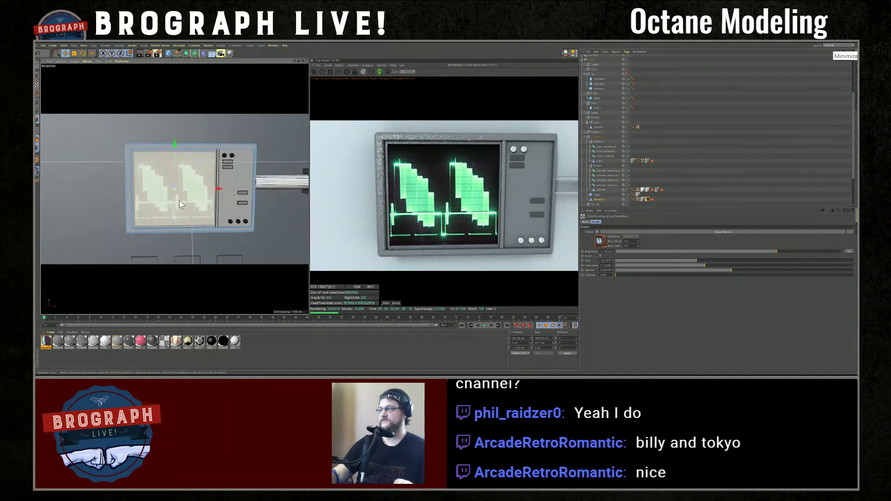
{"action": "scroll", "coordinate": [181, 202], "scroll_direction": "down", "scroll_amount": 6}
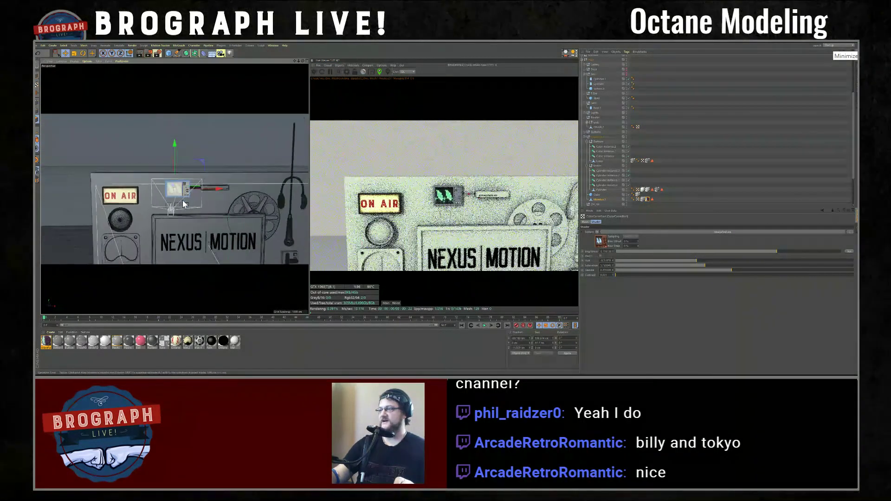
{"action": "left_click_drag", "start_coordinate": [183, 204], "coordinate": [238, 241], "text": "alt"}
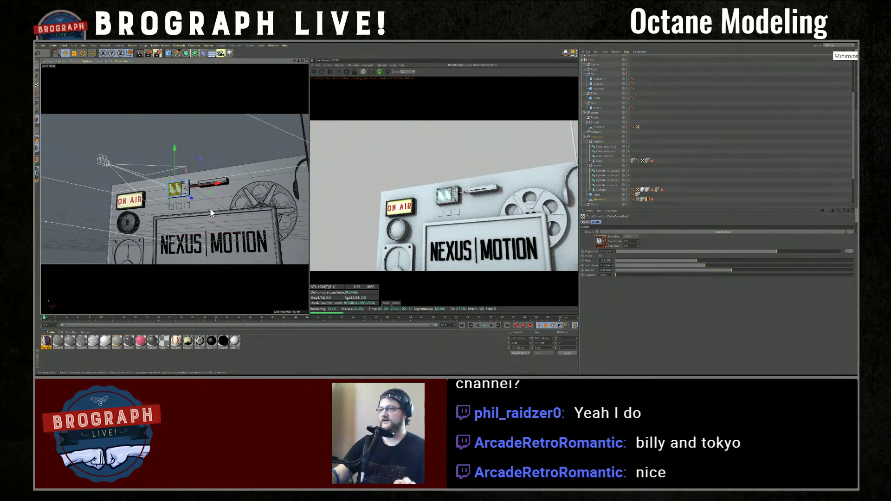
{"action": "key", "text": "o"}
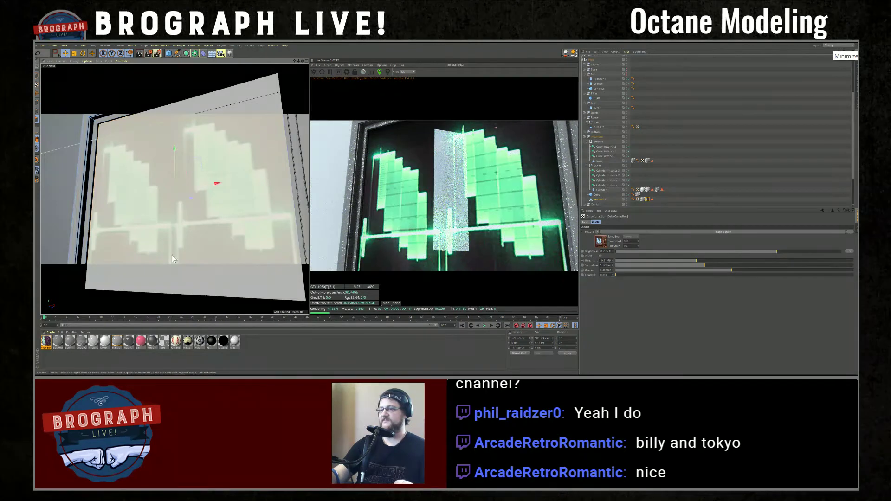
Slightly raise the roughness of the waveform screen material to soften the reflection across the monitor glass
{"action": "left_click", "coordinate": [47, 344]}
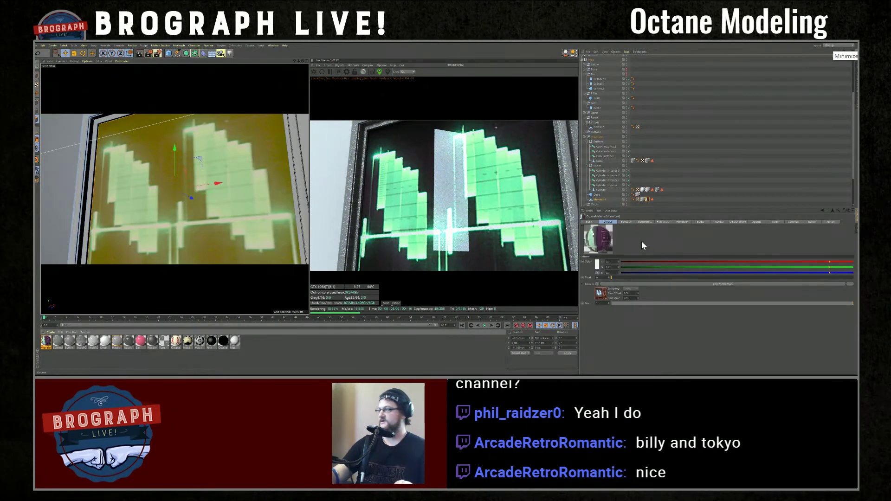
{"action": "left_click", "coordinate": [648, 221]}
{"action": "left_click_drag", "start_coordinate": [613, 278], "coordinate": [614, 278]}
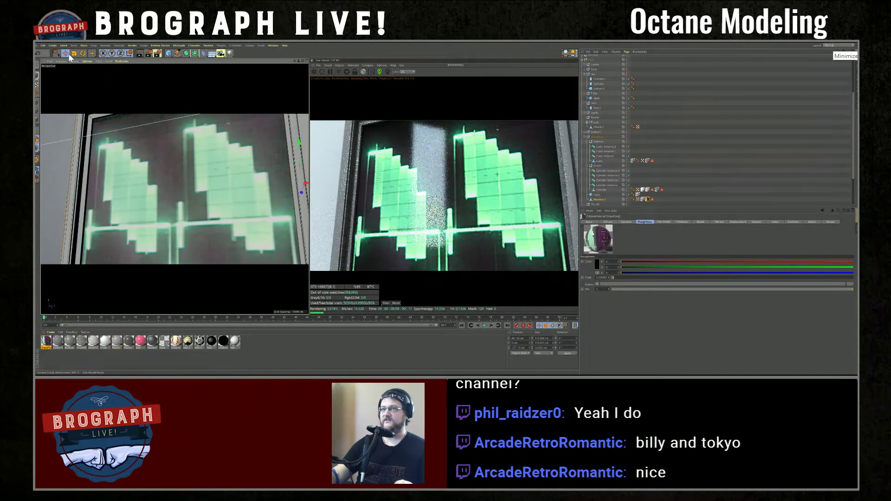
{"action": "left_click", "coordinate": [66, 54]}
{"action": "scroll", "coordinate": [158, 177], "scroll_direction": "down", "scroll_amount": 5}
{"action": "scroll", "coordinate": [156, 181], "scroll_direction": "down", "scroll_amount": 8}
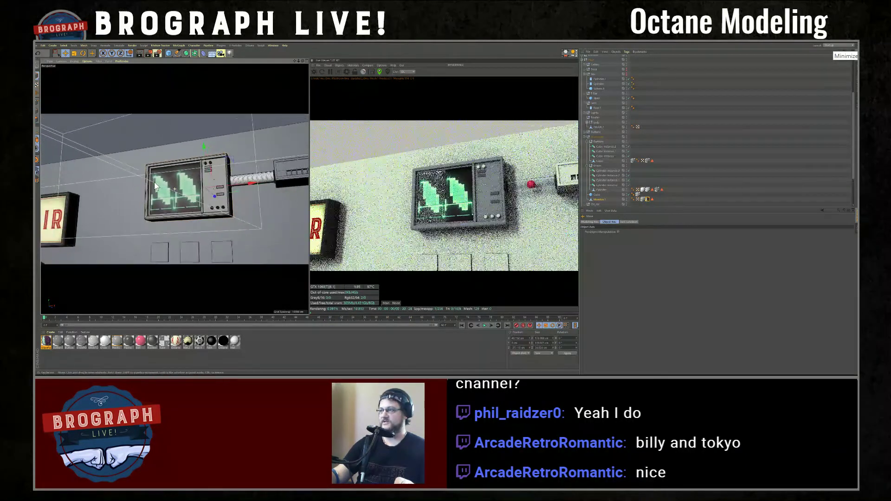
{"action": "left_click_drag", "start_coordinate": [248, 199], "coordinate": [234, 250], "text": "alt"}
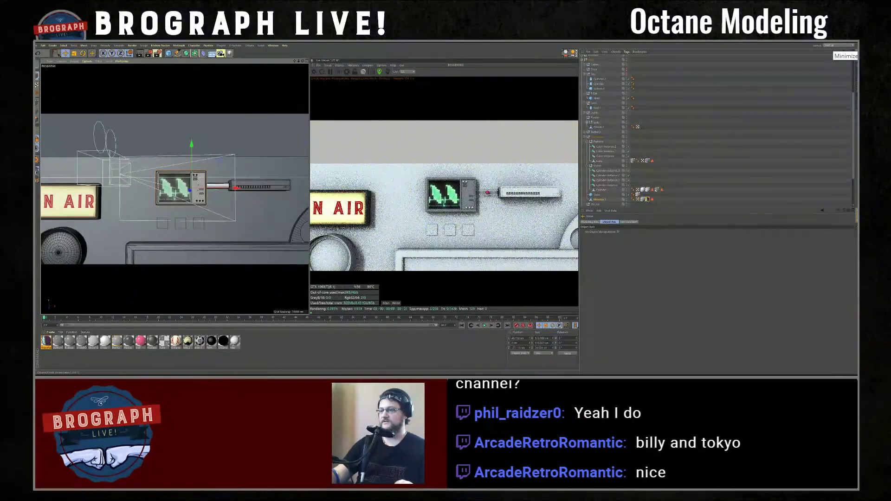
{"action": "left_click", "coordinate": [288, 378]}
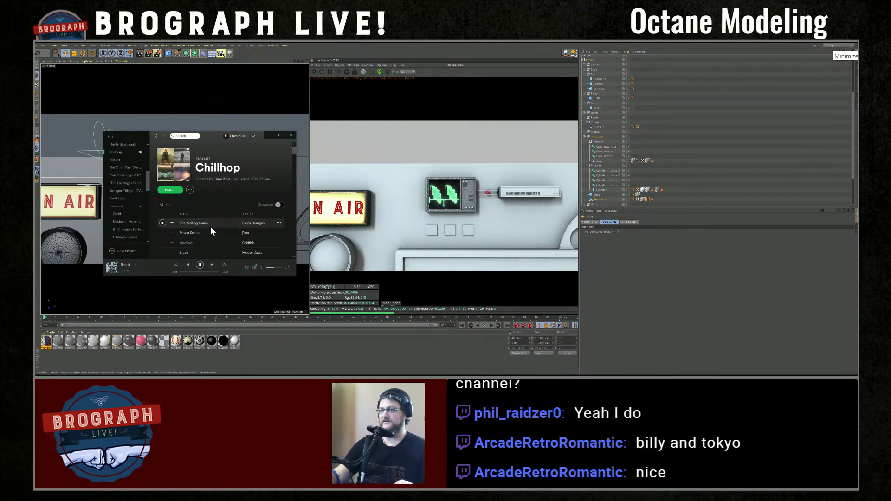
{"action": "key", "text": "alt+Tab"}
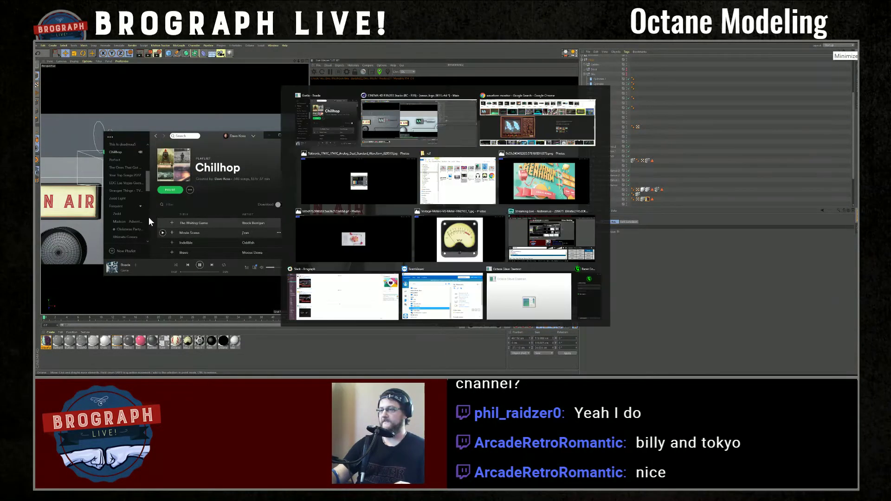
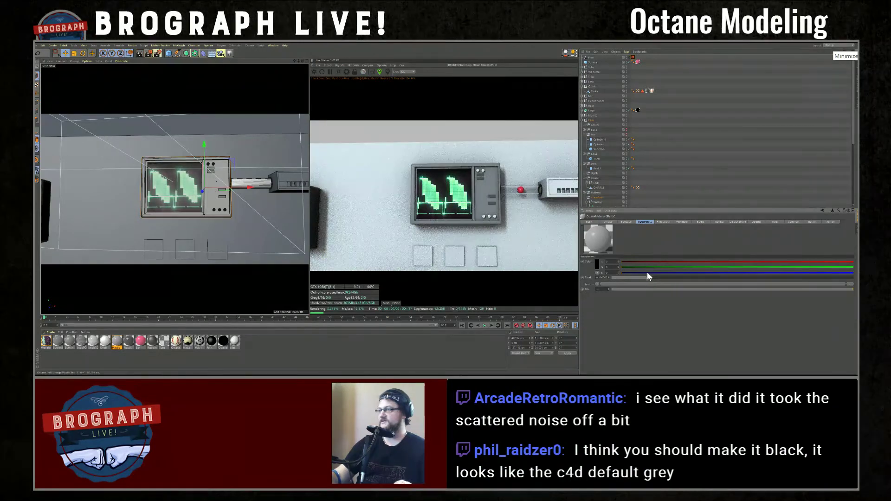
Adjust the roughness of the monitor body's grey material and raise its specular amount for a slightly soft sheen
{"action": "left_click_drag", "start_coordinate": [645, 278], "coordinate": [636, 277]}
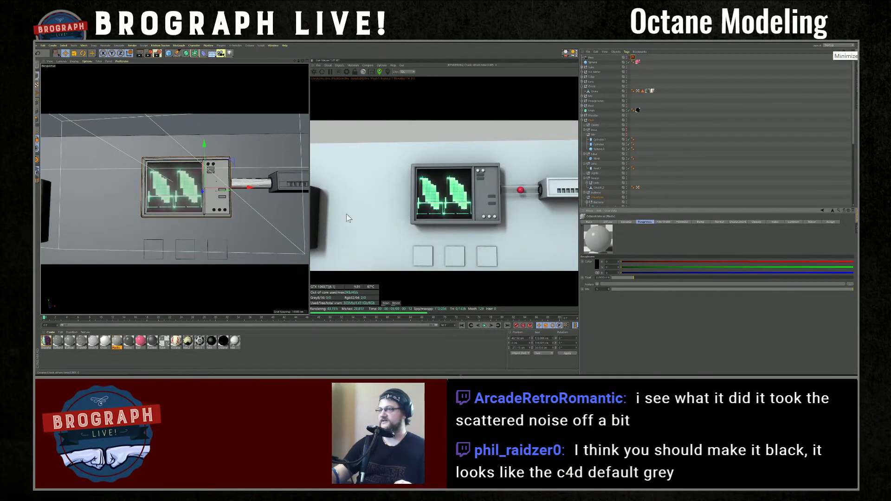
{"action": "left_click_drag", "start_coordinate": [288, 199], "coordinate": [295, 182], "text": "alt"}
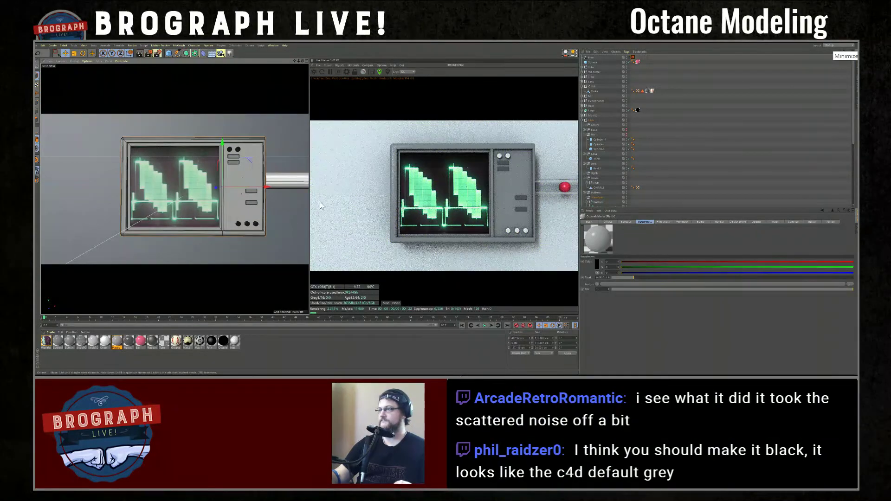
{"action": "left_click", "coordinate": [627, 222]}
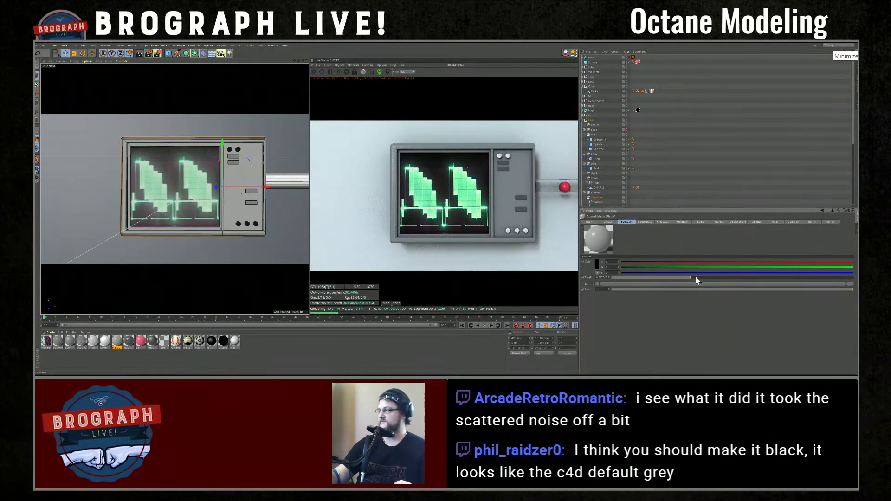
{"action": "left_click_drag", "start_coordinate": [695, 277], "coordinate": [764, 277]}
{"action": "left_click", "coordinate": [646, 222]}
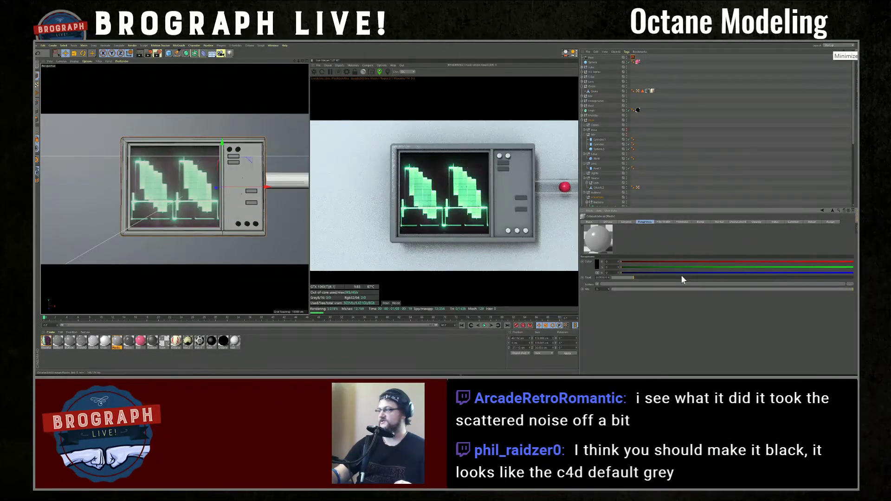
{"action": "left_click_drag", "start_coordinate": [637, 277], "coordinate": [652, 278]}
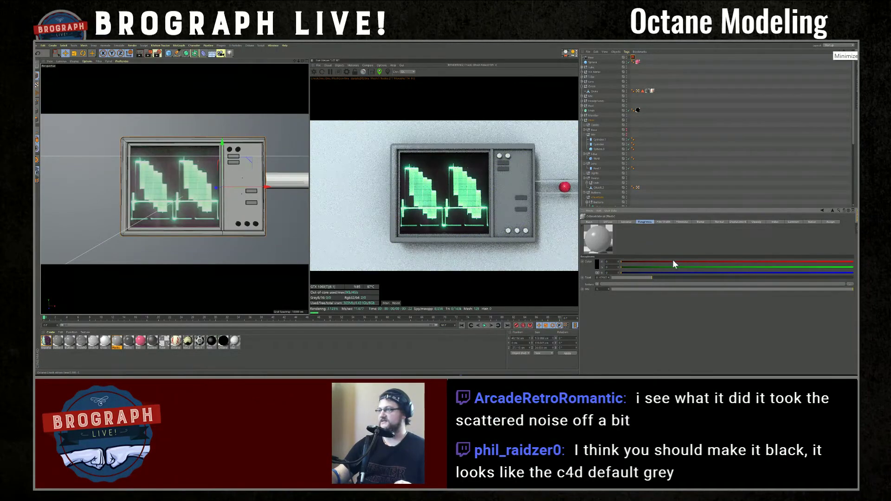
Select the control panel face beside the monitor screen and assign the darker grey material to it
{"action": "scroll", "coordinate": [194, 149], "scroll_direction": "up", "scroll_amount": 3}
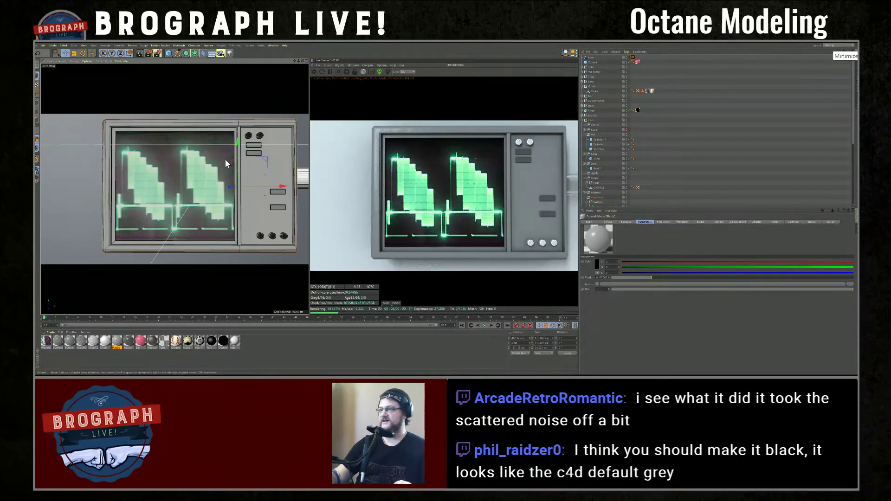
{"action": "left_click", "coordinate": [65, 53]}
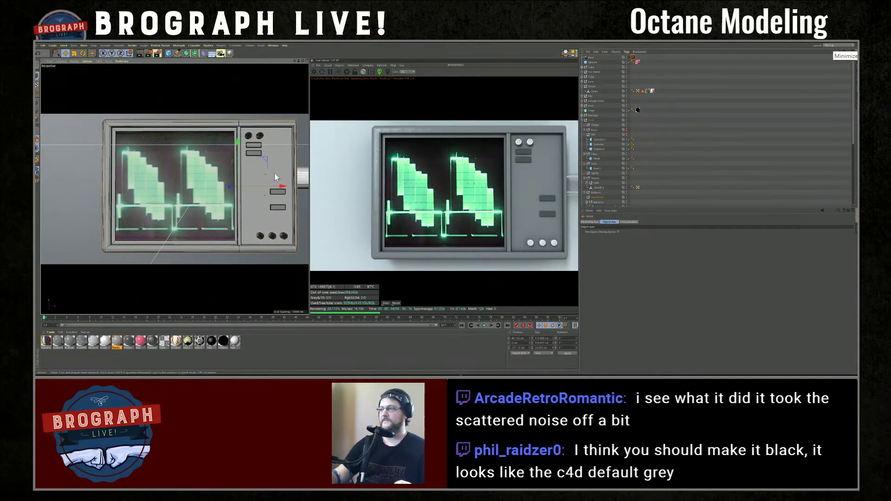
{"action": "left_click", "coordinate": [273, 174]}
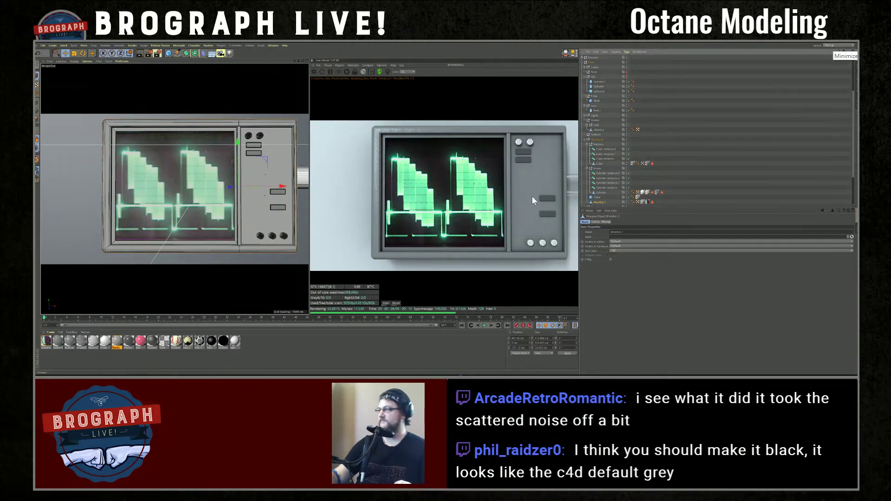
{"action": "left_click", "coordinate": [37, 120]}
{"action": "left_click", "coordinate": [280, 177]}
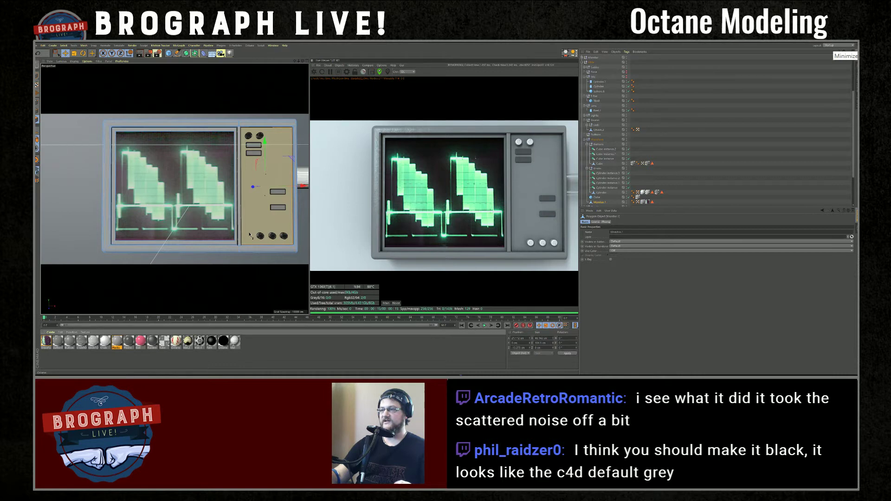
{"action": "left_click_drag", "start_coordinate": [250, 233], "coordinate": [253, 225]}
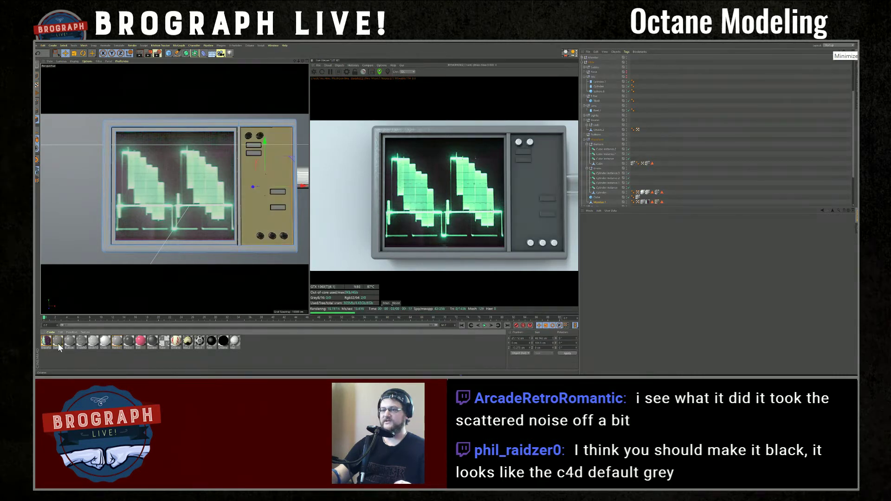
Duplicate the dark grey material and put the copy on the monitor's control panel in place of the original
{"action": "left_click_drag", "start_coordinate": [58, 342], "coordinate": [52, 344], "text": "ctrl"}
{"action": "left_click", "coordinate": [62, 359]}
{"action": "left_click", "coordinate": [58, 345]}
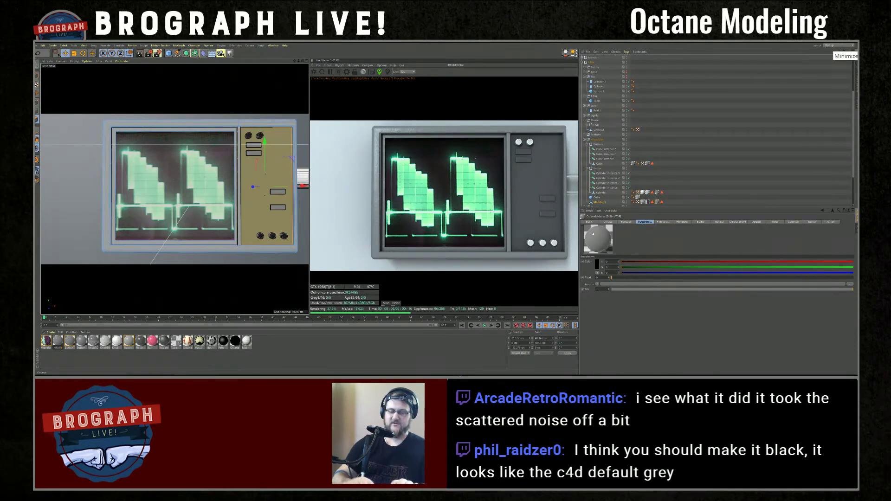
{"action": "left_click", "coordinate": [57, 342]}
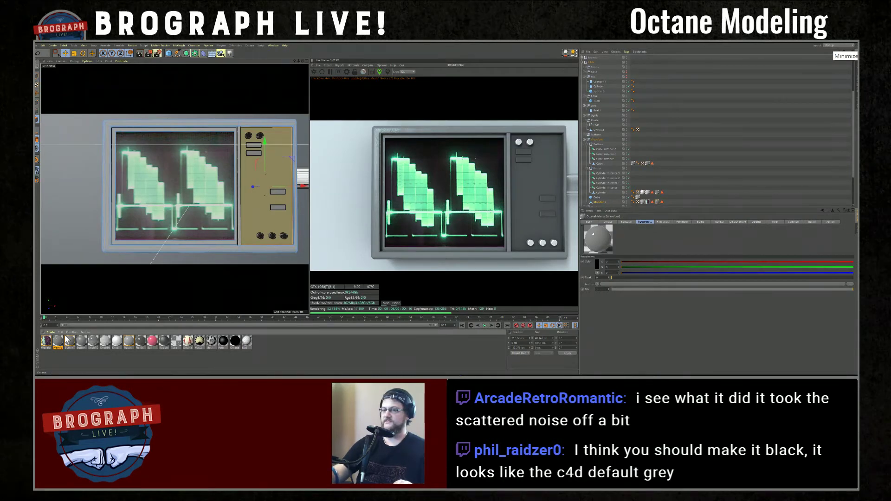
{"action": "left_click_drag", "start_coordinate": [63, 340], "coordinate": [661, 203]}
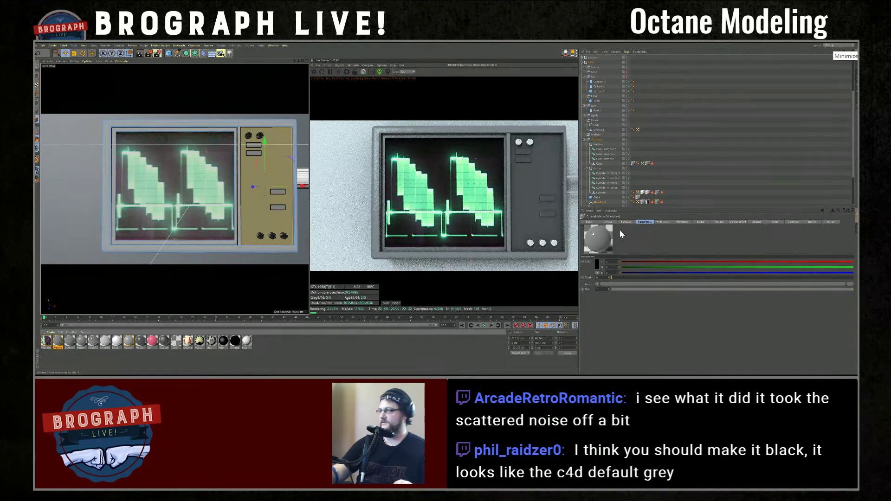
Lighten the oscilloscope control panel's material by raising its diffuse float to about 0.45, and check it within the whole set
{"action": "left_click", "coordinate": [608, 222]}
{"action": "left_click", "coordinate": [713, 277]}
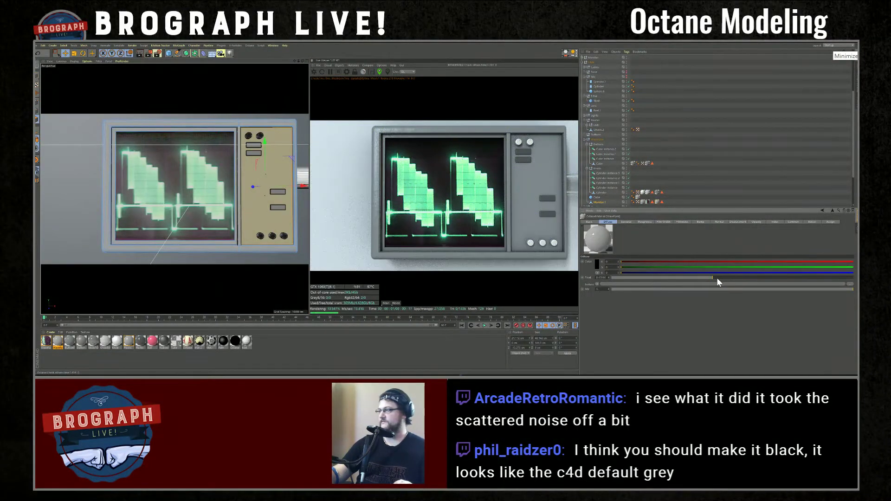
{"action": "left_click_drag", "start_coordinate": [717, 278], "coordinate": [722, 277]}
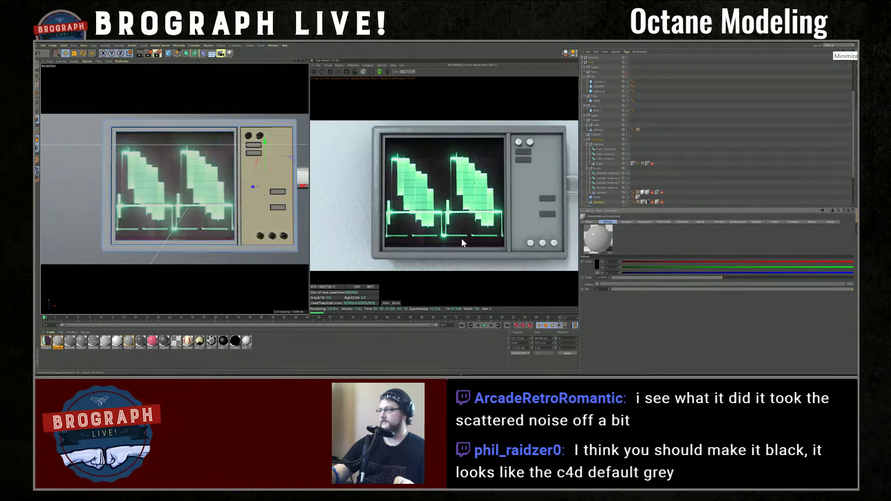
{"action": "key", "text": "o"}
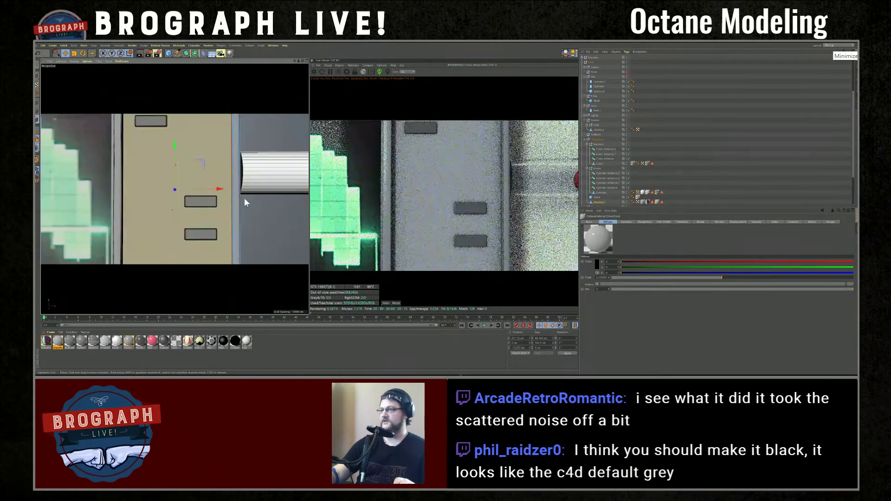
{"action": "mouse_move", "coordinate": [243, 214]}
{"action": "left_mouse_down", "text": "alt"}
{"action": "mouse_move", "coordinate": [265, 202]}
{"action": "mouse_move", "coordinate": [250, 208]}
{"action": "left_mouse_up", "text": "alt"}
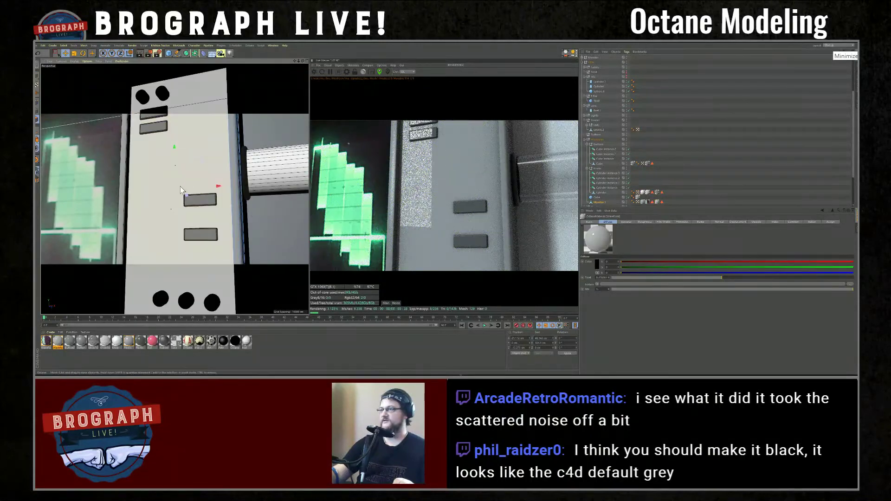
{"action": "scroll", "coordinate": [169, 161], "scroll_direction": "down", "scroll_amount": 14}
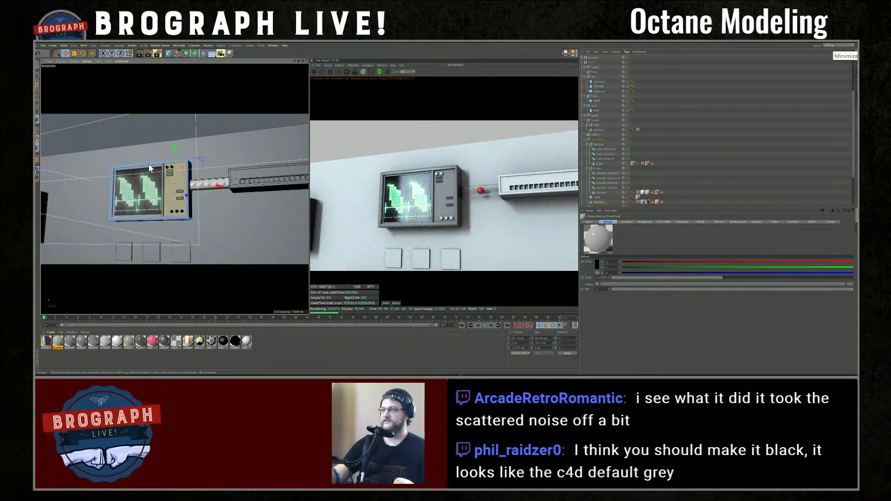
{"action": "scroll", "coordinate": [183, 173], "scroll_direction": "down", "scroll_amount": 10}
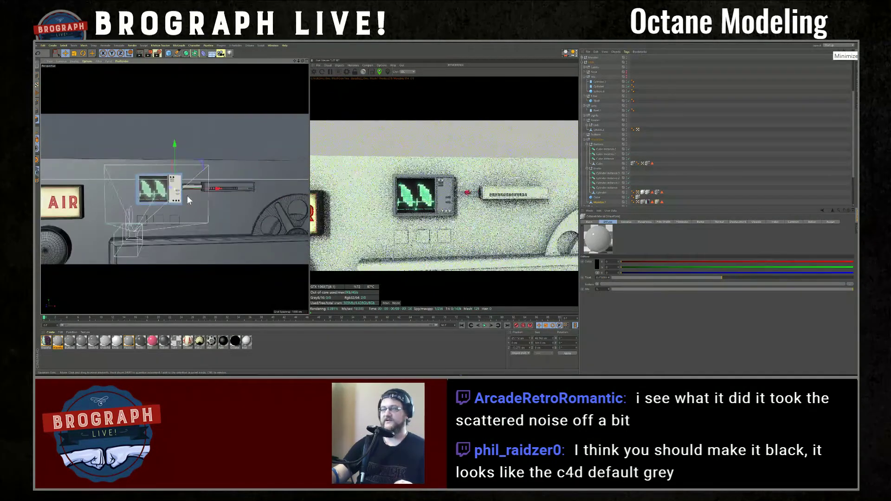
{"action": "scroll", "coordinate": [188, 200], "scroll_direction": "down", "scroll_amount": 8}
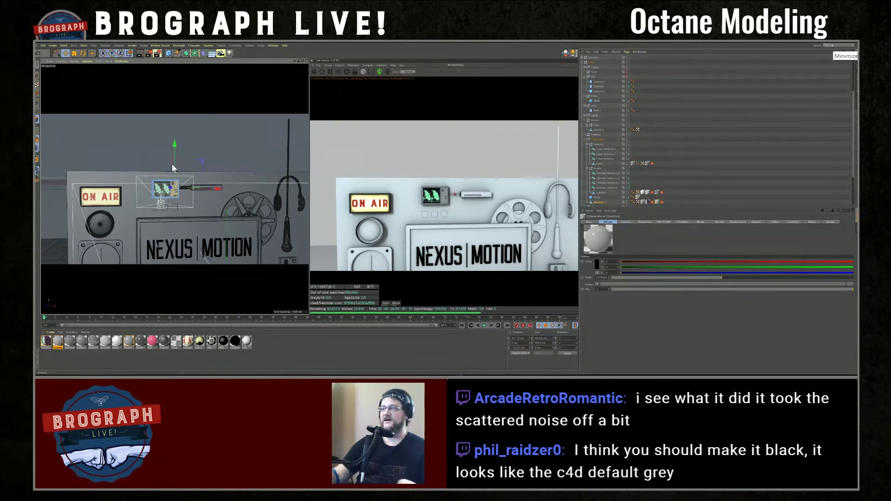
Open the Tektronix waveform monitor reference picture from the reference folder and examine its casing and buttons enlarged
{"action": "key", "text": "alt+Tab"}
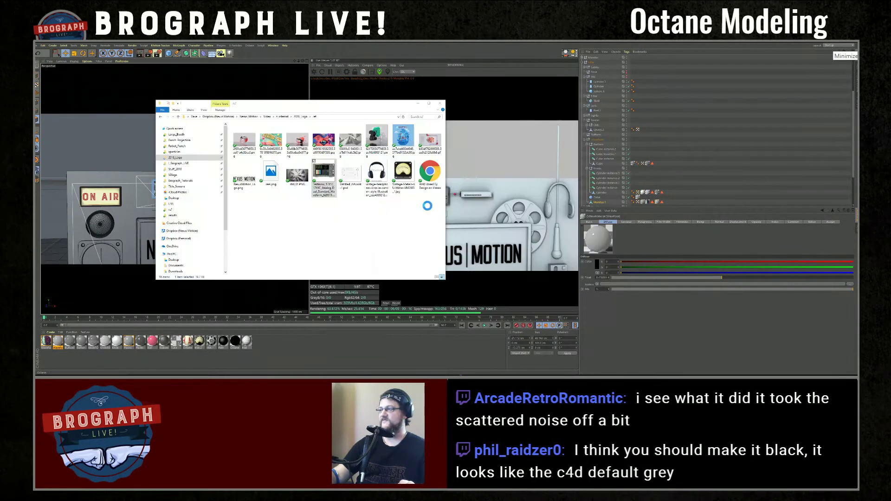
{"action": "double_click", "coordinate": [327, 180]}
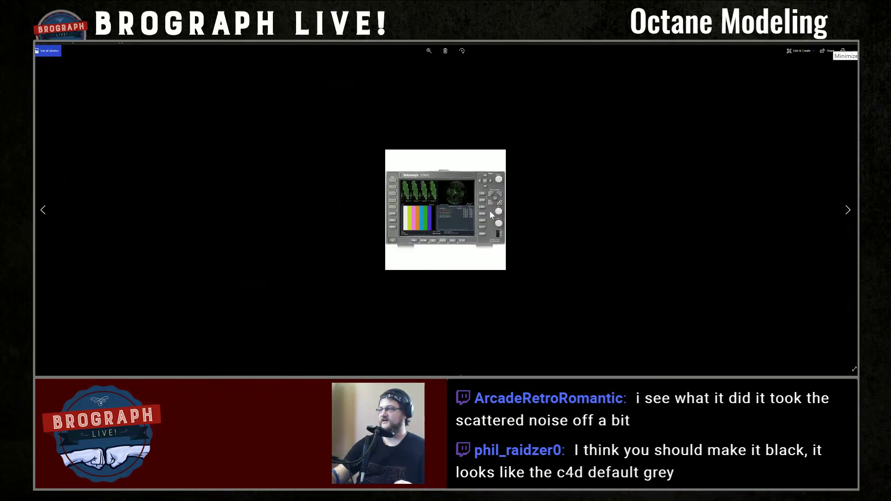
{"action": "scroll", "coordinate": [463, 207], "scroll_direction": "up", "scroll_amount": 1}
{"action": "scroll", "coordinate": [452, 121], "scroll_direction": "down", "scroll_amount": 1}
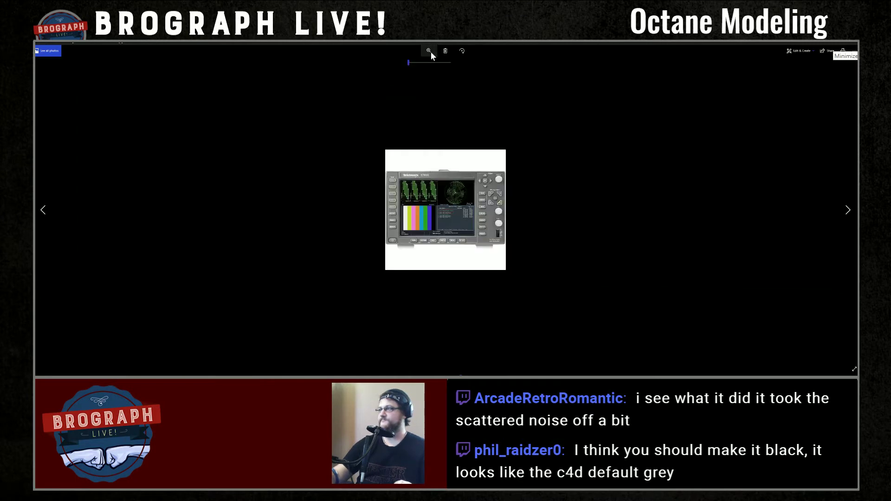
{"action": "left_click_drag", "start_coordinate": [409, 63], "coordinate": [430, 64]}
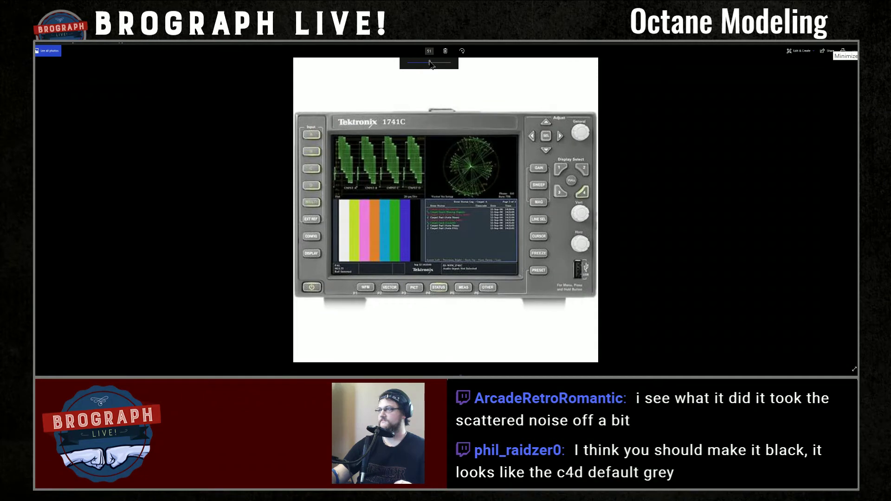
{"action": "left_click", "coordinate": [829, 43]}
{"action": "key", "text": "alt+Tab"}
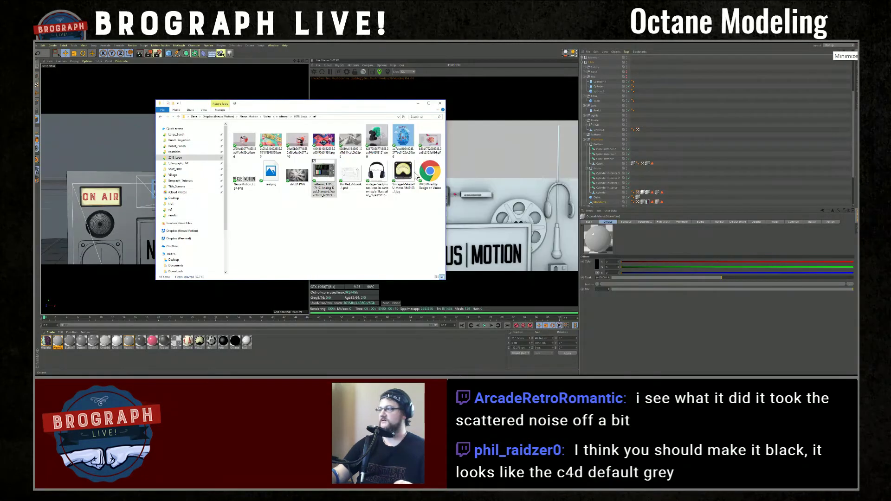
{"action": "left_click", "coordinate": [429, 77]}
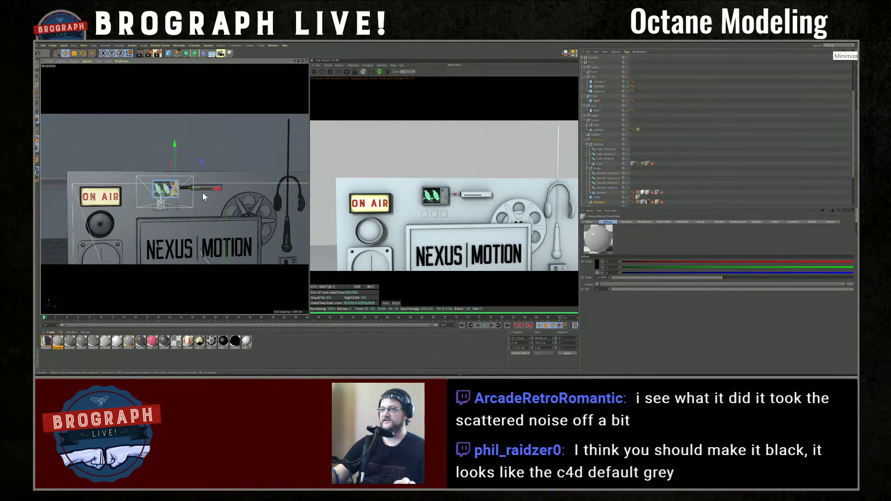
Darken the oscilloscope control panel's material by lowering its diffuse float to about 0.3
{"action": "scroll", "coordinate": [203, 192], "scroll_direction": "up", "scroll_amount": 5}
{"action": "scroll", "coordinate": [202, 191], "scroll_direction": "up", "scroll_amount": 5}
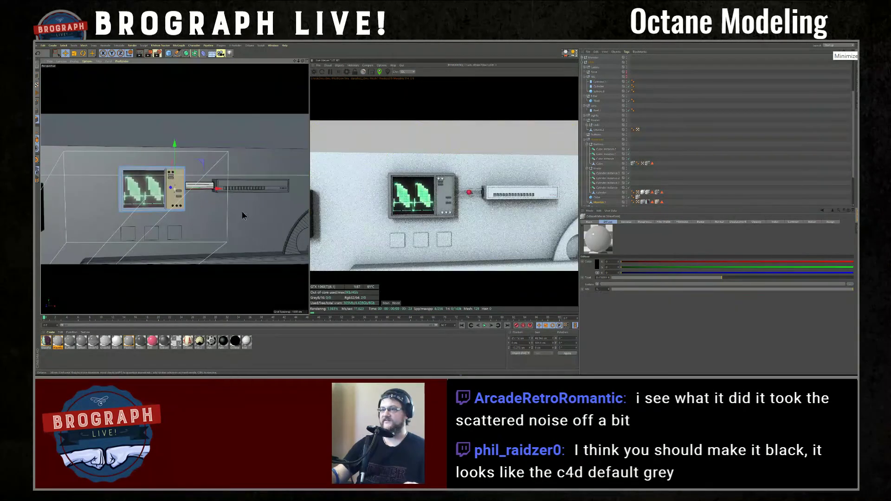
{"action": "scroll", "coordinate": [238, 195], "scroll_direction": "down", "scroll_amount": 2}
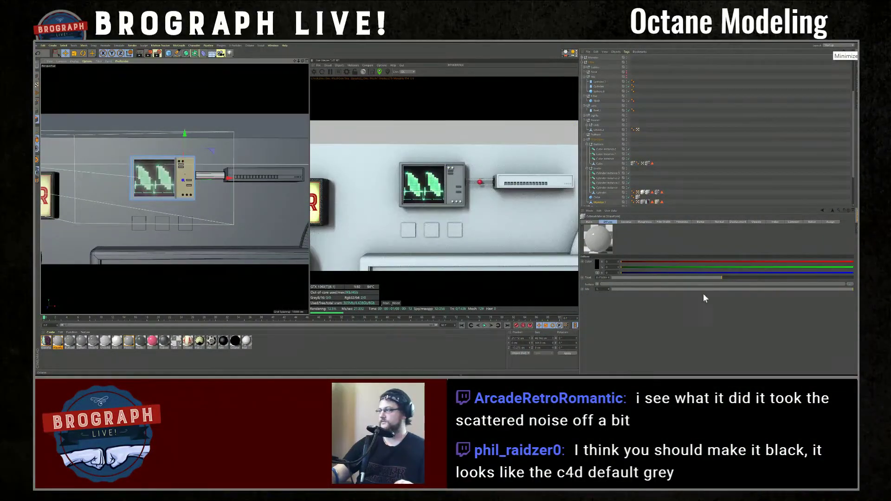
{"action": "left_click", "coordinate": [702, 277]}
{"action": "left_click", "coordinate": [683, 277]}
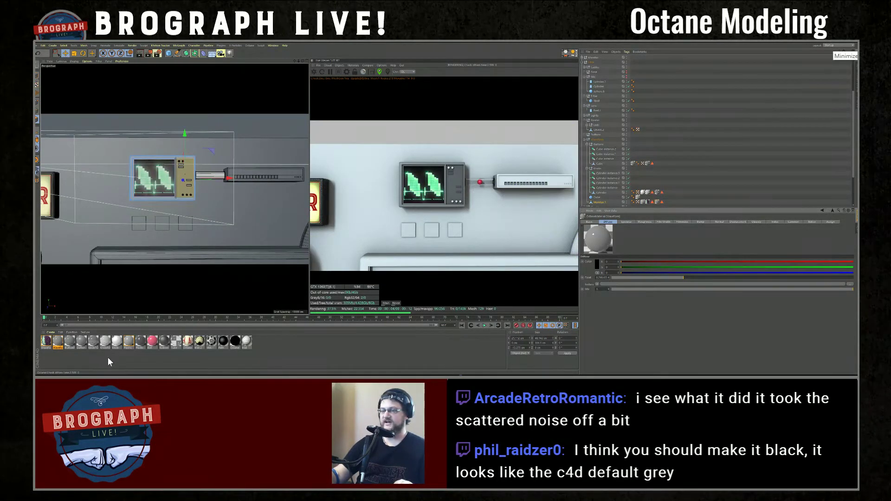
Set the diffuse float of the oscilloscope's outer casing material to about 0.32 and check it against the full set
{"action": "left_click", "coordinate": [128, 342]}
{"action": "left_click", "coordinate": [703, 277]}
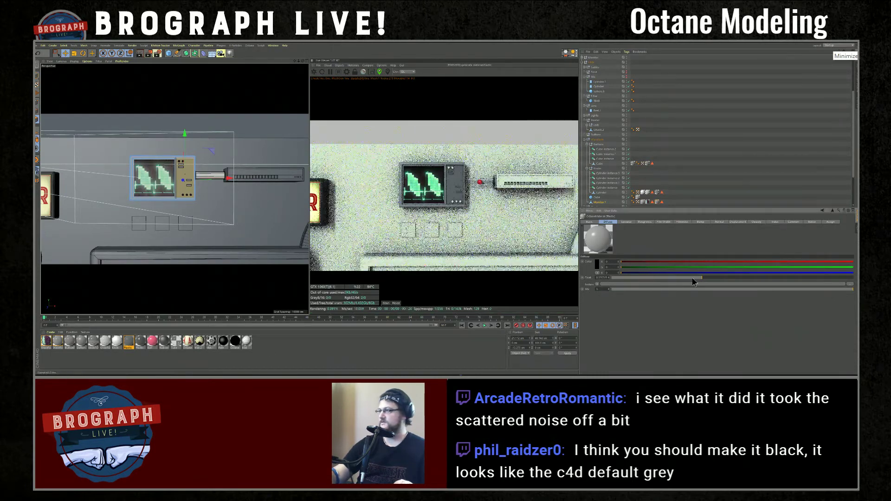
{"action": "left_click", "coordinate": [690, 278]}
{"action": "left_click", "coordinate": [689, 277]}
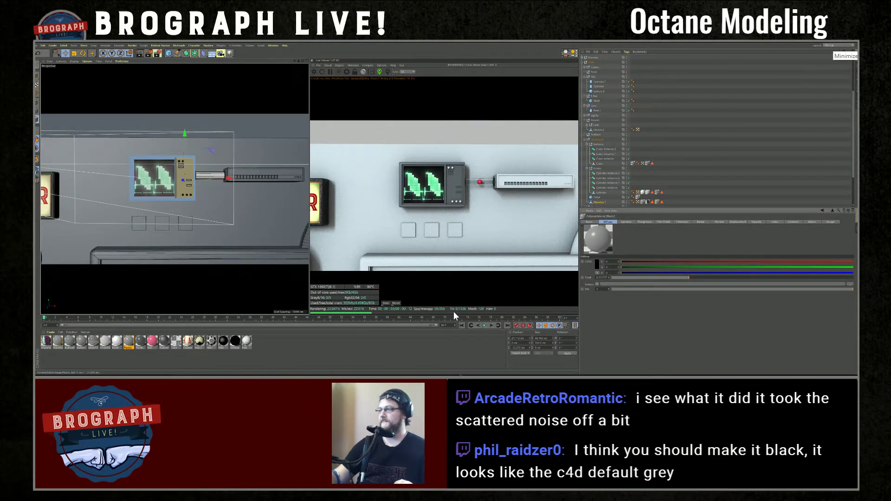
{"action": "scroll", "coordinate": [208, 202], "scroll_direction": "down", "scroll_amount": 5}
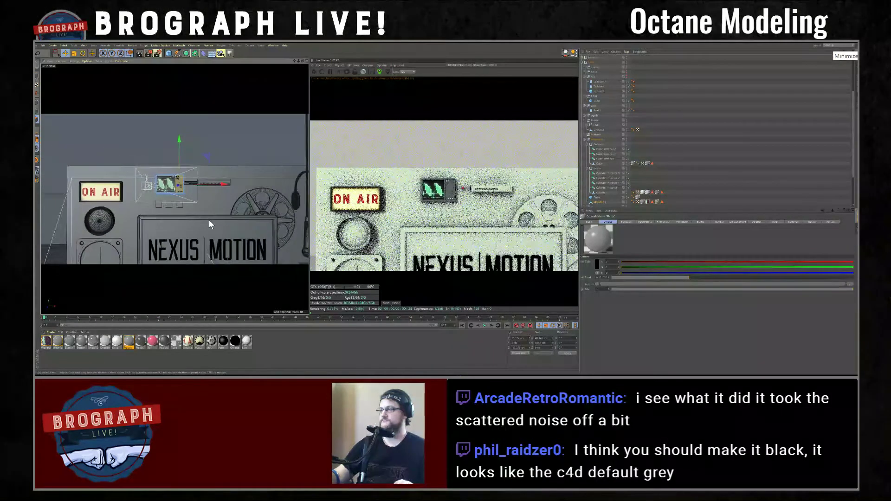
{"action": "scroll", "coordinate": [209, 224], "scroll_direction": "down", "scroll_amount": 3}
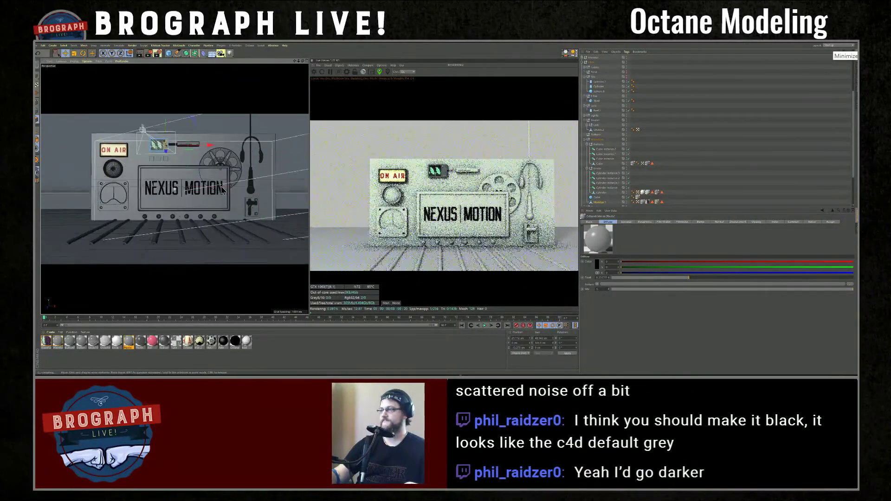
{"action": "middle_click_drag", "start_coordinate": [222, 187], "coordinate": [220, 185], "text": "alt"}
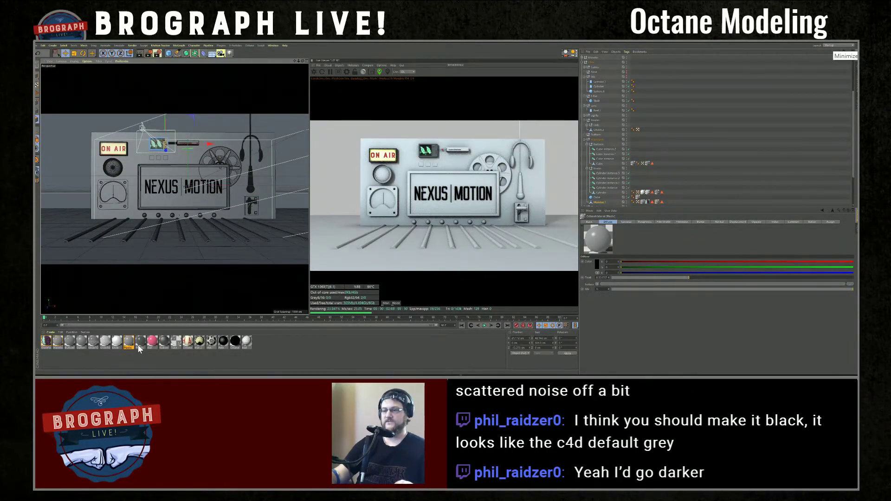
Darken the oscilloscope materials further, setting the diffuse float to about 0.2 for the control panel and about 0.25 for the casing
{"action": "left_click", "coordinate": [56, 342]}
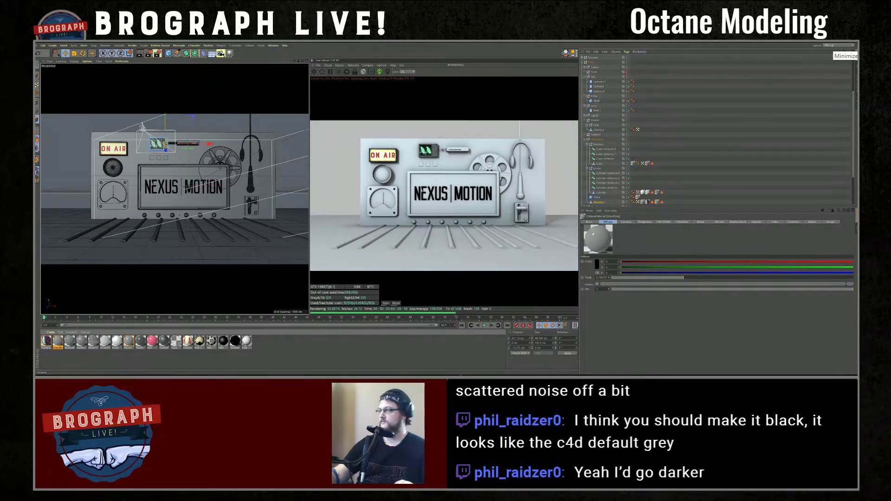
{"action": "key", "text": "s"}
{"action": "scroll", "coordinate": [203, 200], "scroll_direction": "down", "scroll_amount": 9}
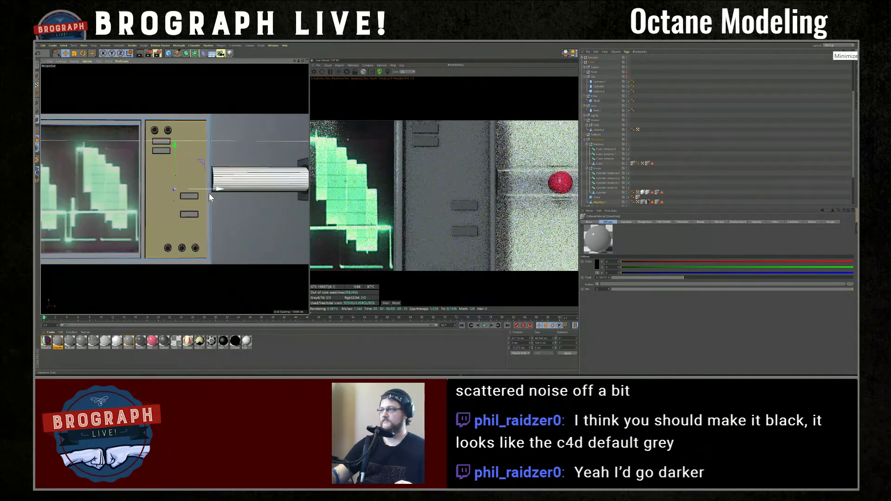
{"action": "left_click", "coordinate": [660, 278]}
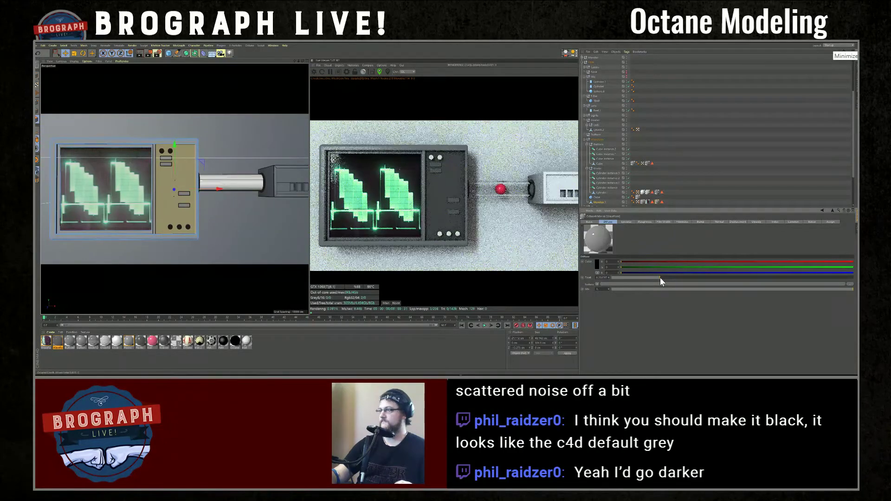
{"action": "left_click", "coordinate": [126, 344]}
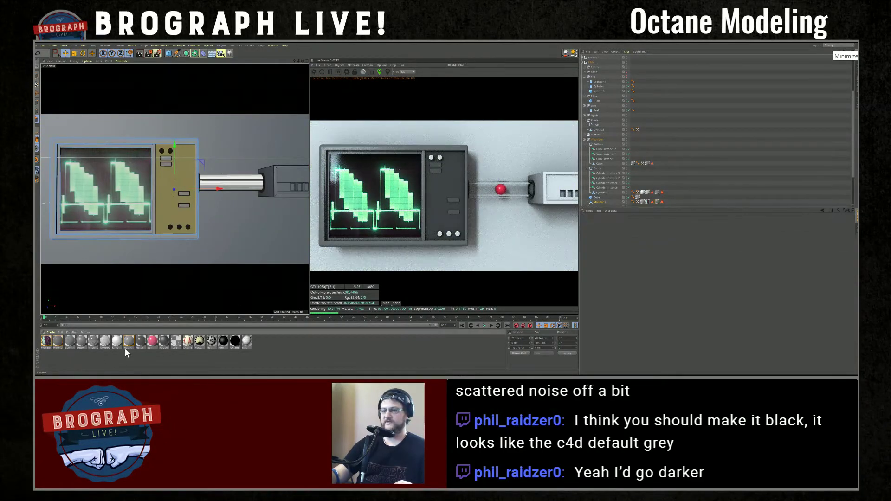
{"action": "left_click_drag", "start_coordinate": [686, 278], "coordinate": [672, 280]}
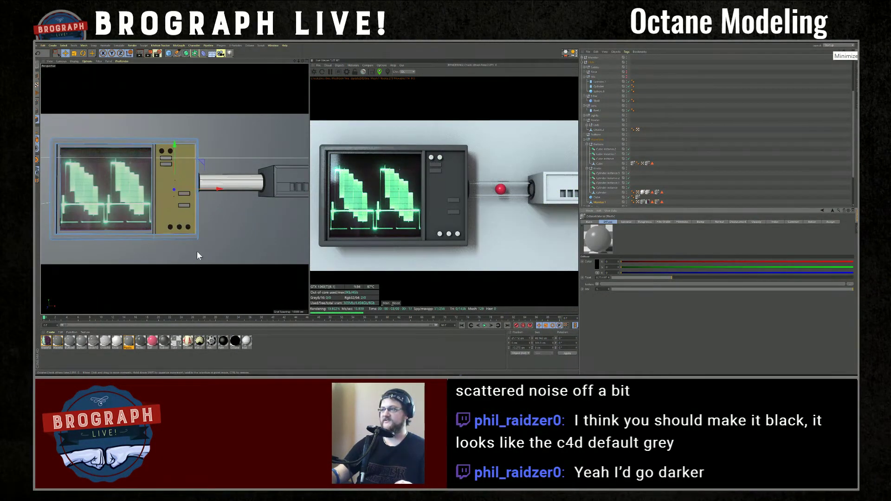
Switch to the browser and compare the modeled oscilloscope with the Wikimedia waveform monitor photo in the image results
{"action": "left_click_drag", "start_coordinate": [179, 222], "coordinate": [205, 198], "text": "alt"}
{"action": "key", "text": "alt+Tab"}
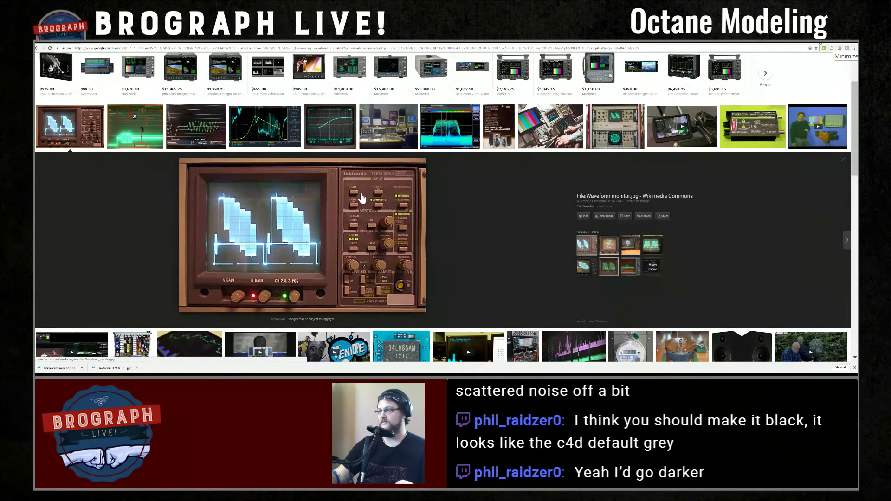
{"action": "scroll", "coordinate": [364, 197], "scroll_direction": "down", "scroll_amount": 3}
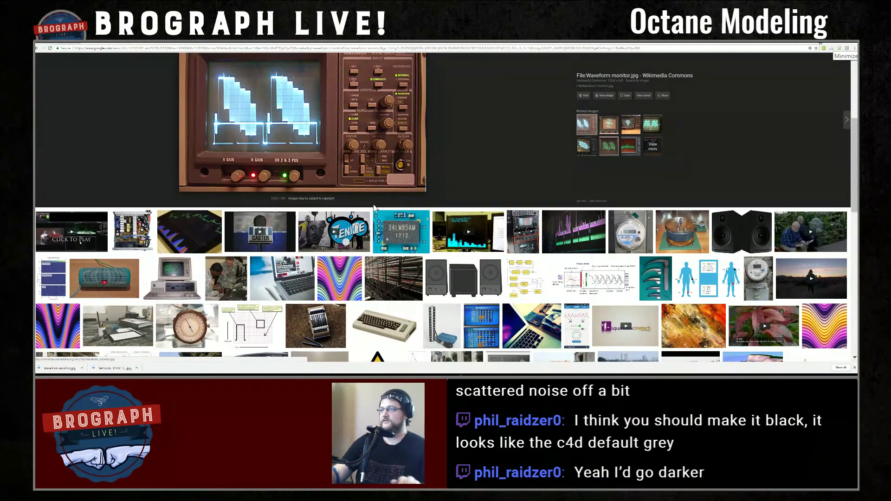
{"action": "key", "text": "alt+Tab"}
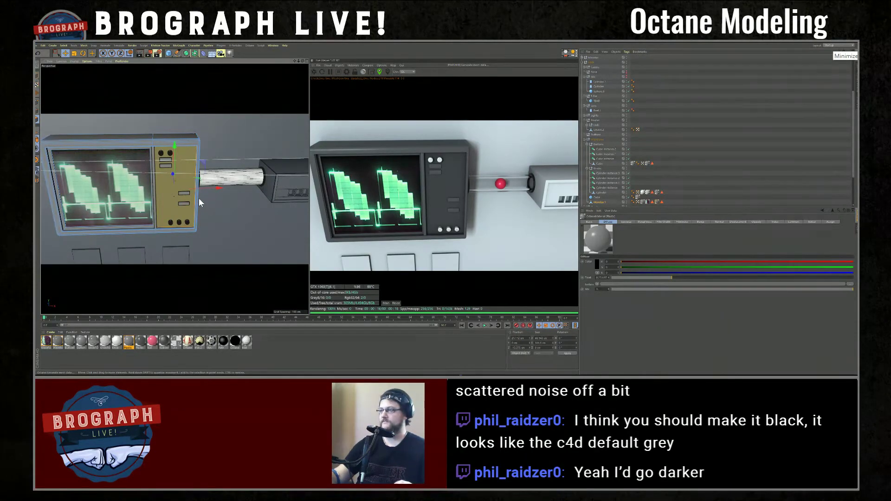
Return to Cinema 4D, switch from polygon to model mode, and select the meter plate below the round speaker
{"action": "scroll", "coordinate": [199, 198], "scroll_direction": "down", "scroll_amount": 10}
{"action": "scroll", "coordinate": [199, 199], "scroll_direction": "down", "scroll_amount": 3}
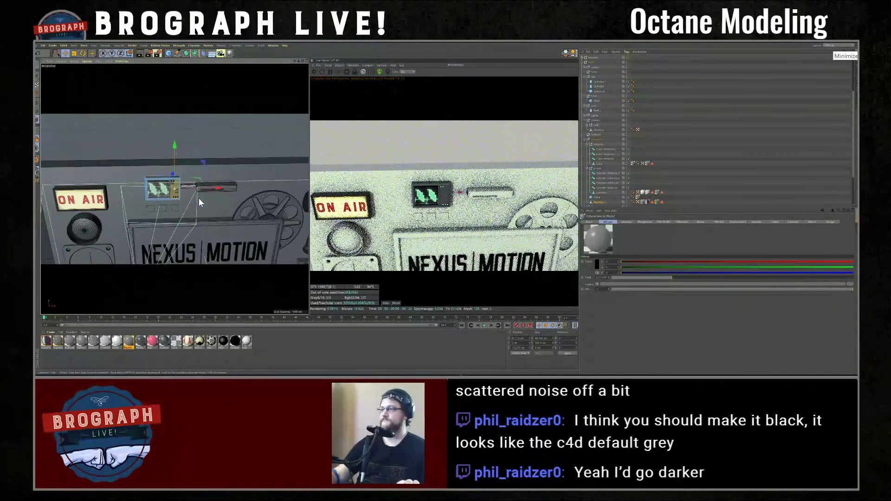
{"action": "left_click", "coordinate": [36, 75]}
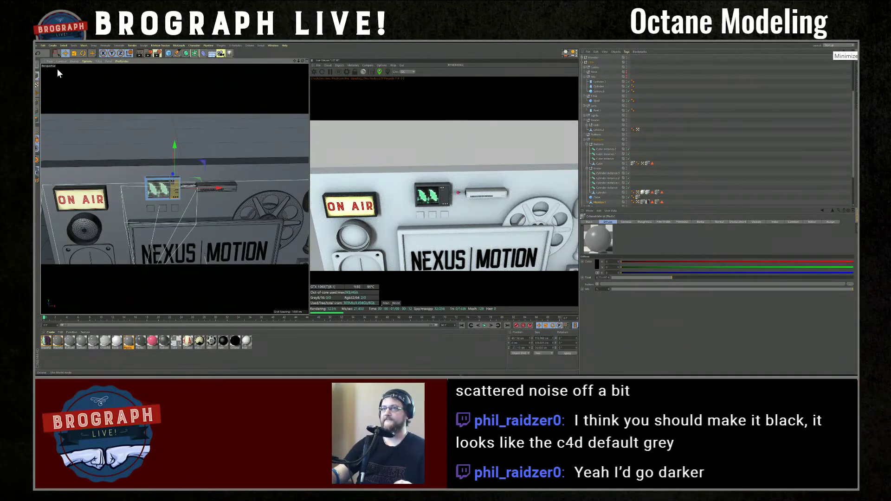
{"action": "mouse_move", "coordinate": [223, 241]}
{"action": "left_mouse_down", "text": "alt"}
{"action": "mouse_move", "coordinate": [244, 213]}
{"action": "mouse_move", "coordinate": [213, 221]}
{"action": "mouse_move", "coordinate": [207, 237]}
{"action": "left_mouse_up", "text": "alt"}
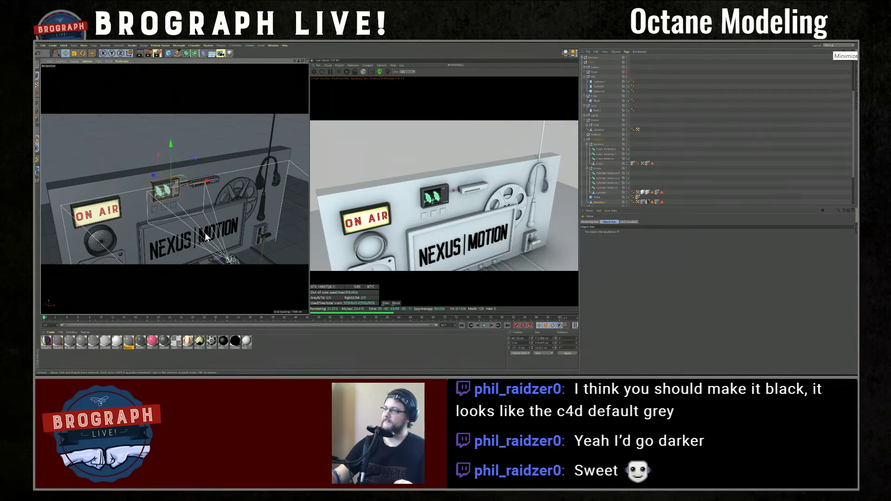
{"action": "left_click_drag", "start_coordinate": [206, 237], "coordinate": [224, 202], "text": "alt"}
{"action": "left_click", "coordinate": [148, 215]}
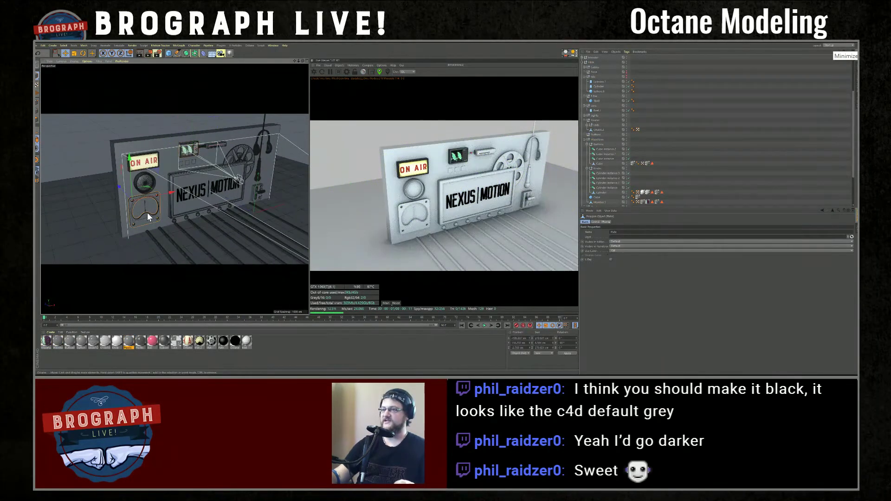
Open the VU meter reference photo from the project's reference folder and compare its plate details with the modeled meter plate
{"action": "key", "text": "o"}
{"action": "scroll", "coordinate": [198, 206], "scroll_direction": "down", "scroll_amount": 3}
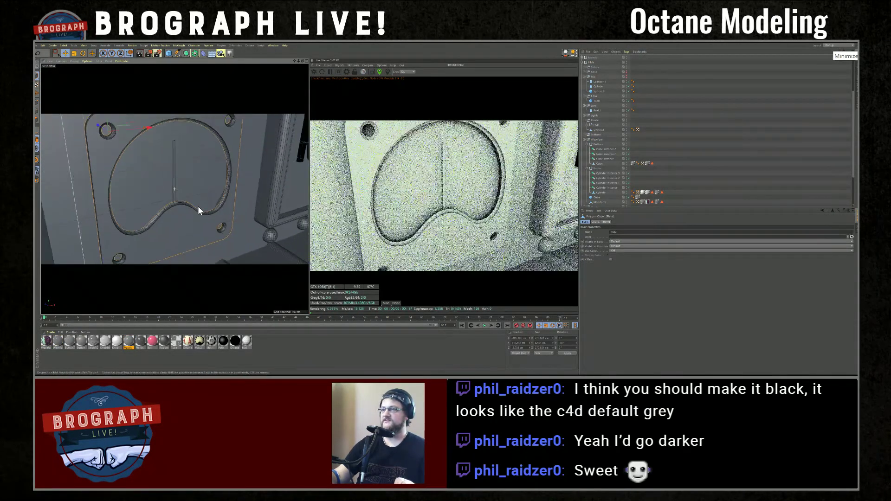
{"action": "scroll", "coordinate": [199, 207], "scroll_direction": "down", "scroll_amount": 1}
{"action": "left_click", "coordinate": [260, 378]}
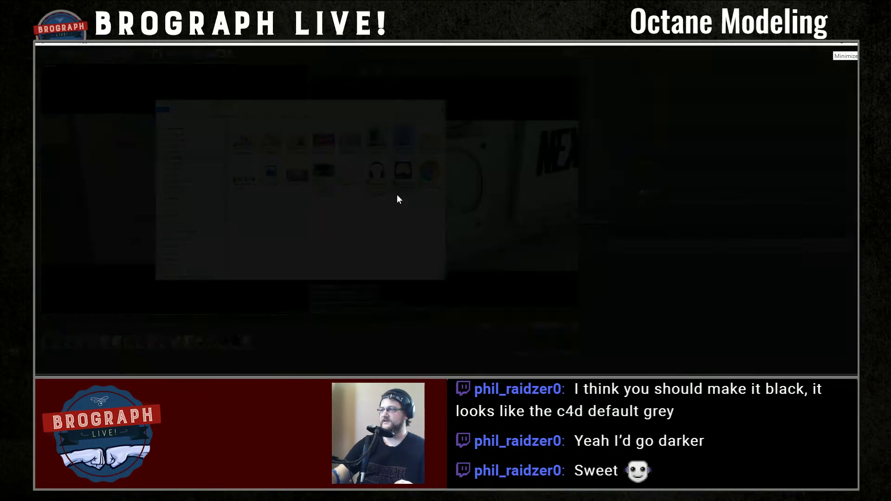
{"action": "double_click", "coordinate": [398, 193]}
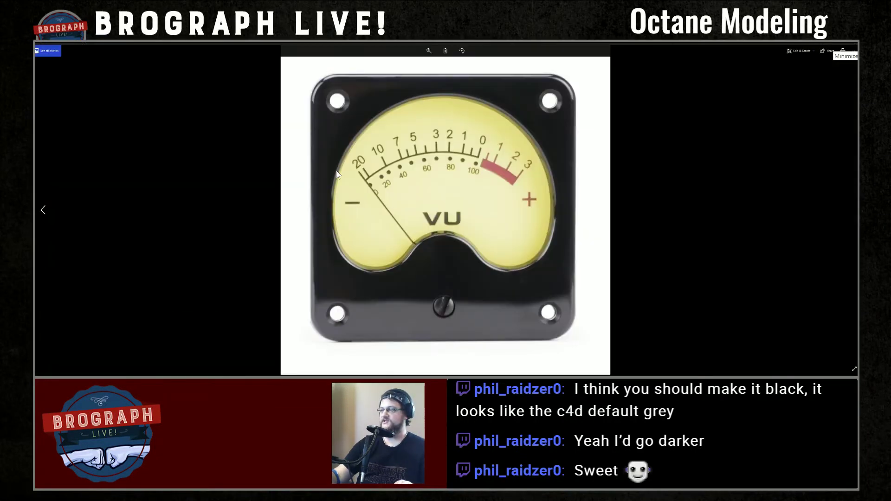
{"action": "left_click", "coordinate": [854, 45]}
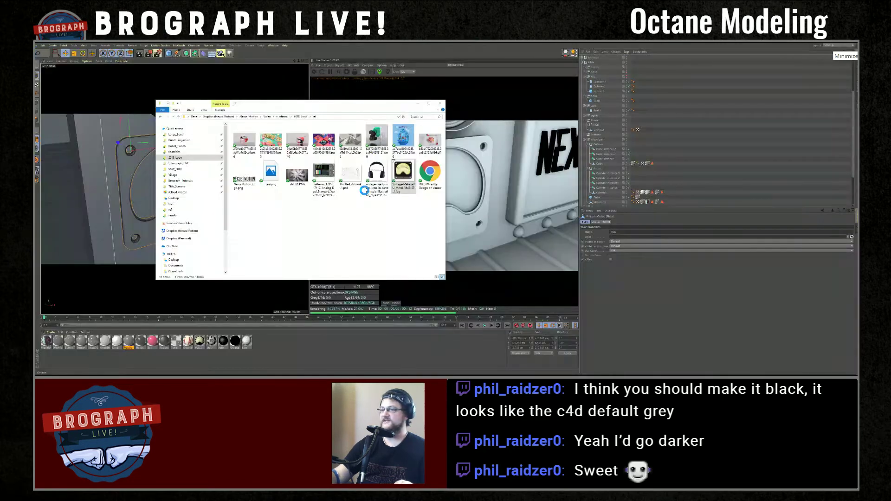
{"action": "left_click", "coordinate": [328, 52]}
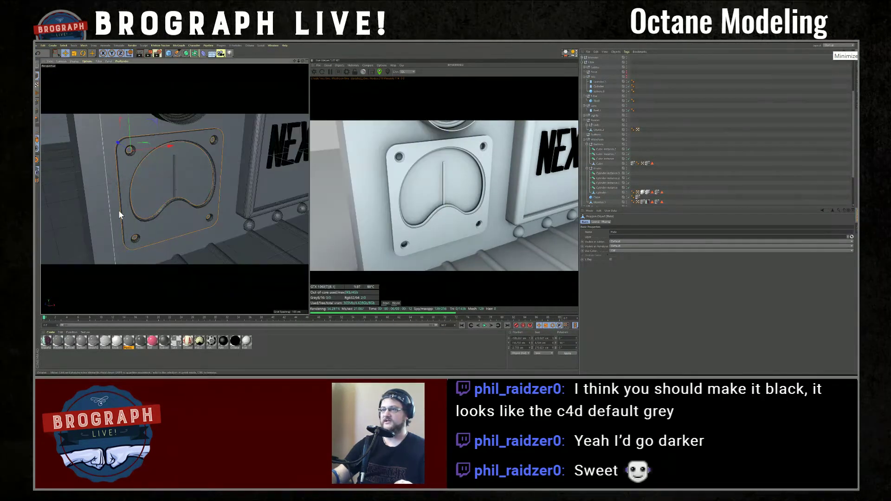
{"action": "scroll", "coordinate": [651, 171], "scroll_direction": "up", "scroll_amount": 6}
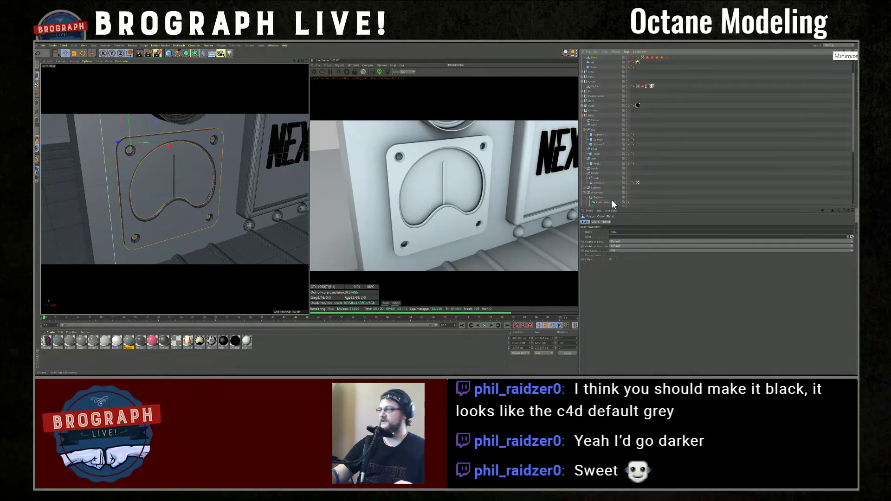
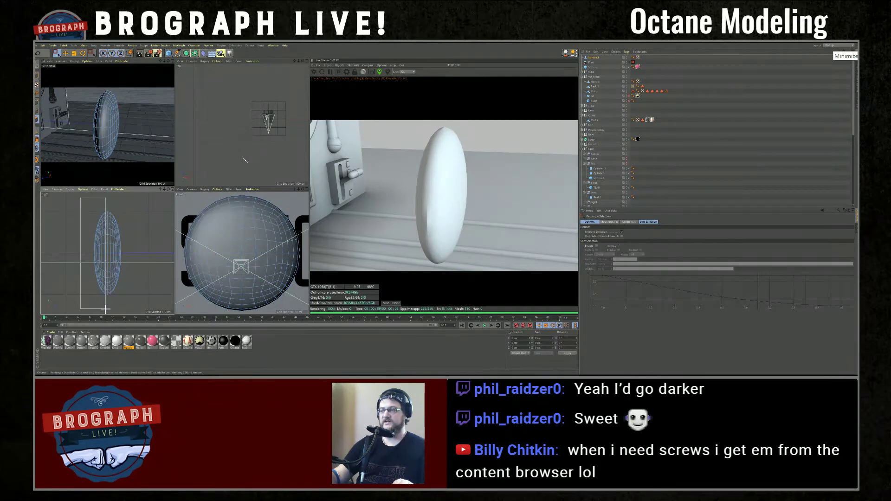
Delete the rear half of the flattened sphere in the side view, keeping the front dome as the screw head
{"action": "left_click_drag", "start_coordinate": [106, 308], "coordinate": [107, 309]}
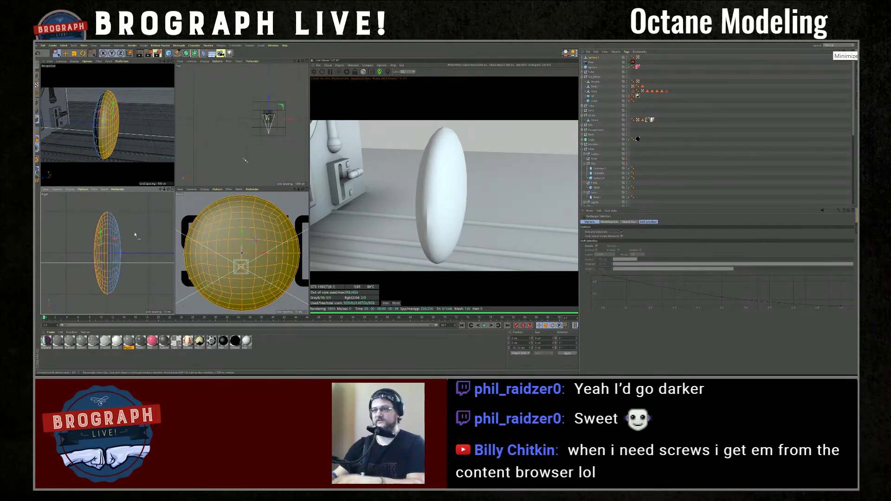
{"action": "key", "text": "ctrl+z"}
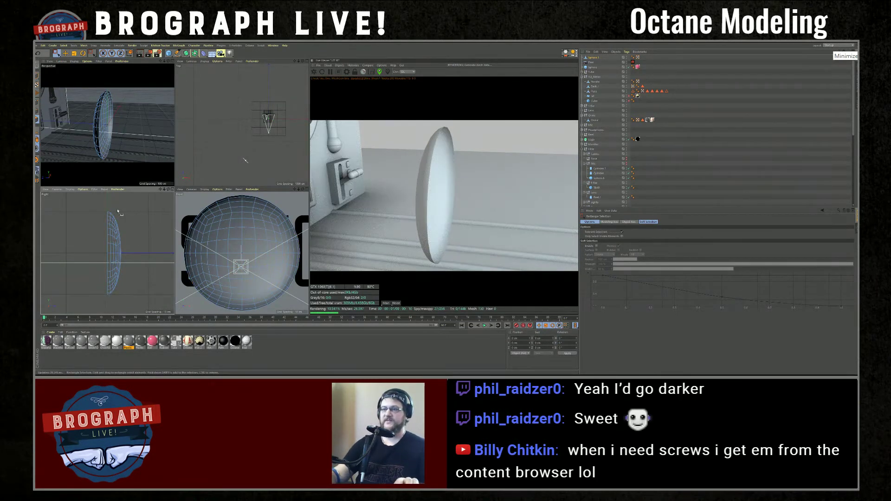
{"action": "key", "text": "ctrl+y"}
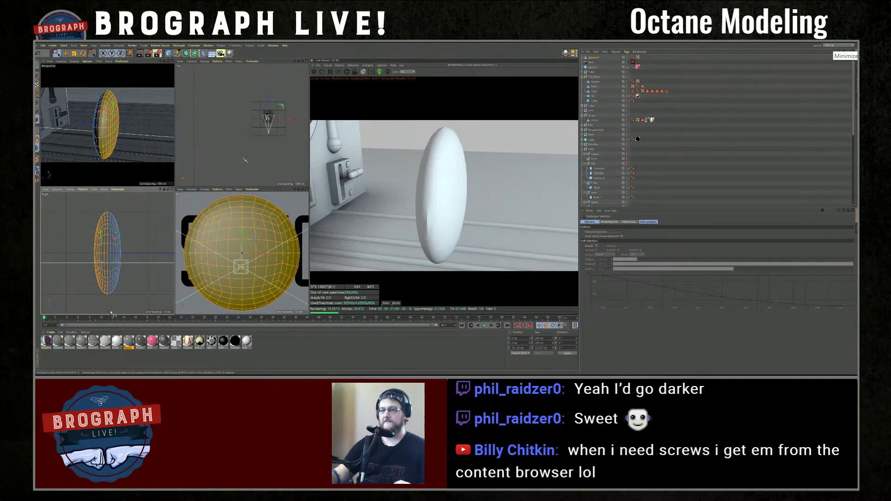
{"action": "key", "text": "ctrl+z"}
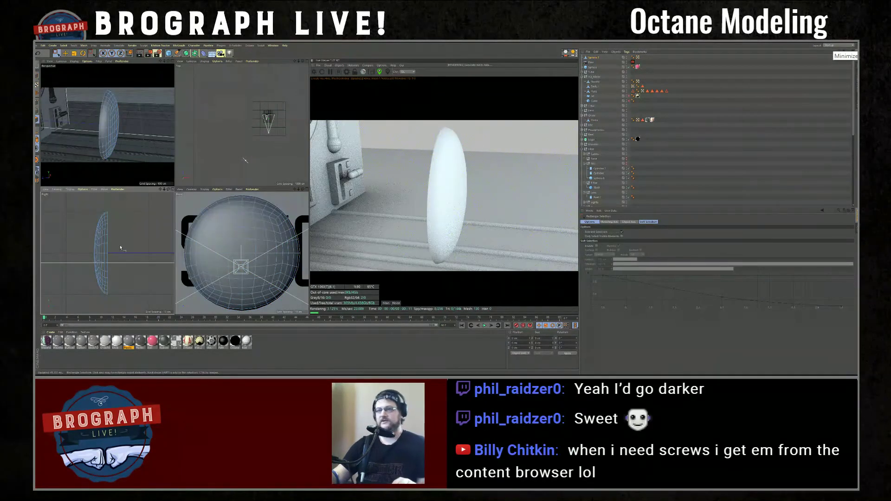
Select a vertical strip of polygons down the center of the dome's front with the Live Selection tool
{"action": "left_click_drag", "start_coordinate": [122, 139], "coordinate": [91, 118], "text": "alt"}
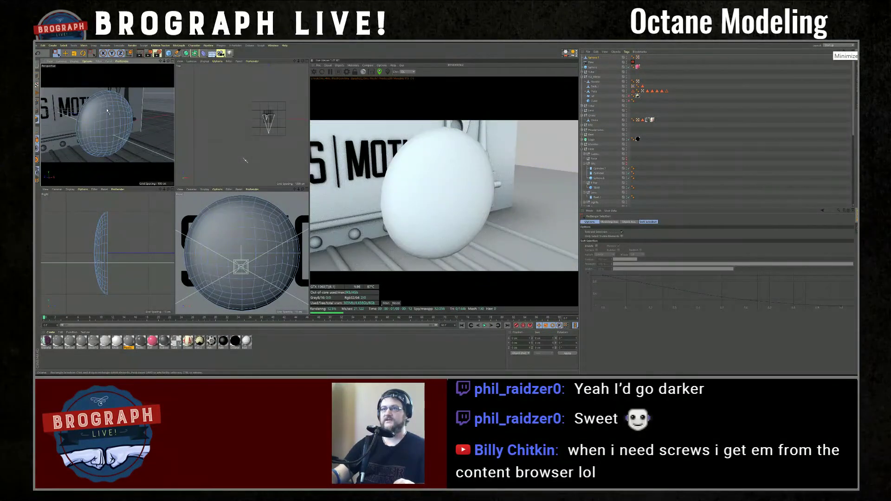
{"action": "left_click_drag", "start_coordinate": [145, 151], "coordinate": [115, 77], "text": "alt"}
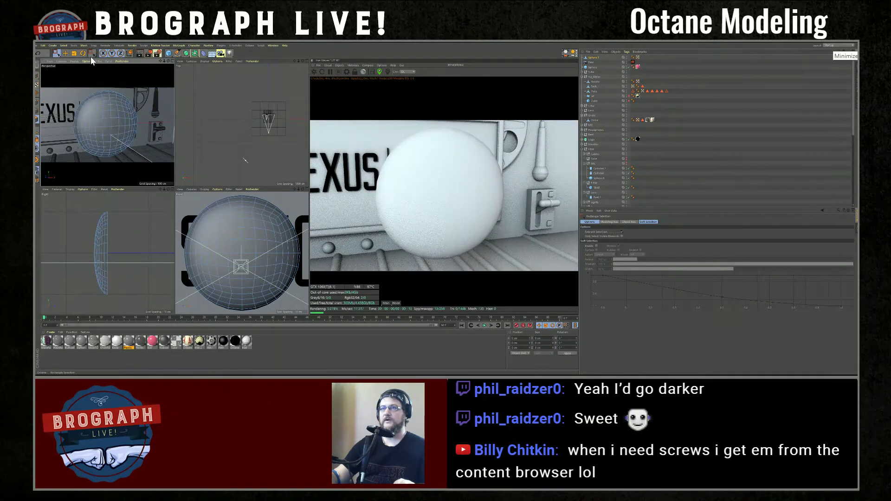
{"action": "left_click", "coordinate": [57, 54]}
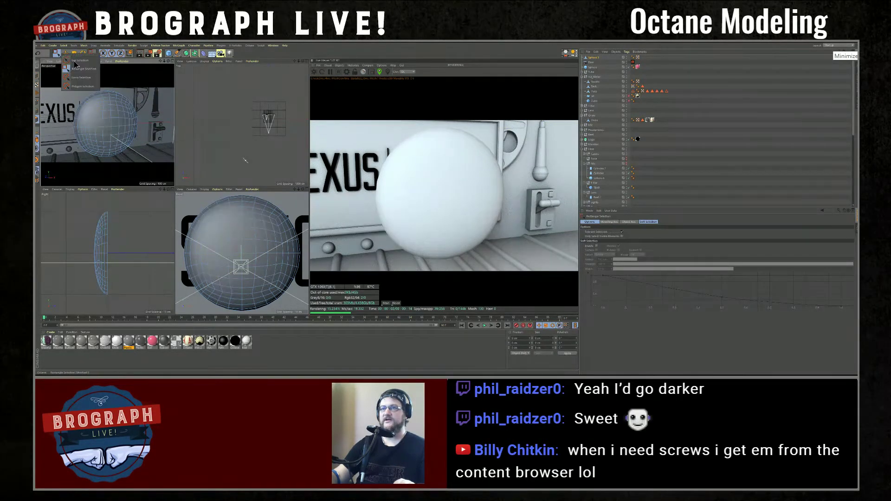
{"action": "left_click", "coordinate": [79, 61]}
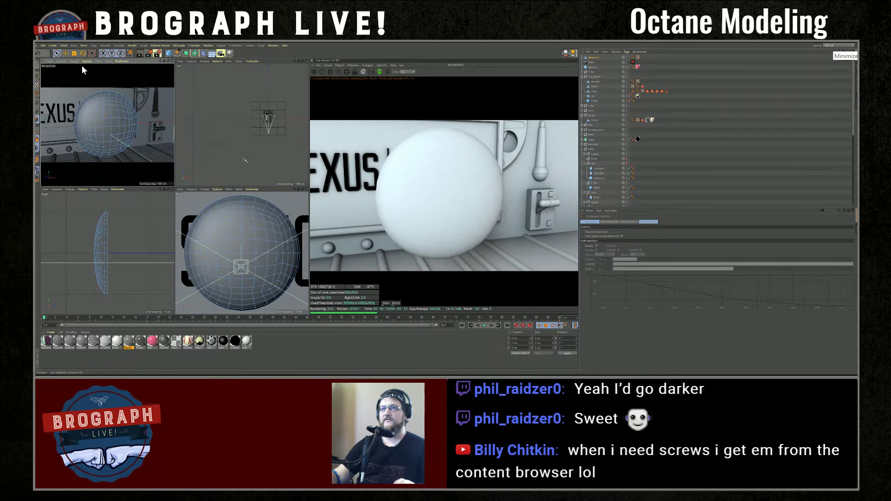
{"action": "left_click", "coordinate": [110, 108]}
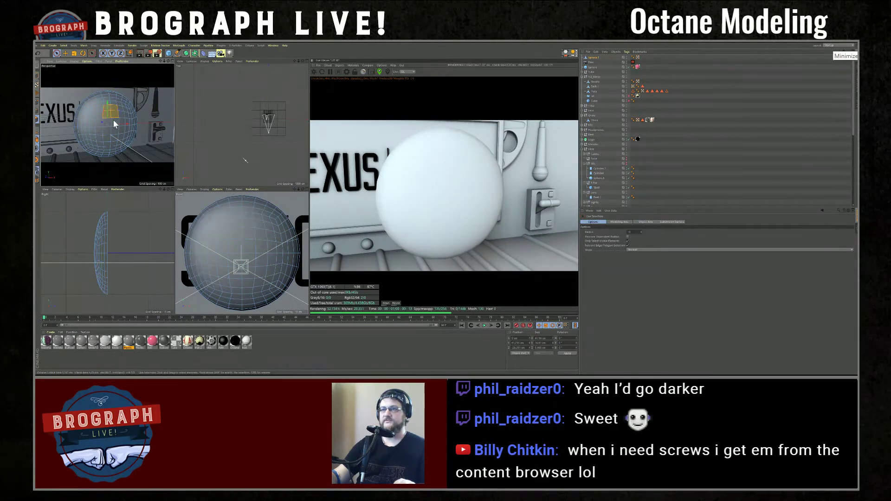
{"action": "left_click", "coordinate": [115, 130], "text": "shift"}
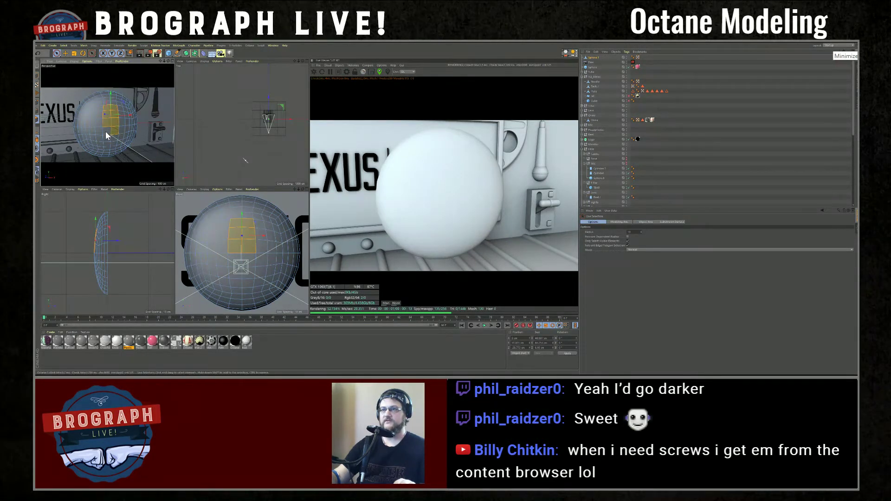
{"action": "left_click_drag", "start_coordinate": [106, 135], "coordinate": [106, 141], "text": "shift"}
{"action": "left_click", "coordinate": [113, 104], "text": "shift"}
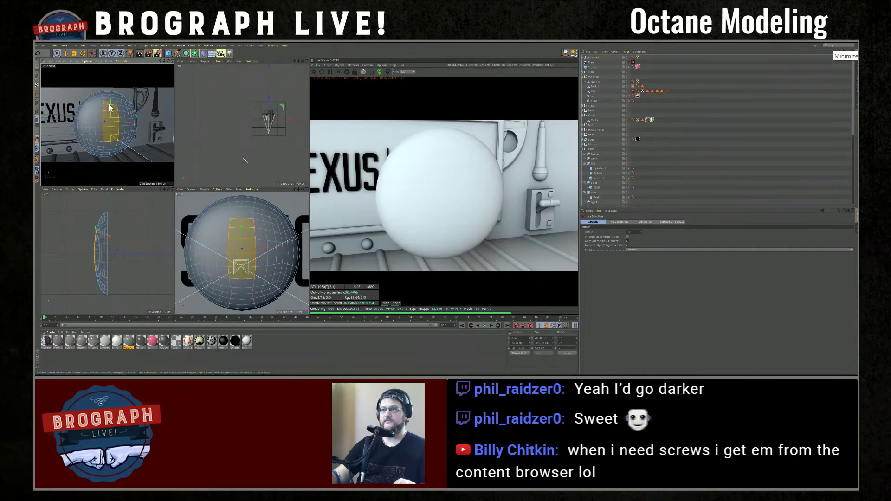
{"action": "left_click", "coordinate": [102, 145], "text": "shift"}
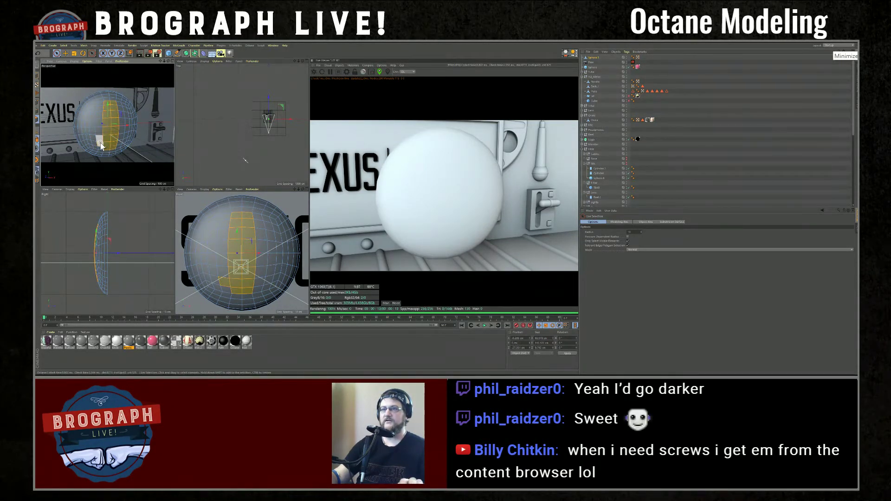
Sink the selected strip into the dome to form a recessed screw slot, and check it in the render
{"action": "left_click_drag", "start_coordinate": [102, 144], "coordinate": [98, 121], "text": "alt"}
{"action": "key", "text": "e"}
{"action": "scroll", "coordinate": [112, 135], "scroll_direction": "down", "scroll_amount": 5}
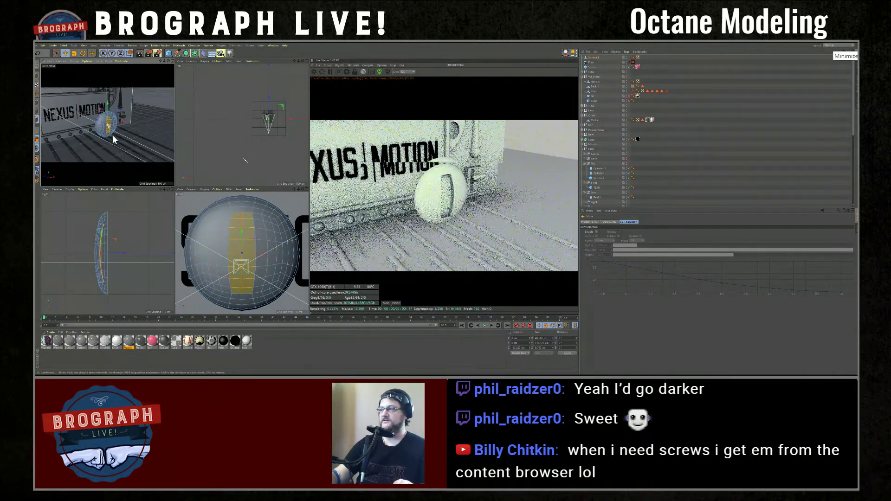
{"action": "scroll", "coordinate": [113, 129], "scroll_direction": "up", "scroll_amount": 6}
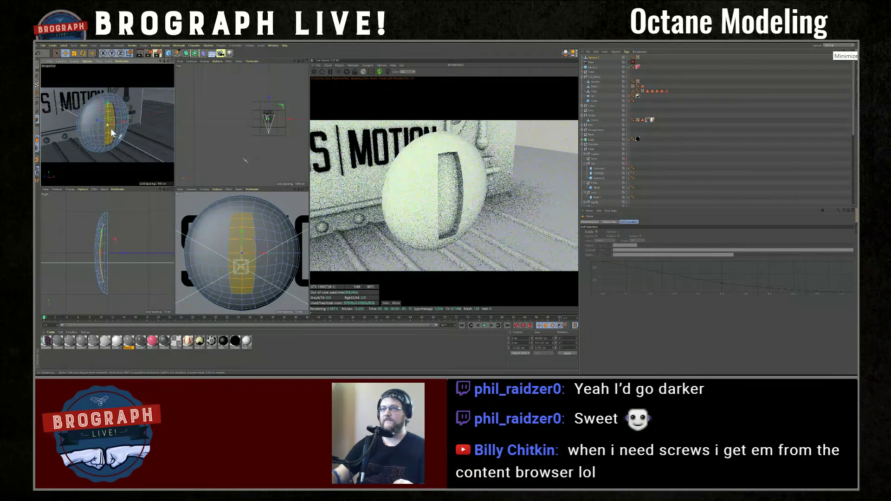
{"action": "scroll", "coordinate": [128, 137], "scroll_direction": "down", "scroll_amount": 2}
{"action": "scroll", "coordinate": [129, 137], "scroll_direction": "down", "scroll_amount": 10}
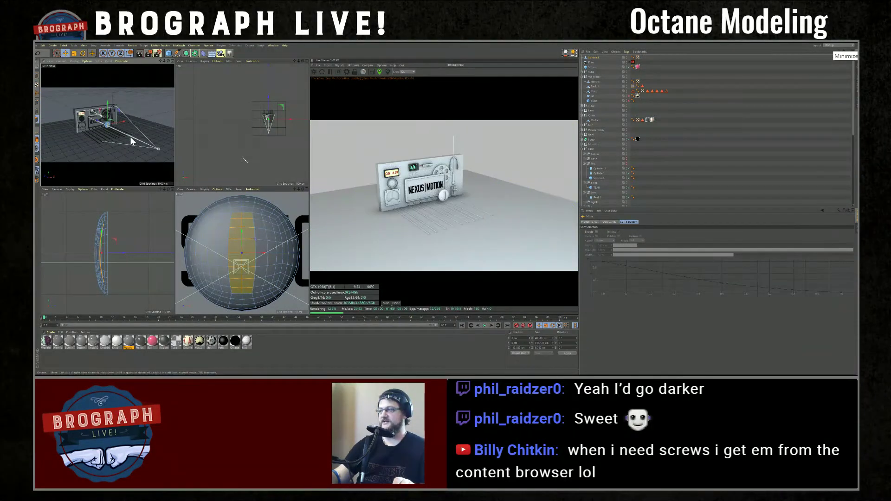
{"action": "scroll", "coordinate": [131, 140], "scroll_direction": "up", "scroll_amount": 8}
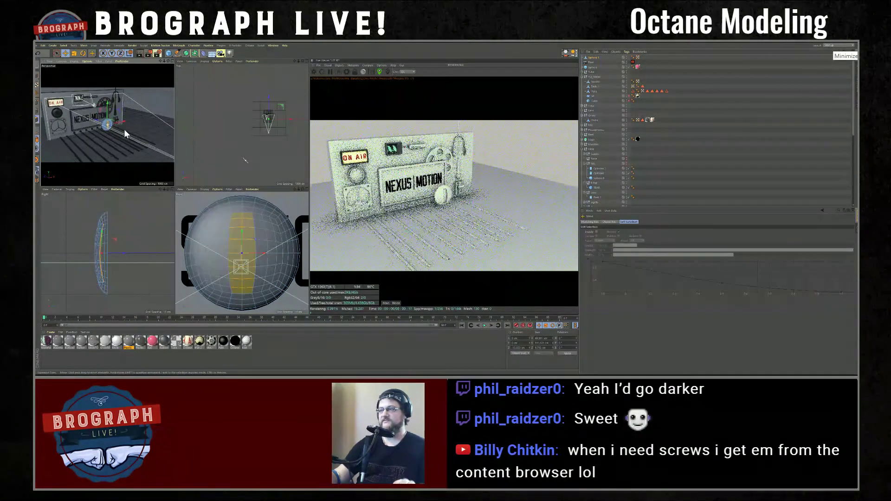
{"action": "key", "text": "s"}
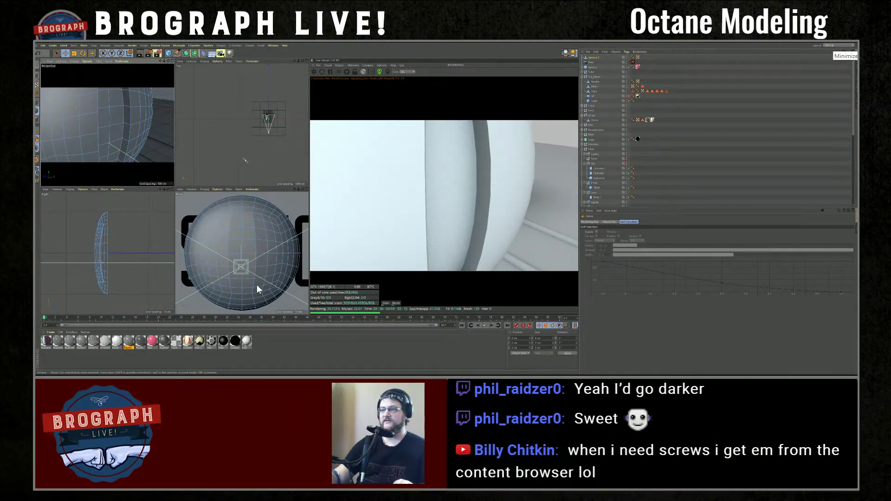
Try Ring Selection and Loop Selection on the dome's edges around the slot, ending with the Rectangle Selection tool
{"action": "left_click", "coordinate": [64, 46]}
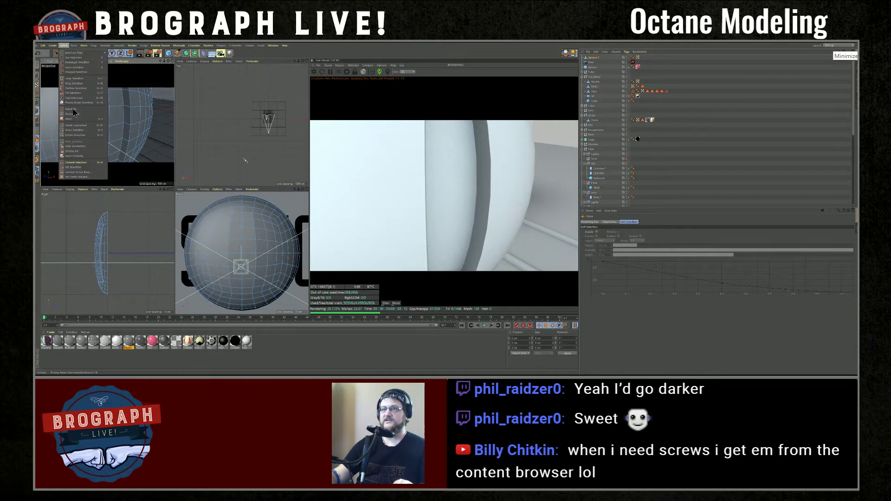
{"action": "left_click", "coordinate": [75, 84]}
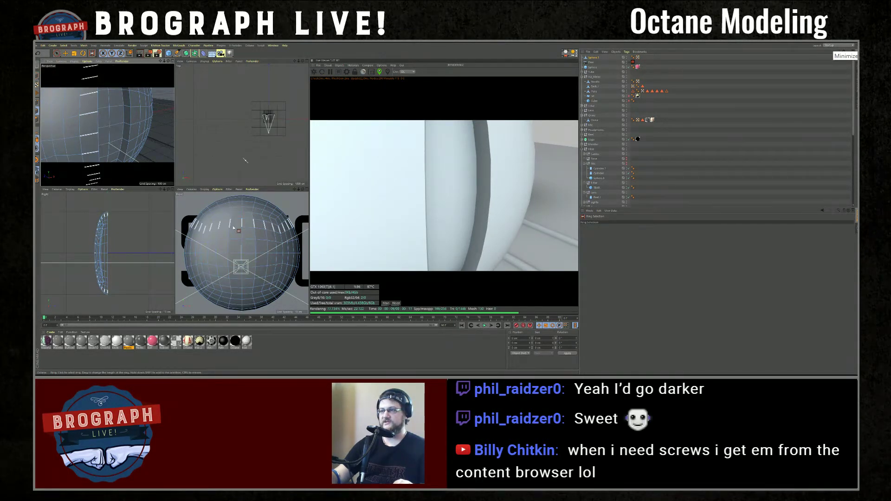
{"action": "left_click", "coordinate": [63, 45]}
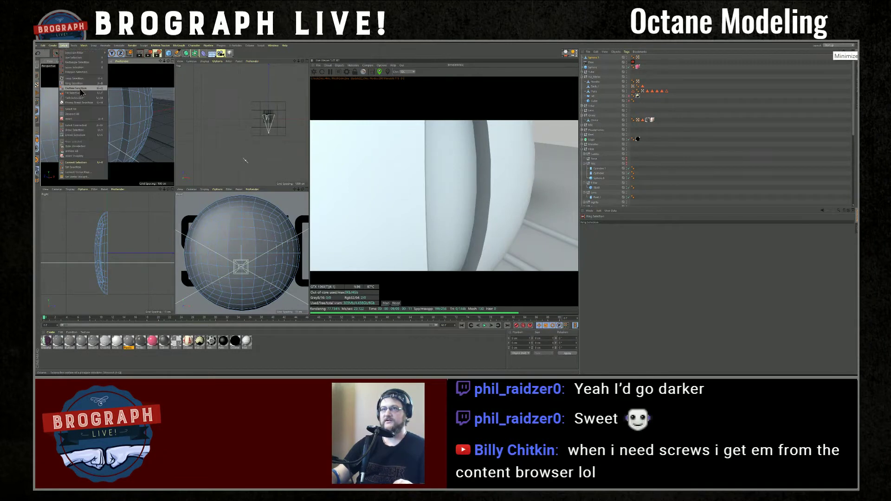
{"action": "left_click", "coordinate": [74, 78]}
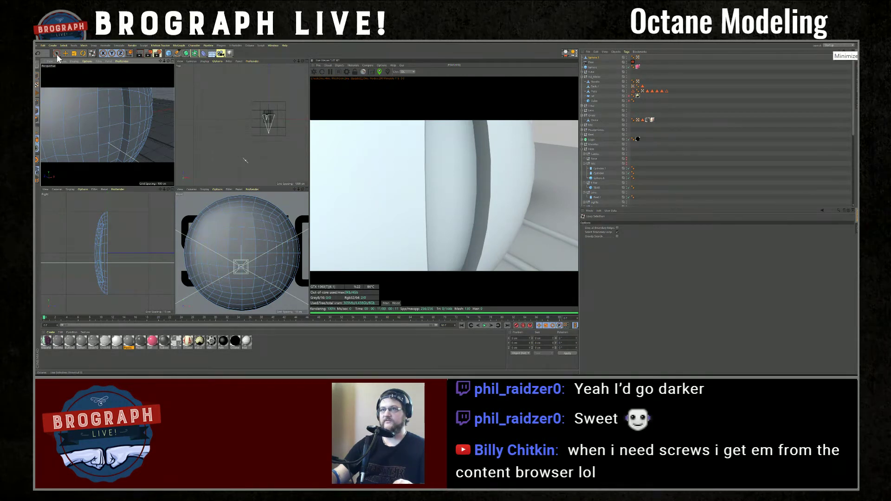
{"action": "left_click_drag", "start_coordinate": [52, 55], "coordinate": [70, 69]}
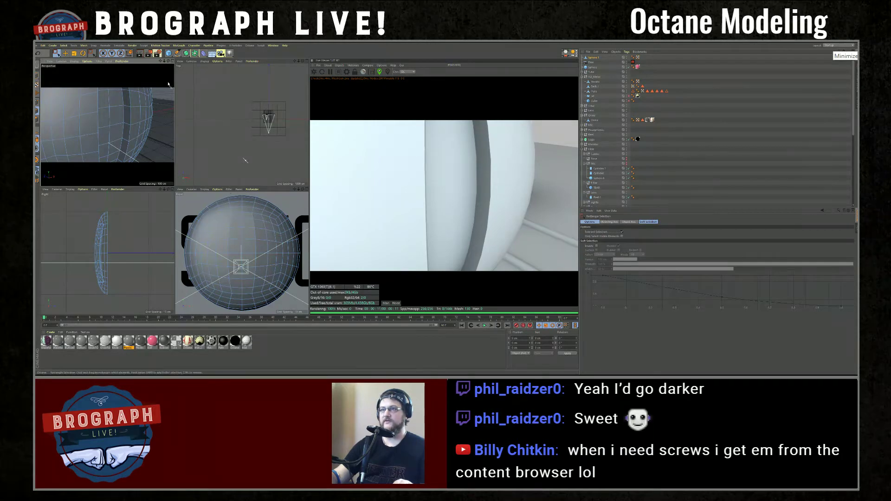
Select the polygons forming the side walls of the screw slot with the Ring Selection tool
{"action": "left_click", "coordinate": [172, 60]}
{"action": "scroll", "coordinate": [195, 200], "scroll_direction": "down", "scroll_amount": 5}
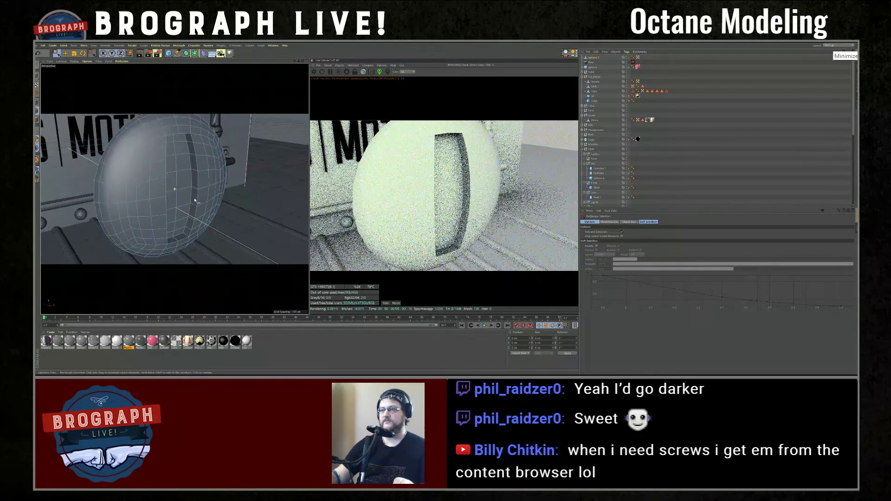
{"action": "left_click_drag", "start_coordinate": [244, 192], "coordinate": [163, 135], "text": "alt"}
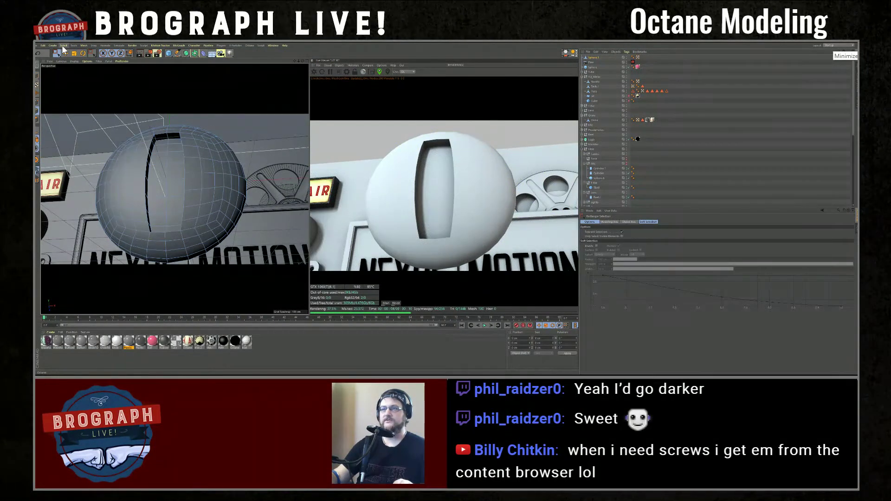
{"action": "left_click", "coordinate": [37, 120]}
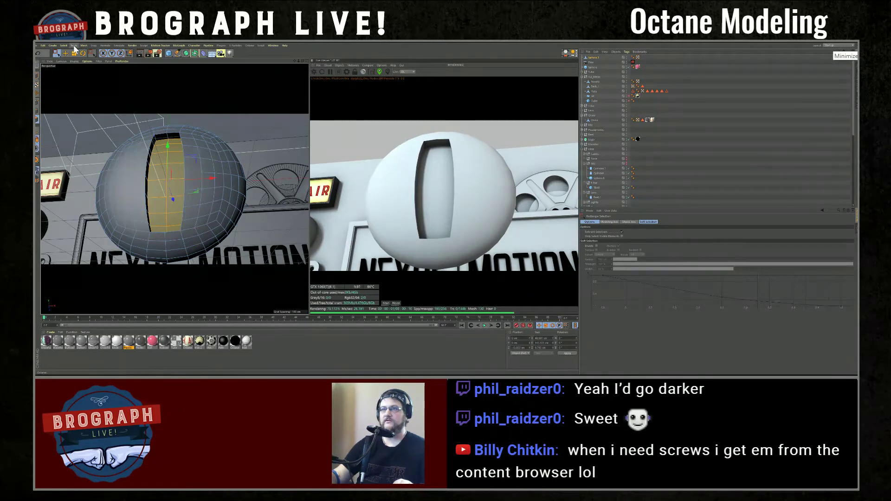
{"action": "left_click", "coordinate": [59, 53]}
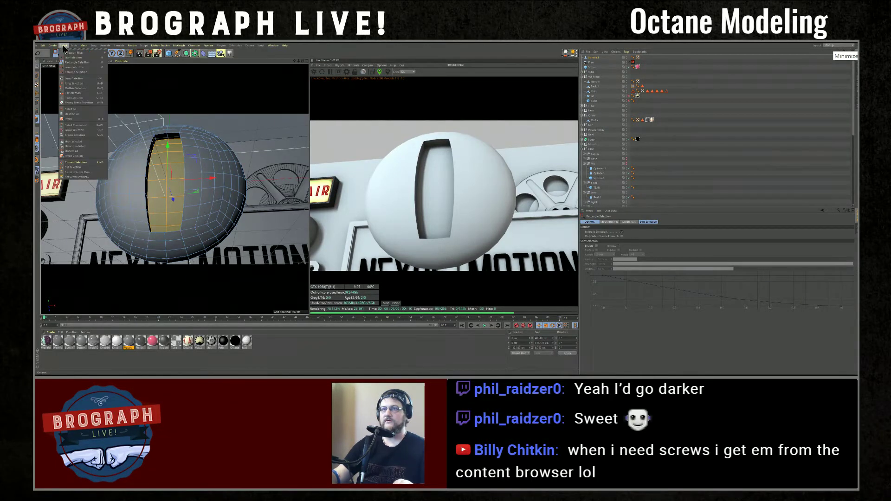
{"action": "left_click", "coordinate": [79, 88]}
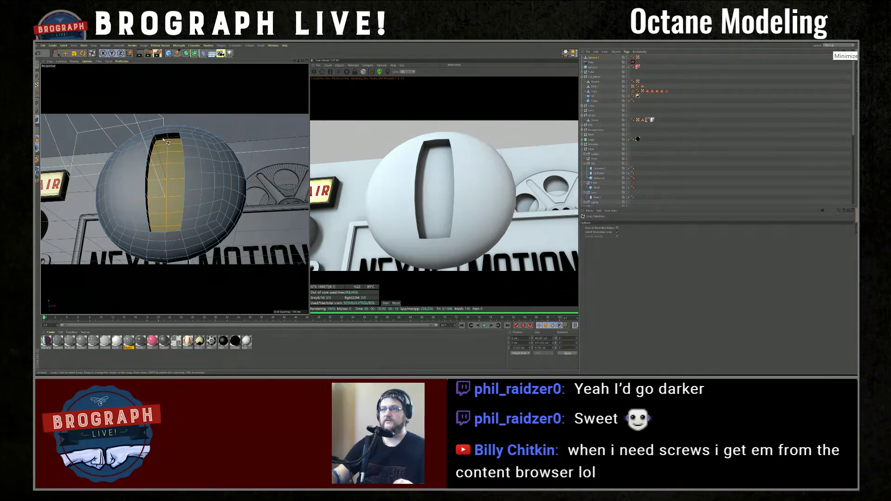
{"action": "left_click", "coordinate": [65, 50]}
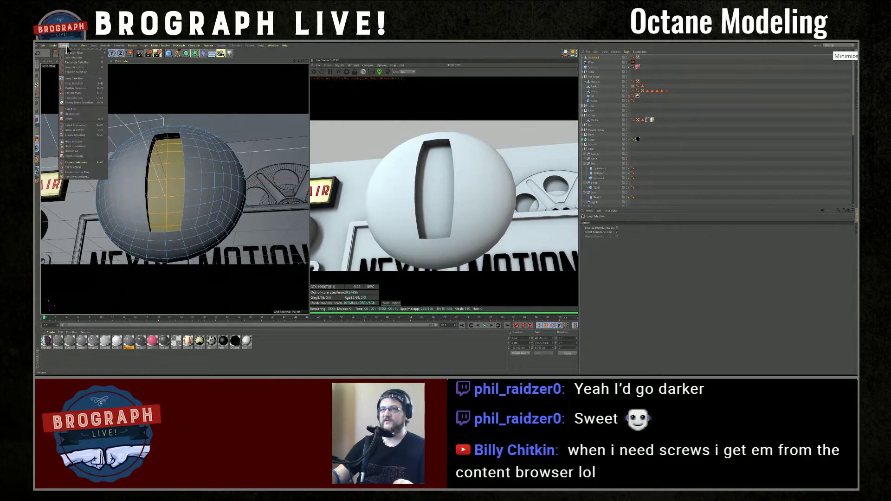
{"action": "left_click", "coordinate": [79, 91]}
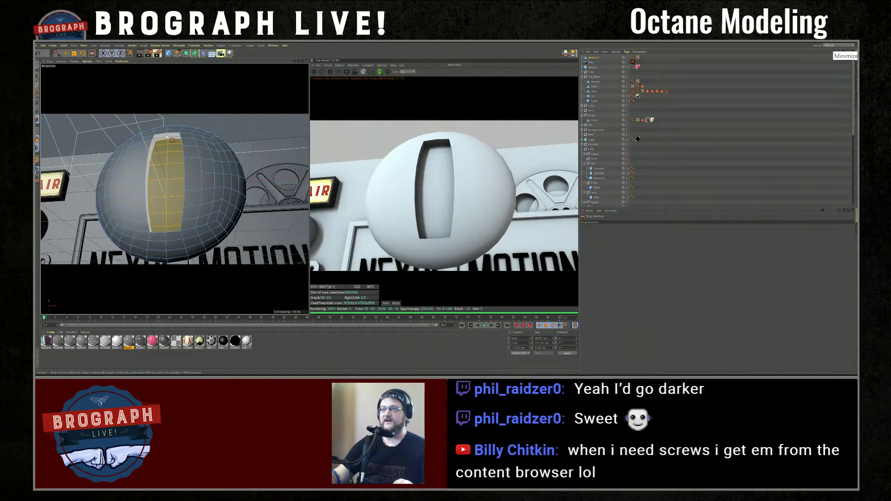
{"action": "left_click", "coordinate": [167, 137]}
{"action": "mouse_move", "coordinate": [185, 141]}
{"action": "left_mouse_down", "text": "alt"}
{"action": "mouse_move", "coordinate": [202, 159]}
{"action": "mouse_move", "coordinate": [175, 142]}
{"action": "left_mouse_up", "text": "alt"}
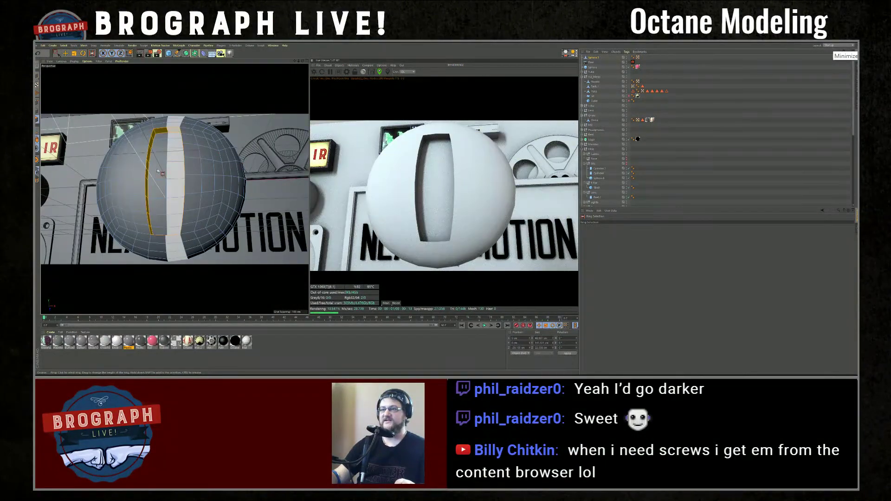
Add the slot floor to the selection with Fill Selection and scale the recess narrower across its width
{"action": "left_click", "coordinate": [65, 45]}
{"action": "left_click", "coordinate": [77, 88]}
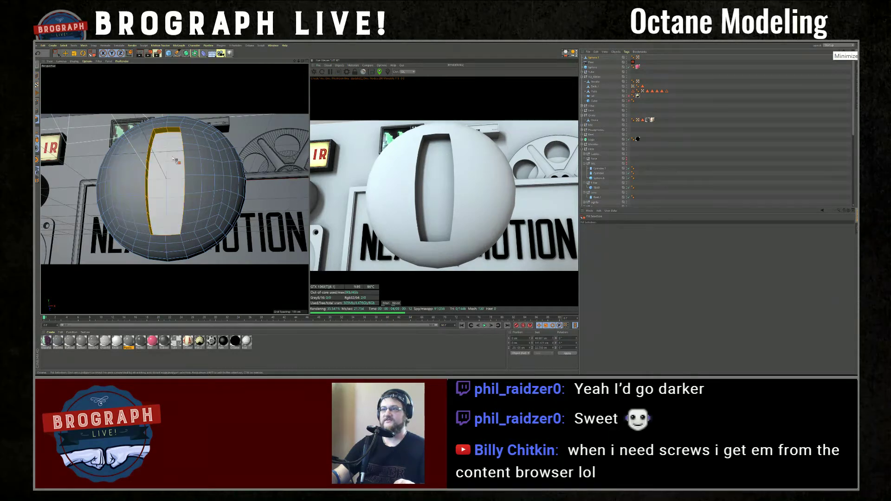
{"action": "left_click", "coordinate": [176, 160]}
{"action": "left_click_drag", "start_coordinate": [177, 161], "coordinate": [192, 190], "text": "alt"}
{"action": "key", "text": "t"}
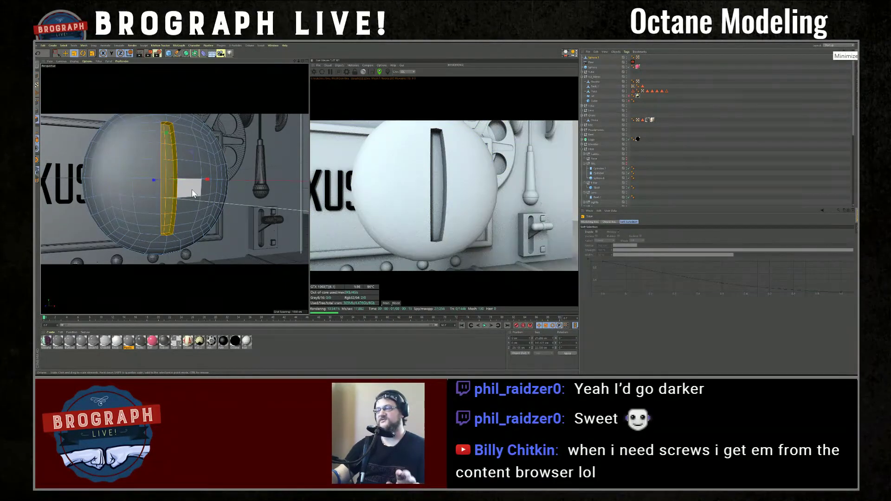
{"action": "left_click_drag", "start_coordinate": [205, 182], "coordinate": [201, 182]}
{"action": "mouse_move", "coordinate": [228, 213]}
{"action": "left_mouse_down", "text": "alt"}
{"action": "mouse_move", "coordinate": [256, 201]}
{"action": "mouse_move", "coordinate": [235, 201]}
{"action": "left_mouse_up", "text": "alt"}
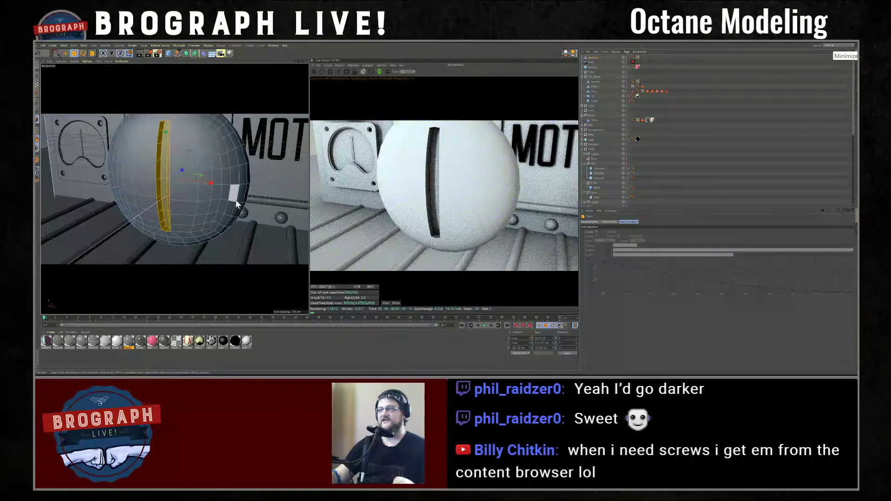
{"action": "scroll", "coordinate": [235, 202], "scroll_direction": "down", "scroll_amount": 5}
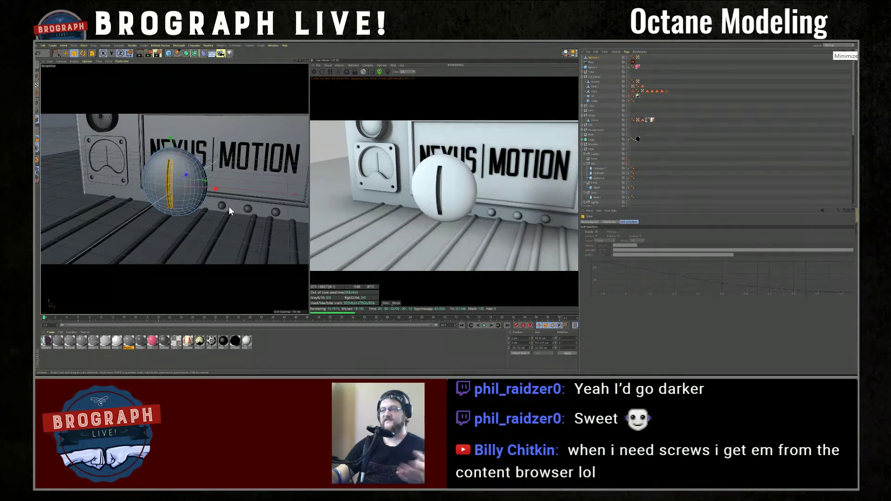
Return to model mode and rename the slotted dome object as Screw
{"action": "left_click", "coordinate": [66, 53]}
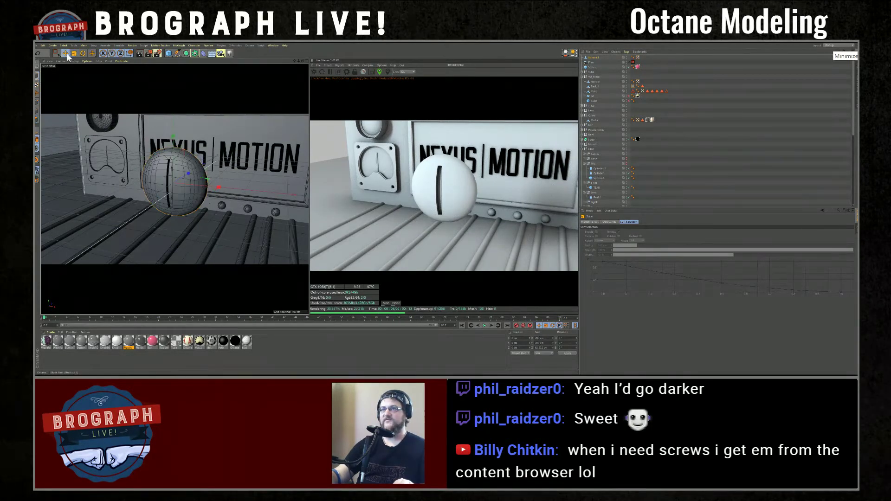
{"action": "mouse_move", "coordinate": [178, 169]}
{"action": "left_mouse_down", "text": "alt"}
{"action": "mouse_move", "coordinate": [186, 136]}
{"action": "mouse_move", "coordinate": [174, 180]}
{"action": "left_mouse_up", "text": "alt"}
{"action": "right_click_drag", "start_coordinate": [174, 180], "coordinate": [154, 177], "text": "alt"}
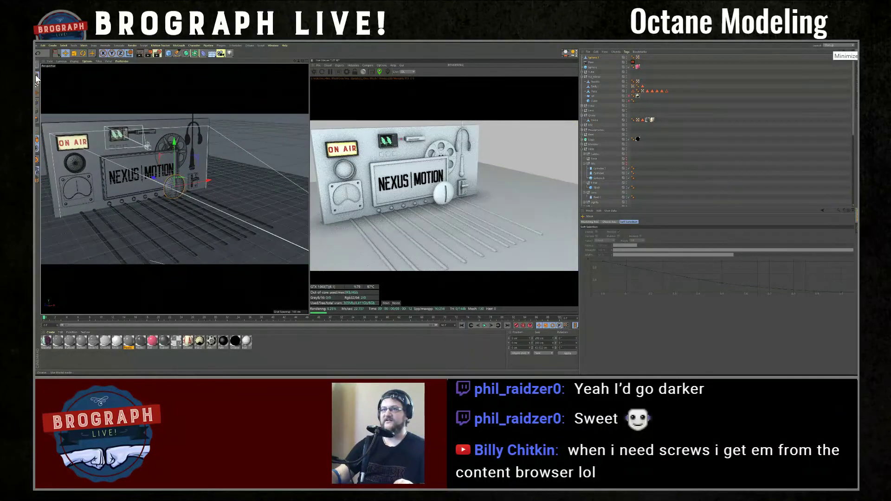
{"action": "key", "text": "t"}
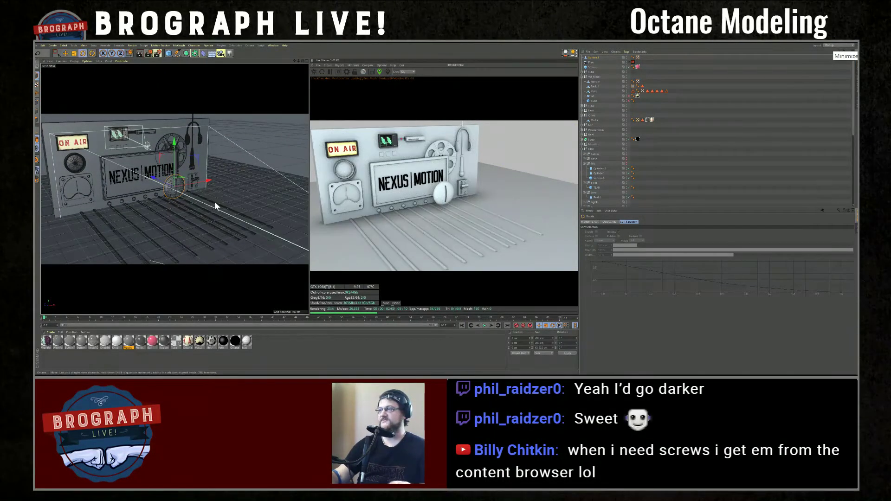
{"action": "left_click", "coordinate": [594, 58]}
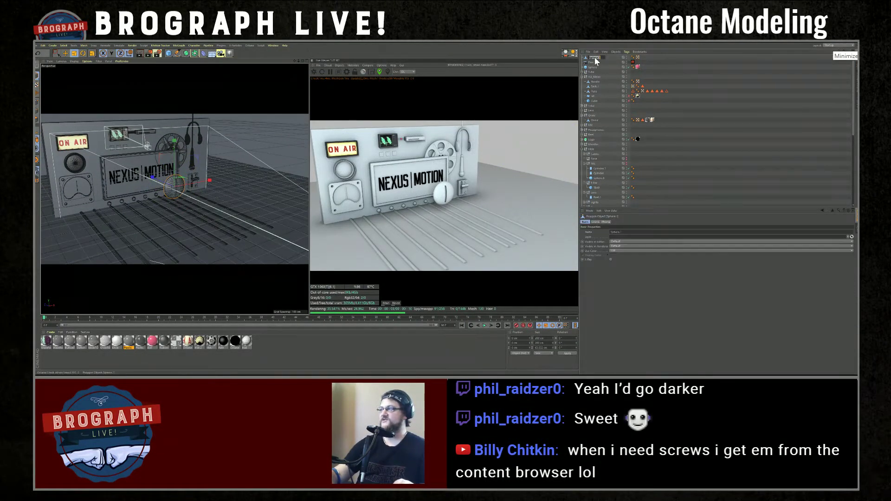
{"action": "key", "text": "Return"}
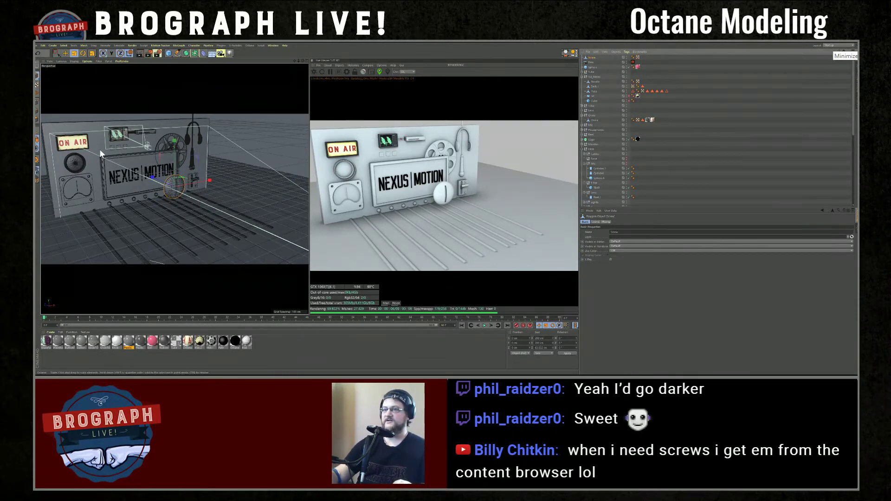
Transfer the screw to the upper-left mounting hole of the meter plate
{"action": "left_click", "coordinate": [65, 53]}
{"action": "left_click", "coordinate": [91, 179]}
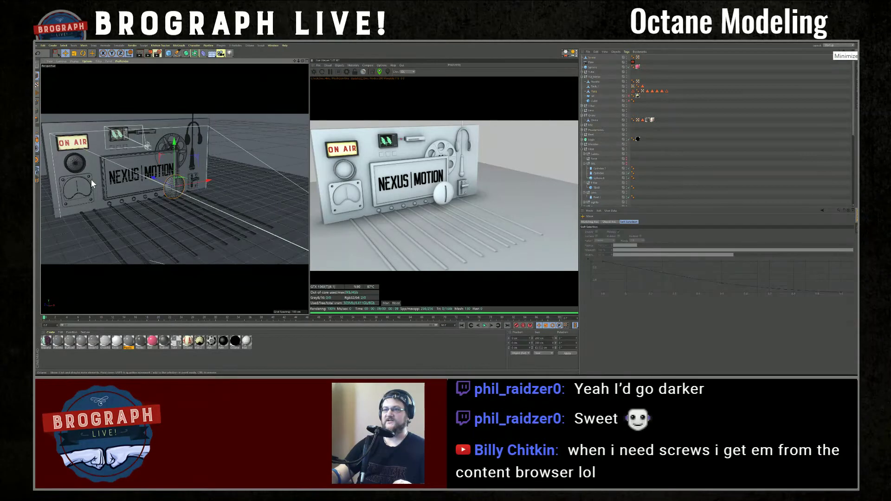
{"action": "key", "text": "s"}
{"action": "key", "text": "o"}
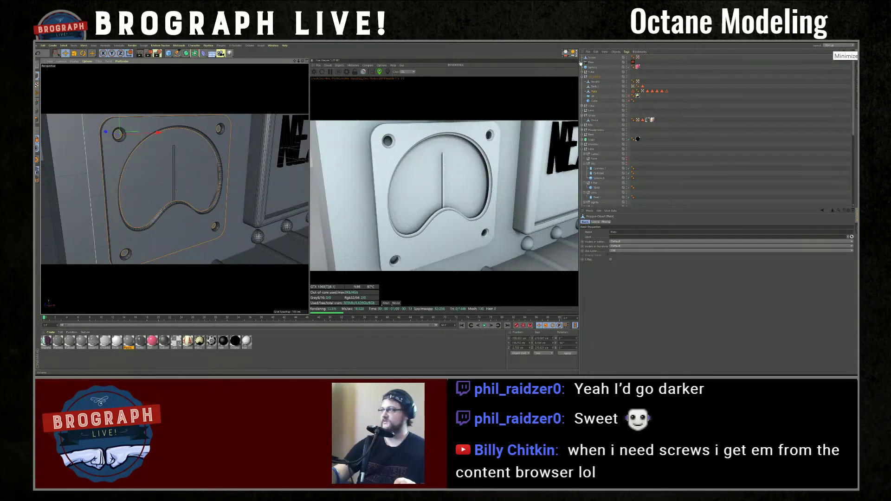
{"action": "left_click", "coordinate": [594, 59]}
{"action": "left_click", "coordinate": [574, 54]}
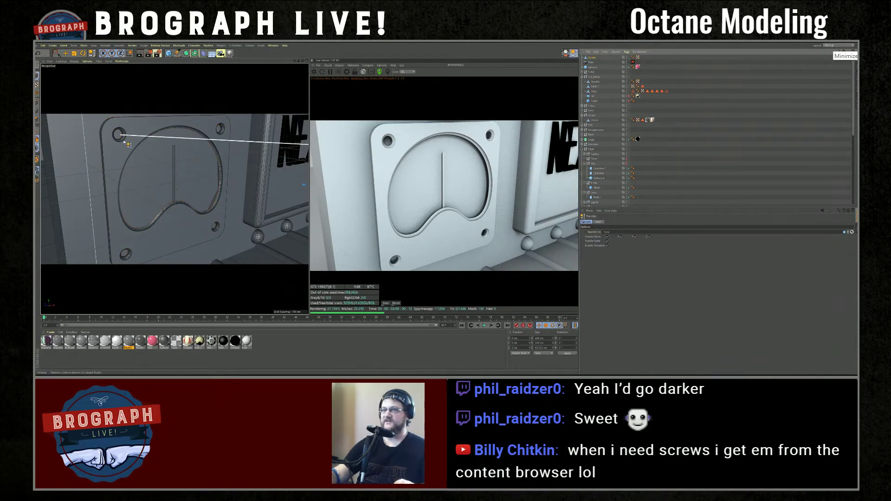
{"action": "left_click", "coordinate": [122, 139]}
Rotate the screw so its slotted dome faces outward from the meter plate
{"action": "key", "text": "t"}
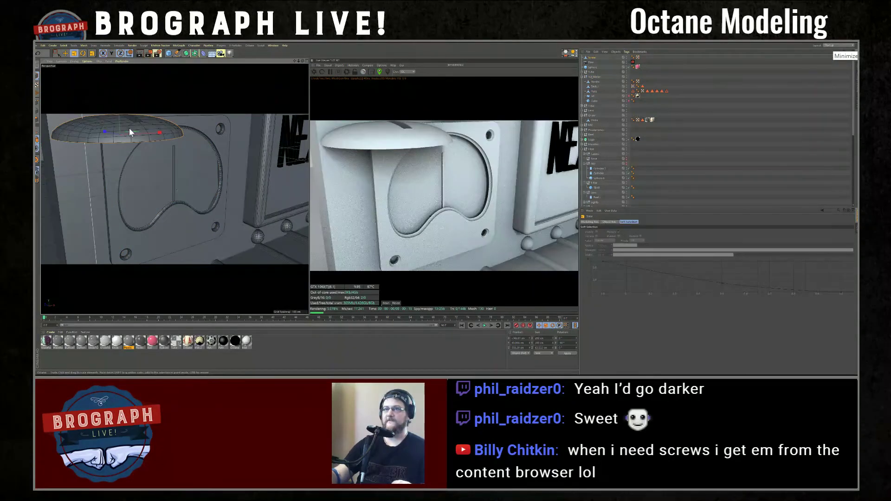
{"action": "key", "text": "r"}
{"action": "left_click_drag", "start_coordinate": [133, 124], "coordinate": [81, 185]}
{"action": "key", "text": "t"}
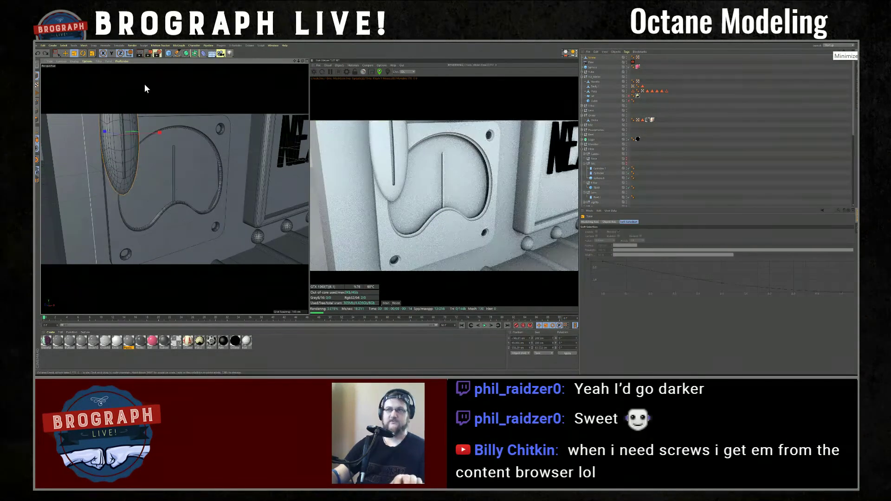
{"action": "key", "text": "ctrl+z"}
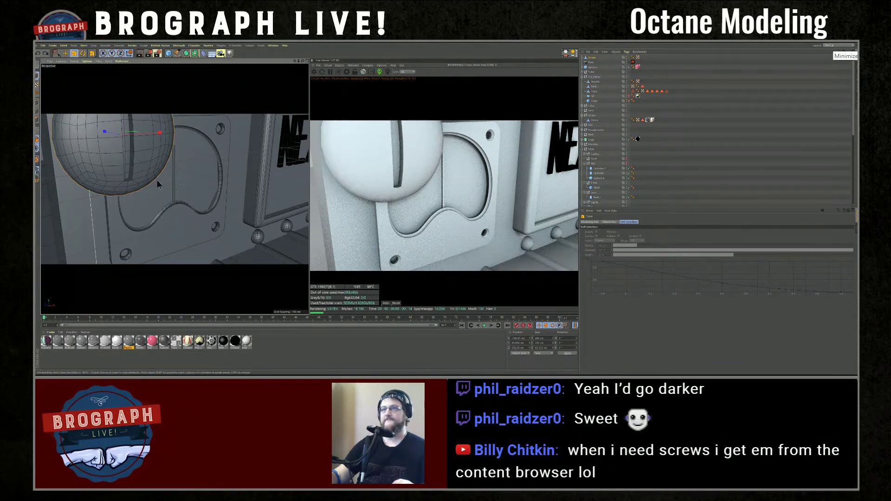
Scale the screw down to about the hole's size and push it back into the upper-left mounting hole
{"action": "left_click_drag", "start_coordinate": [157, 179], "coordinate": [49, 188]}
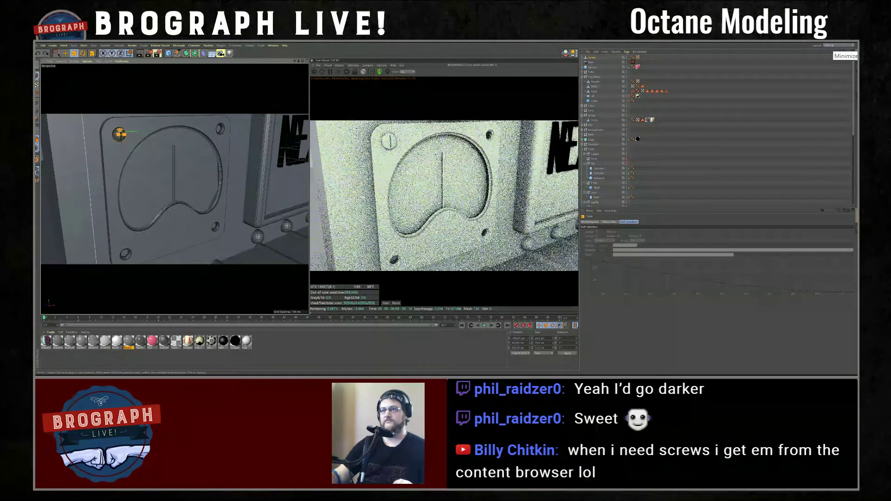
{"action": "key", "text": "o"}
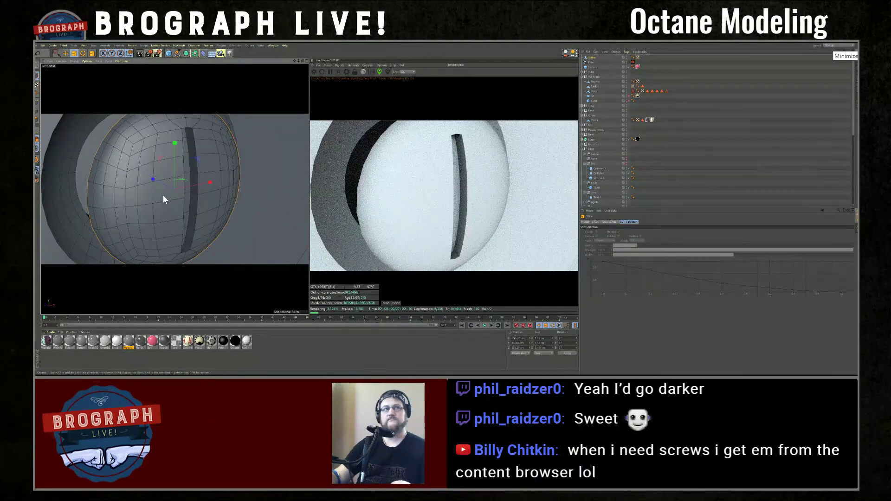
{"action": "key", "text": "e"}
{"action": "left_click_drag", "start_coordinate": [157, 181], "coordinate": [130, 175]}
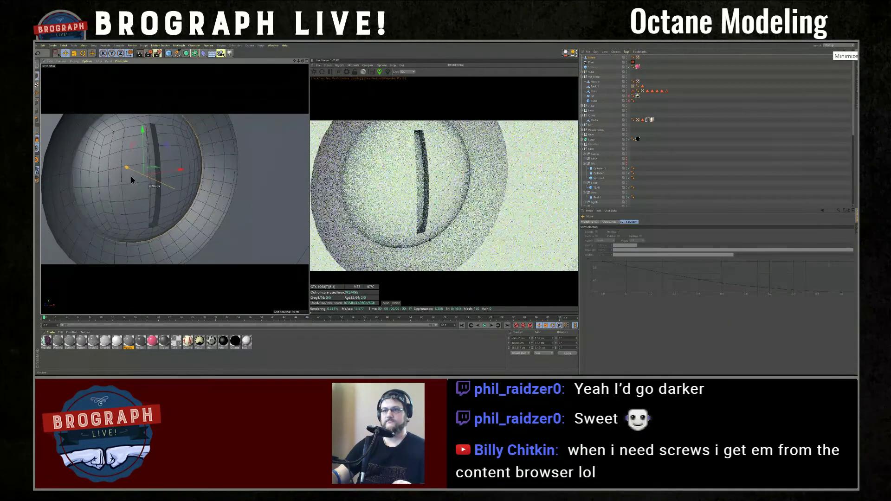
Adjust the screw's depth and scale it up to nearly fill the hole, and check the fit on the plate
{"action": "key", "text": "r"}
{"action": "key", "text": "e"}
{"action": "key", "text": "ctrl+z"}
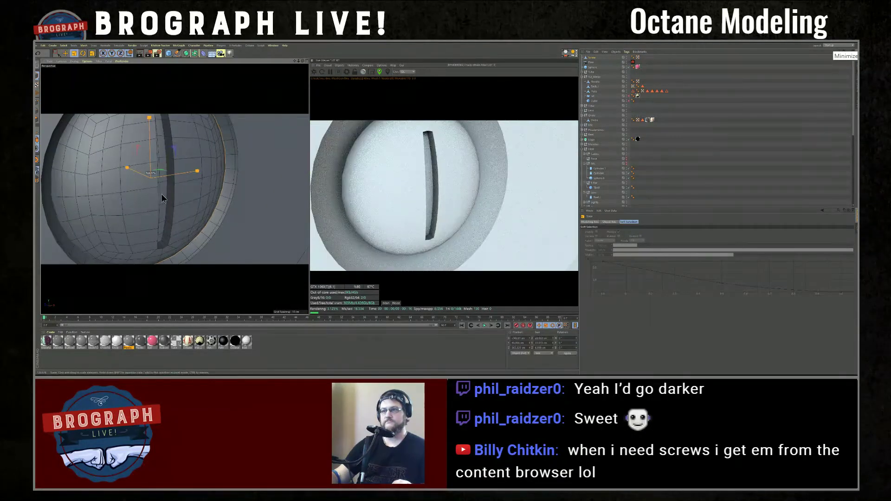
{"action": "left_click_drag", "start_coordinate": [132, 171], "coordinate": [177, 202]}
{"action": "key", "text": "t"}
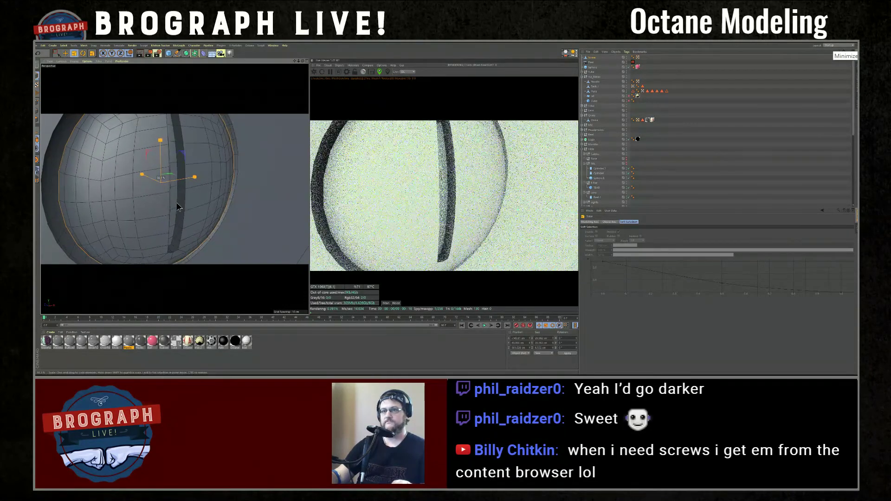
{"action": "scroll", "coordinate": [204, 195], "scroll_direction": "down", "scroll_amount": 5}
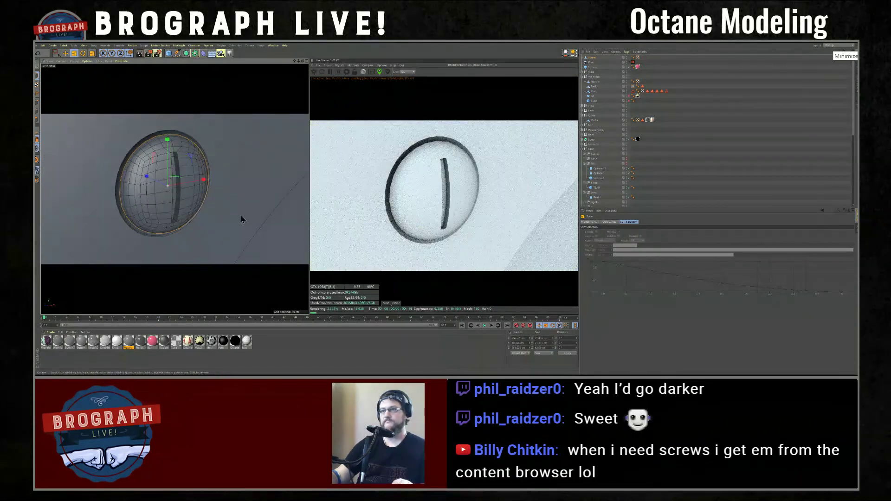
{"action": "left_click_drag", "start_coordinate": [240, 214], "coordinate": [260, 221], "text": "alt"}
{"action": "scroll", "coordinate": [224, 219], "scroll_direction": "down", "scroll_amount": 8}
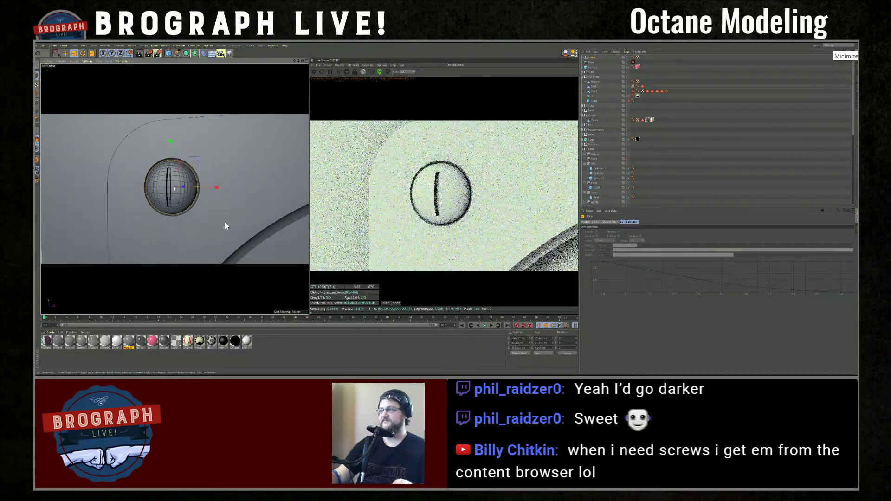
{"action": "scroll", "coordinate": [224, 219], "scroll_direction": "down", "scroll_amount": 6}
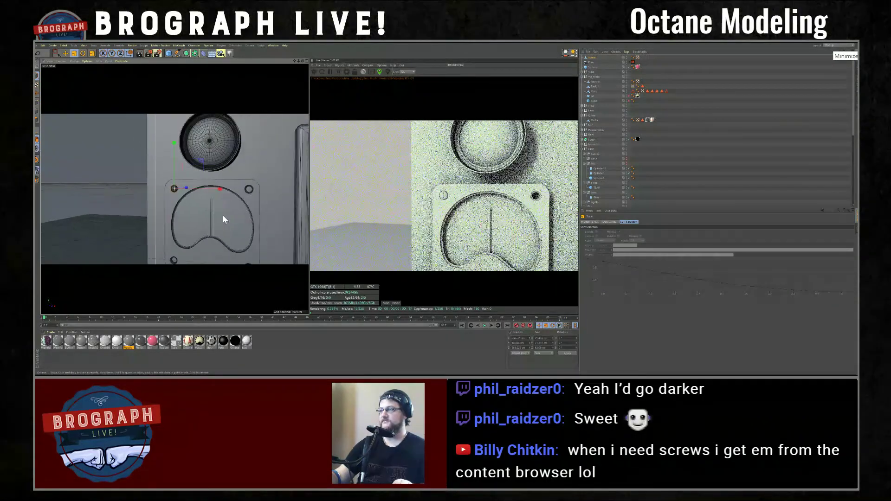
{"action": "scroll", "coordinate": [212, 202], "scroll_direction": "down", "scroll_amount": 5}
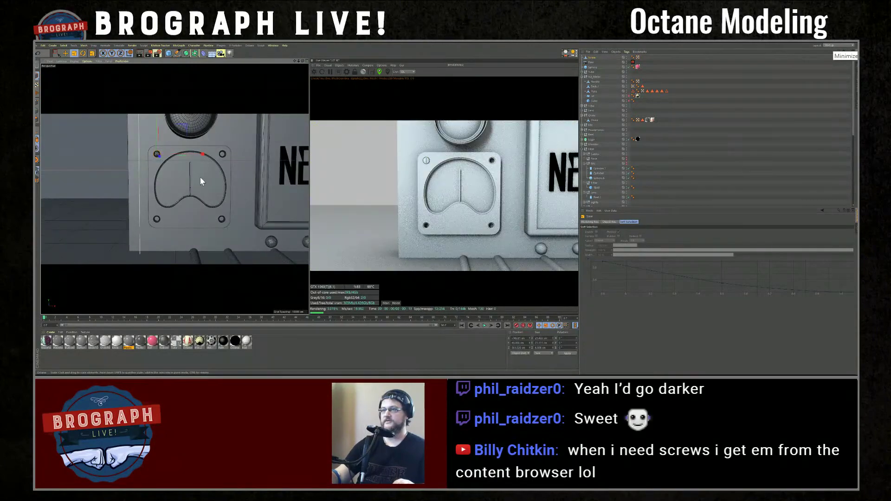
Create an instance of the screw and enable its Render Instance option
{"action": "key", "text": "shift+c"}
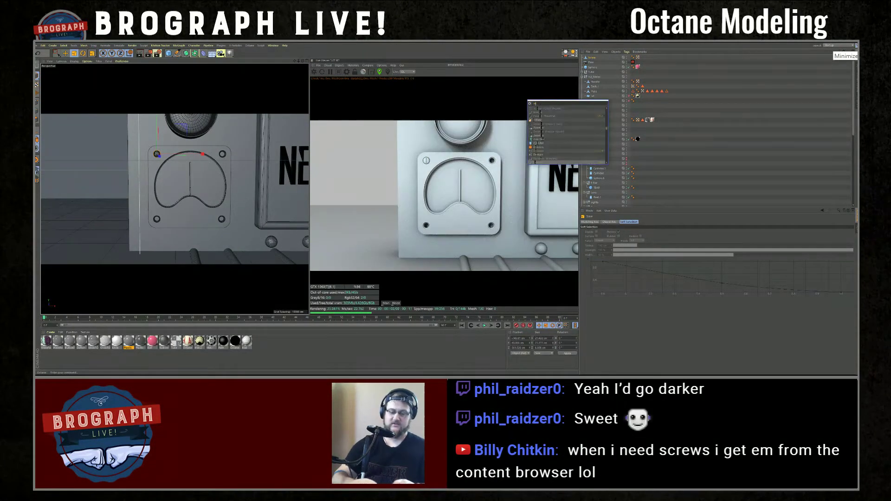
{"action": "key", "text": "Return"}
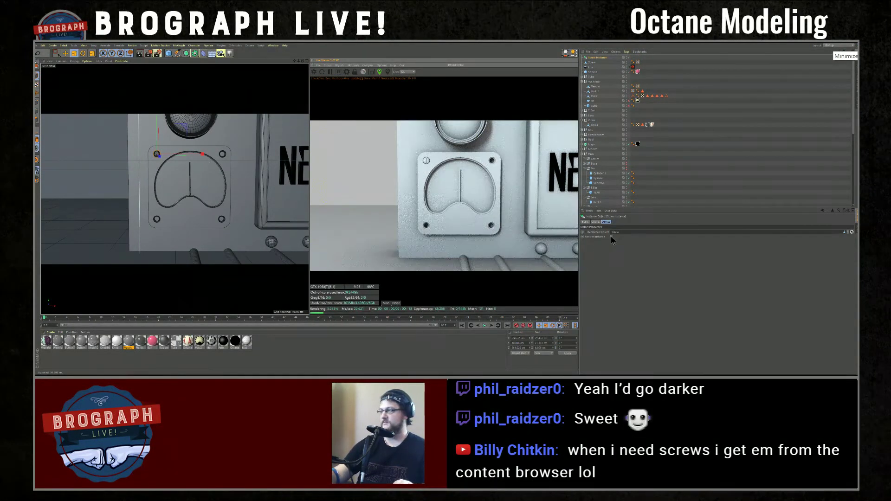
{"action": "left_click", "coordinate": [611, 237]}
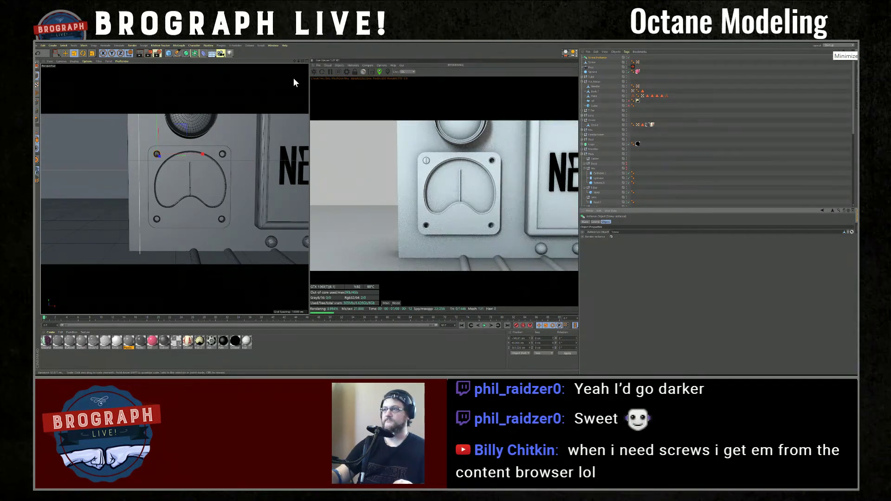
Move the screw instance across to the meter plate's upper-right mounting hole and fine-tune its horizontal position to centre it
{"action": "left_click", "coordinate": [303, 61]}
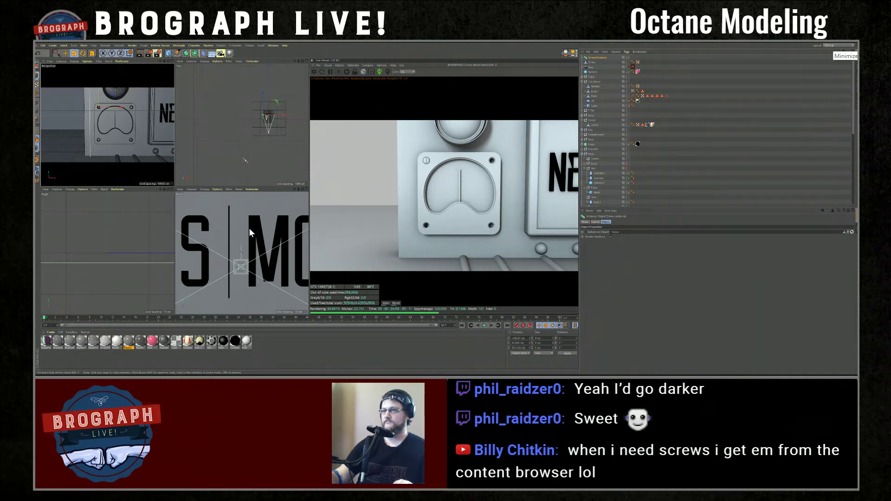
{"action": "key", "text": "s"}
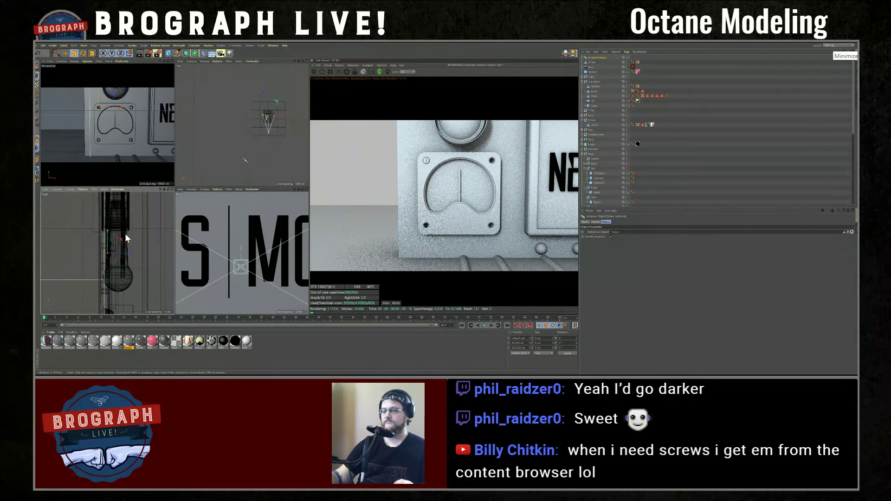
{"action": "key", "text": "s"}
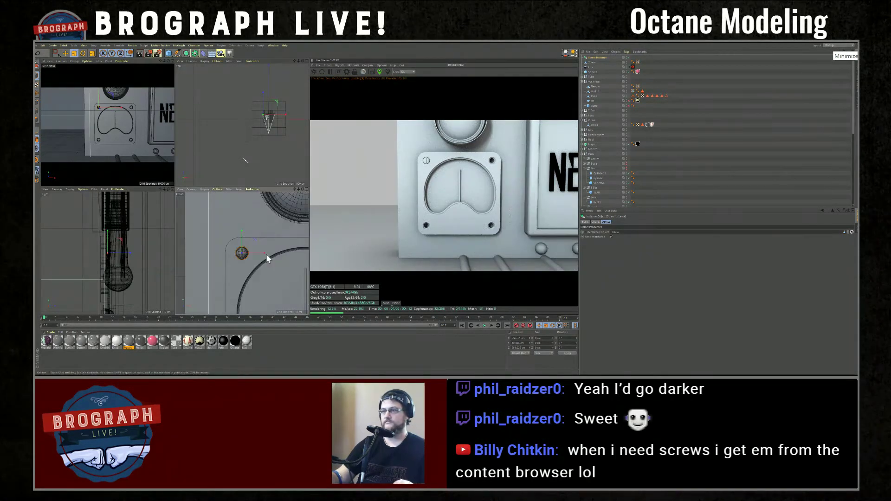
{"action": "left_click", "coordinate": [303, 188]}
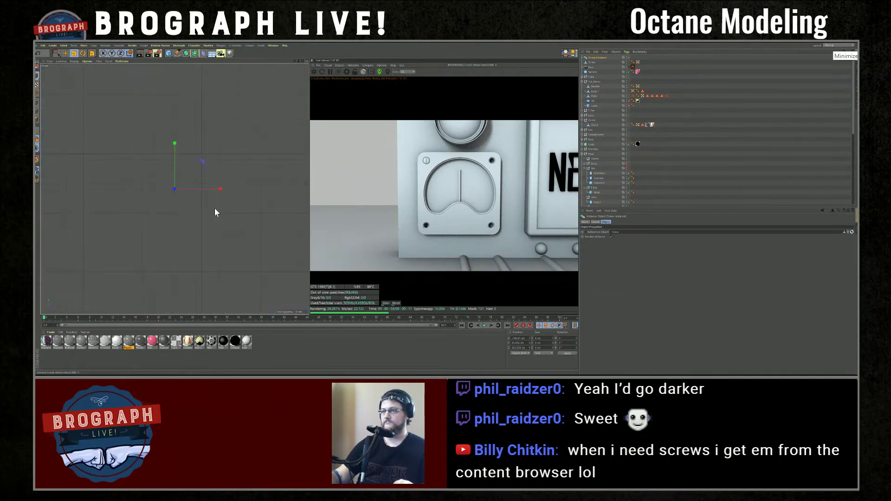
{"action": "scroll", "coordinate": [219, 210], "scroll_direction": "down", "scroll_amount": 2}
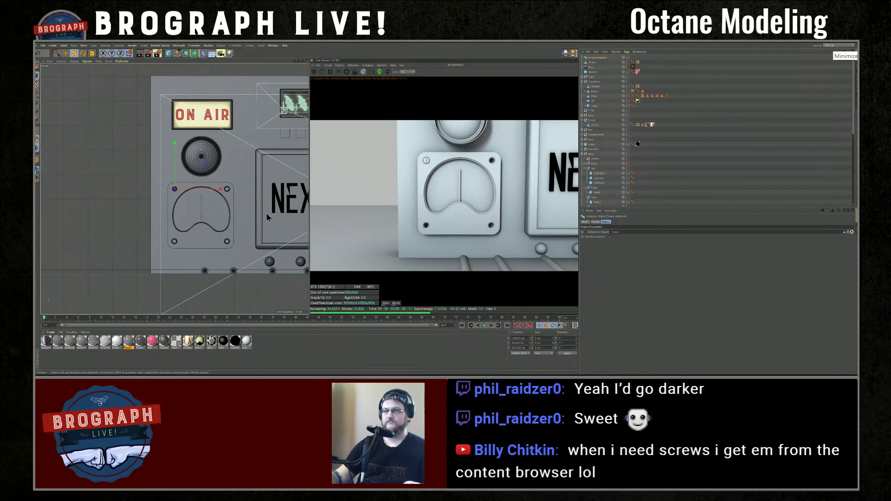
{"action": "scroll", "coordinate": [246, 193], "scroll_direction": "up", "scroll_amount": 6}
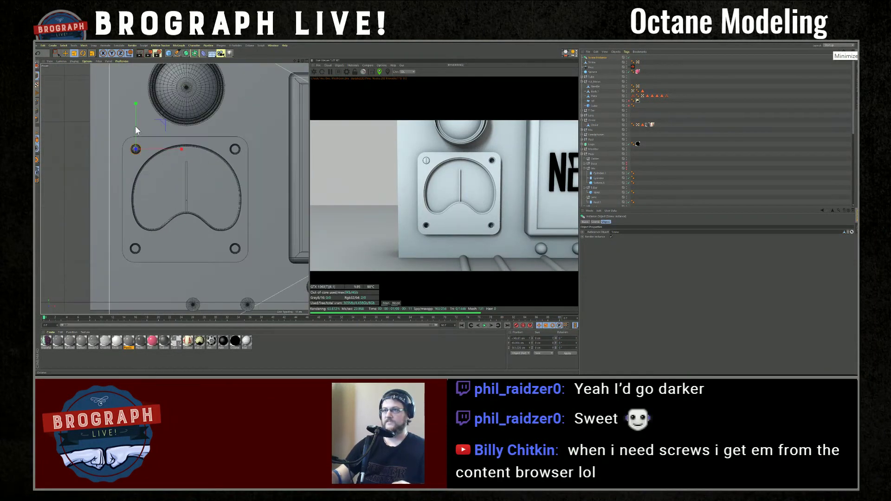
{"action": "key", "text": "e"}
{"action": "left_click_drag", "start_coordinate": [172, 151], "coordinate": [271, 149]}
{"action": "key", "text": "o"}
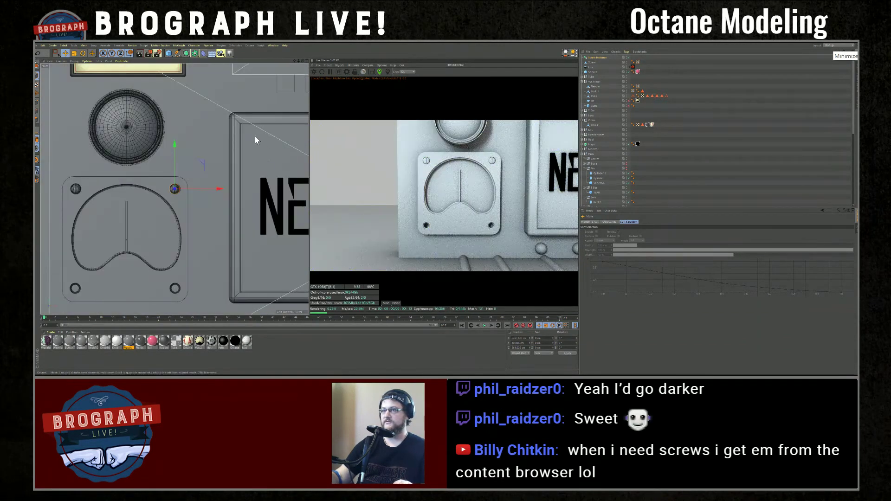
{"action": "scroll", "coordinate": [193, 155], "scroll_direction": "up", "scroll_amount": 5}
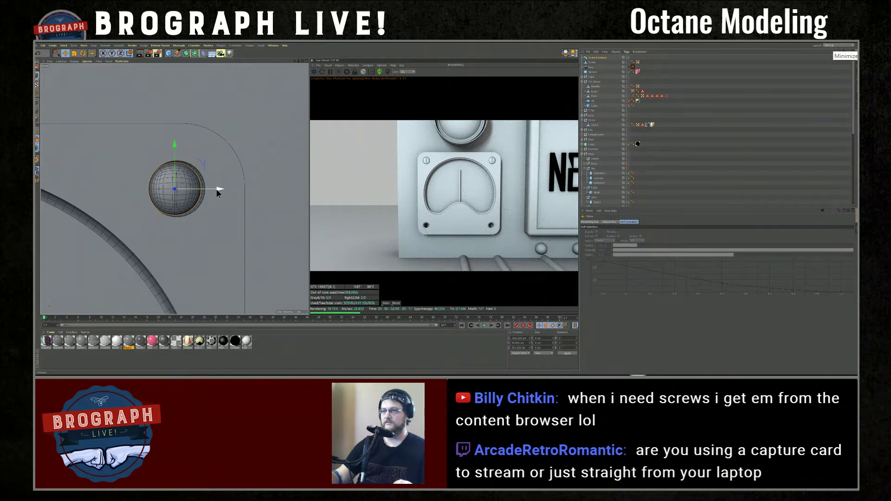
{"action": "left_click_drag", "start_coordinate": [218, 191], "coordinate": [218, 190]}
{"action": "scroll", "coordinate": [222, 186], "scroll_direction": "down", "scroll_amount": 6}
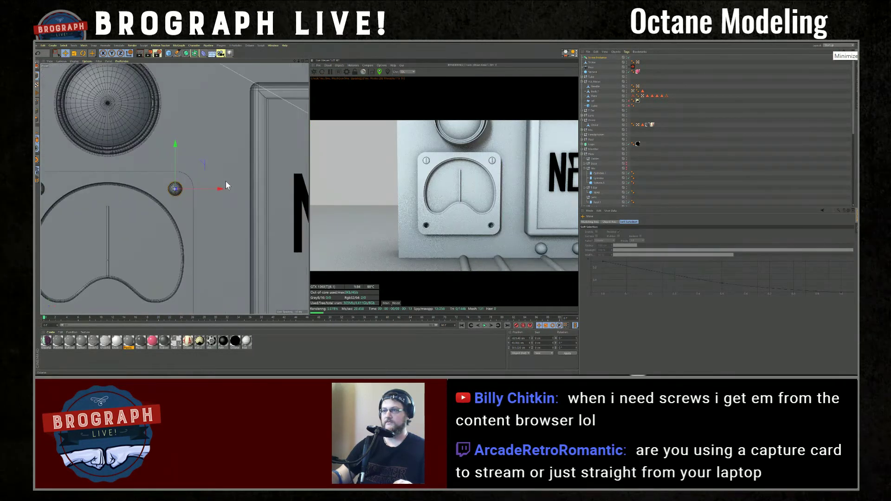
Duplicate the screw instance and move the copy down into the meter plate's lower-right mounting hole, adjusting its height to centre it
{"action": "left_click", "coordinate": [593, 59]}
{"action": "key", "text": "ctrl+c"}
{"action": "key", "text": "ctrl+v"}
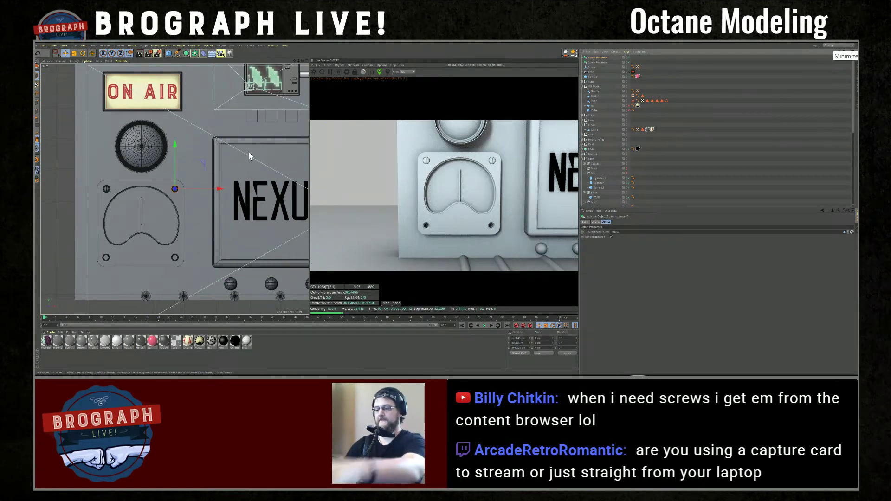
{"action": "left_click_drag", "start_coordinate": [175, 146], "coordinate": [175, 231]}
{"action": "key", "text": "s"}
{"action": "scroll", "coordinate": [196, 213], "scroll_direction": "up", "scroll_amount": 2}
{"action": "scroll", "coordinate": [197, 214], "scroll_direction": "up", "scroll_amount": 5}
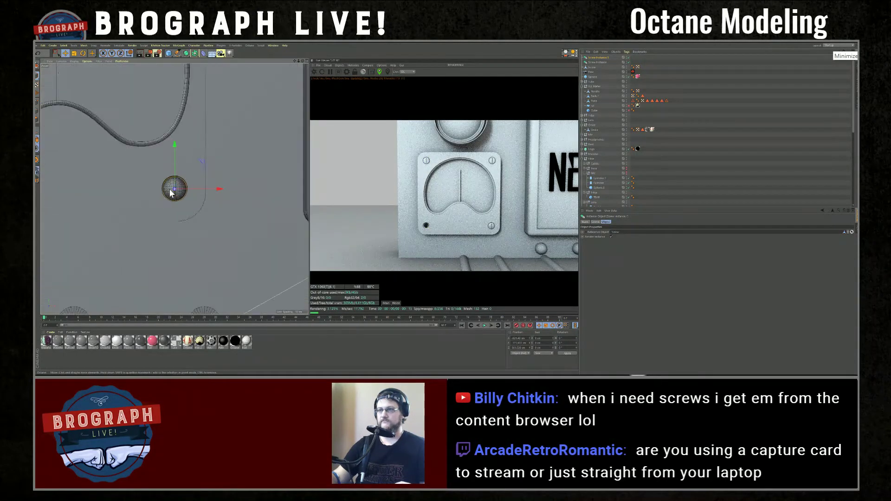
{"action": "left_click_drag", "start_coordinate": [175, 157], "coordinate": [175, 154]}
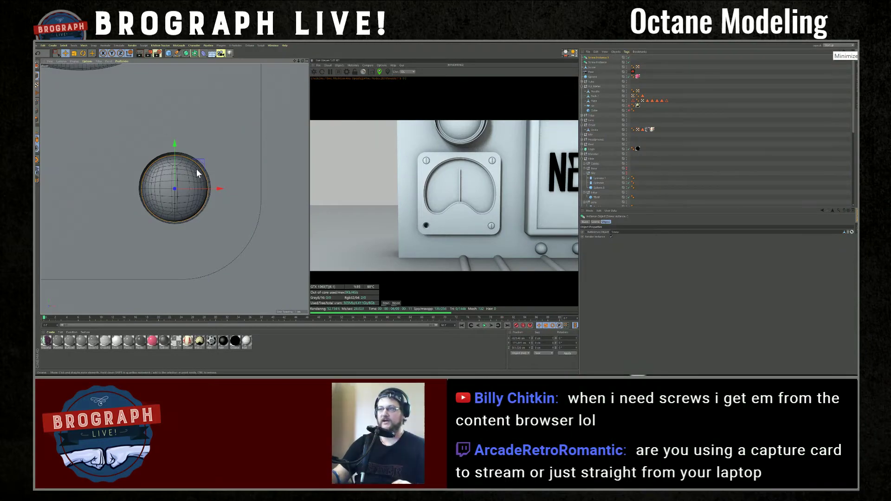
Copy the lower-right screw instance horizontally into the meter plate's lower-left mounting hole
{"action": "scroll", "coordinate": [200, 174], "scroll_direction": "down", "scroll_amount": 6}
{"action": "middle_click_drag", "start_coordinate": [165, 191], "coordinate": [230, 205], "text": "alt"}
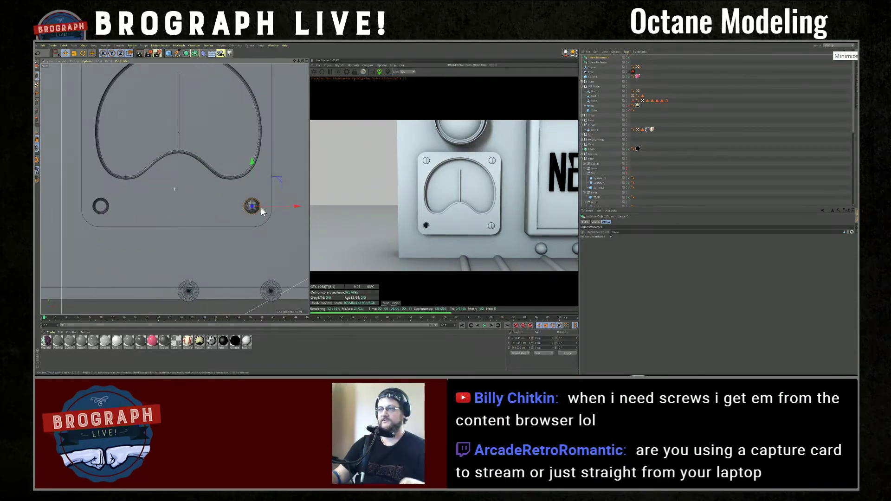
{"action": "left_click_drag", "start_coordinate": [263, 207], "coordinate": [112, 208], "text": "ctrl"}
{"action": "middle_click_drag", "start_coordinate": [78, 231], "coordinate": [151, 214], "text": "alt"}
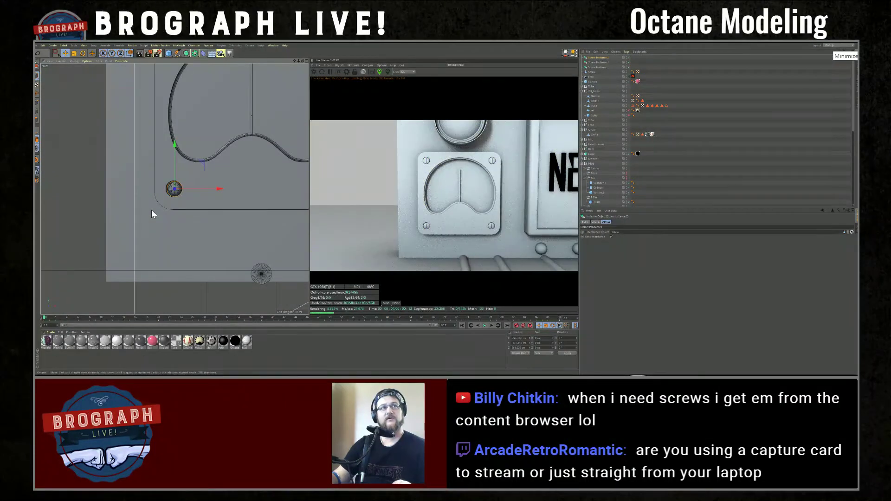
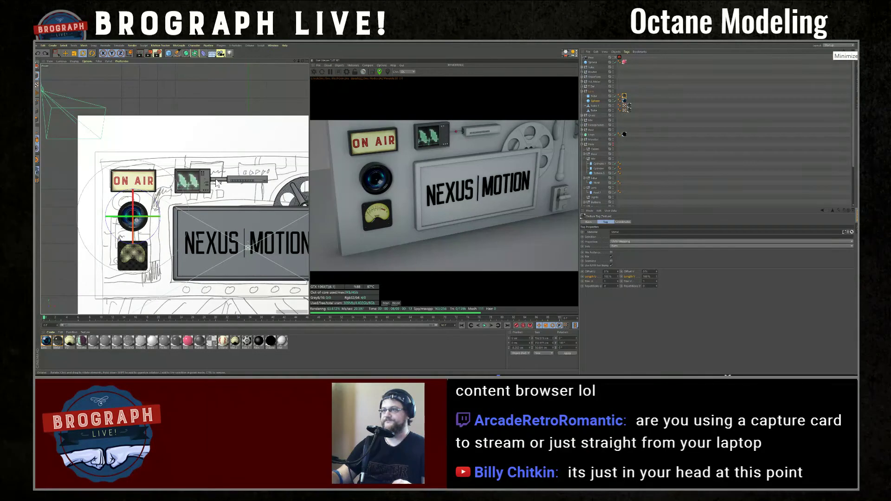
Bring the tube connector's group to the top of the object hierarchy, duplicate it, and move the copy between the ON AIR sign and waveform screen
{"action": "left_click", "coordinate": [217, 182]}
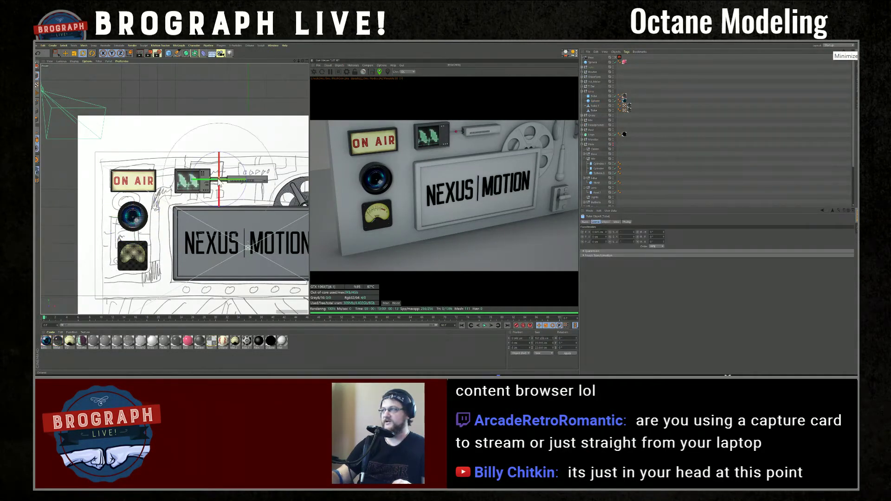
{"action": "left_click", "coordinate": [591, 68]}
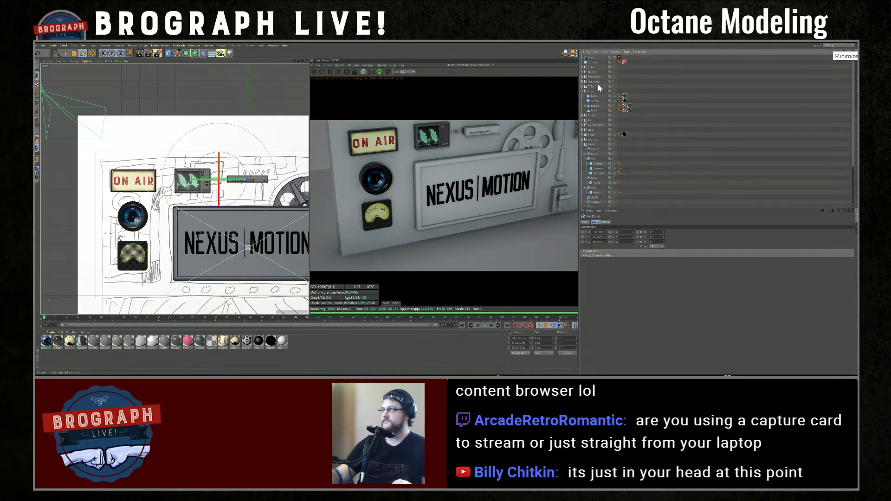
{"action": "left_click_drag", "start_coordinate": [592, 56], "coordinate": [591, 60]}
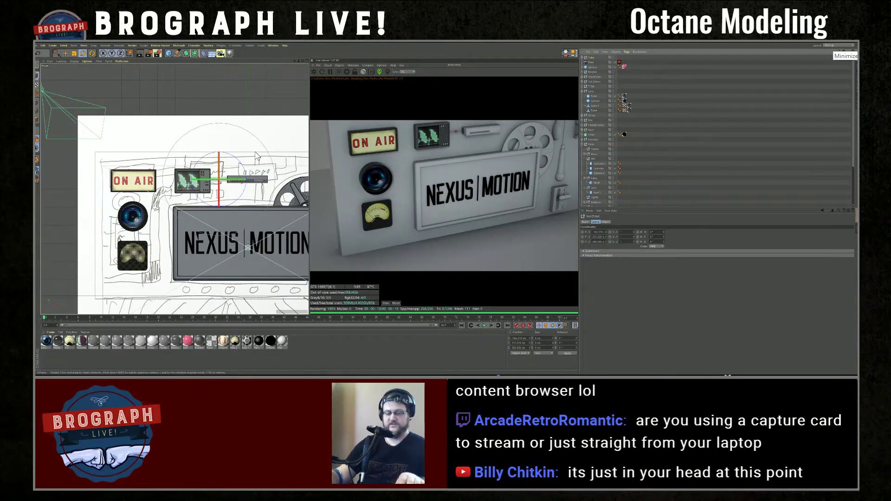
{"action": "key", "text": "ctrl+c"}
{"action": "key", "text": "ctrl+v"}
{"action": "key", "text": "e"}
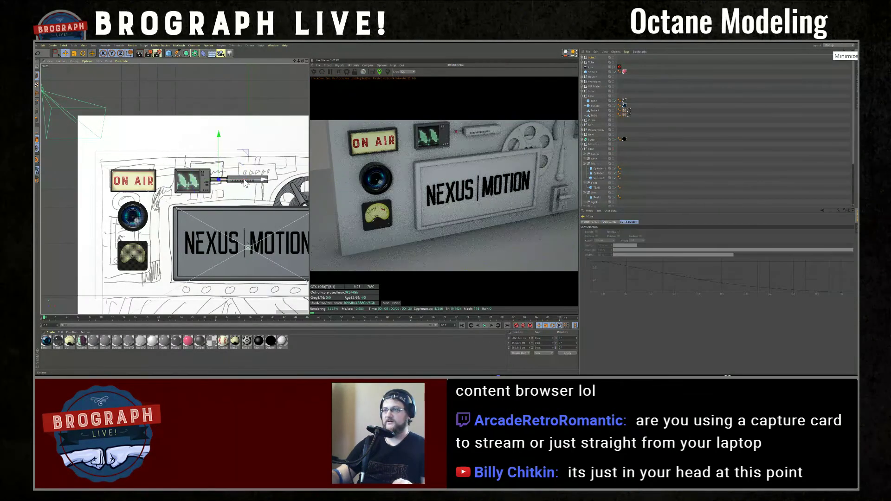
{"action": "left_click_drag", "start_coordinate": [245, 182], "coordinate": [195, 186]}
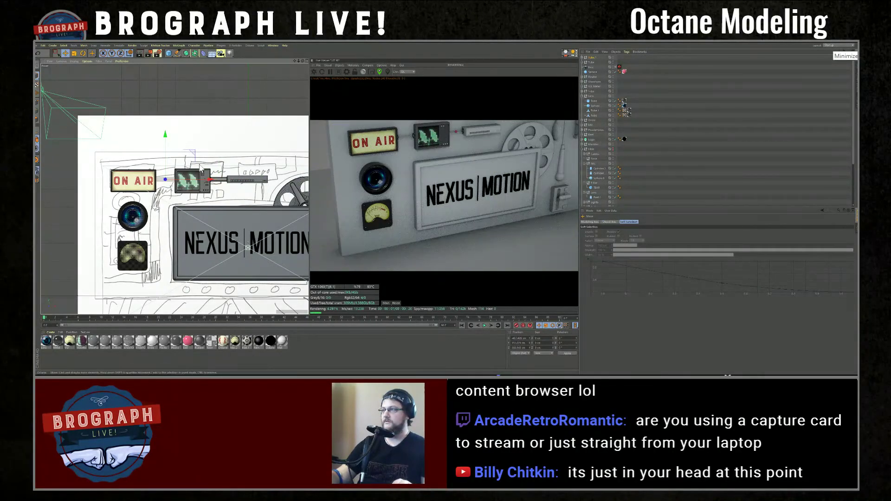
{"action": "key", "text": "o"}
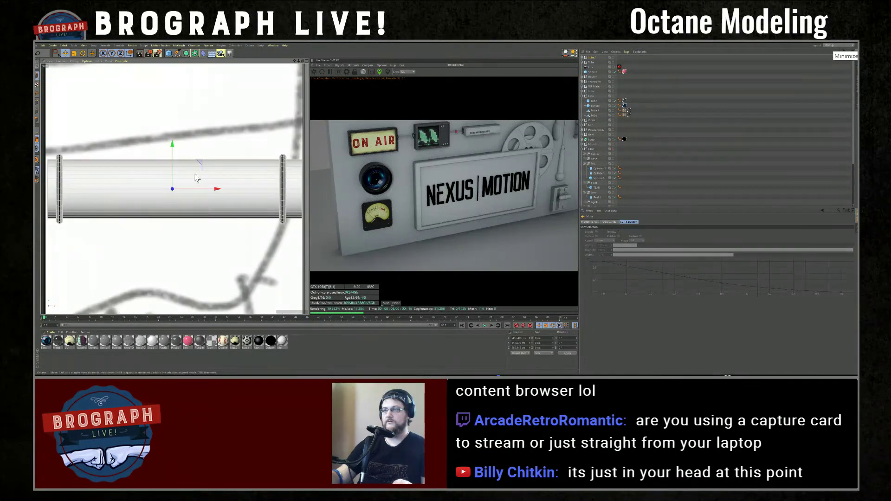
{"action": "scroll", "coordinate": [195, 177], "scroll_direction": "down", "scroll_amount": 3}
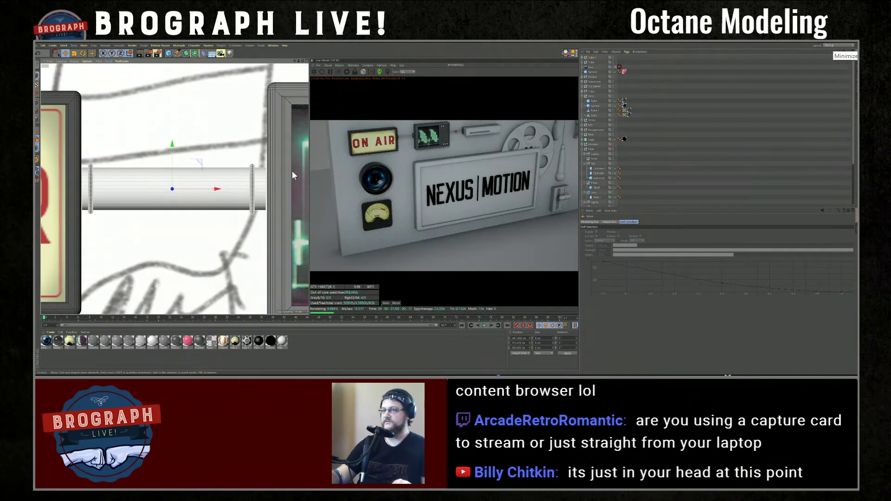
Increase the height of the copied connector's tube slightly so it spans the gap between the ON AIR sign and the waveform screen
{"action": "key", "text": "t"}
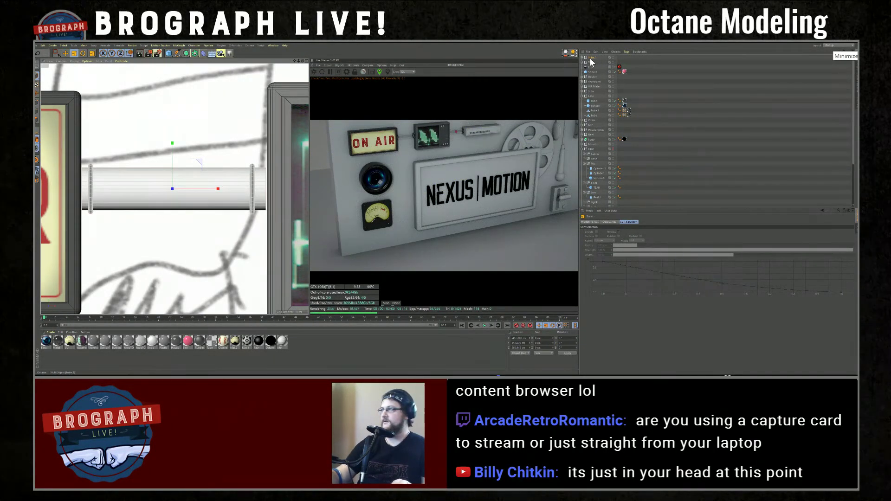
{"action": "left_click", "coordinate": [582, 57]}
{"action": "left_click", "coordinate": [593, 72]}
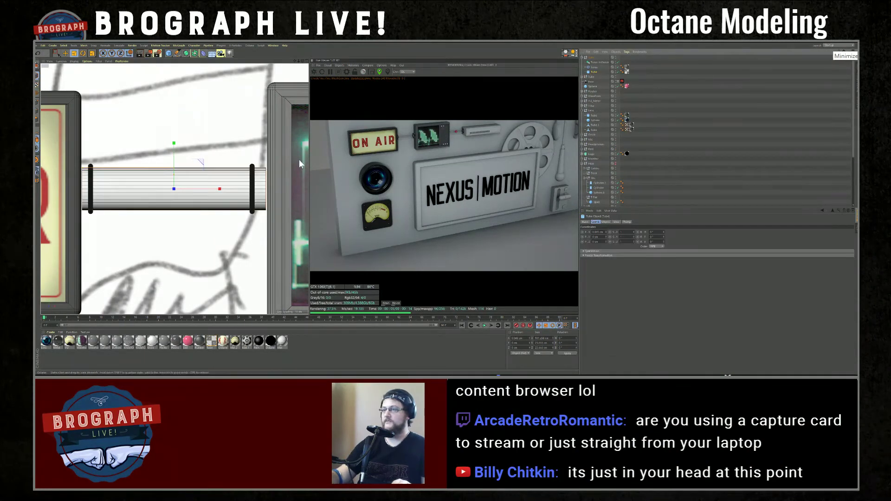
{"action": "left_click", "coordinate": [606, 222]}
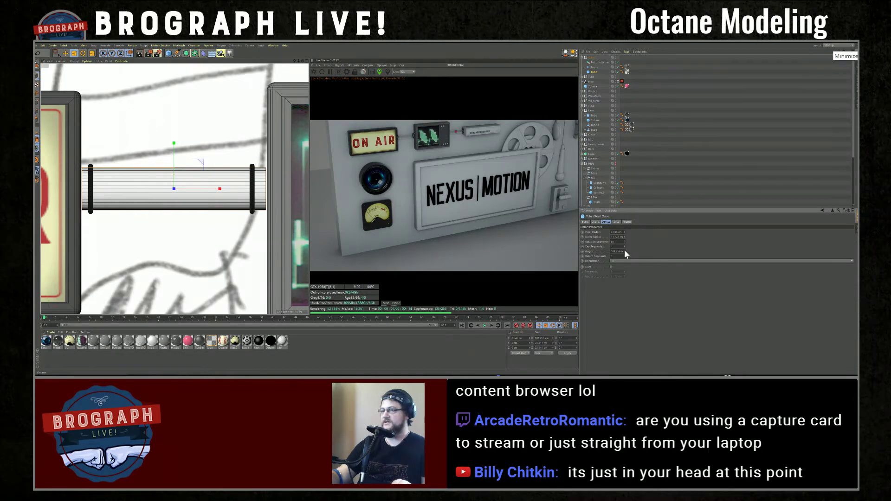
{"action": "left_click", "coordinate": [624, 250]}
{"action": "left_click", "coordinate": [625, 250]}
{"action": "left_click", "coordinate": [625, 250]}
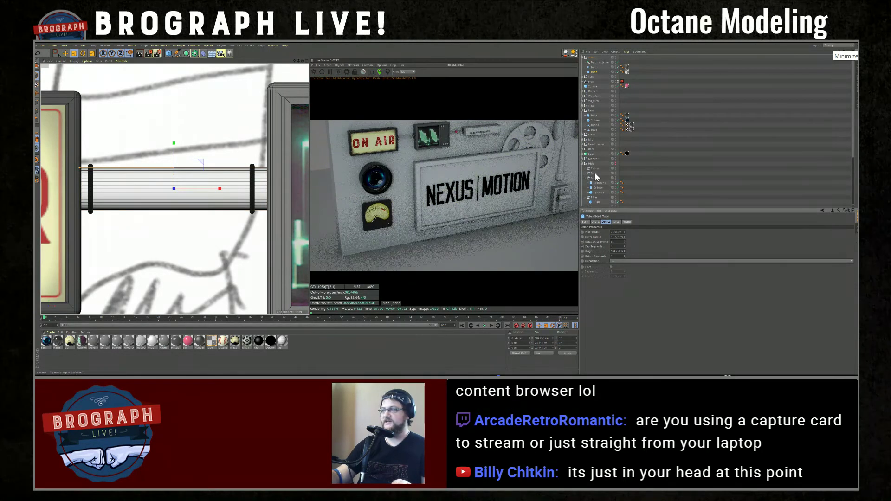
Move the connector's two end rings outward against the ON AIR sign and the waveform screen, and check the fit in the perspective render
{"action": "left_click", "coordinate": [594, 67]}
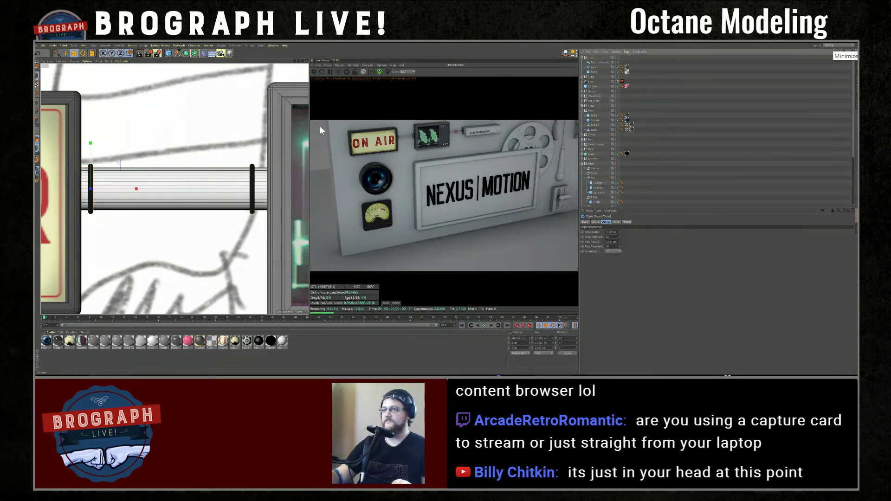
{"action": "key", "text": "e"}
{"action": "left_click_drag", "start_coordinate": [124, 189], "coordinate": [114, 189]}
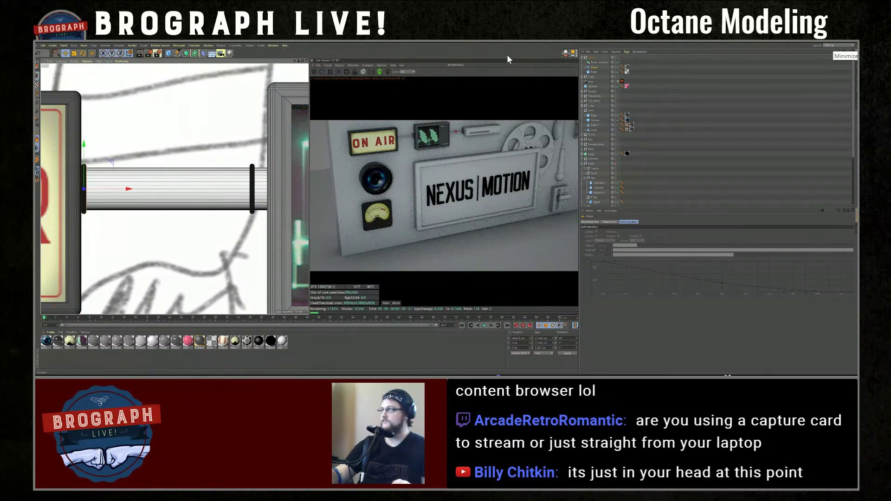
{"action": "left_click", "coordinate": [600, 63]}
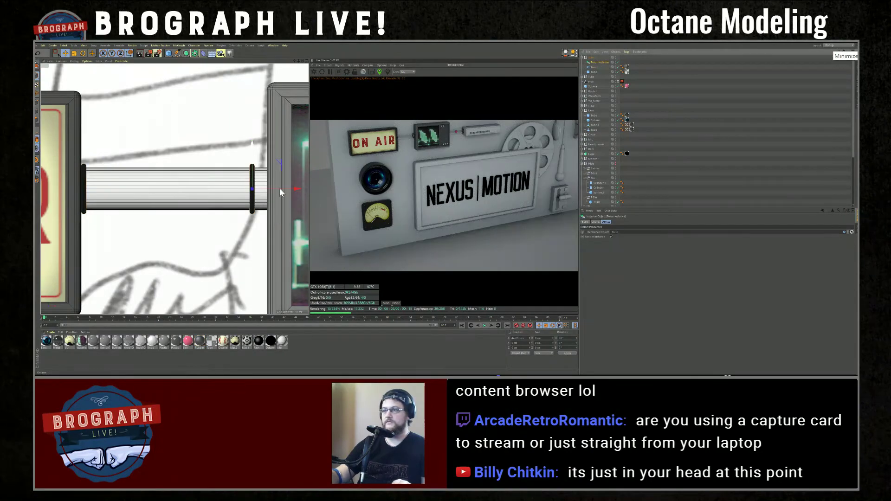
{"action": "left_click_drag", "start_coordinate": [276, 188], "coordinate": [286, 189]}
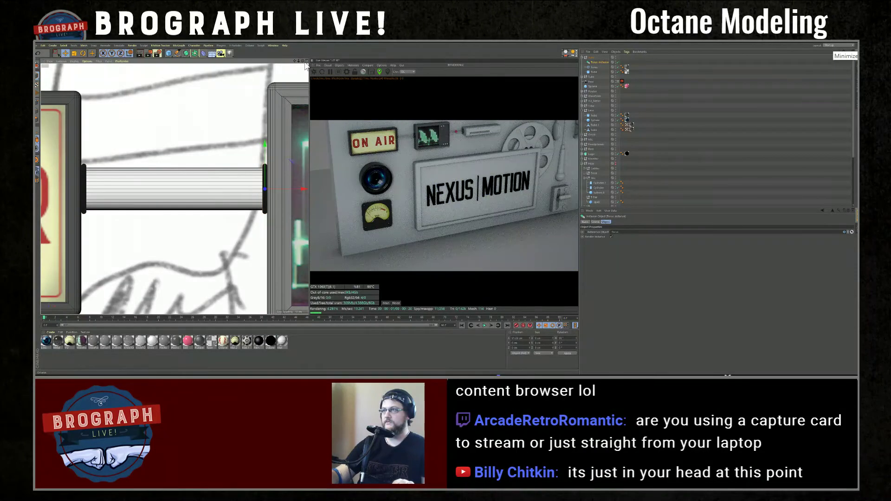
{"action": "middle_click", "coordinate": [133, 104]}
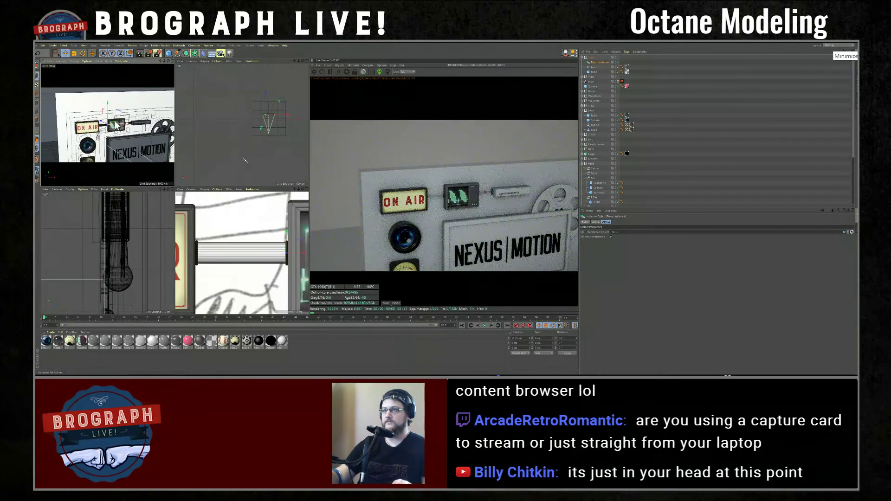
{"action": "scroll", "coordinate": [114, 130], "scroll_direction": "up", "scroll_amount": 8}
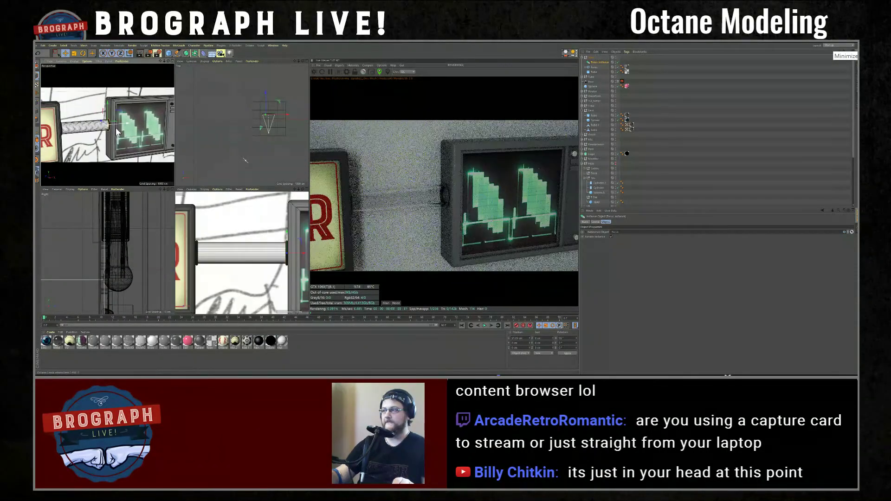
{"action": "mouse_move", "coordinate": [135, 142]}
{"action": "left_mouse_down", "text": "alt"}
{"action": "mouse_move", "coordinate": [156, 140]}
{"action": "mouse_move", "coordinate": [116, 139]}
{"action": "mouse_move", "coordinate": [125, 136]}
{"action": "left_mouse_up", "text": "alt"}
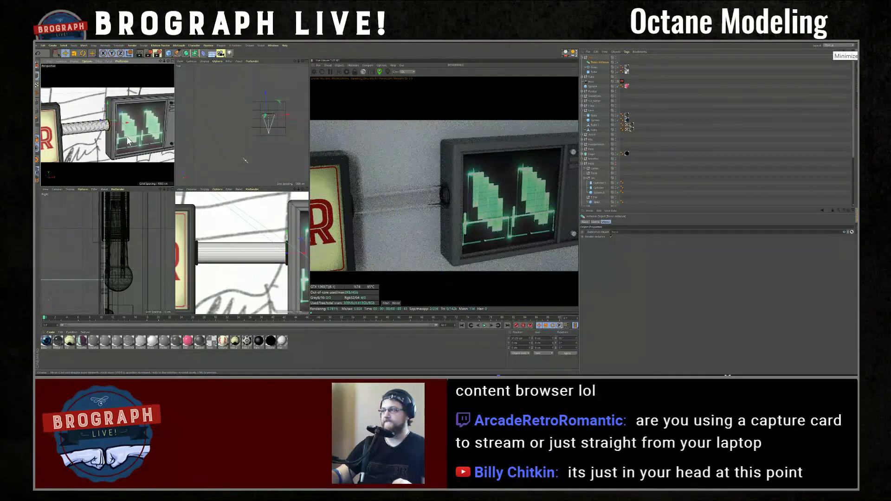
{"action": "scroll", "coordinate": [126, 136], "scroll_direction": "down", "scroll_amount": 10}
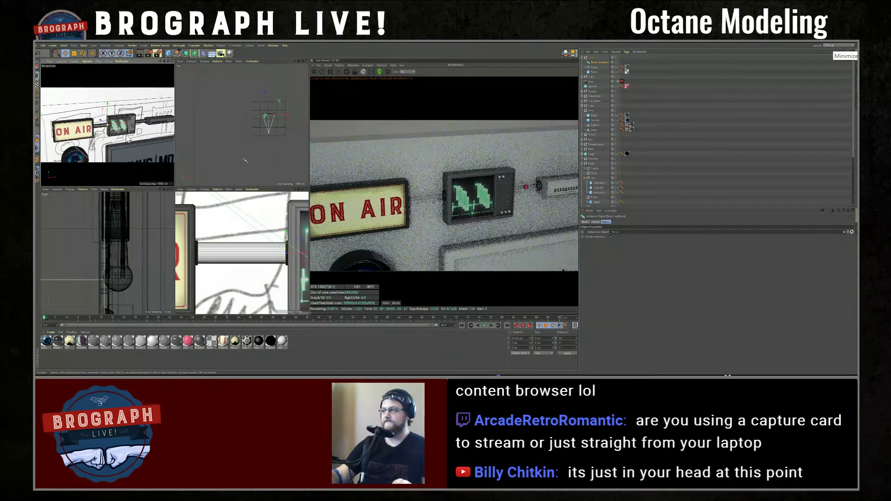
{"action": "scroll", "coordinate": [139, 146], "scroll_direction": "down", "scroll_amount": 5}
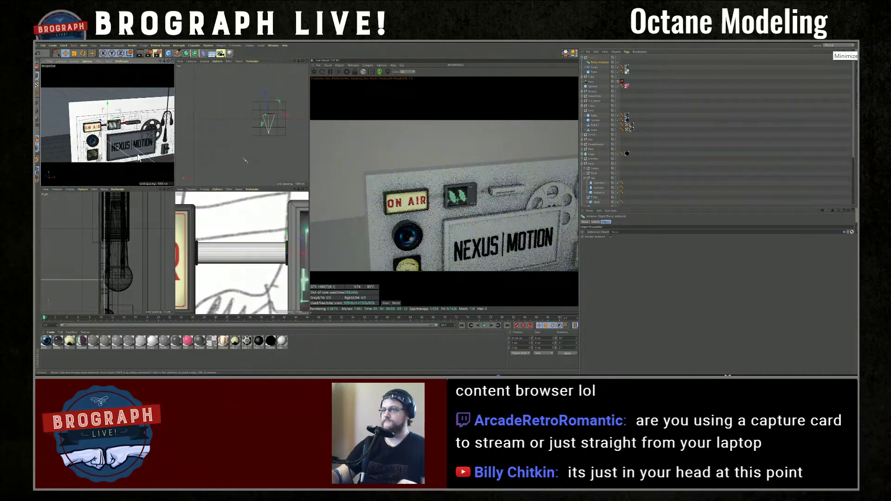
Frame the whole panel in the perspective render, open the Octane camera tag's imager settings, and raise the exposure slightly
{"action": "middle_click_drag", "start_coordinate": [149, 129], "coordinate": [124, 116], "text": "alt"}
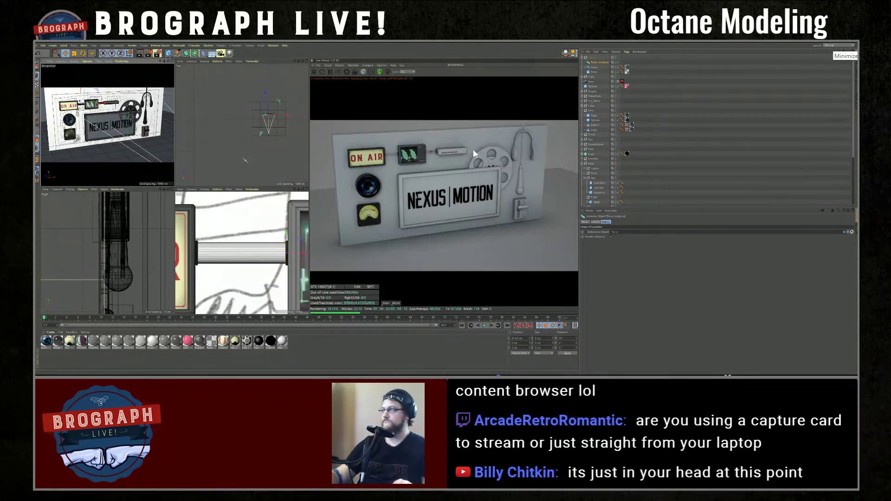
{"action": "left_click", "coordinate": [320, 72]}
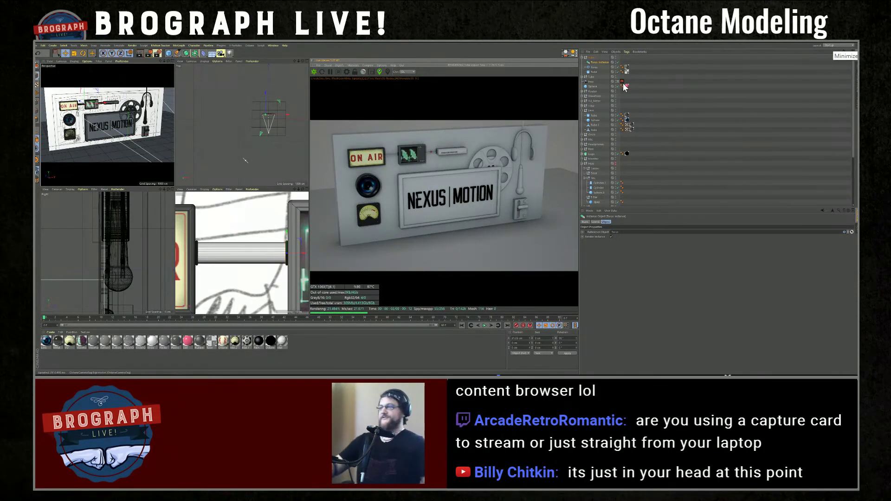
{"action": "left_click", "coordinate": [623, 81]}
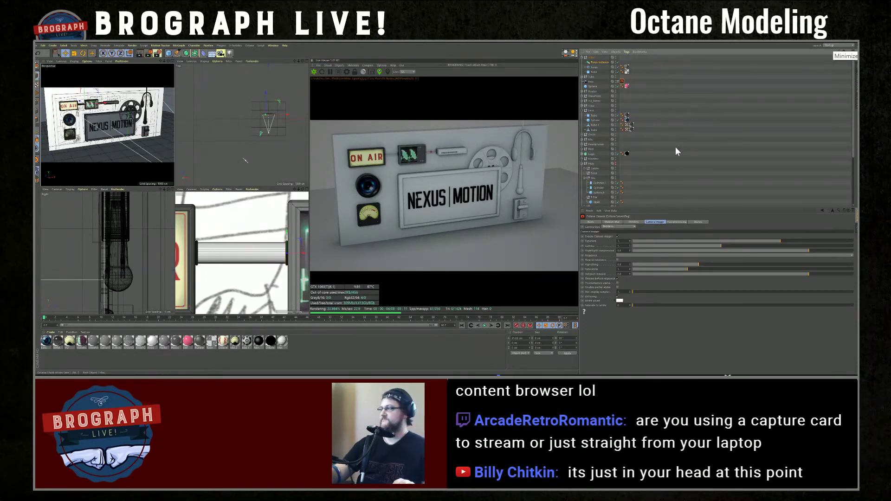
{"action": "scroll", "coordinate": [675, 147], "scroll_direction": "down", "scroll_amount": 5}
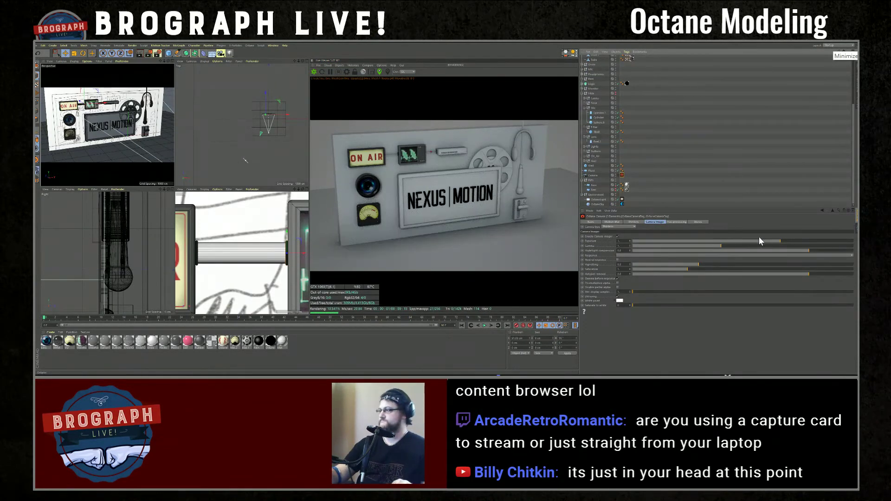
{"action": "left_click_drag", "start_coordinate": [781, 240], "coordinate": [787, 240]}
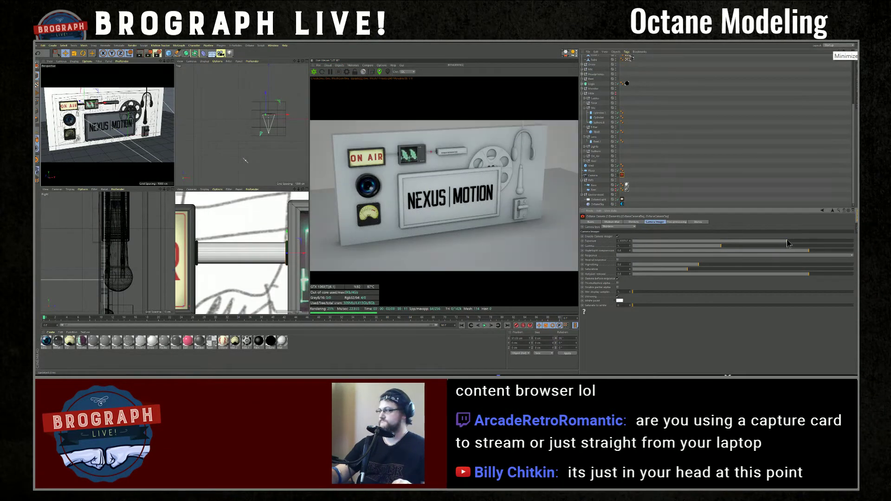
Set the camera imager's response to Linear with a gamma of 2.2, and lower the exposure slightly
{"action": "left_click", "coordinate": [678, 222]}
{"action": "left_click", "coordinate": [658, 221]}
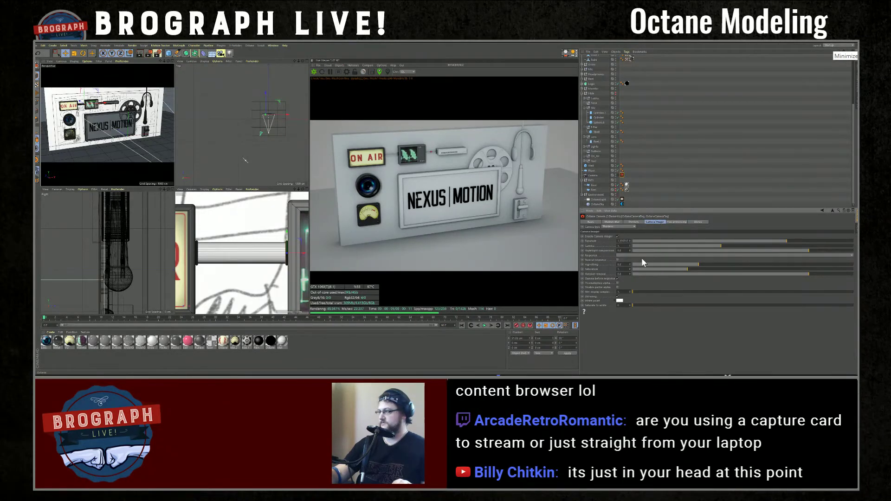
{"action": "left_click", "coordinate": [635, 256]}
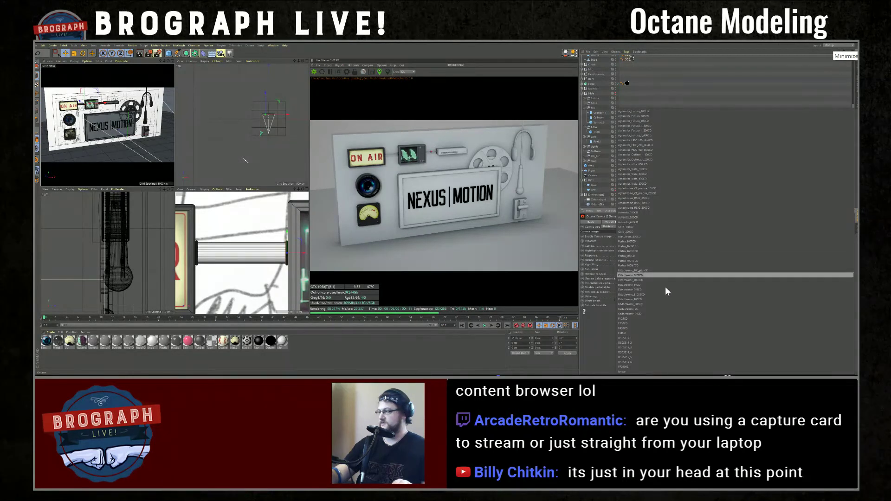
{"action": "left_click", "coordinate": [622, 371]}
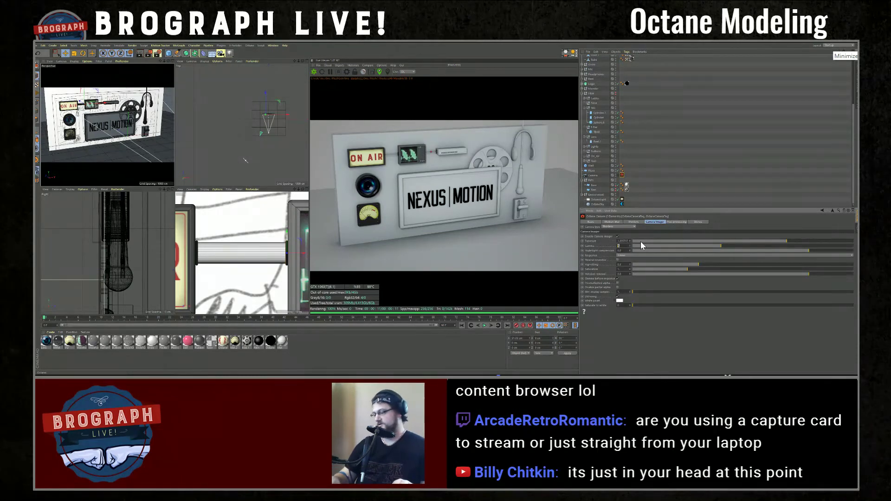
{"action": "type", "text": "2.2"}
{"action": "key", "text": "Return"}
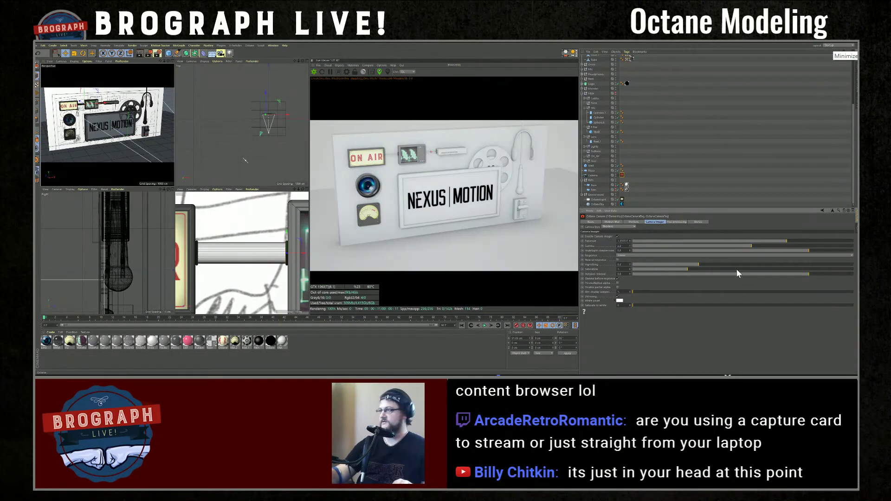
{"action": "mouse_move", "coordinate": [783, 240]}
{"action": "left_mouse_down"}
{"action": "mouse_move", "coordinate": [772, 242]}
{"action": "mouse_move", "coordinate": [783, 241]}
{"action": "left_mouse_up"}
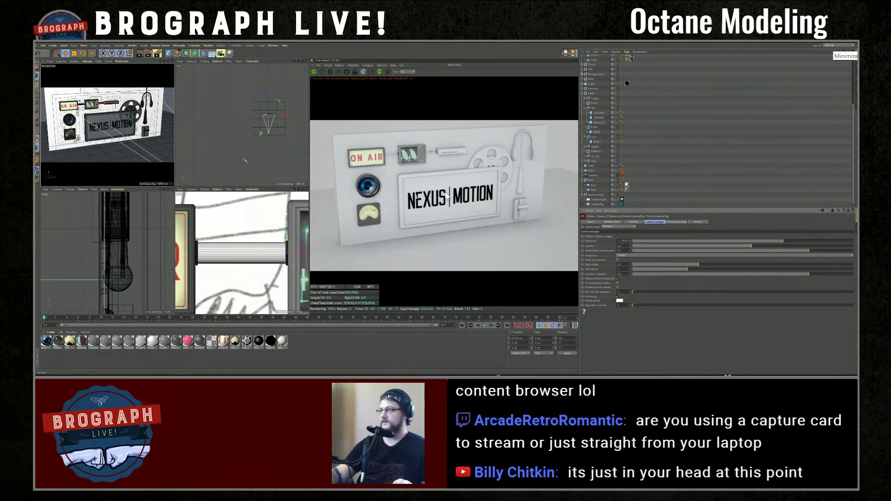
Darken the environment's float texture to black, enable the light object above the environment sky, and view the panel more frontally
{"action": "scroll", "coordinate": [120, 124], "scroll_direction": "up", "scroll_amount": 3}
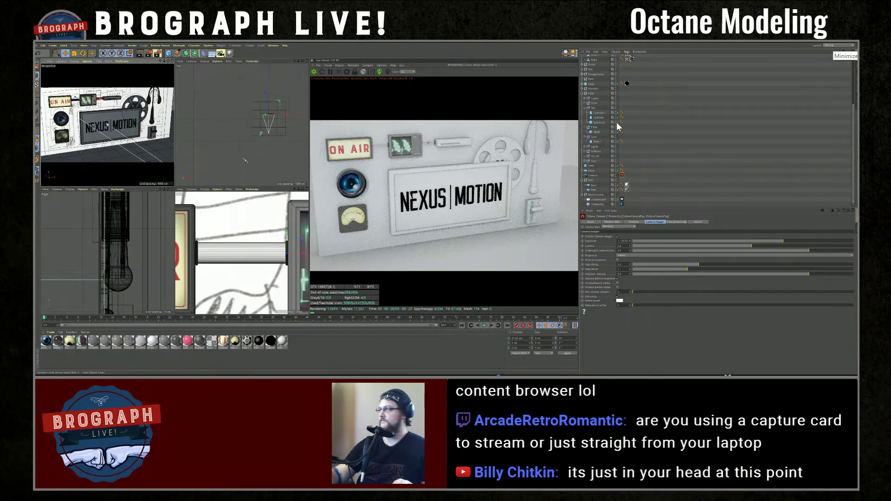
{"action": "left_click", "coordinate": [621, 205]}
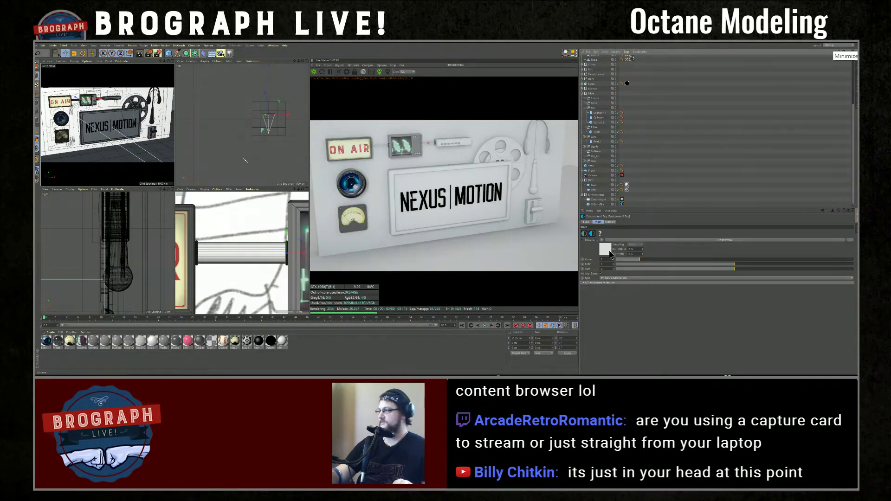
{"action": "left_click", "coordinate": [610, 252]}
{"action": "left_click_drag", "start_coordinate": [778, 236], "coordinate": [590, 234]}
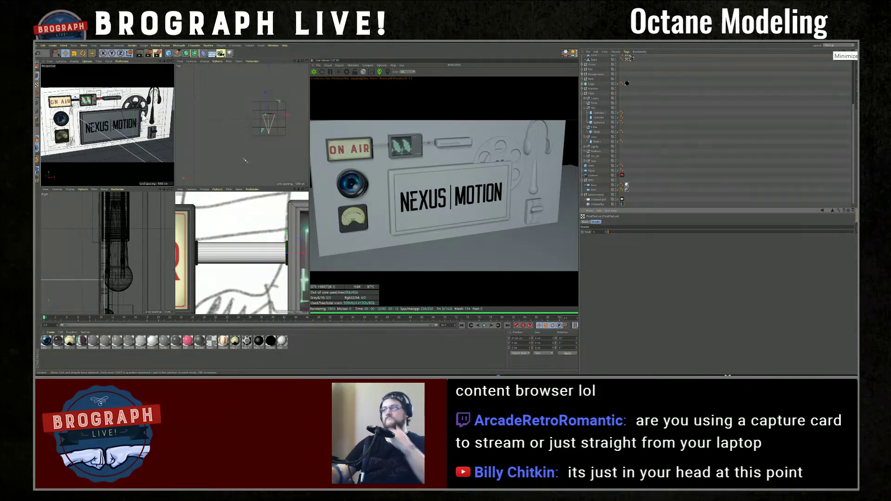
{"action": "left_click", "coordinate": [618, 199]}
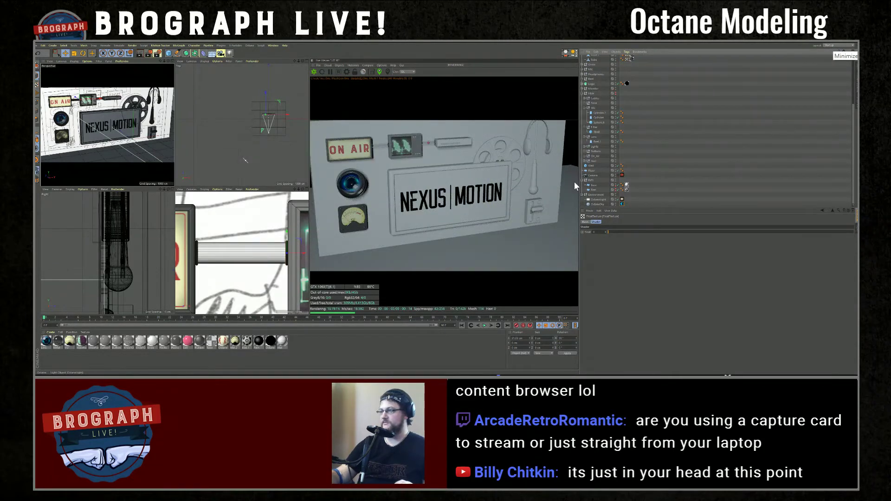
{"action": "mouse_move", "coordinate": [168, 147]}
{"action": "left_mouse_down", "text": "alt"}
{"action": "mouse_move", "coordinate": [152, 154]}
{"action": "mouse_move", "coordinate": [164, 150]}
{"action": "left_mouse_up", "text": "alt"}
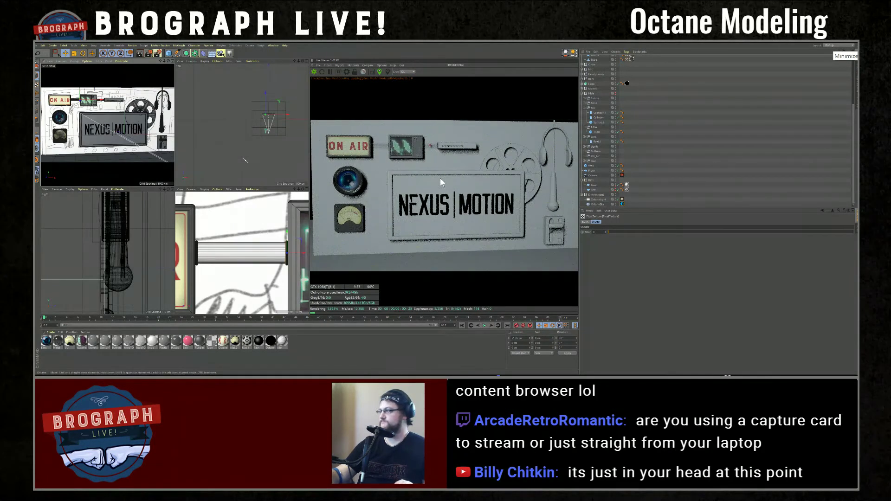
Raise the environment's float texture to a dim grey so it softly fills the lighting on the panel
{"action": "left_click", "coordinate": [622, 203]}
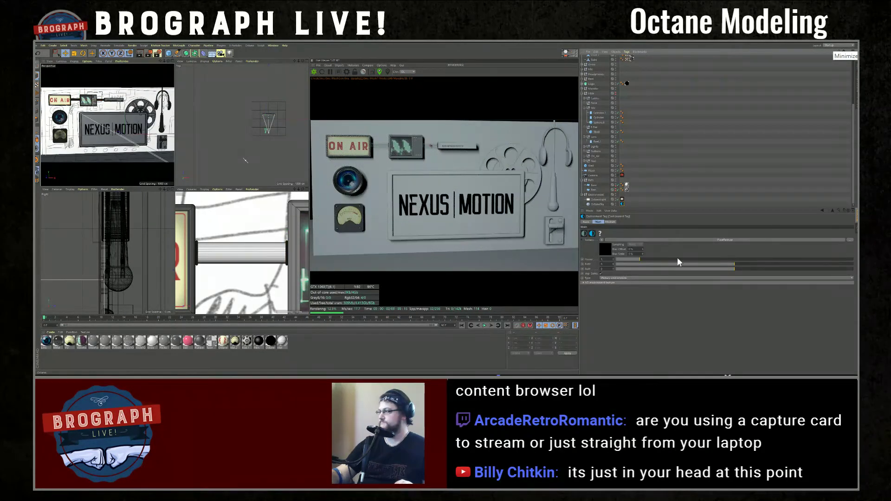
{"action": "left_click", "coordinate": [607, 249]}
{"action": "left_click_drag", "start_coordinate": [637, 231], "coordinate": [717, 233]}
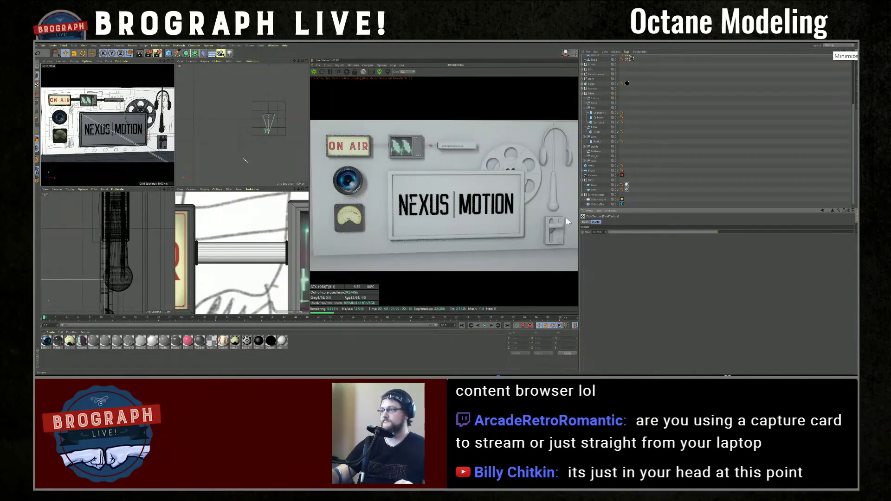
{"action": "left_click_drag", "start_coordinate": [698, 232], "coordinate": [686, 232]}
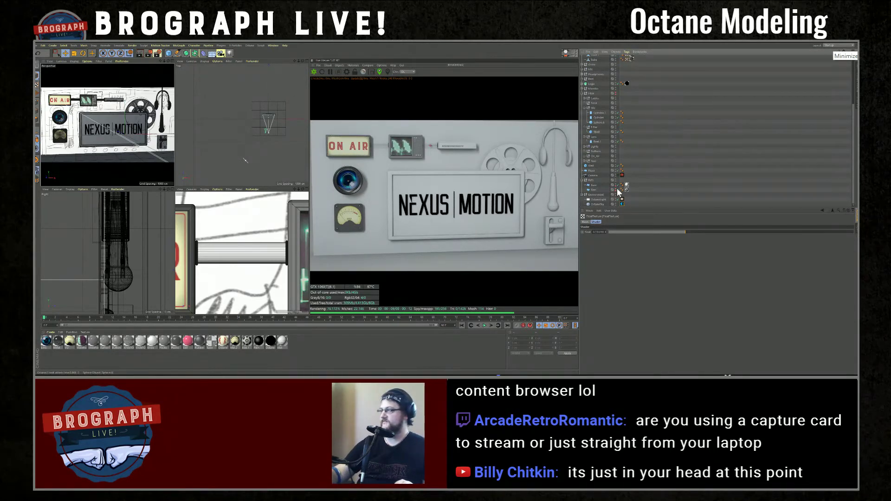
Reset the camera imager's exposure to 1, raise it gradually to brighten the render, and lower the gamma for more contrast
{"action": "left_click", "coordinate": [623, 176]}
{"action": "scroll", "coordinate": [636, 107], "scroll_direction": "up", "scroll_amount": 5}
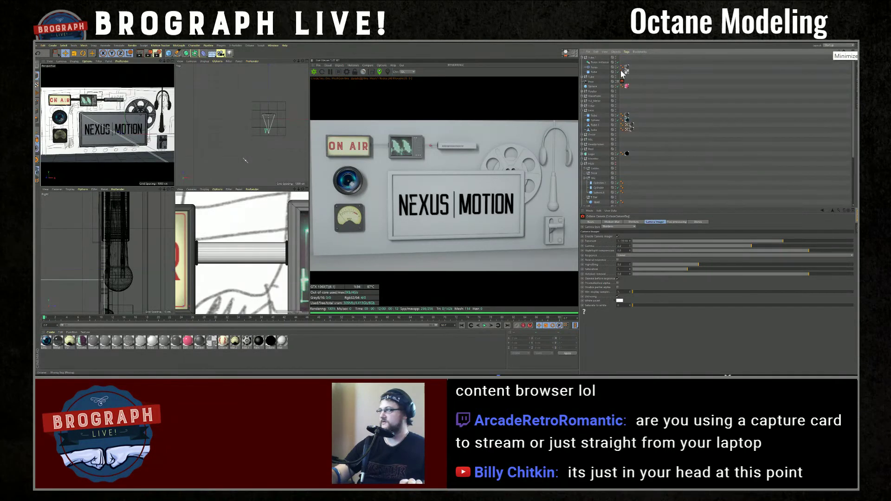
{"action": "left_click", "coordinate": [623, 81], "text": "ctrl"}
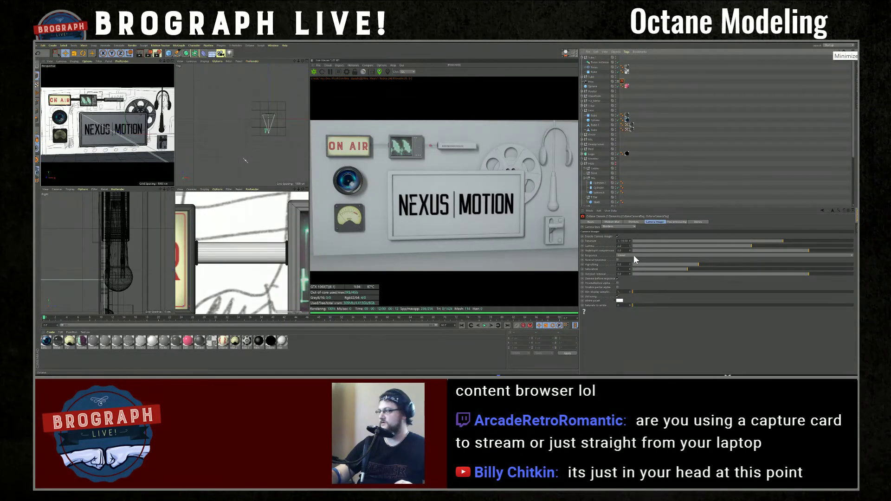
{"action": "left_click_drag", "start_coordinate": [616, 242], "coordinate": [681, 249]}
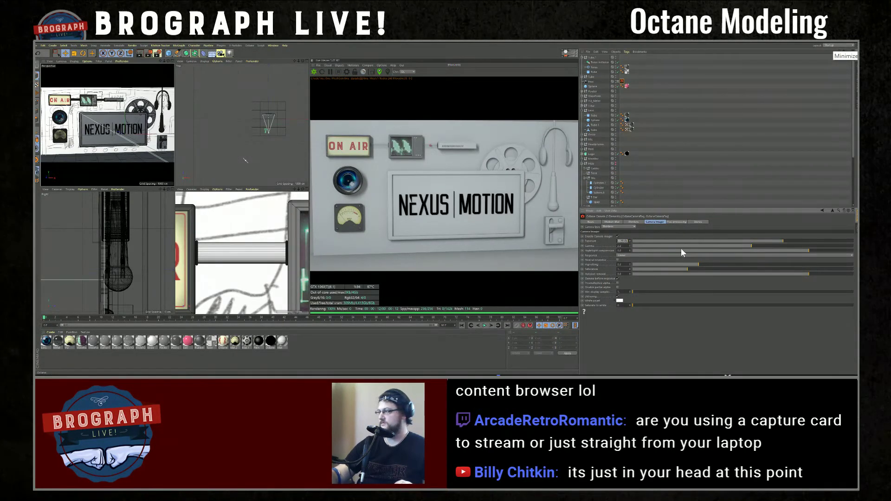
{"action": "type", "text": "1"}
{"action": "key", "text": "Return"}
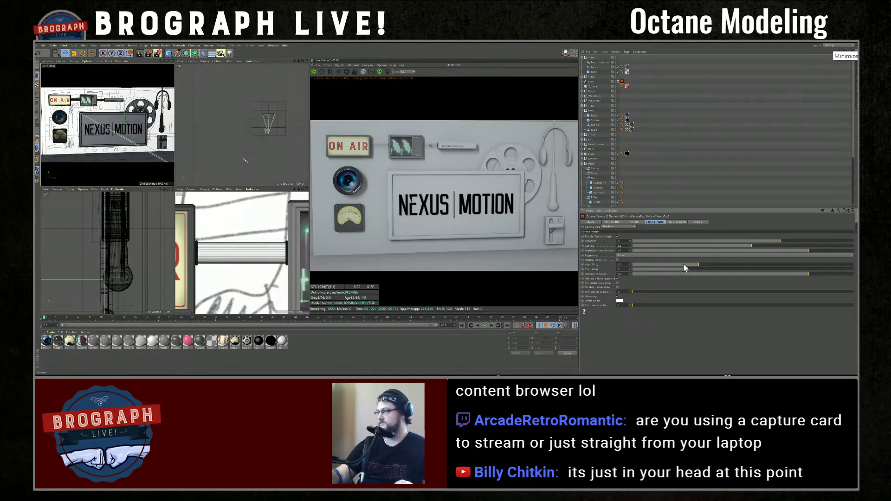
{"action": "left_click_drag", "start_coordinate": [748, 246], "coordinate": [792, 241]}
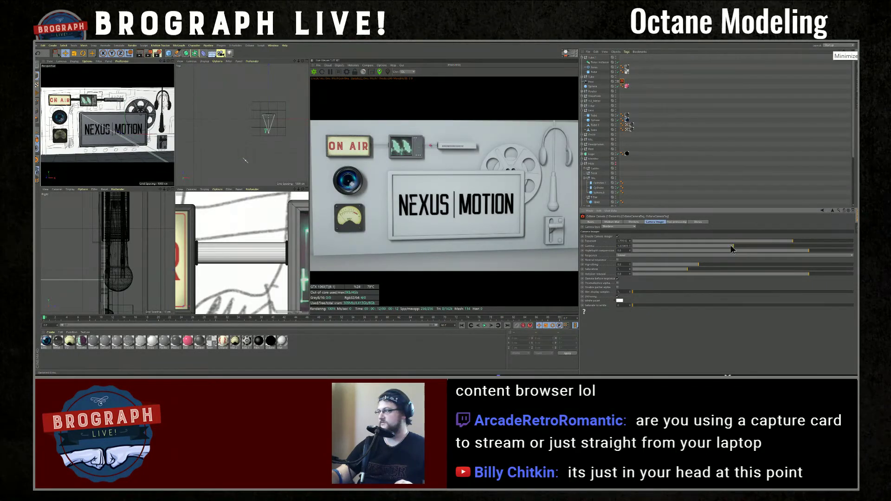
{"action": "left_click_drag", "start_coordinate": [731, 246], "coordinate": [728, 246]}
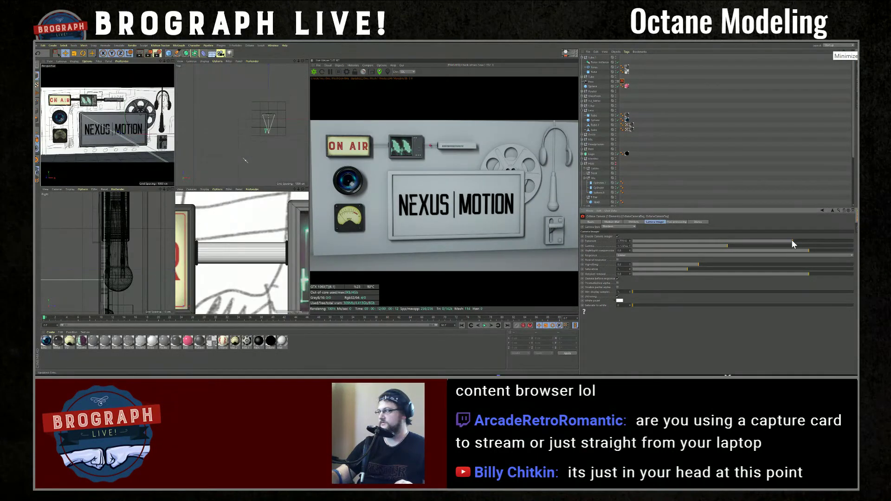
{"action": "left_click_drag", "start_coordinate": [800, 242], "coordinate": [796, 243]}
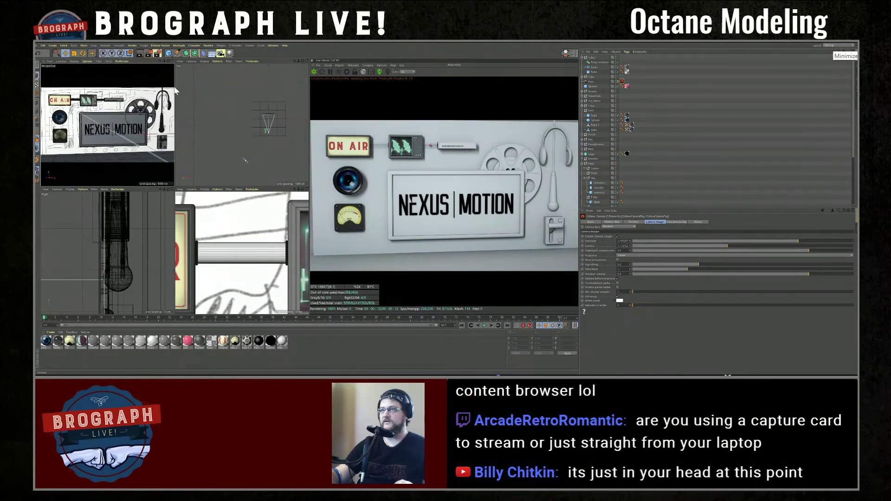
Maximize the perspective view, inspect the connector between the ON AIR sign and waveform screen up close, and collapse its group
{"action": "middle_click", "coordinate": [171, 105]}
{"action": "left_click_drag", "start_coordinate": [235, 195], "coordinate": [252, 155], "text": "alt"}
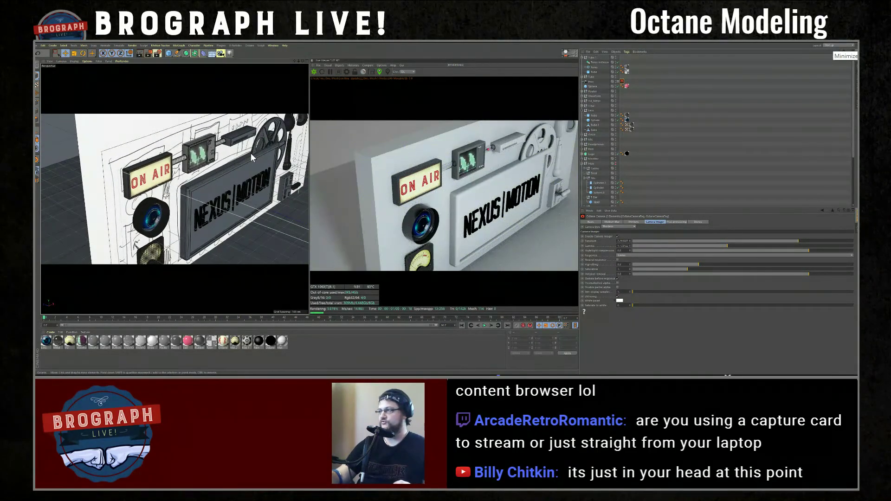
{"action": "left_click", "coordinate": [179, 164]}
{"action": "key", "text": "o"}
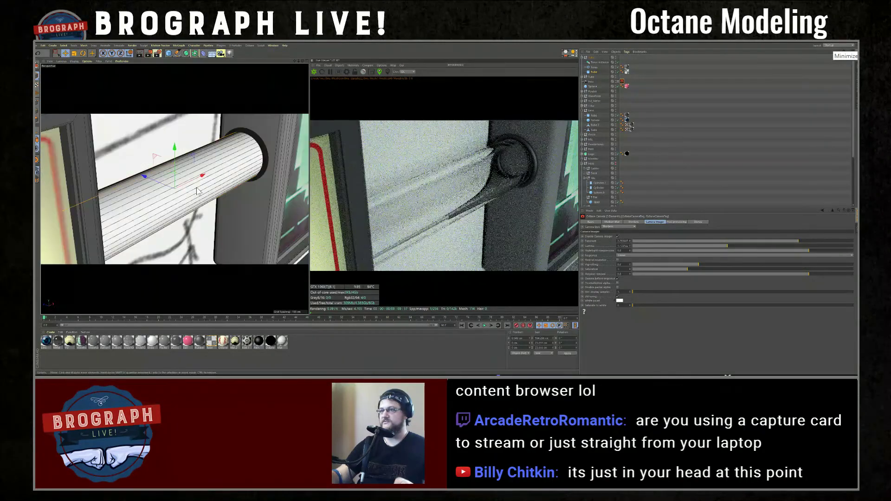
{"action": "left_click_drag", "start_coordinate": [198, 191], "coordinate": [256, 216], "text": "alt"}
{"action": "scroll", "coordinate": [256, 209], "scroll_direction": "down", "scroll_amount": 5}
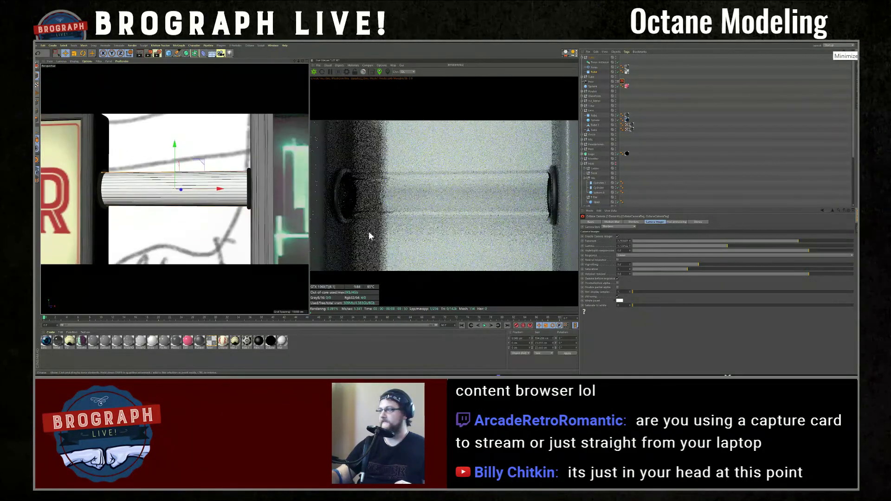
{"action": "left_click", "coordinate": [593, 58]}
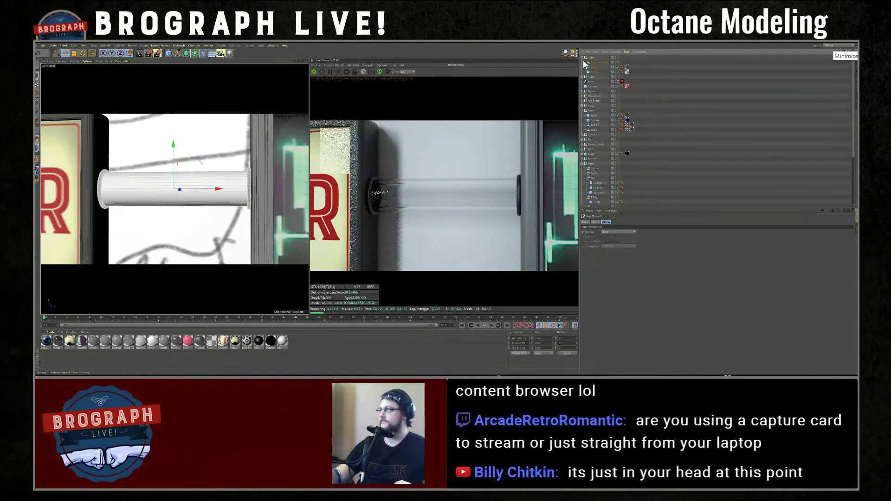
{"action": "left_click", "coordinate": [582, 58]}
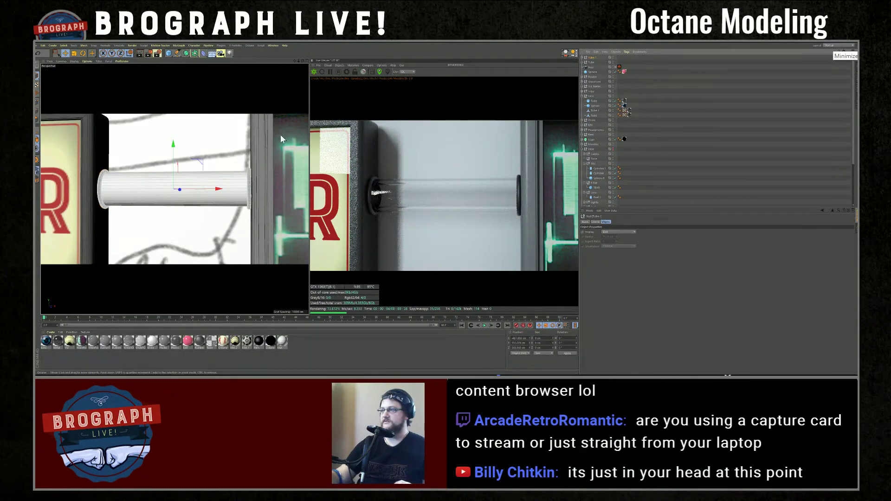
Check the connector against the whole panel in the render, and select the connector's group in the object hierarchy
{"action": "left_click_drag", "start_coordinate": [243, 139], "coordinate": [245, 152], "text": "alt"}
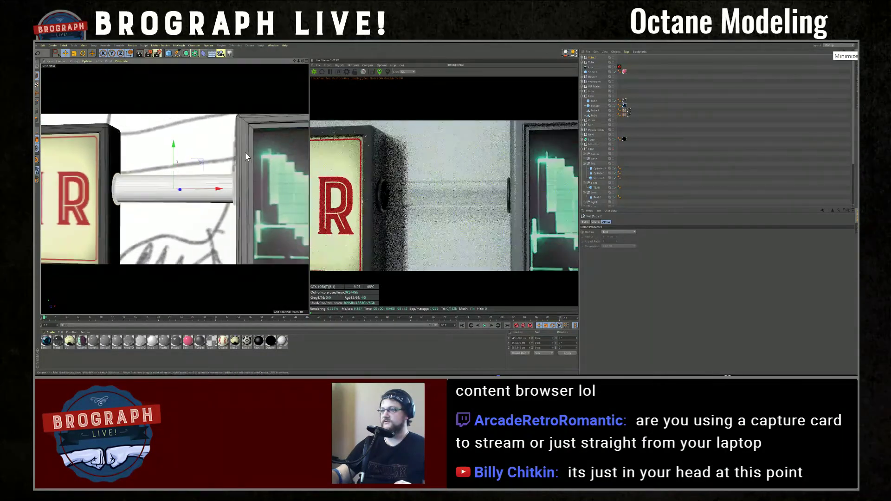
{"action": "scroll", "coordinate": [245, 155], "scroll_direction": "down", "scroll_amount": 6}
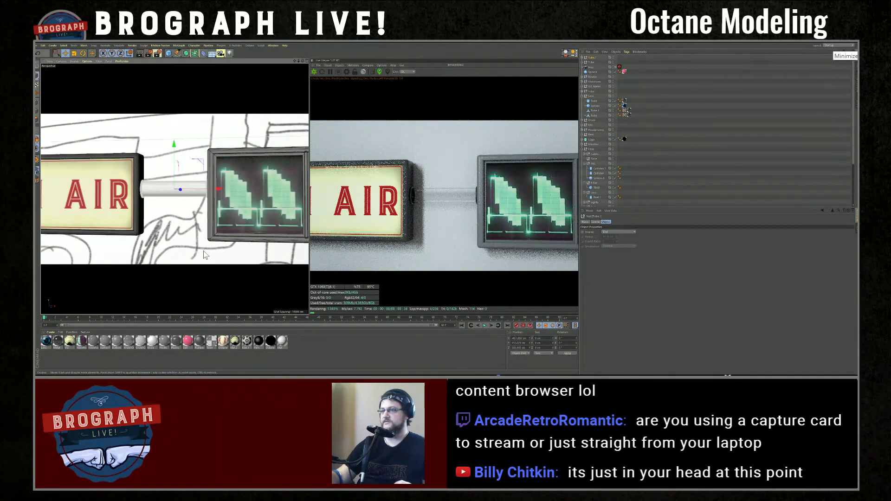
{"action": "left_click", "coordinate": [232, 225]}
{"action": "key", "text": "o"}
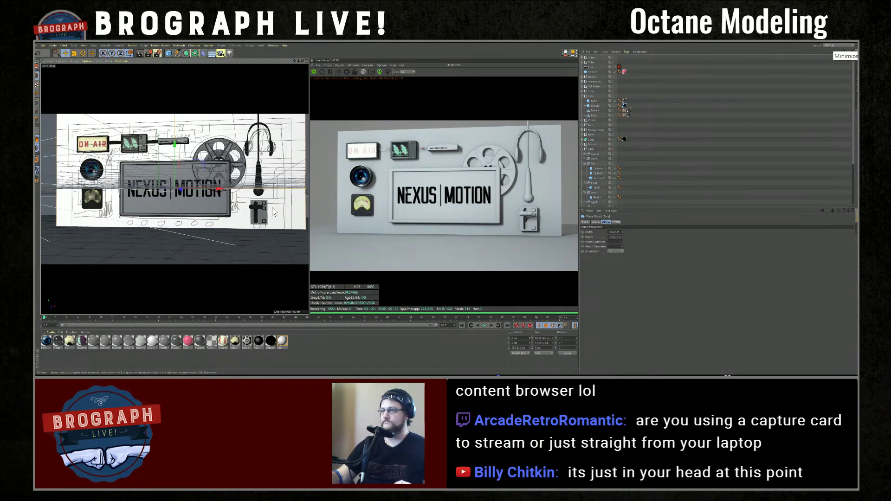
{"action": "left_click", "coordinate": [263, 218]}
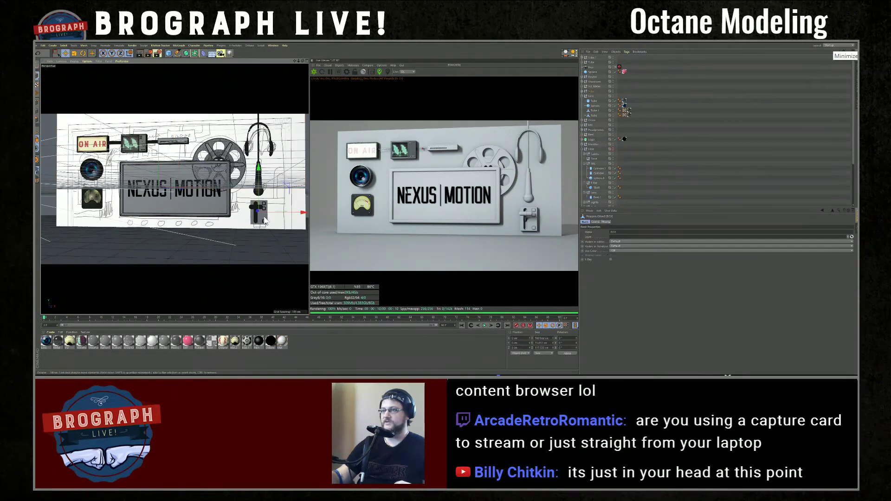
{"action": "left_click", "coordinate": [594, 58]}
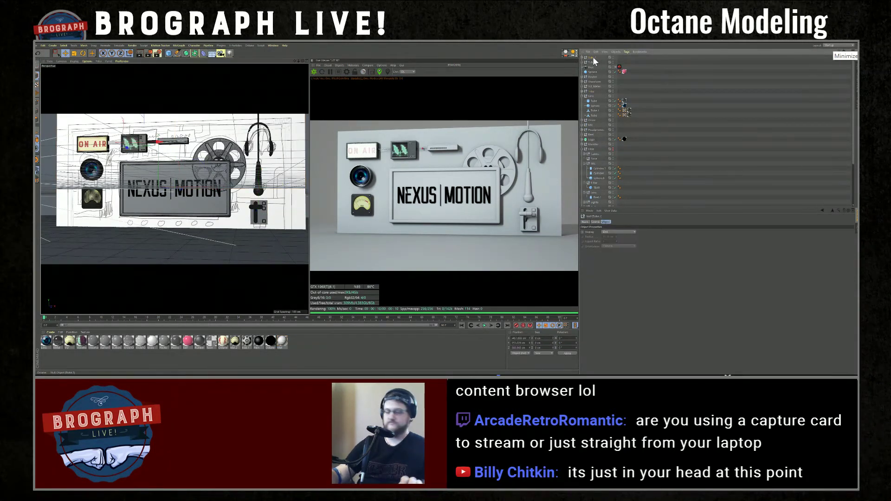
Duplicate the tube connector's group and move the copy beside the lever switch, on the side facing the panel's outer edge
{"action": "key", "text": "ctrl+c"}
{"action": "key", "text": "ctrl+v"}
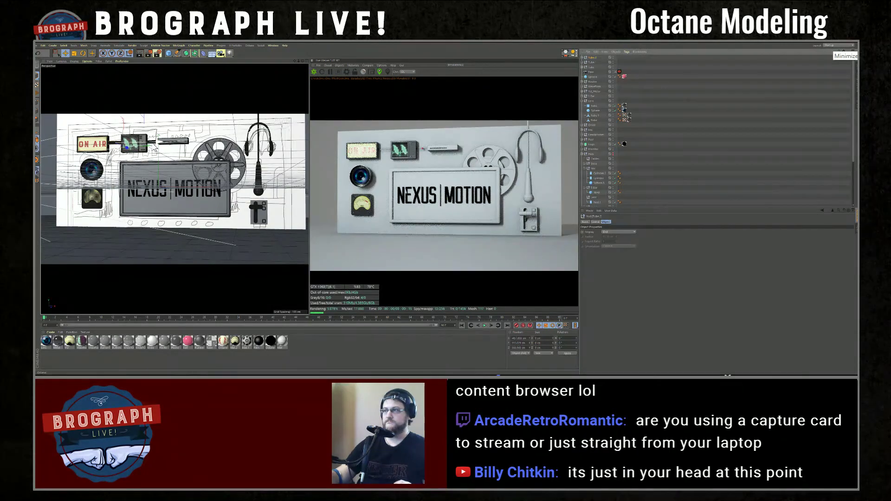
{"action": "left_click_drag", "start_coordinate": [156, 149], "coordinate": [295, 146]}
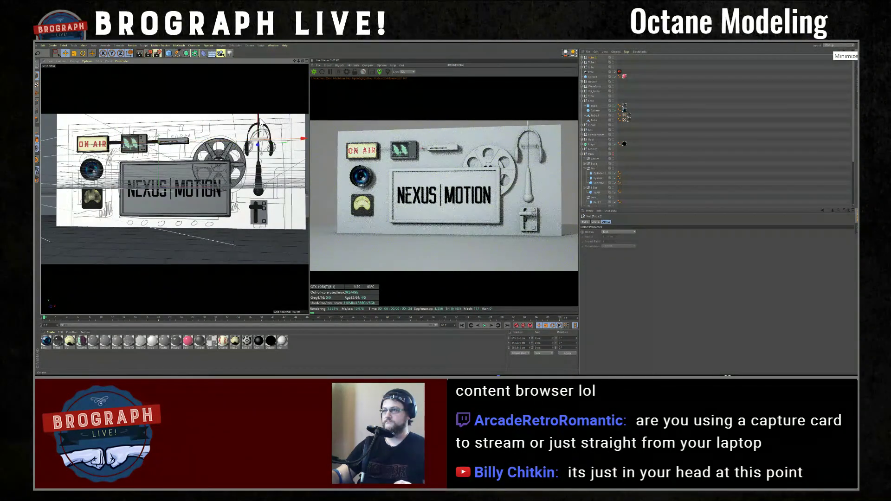
{"action": "left_click_drag", "start_coordinate": [260, 141], "coordinate": [266, 183]}
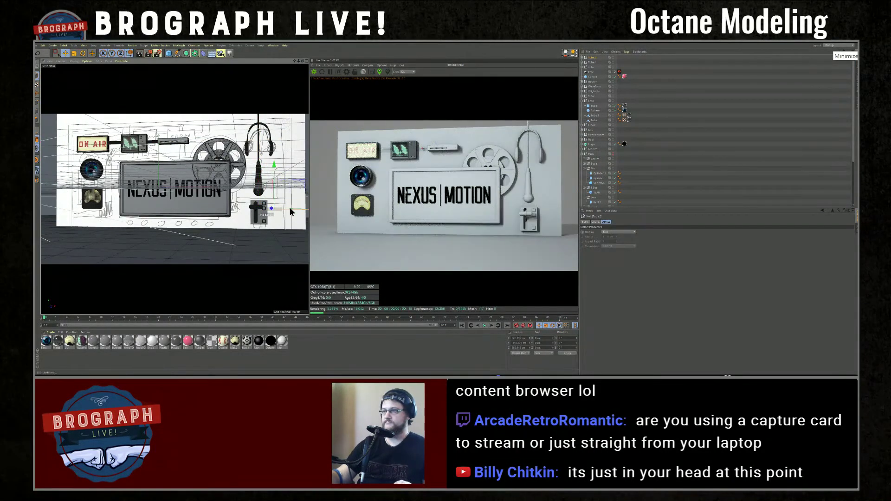
{"action": "left_click_drag", "start_coordinate": [290, 208], "coordinate": [292, 208]}
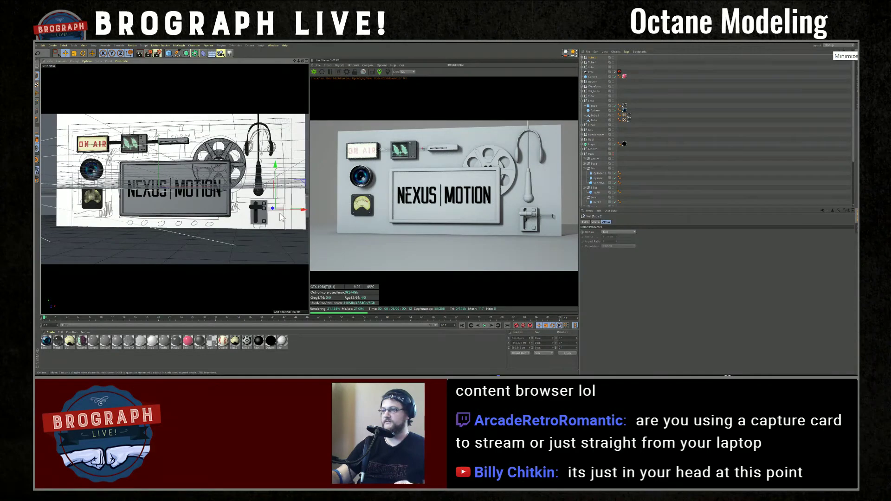
Frame the copied connector up close and nudge it horizontally into the gap beside the lever switch
{"action": "key", "text": "s"}
{"action": "scroll", "coordinate": [231, 197], "scroll_direction": "down", "scroll_amount": 8}
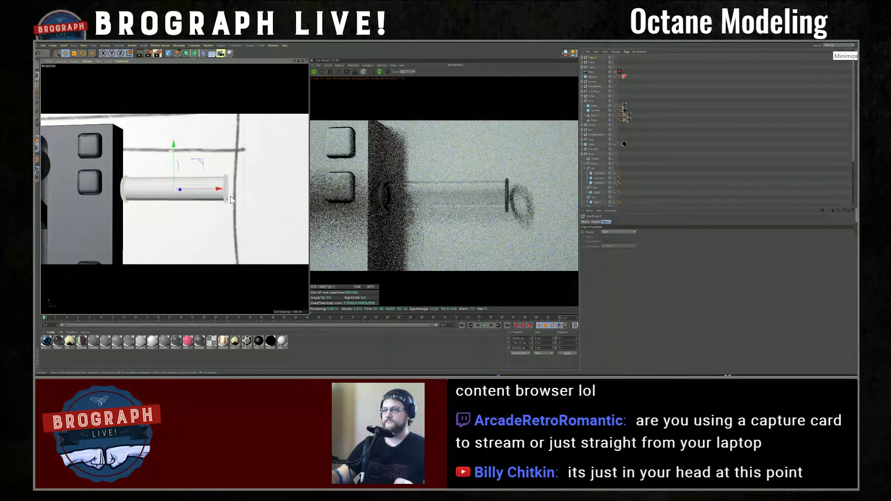
{"action": "scroll", "coordinate": [243, 155], "scroll_direction": "down", "scroll_amount": 2}
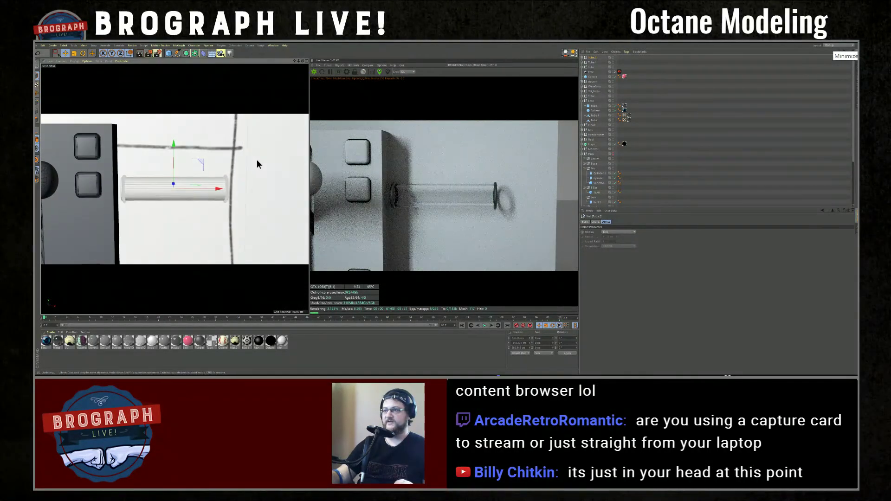
{"action": "left_click_drag", "start_coordinate": [257, 160], "coordinate": [262, 162], "text": "alt"}
{"action": "left_click_drag", "start_coordinate": [222, 188], "coordinate": [216, 193]}
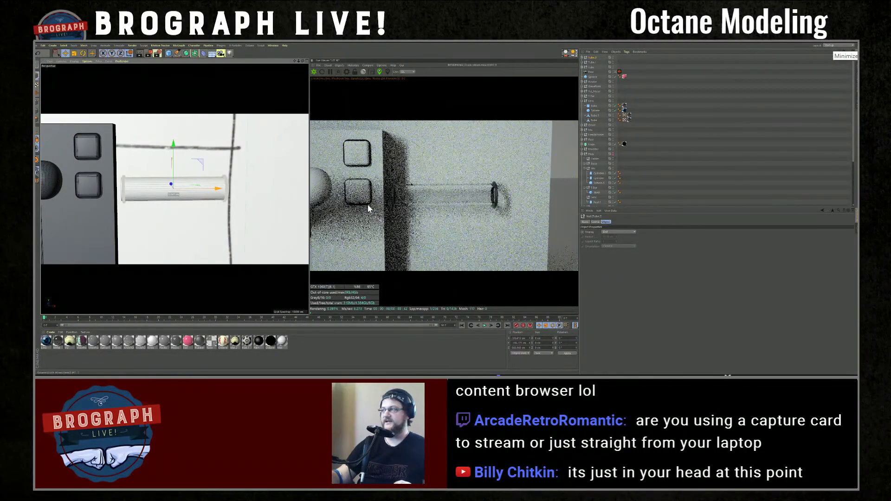
Expand the copied connector's group and increase the glass tube's height so it reaches the lever switch
{"action": "left_click", "coordinate": [583, 58]}
{"action": "left_click", "coordinate": [595, 72]}
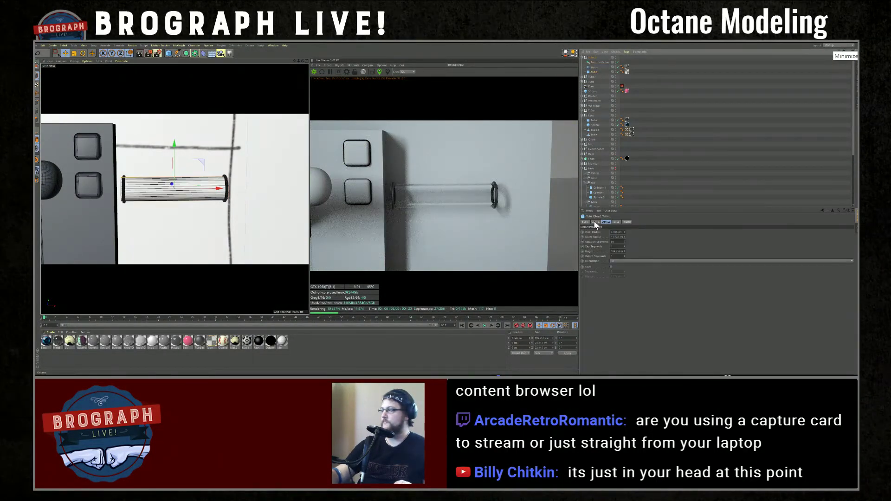
{"action": "left_click_drag", "start_coordinate": [625, 252], "coordinate": [624, 243]}
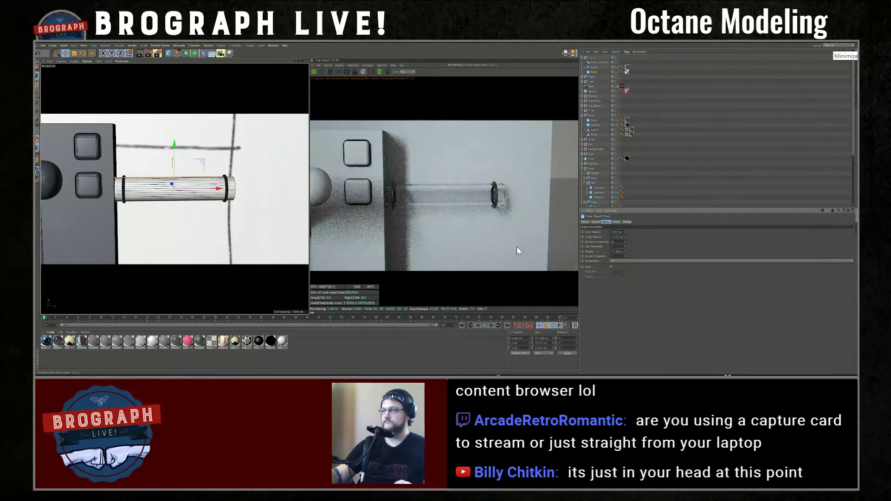
Move the connector's torus ring and its instance outward to the two ends of the lengthened tube
{"action": "left_click", "coordinate": [595, 68]}
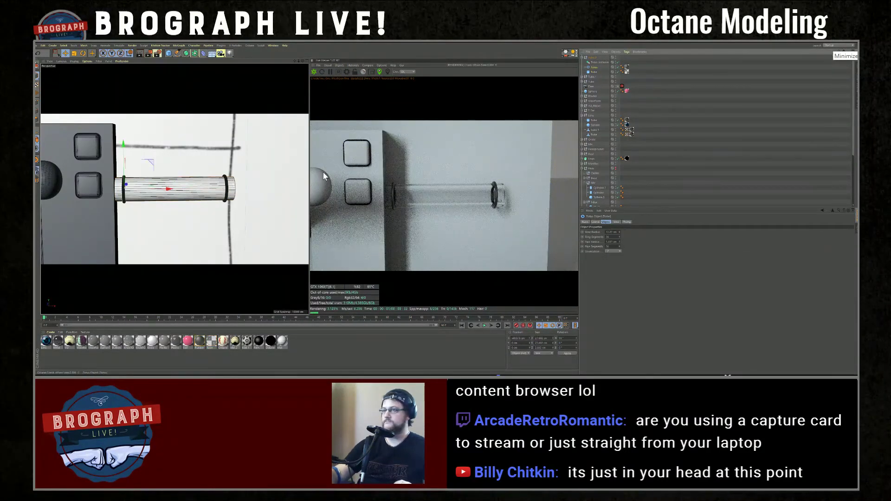
{"action": "left_click", "coordinate": [307, 61]}
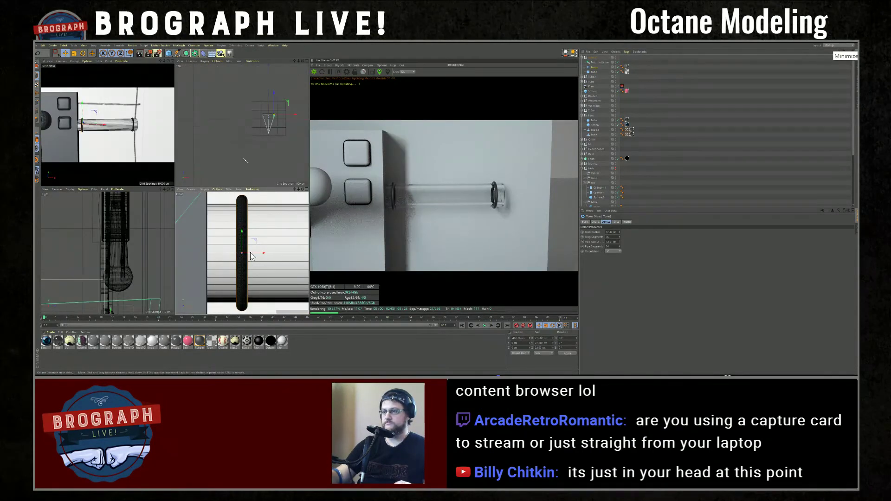
{"action": "left_click_drag", "start_coordinate": [255, 261], "coordinate": [229, 256]}
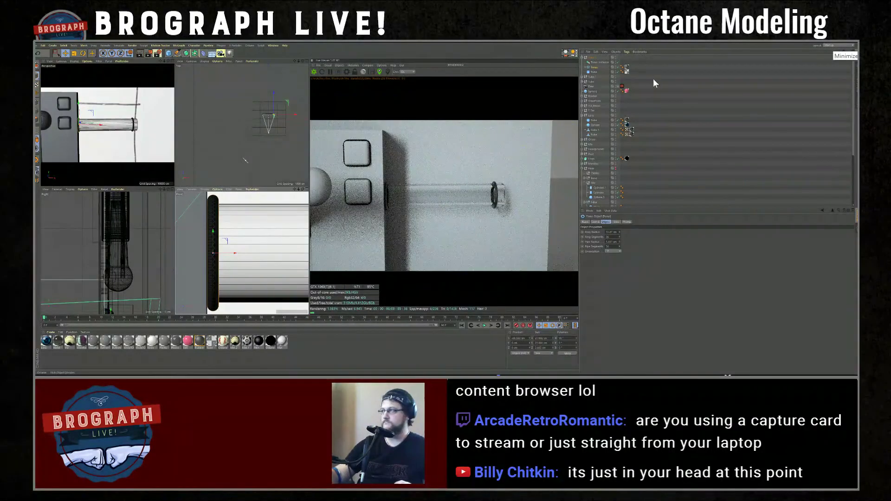
{"action": "left_click", "coordinate": [601, 62]}
{"action": "scroll", "coordinate": [263, 257], "scroll_direction": "down", "scroll_amount": 2}
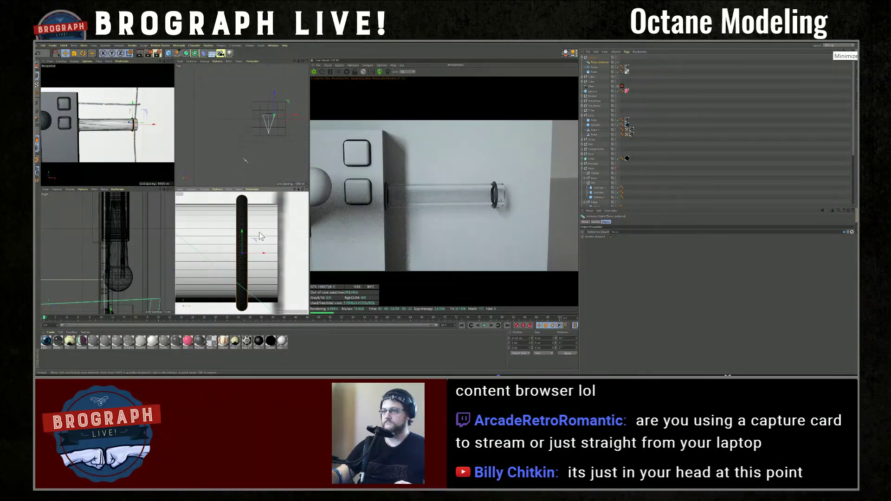
{"action": "left_click_drag", "start_coordinate": [279, 251], "coordinate": [282, 251]}
{"action": "scroll", "coordinate": [279, 250], "scroll_direction": "down", "scroll_amount": 5}
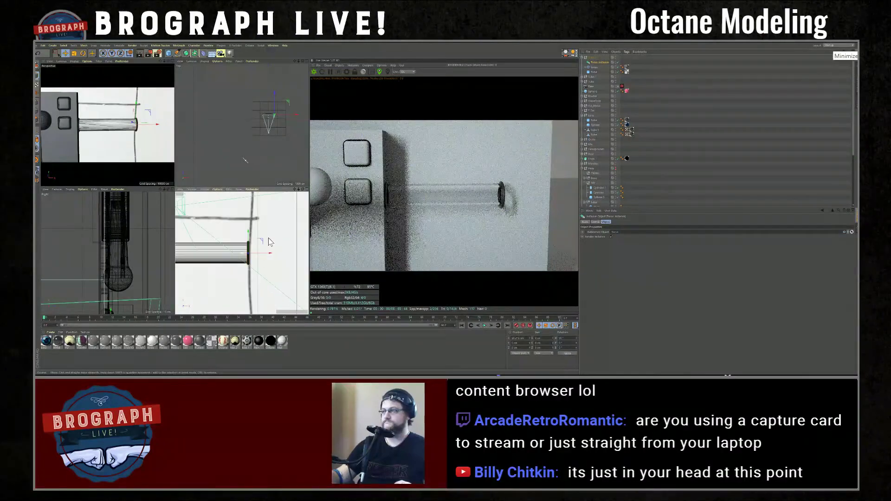
{"action": "scroll", "coordinate": [133, 124], "scroll_direction": "down", "scroll_amount": 8}
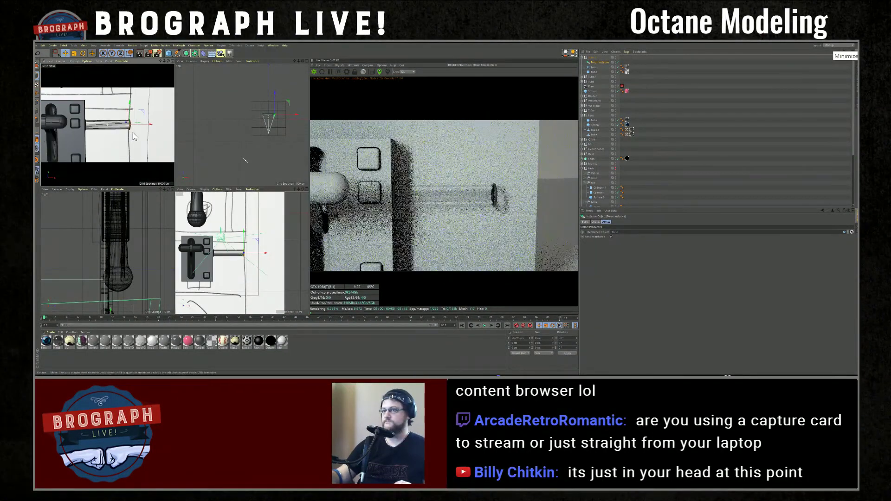
Duplicate the lengthened connector and position the copy between the NEXUS MOTION frame and the lever switch in the front view
{"action": "left_click", "coordinate": [592, 58]}
{"action": "key", "text": "ctrl+c"}
{"action": "key", "text": "ctrl+v"}
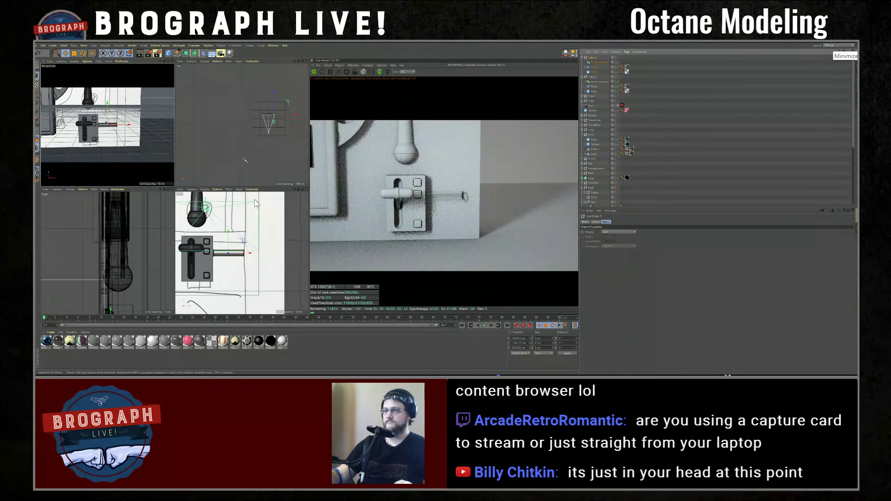
{"action": "scroll", "coordinate": [228, 284], "scroll_direction": "up", "scroll_amount": 3}
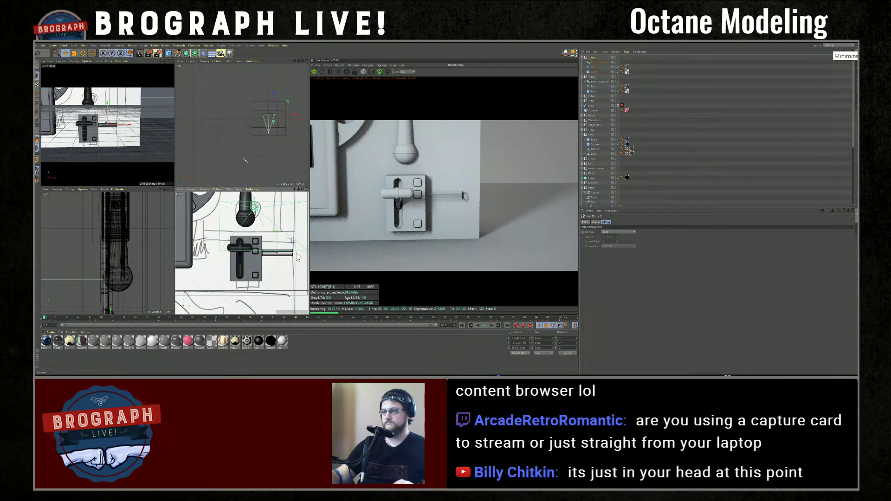
{"action": "left_click_drag", "start_coordinate": [246, 254], "coordinate": [192, 254]}
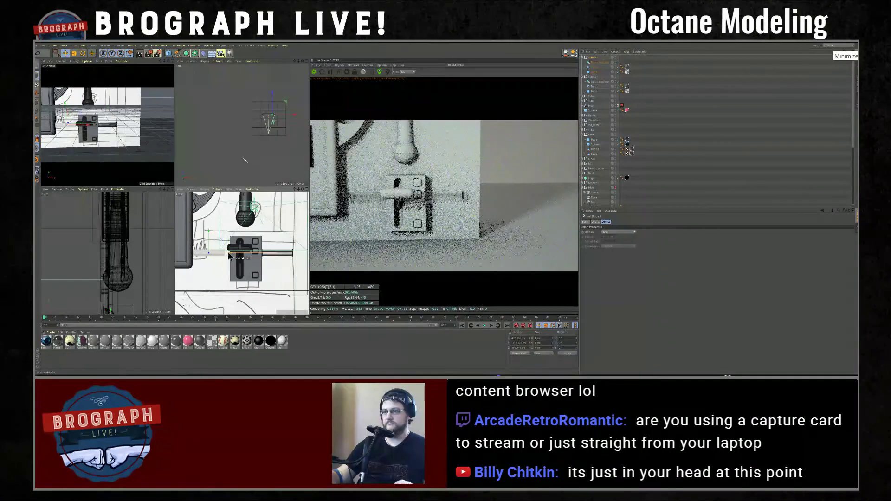
{"action": "scroll", "coordinate": [246, 272], "scroll_direction": "up", "scroll_amount": 5}
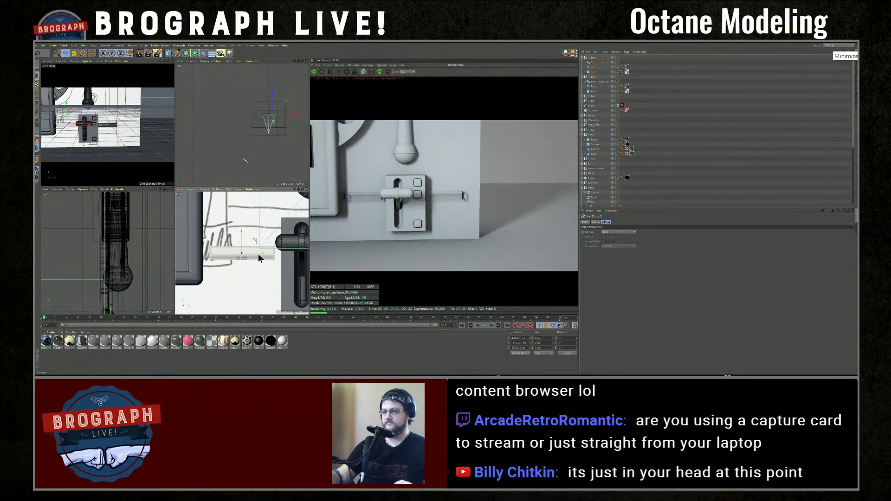
{"action": "left_click_drag", "start_coordinate": [258, 254], "coordinate": [258, 254]}
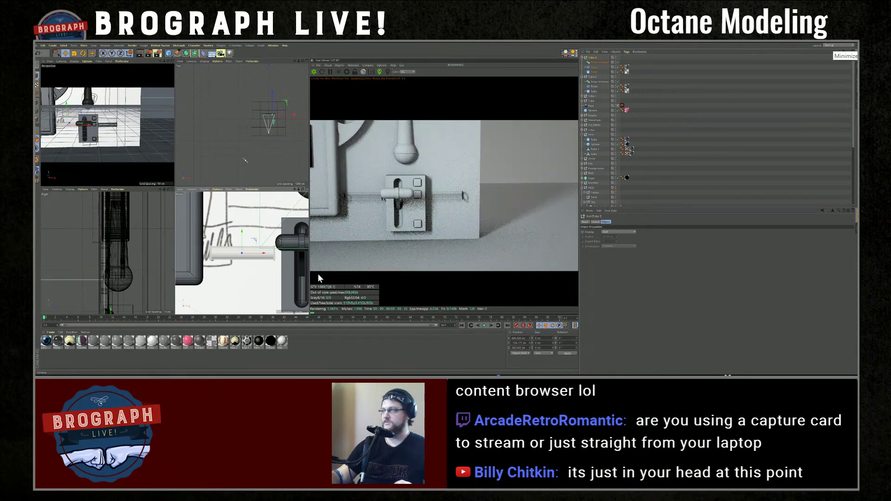
Lengthen the new connector's tube to span the frame-to-switch gap and move its torus ring and instance to the tube's ends
{"action": "left_click", "coordinate": [594, 73]}
{"action": "left_click_drag", "start_coordinate": [625, 253], "coordinate": [625, 242]}
{"action": "left_click", "coordinate": [595, 67]}
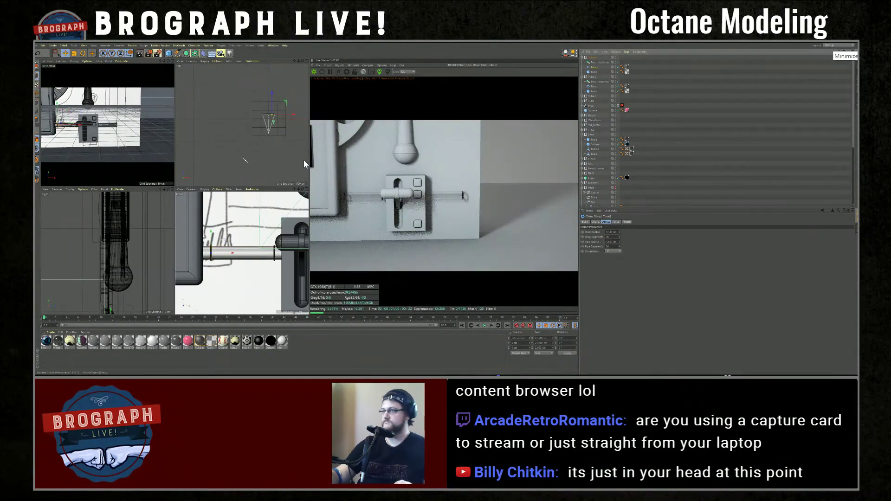
{"action": "key", "text": "o"}
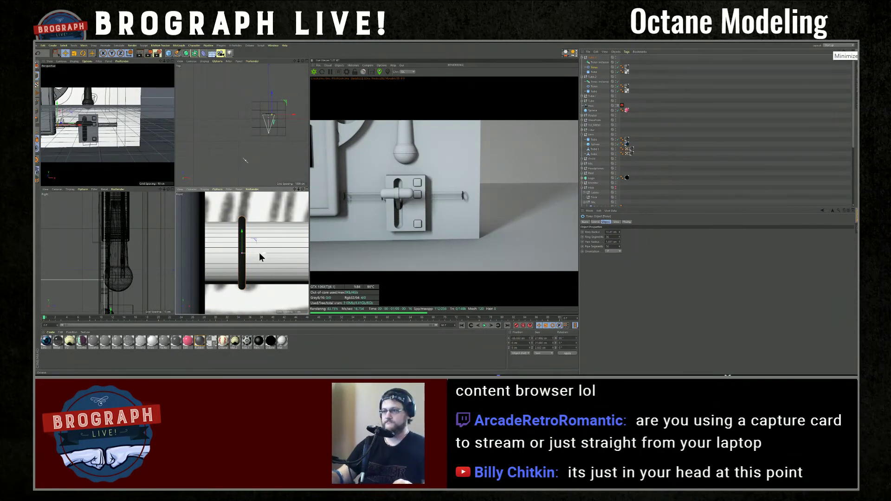
{"action": "left_click_drag", "start_coordinate": [259, 252], "coordinate": [226, 252]}
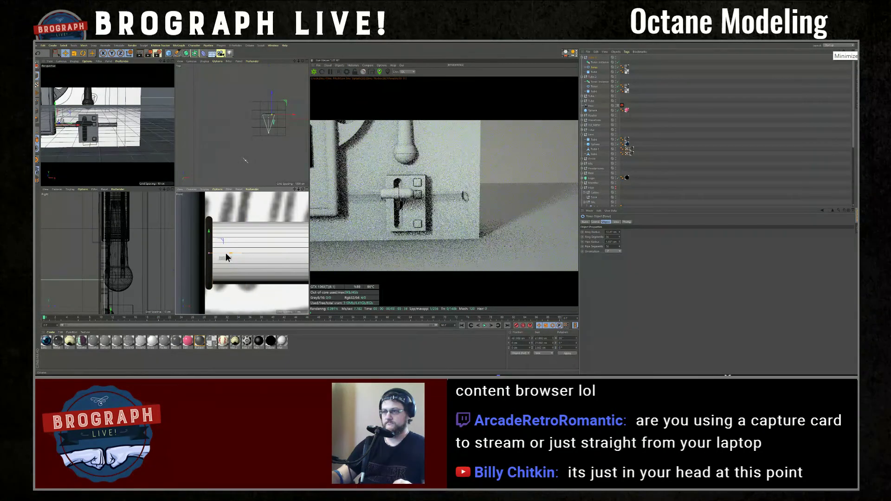
{"action": "left_click", "coordinate": [597, 63]}
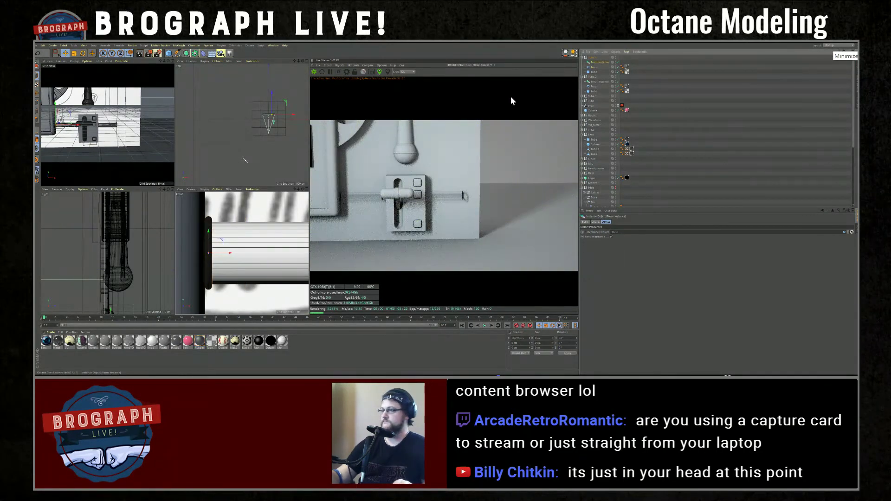
{"action": "key", "text": "s"}
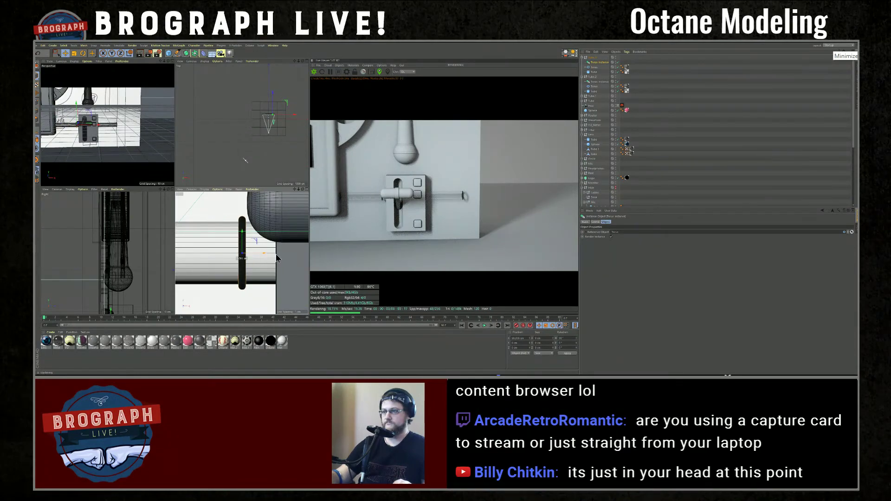
{"action": "left_click_drag", "start_coordinate": [277, 259], "coordinate": [288, 258]}
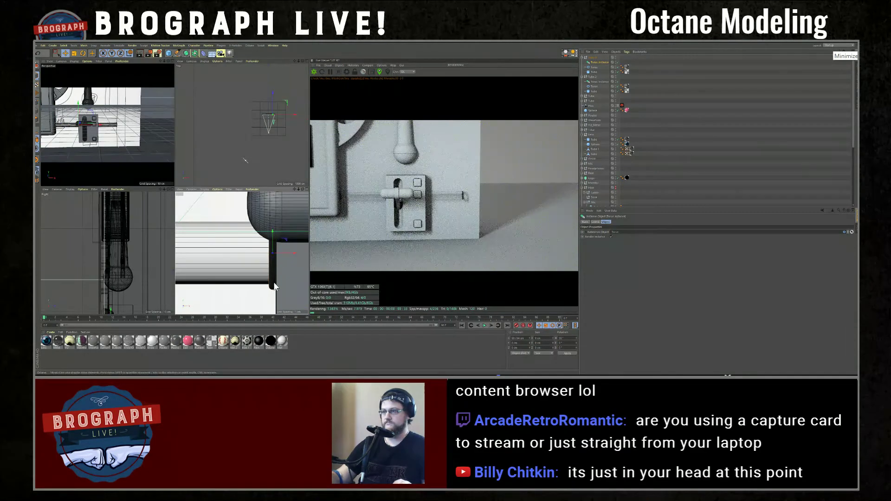
{"action": "scroll", "coordinate": [274, 287], "scroll_direction": "down", "scroll_amount": 10}
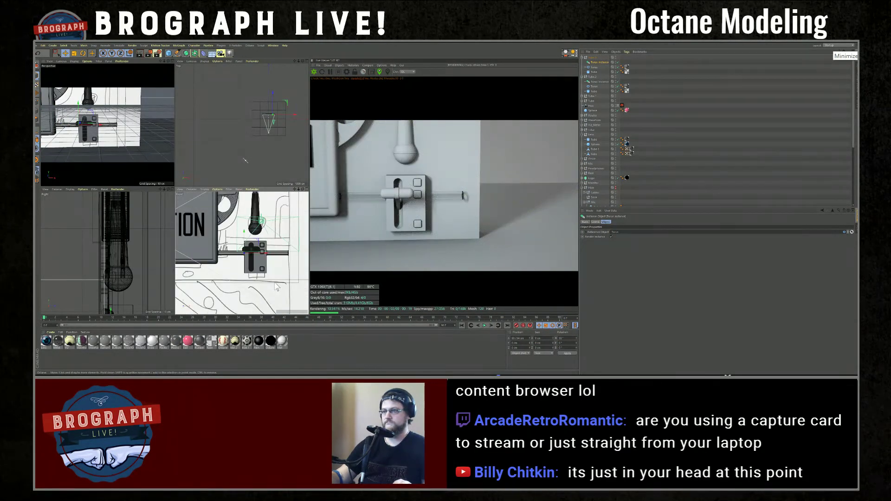
Maximize the perspective view and check the new connectors around the lever switch against the whole panel
{"action": "left_click", "coordinate": [173, 61]}
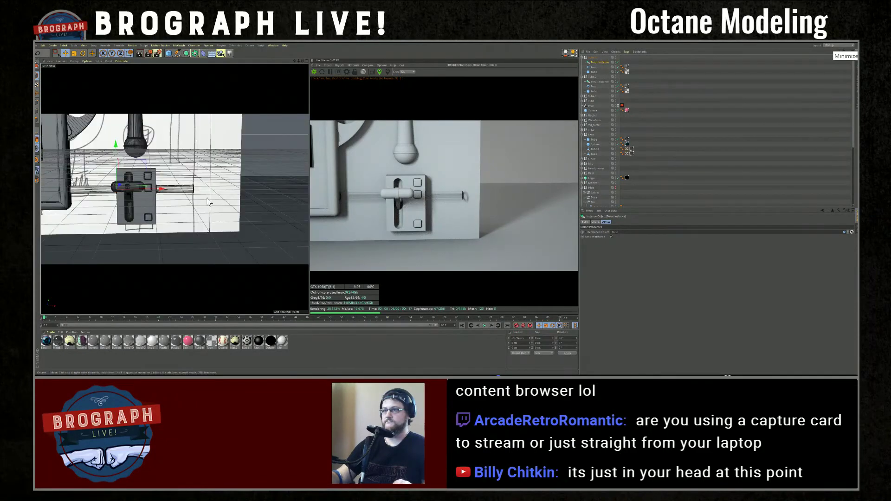
{"action": "scroll", "coordinate": [209, 192], "scroll_direction": "down", "scroll_amount": 3}
{"action": "scroll", "coordinate": [208, 192], "scroll_direction": "down", "scroll_amount": 2}
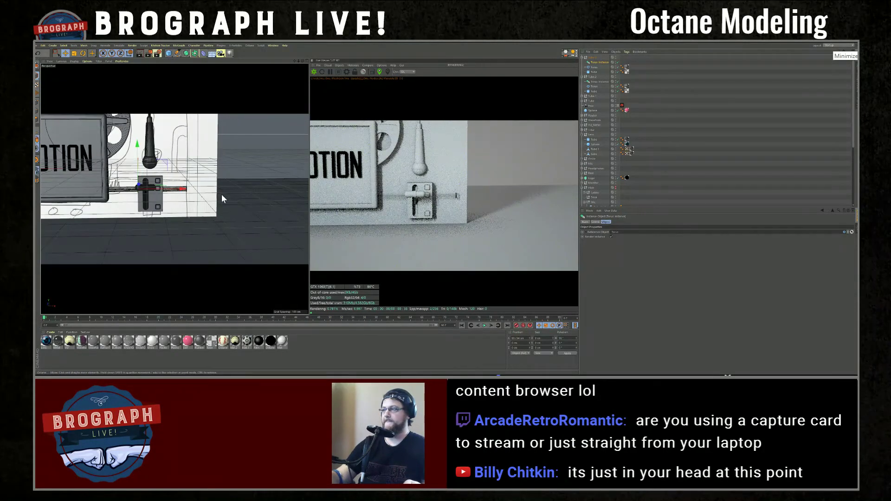
{"action": "scroll", "coordinate": [133, 154], "scroll_direction": "down", "scroll_amount": 5}
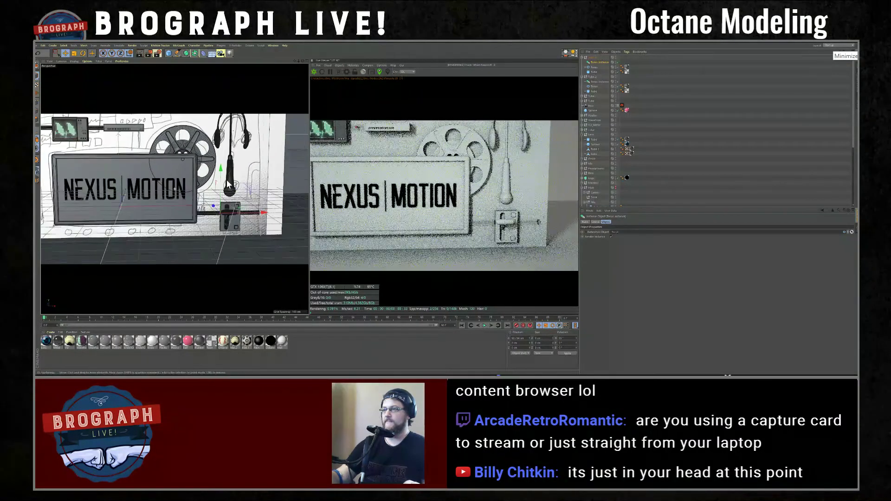
{"action": "scroll", "coordinate": [228, 185], "scroll_direction": "down", "scroll_amount": 4}
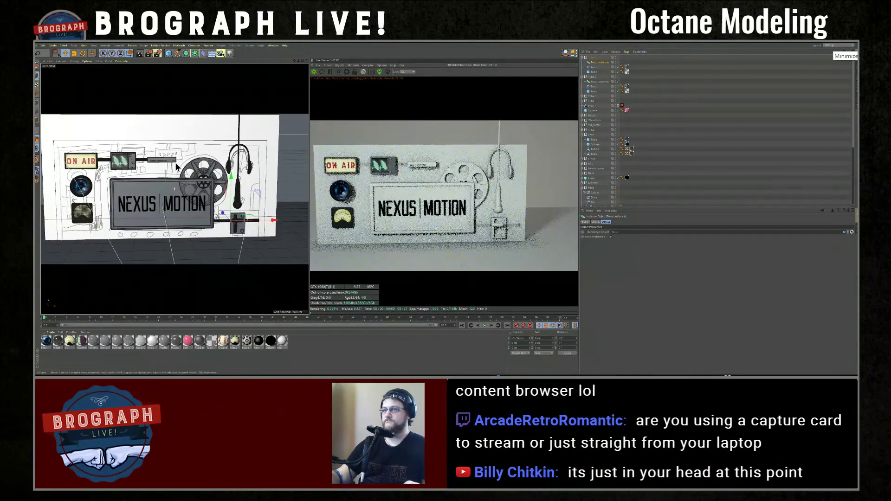
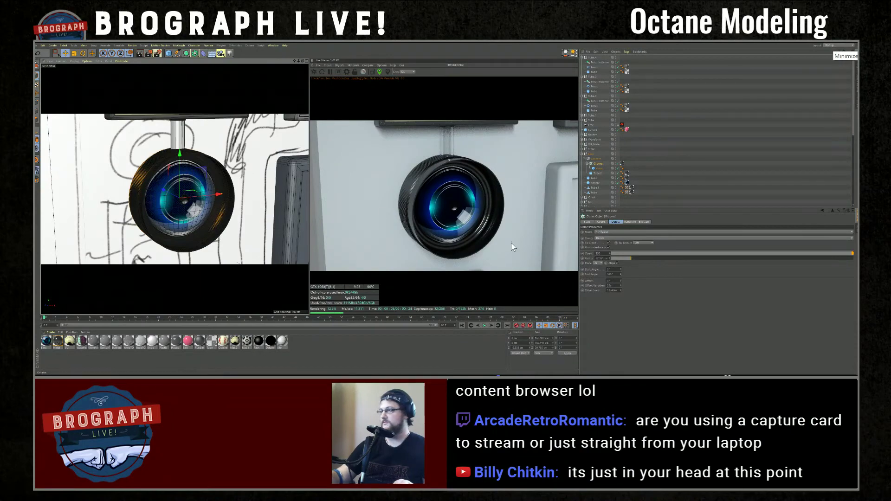
Bring the full panel back into view and limit the live render to a region around the camera lens
{"action": "scroll", "coordinate": [617, 185], "scroll_direction": "down", "scroll_amount": 10}
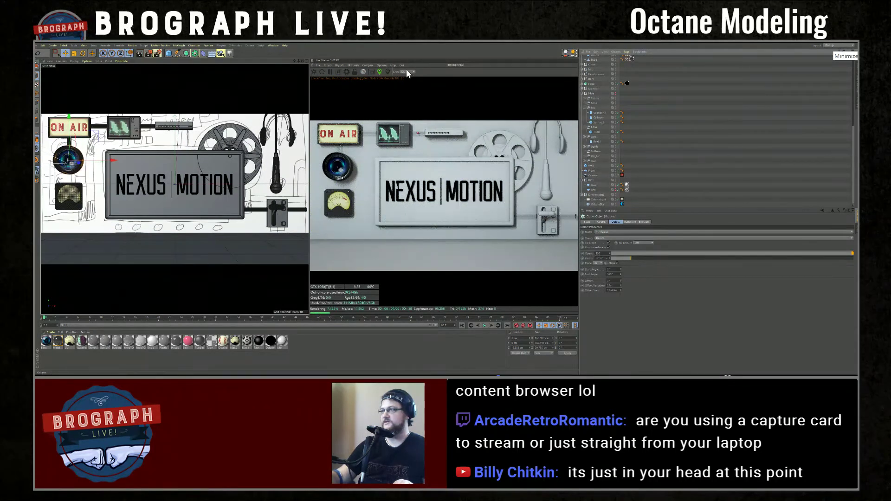
{"action": "left_click", "coordinate": [371, 72]}
{"action": "left_click_drag", "start_coordinate": [320, 148], "coordinate": [347, 182]}
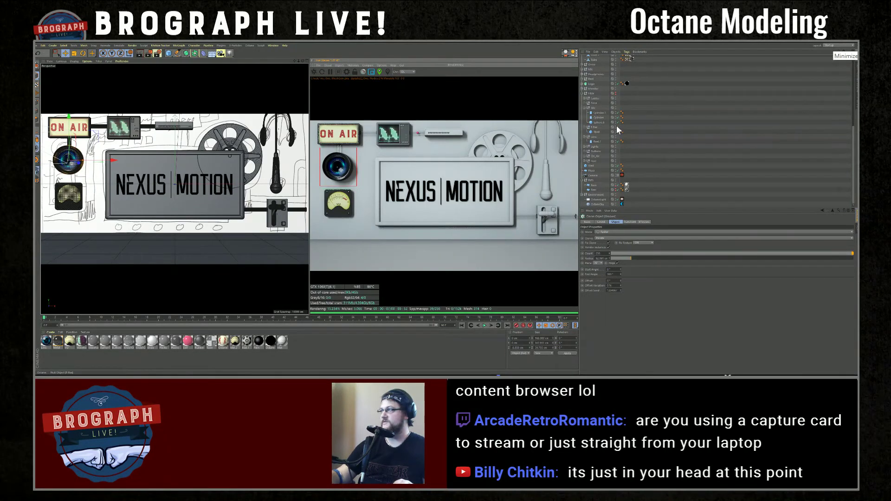
{"action": "scroll", "coordinate": [615, 121], "scroll_direction": "up", "scroll_amount": 5}
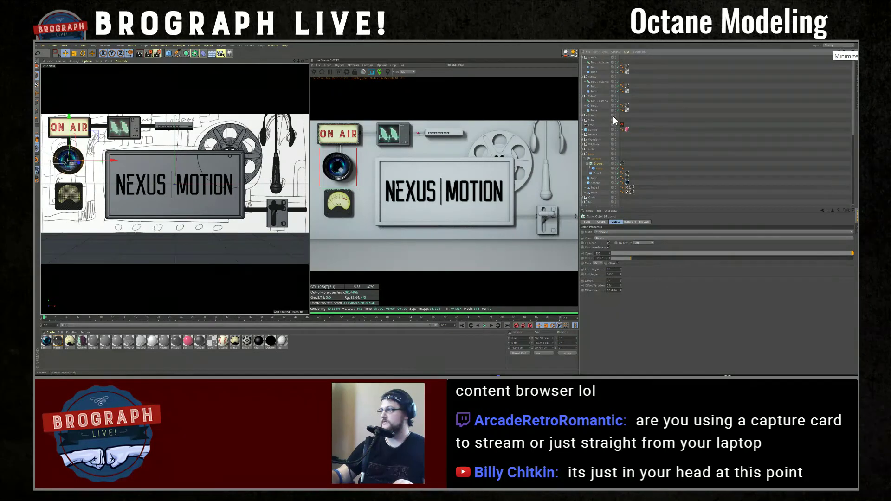
Resize the cube cloned around the camera lens ring, trying Y sizes of 50 and 30 before settling on 10 cm
{"action": "left_click", "coordinate": [597, 168]}
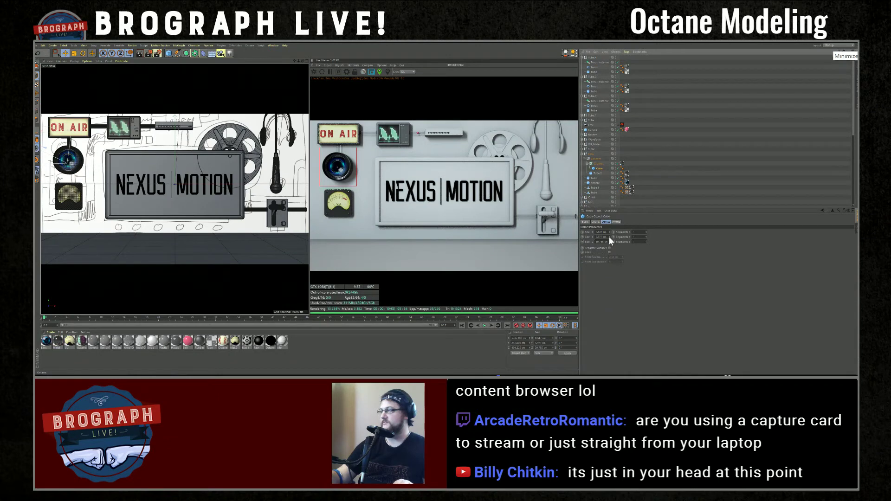
{"action": "left_click_drag", "start_coordinate": [609, 237], "coordinate": [609, 195]}
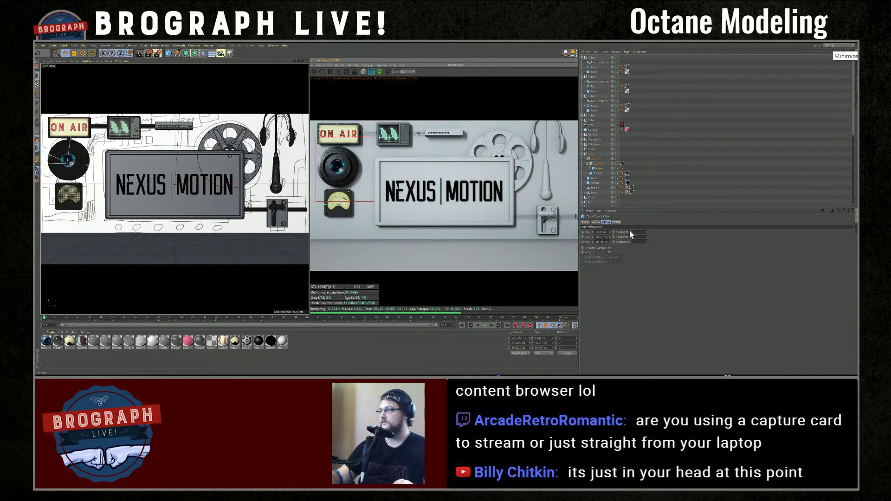
{"action": "left_click", "coordinate": [608, 237]}
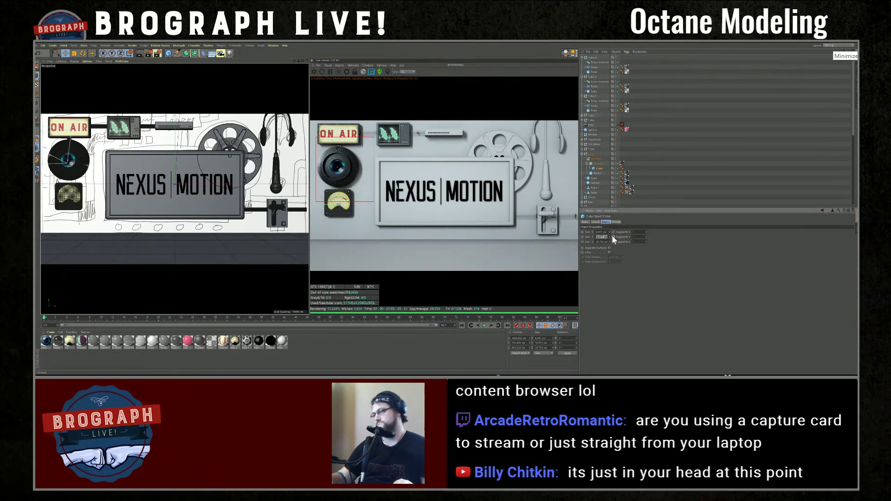
{"action": "type", "text": "50"}
{"action": "key", "text": "Return"}
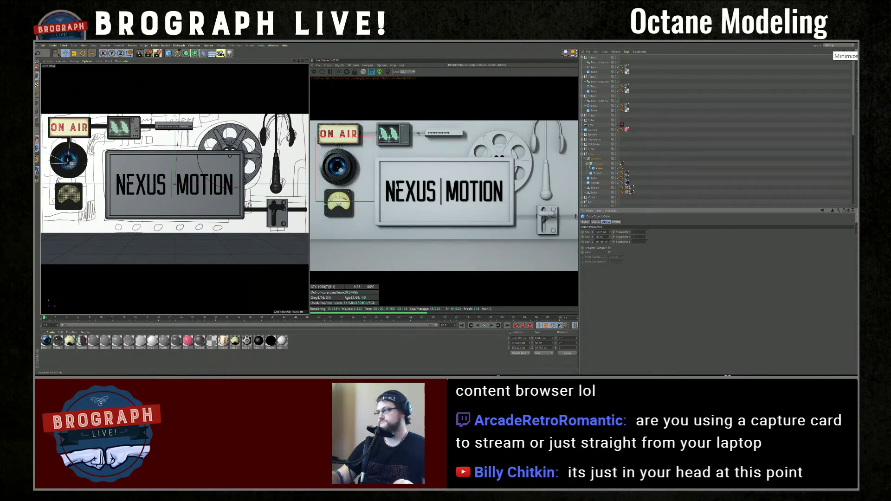
{"action": "left_click_drag", "start_coordinate": [606, 237], "coordinate": [572, 228]}
{"action": "type", "text": "30"}
{"action": "key", "text": "Return"}
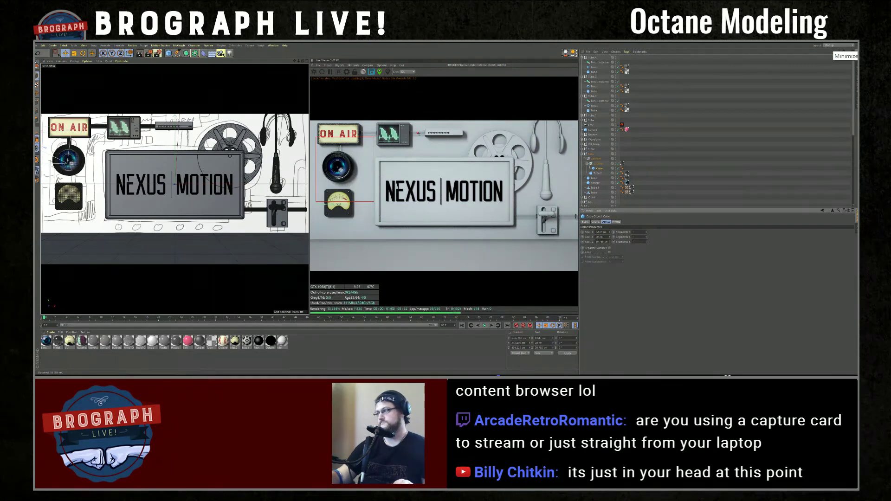
{"action": "left_click_drag", "start_coordinate": [605, 237], "coordinate": [574, 238]}
{"action": "type", "text": "10"}
{"action": "key", "text": "Return"}
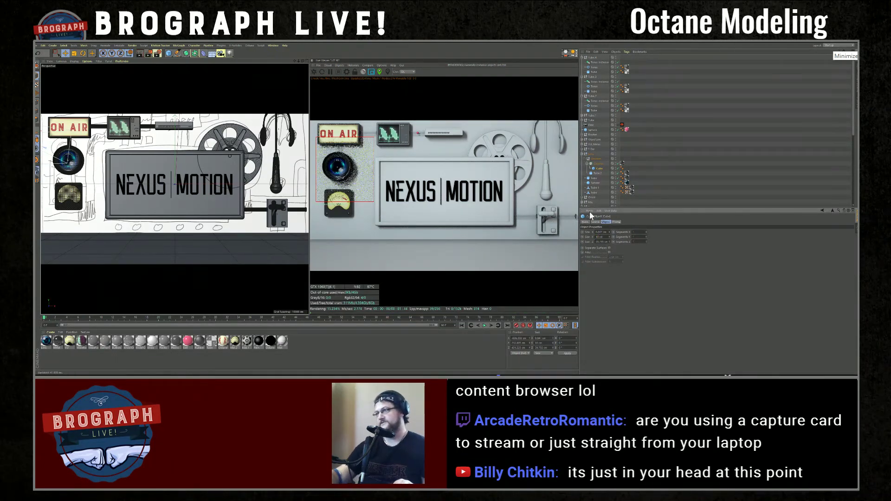
Try a count of 100 clones in the camera lens ring's cloner
{"action": "left_click", "coordinate": [598, 164]}
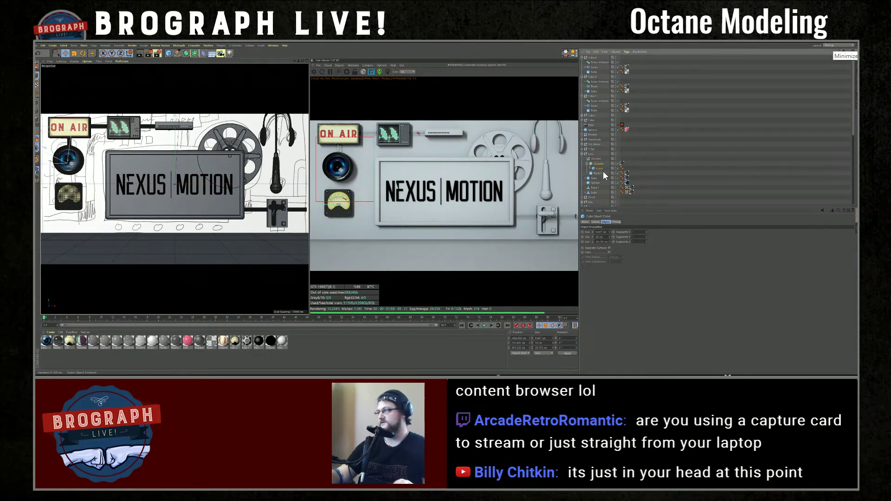
{"action": "type", "text": "1"}
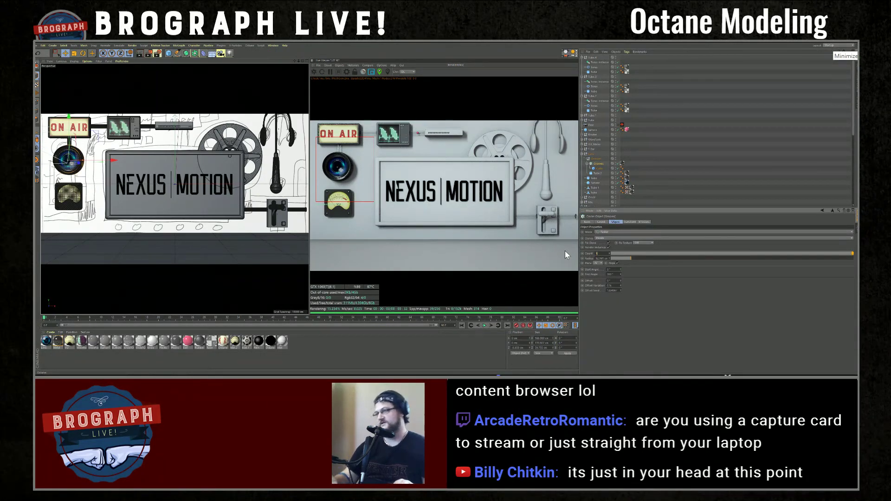
{"action": "type", "text": "00"}
{"action": "key", "text": "Return"}
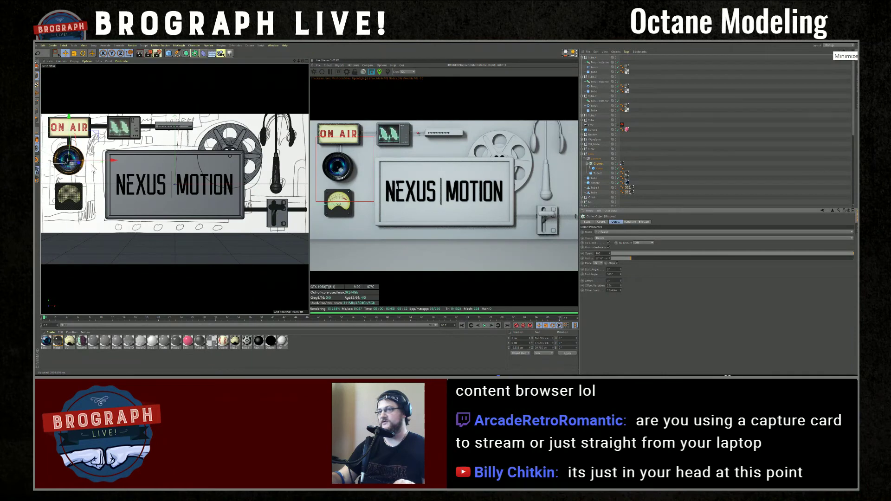
Turn off the live render region and inspect the lens ring's ridges up close before returning to the panel view
{"action": "key", "text": "o"}
{"action": "left_click_drag", "start_coordinate": [197, 175], "coordinate": [223, 156], "text": "alt"}
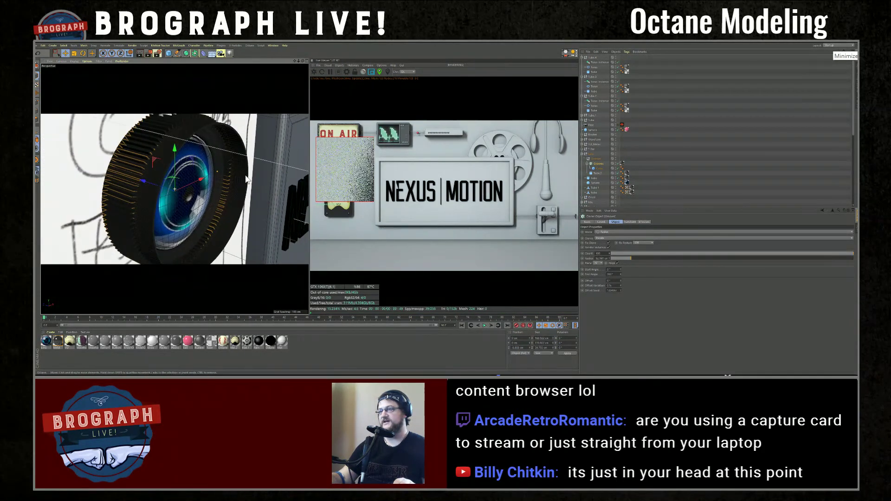
{"action": "scroll", "coordinate": [629, 198], "scroll_direction": "down", "scroll_amount": 5}
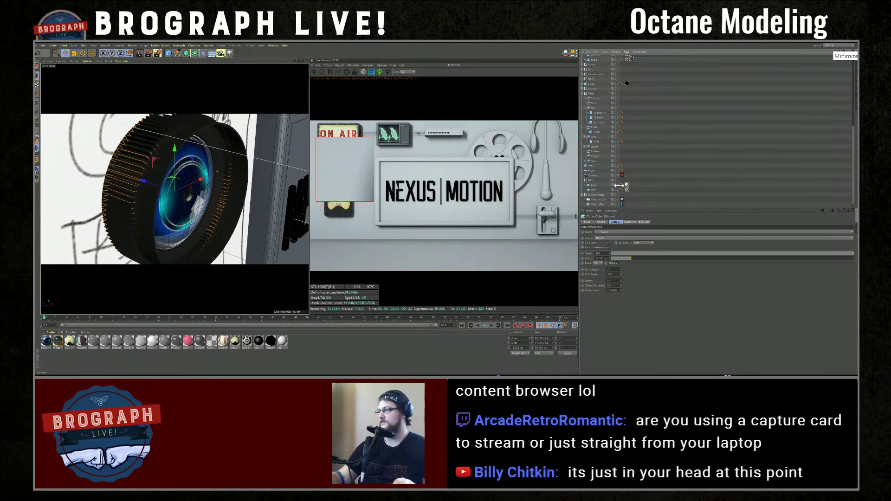
{"action": "left_click", "coordinate": [371, 72]}
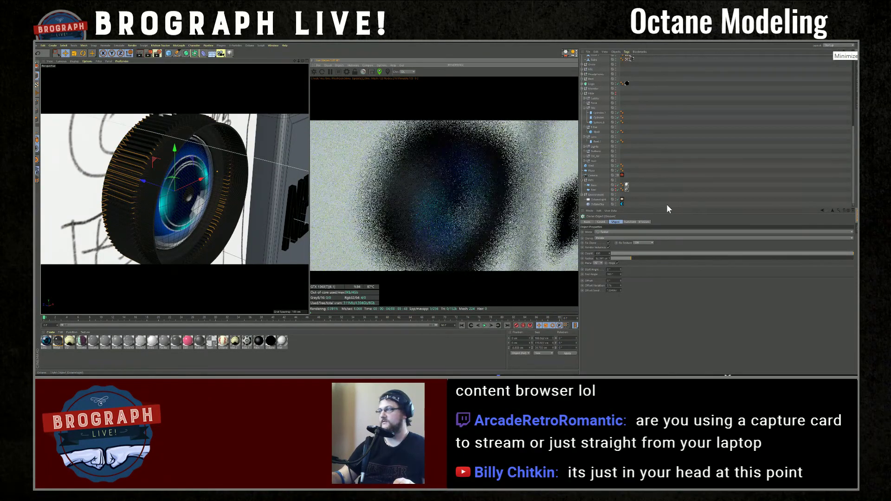
{"action": "left_click", "coordinate": [440, 176]}
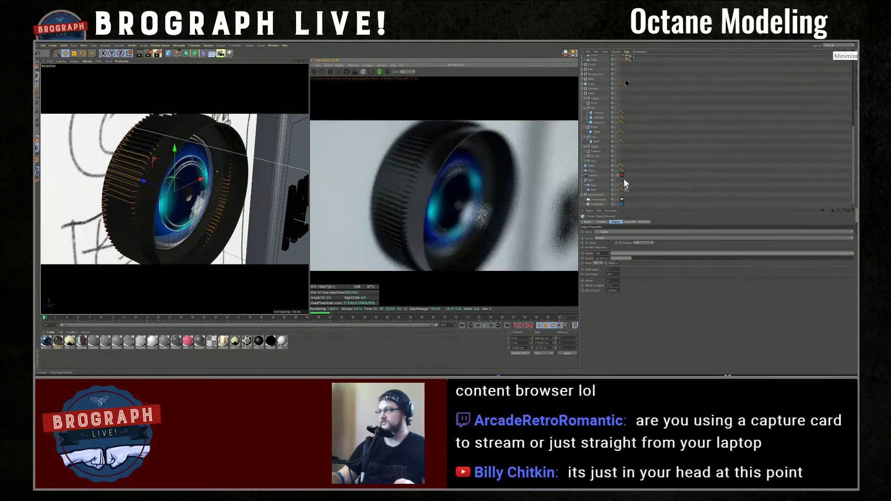
{"action": "left_click", "coordinate": [618, 176]}
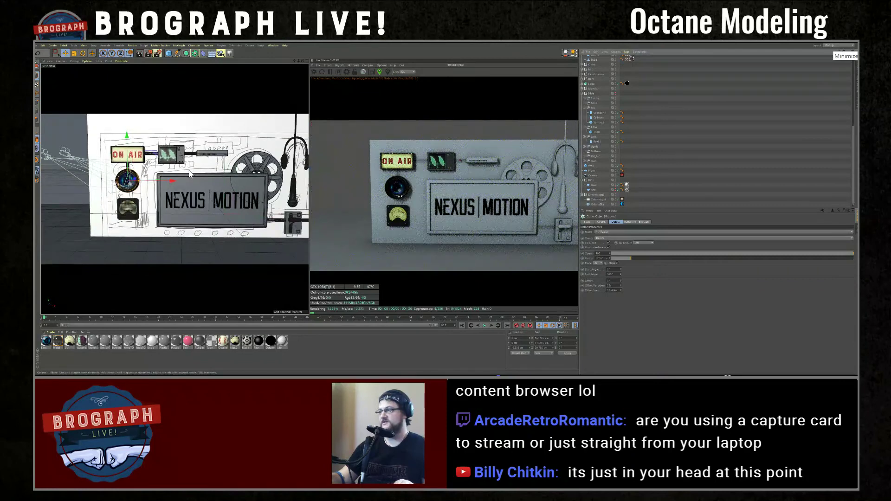
Set the lens ring cloner's count to 200
{"action": "scroll", "coordinate": [604, 138], "scroll_direction": "up", "scroll_amount": 8}
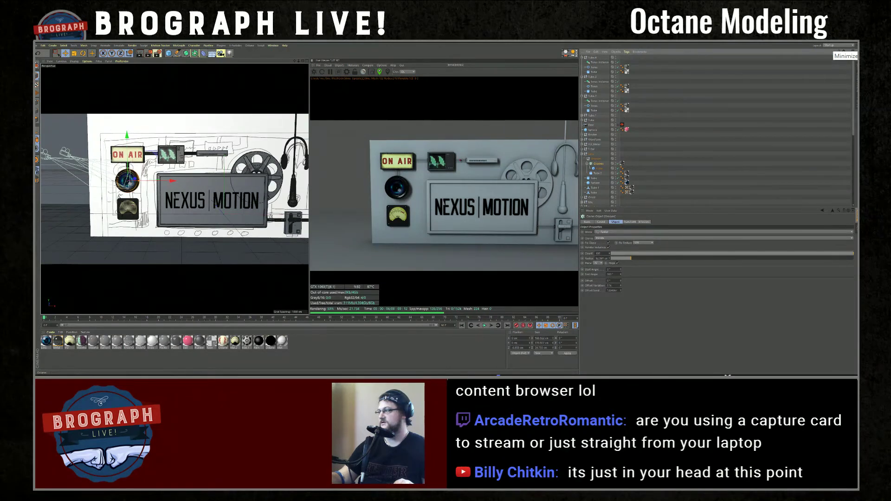
{"action": "left_click_drag", "start_coordinate": [602, 254], "coordinate": [580, 252]}
{"action": "type", "text": "200"}
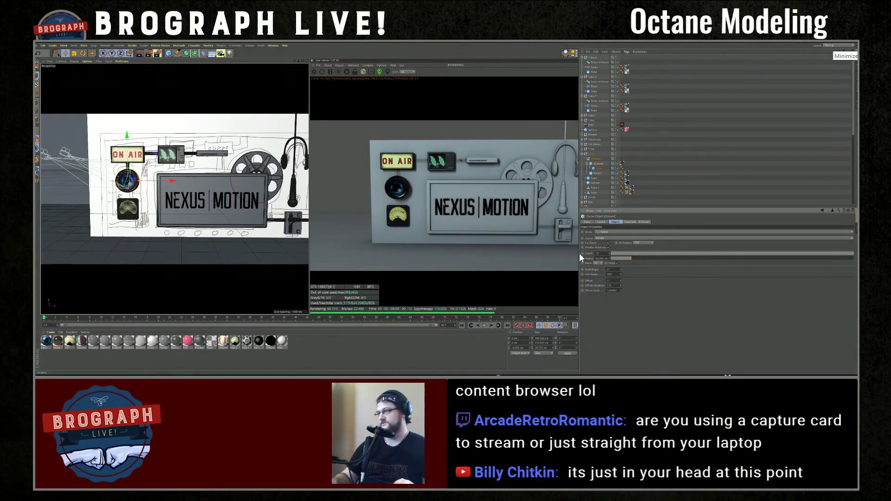
{"action": "key", "text": "Return"}
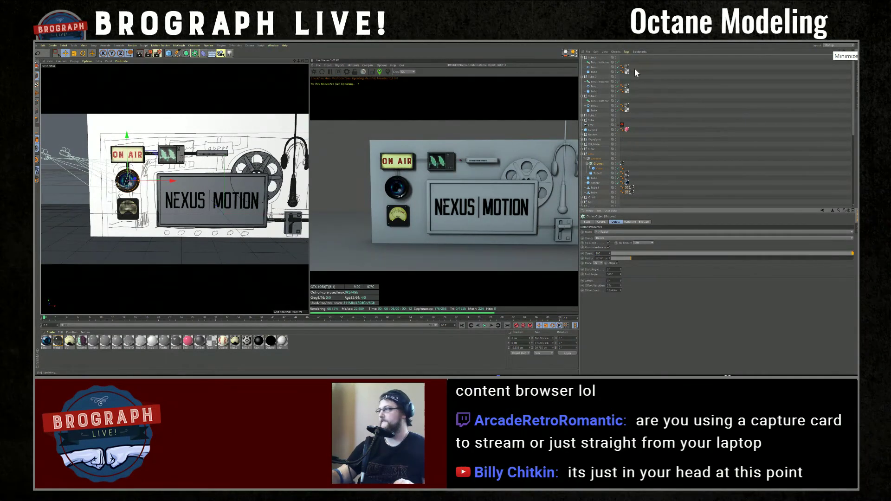
Examine the denser lens ridges up close in the live render, then compare the lens with the surrounding panel
{"action": "left_click", "coordinate": [633, 125]}
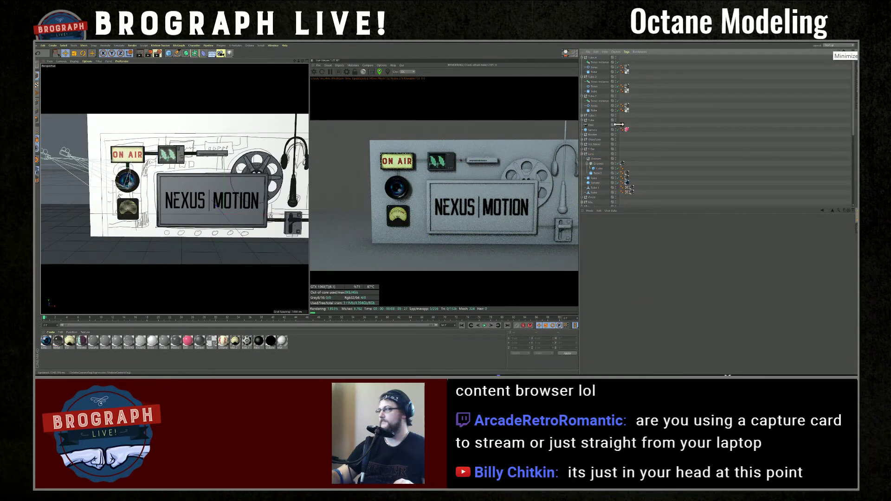
{"action": "left_click", "coordinate": [618, 125]}
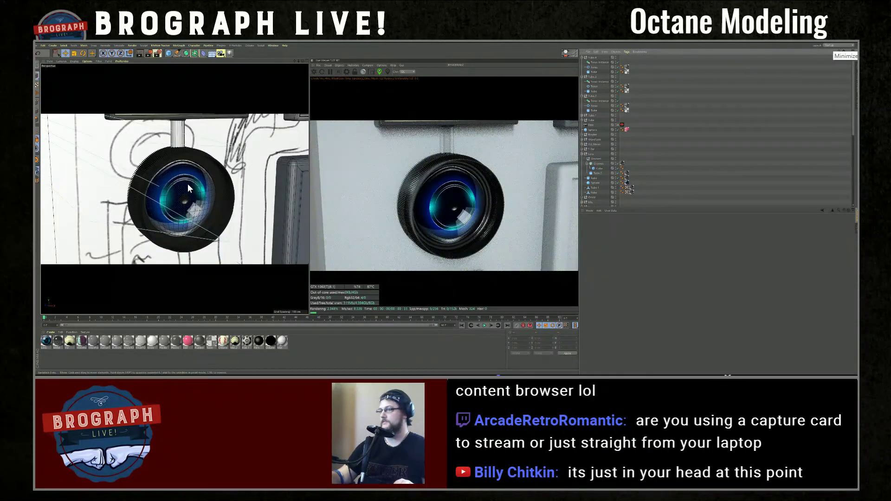
{"action": "right_click_drag", "start_coordinate": [194, 183], "coordinate": [224, 187], "text": "alt"}
{"action": "scroll", "coordinate": [224, 187], "scroll_direction": "down", "scroll_amount": 8}
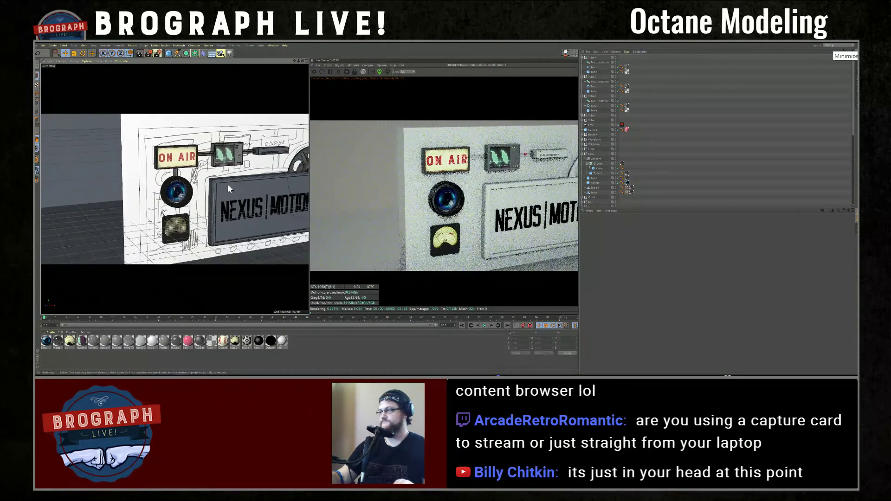
{"action": "left_click_drag", "start_coordinate": [251, 203], "coordinate": [258, 202], "text": "alt"}
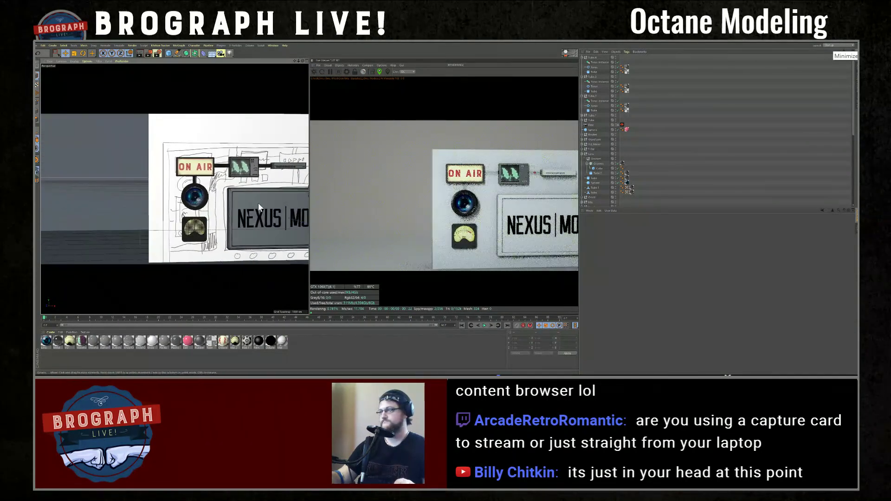
{"action": "middle_click_drag", "start_coordinate": [267, 193], "coordinate": [217, 170], "text": "alt"}
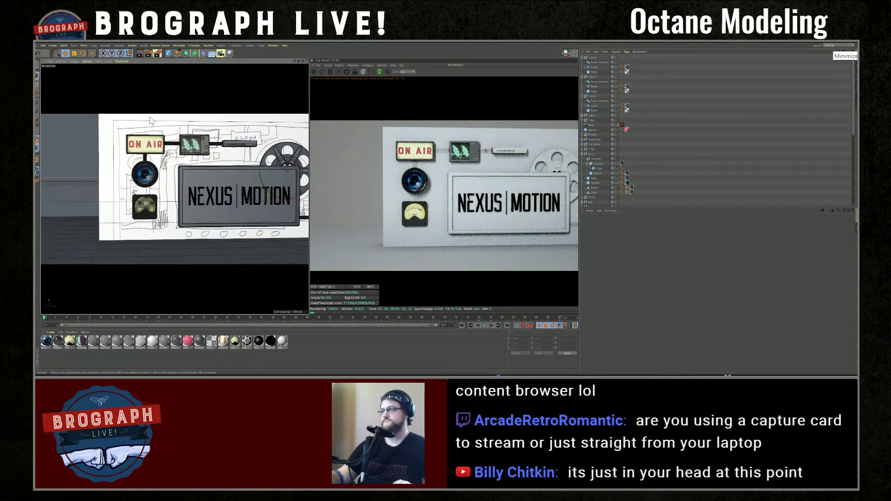
Duplicate the vertical connector under the ON AIR sign and move the copy down between the camera lens and the VU meter
{"action": "left_click", "coordinate": [66, 53]}
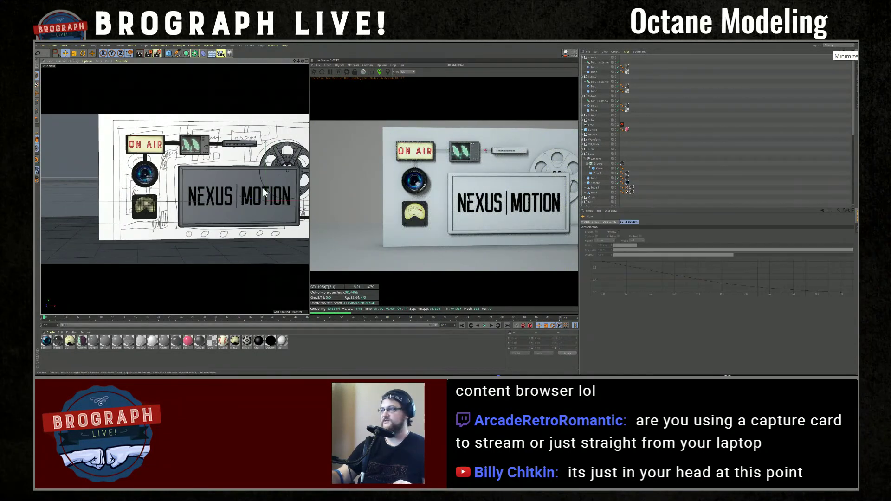
{"action": "left_click", "coordinate": [592, 57]}
{"action": "key", "text": "ctrl+c"}
{"action": "key", "text": "ctrl+v"}
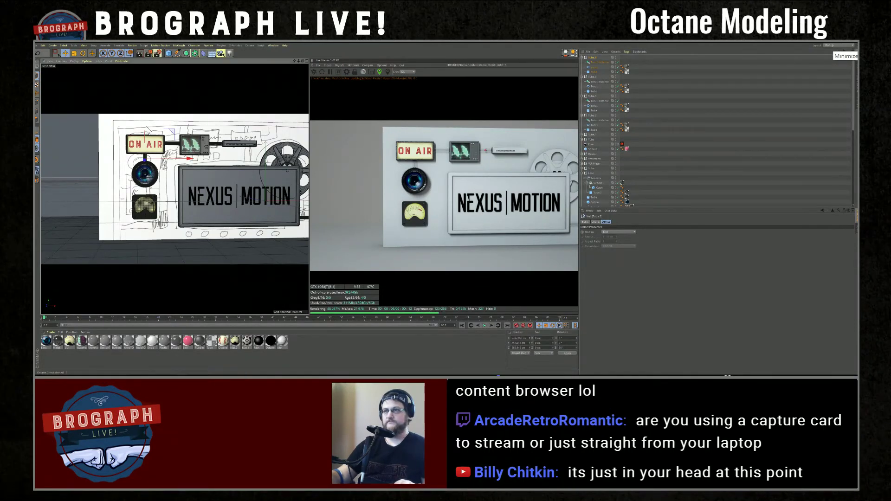
{"action": "left_click_drag", "start_coordinate": [147, 127], "coordinate": [146, 158]}
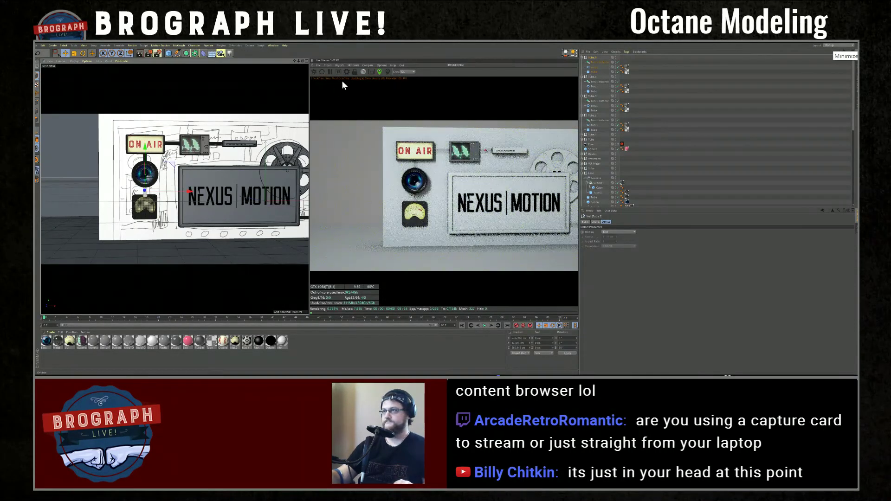
Fine-tune the copied connector's vertical position between the lens and the VU meter in the front view
{"action": "left_click", "coordinate": [304, 61]}
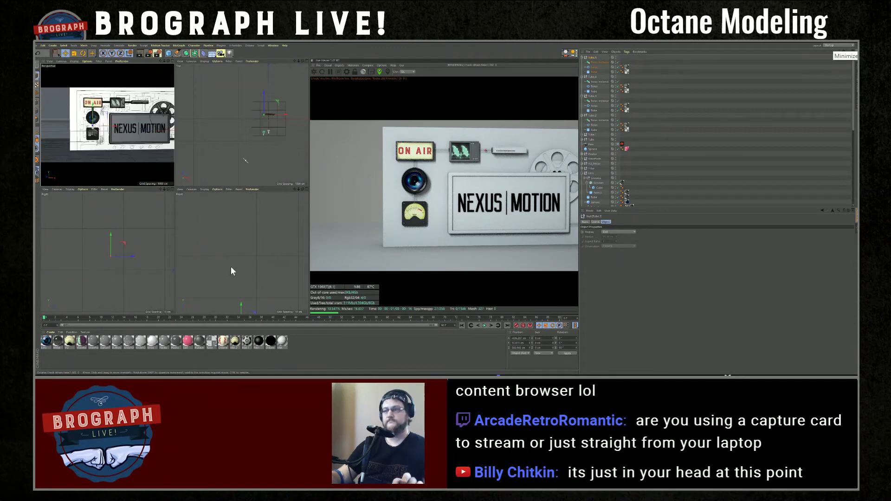
{"action": "key", "text": "s"}
{"action": "scroll", "coordinate": [260, 235], "scroll_direction": "down", "scroll_amount": 3}
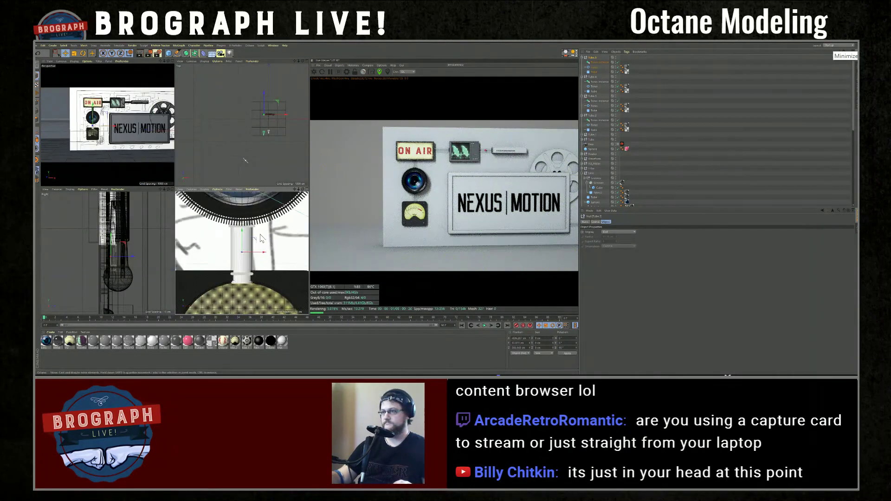
{"action": "scroll", "coordinate": [260, 239], "scroll_direction": "down", "scroll_amount": 1}
{"action": "left_click_drag", "start_coordinate": [241, 238], "coordinate": [245, 240]}
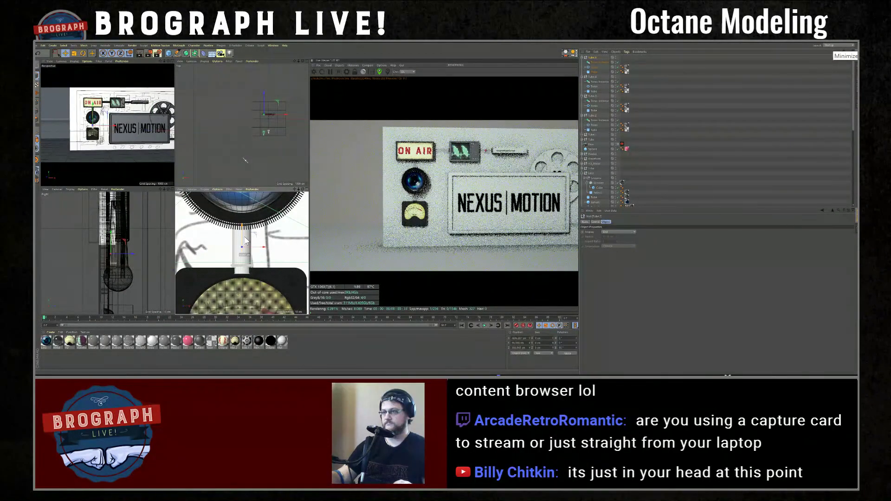
Reposition the copied connector's torus instance along the tube at the VU meter's upper edge
{"action": "left_click", "coordinate": [596, 68]}
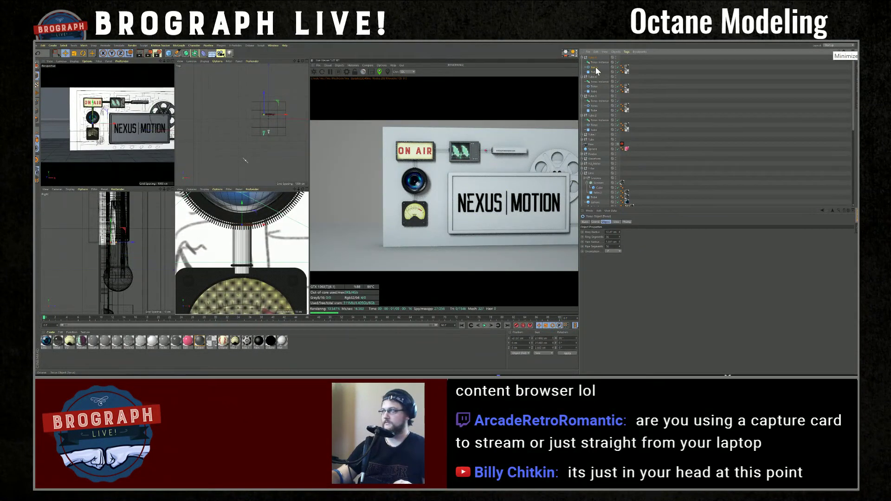
{"action": "left_click", "coordinate": [599, 62]}
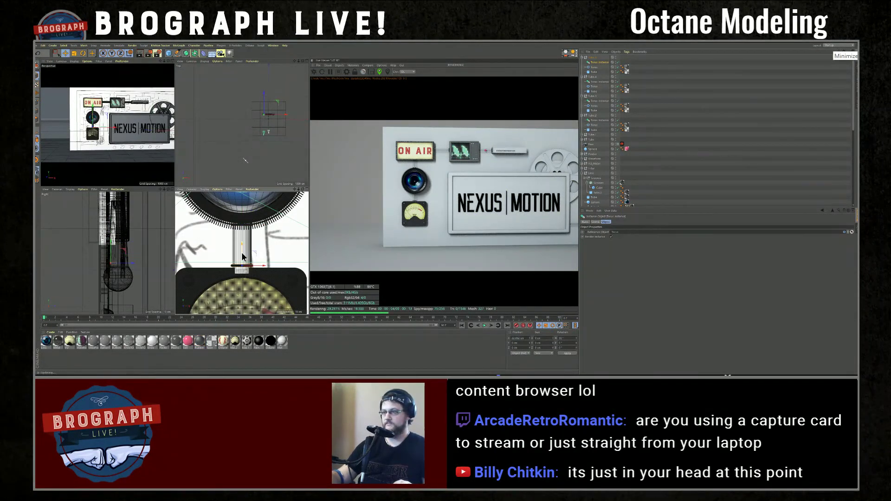
{"action": "left_click_drag", "start_coordinate": [246, 263], "coordinate": [256, 266]}
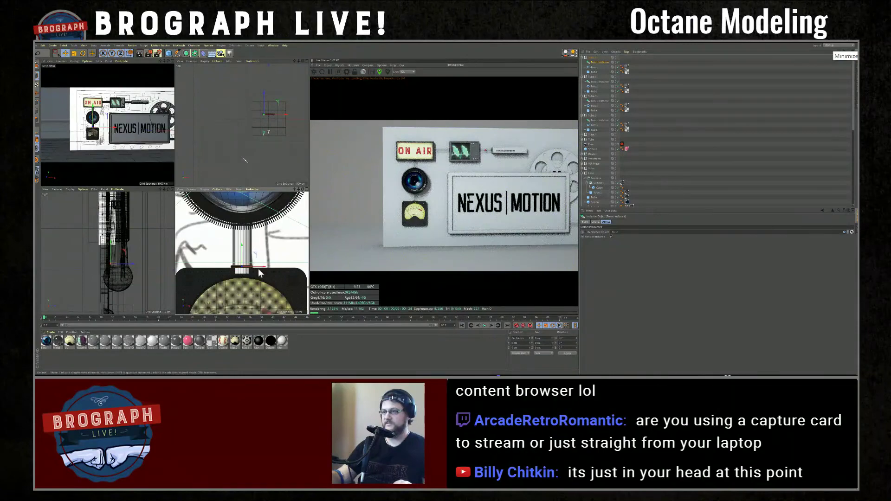
Frame the VU meter in perspective and shift its whole group slightly in depth relative to the connector above
{"action": "left_click", "coordinate": [96, 133]}
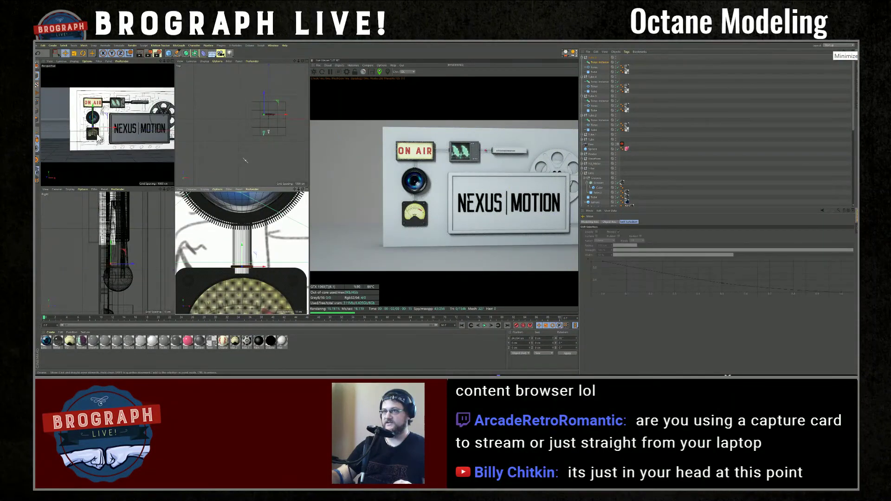
{"action": "key", "text": "o"}
{"action": "left_click_drag", "start_coordinate": [152, 120], "coordinate": [260, 160], "text": "alt"}
{"action": "right_click_drag", "start_coordinate": [259, 160], "coordinate": [248, 167], "text": "alt"}
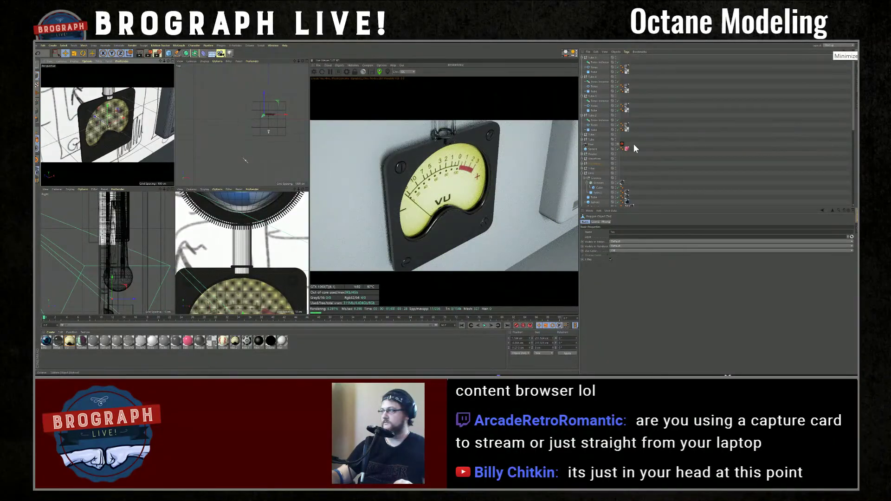
{"action": "left_click", "coordinate": [594, 164]}
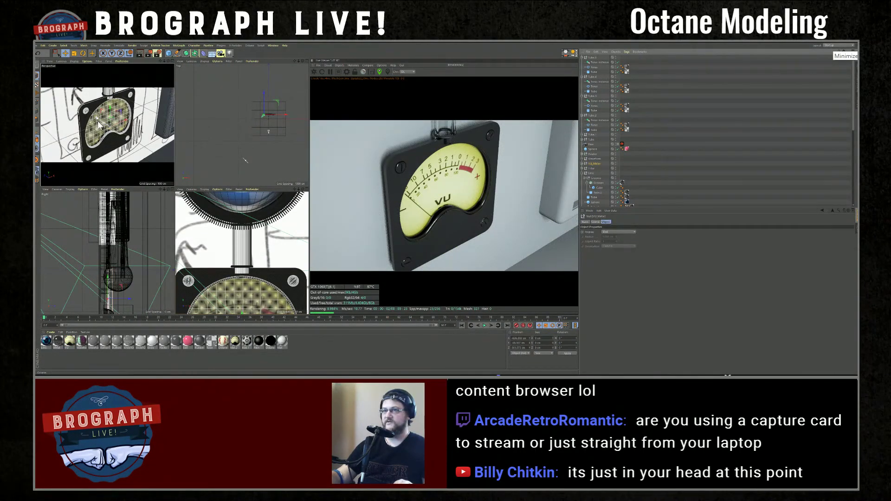
{"action": "left_click_drag", "start_coordinate": [99, 125], "coordinate": [100, 123], "text": "alt"}
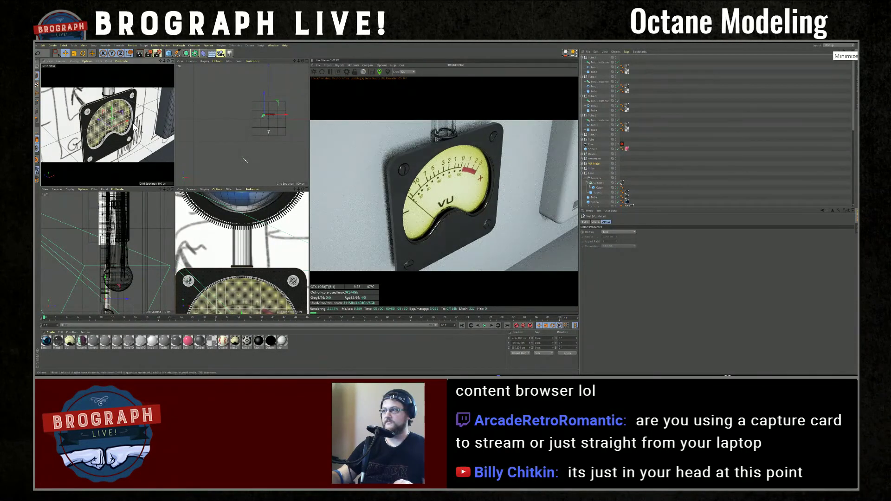
Examine the whole Nexus Motion panel in the perspective render and the front view to check the connectors placed so far
{"action": "left_click_drag", "start_coordinate": [104, 124], "coordinate": [155, 147], "text": "alt"}
{"action": "scroll", "coordinate": [148, 141], "scroll_direction": "down", "scroll_amount": 5}
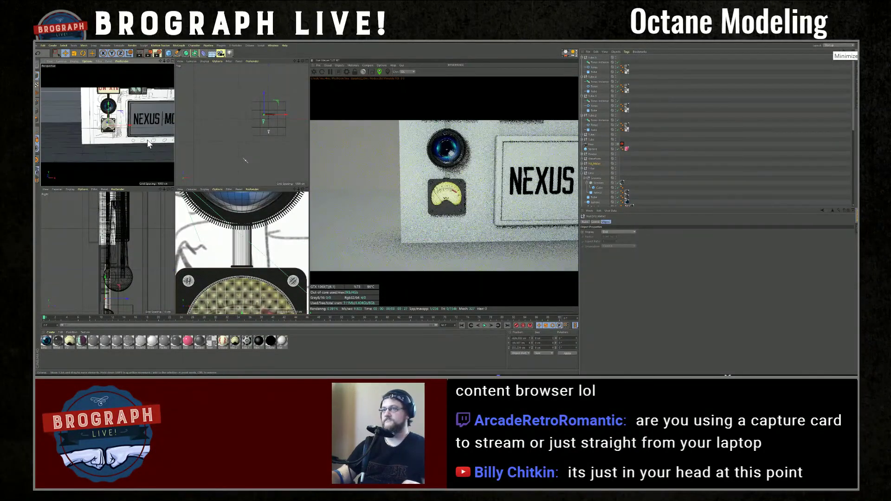
{"action": "middle_click_drag", "start_coordinate": [146, 106], "coordinate": [102, 129], "text": "alt"}
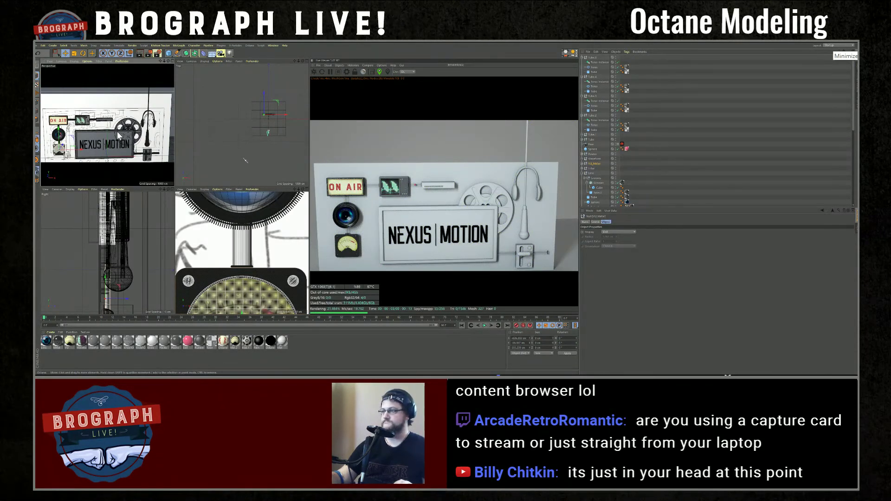
{"action": "scroll", "coordinate": [117, 132], "scroll_direction": "down", "scroll_amount": 1}
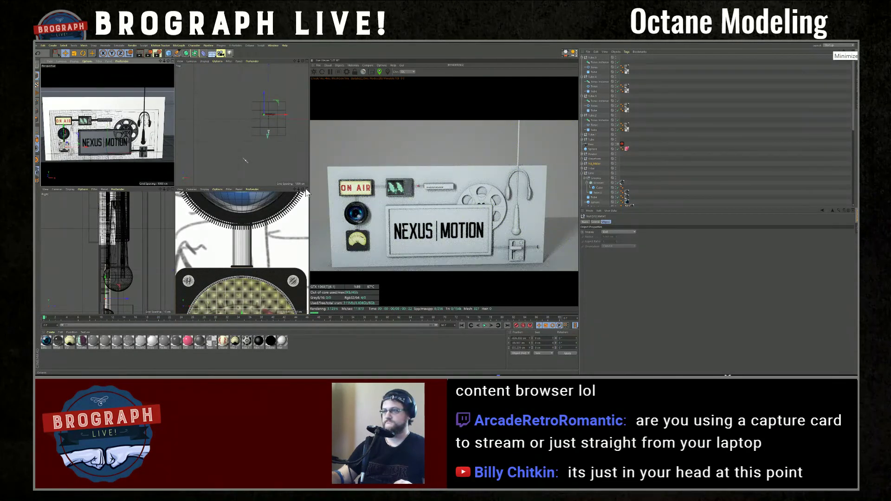
{"action": "middle_click", "coordinate": [215, 193]}
{"action": "scroll", "coordinate": [214, 200], "scroll_direction": "down", "scroll_amount": 3}
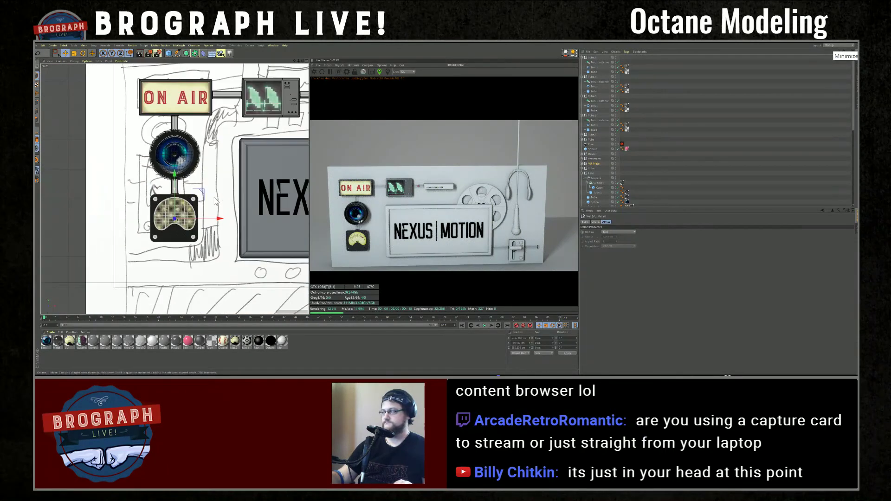
{"action": "scroll", "coordinate": [216, 201], "scroll_direction": "down", "scroll_amount": 2}
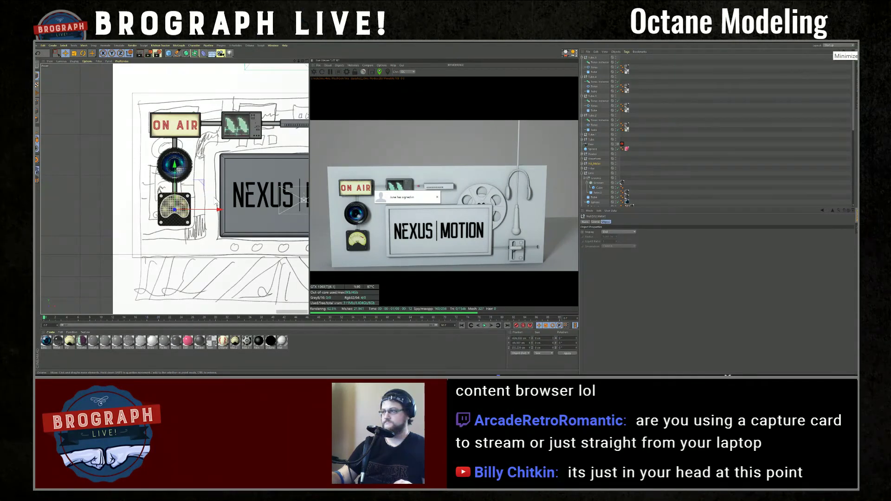
{"action": "left_click", "coordinate": [437, 197]}
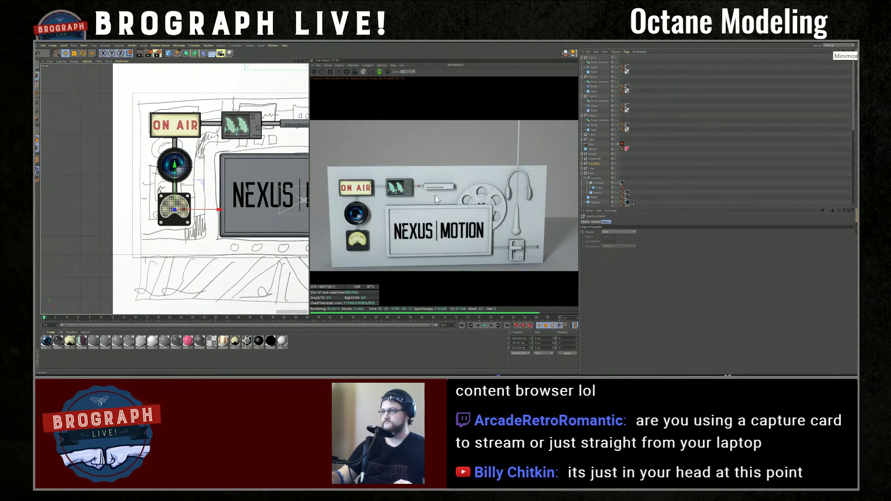
Duplicate the vertical connector under the ON AIR sign and move the copy across beneath the slim rack unit beside the oscilloscope
{"action": "middle_click_drag", "start_coordinate": [277, 156], "coordinate": [175, 159], "text": "alt"}
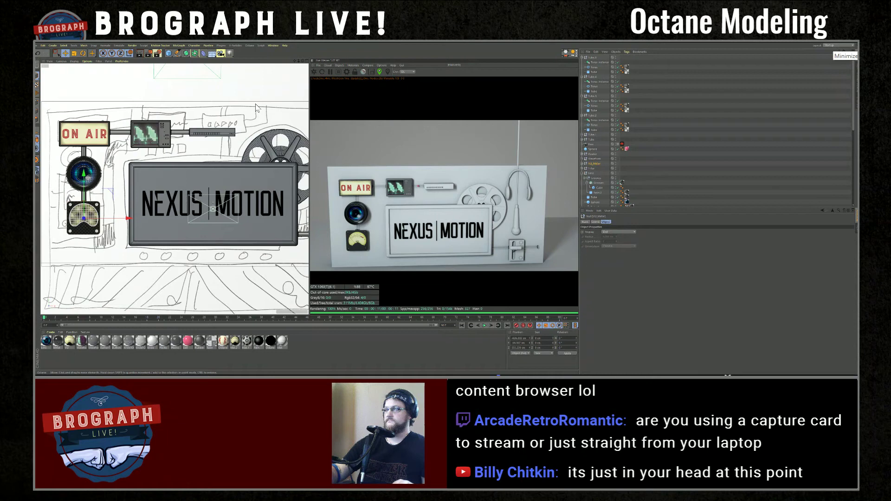
{"action": "left_click", "coordinate": [83, 152]}
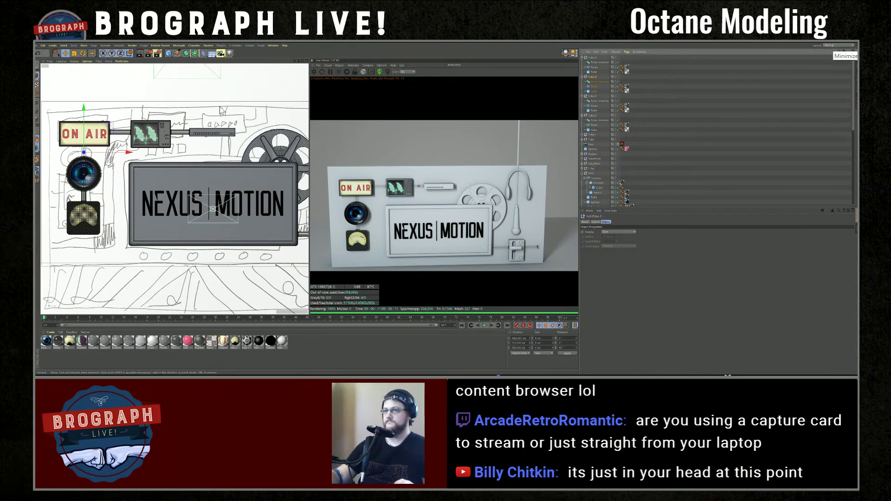
{"action": "key", "text": "ctrl+v"}
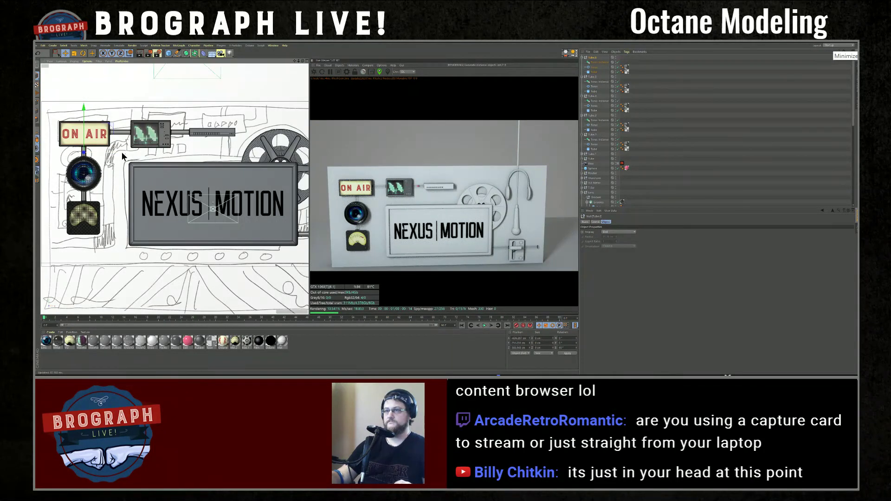
{"action": "left_click_drag", "start_coordinate": [123, 156], "coordinate": [264, 155]}
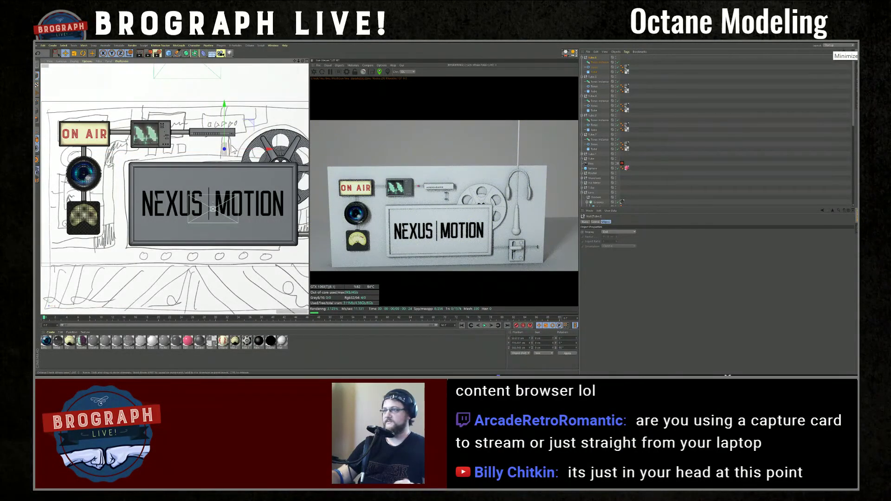
Lengthen the copied connector's tube so it spans from the slim rack unit down to the NEXUS MOTION screen frame
{"action": "key", "text": "o"}
{"action": "scroll", "coordinate": [224, 160], "scroll_direction": "down", "scroll_amount": 3}
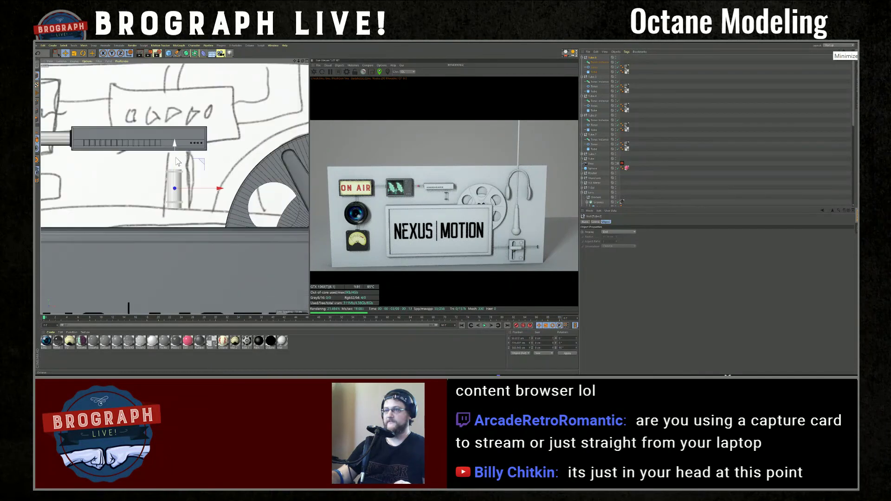
{"action": "left_click", "coordinate": [594, 72]}
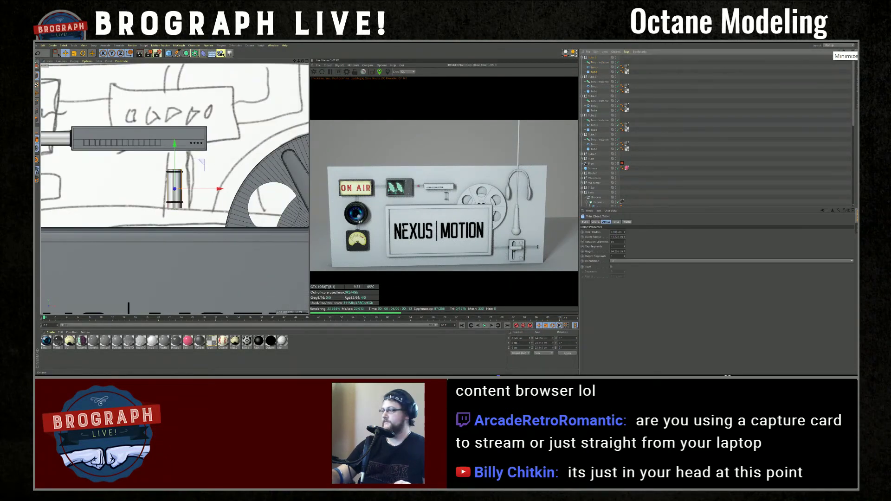
{"action": "mouse_move", "coordinate": [624, 251]}
{"action": "left_mouse_down"}
{"action": "mouse_move", "coordinate": [624, 233]}
{"action": "mouse_move", "coordinate": [625, 256]}
{"action": "mouse_move", "coordinate": [625, 247]}
{"action": "left_mouse_up"}
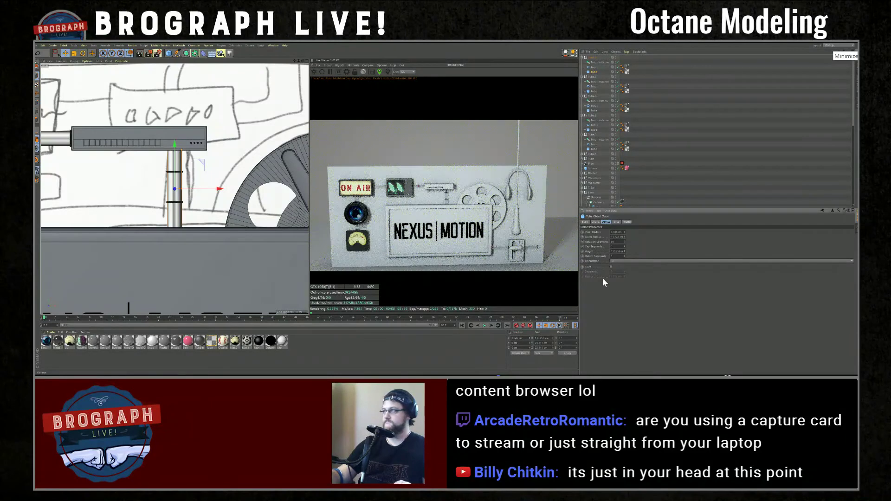
Move the connector's torus ring up the tube to sit flush against the underside of the slim rack unit
{"action": "left_click", "coordinate": [595, 67]}
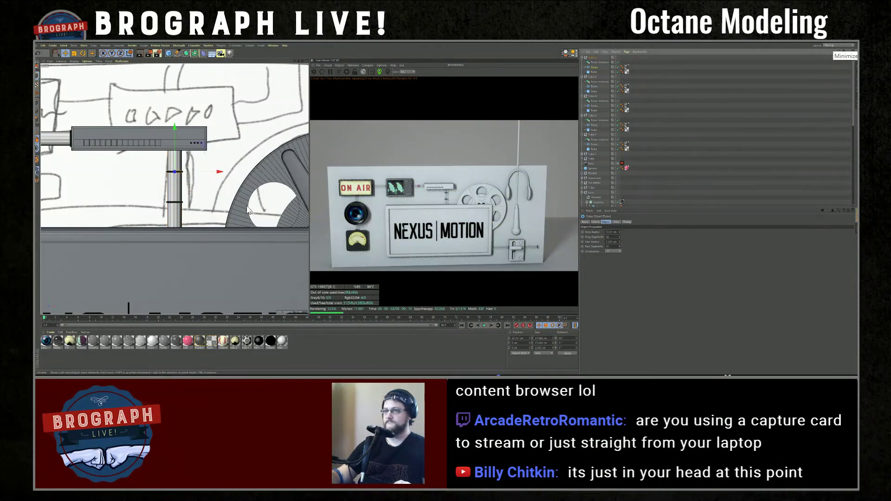
{"action": "left_click_drag", "start_coordinate": [177, 135], "coordinate": [176, 123]}
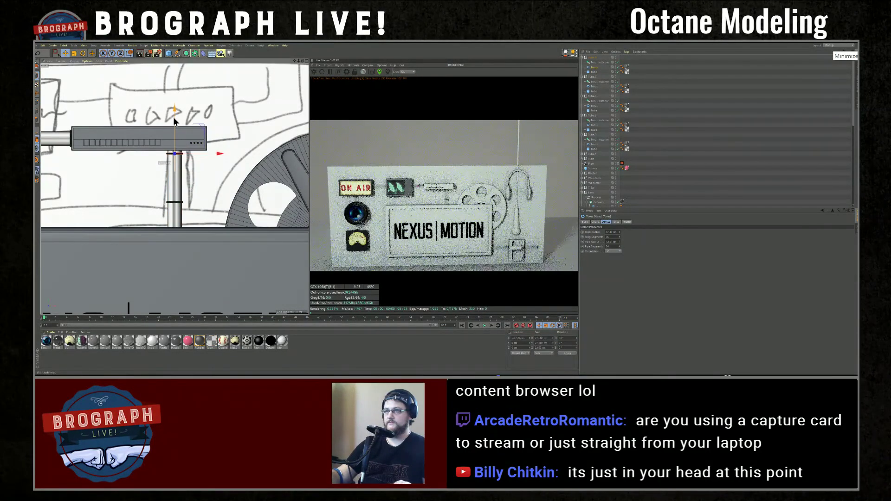
{"action": "key", "text": "s"}
{"action": "scroll", "coordinate": [183, 155], "scroll_direction": "up", "scroll_amount": 1}
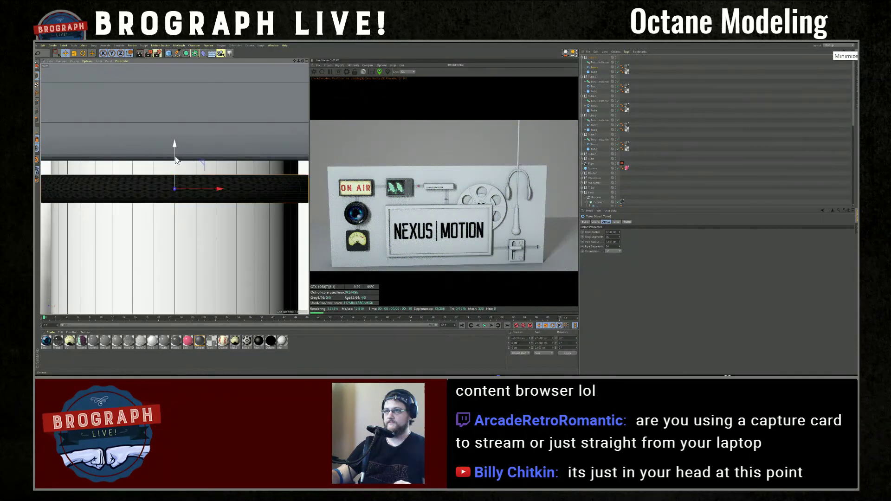
{"action": "left_click_drag", "start_coordinate": [175, 156], "coordinate": [174, 146]}
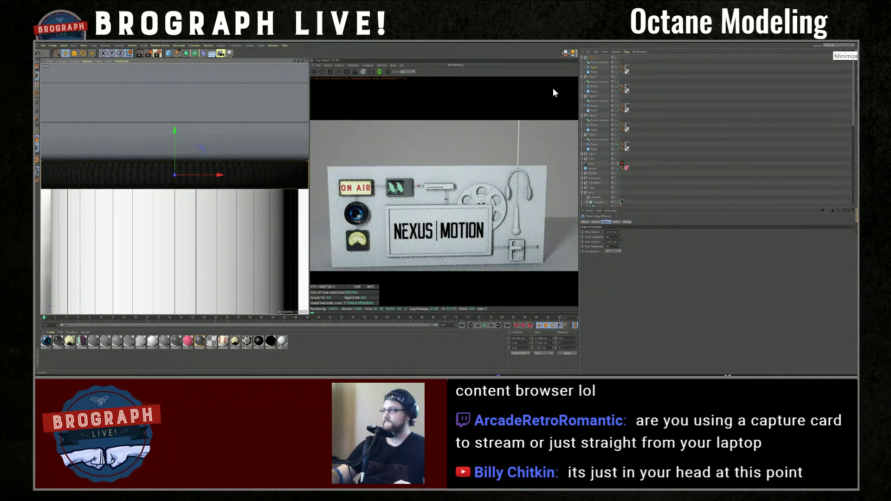
Move the connector's torus instance down the tube to the upper edge of the NEXUS MOTION screen frame
{"action": "left_click", "coordinate": [599, 62]}
{"action": "right_click_drag", "start_coordinate": [187, 146], "coordinate": [198, 207], "text": "alt"}
{"action": "middle_click_drag", "start_coordinate": [198, 208], "coordinate": [204, 111], "text": "alt"}
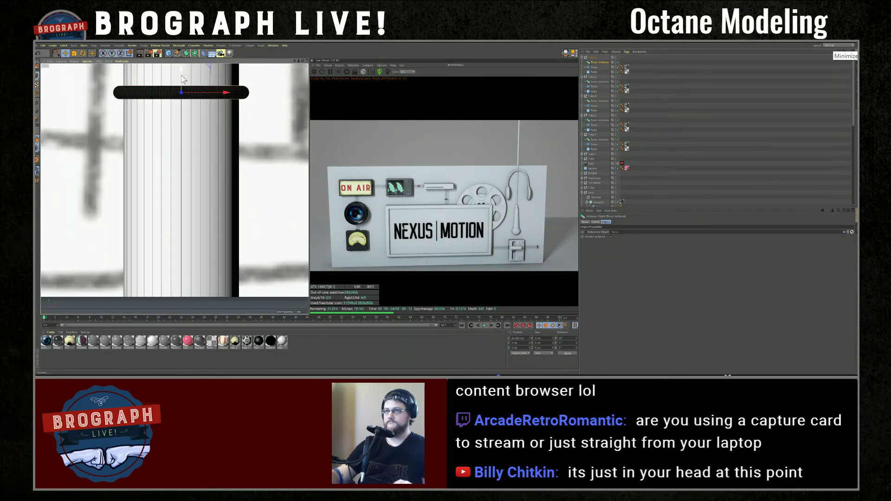
{"action": "left_click_drag", "start_coordinate": [182, 103], "coordinate": [181, 262]}
{"action": "scroll", "coordinate": [191, 245], "scroll_direction": "down", "scroll_amount": 10}
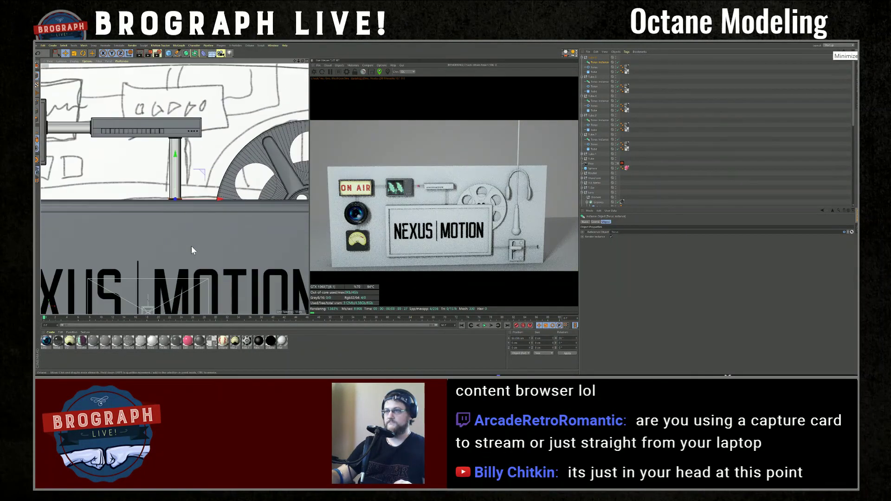
Duplicate the connector between the slim rack unit and the screen, and raise the copy above the rack unit
{"action": "scroll", "coordinate": [159, 275], "scroll_direction": "down", "scroll_amount": 3}
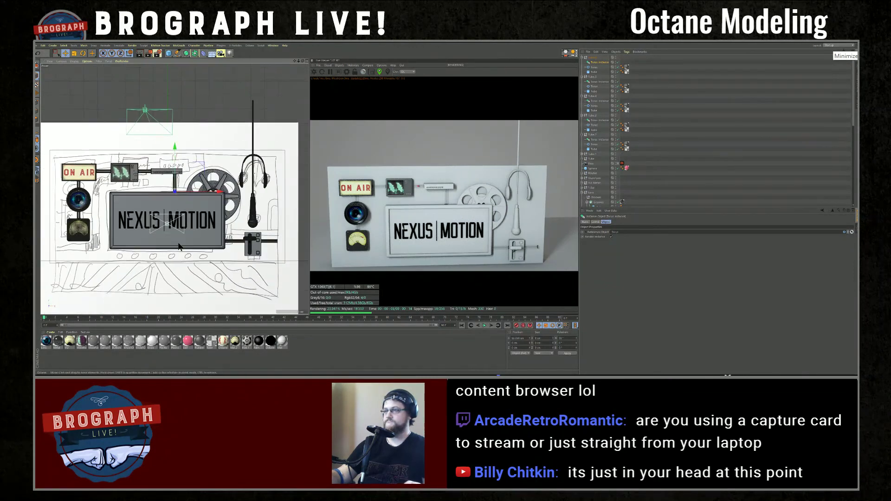
{"action": "scroll", "coordinate": [185, 266], "scroll_direction": "down", "scroll_amount": 2}
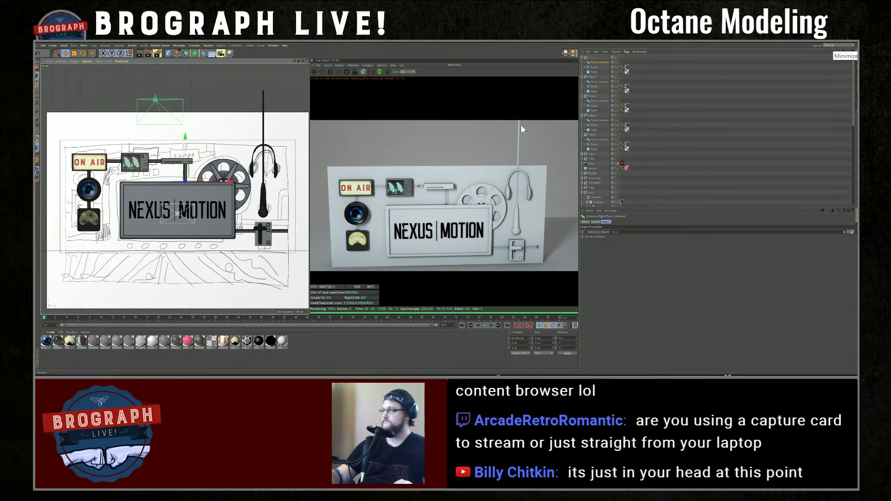
{"action": "left_click", "coordinate": [205, 142]}
{"action": "key", "text": "ctrl+c"}
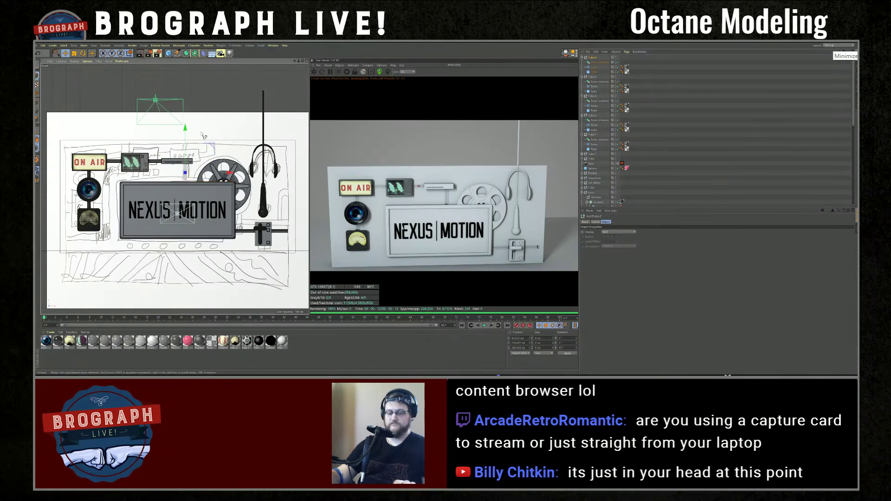
{"action": "key", "text": "ctrl+v"}
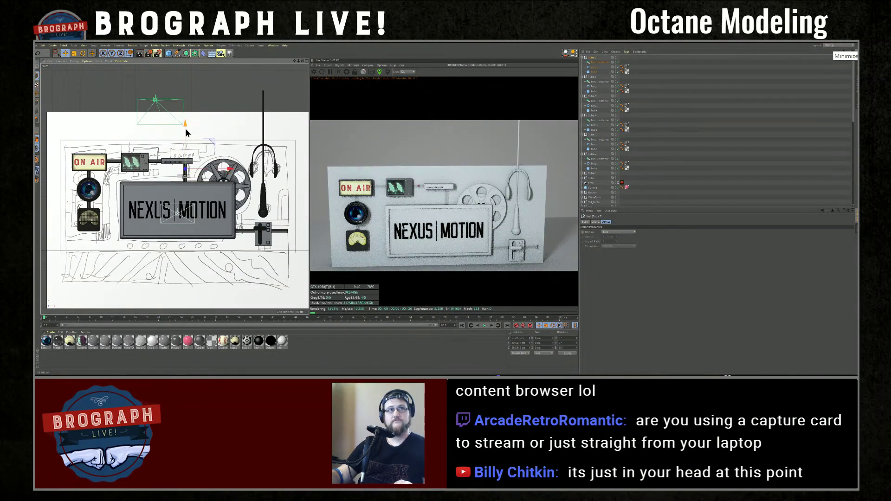
{"action": "key", "text": "o"}
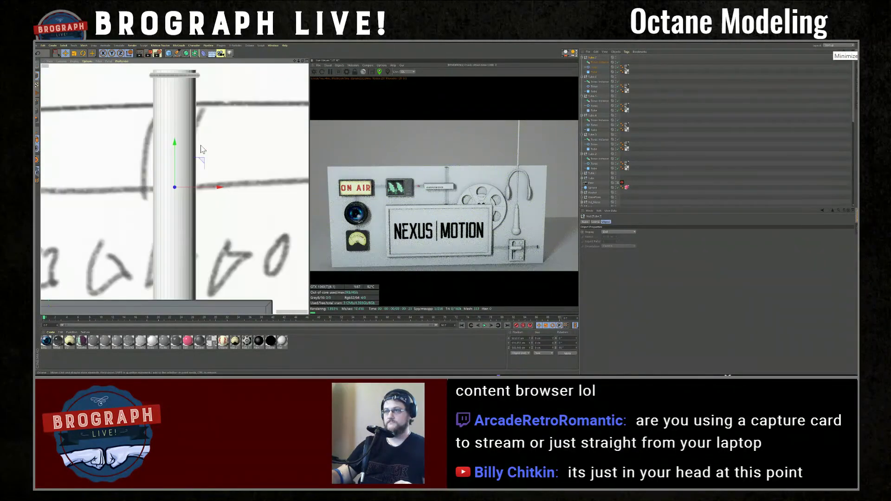
{"action": "scroll", "coordinate": [174, 158], "scroll_direction": "down", "scroll_amount": 3}
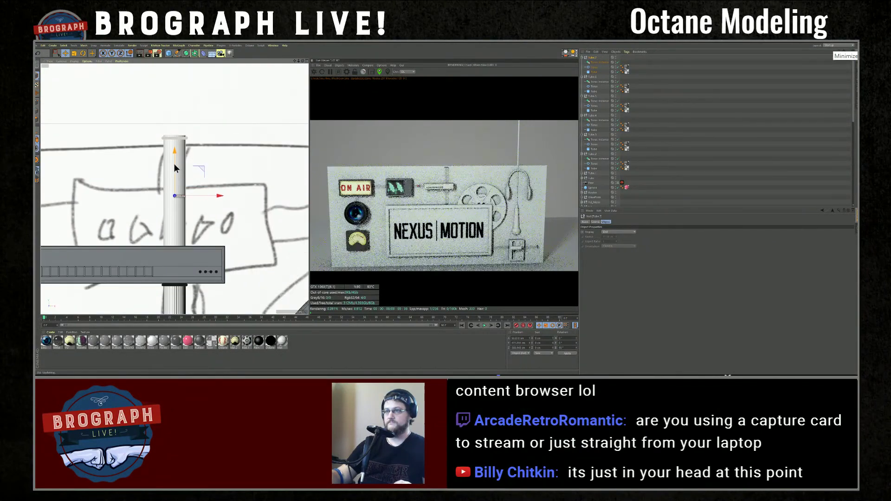
{"action": "left_click_drag", "start_coordinate": [174, 164], "coordinate": [173, 154]}
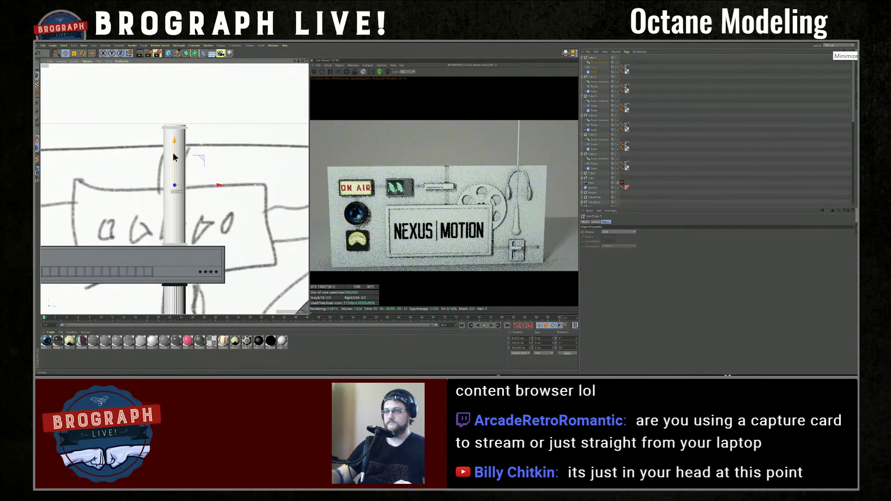
Lower the upper torus ring of the connector above the rack unit slightly below the tube's top end
{"action": "scroll", "coordinate": [208, 186], "scroll_direction": "down", "scroll_amount": 3}
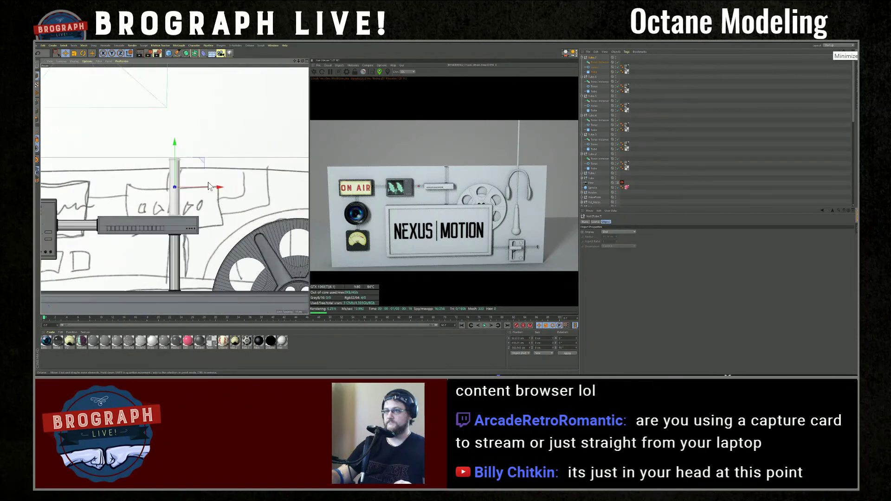
{"action": "scroll", "coordinate": [208, 186], "scroll_direction": "up", "scroll_amount": 3}
{"action": "left_click", "coordinate": [598, 63]}
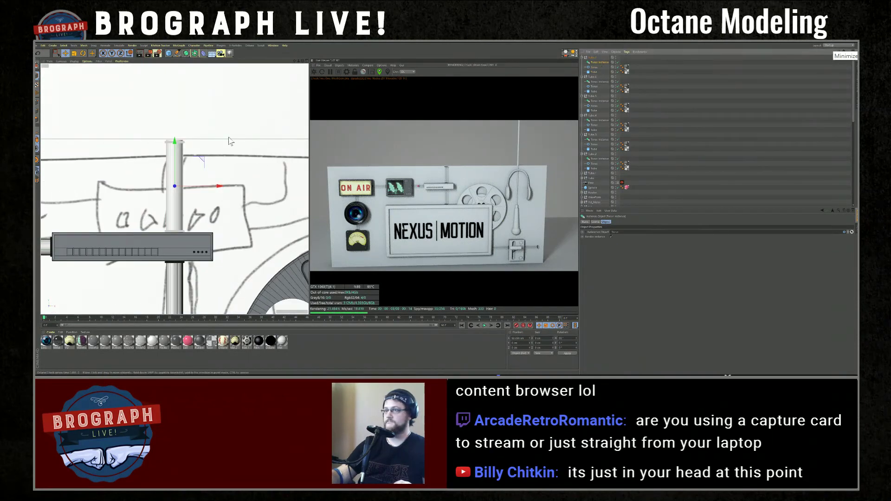
{"action": "left_click", "coordinate": [182, 144]}
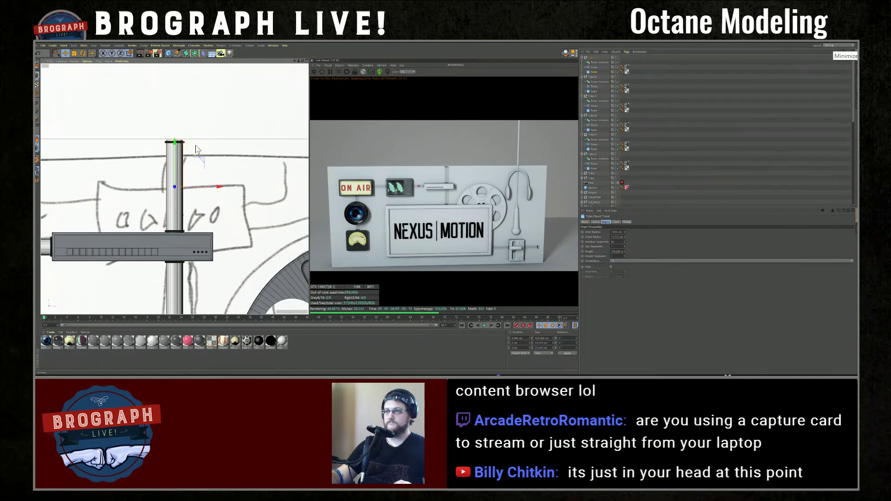
{"action": "left_click", "coordinate": [594, 68]}
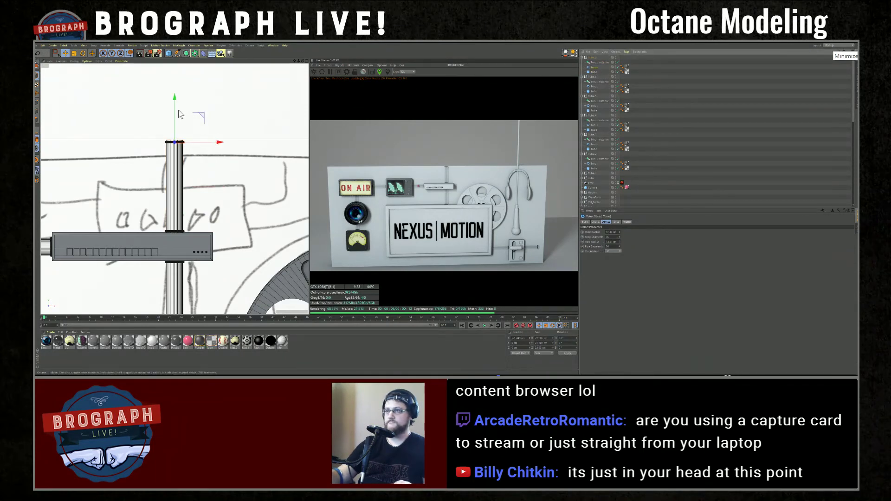
{"action": "left_click_drag", "start_coordinate": [176, 111], "coordinate": [174, 127]}
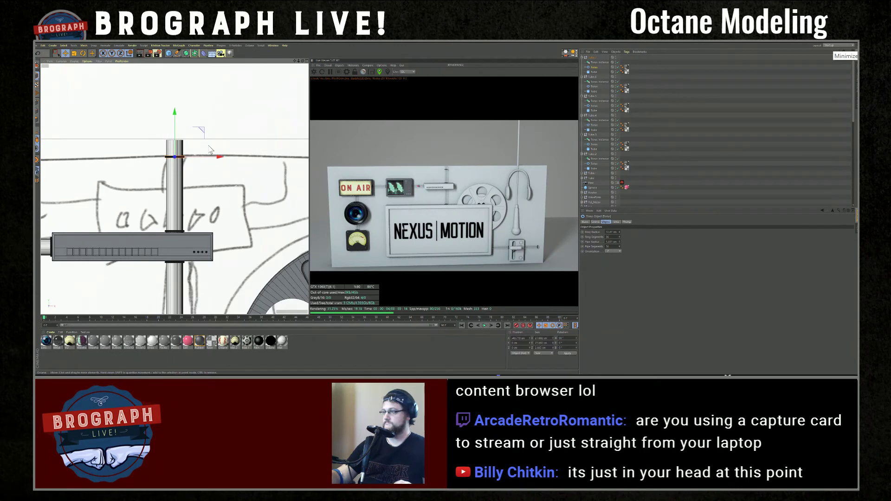
Duplicate the connector between the ON AIR sign and the oscilloscope, and place the copy between the yellow gauge and the NEXUS MOTION screen
{"action": "scroll", "coordinate": [210, 150], "scroll_direction": "down", "scroll_amount": 5}
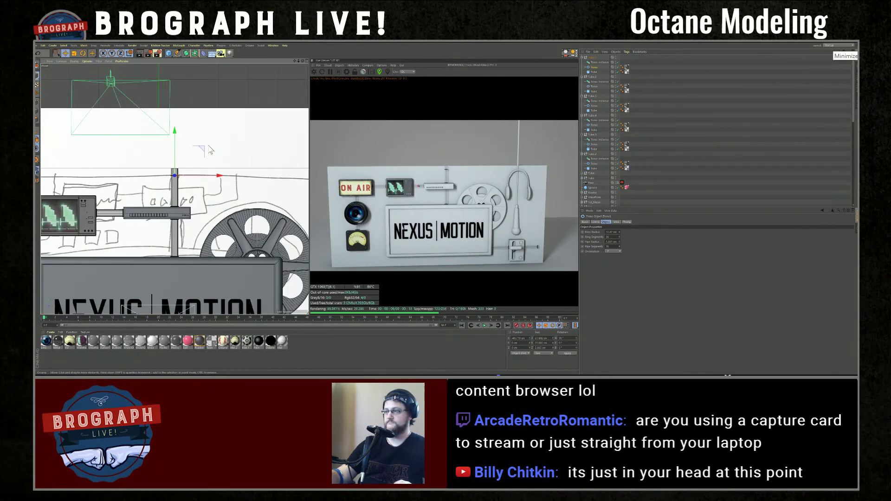
{"action": "scroll", "coordinate": [156, 222], "scroll_direction": "down", "scroll_amount": 5}
{"action": "middle_click_drag", "start_coordinate": [153, 247], "coordinate": [184, 228], "text": "alt"}
{"action": "scroll", "coordinate": [183, 227], "scroll_direction": "up", "scroll_amount": 8}
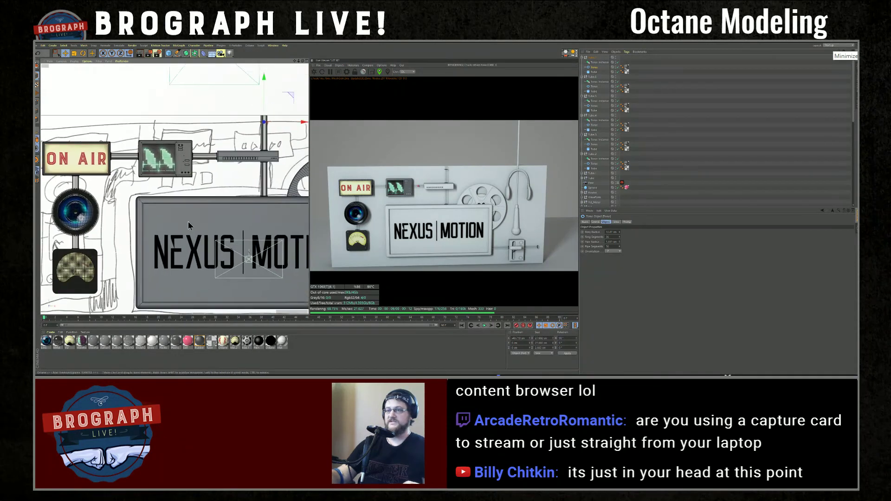
{"action": "left_click", "coordinate": [192, 126]}
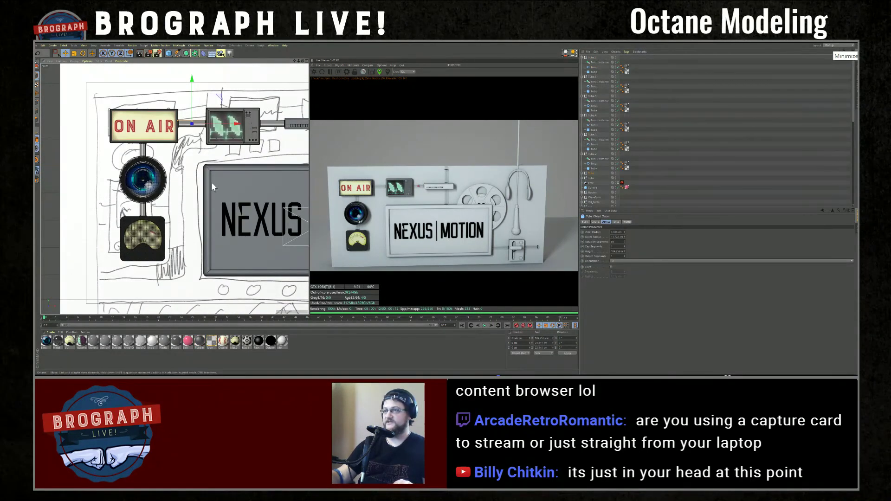
{"action": "left_click", "coordinate": [592, 174]}
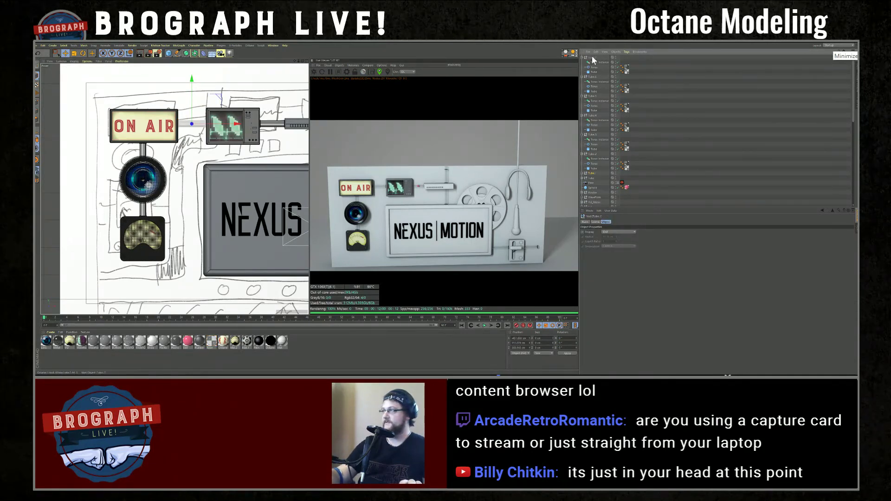
{"action": "key", "text": "ctrl+c"}
{"action": "key", "text": "ctrl+v"}
{"action": "left_click_drag", "start_coordinate": [192, 87], "coordinate": [172, 203]}
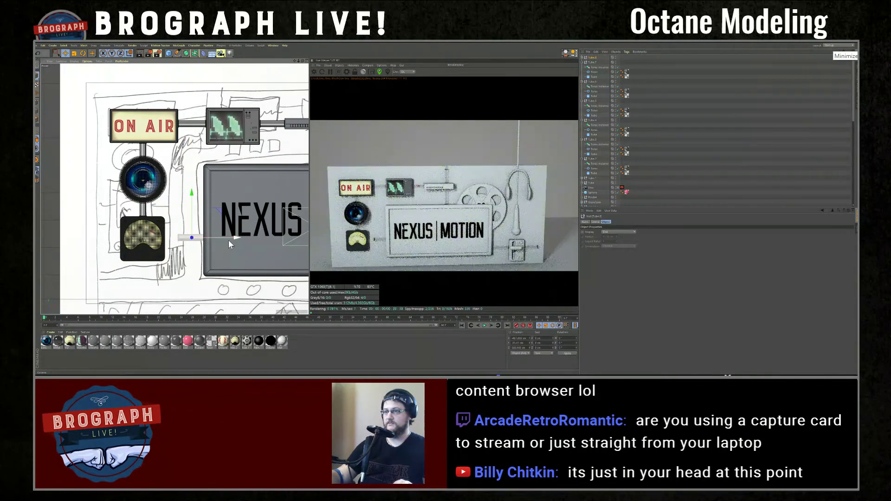
{"action": "key", "text": "o"}
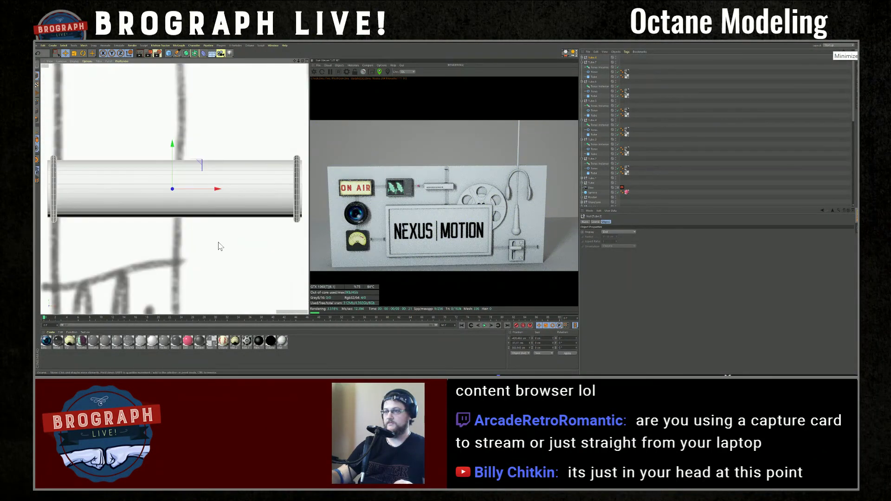
{"action": "scroll", "coordinate": [221, 246], "scroll_direction": "down", "scroll_amount": 5}
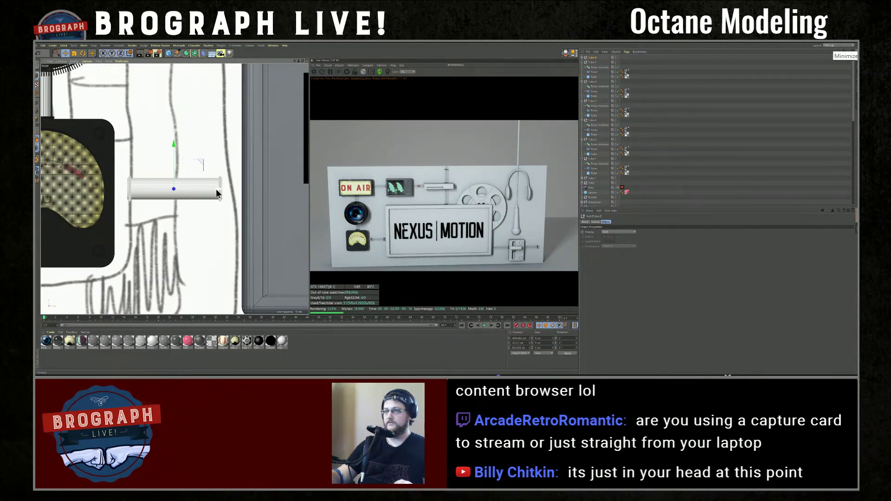
{"action": "left_click_drag", "start_coordinate": [216, 190], "coordinate": [217, 189]}
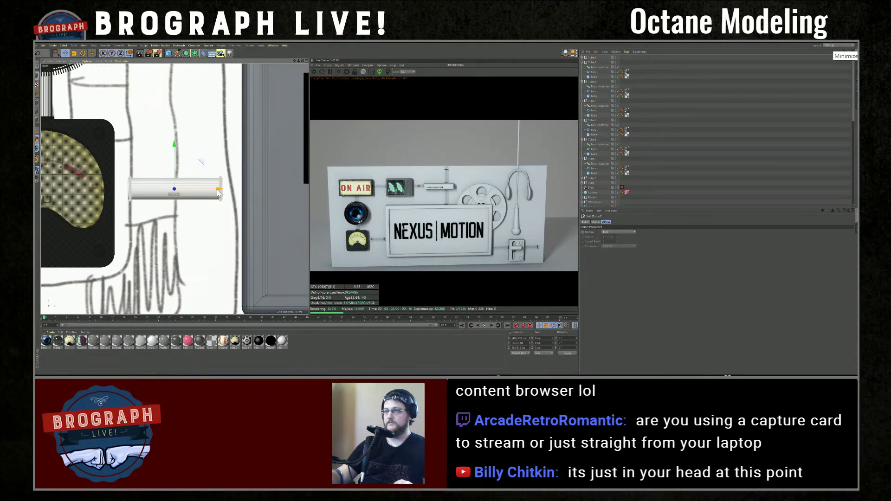
Lengthen the copied connector's tube and shift it horizontally to bridge the gap between the gauge and the screen frame
{"action": "left_click", "coordinate": [583, 58]}
{"action": "left_click", "coordinate": [594, 71]}
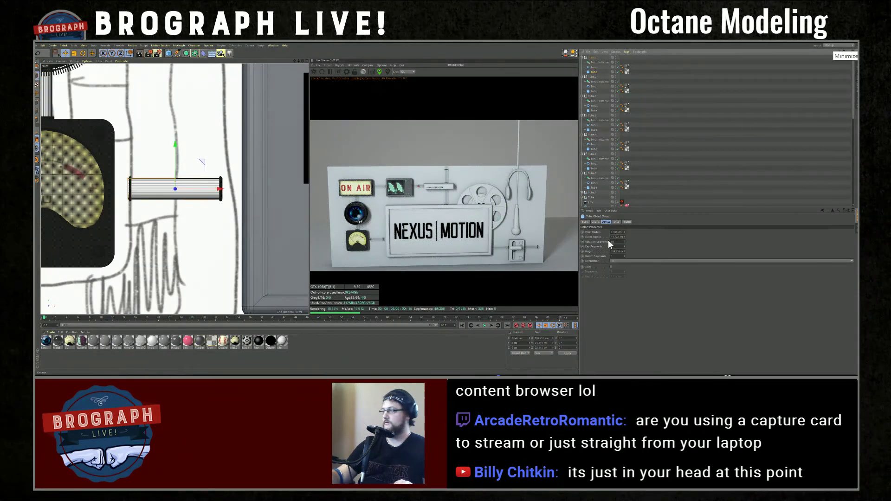
{"action": "left_click_drag", "start_coordinate": [625, 252], "coordinate": [624, 234]}
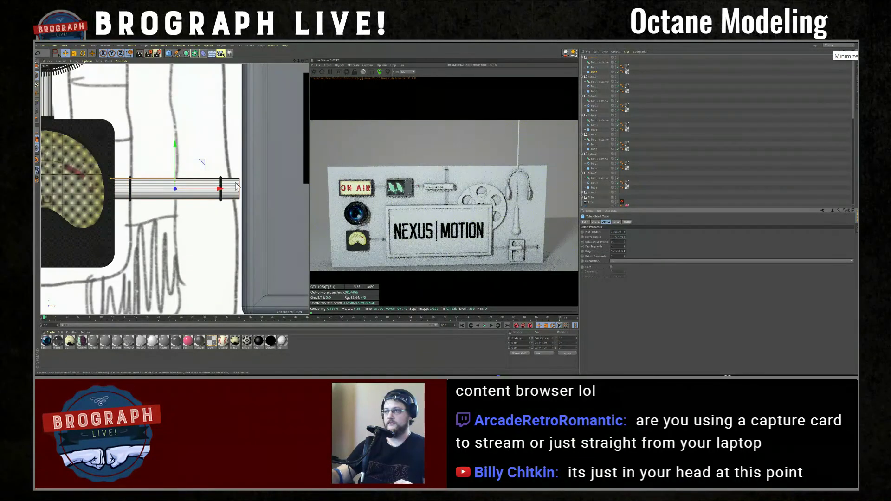
{"action": "left_click_drag", "start_coordinate": [208, 193], "coordinate": [211, 194]}
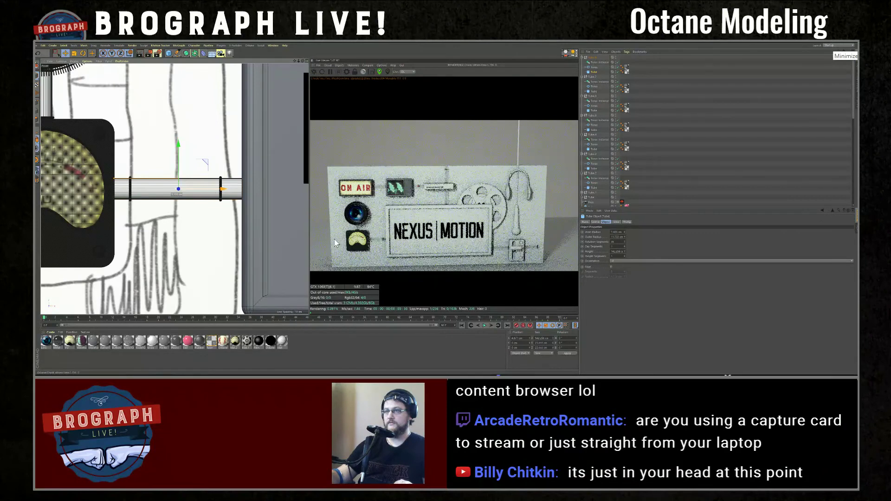
Move the new connector's torus ring along the tube to sit flush against the gauge's edge
{"action": "left_click", "coordinate": [594, 68]}
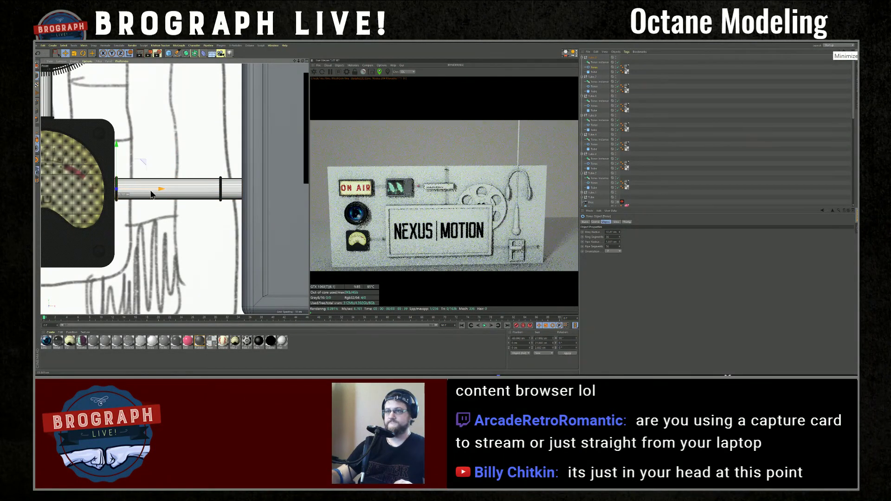
{"action": "key", "text": "o"}
{"action": "left_click_drag", "start_coordinate": [191, 189], "coordinate": [187, 190]}
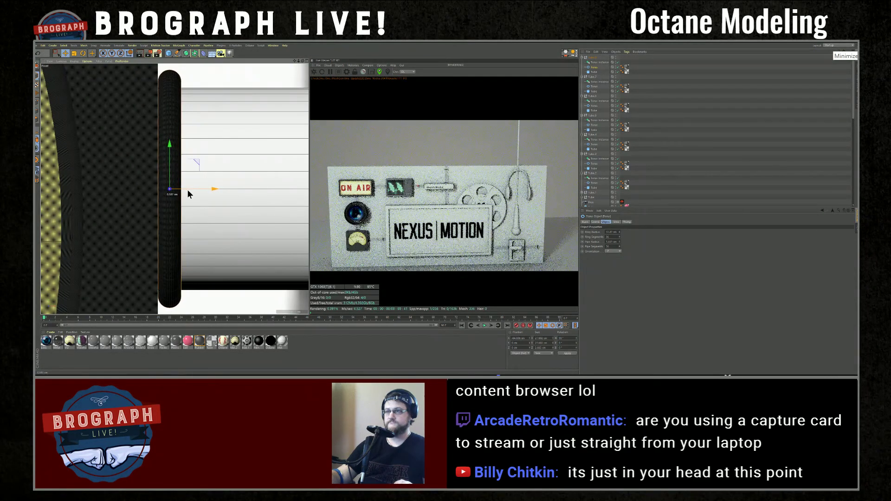
Move the new connector's torus instance to the tube's other end, against the screen frame
{"action": "left_click", "coordinate": [598, 62]}
{"action": "scroll", "coordinate": [223, 158], "scroll_direction": "down", "scroll_amount": 2}
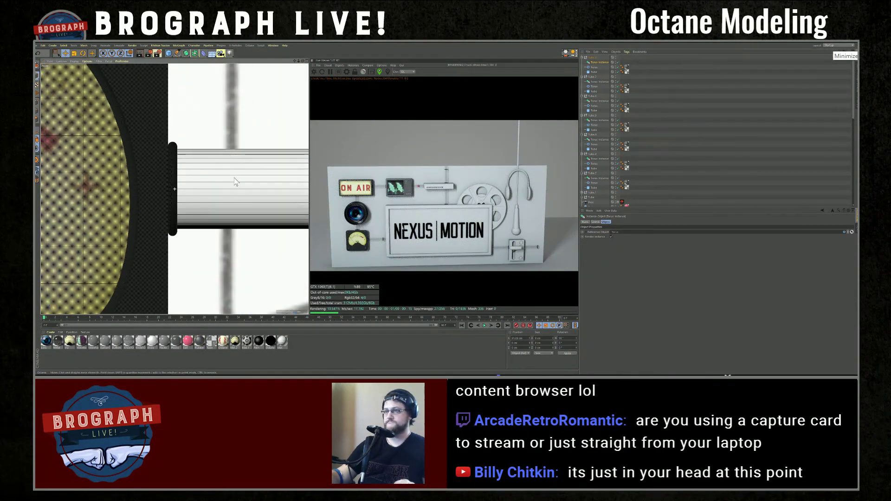
{"action": "left_click_drag", "start_coordinate": [211, 187], "coordinate": [288, 184]}
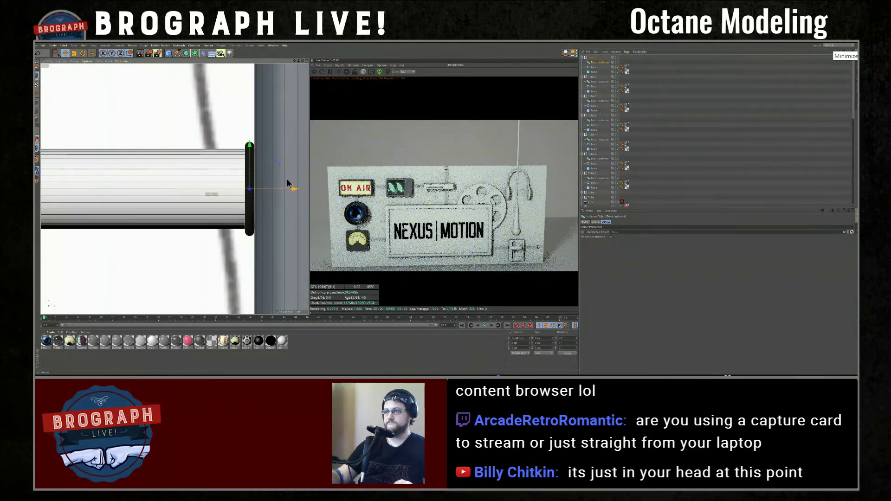
Examine the whole panel and its connectors in the front view, and at an angle in the perspective view and Octane render
{"action": "scroll", "coordinate": [175, 174], "scroll_direction": "down", "scroll_amount": 4}
{"action": "scroll", "coordinate": [176, 172], "scroll_direction": "down", "scroll_amount": 5}
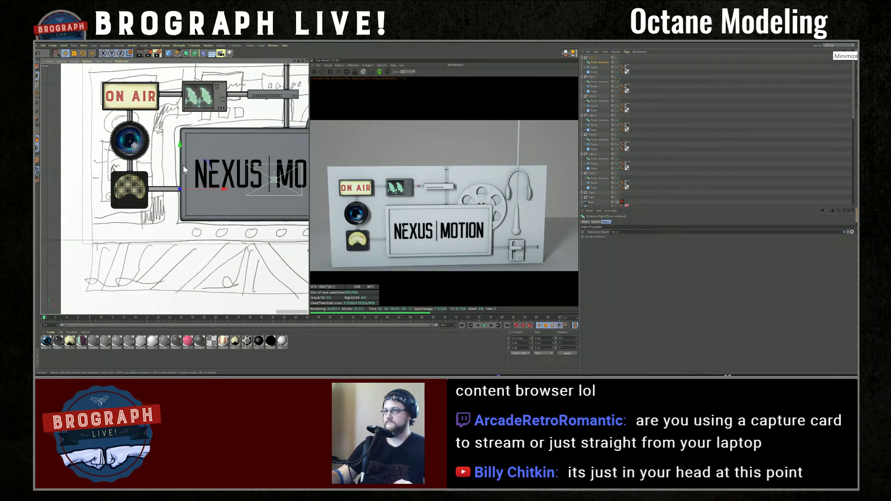
{"action": "scroll", "coordinate": [183, 165], "scroll_direction": "down", "scroll_amount": 3}
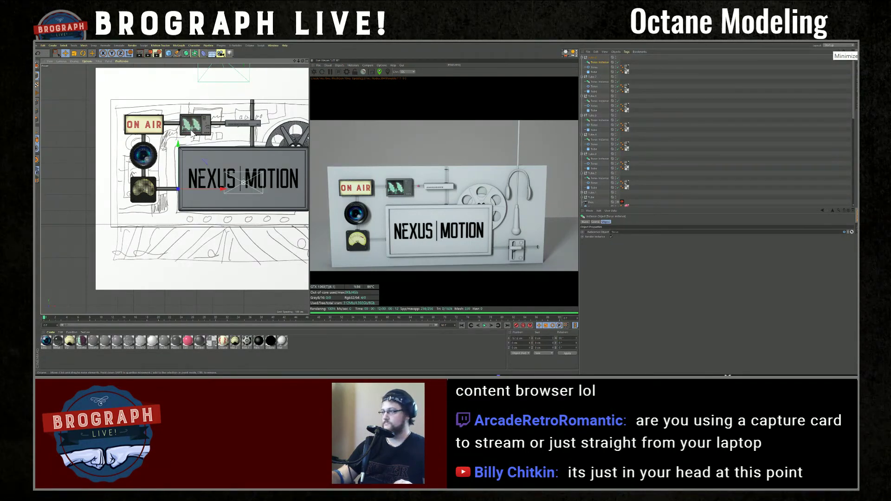
{"action": "scroll", "coordinate": [199, 135], "scroll_direction": "down", "scroll_amount": 5}
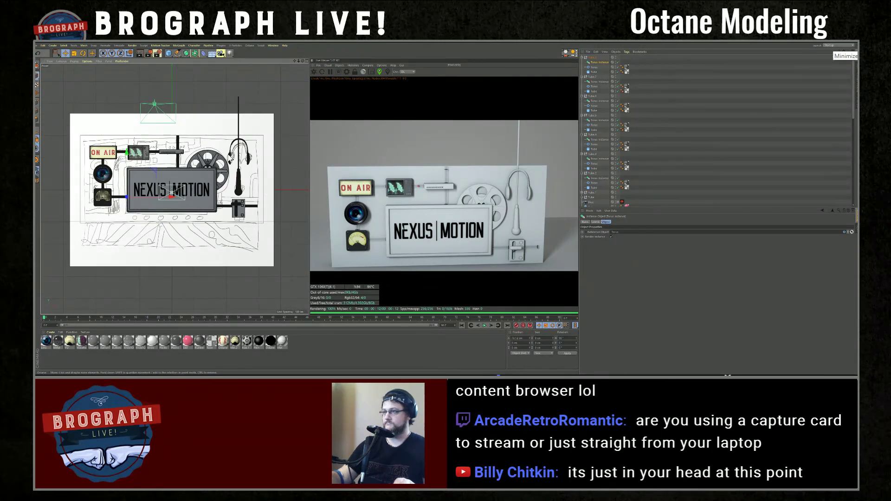
{"action": "left_click_drag", "start_coordinate": [238, 202], "coordinate": [255, 195], "text": "alt"}
{"action": "key", "text": "ctrl+shift+z"}
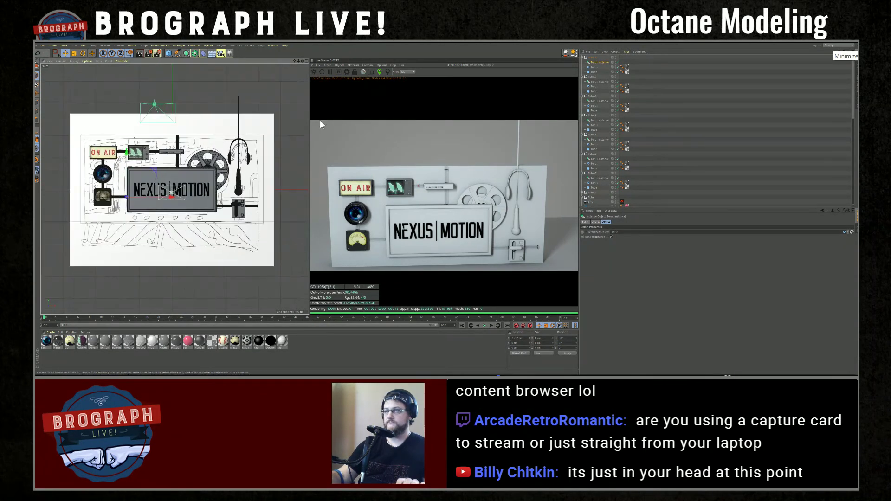
{"action": "left_click", "coordinate": [305, 61]}
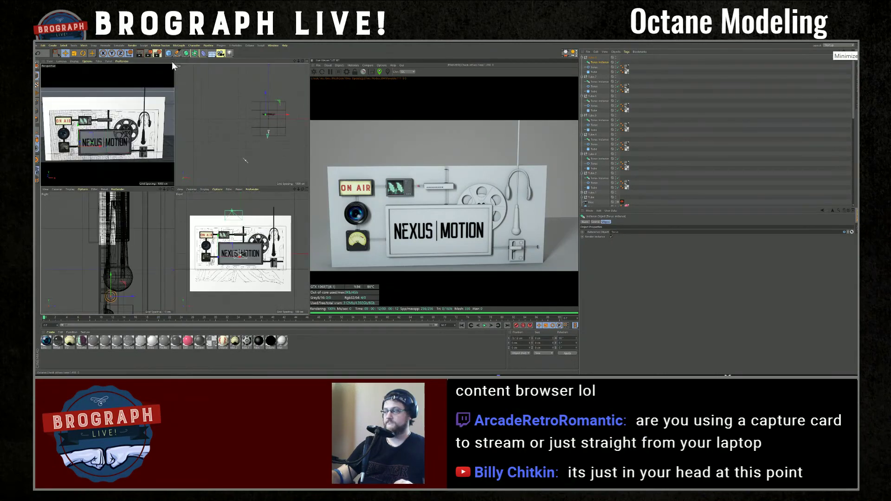
{"action": "left_click", "coordinate": [172, 62]}
{"action": "left_click_drag", "start_coordinate": [201, 211], "coordinate": [187, 189], "text": "alt"}
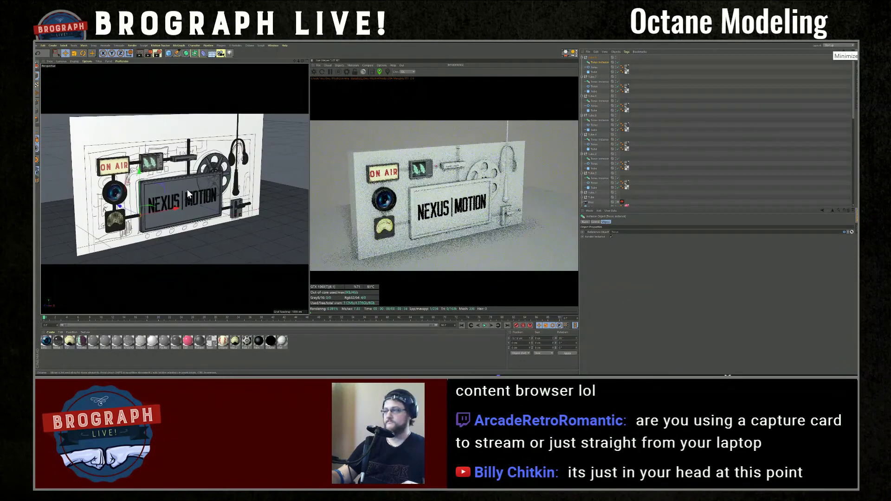
{"action": "scroll", "coordinate": [188, 190], "scroll_direction": "up", "scroll_amount": 4}
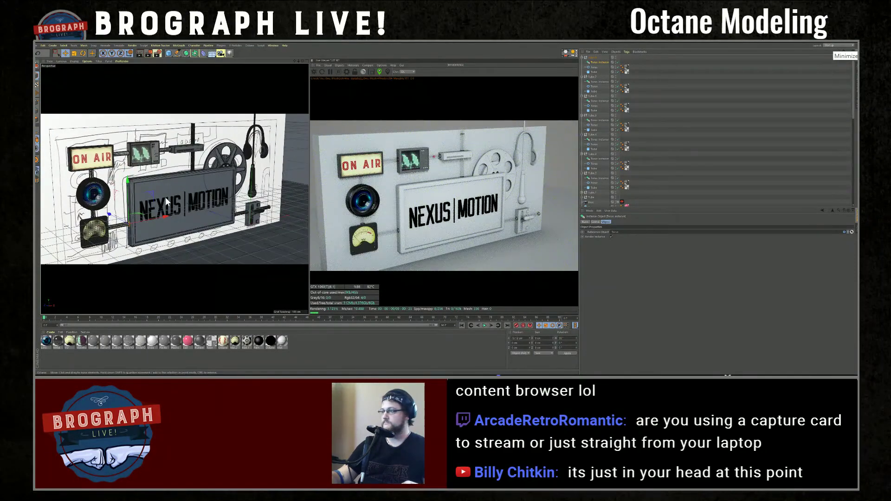
{"action": "scroll", "coordinate": [165, 198], "scroll_direction": "up", "scroll_amount": 3}
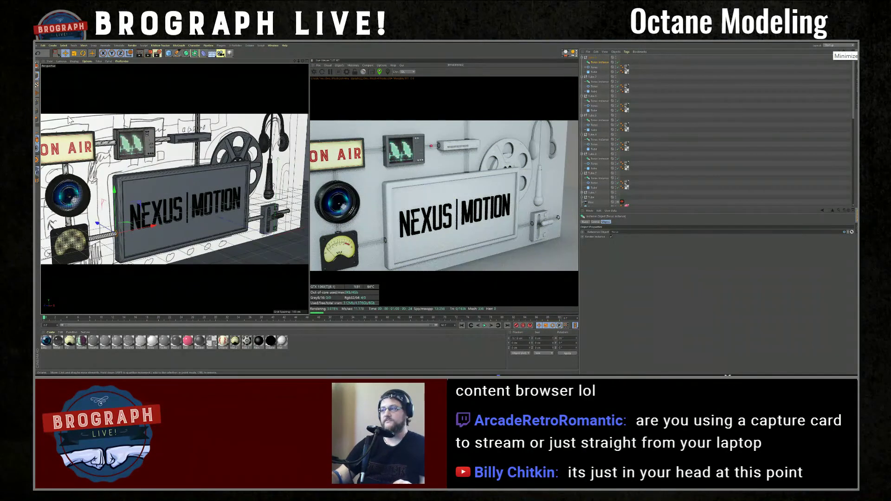
Apply the existing dark grey material to the NEXUS MOTION screen model
{"action": "left_click", "coordinate": [64, 52]}
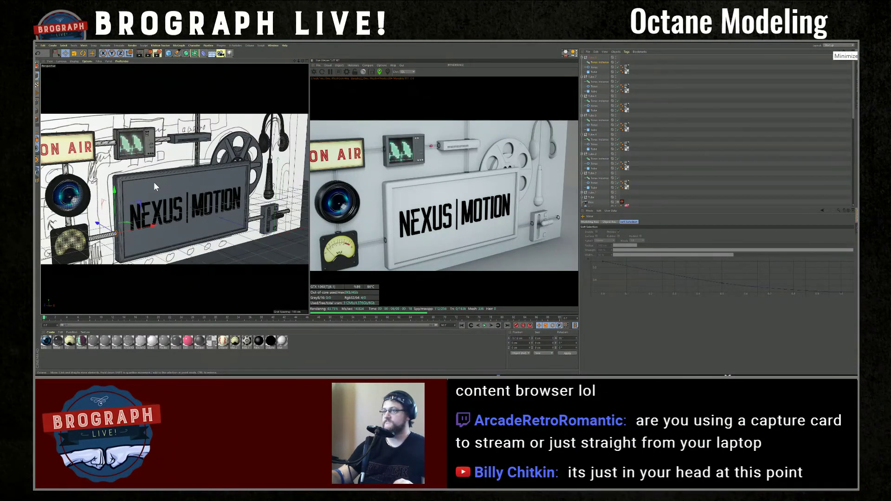
{"action": "left_click", "coordinate": [170, 222]}
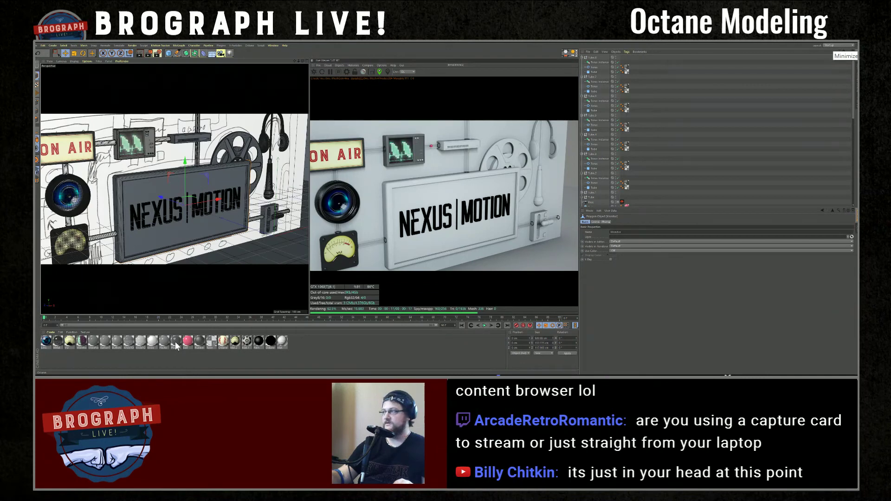
{"action": "scroll", "coordinate": [643, 172], "scroll_direction": "down", "scroll_amount": 5}
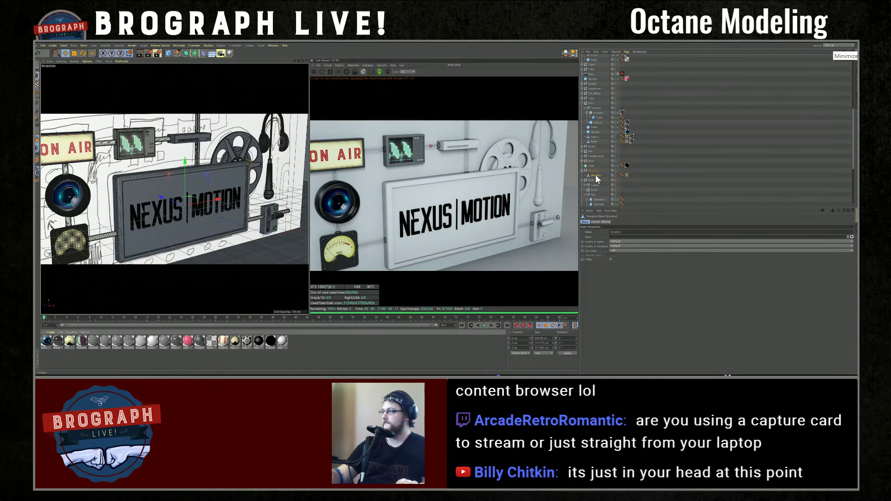
{"action": "left_click_drag", "start_coordinate": [596, 177], "coordinate": [596, 176]}
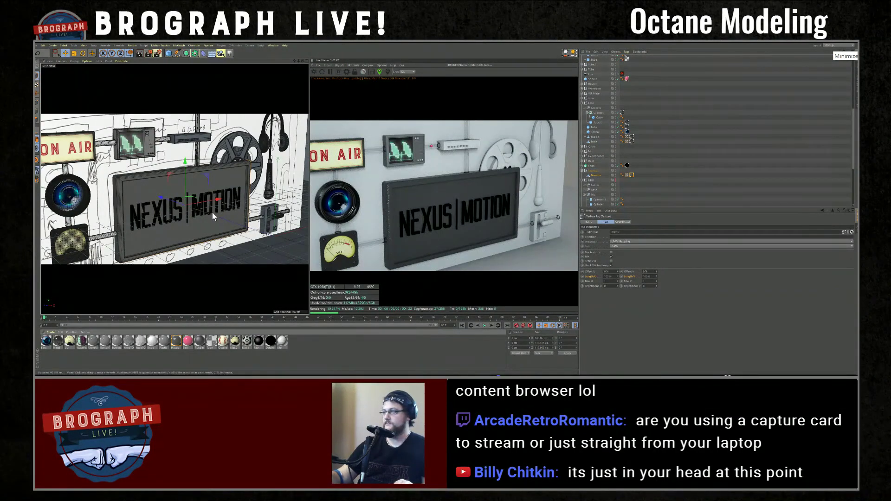
Duplicate the dark grey material and set the copy's diffuse color channels to 0 for black
{"action": "left_click_drag", "start_coordinate": [176, 341], "coordinate": [164, 347], "text": "ctrl"}
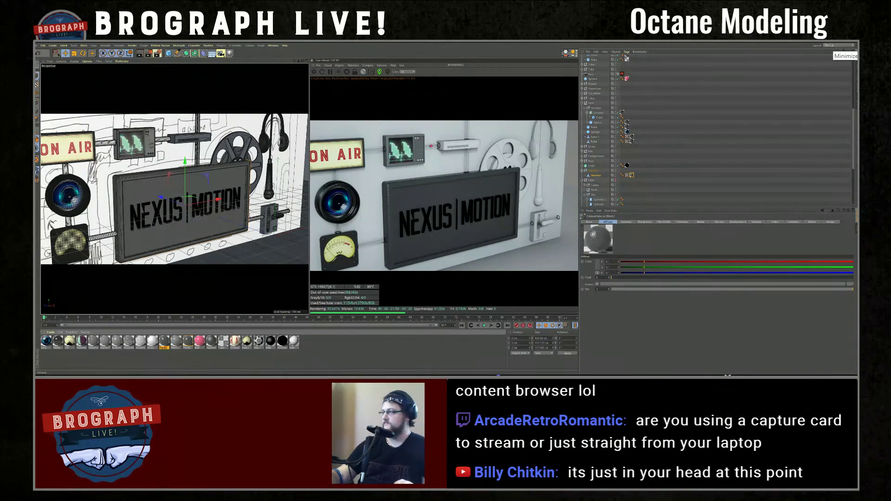
{"action": "left_click_drag", "start_coordinate": [615, 263], "coordinate": [578, 264]}
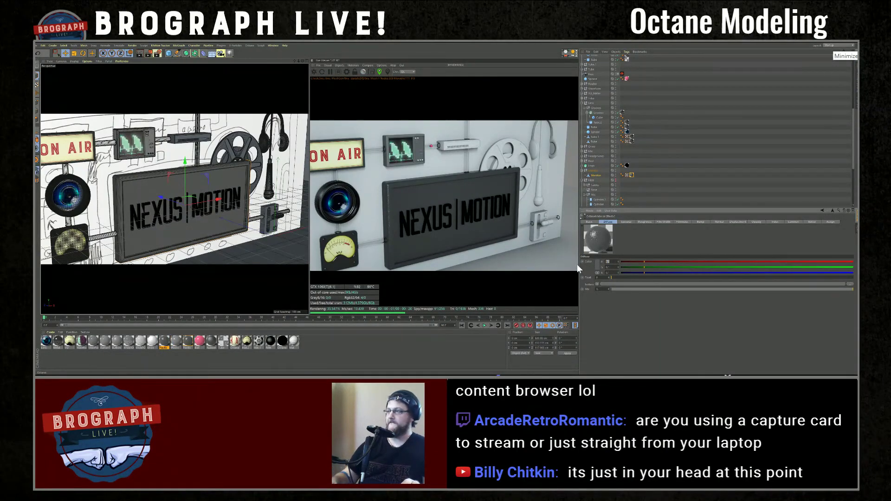
{"action": "type", "text": "0"}
{"action": "key", "text": "Tab"}
{"action": "type", "text": "0"}
{"action": "key", "text": "Return"}
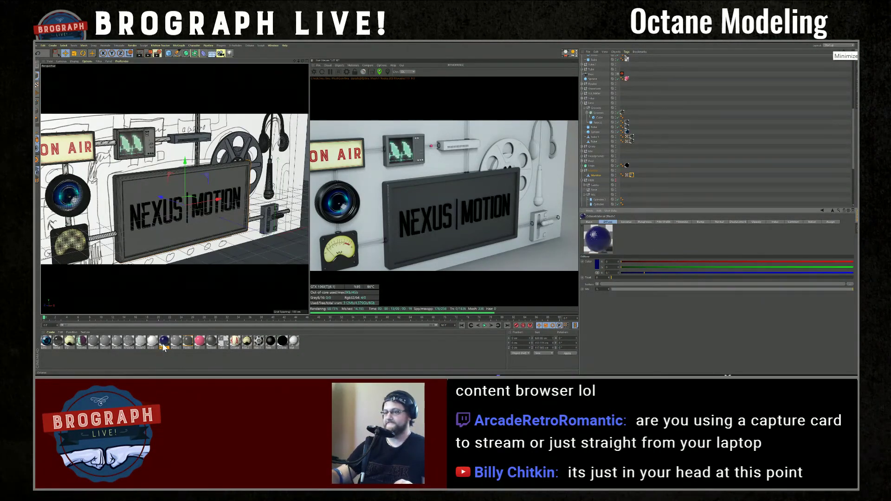
Assign the black material copy to the NEXUS MOTION screen and raise its diffuse float value slightly
{"action": "left_click_drag", "start_coordinate": [164, 348], "coordinate": [635, 177]}
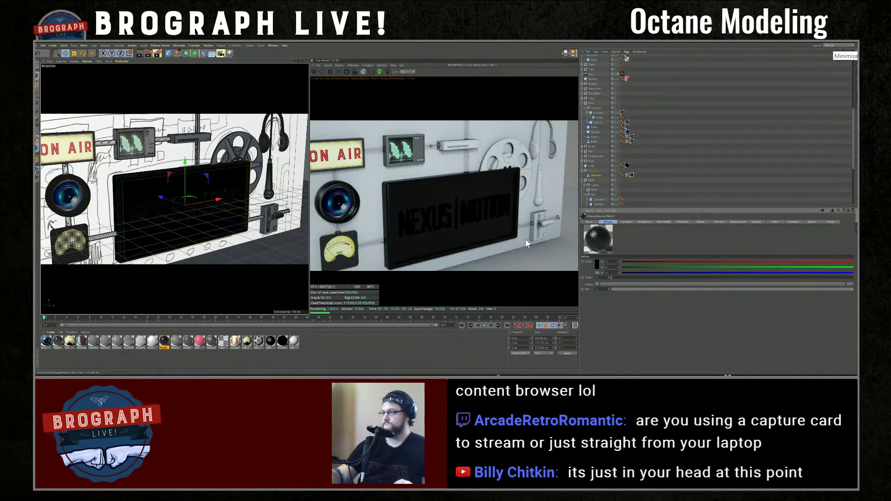
{"action": "left_click_drag", "start_coordinate": [614, 276], "coordinate": [614, 277]}
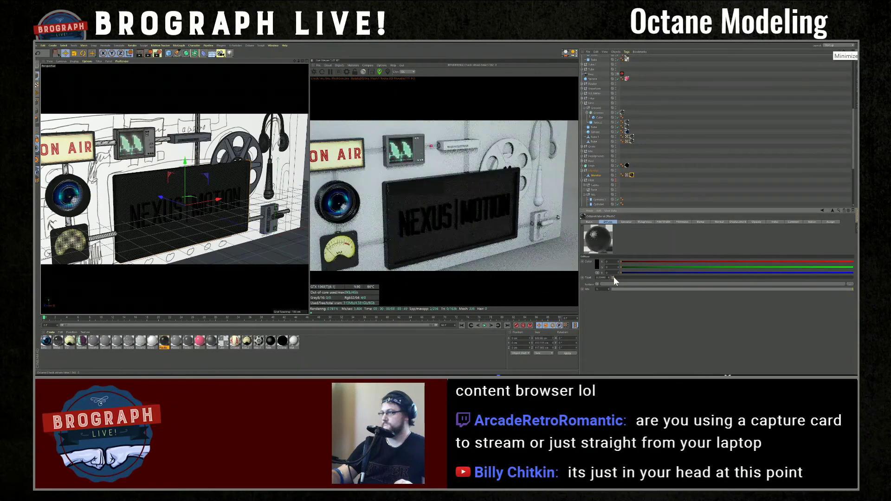